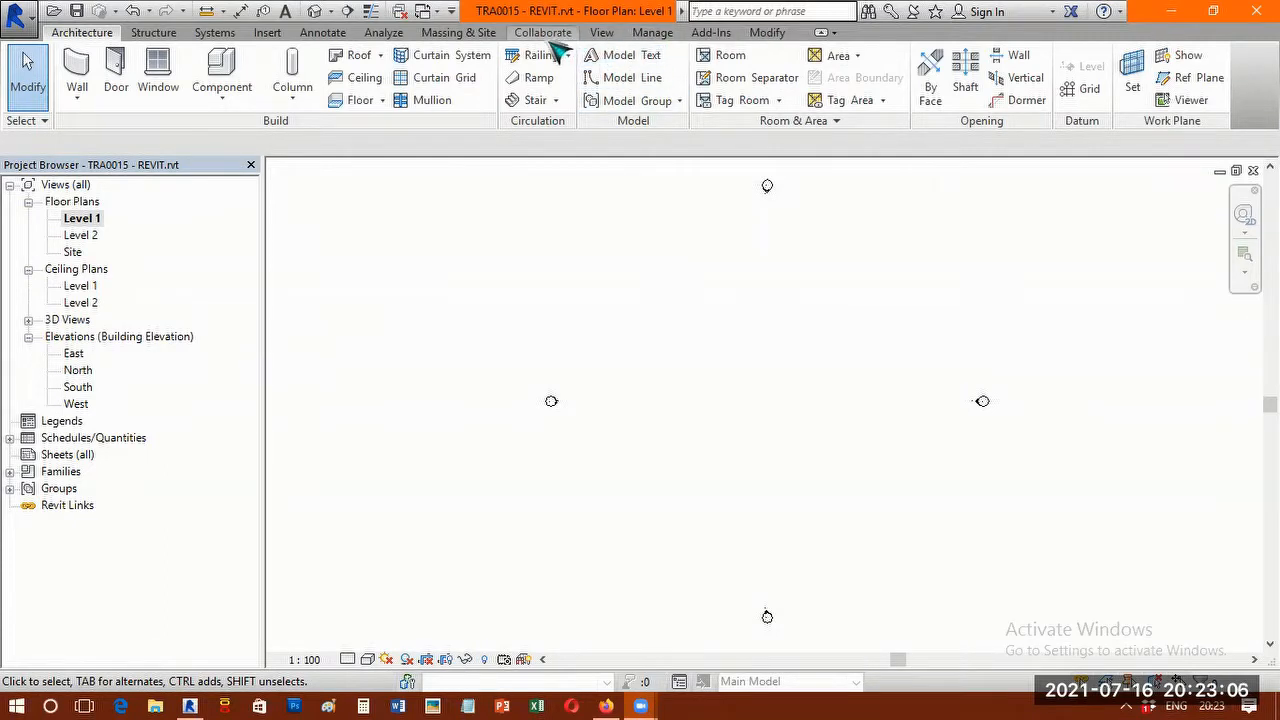
Set the project's length units to millimetres rounded to 2 decimal places.
click(652, 32)
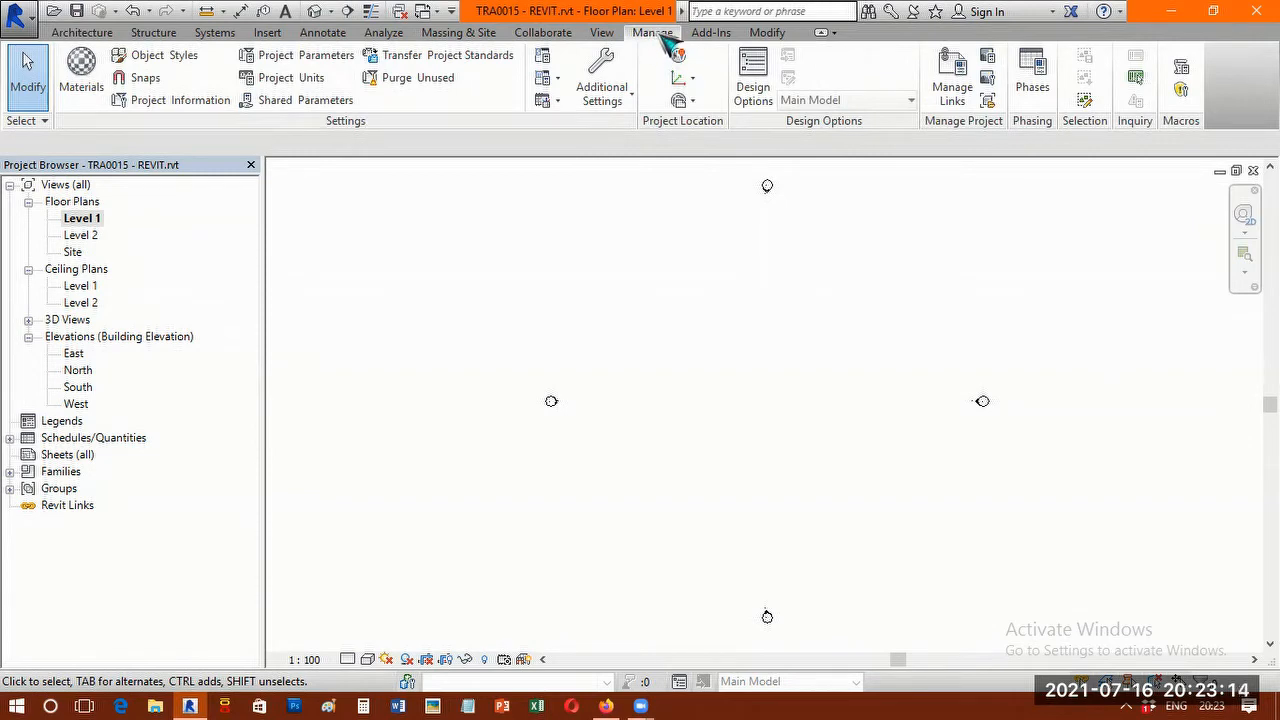
click(297, 86)
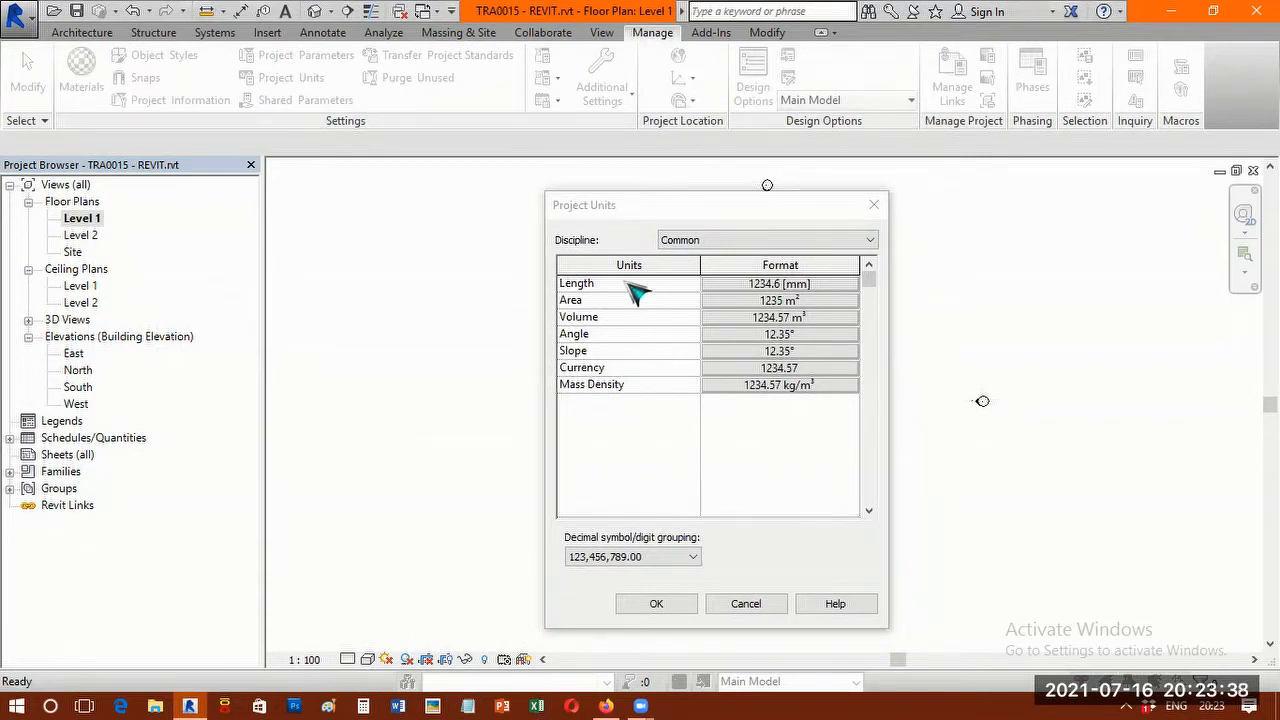
click(790, 287)
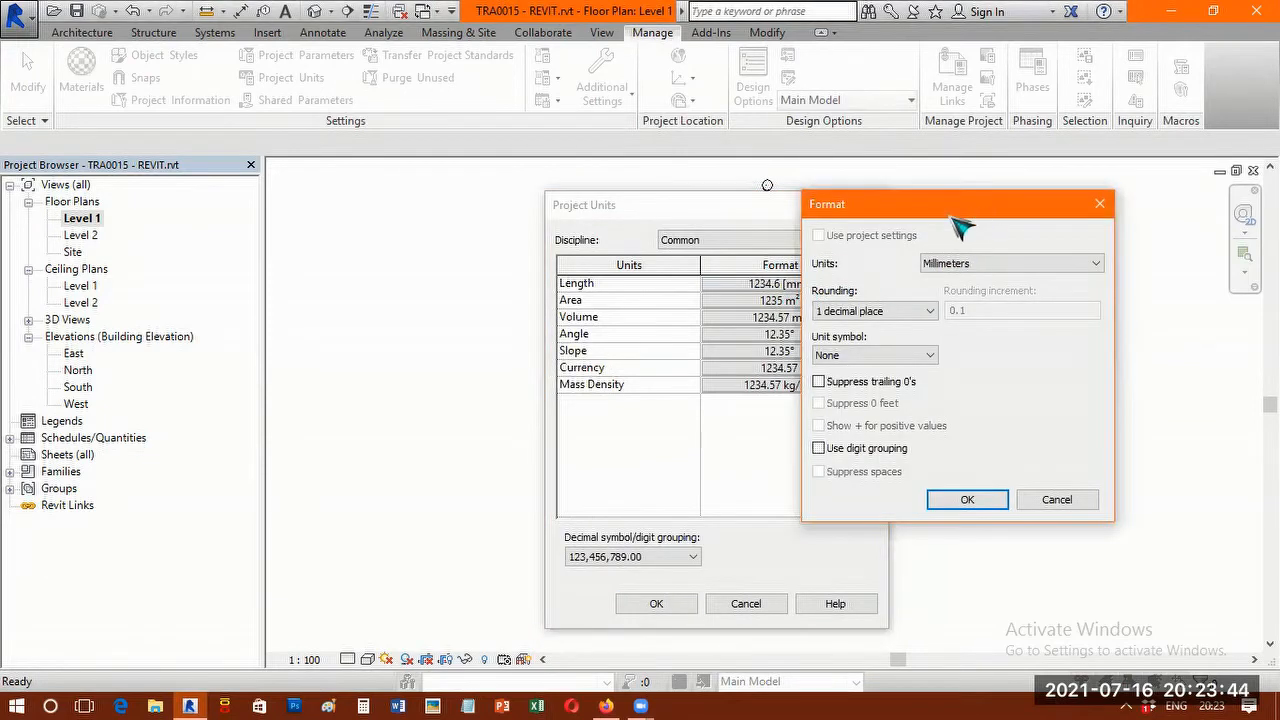
drag(960, 228, 519, 260)
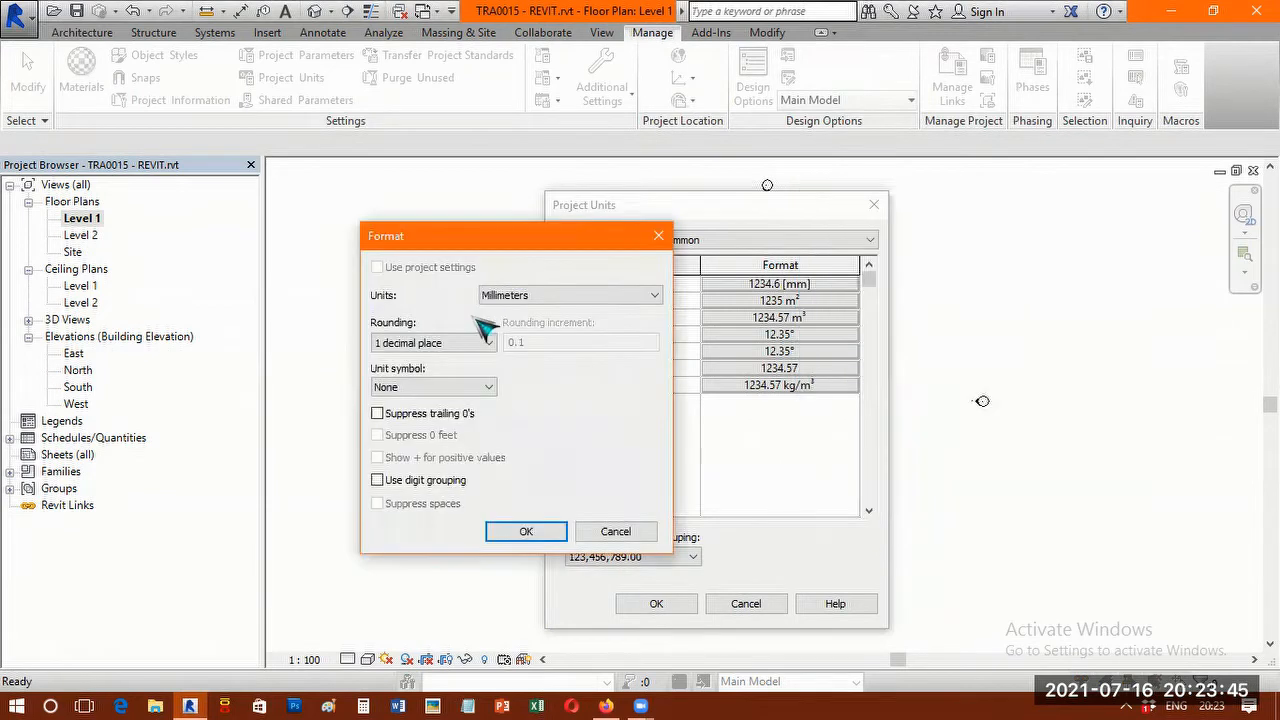
click(555, 296)
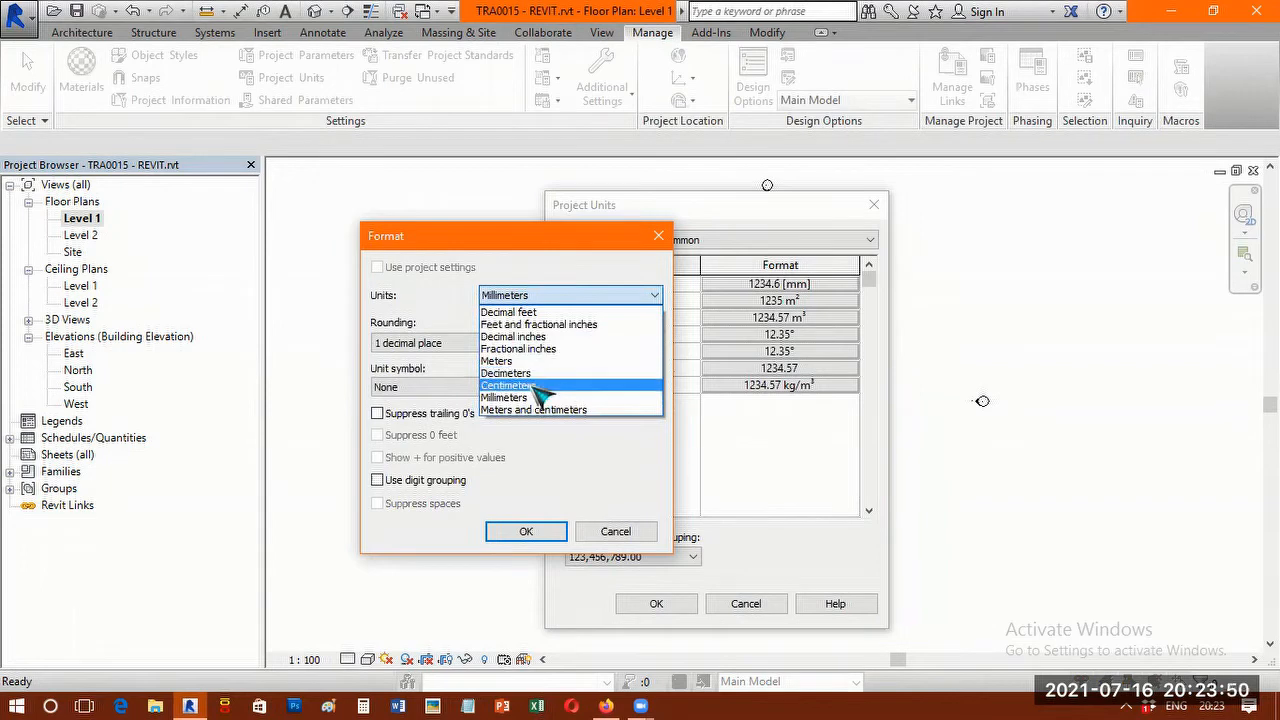
click(566, 266)
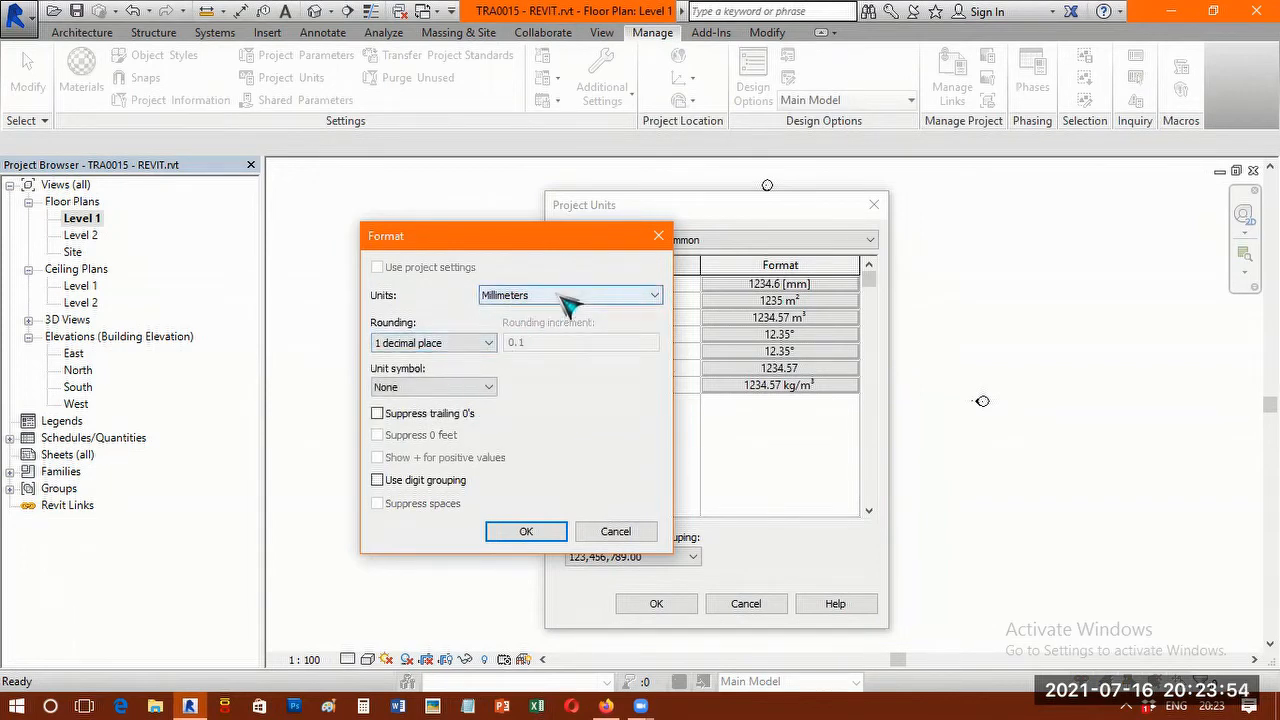
click(470, 343)
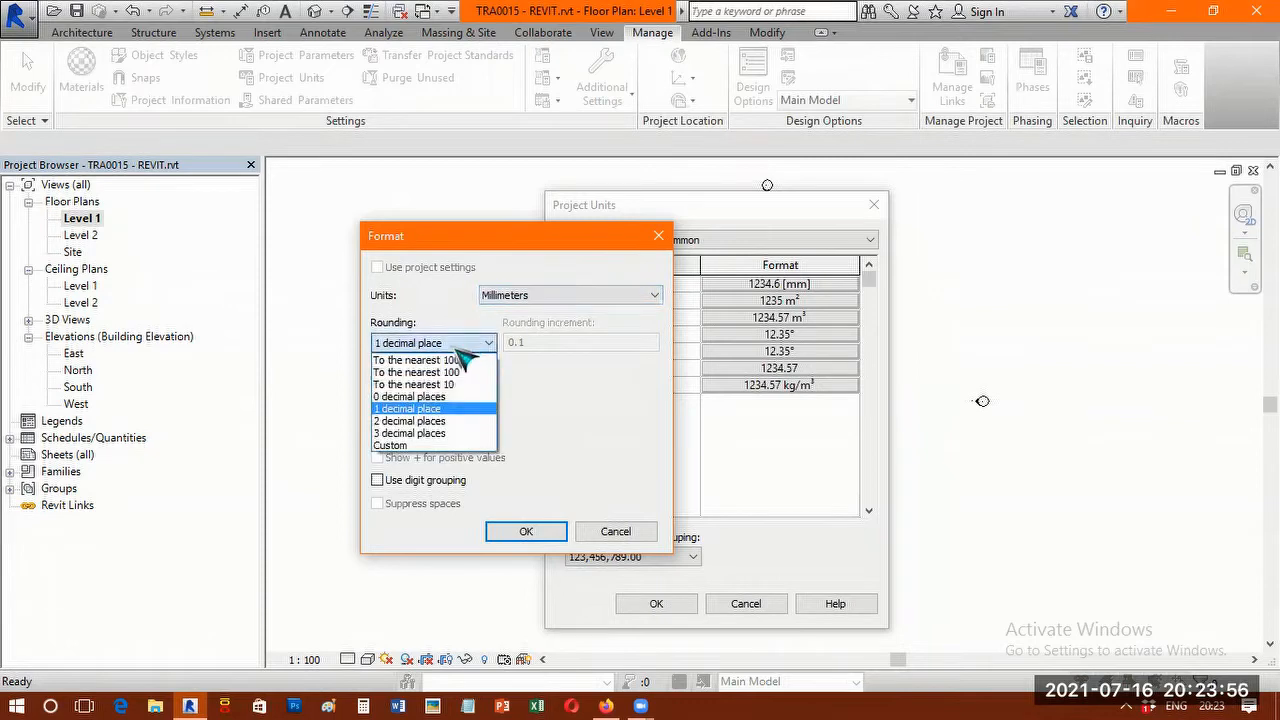
click(409, 422)
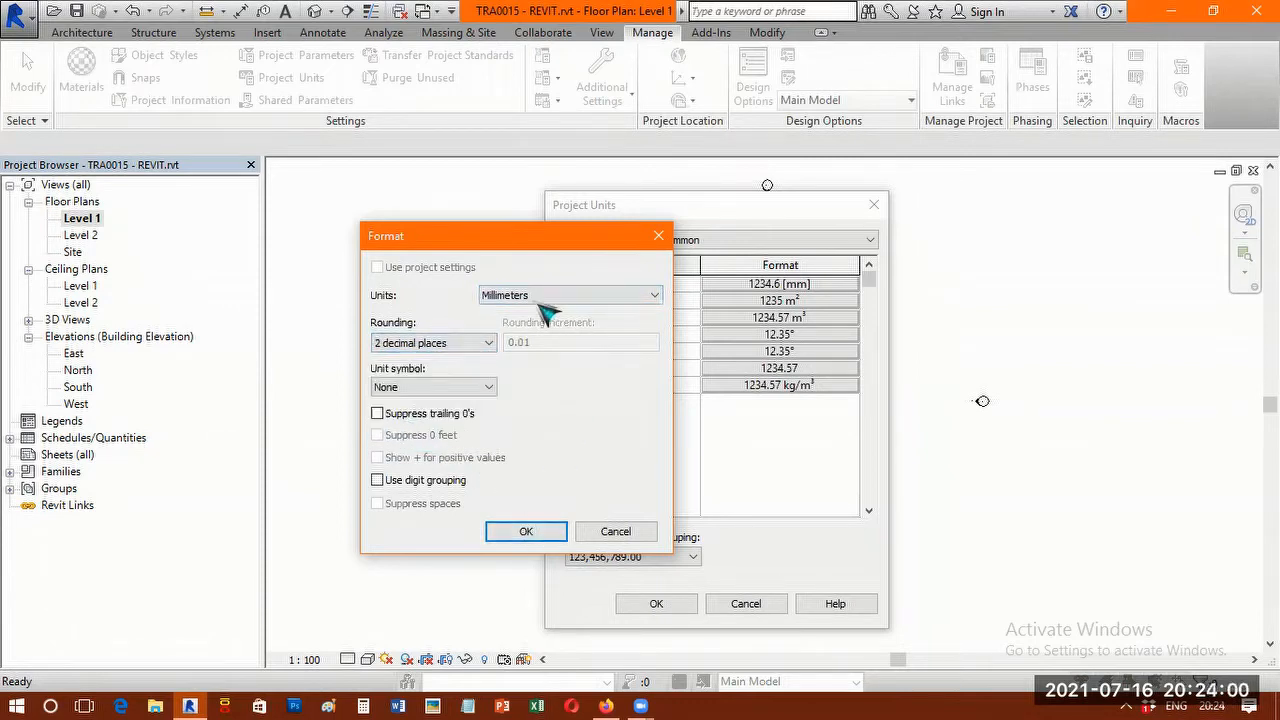
click(527, 532)
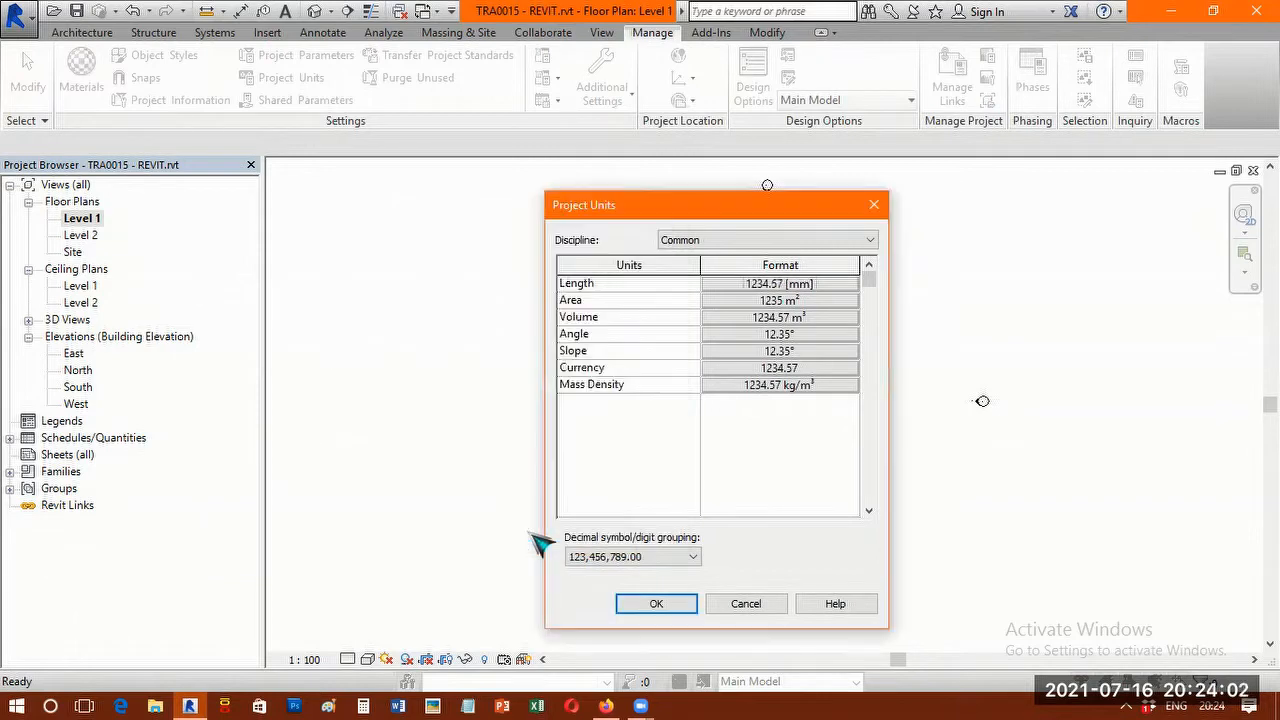
click(656, 604)
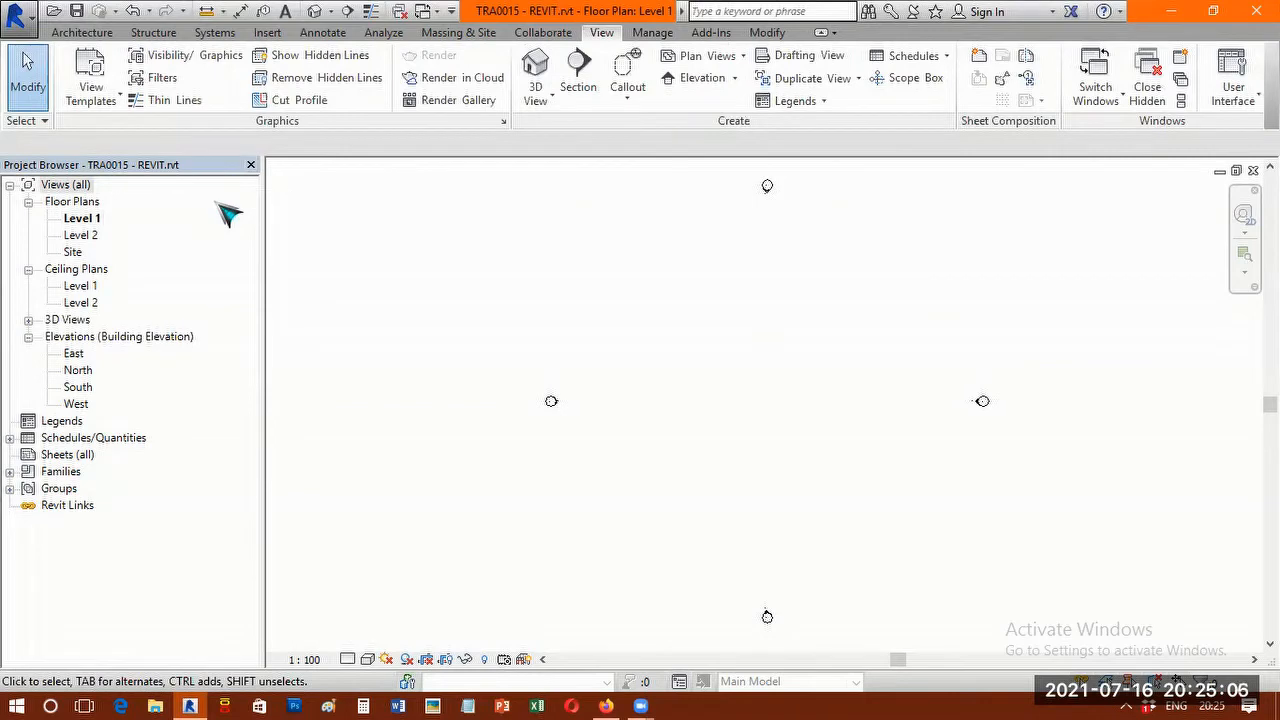
Close the Project Browser and turn its display back on.
click(251, 165)
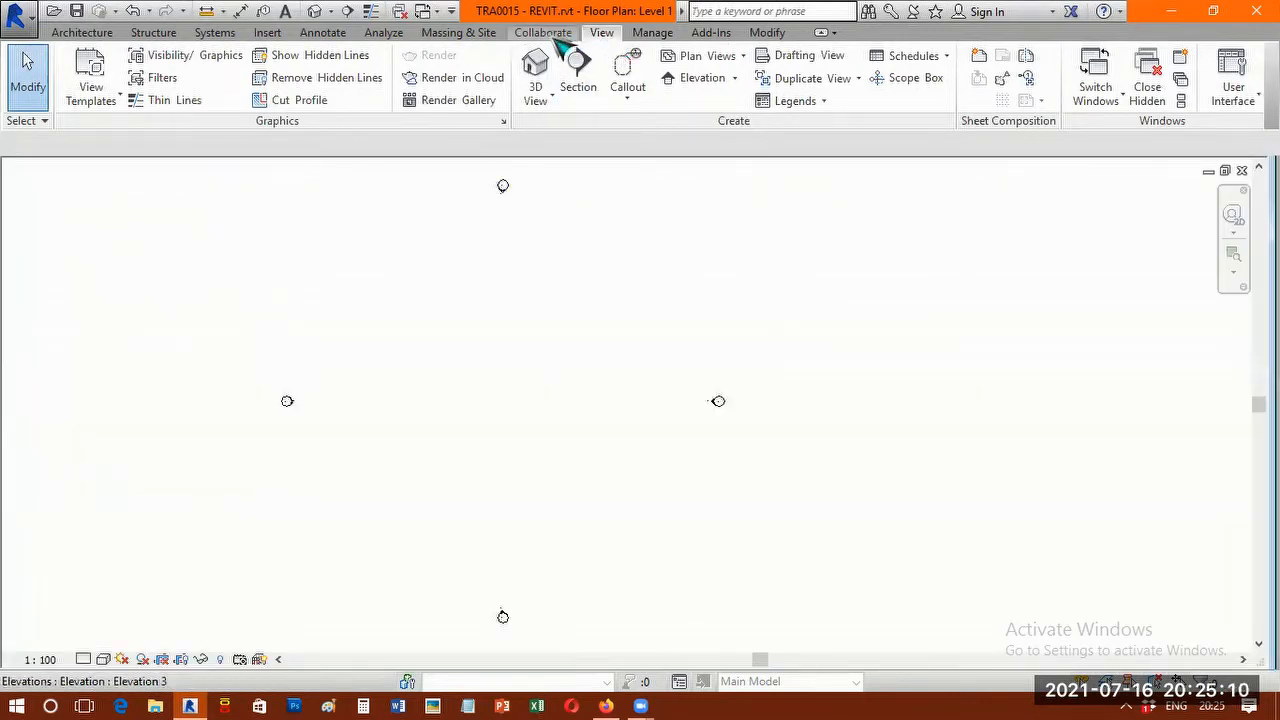
scroll(625, 50, up, 1)
scroll(625, 50, down, 1)
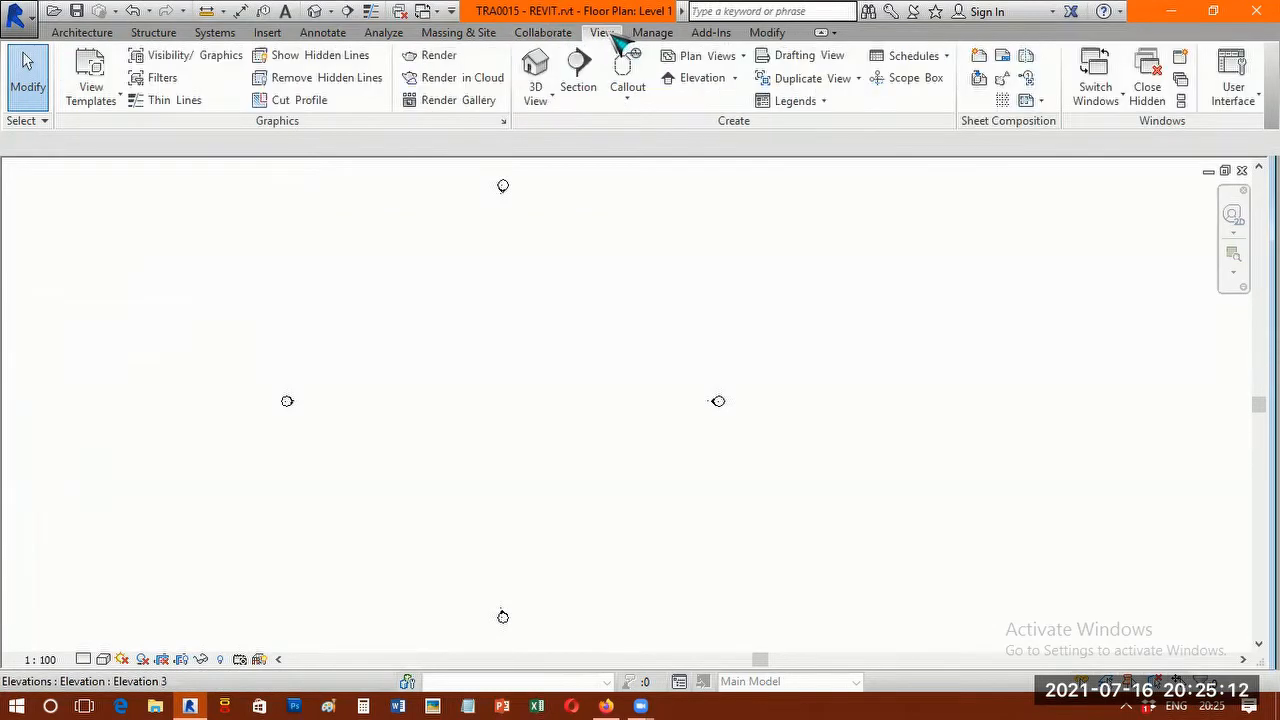
click(1248, 103)
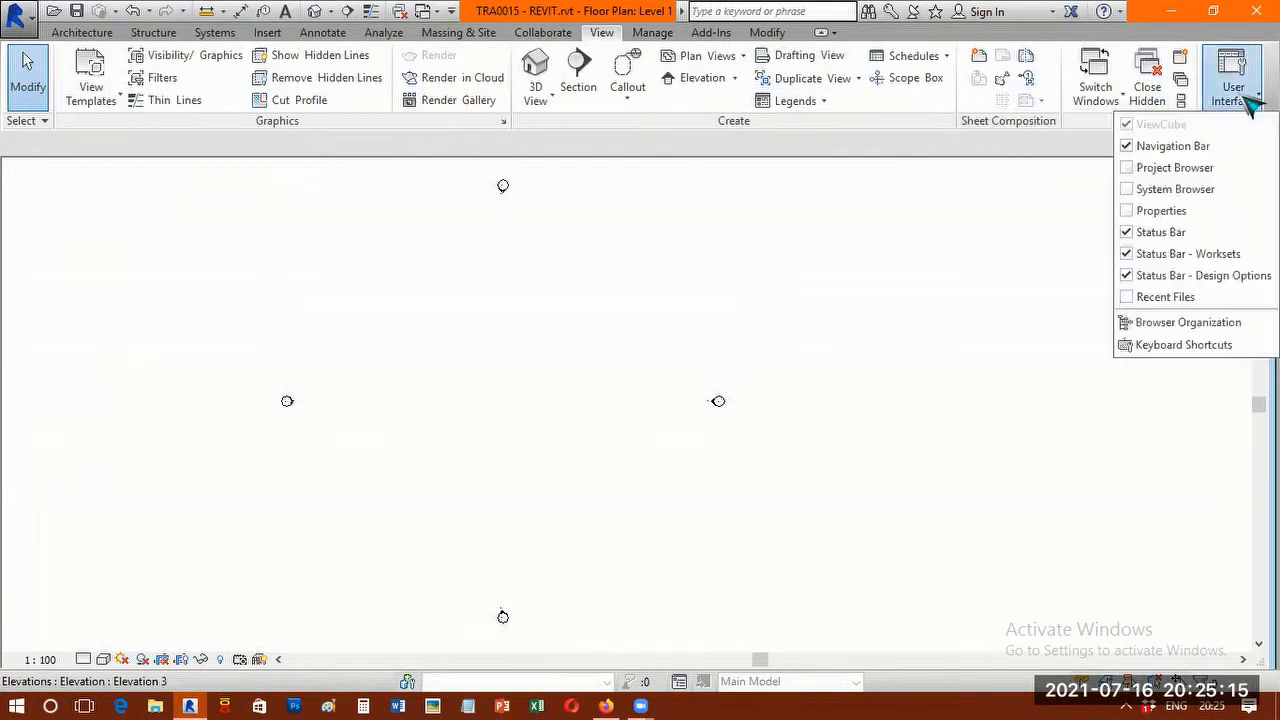
click(1140, 170)
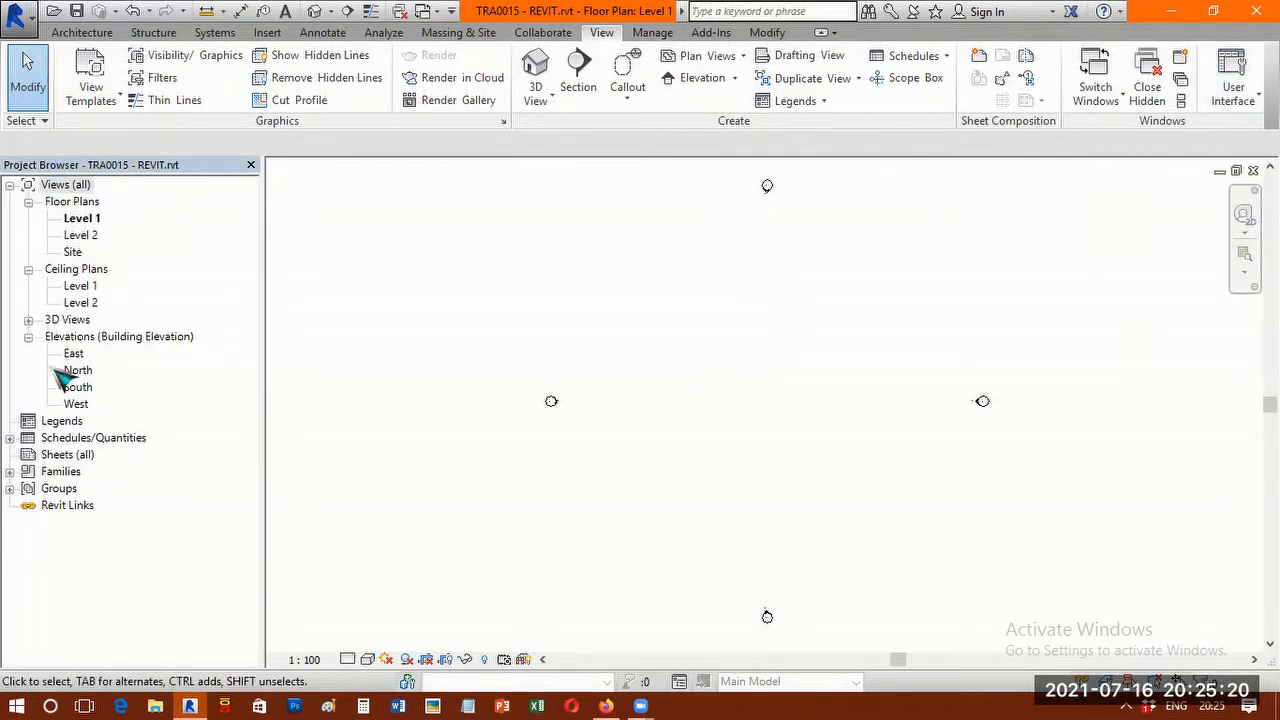
Draw a rectangle of walls on the Level 1 floor plan, 3000 mm high and about 14800 by 7800 mm inside.
click(75, 204)
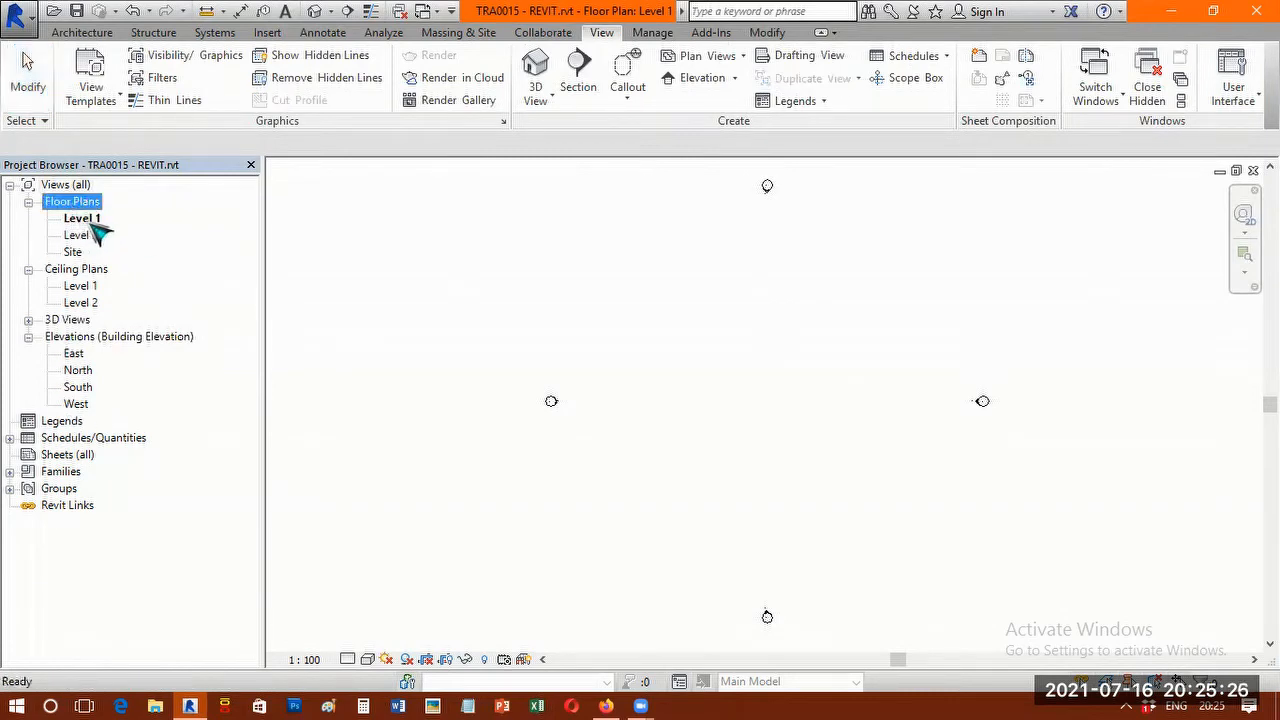
click(82, 218)
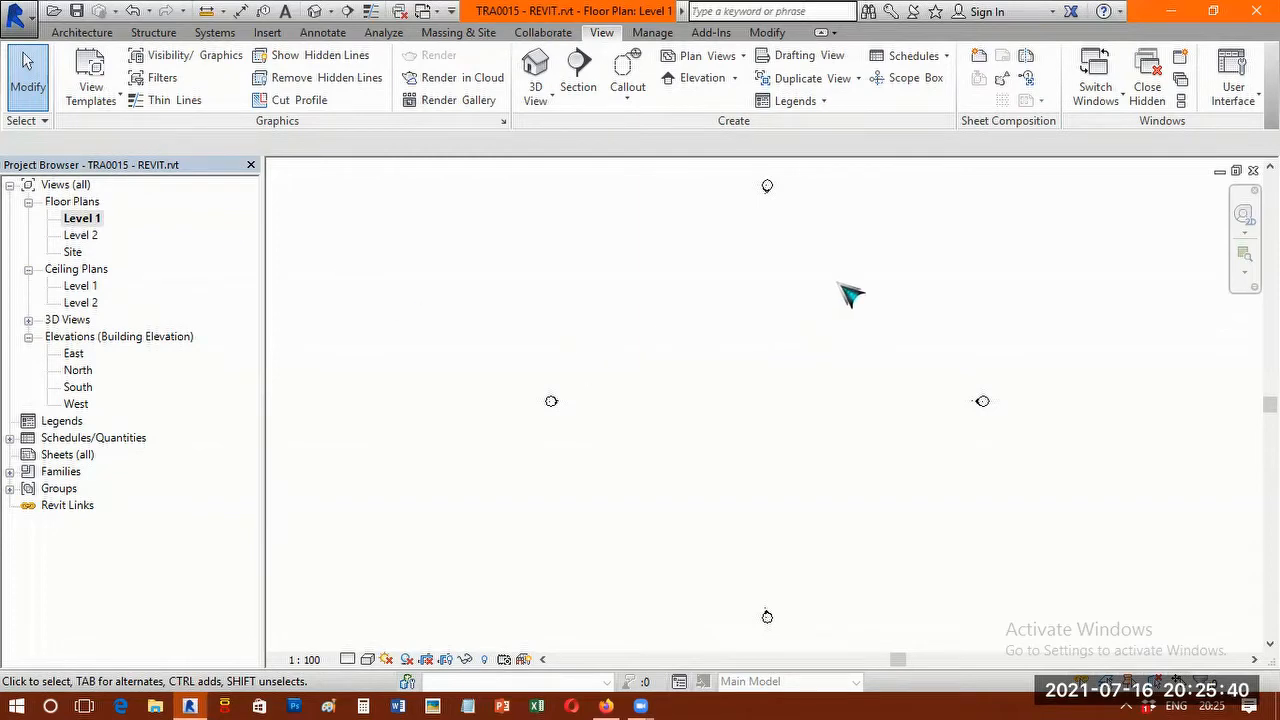
scroll(850, 295, up, 1)
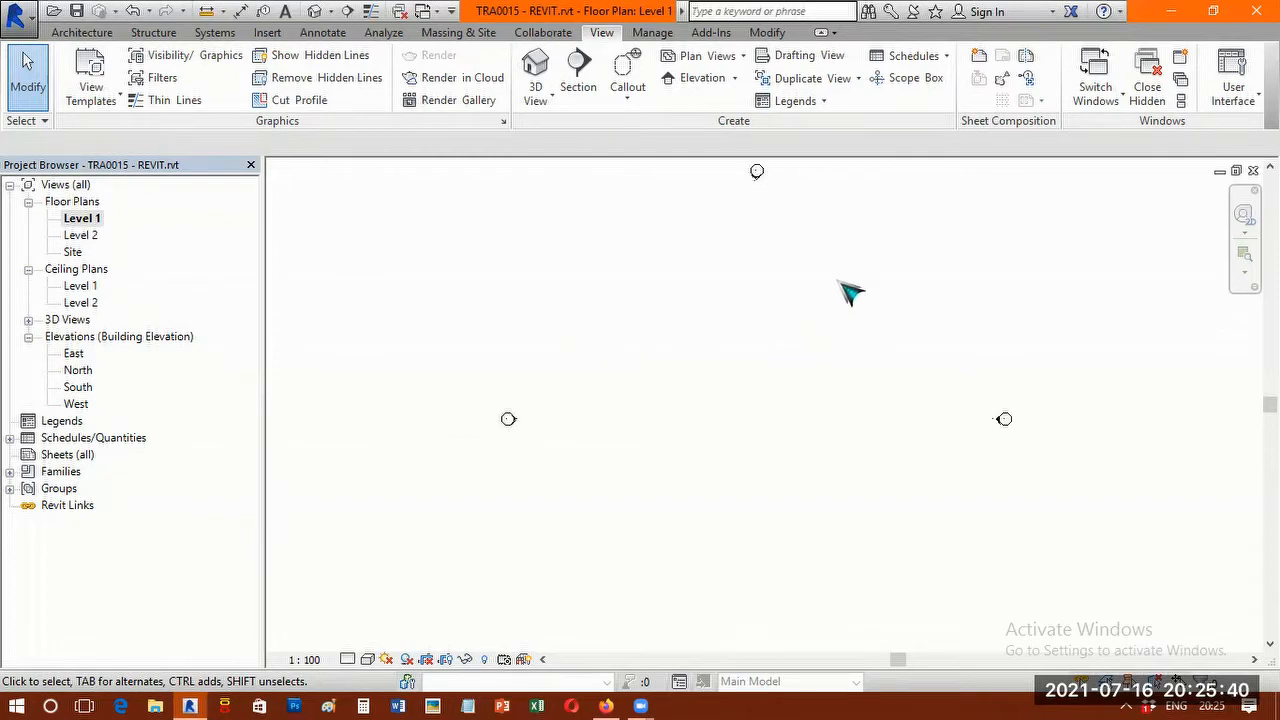
click(95, 33)
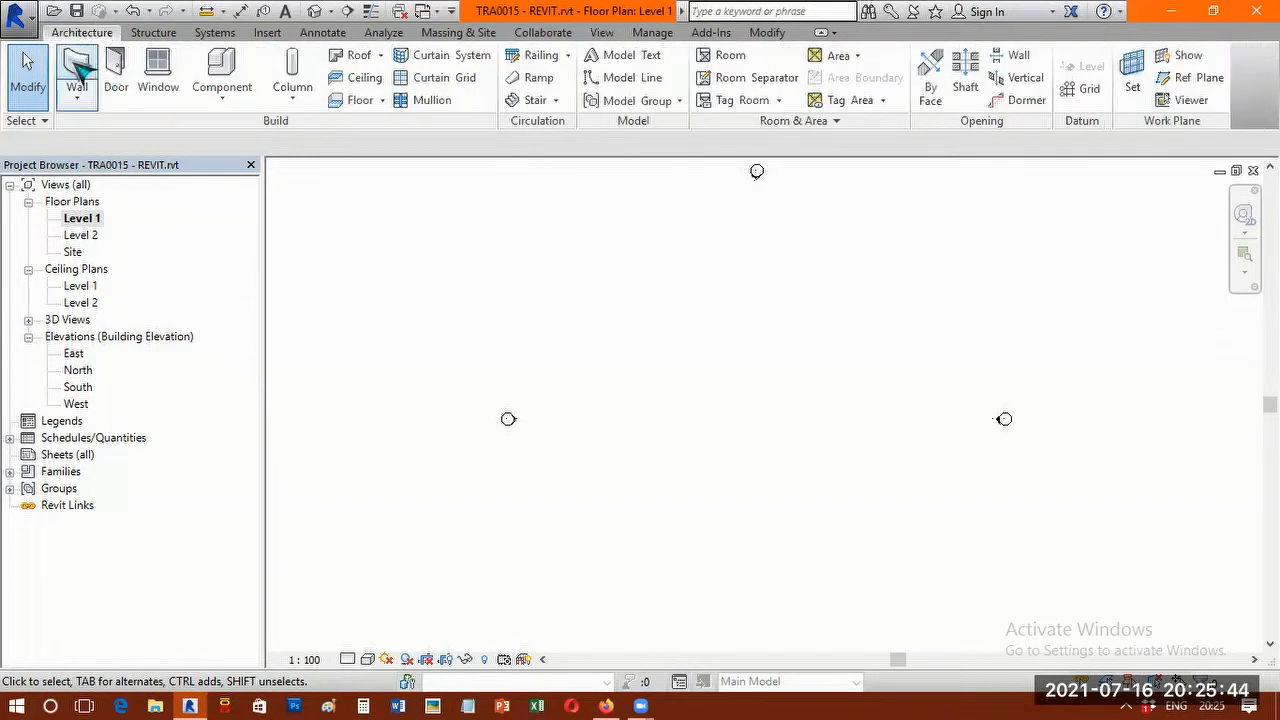
click(80, 68)
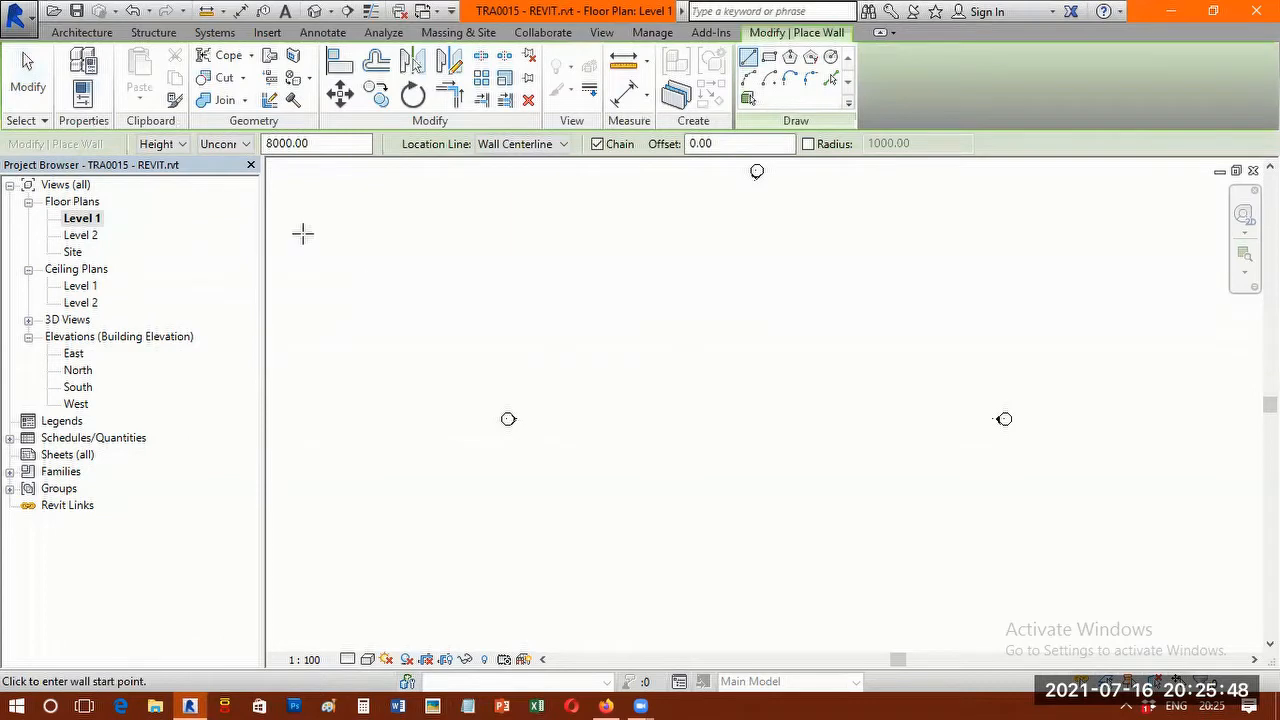
drag(314, 144, 215, 164)
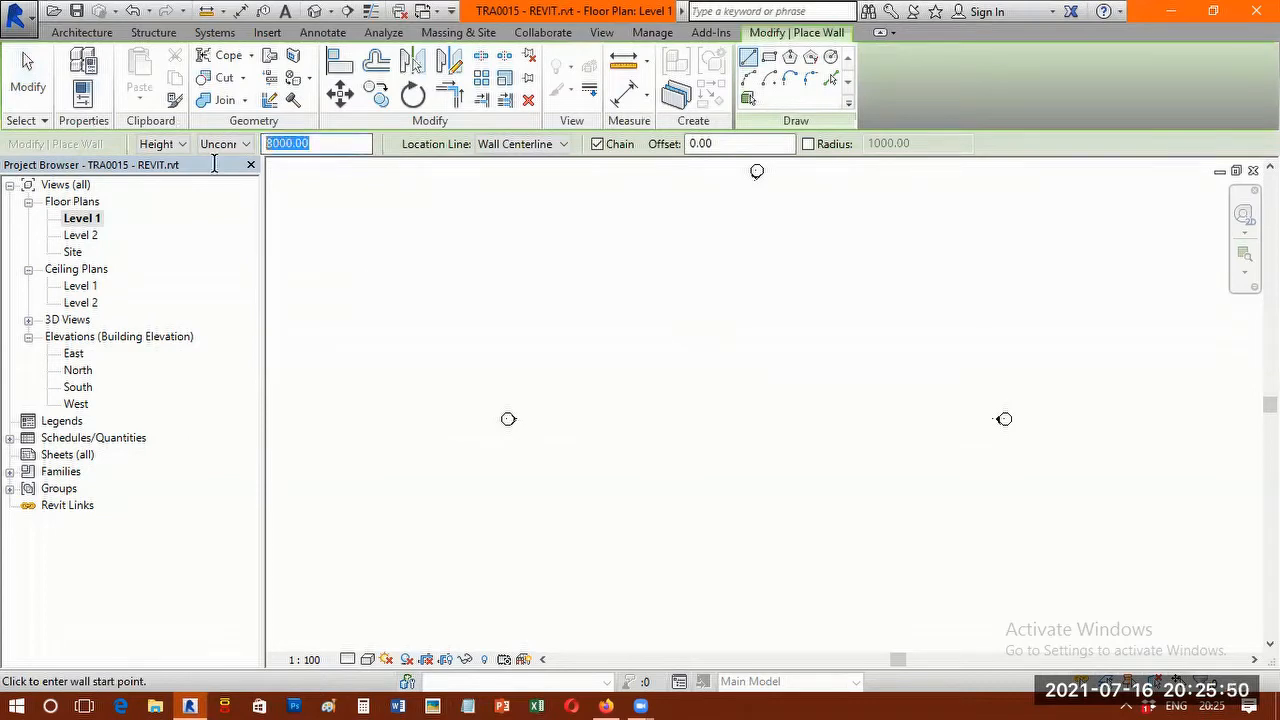
text(30)
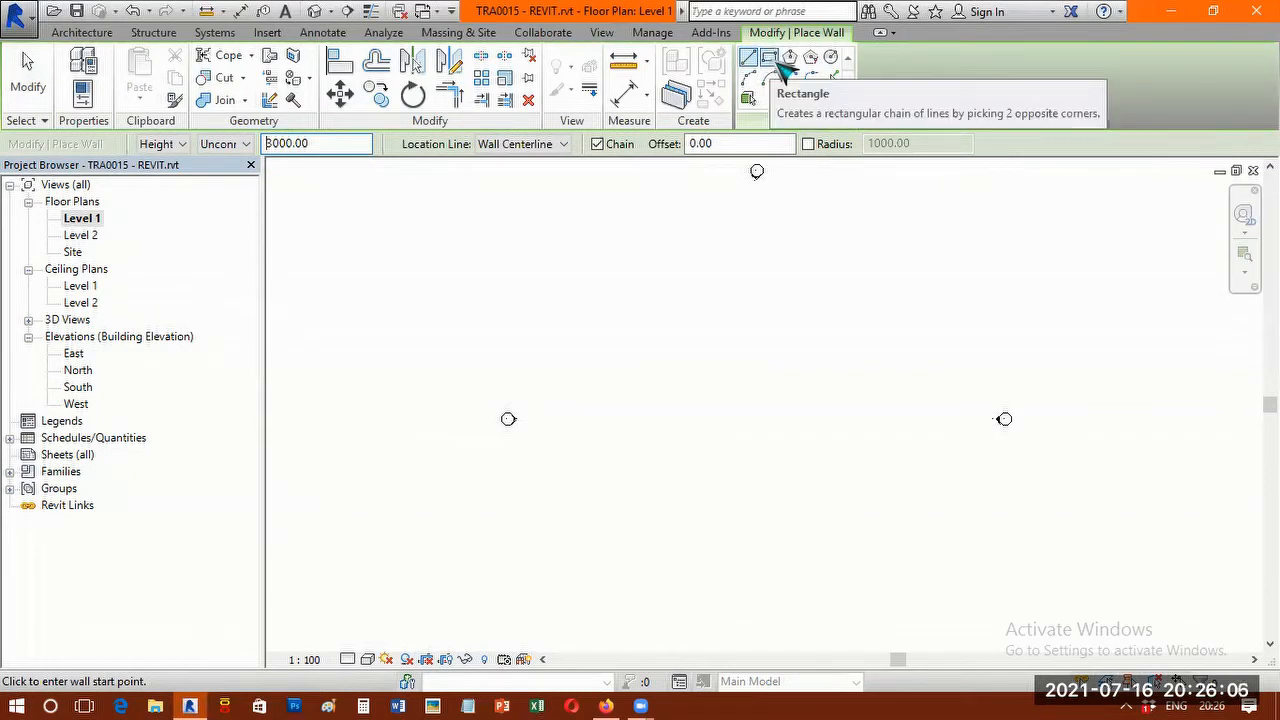
click(779, 62)
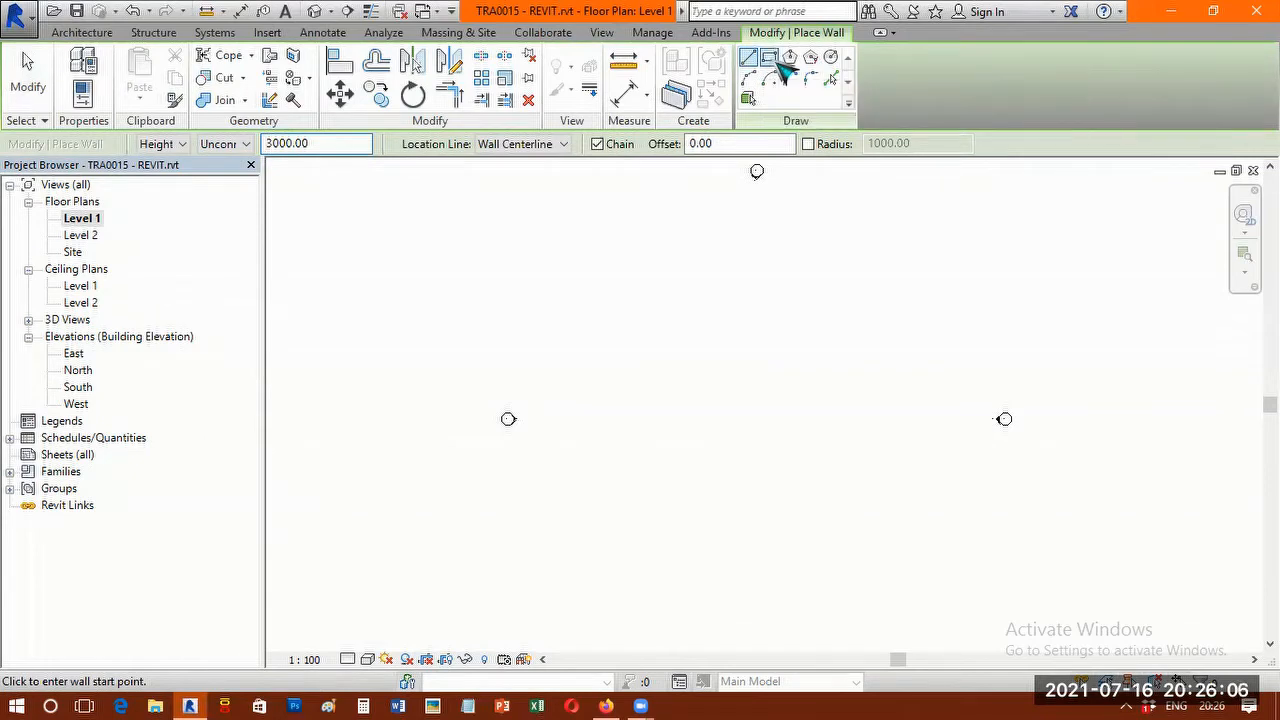
click(633, 365)
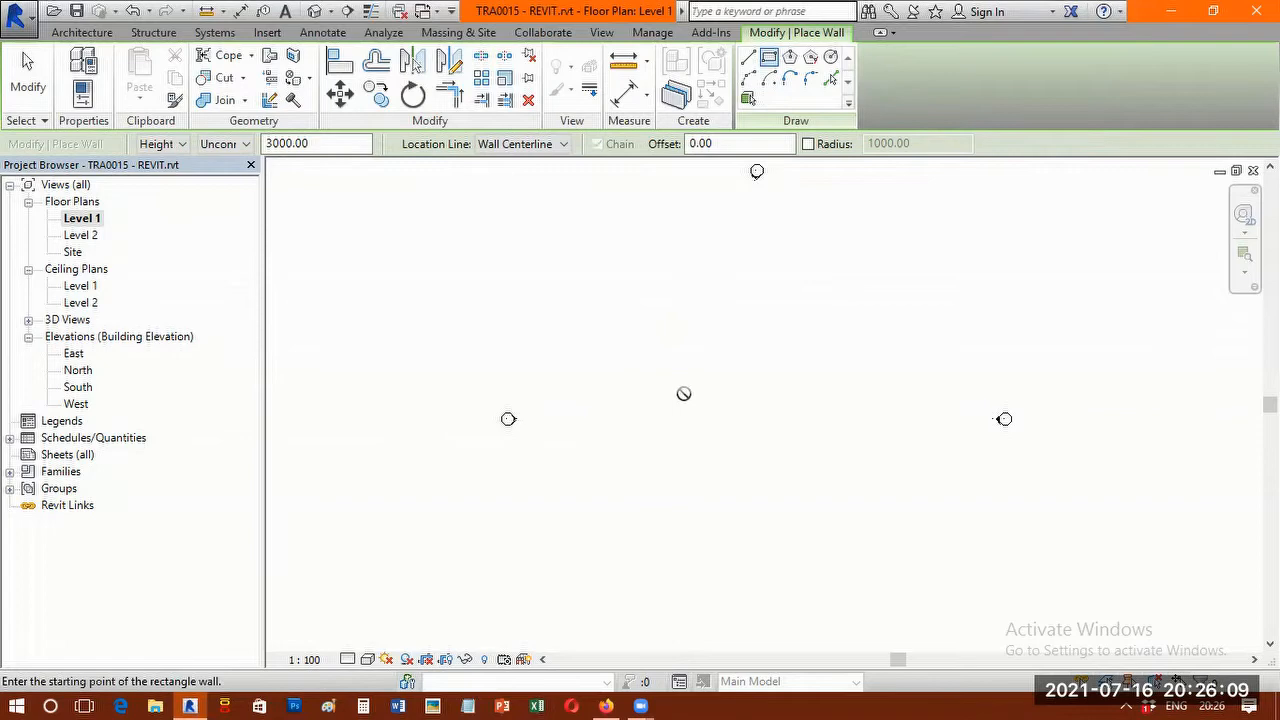
click(779, 441)
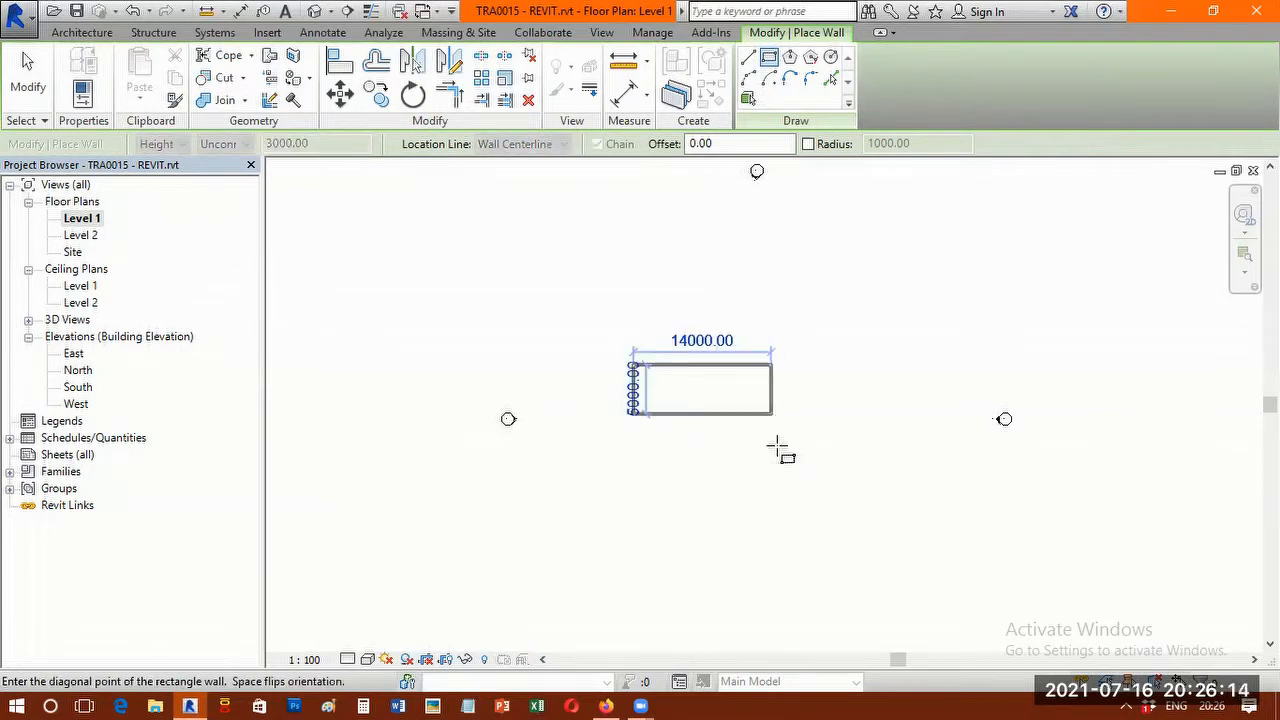
click(779, 441)
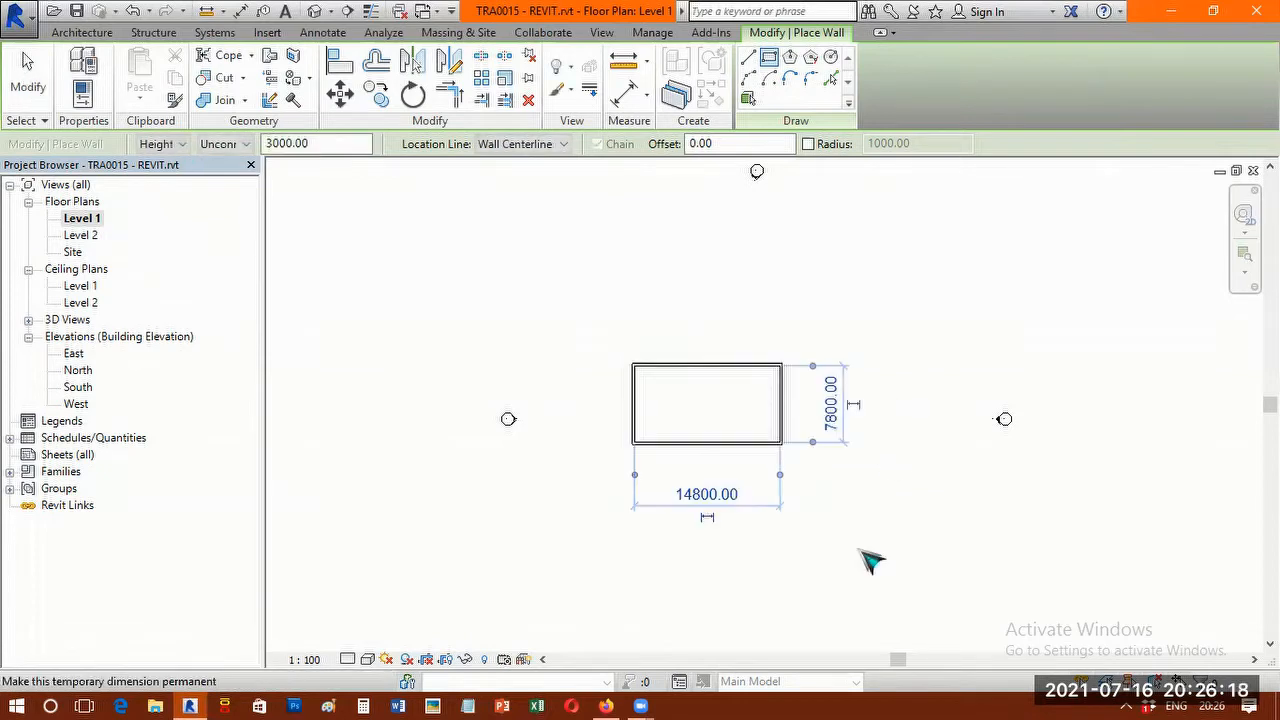
key(Escape)
key(Escape)
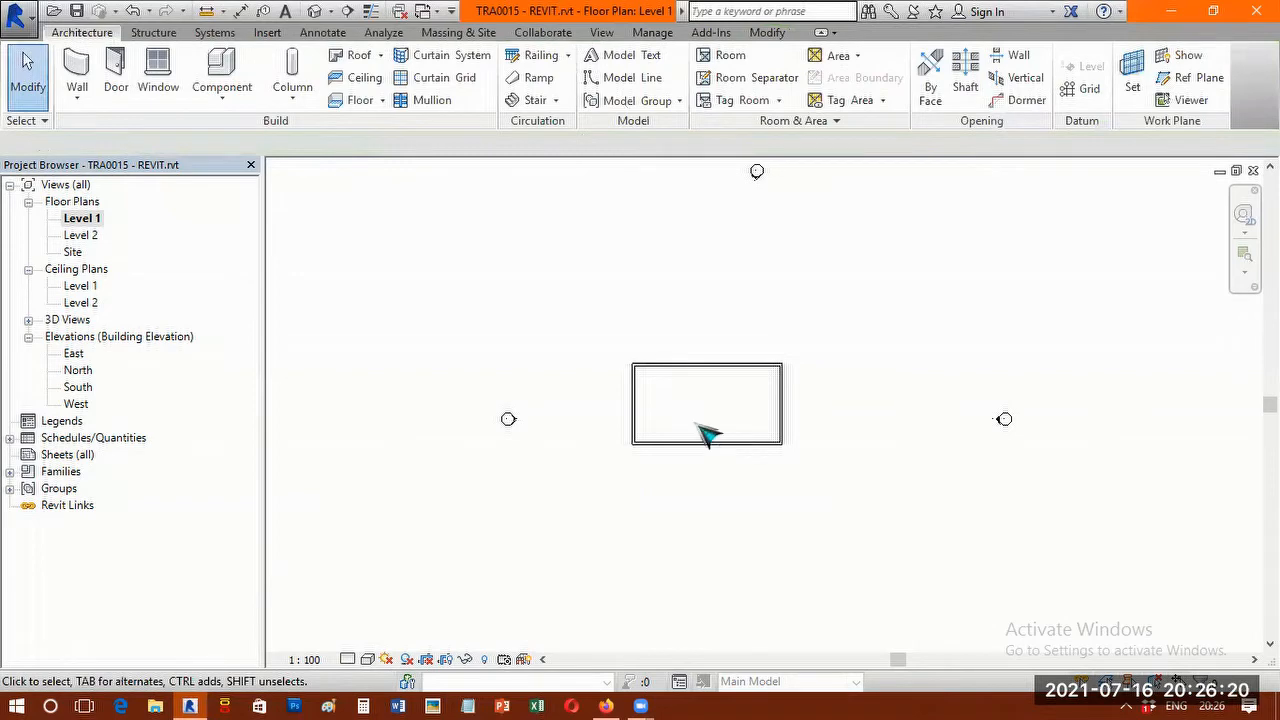
Move the east wall so the room's inside width is 6000 mm.
scroll(705, 430, up, 3)
middle_drag(698, 404, 698, 388)
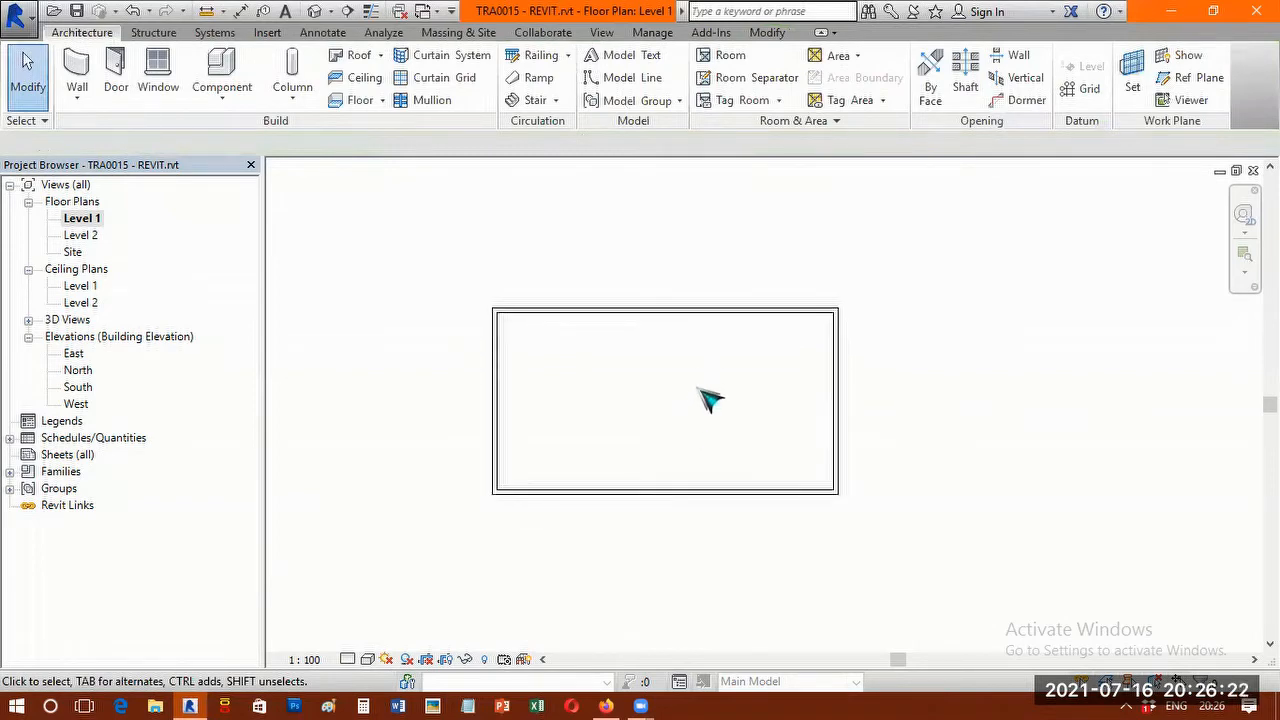
scroll(709, 399, up, 1)
scroll(814, 417, up, 1)
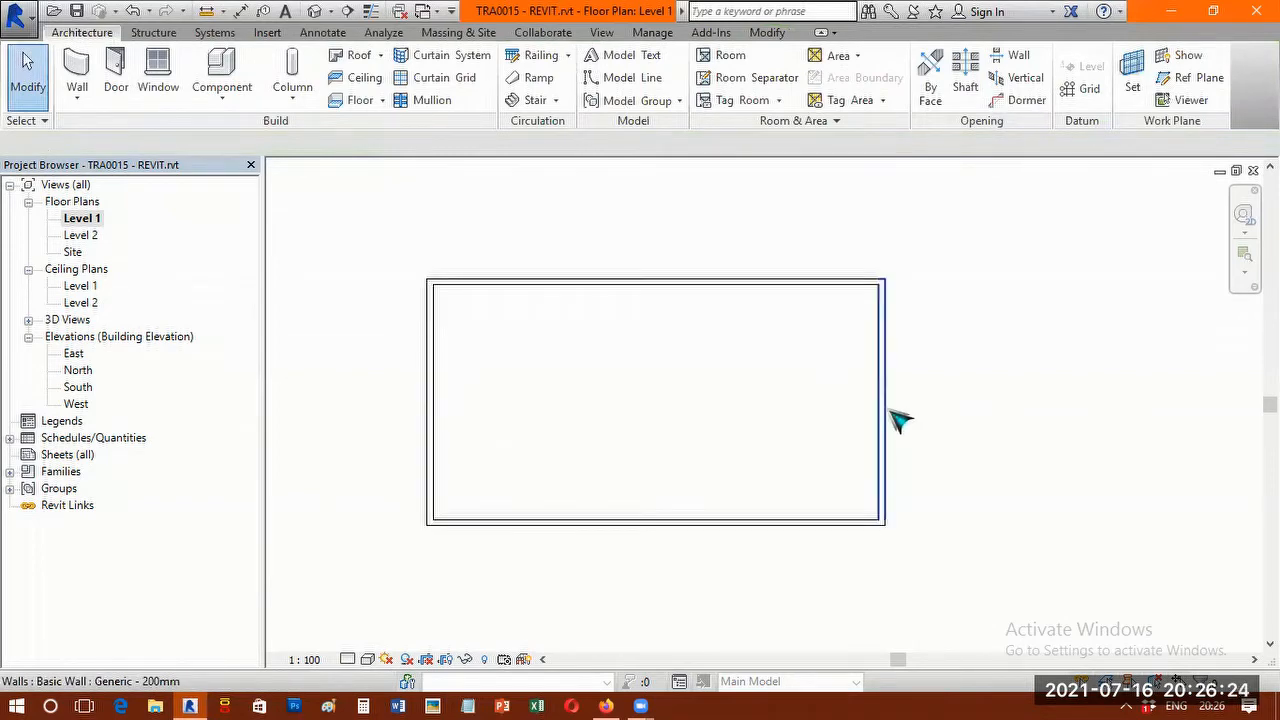
click(899, 419)
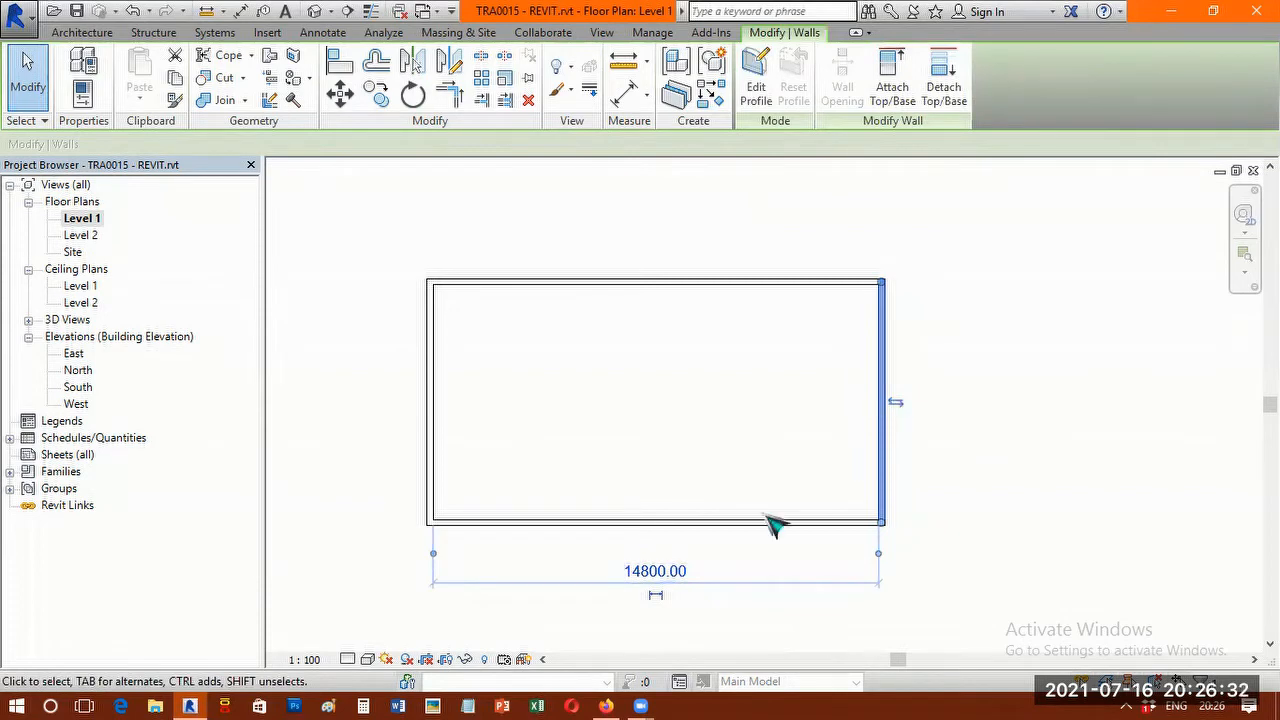
click(656, 572)
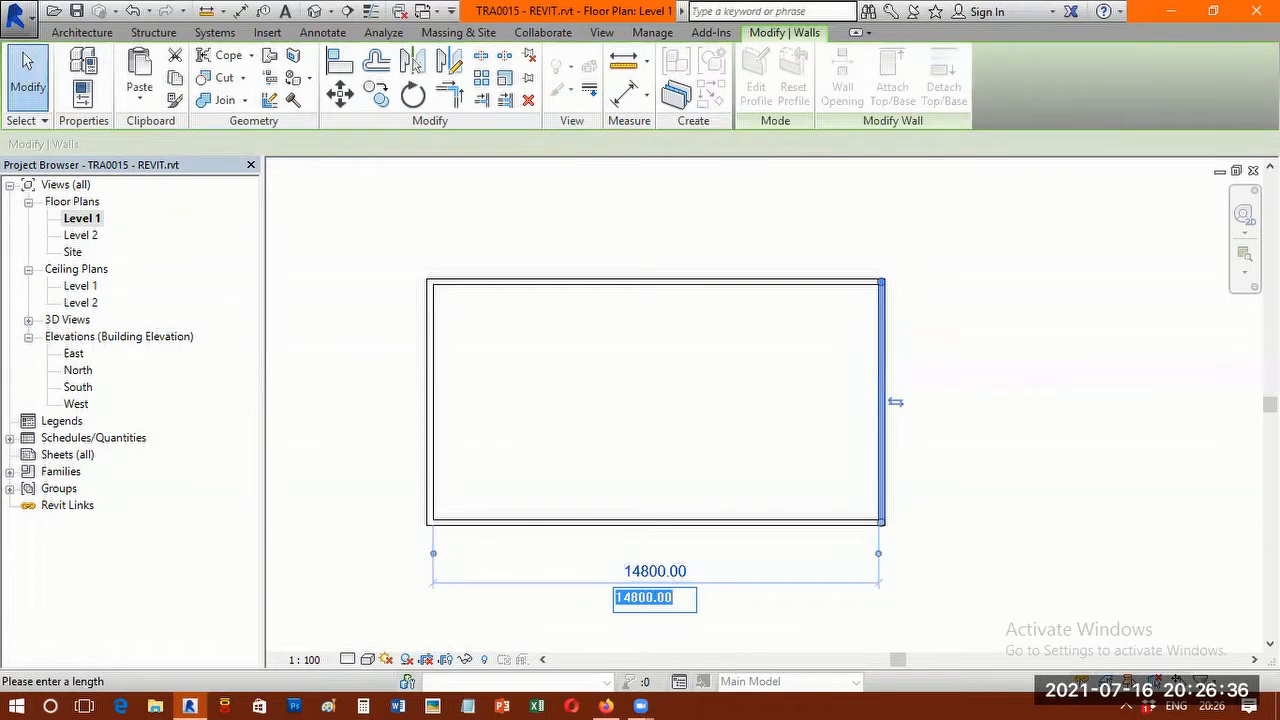
text(6000)
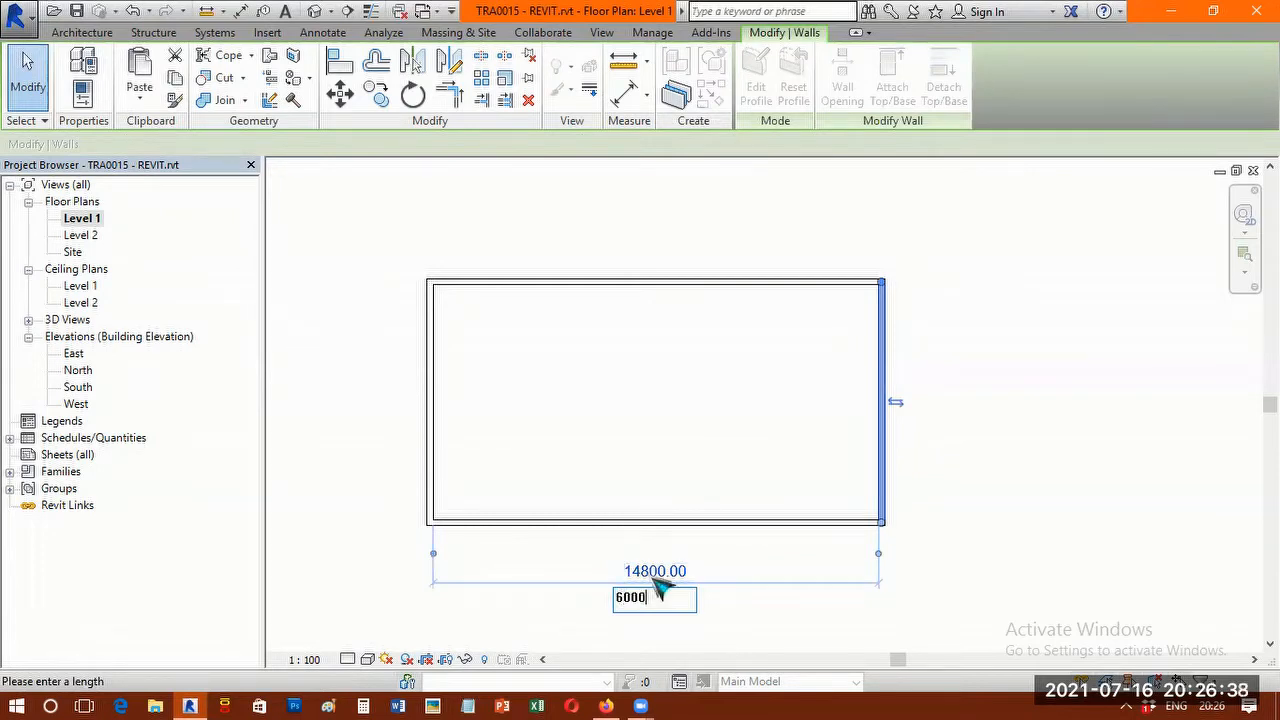
key(Return)
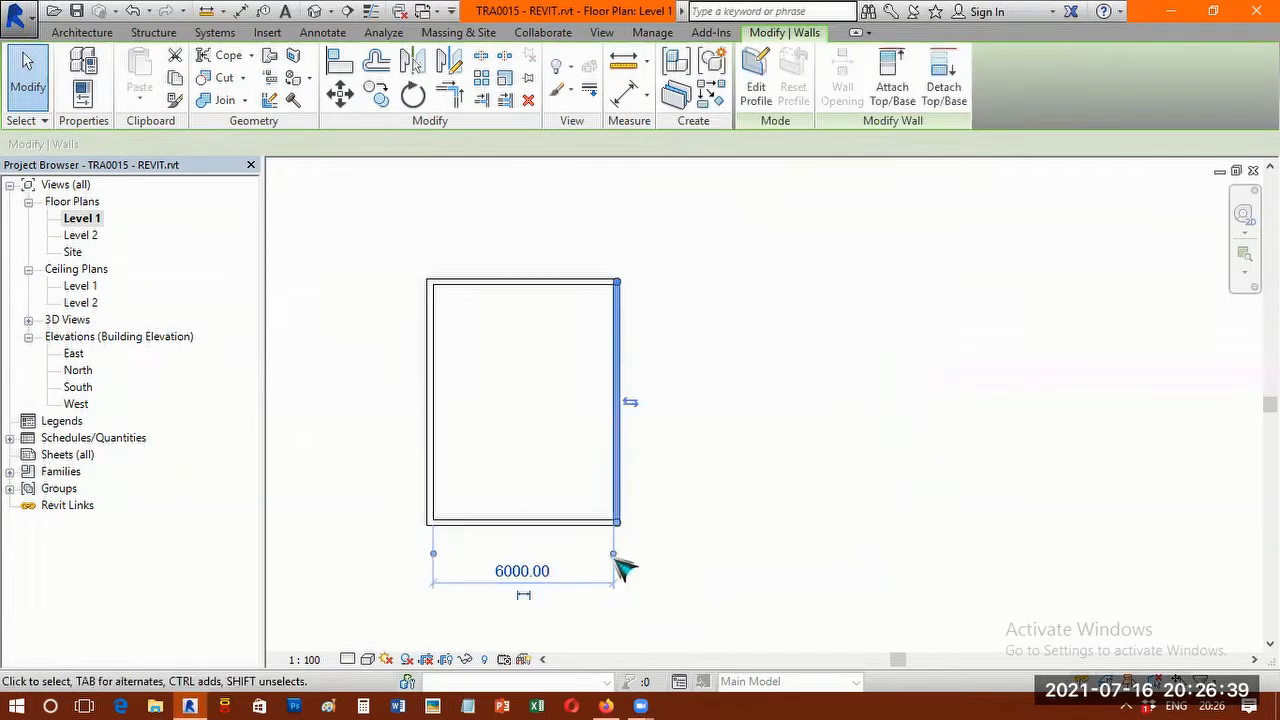
Move the south wall so the room's inside depth is 4000 mm.
click(568, 523)
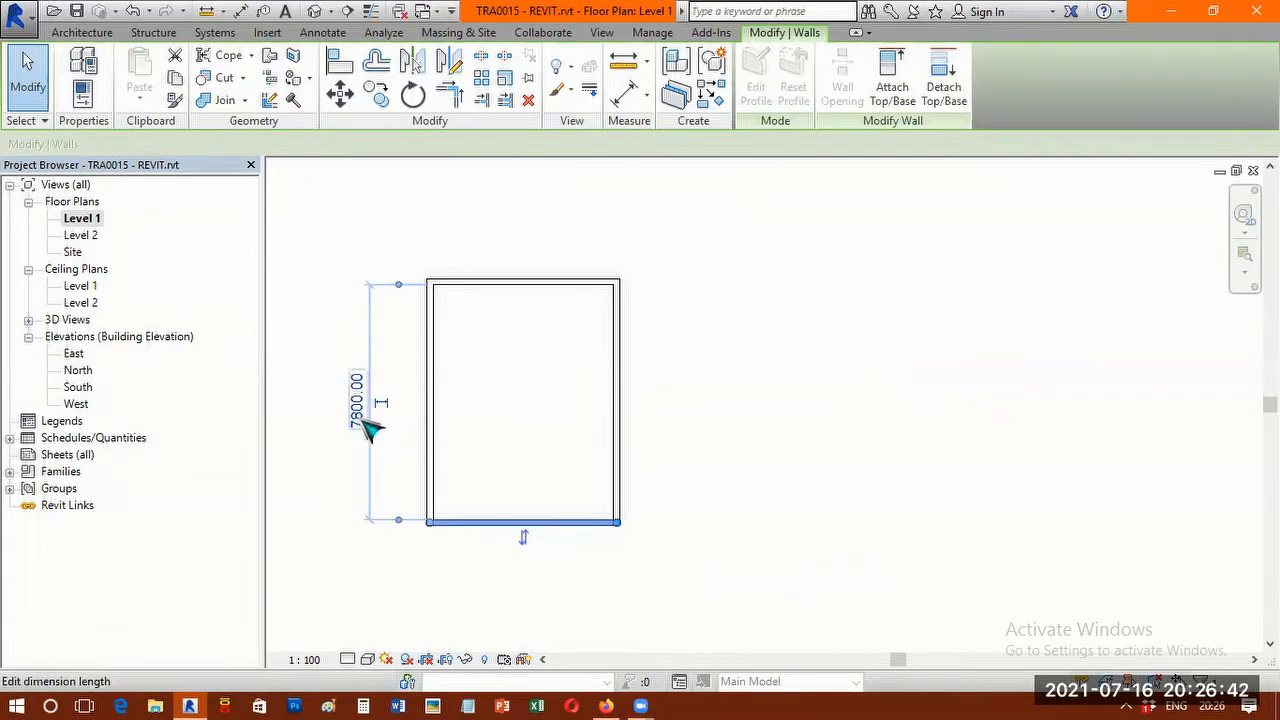
click(360, 416)
text(000)
key(Return)
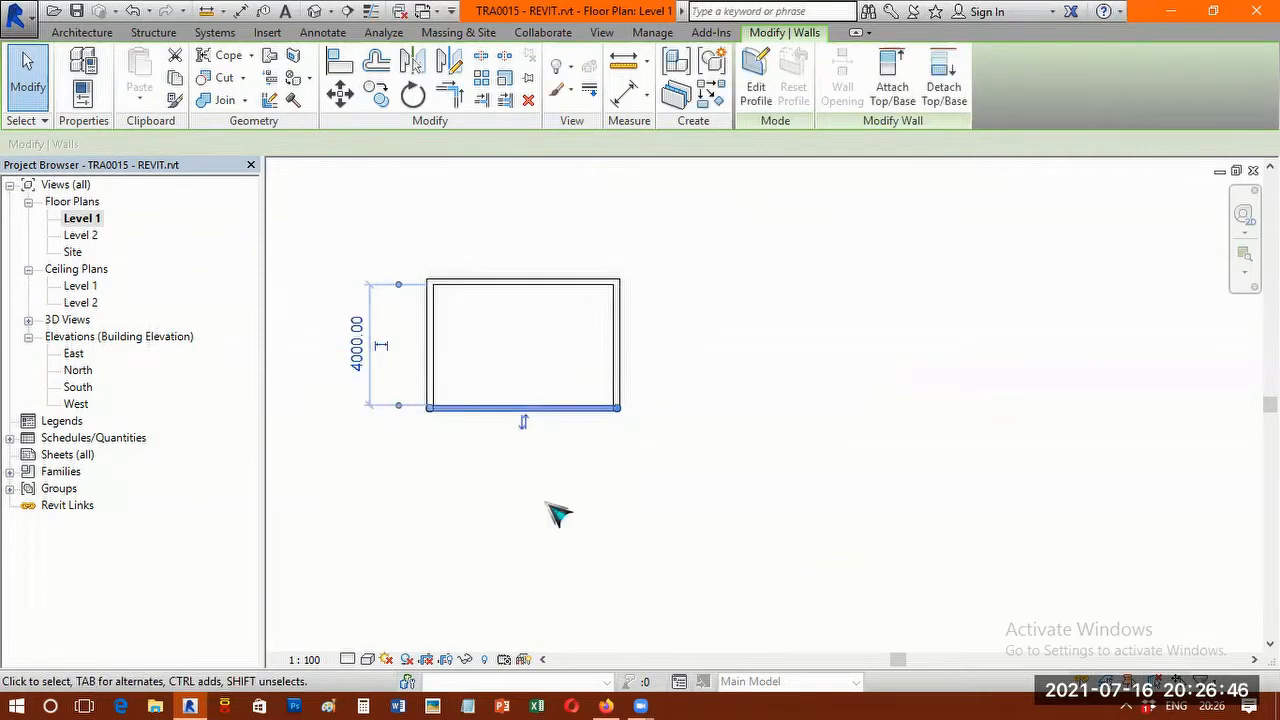
click(518, 338)
scroll(534, 309, up, 3)
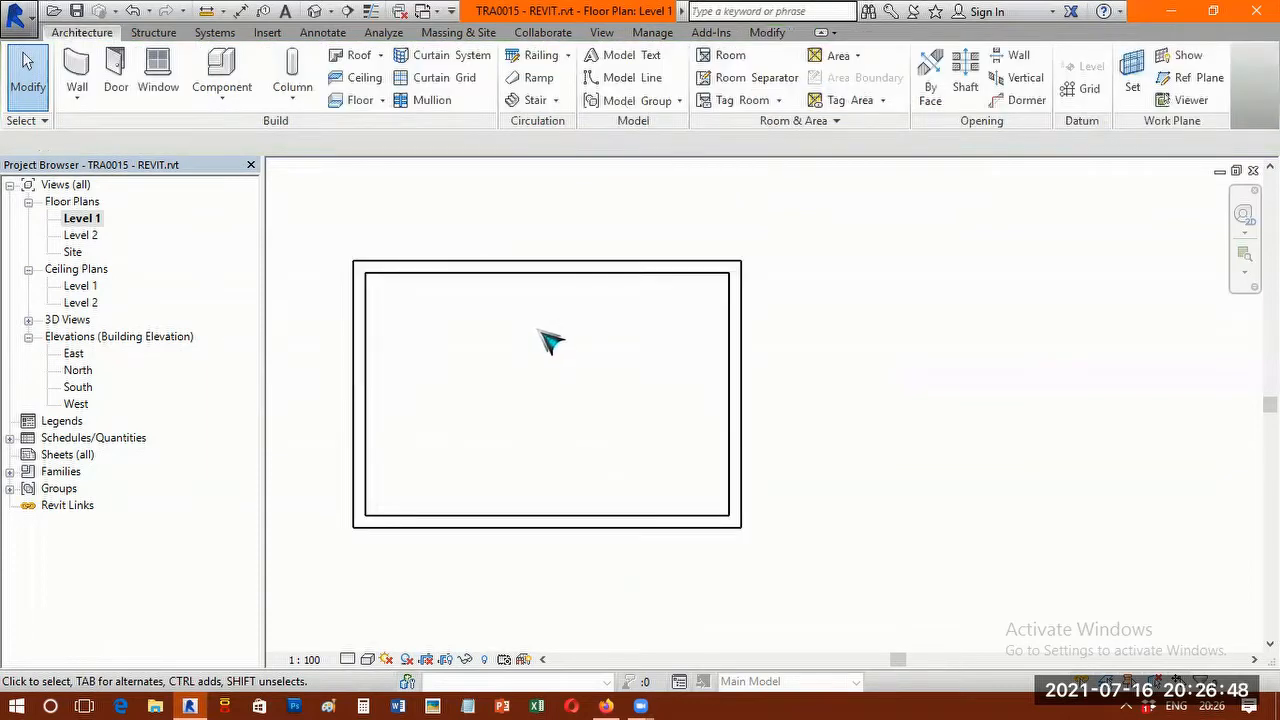
Check the room's inside width at the east wall and its inside depth at the south wall.
middle_drag(566, 368, 727, 405)
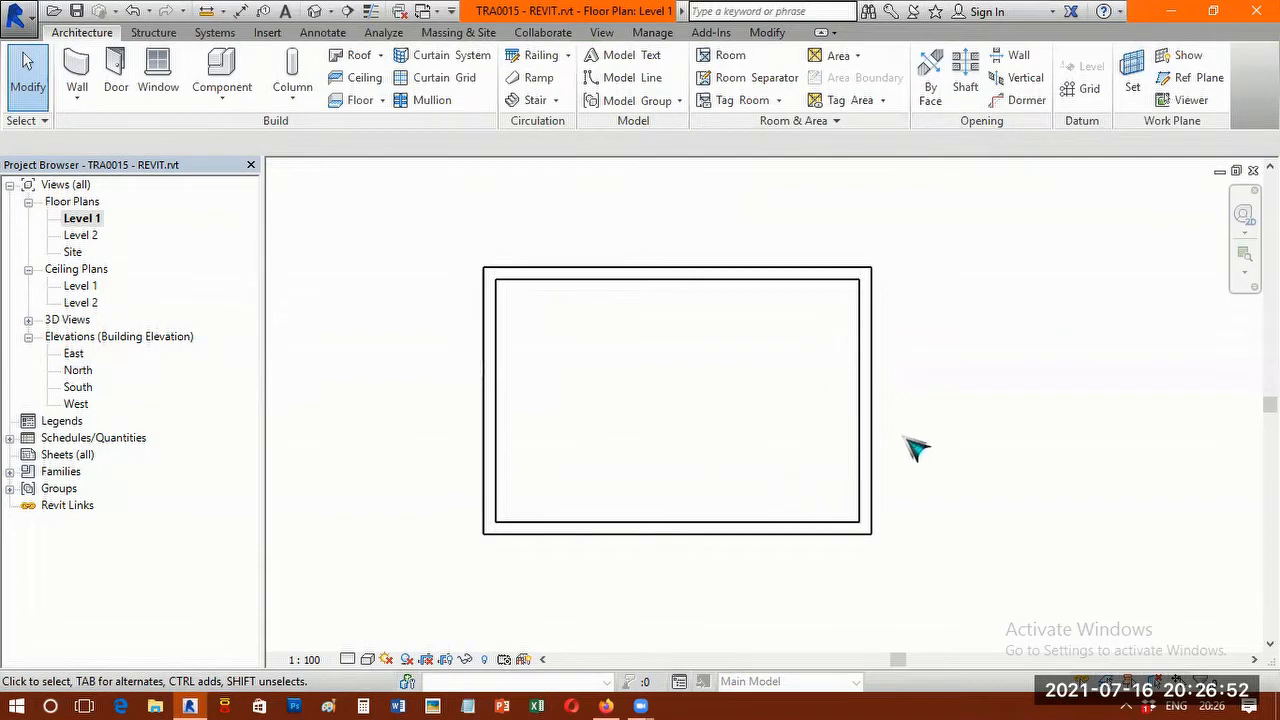
click(876, 401)
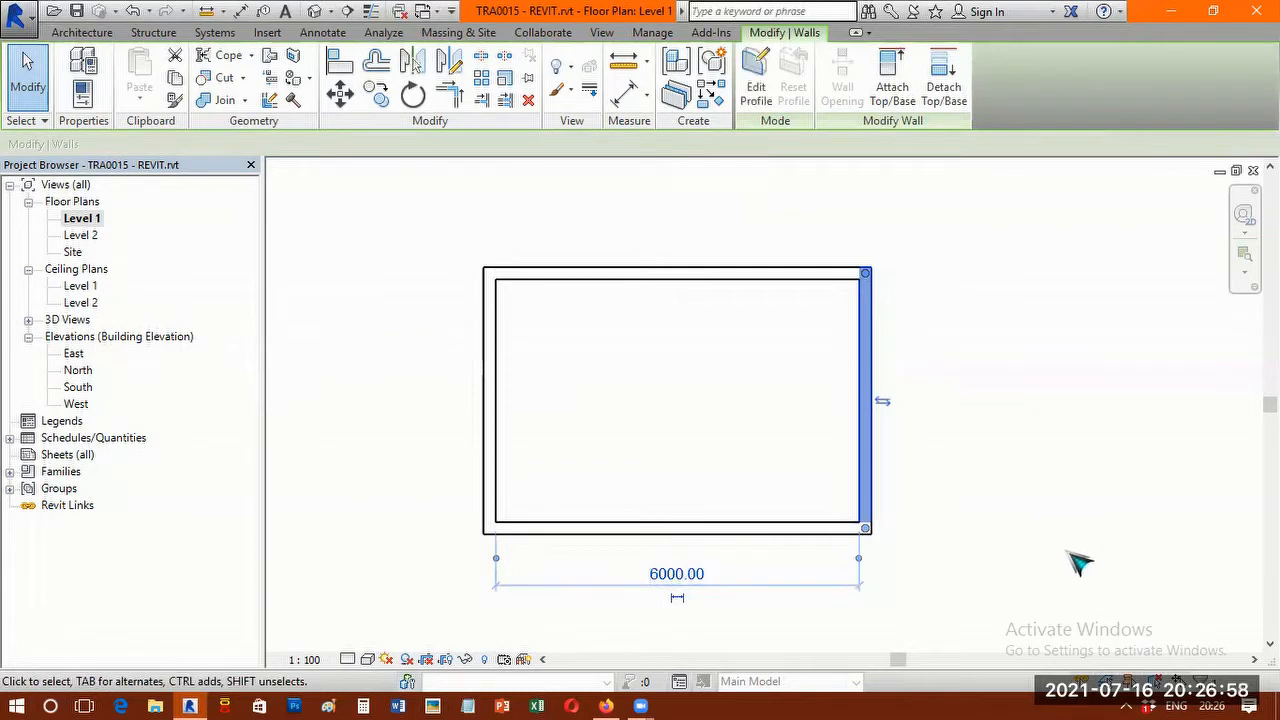
key(Escape)
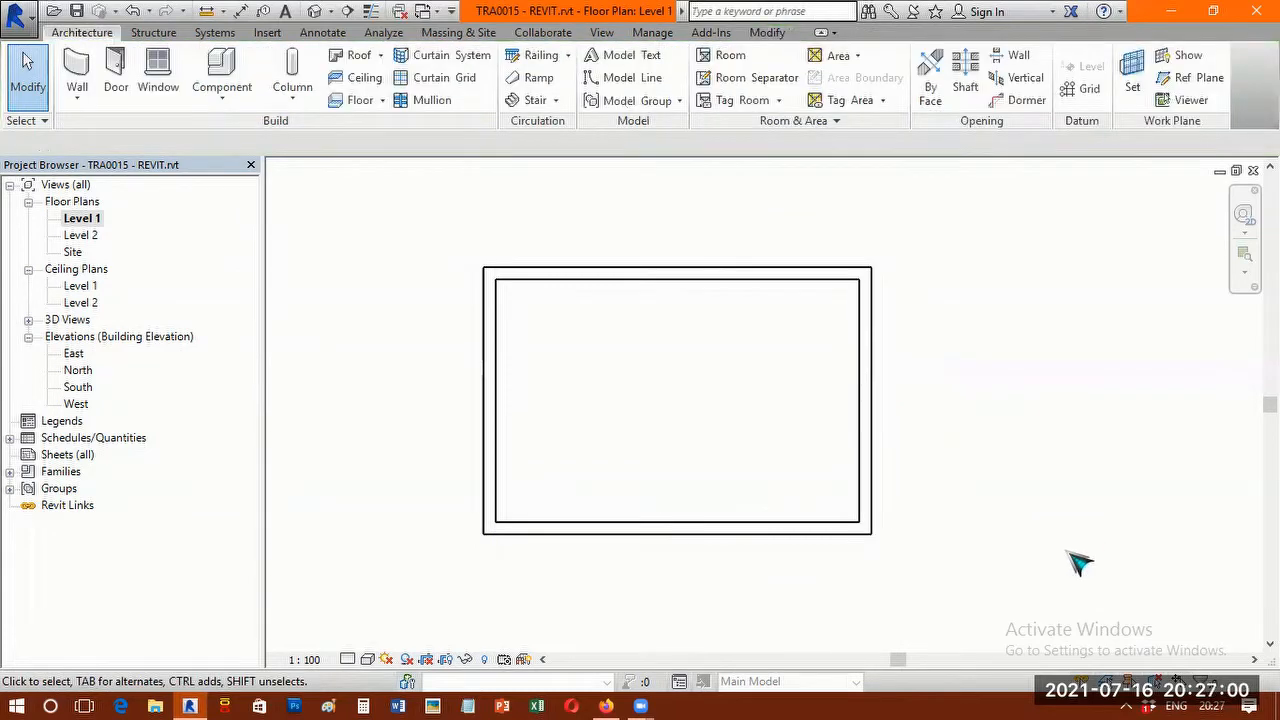
click(852, 460)
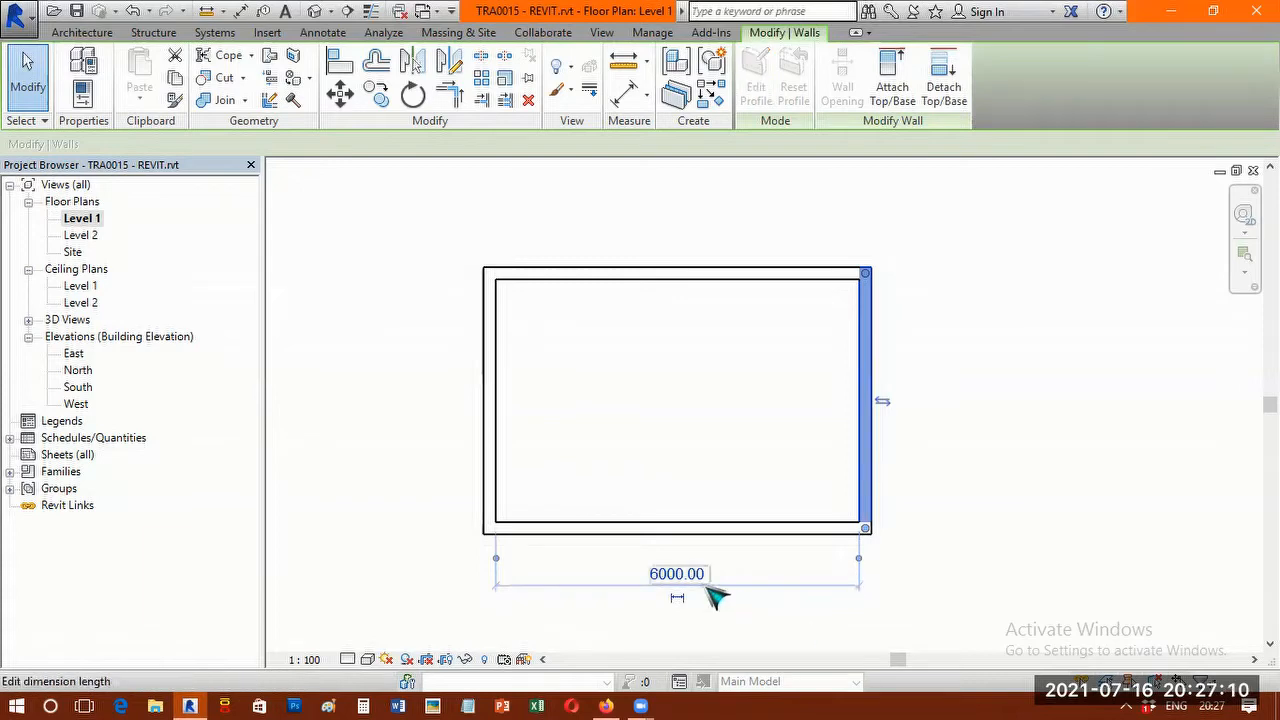
click(499, 457)
click(535, 531)
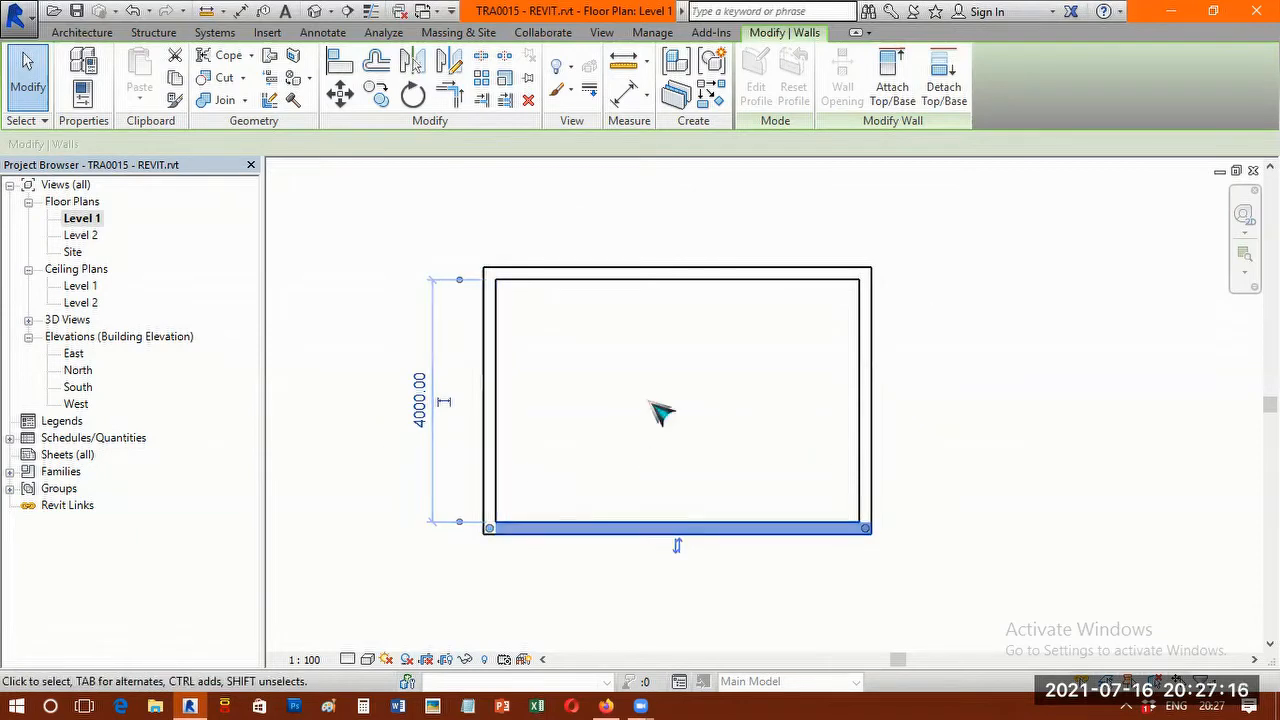
click(916, 412)
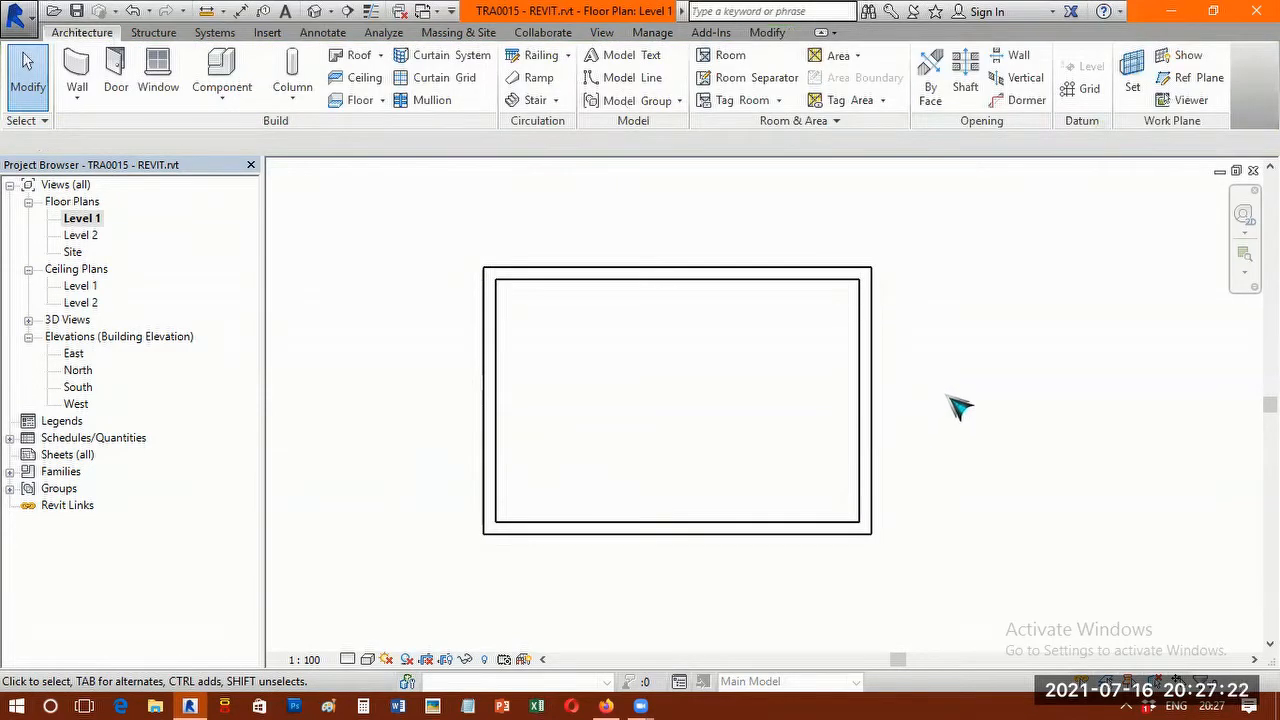
Place an M_Single-Flush 0915 x 2134mm door in the south wall, 400 mm from the west wall, hinged on the west and swinging inward.
click(118, 88)
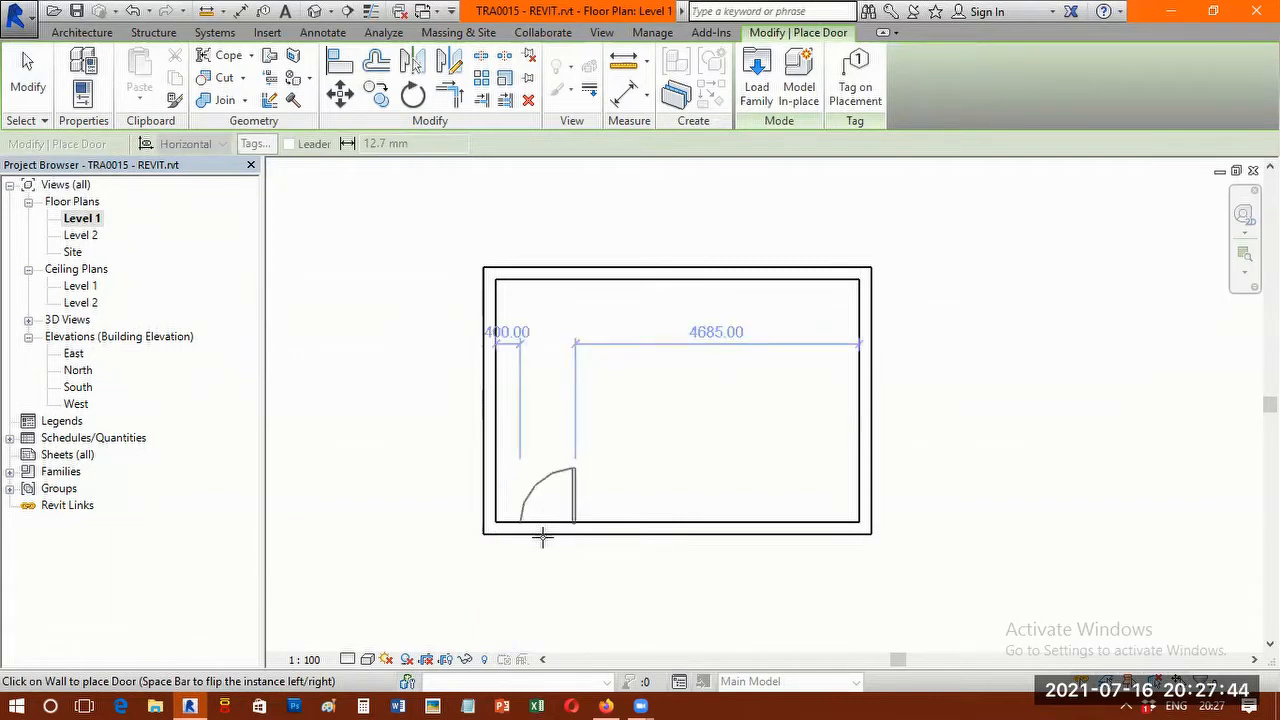
scroll(546, 526, up, 2)
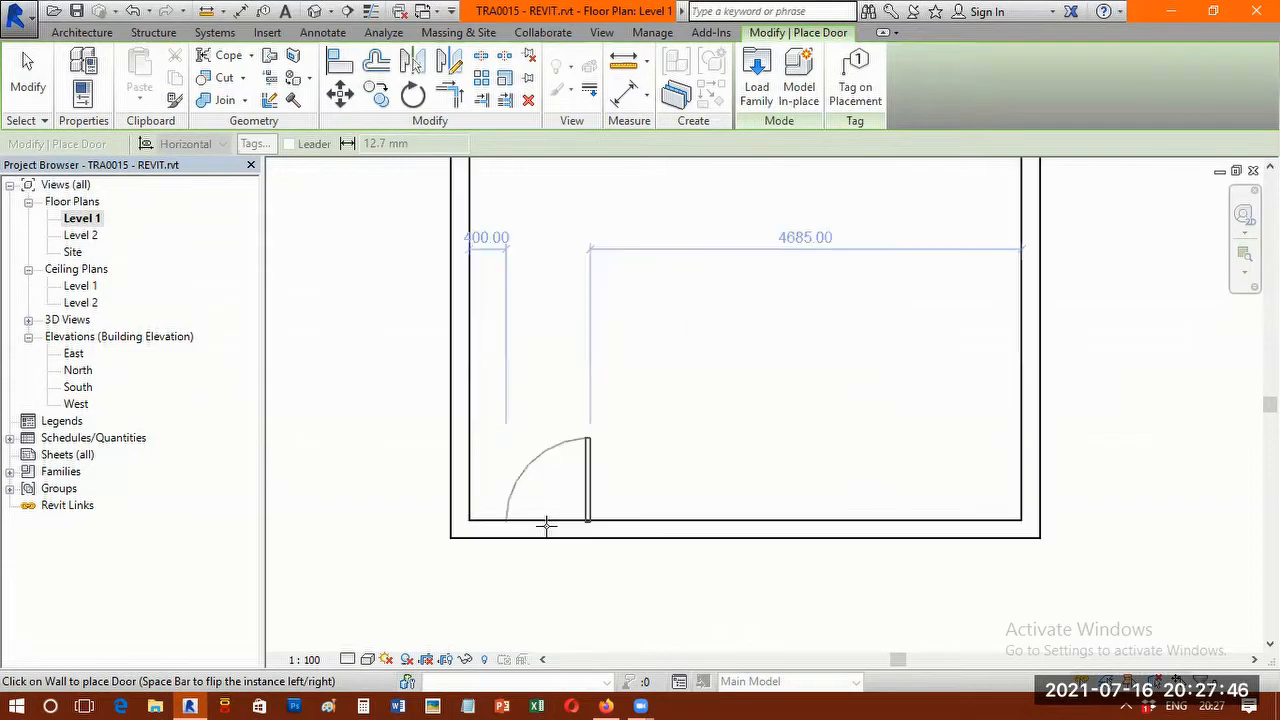
scroll(546, 526, up, 1)
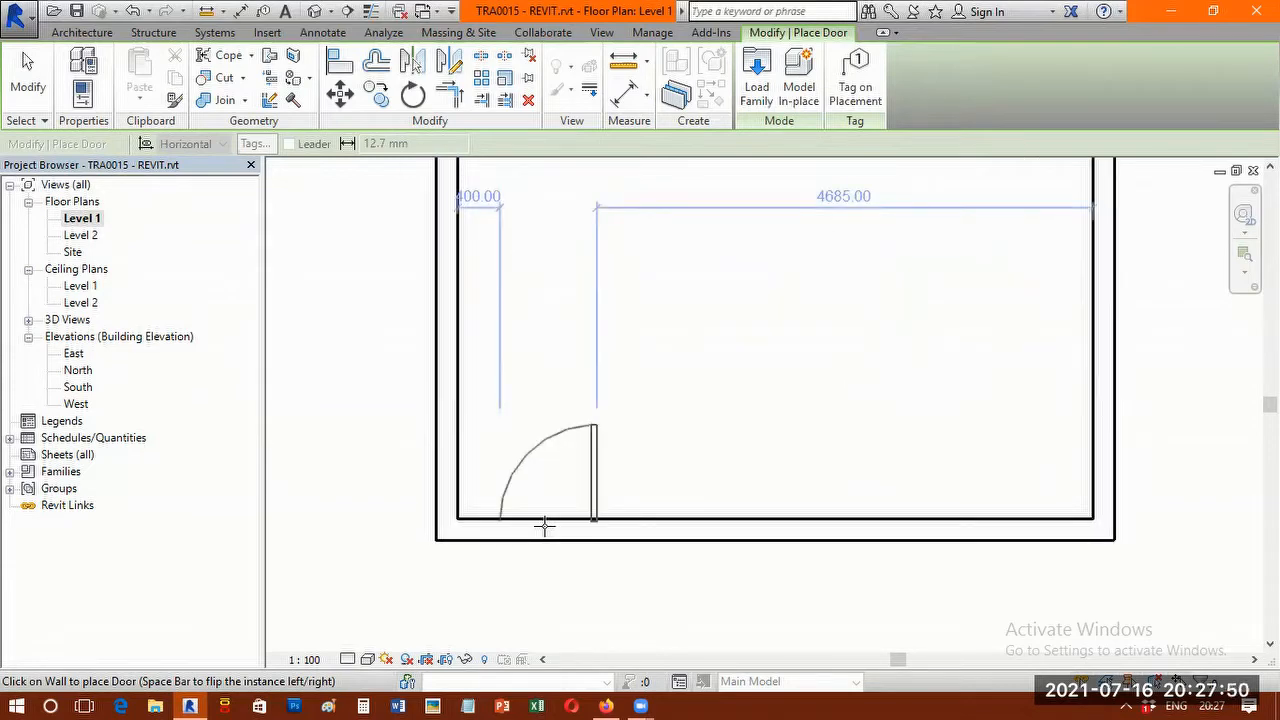
key(space)
key(space)
key(space)
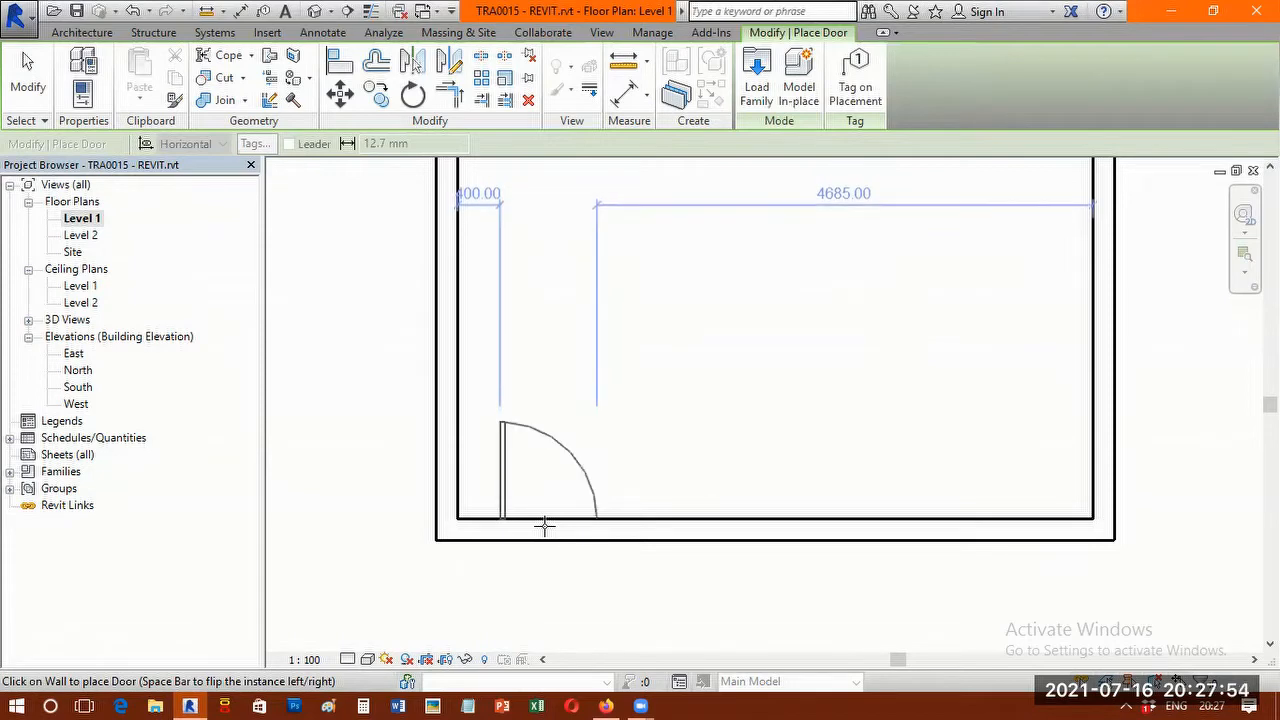
key(space)
key(space)
click(545, 527)
scroll(541, 510, down, 2)
scroll(541, 510, up, 2)
scroll(541, 510, up, 2)
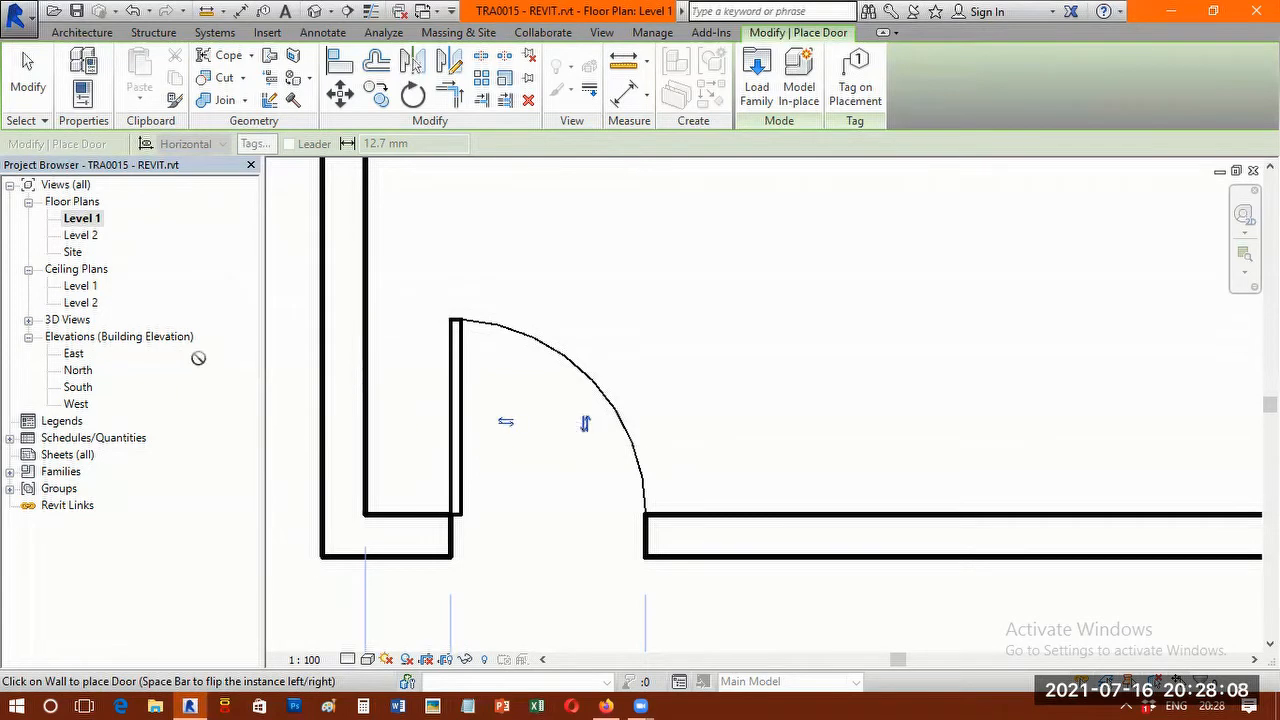
click(30, 88)
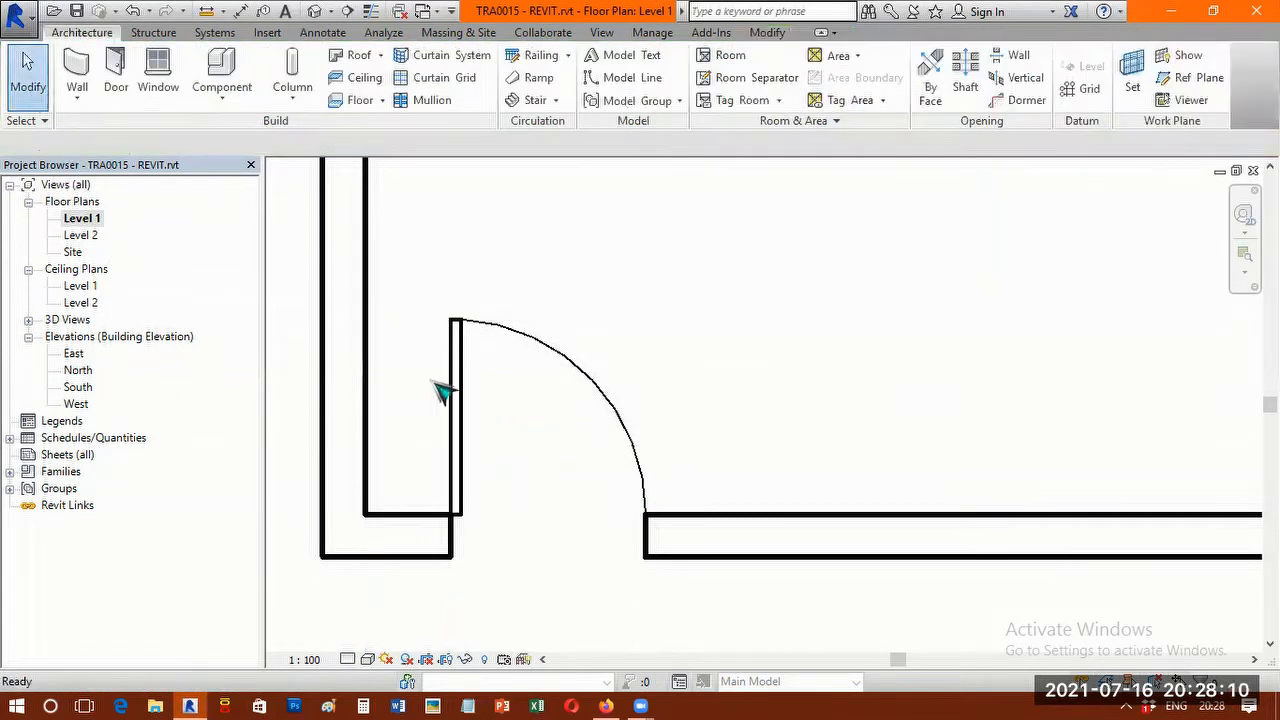
Flip the door's hinge side and facing back and forth, returning it to a west-hinged, inward swing.
click(523, 338)
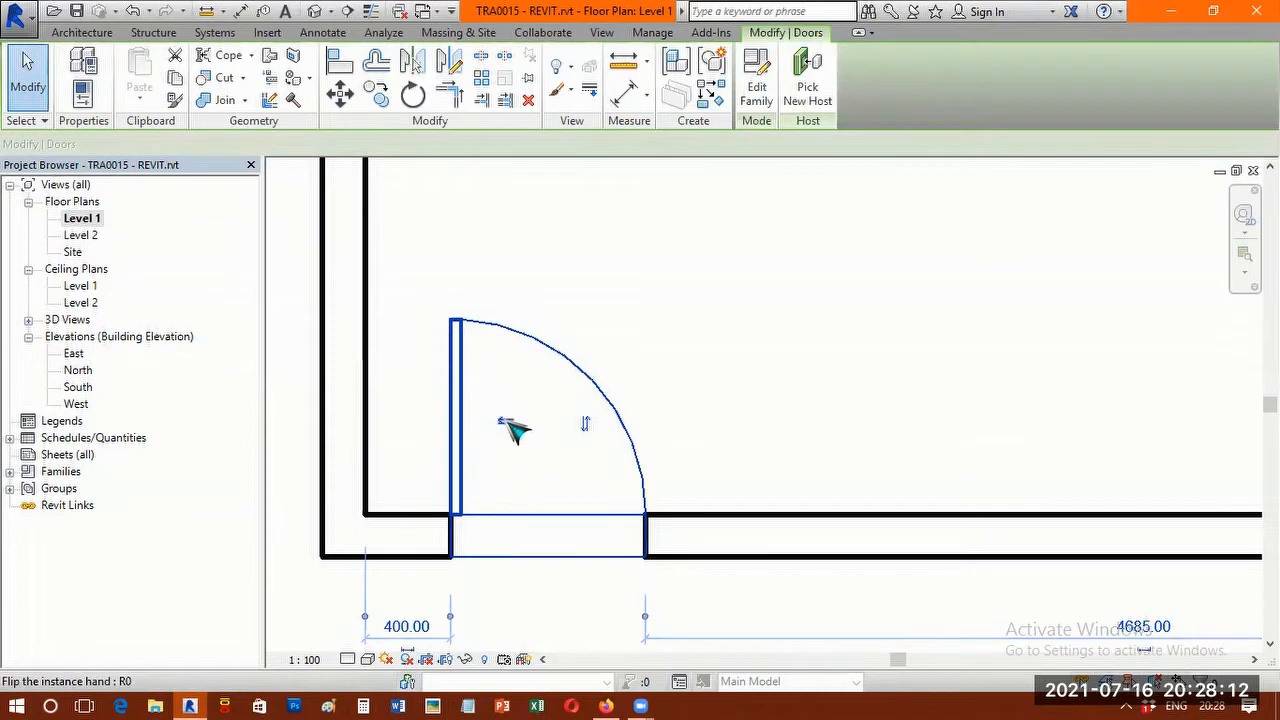
click(508, 424)
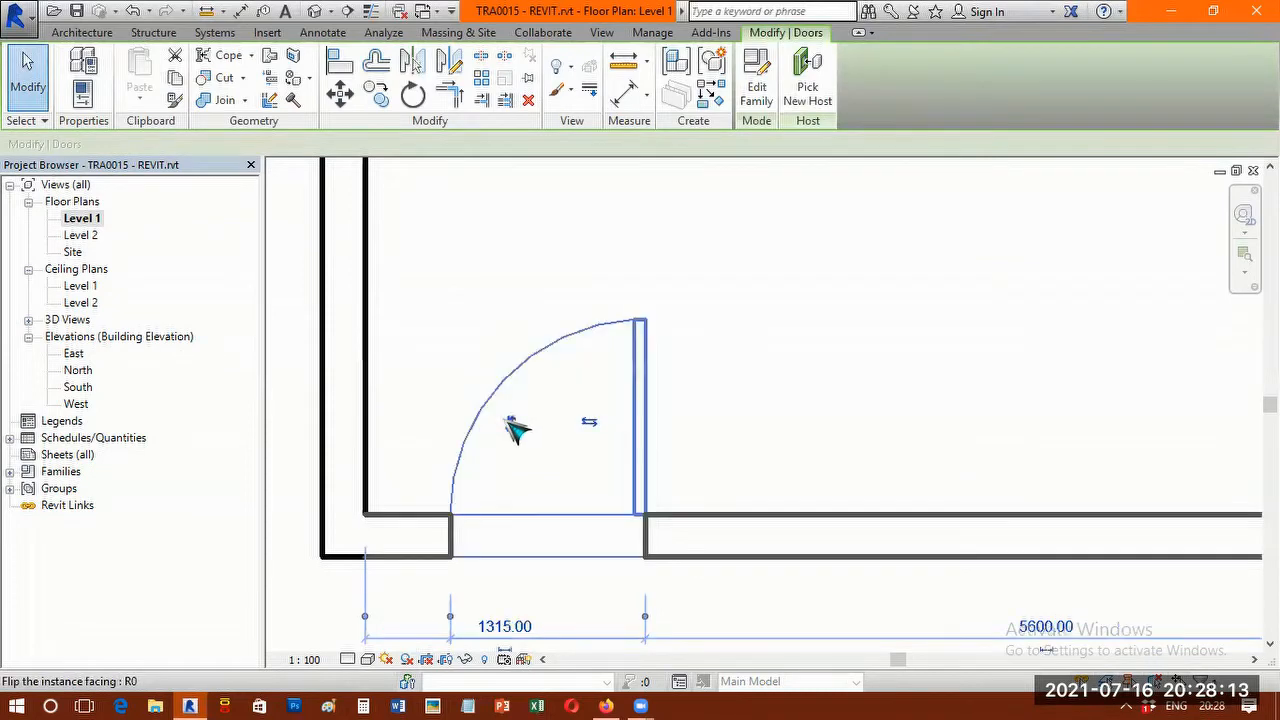
click(592, 424)
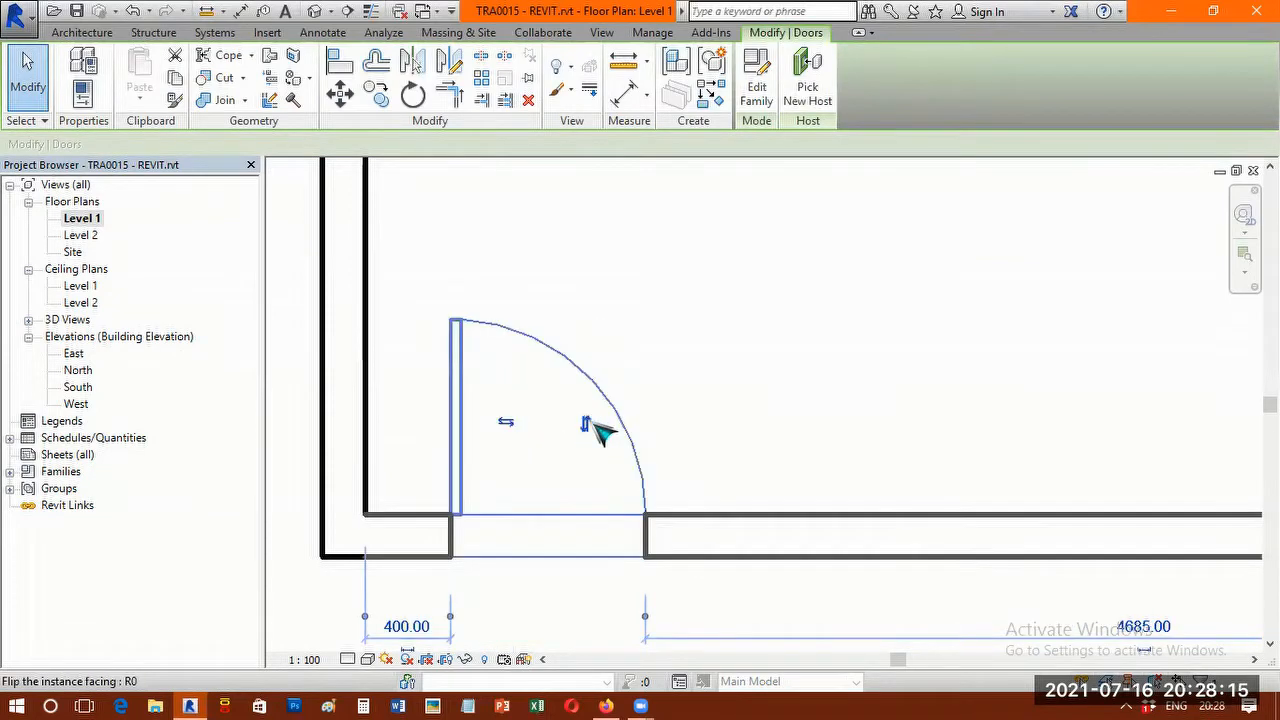
click(509, 424)
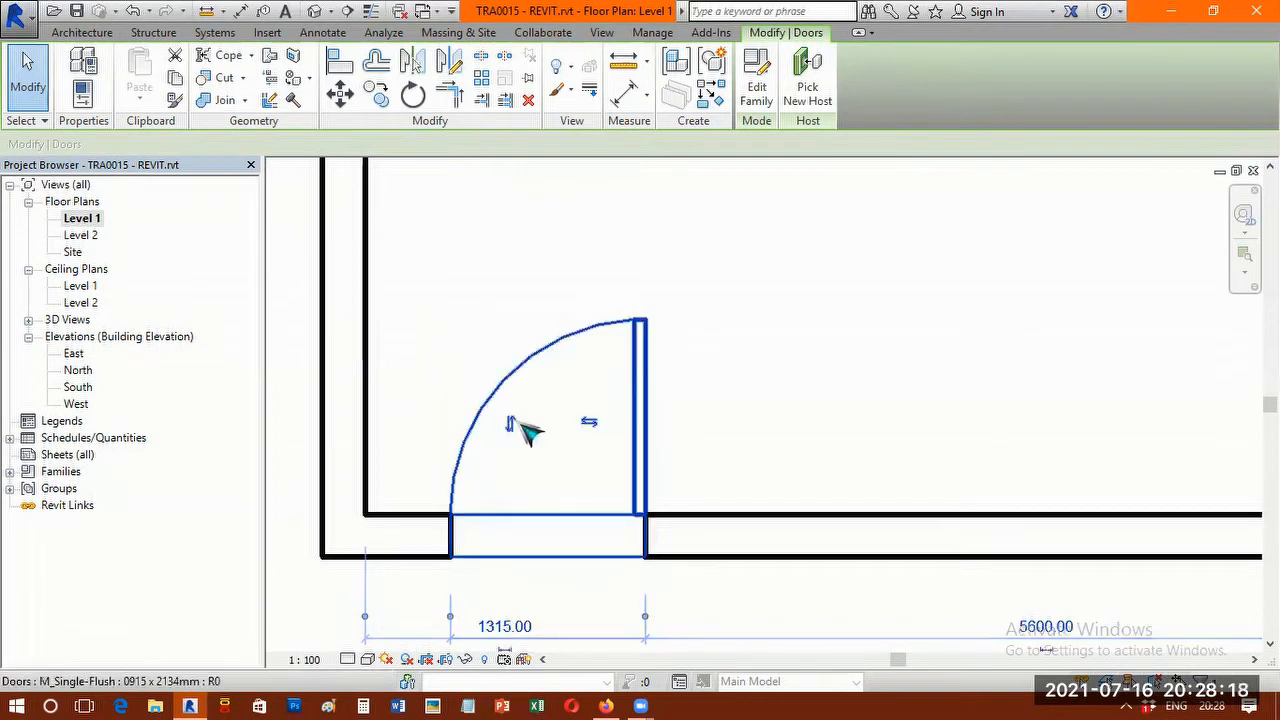
key(space)
scroll(686, 309, down, 2)
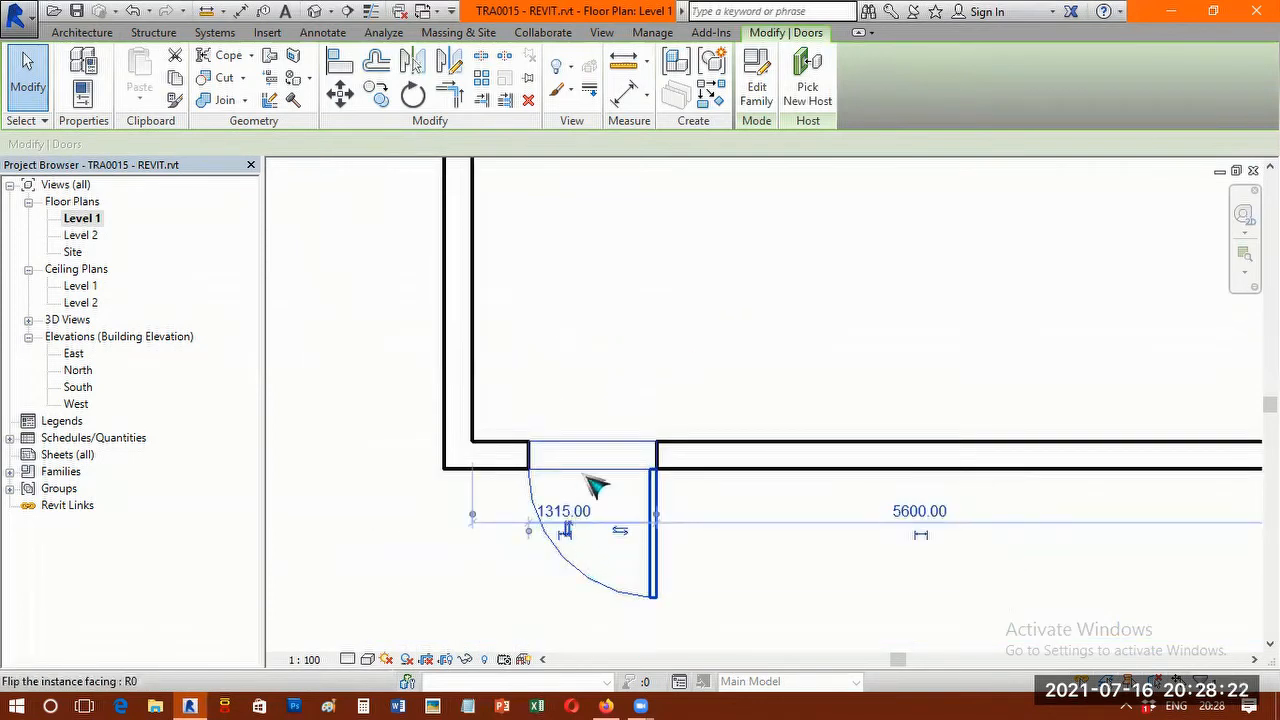
key(space)
click(621, 382)
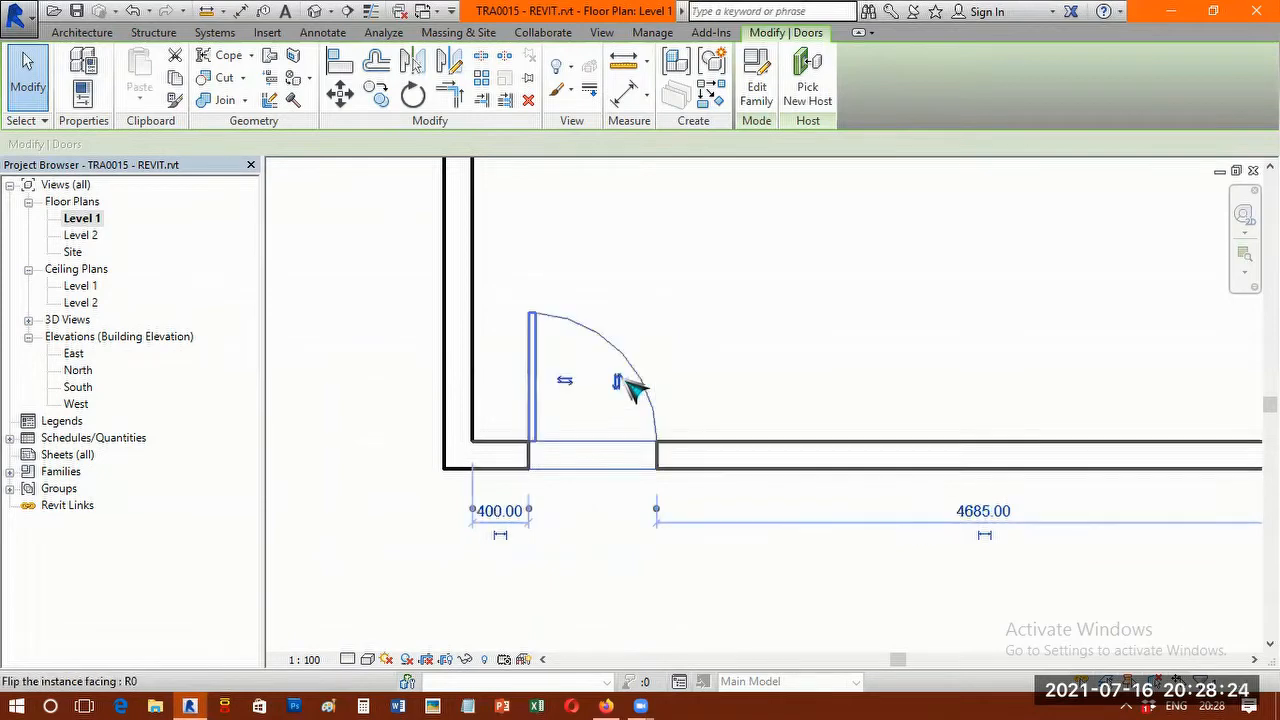
Set the door's distance from the inner face of the west wall to 300 mm.
scroll(720, 335, down, 1)
scroll(562, 470, up, 3)
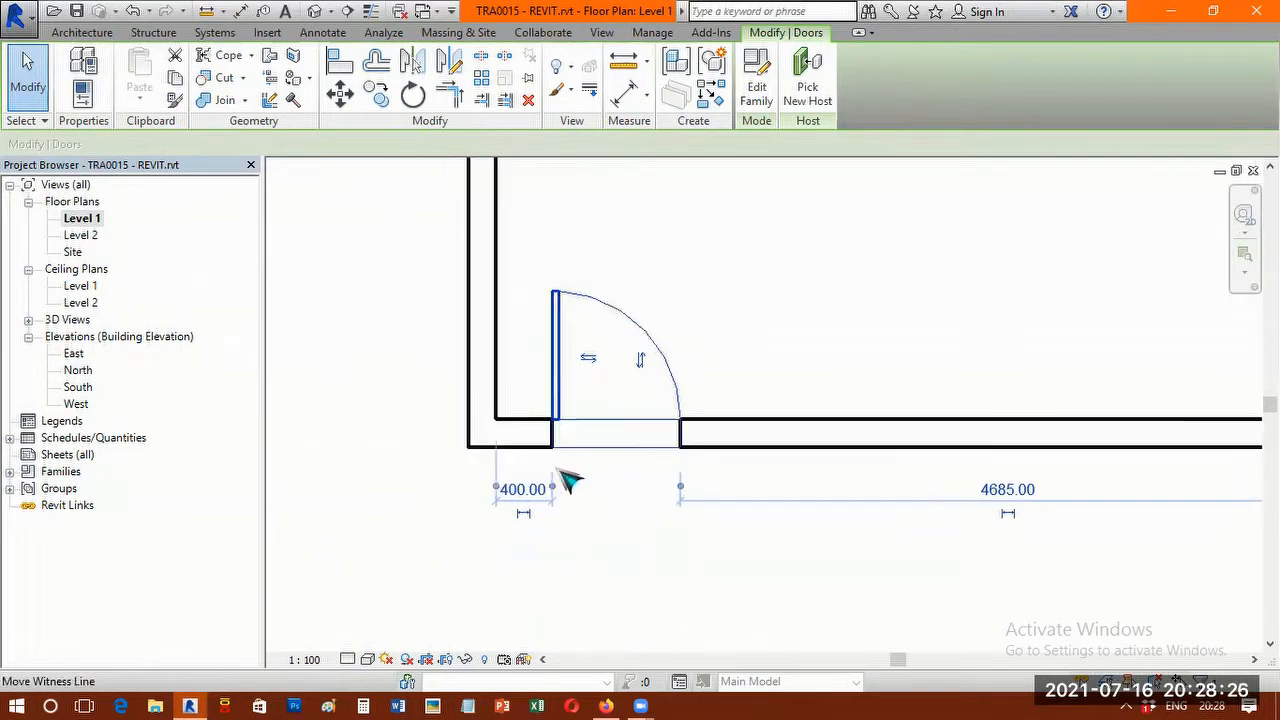
click(485, 521)
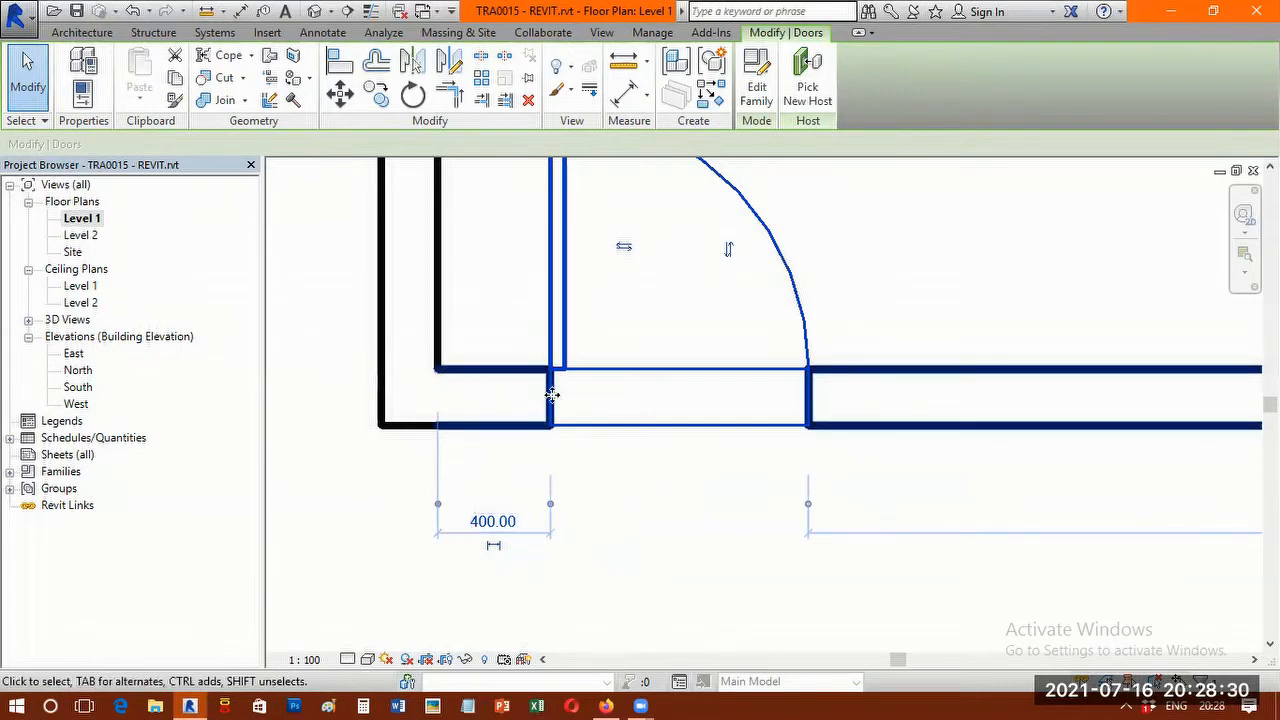
click(500, 521)
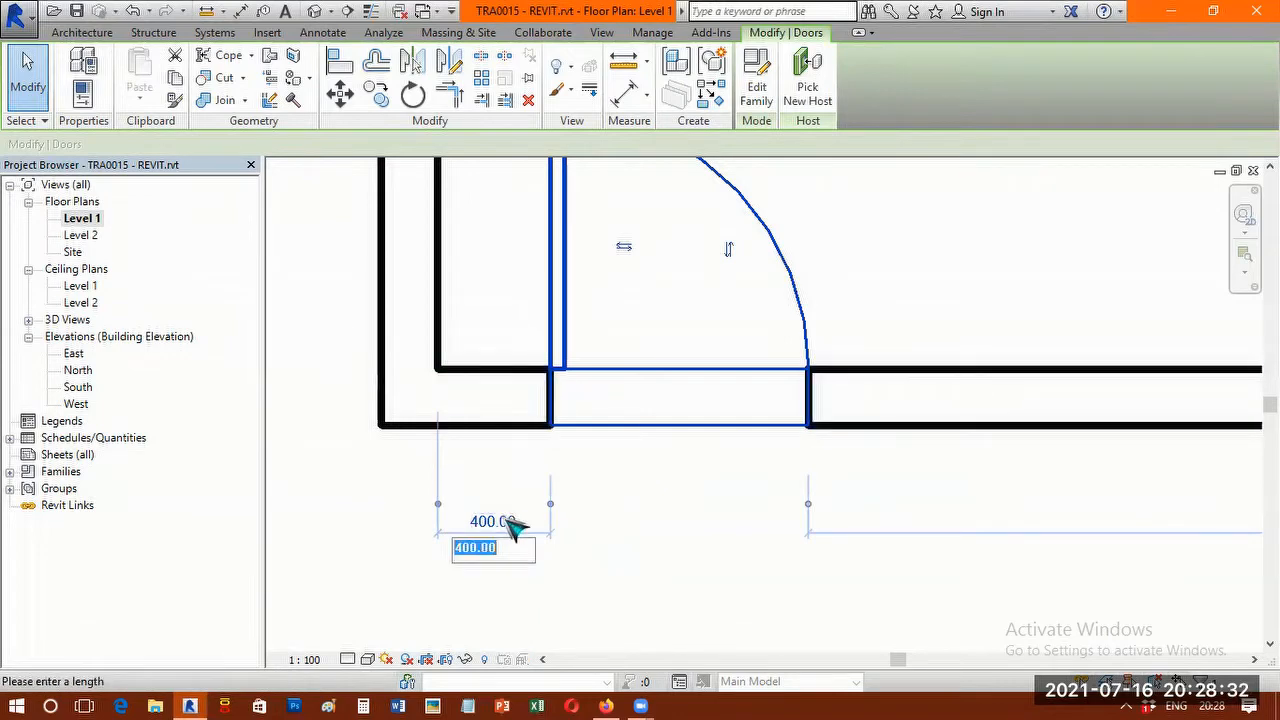
text(300)
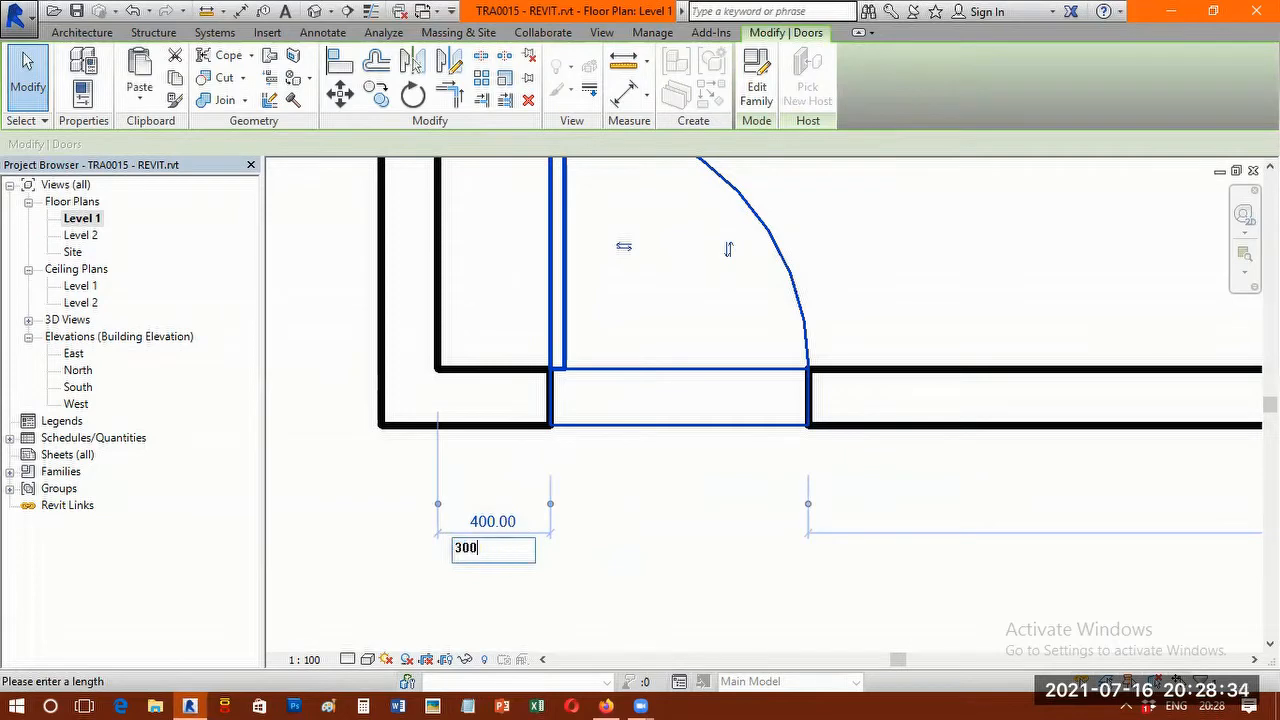
key(Return)
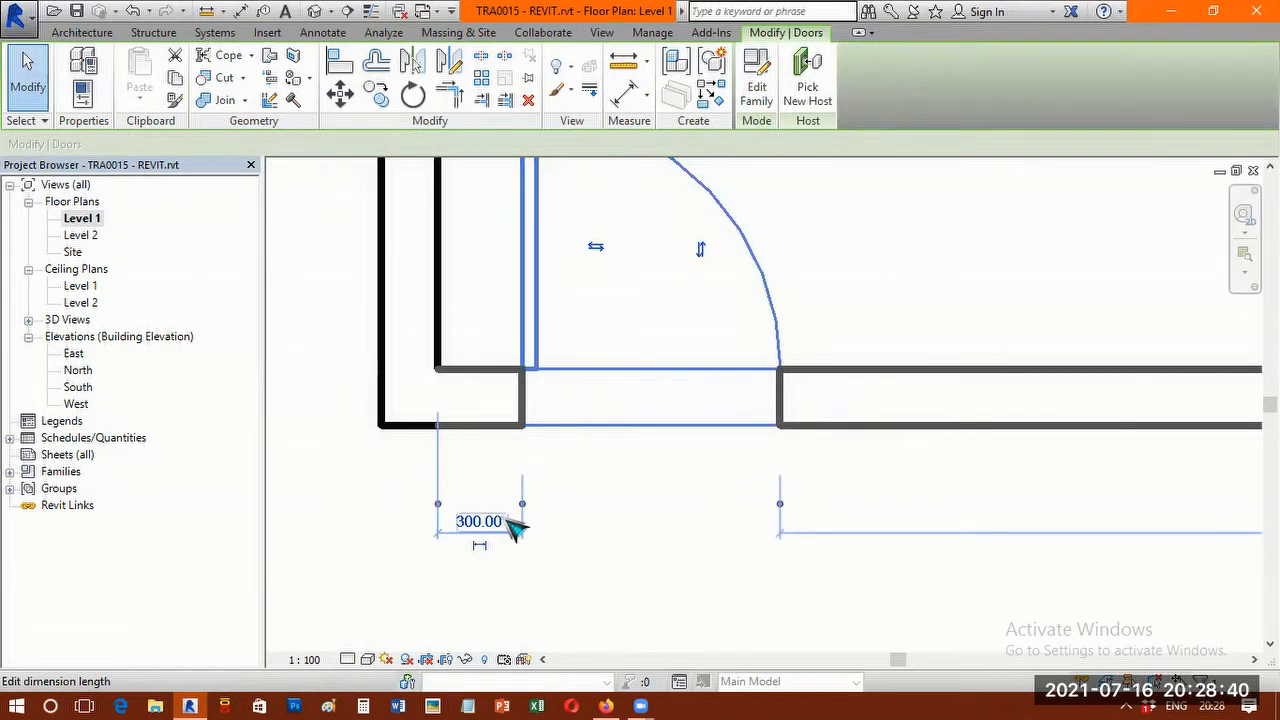
click(640, 531)
scroll(645, 533, down, 2)
scroll(690, 460, down, 3)
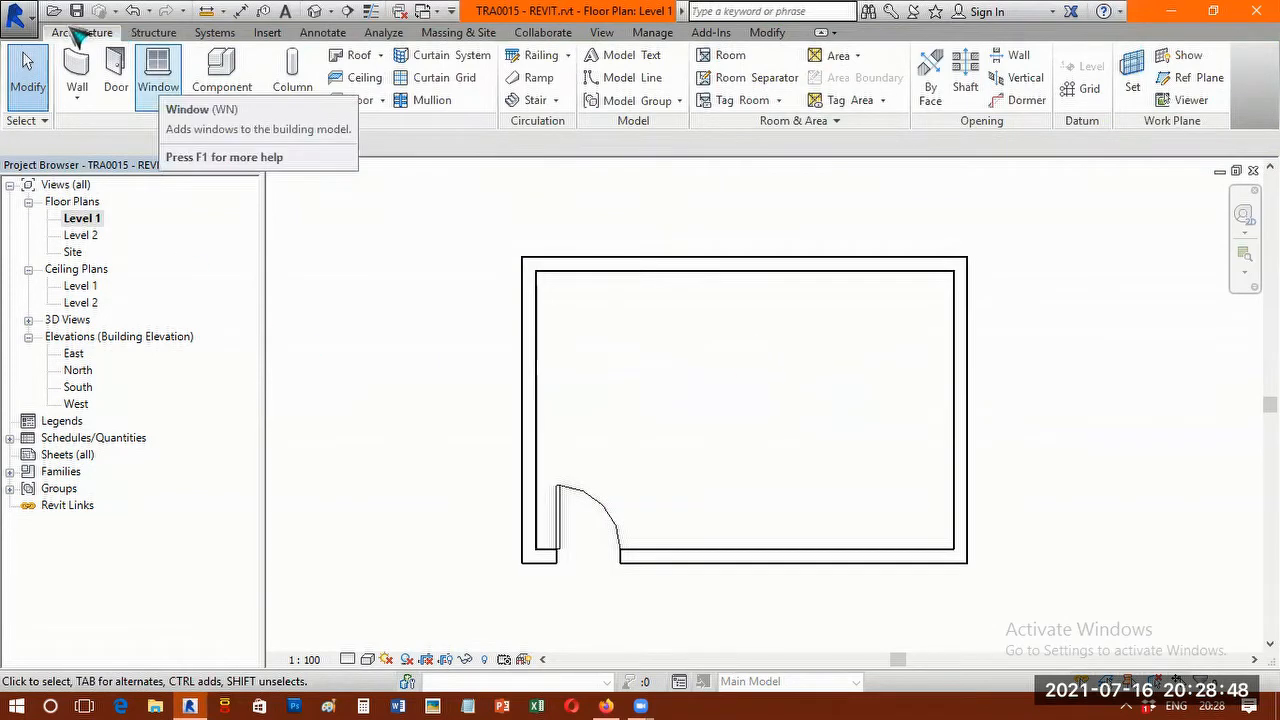
Place M_Fixed 0406 x 0610mm windows: one 1000 mm east of the door, two in the north wall, 1400 mm from the west and 1200 mm from the east.
click(161, 77)
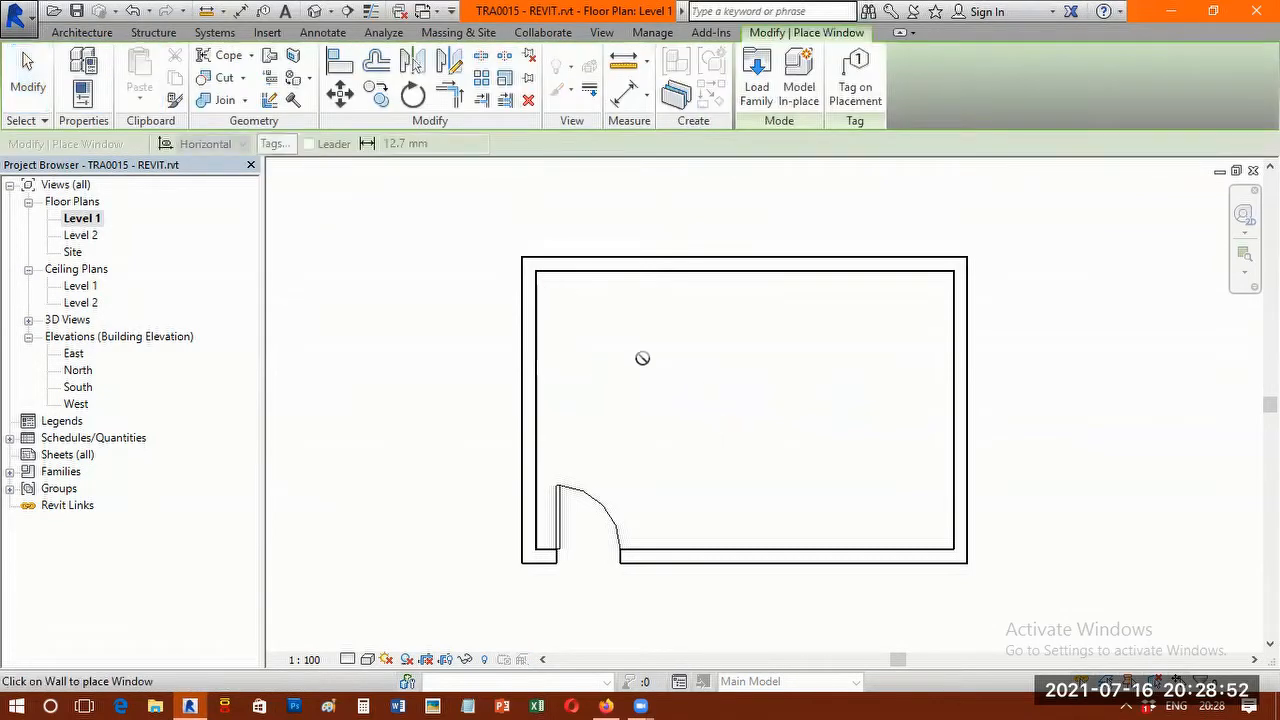
click(703, 563)
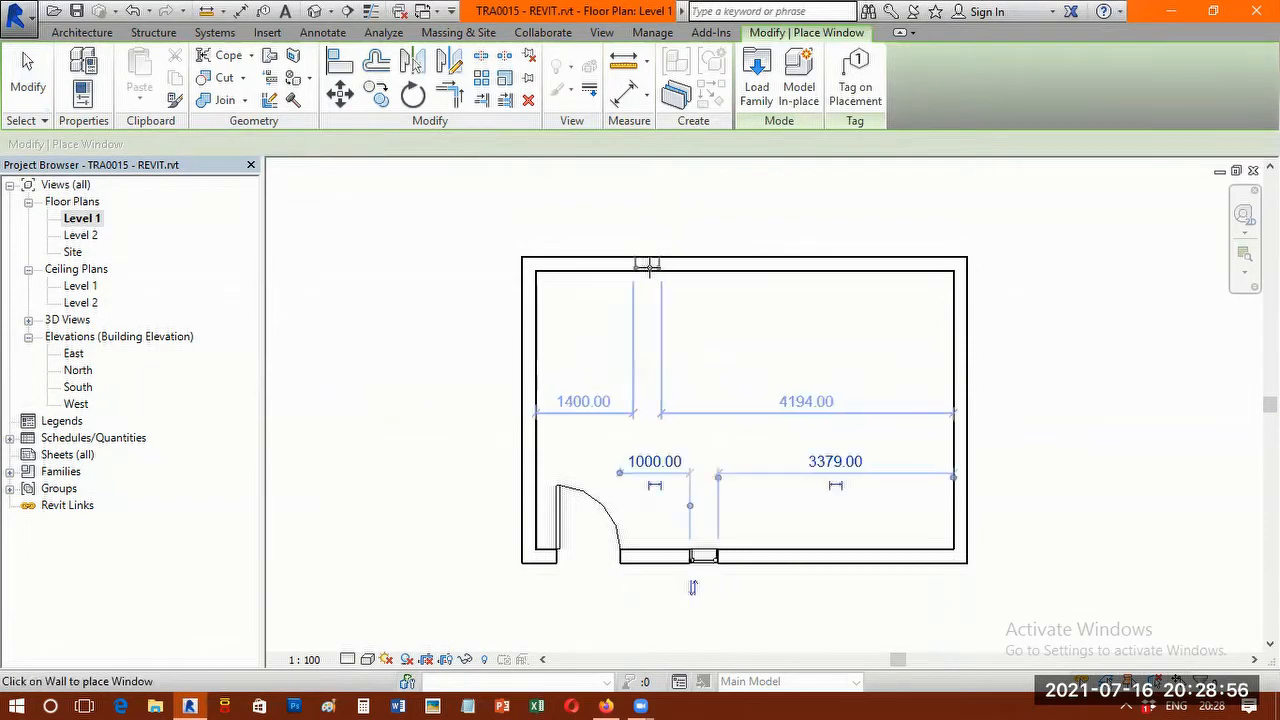
click(851, 266)
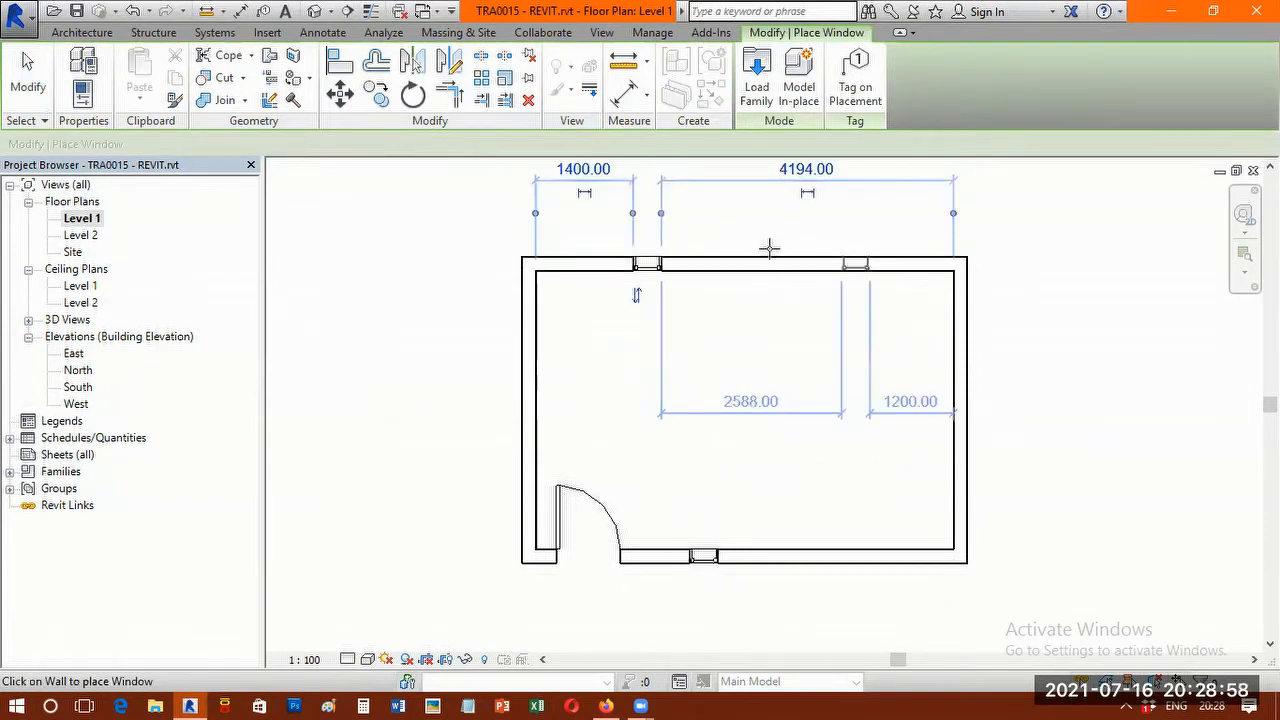
scroll(790, 248, up, 3)
scroll(786, 232, down, 2)
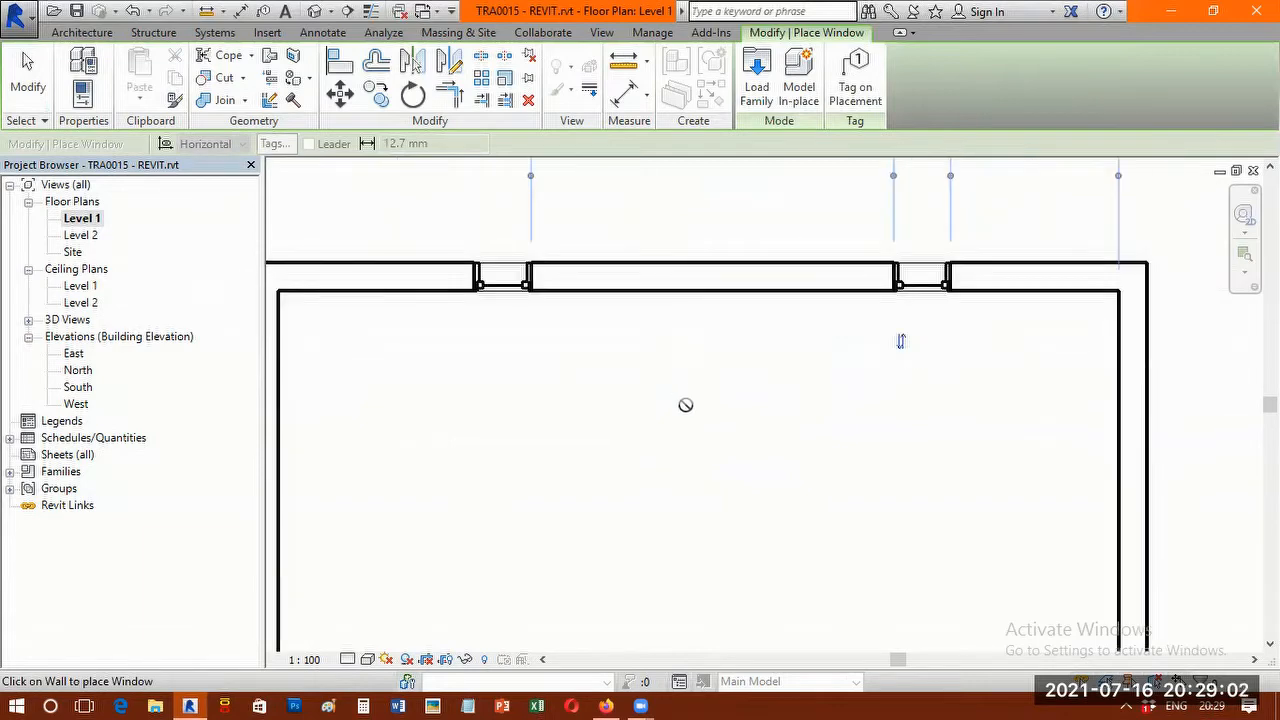
scroll(685, 404, down, 2)
click(28, 75)
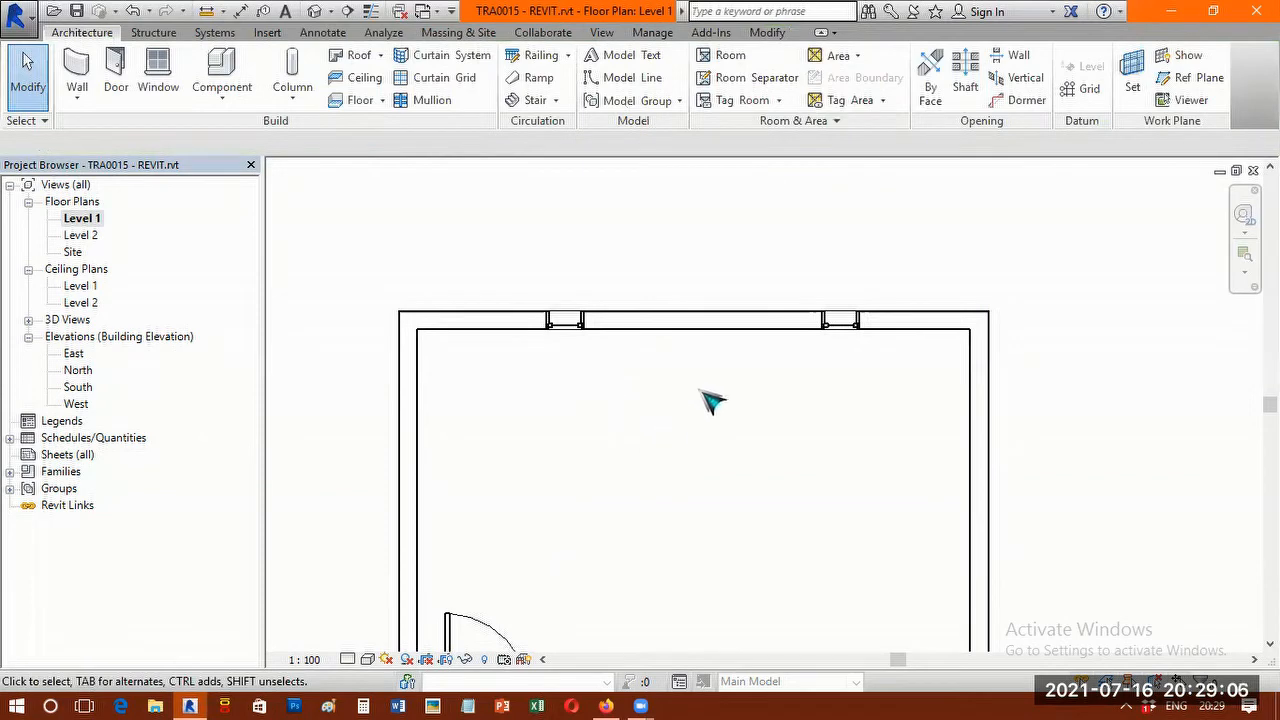
Examine the positions of the door and windows on the Level 1 floor plan.
scroll(684, 470, down, 1)
scroll(708, 446, up, 1)
scroll(708, 450, down, 1)
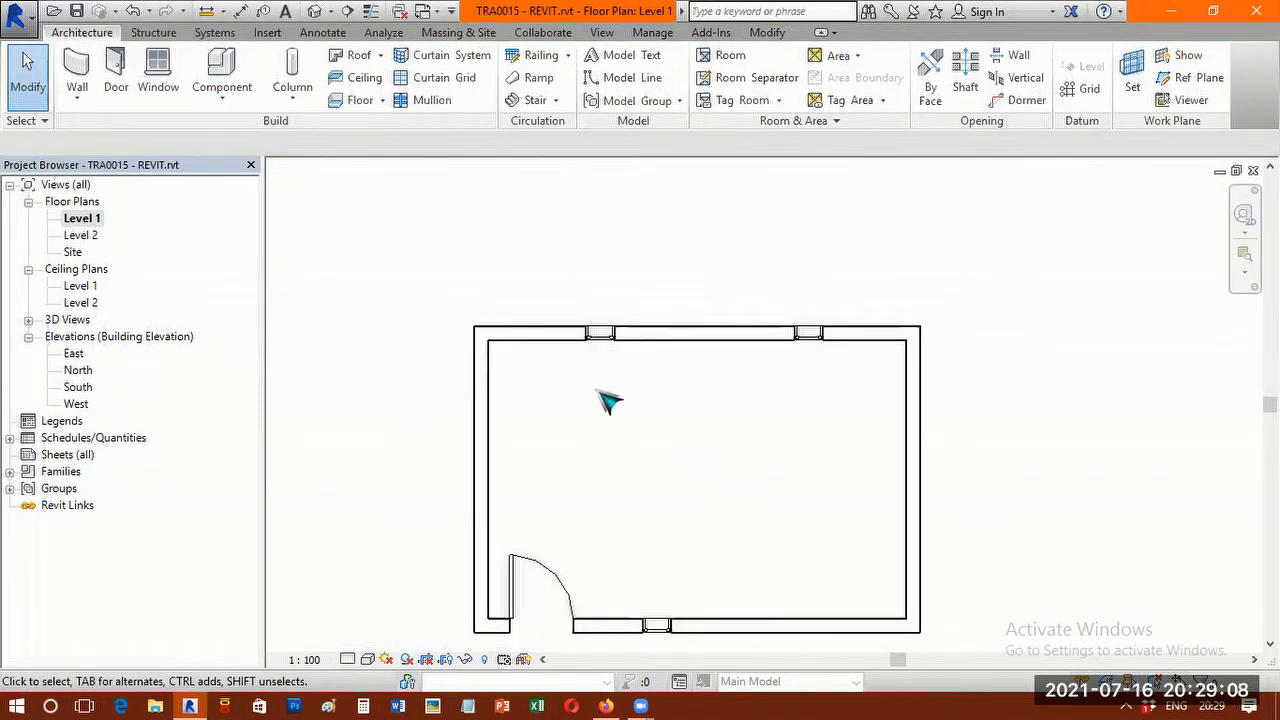
middle_drag(757, 449, 745, 360)
scroll(645, 292, up, 1)
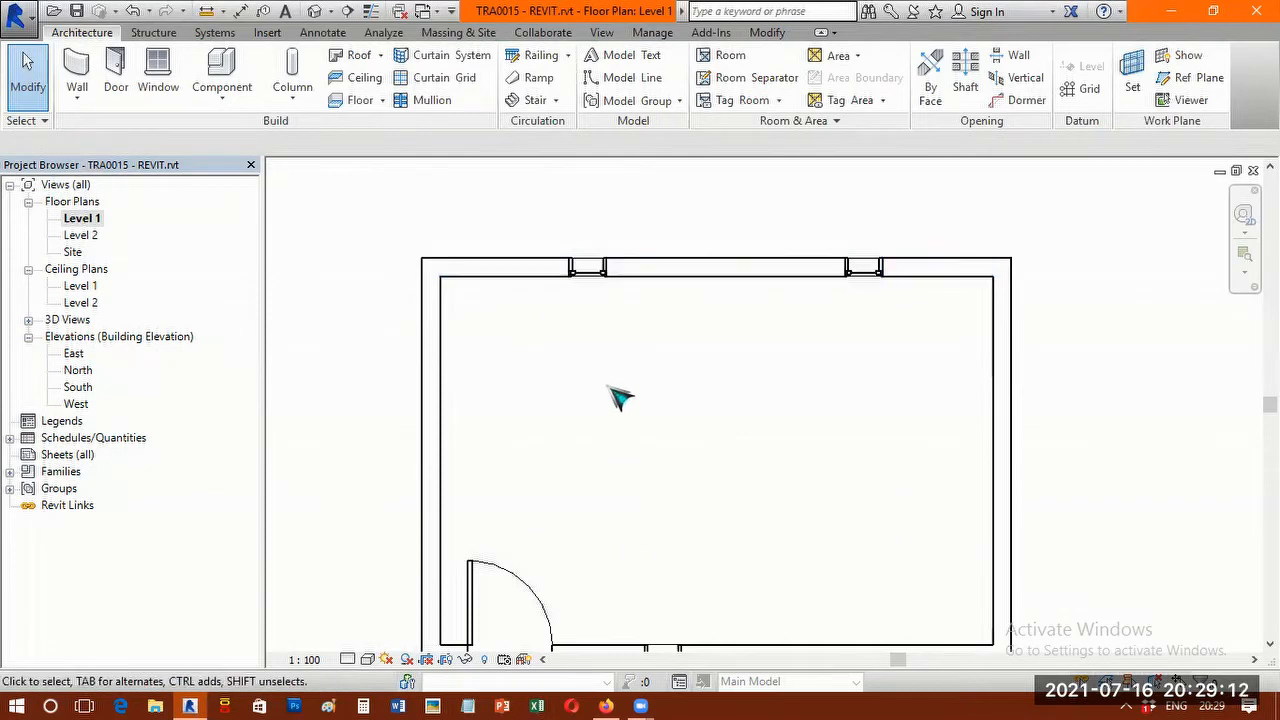
scroll(648, 410, down, 1)
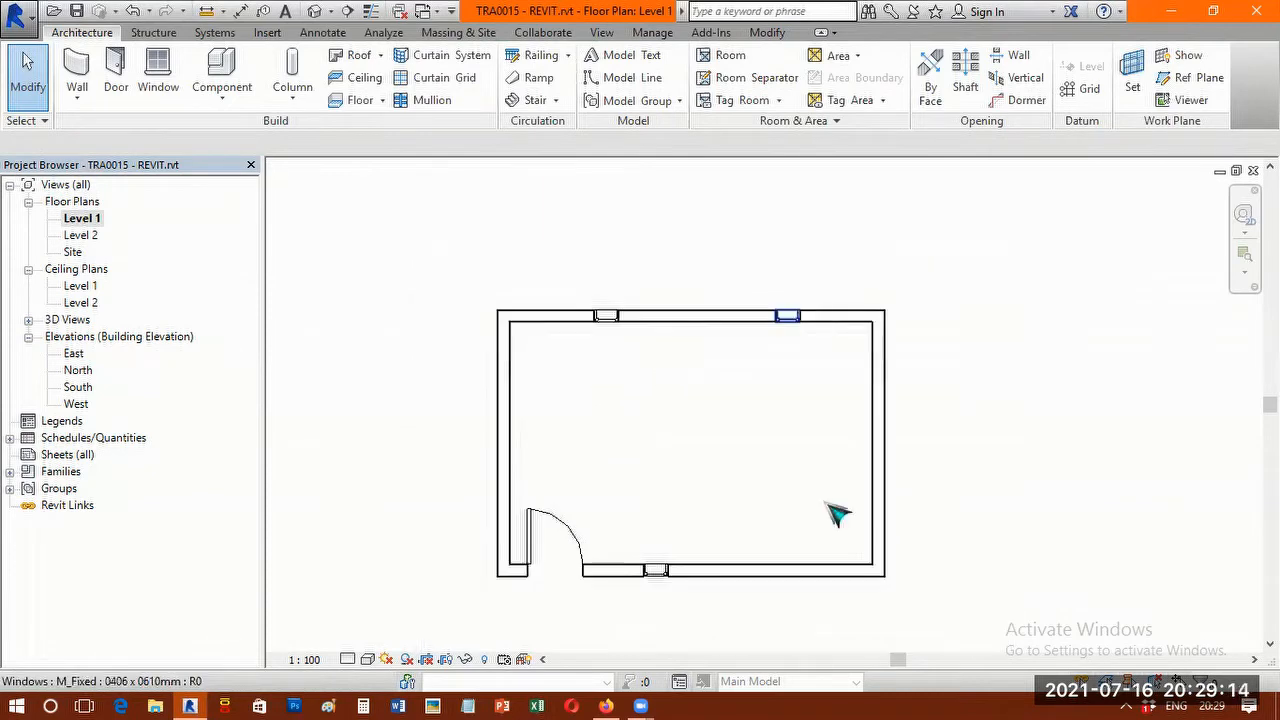
scroll(720, 488, up, 1)
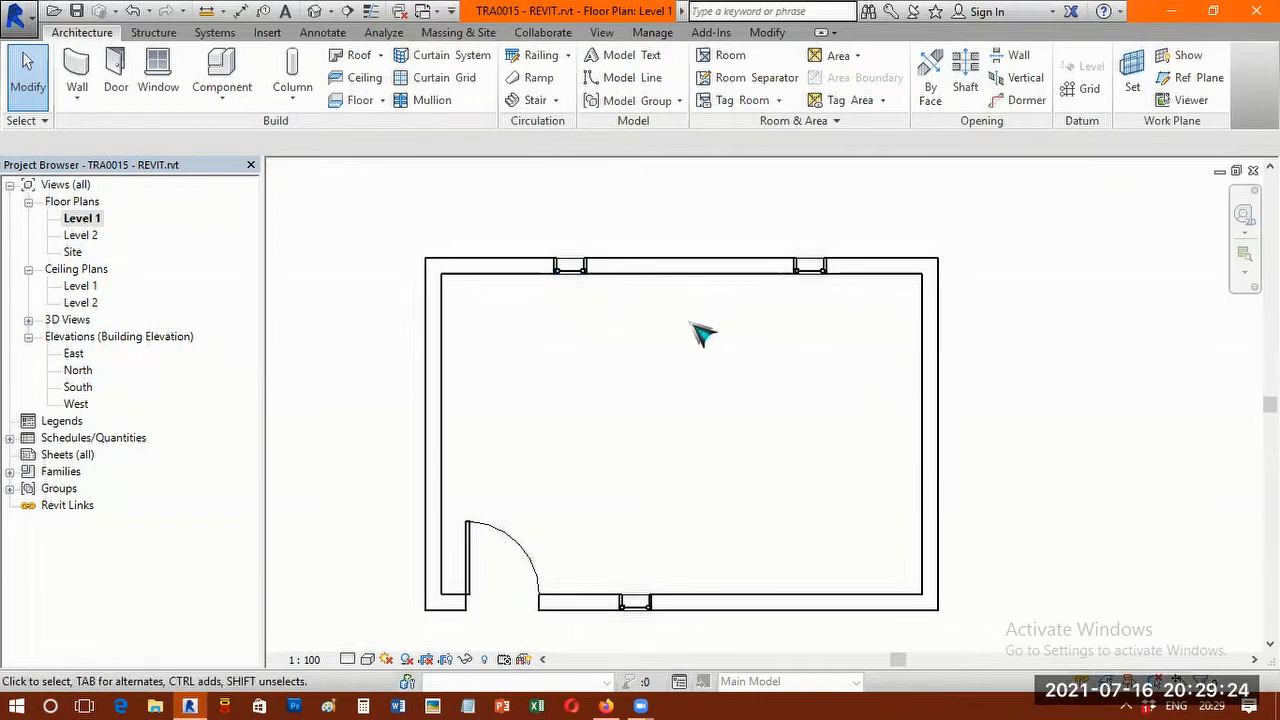
click(520, 550)
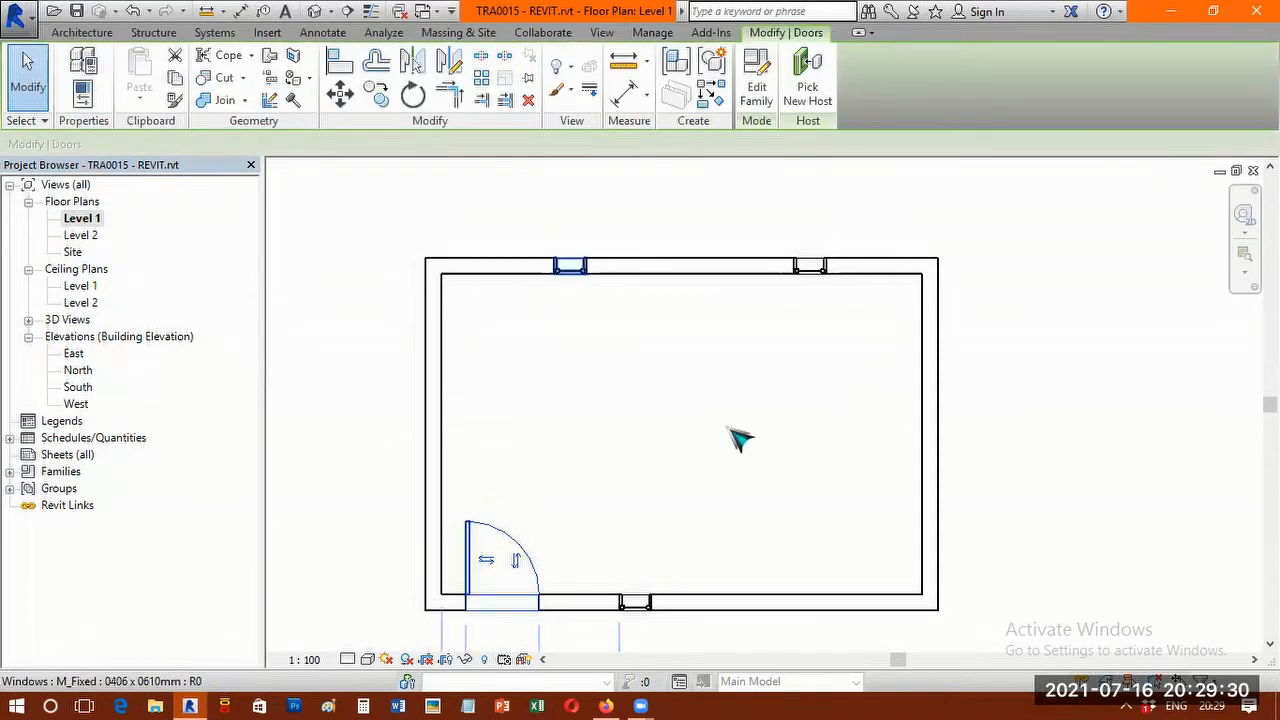
click(683, 385)
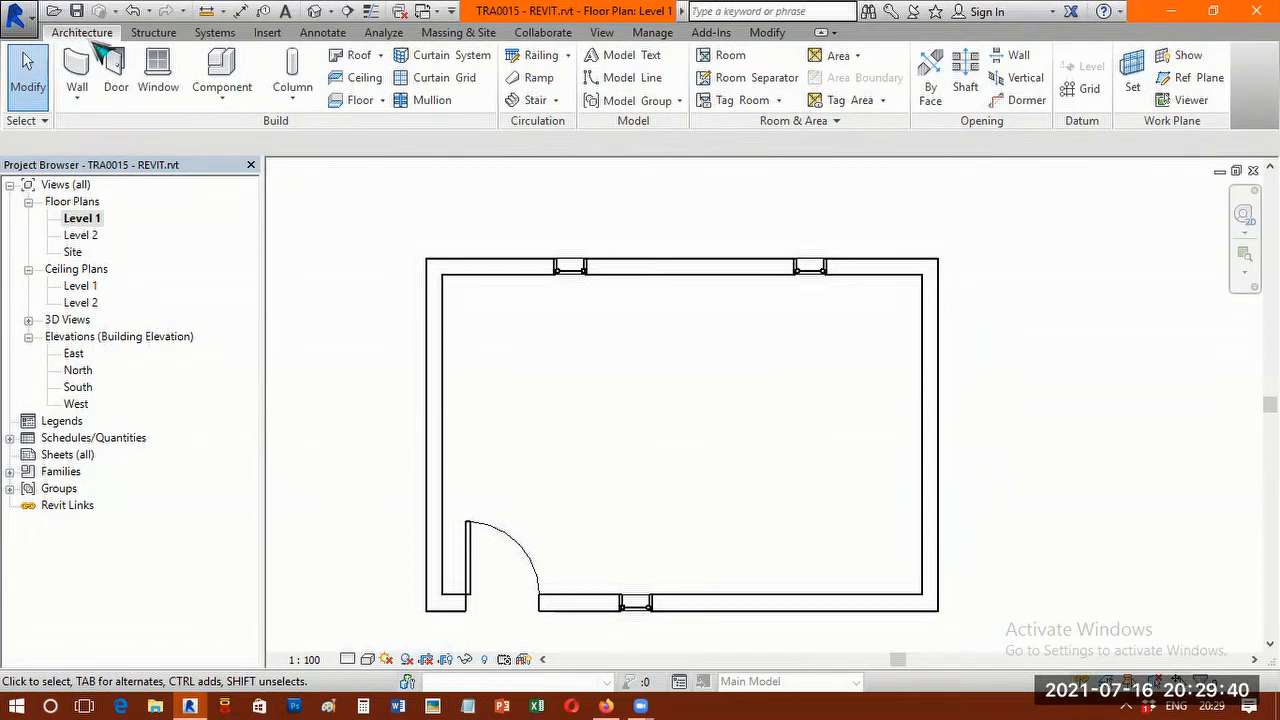
Start placing a component and browse for a family to load in the India library's Furniture > Seating folder.
click(225, 72)
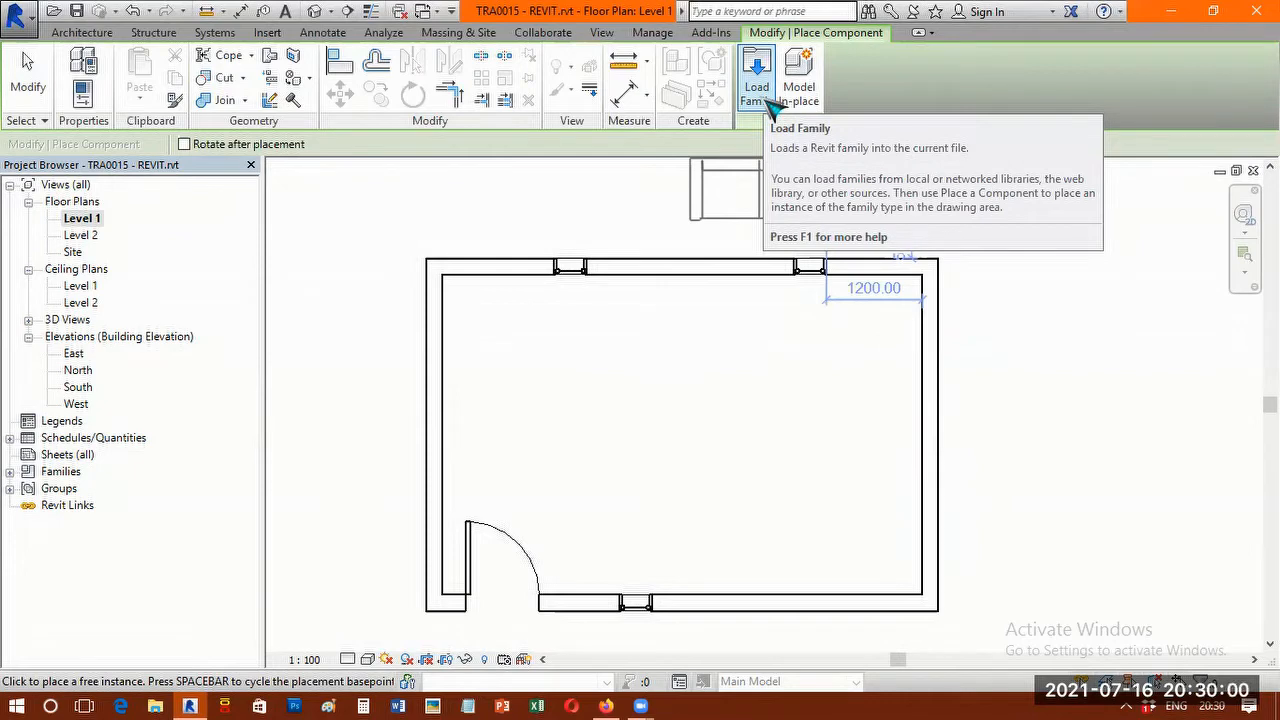
click(766, 96)
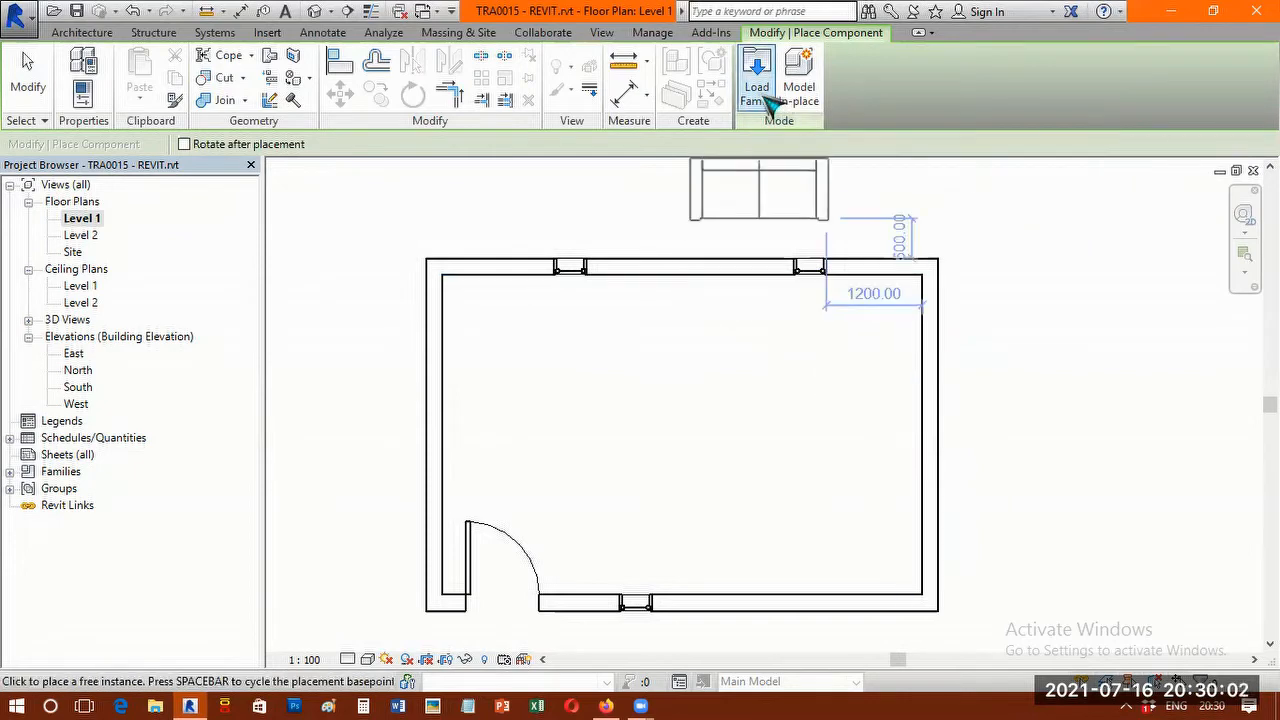
click(762, 97)
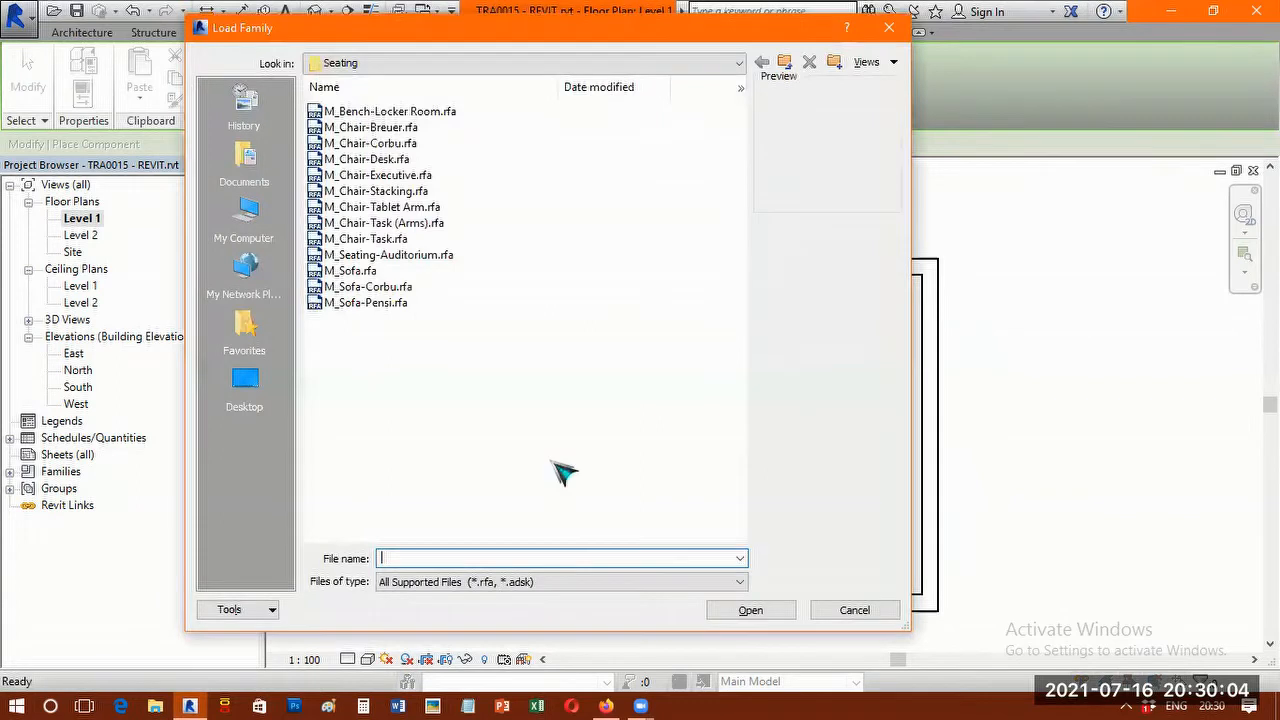
click(739, 63)
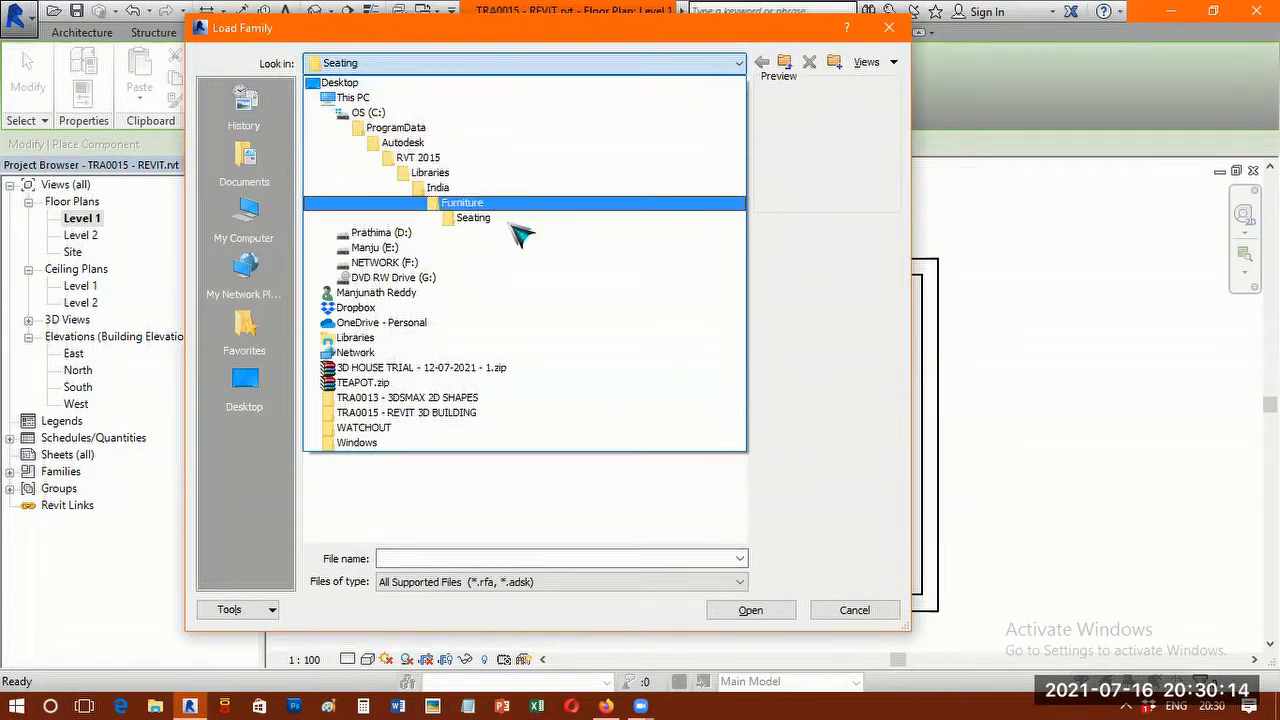
click(458, 189)
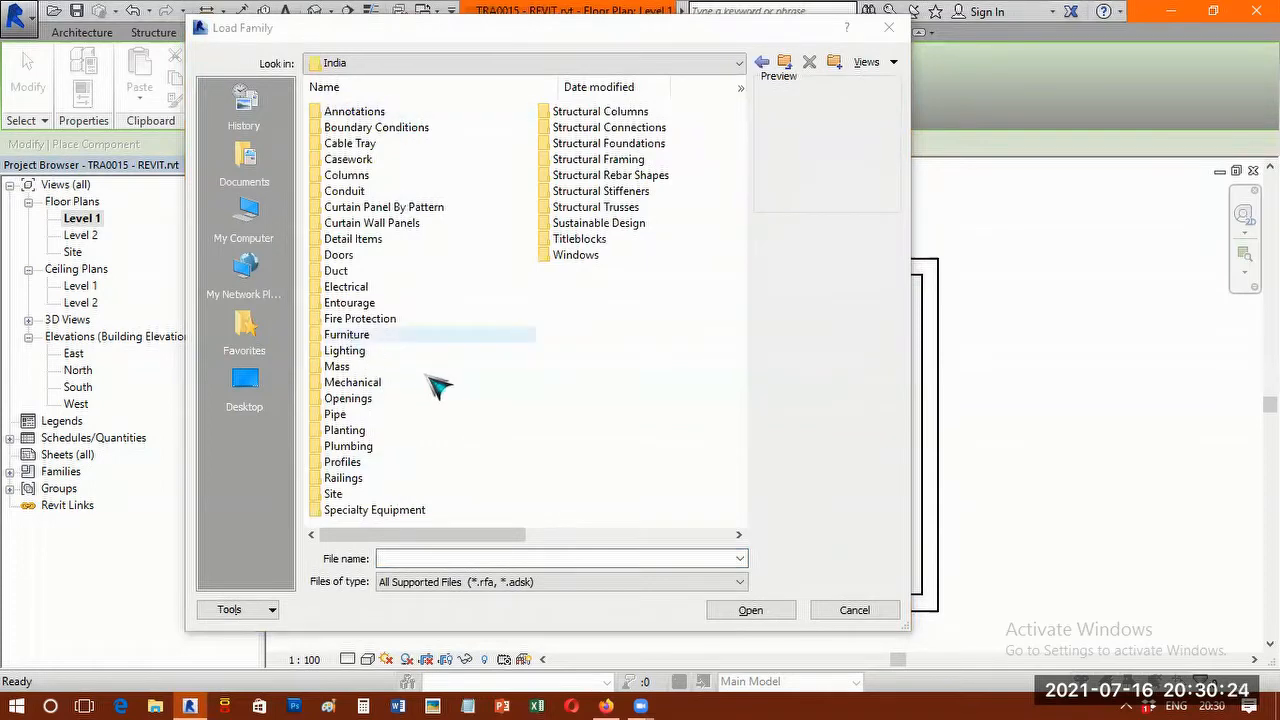
click(364, 337)
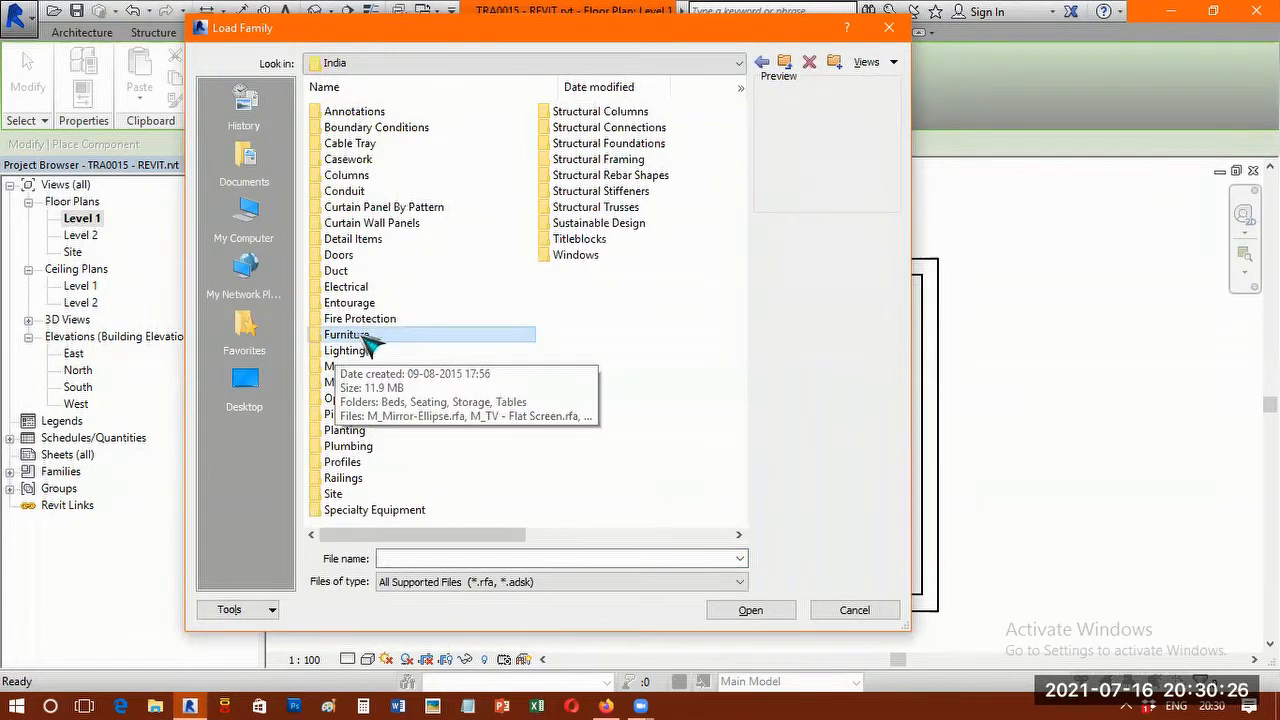
double_click(366, 330)
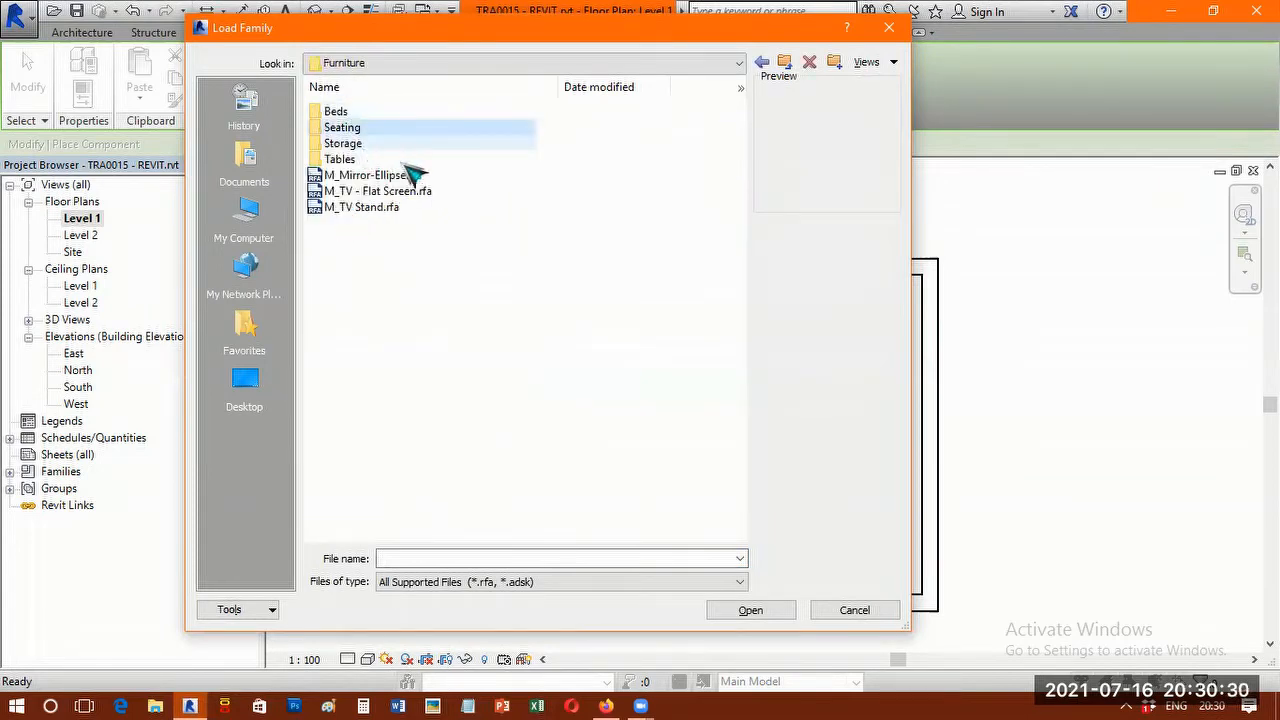
double_click(342, 128)
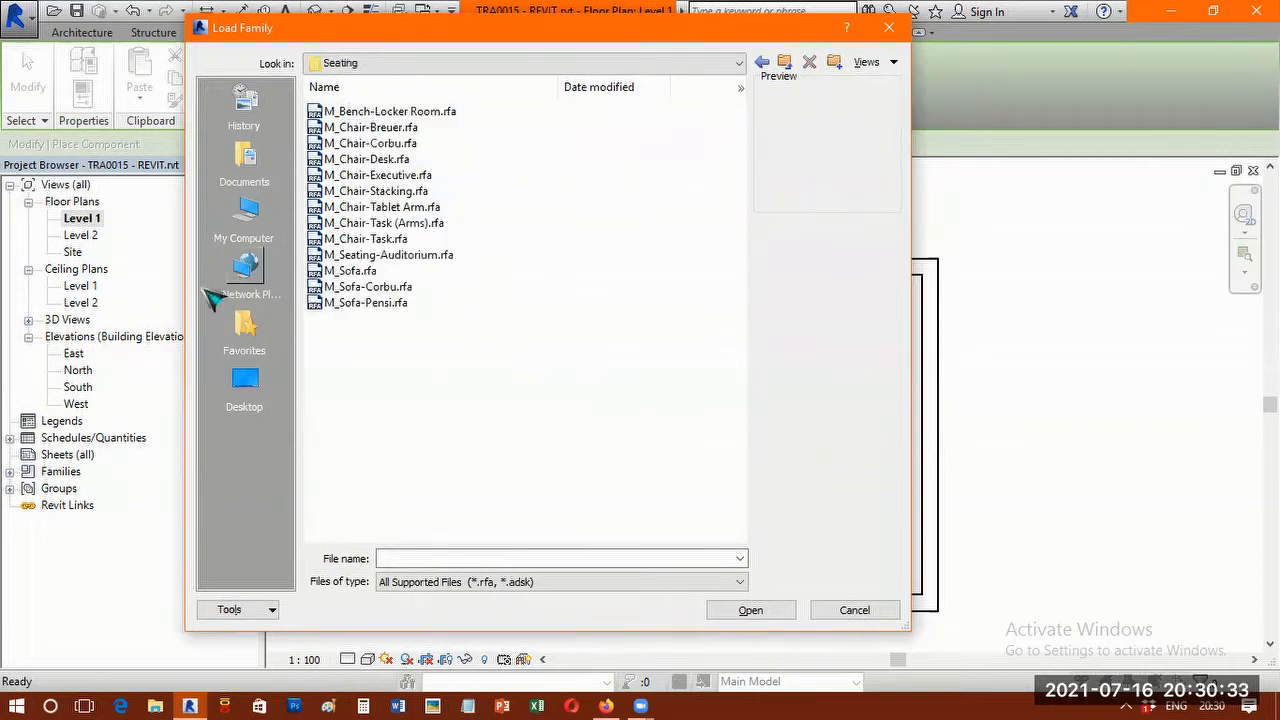
Preview the bench and chair families in the Seating folder, from M_Bench-Locker Room through M_Chair-Tablet Arm.
click(360, 114)
click(358, 128)
click(362, 143)
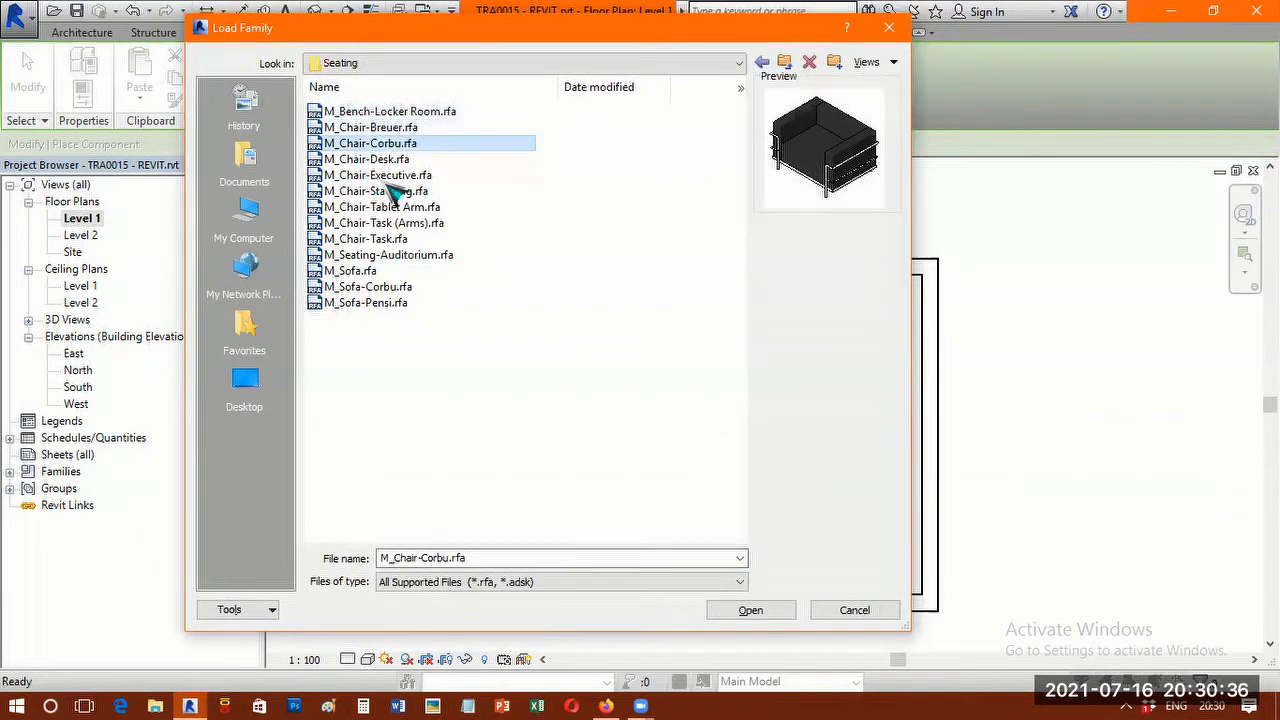
drag(735, 42, 692, 222)
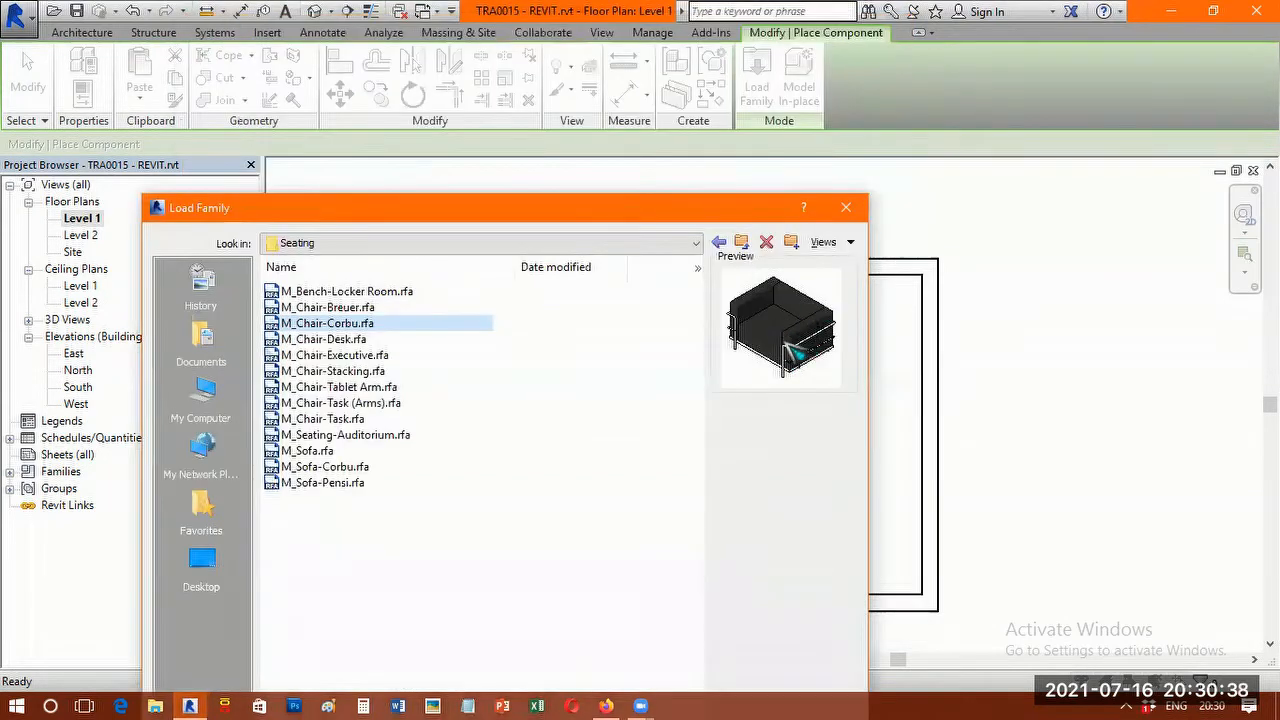
click(310, 340)
click(310, 359)
key(Down)
key(Down)
key(Down)
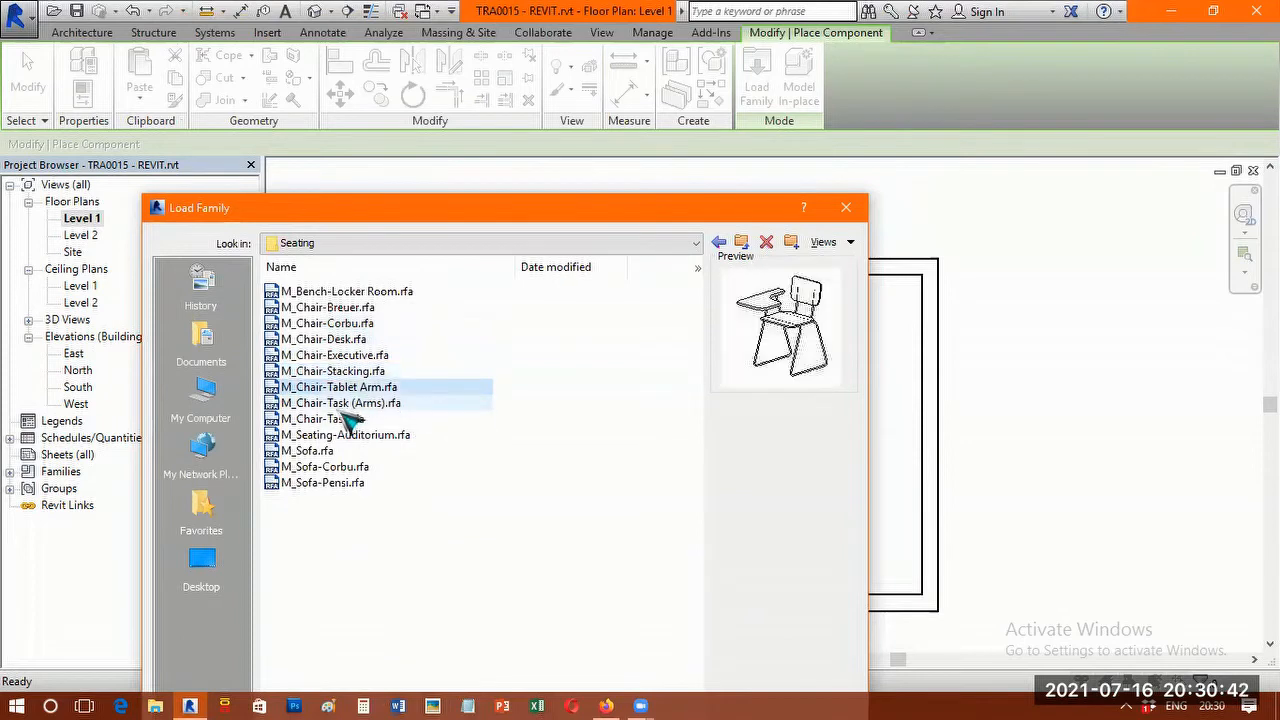
Compare the previews of the three sofa families and load M_Sofa-Corbu.rfa into the project.
click(318, 452)
click(331, 468)
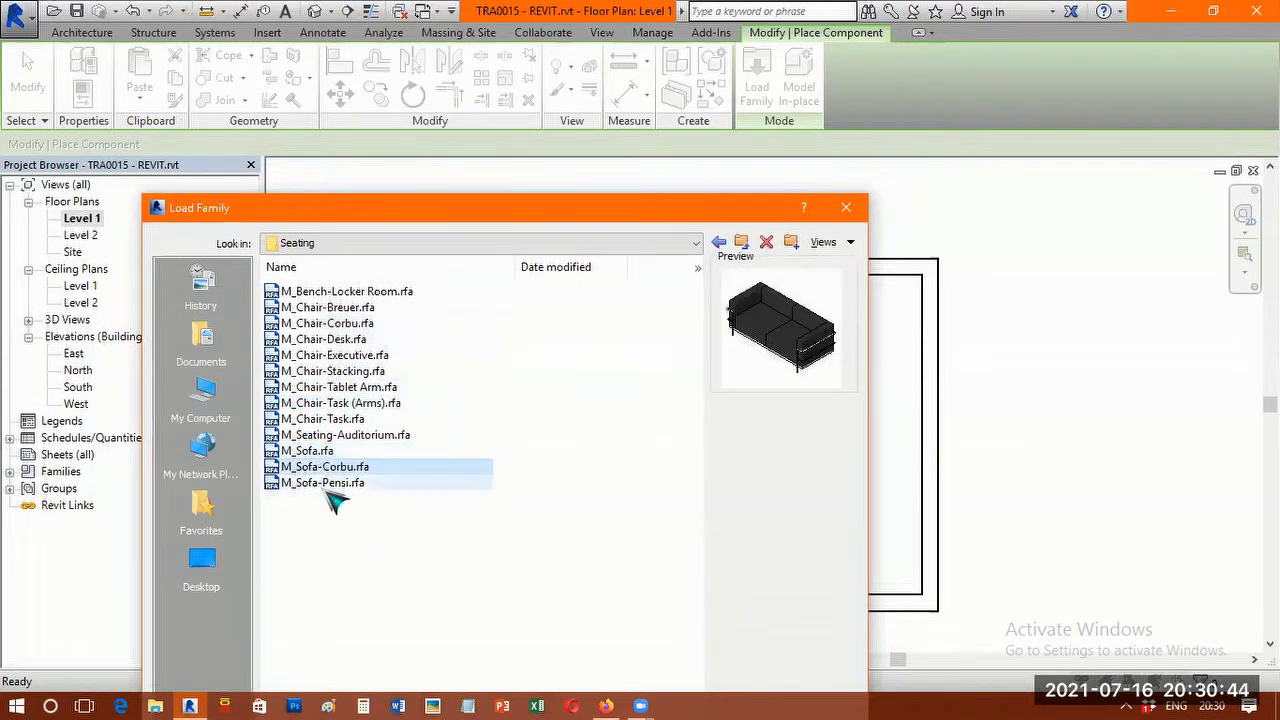
click(341, 484)
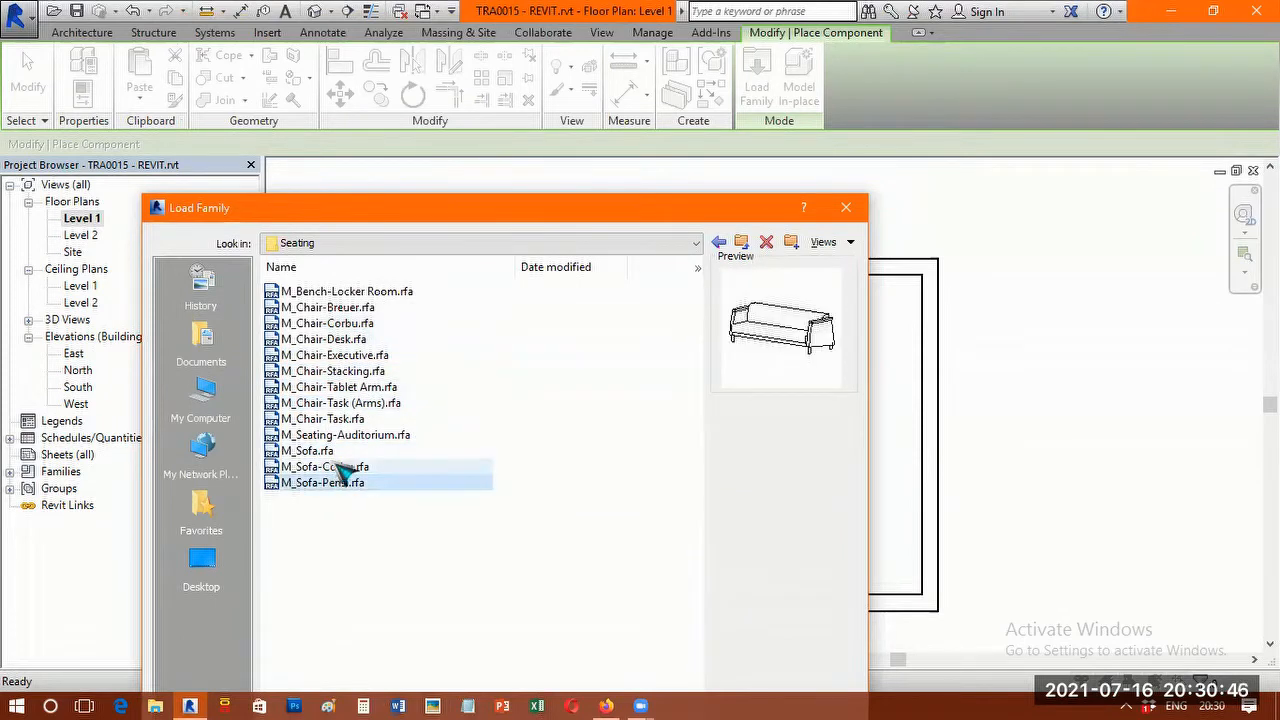
click(335, 464)
click(330, 452)
click(335, 468)
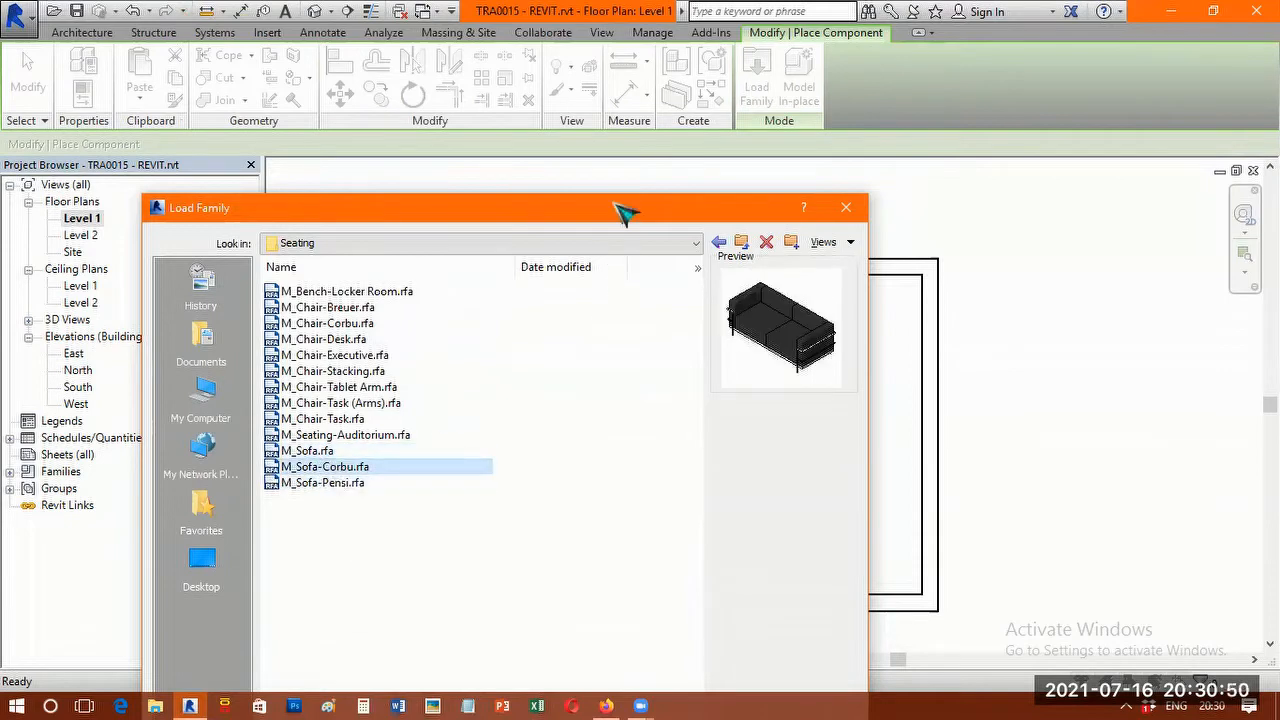
drag(620, 207, 662, 55)
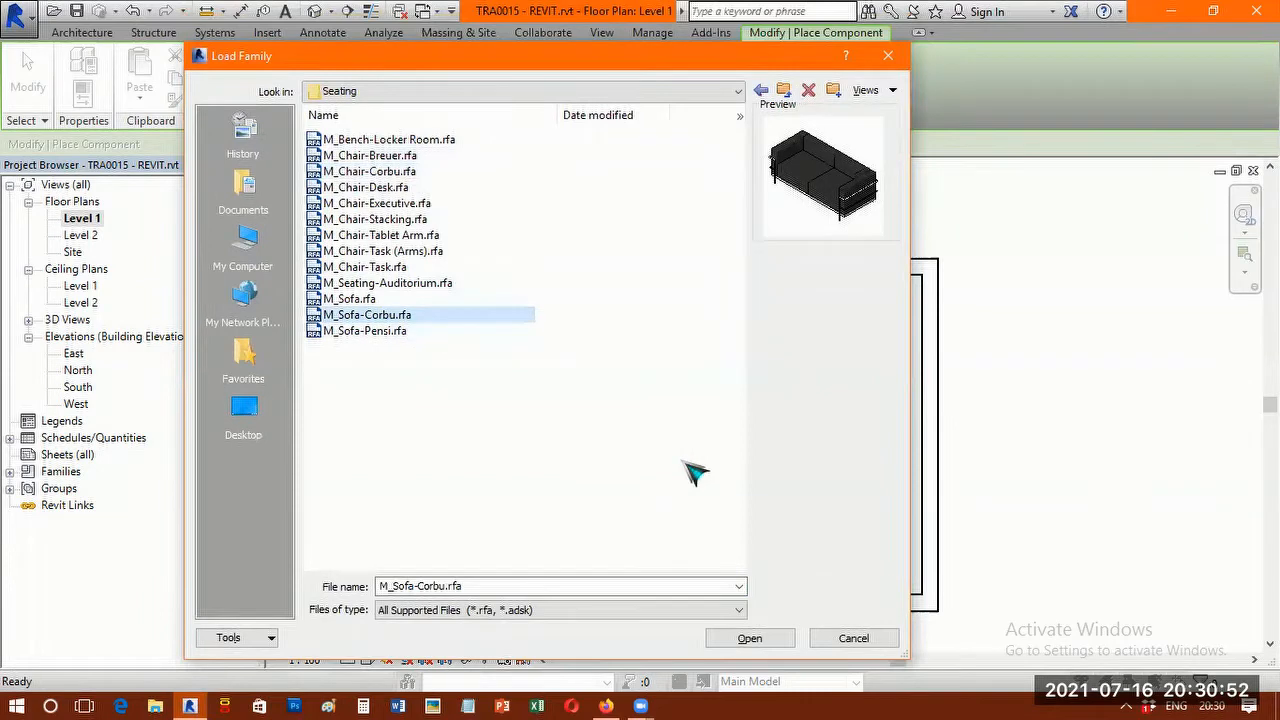
click(770, 643)
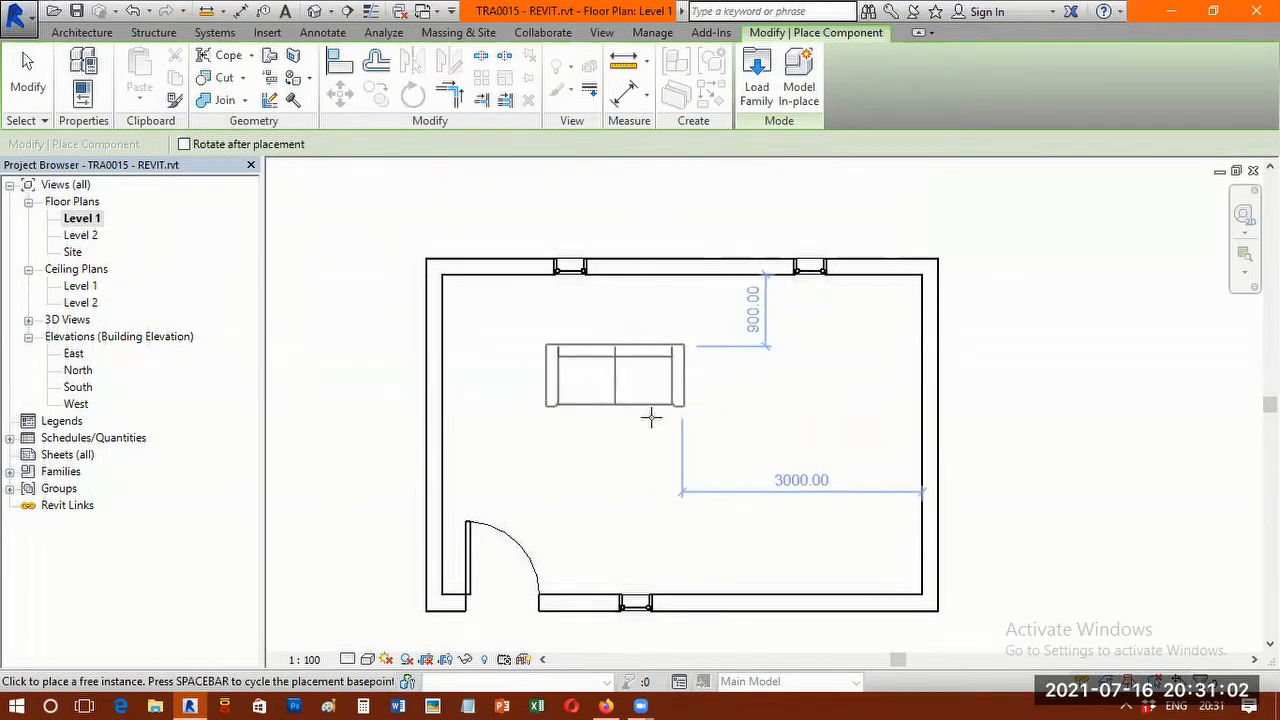
Rotate the unplaced sofa through its 90-degree orientations, returning it to the one with its back to the north wall.
scroll(665, 375, up, 2)
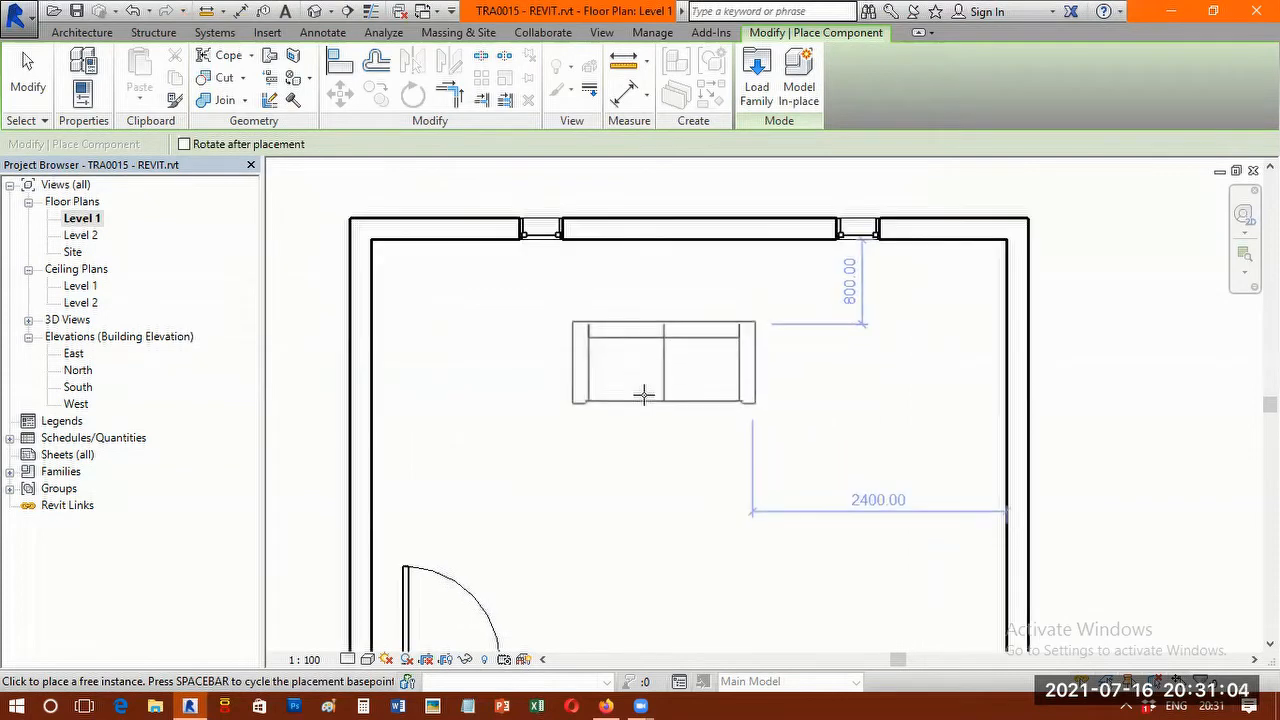
click(646, 394)
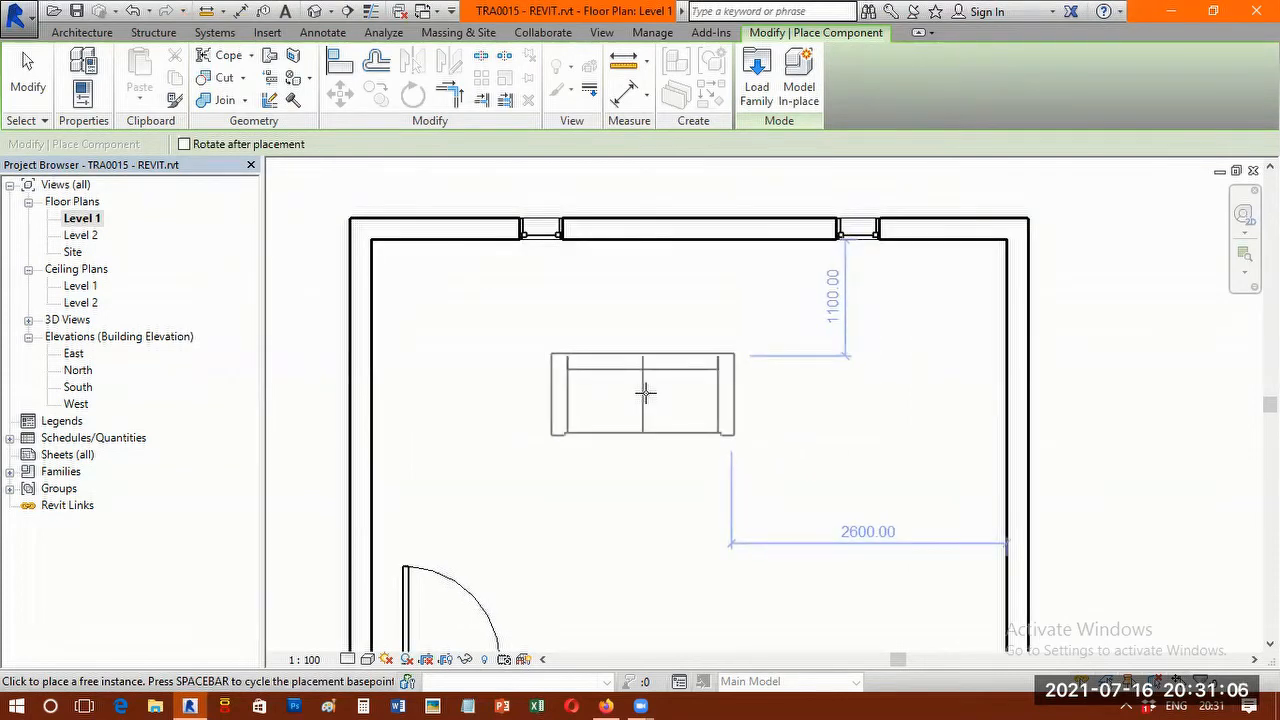
key(space)
key(space)
key(space)
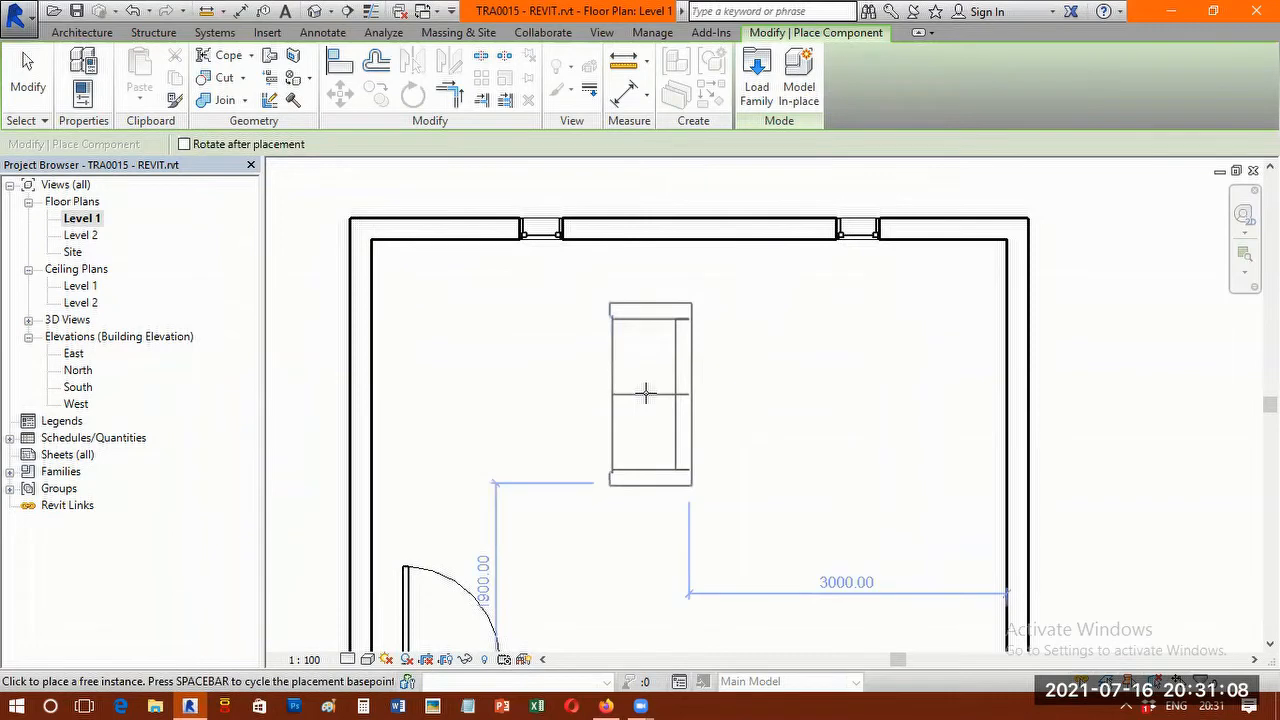
key(space)
key(space)
key(space)
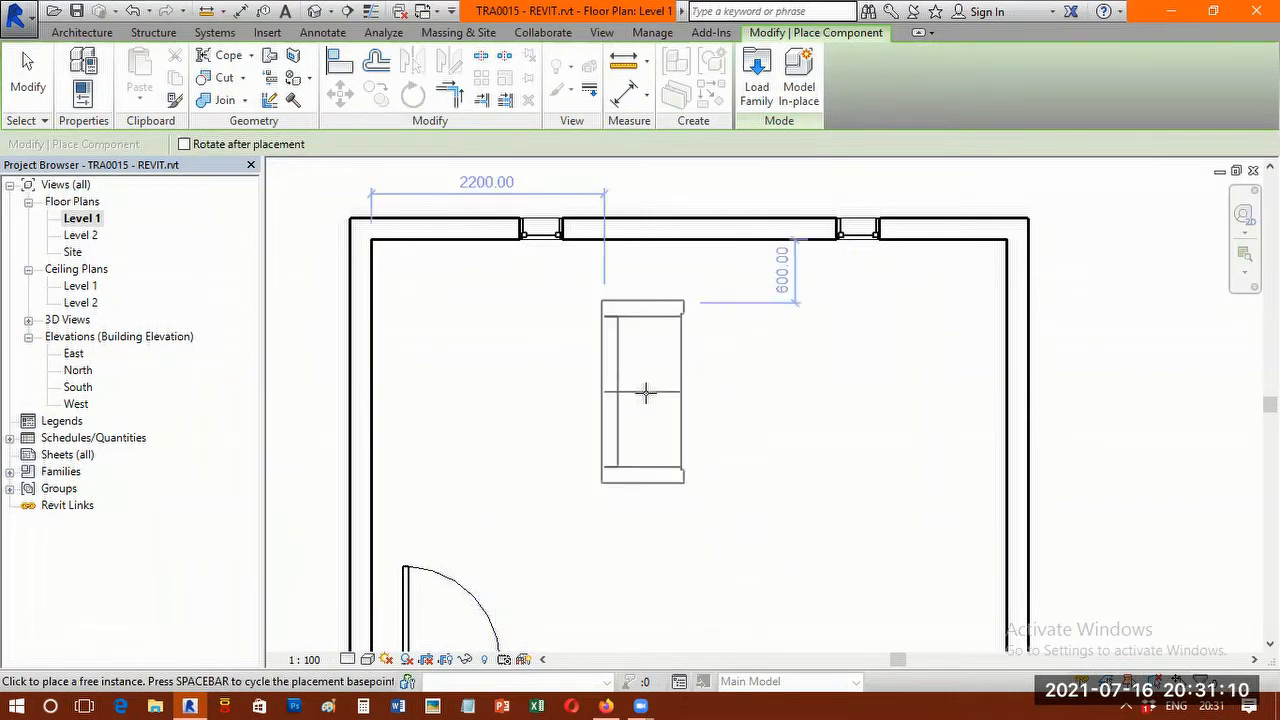
key(space)
key(space)
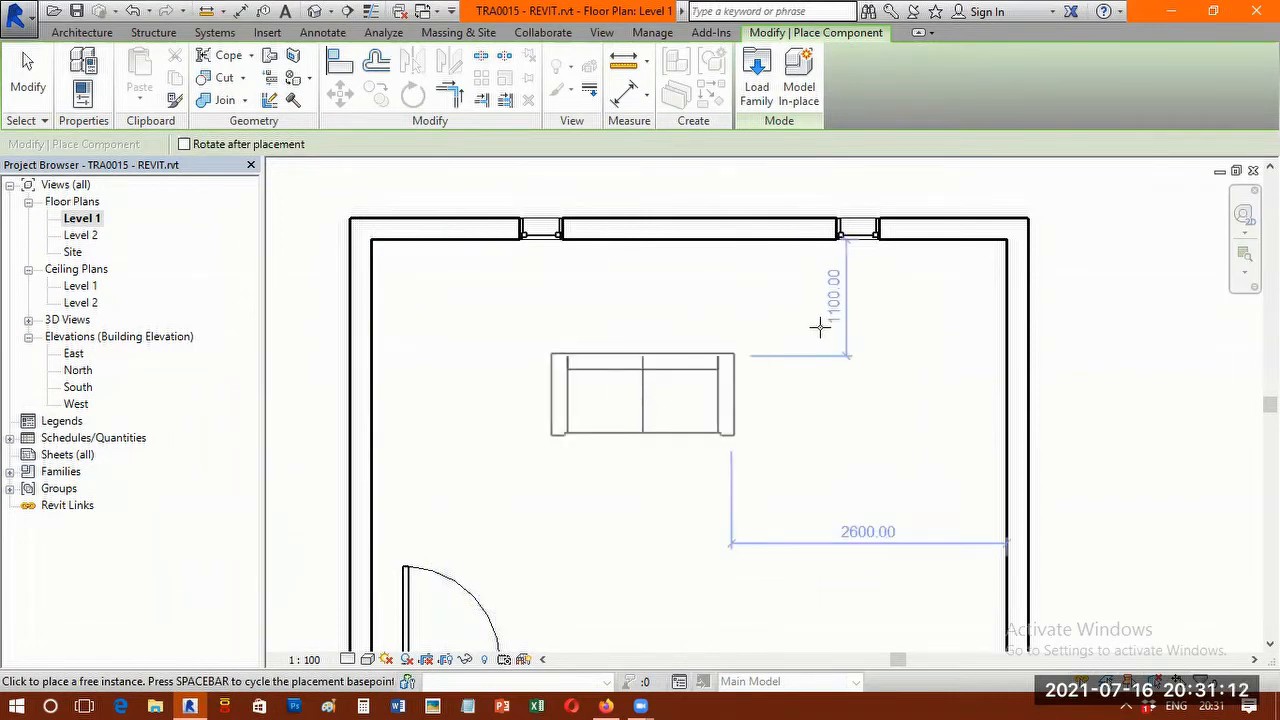
Place one sofa 300 mm from the north wall and 700 mm from the east wall, and a second facing it, 400 mm from the south wall.
click(840, 308)
scroll(672, 410, down, 3)
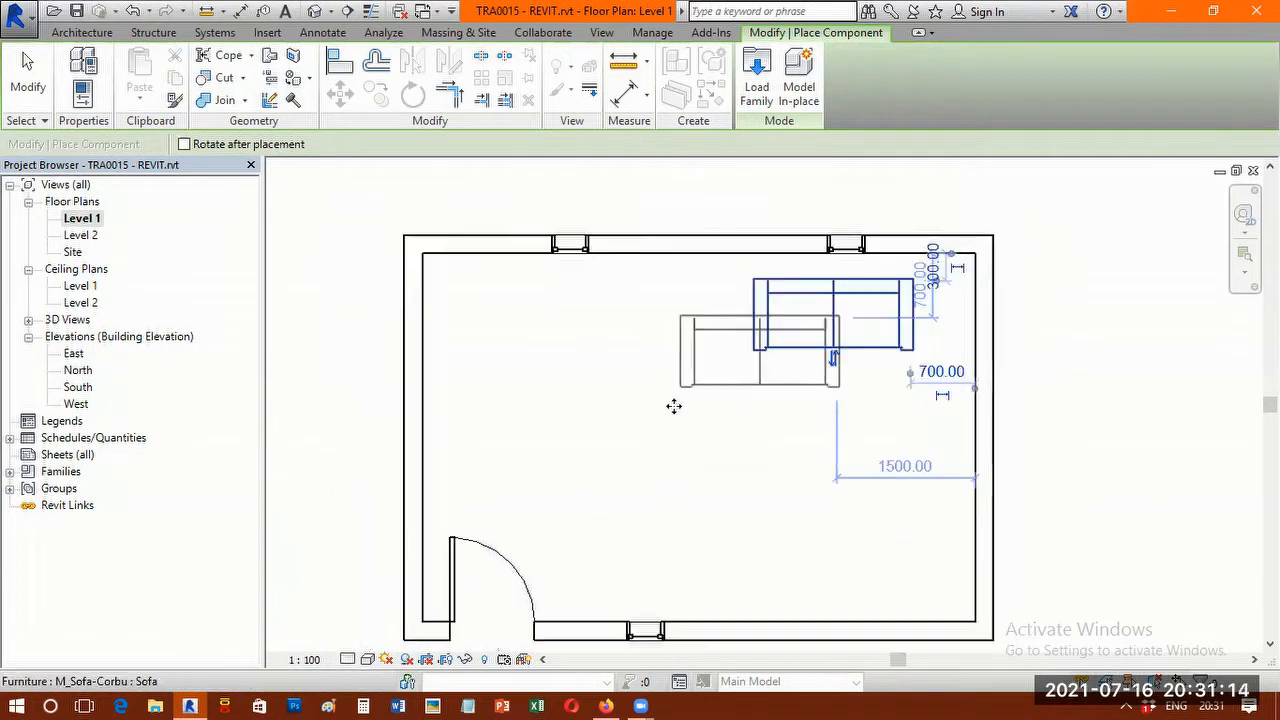
key(space)
key(space)
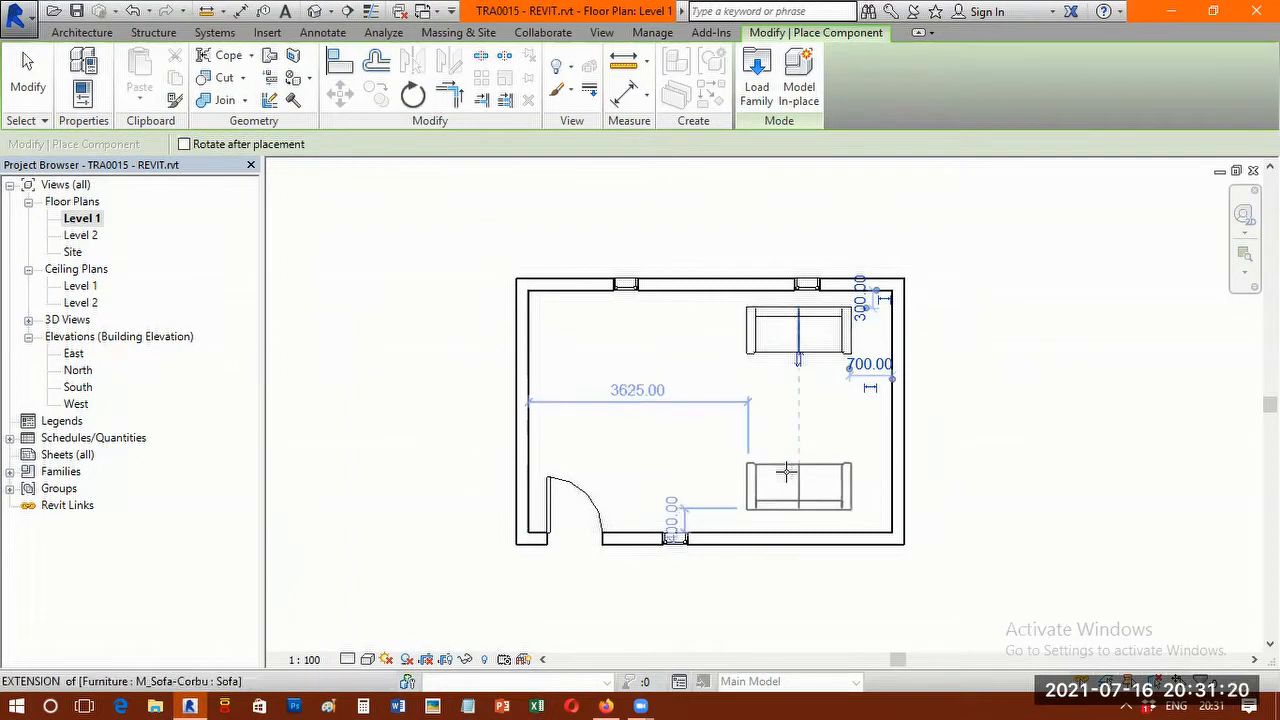
click(787, 472)
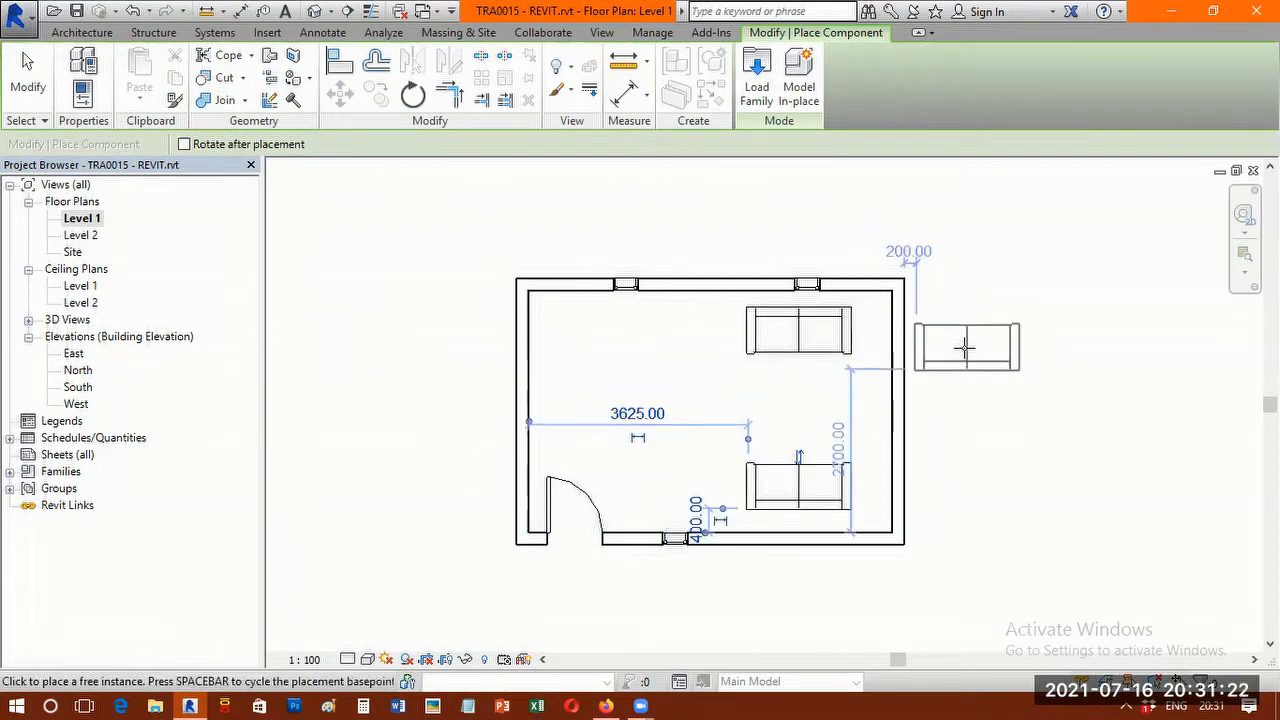
key(Escape)
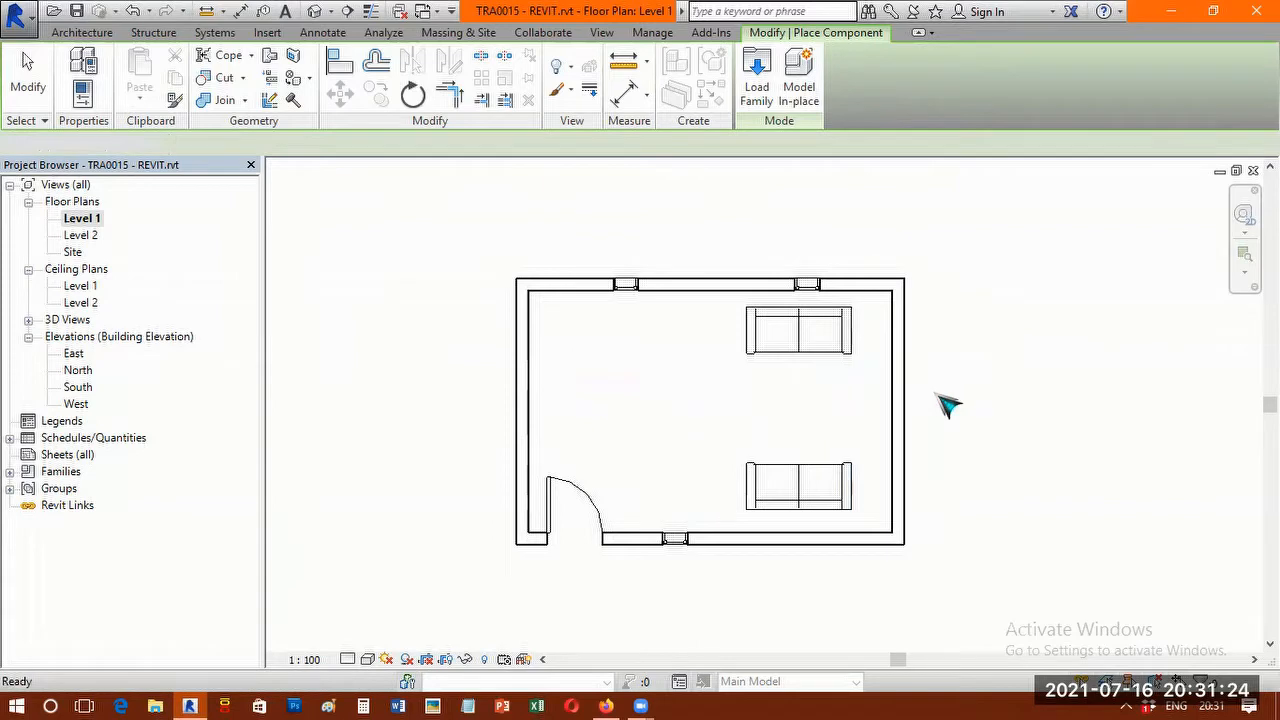
key(Escape)
Delete the straight east wall of the room.
scroll(957, 377, up, 1)
middle_drag(957, 377, 925, 332)
scroll(771, 337, up, 1)
scroll(771, 366, up, 1)
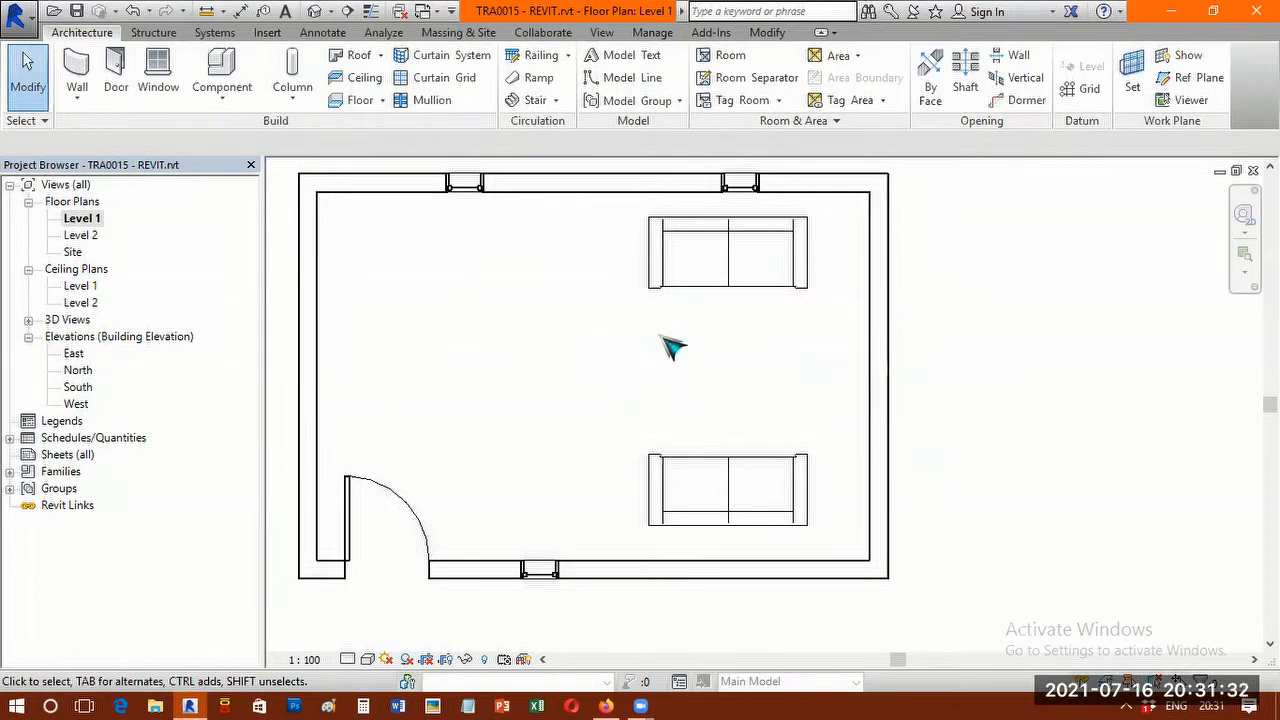
scroll(672, 345, down, 1)
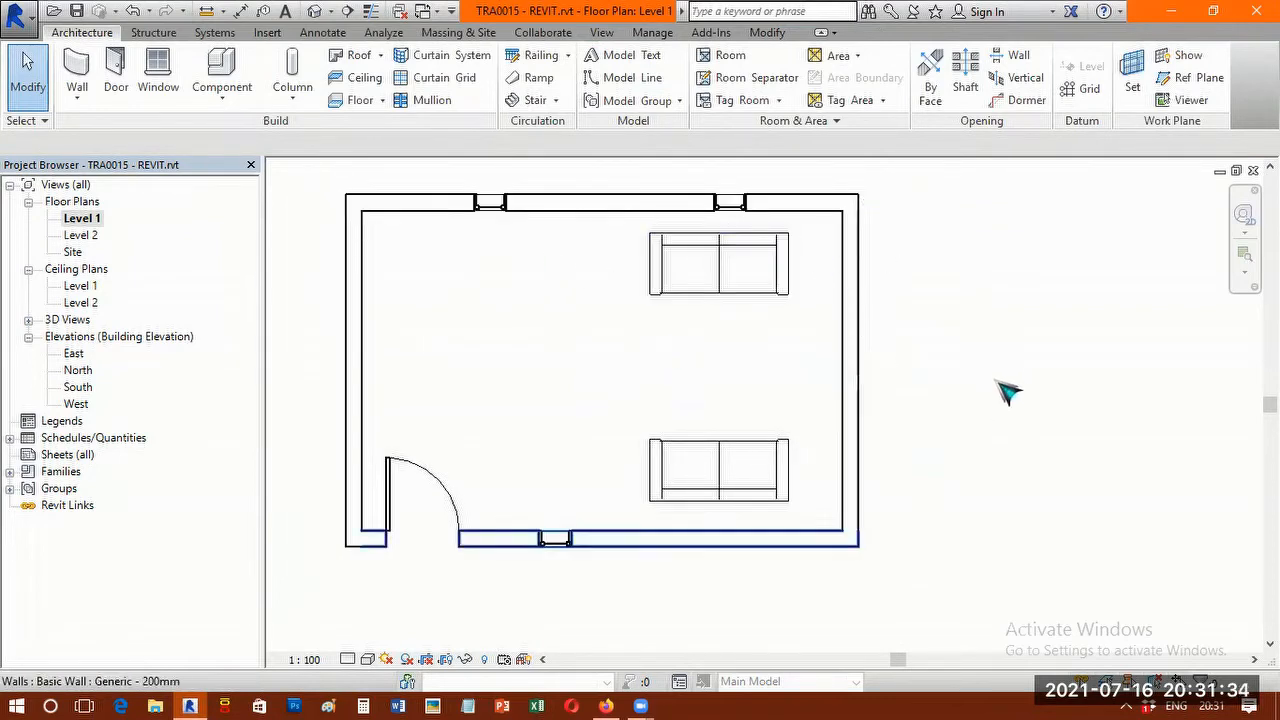
scroll(994, 372, down, 1)
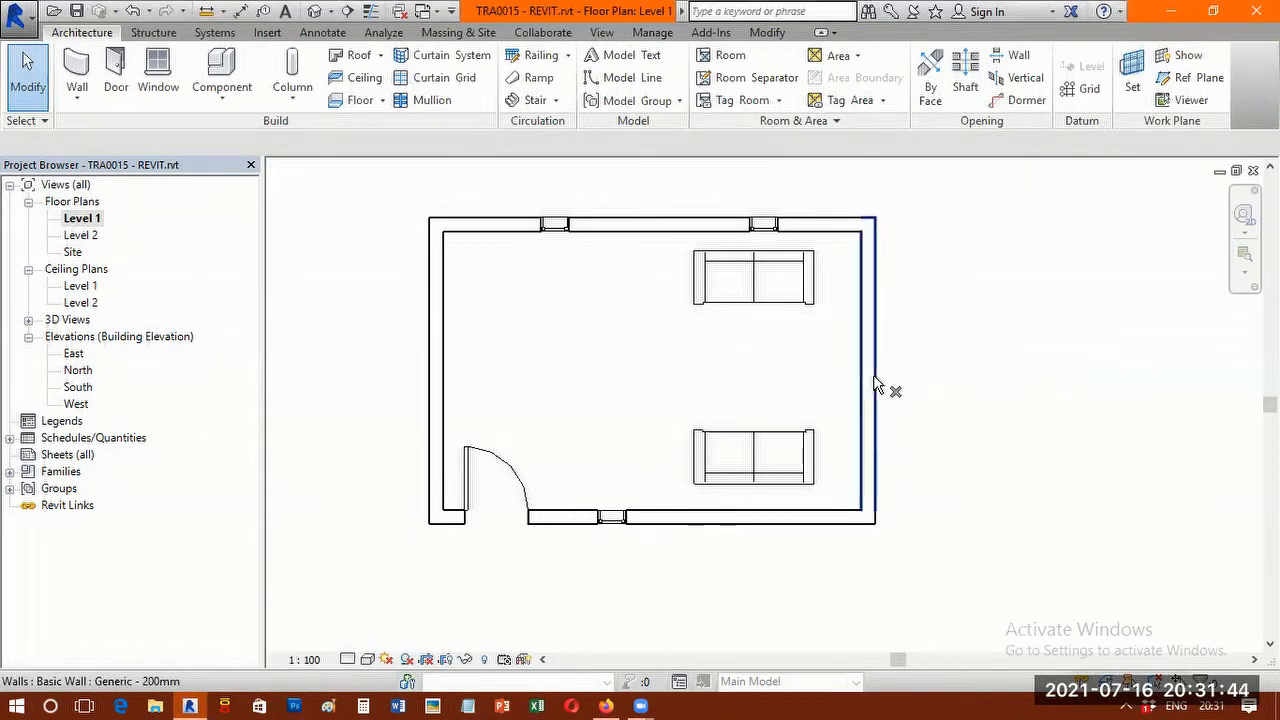
click(28, 80)
click(887, 420)
key(Delete)
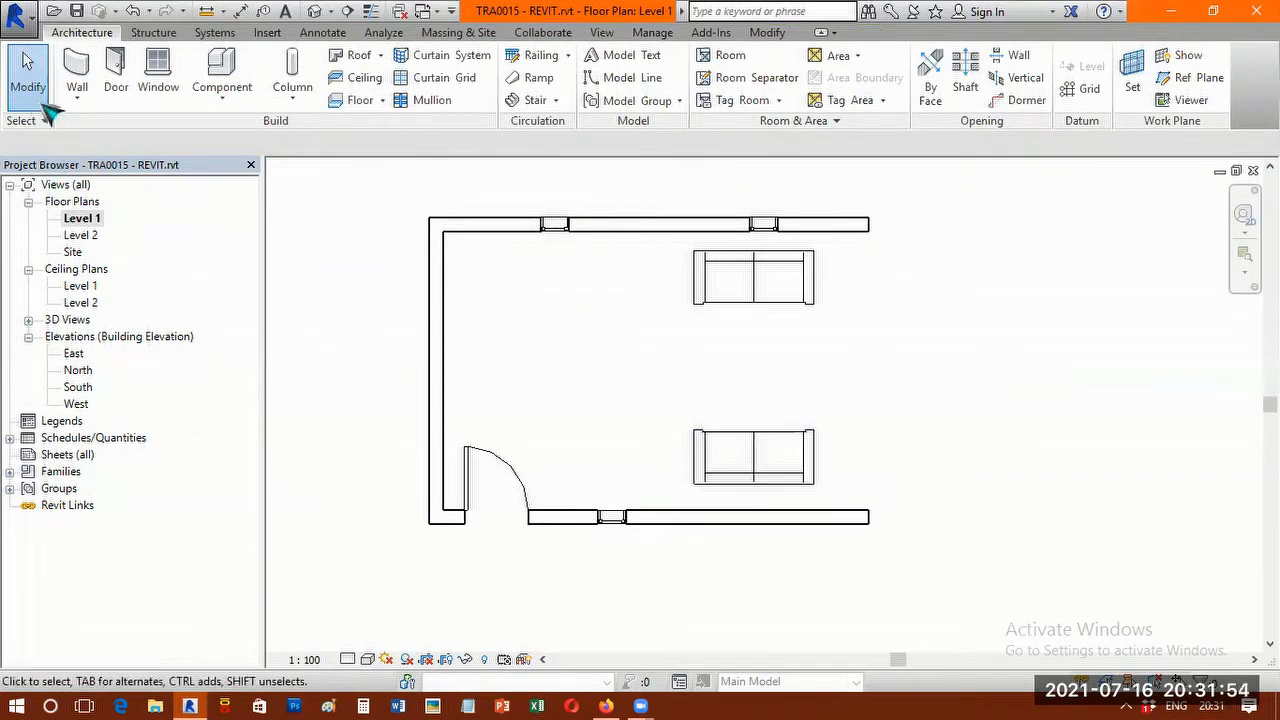
Draw a 3000 mm high start-end-radius arc wall joining the east ends of the north and south walls, bulging outward with a radius of about 2530 mm.
click(78, 68)
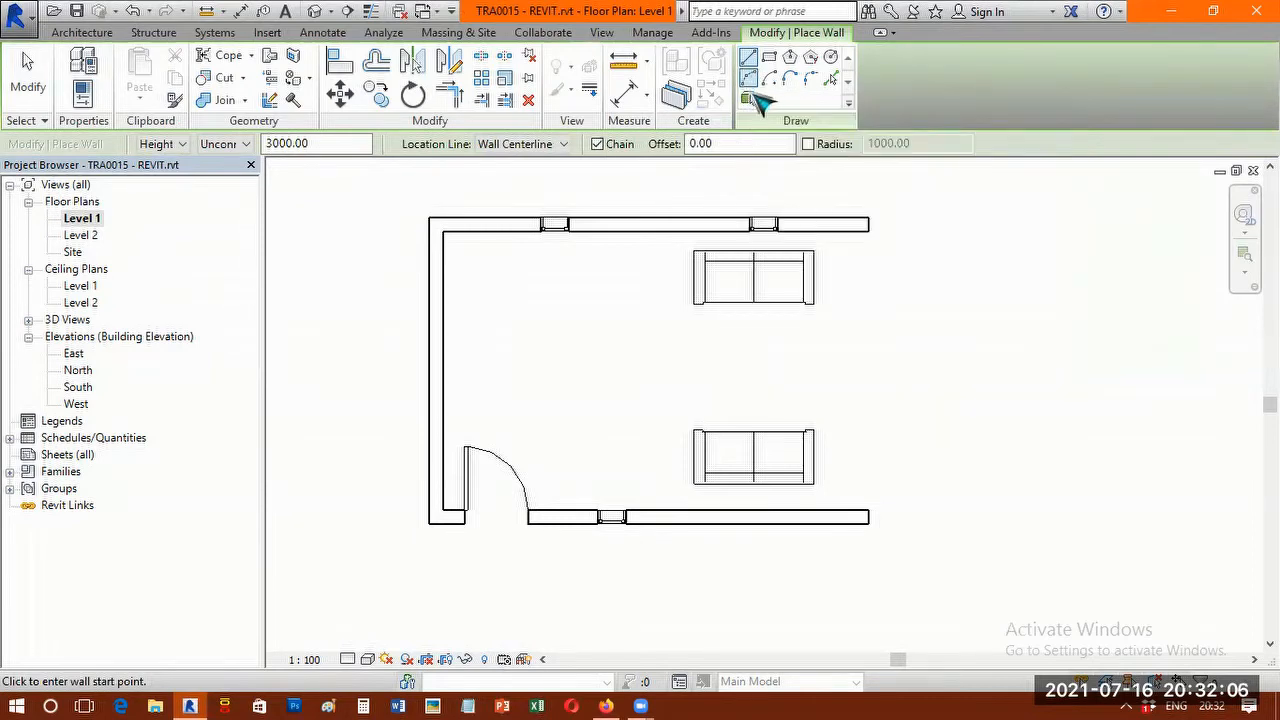
click(749, 79)
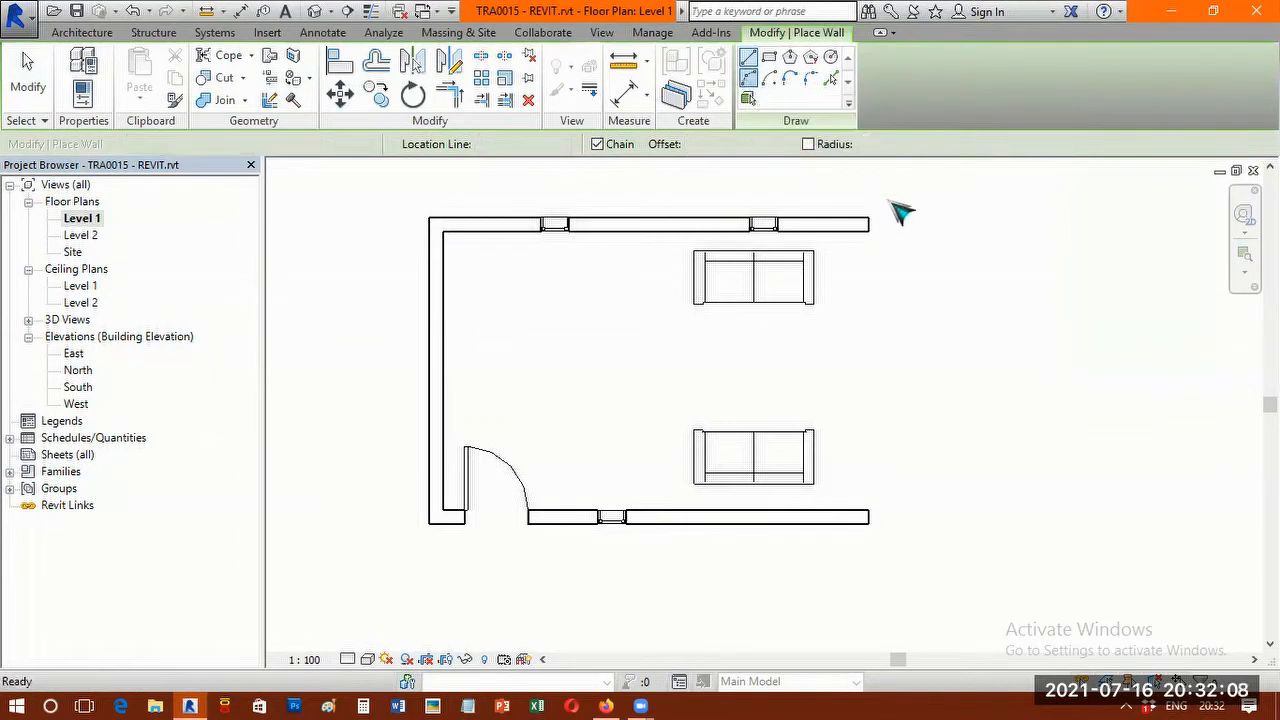
click(943, 302)
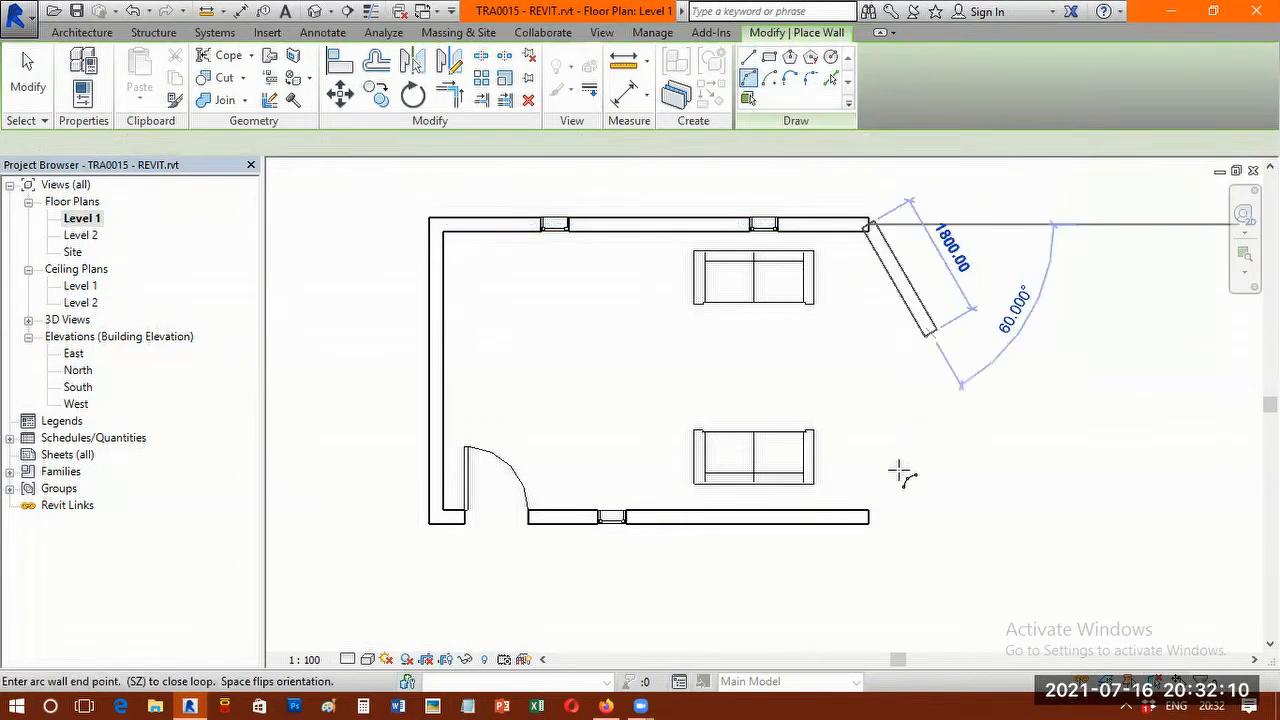
click(874, 520)
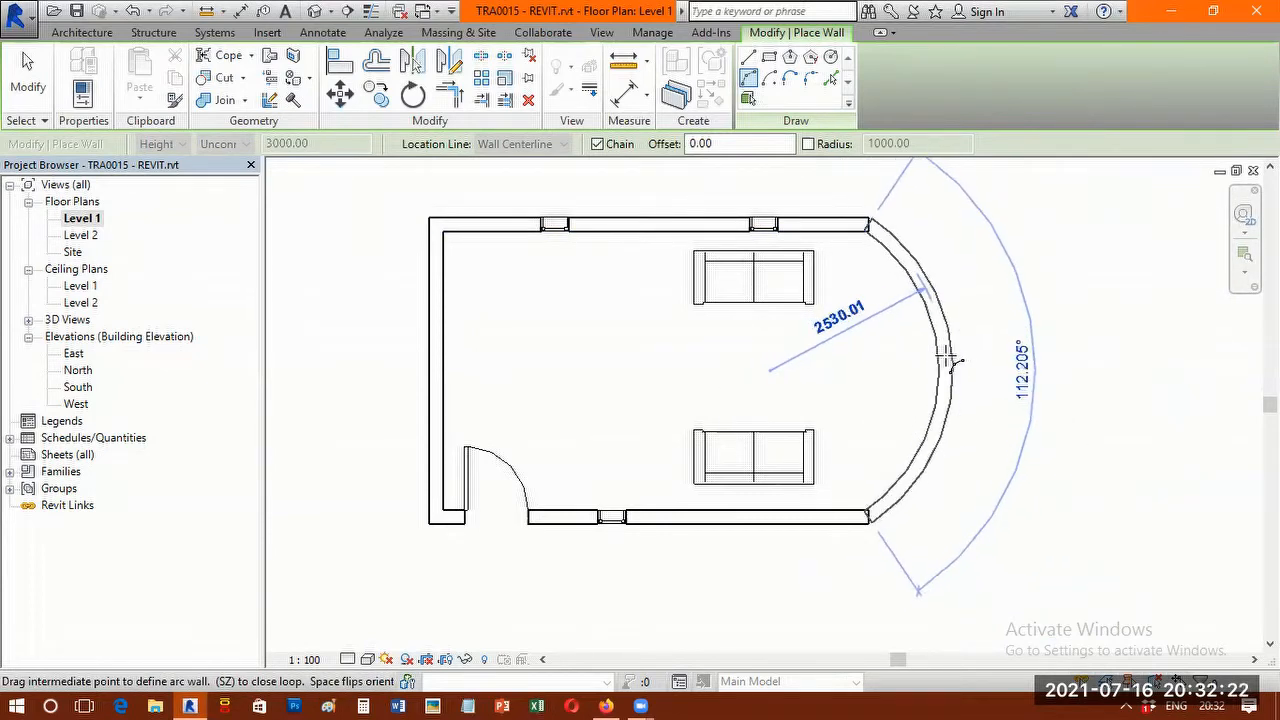
click(952, 360)
scroll(851, 233, up, 3)
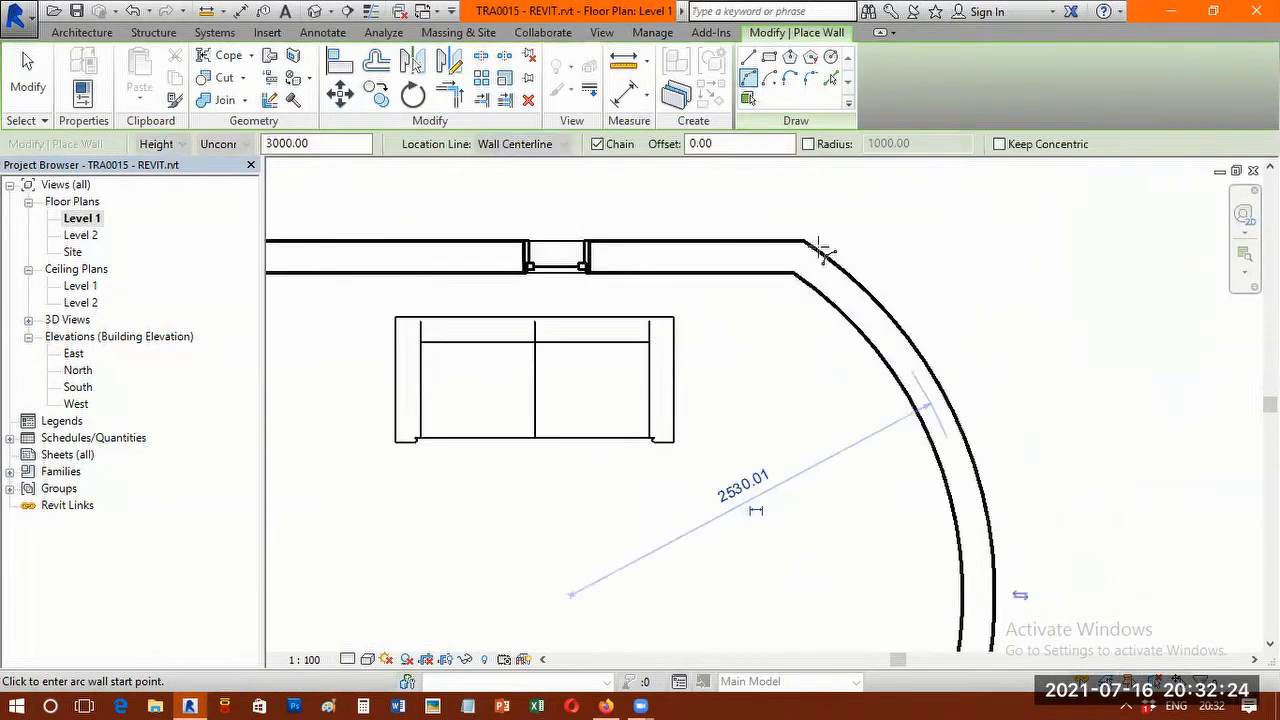
scroll(851, 233, up, 1)
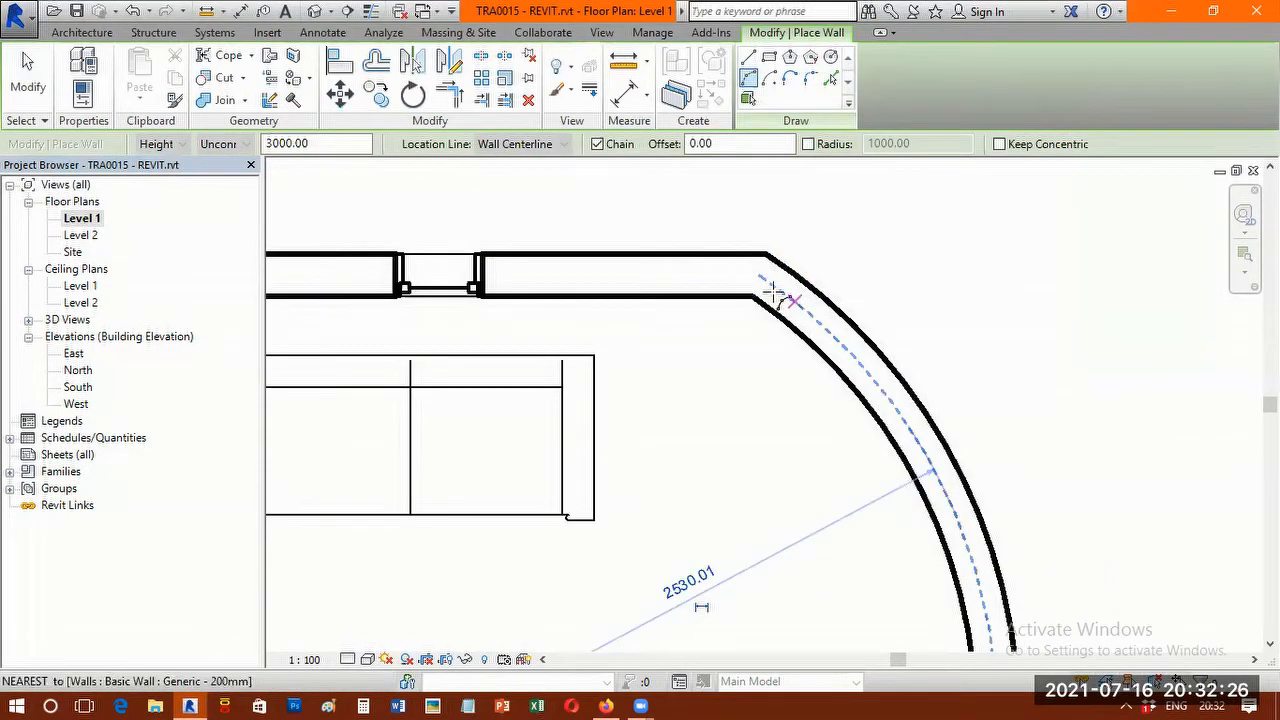
Examine the arc wall's joins with the north and south walls, and end the arc drawing chain.
scroll(763, 275, up, 1)
key(Escape)
scroll(812, 288, down, 1)
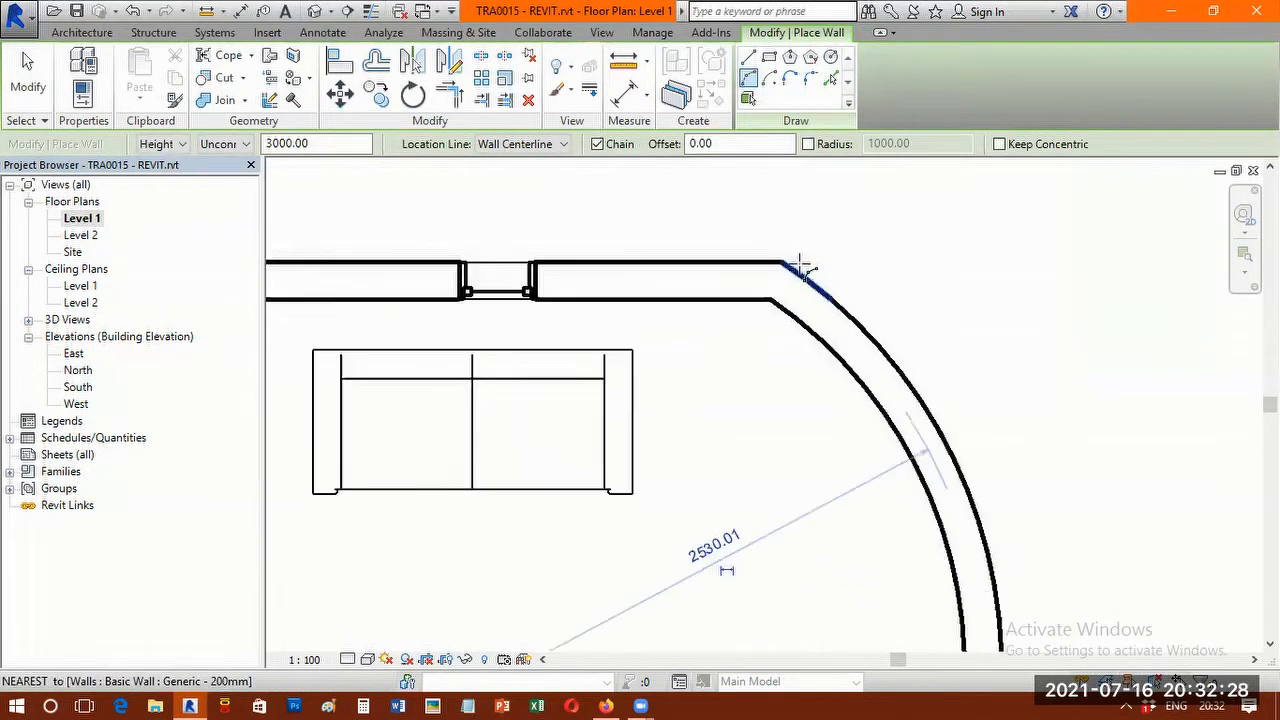
scroll(803, 268, down, 5)
scroll(835, 420, up, 2)
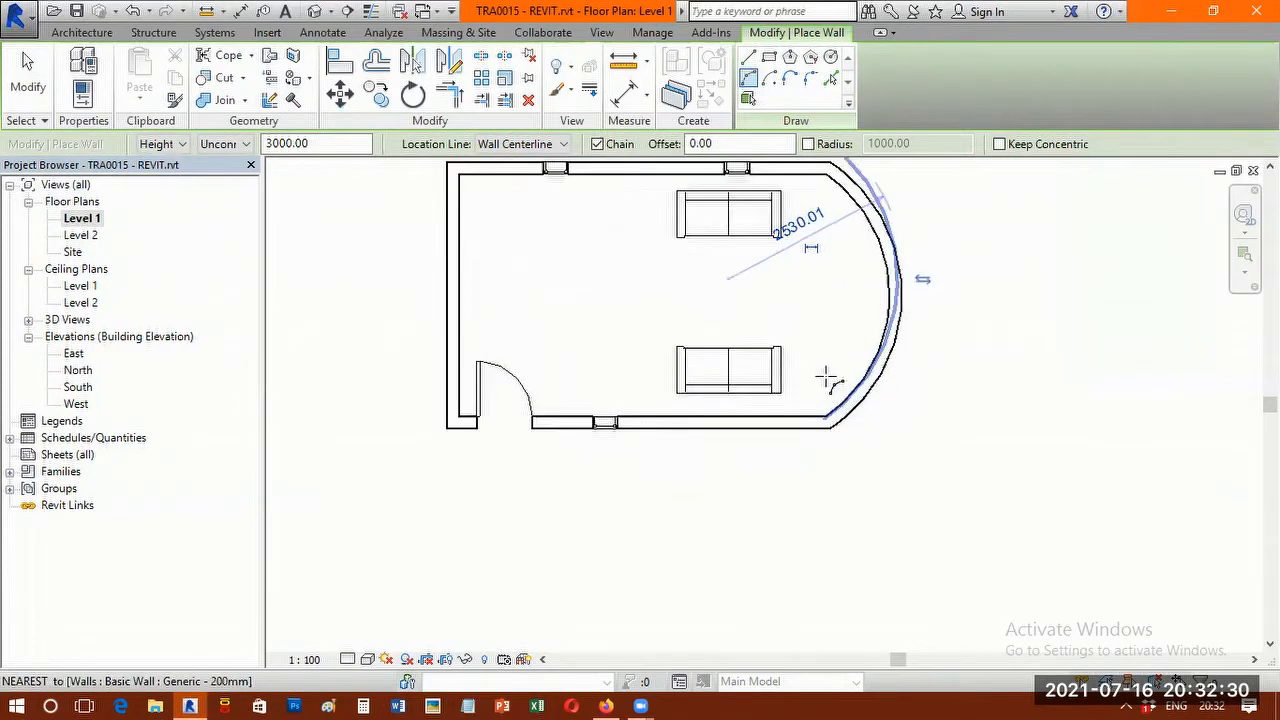
scroll(838, 397, up, 1)
right_click(594, 246)
click(632, 256)
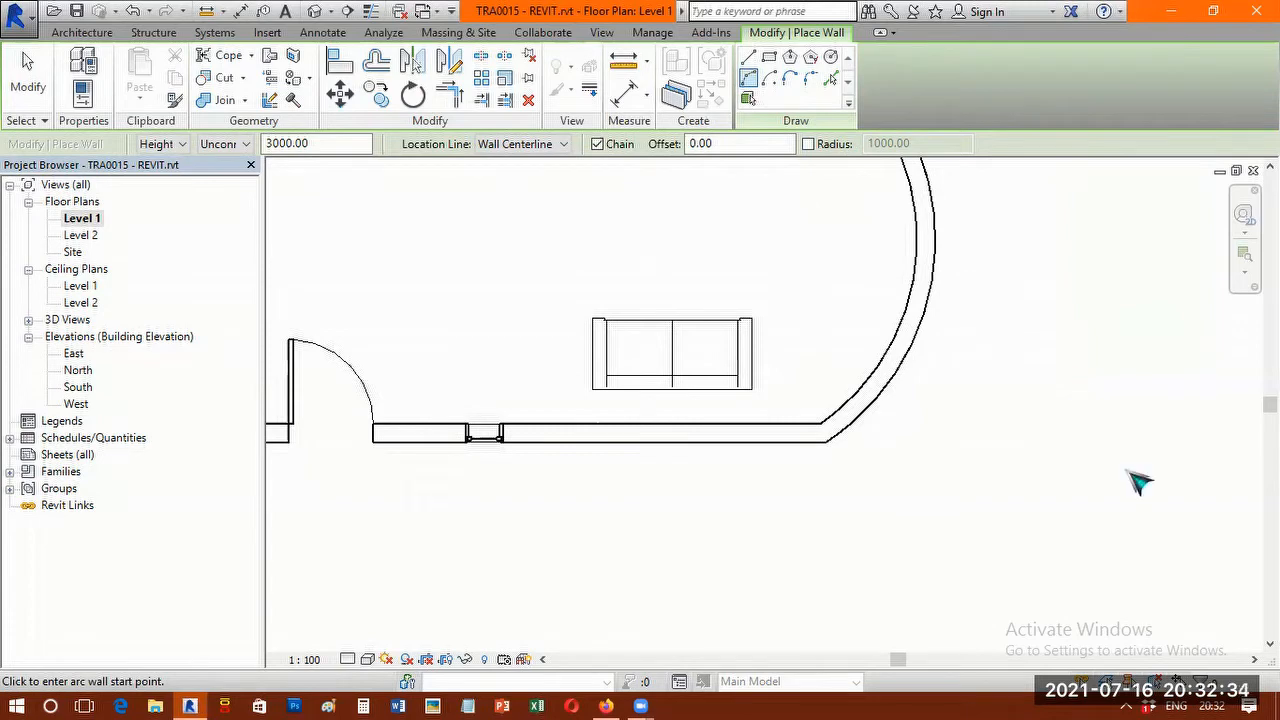
Fit the whole Level 1 plan in view, frame the room closely and exit the Wall command.
right_click(1040, 266)
right_click(998, 232)
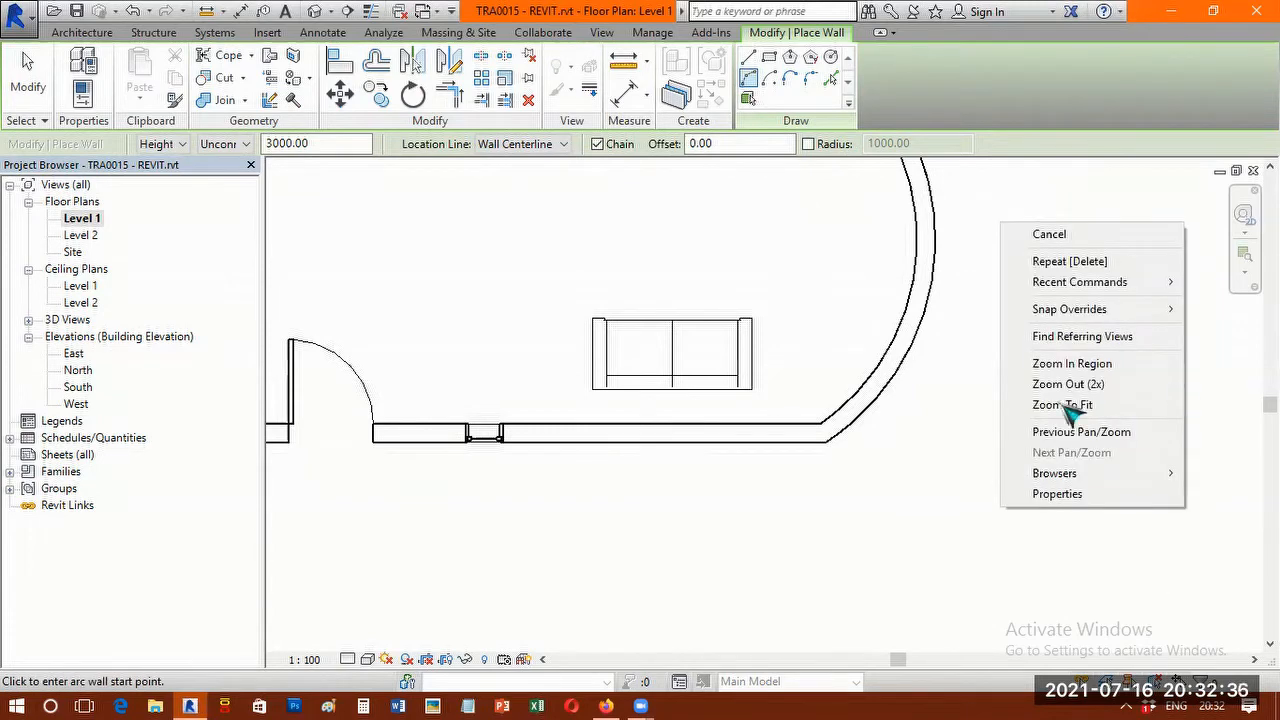
click(1060, 405)
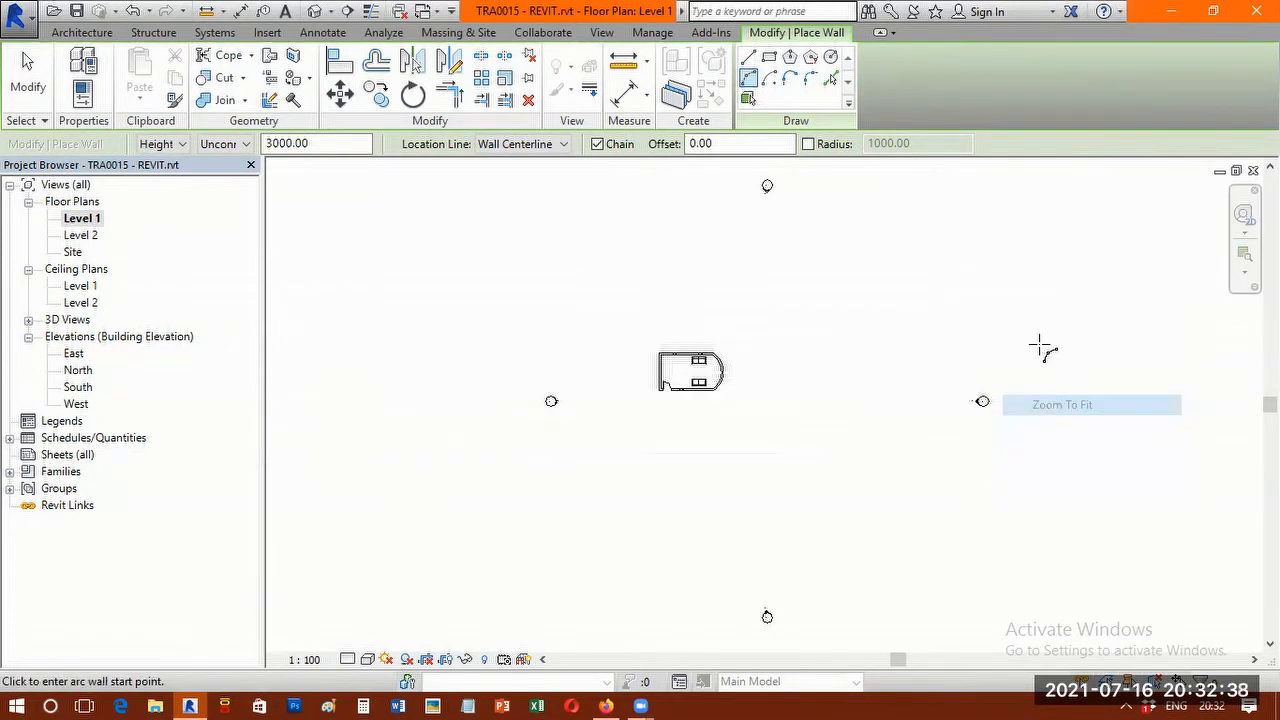
right_click(1066, 469)
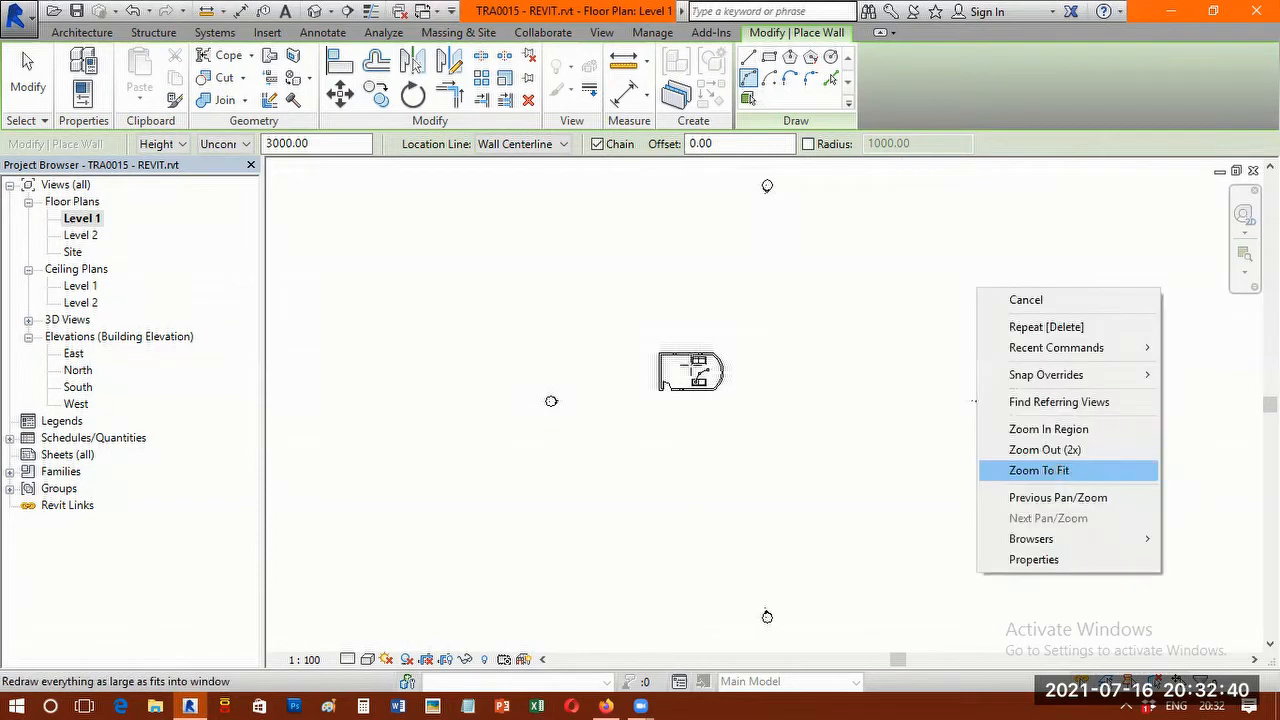
scroll(757, 373, up, 3)
scroll(760, 375, up, 3)
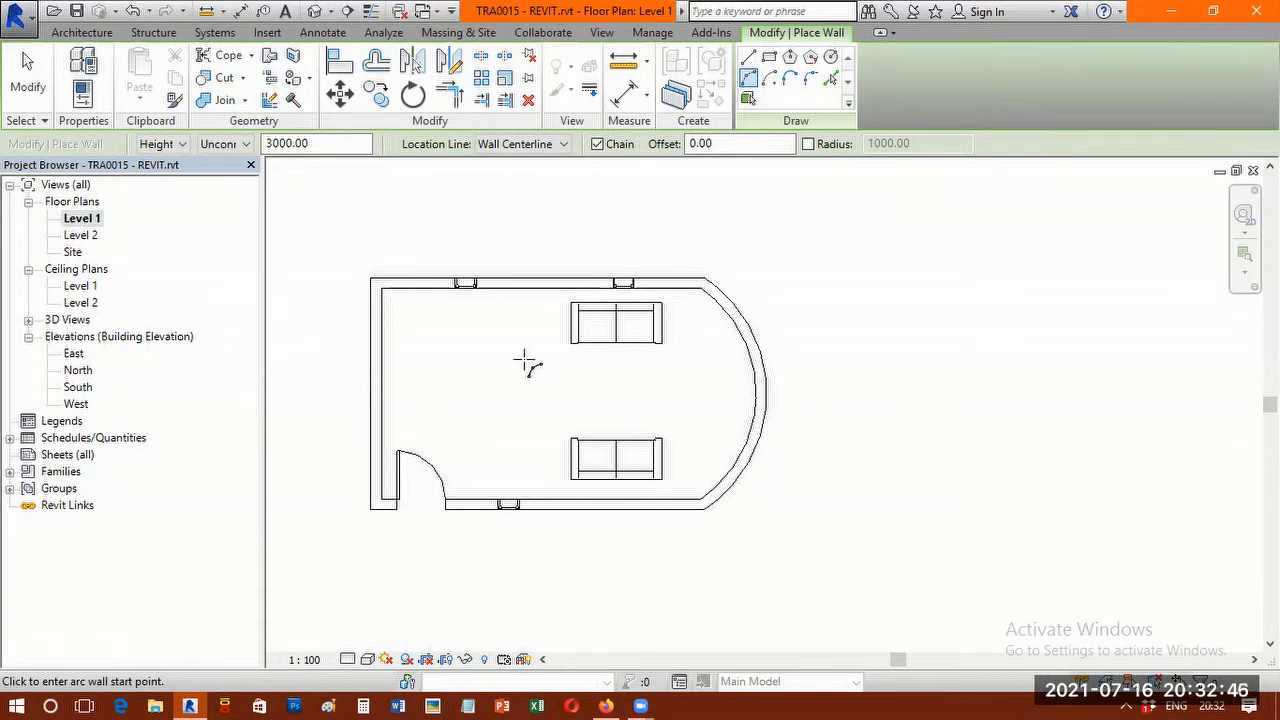
scroll(537, 374, up, 1)
middle_drag(525, 364, 645, 352)
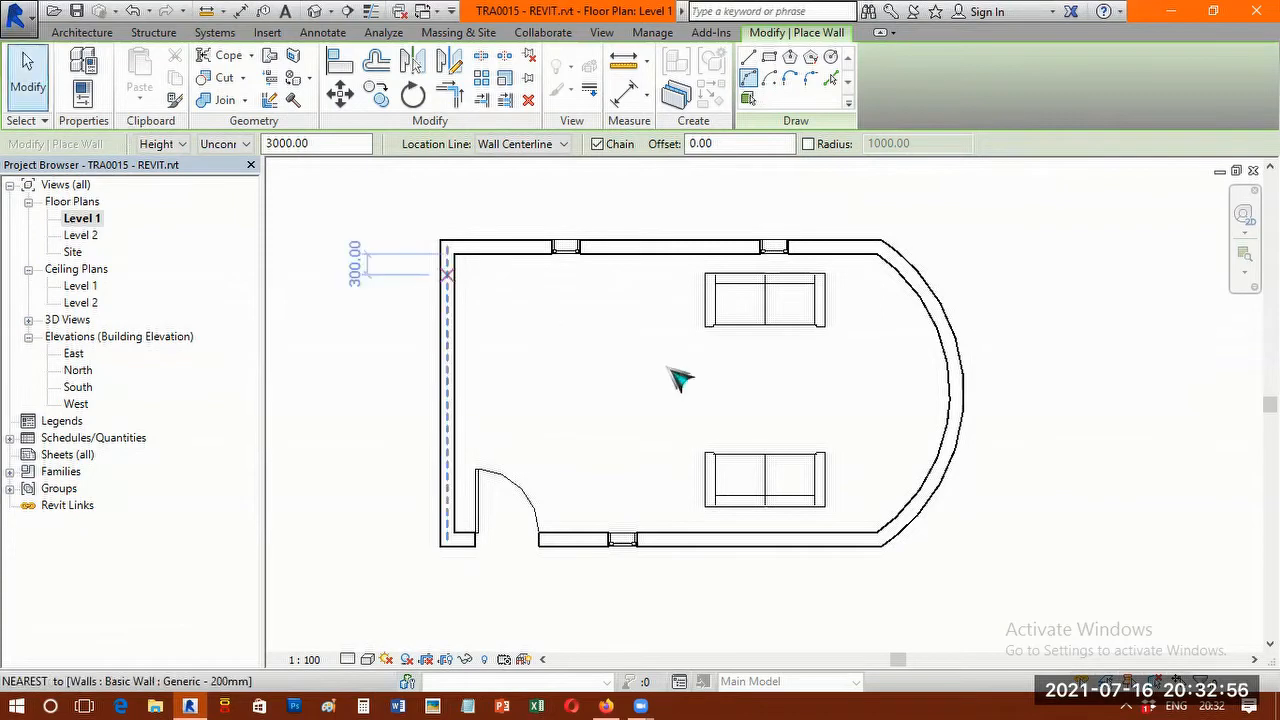
key(Escape)
scroll(679, 380, down, 1)
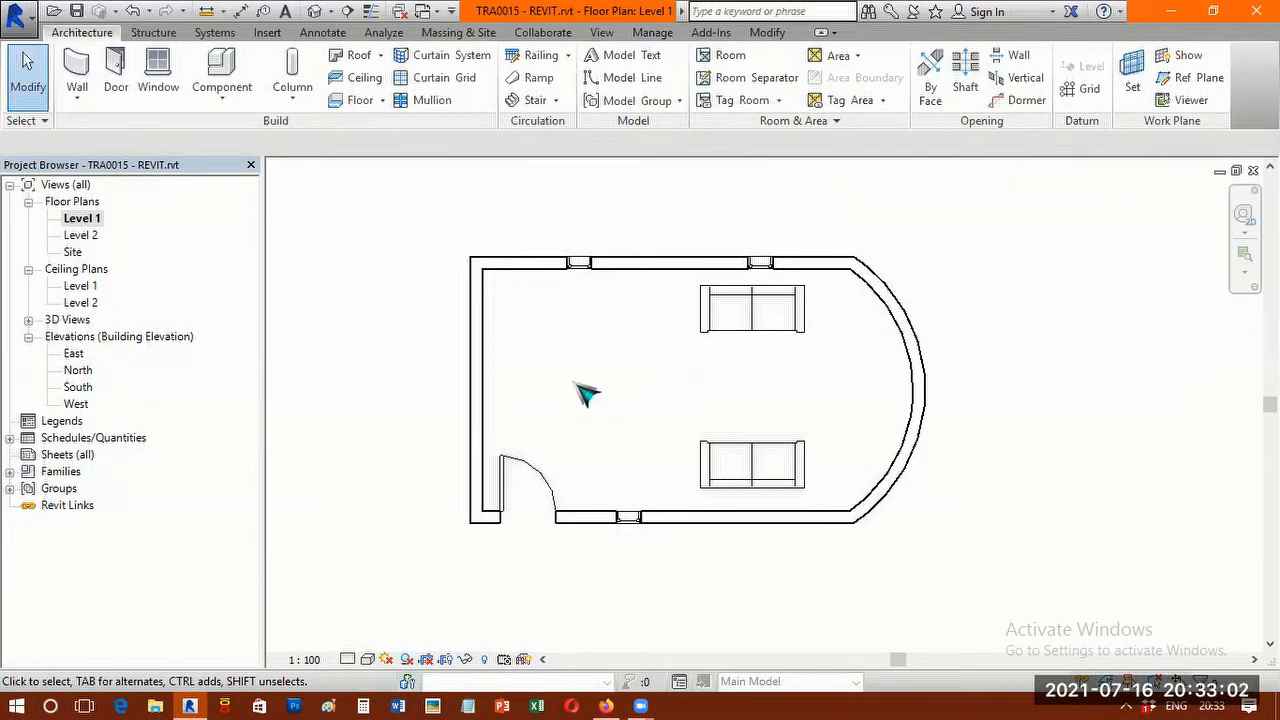
scroll(684, 367, up, 1)
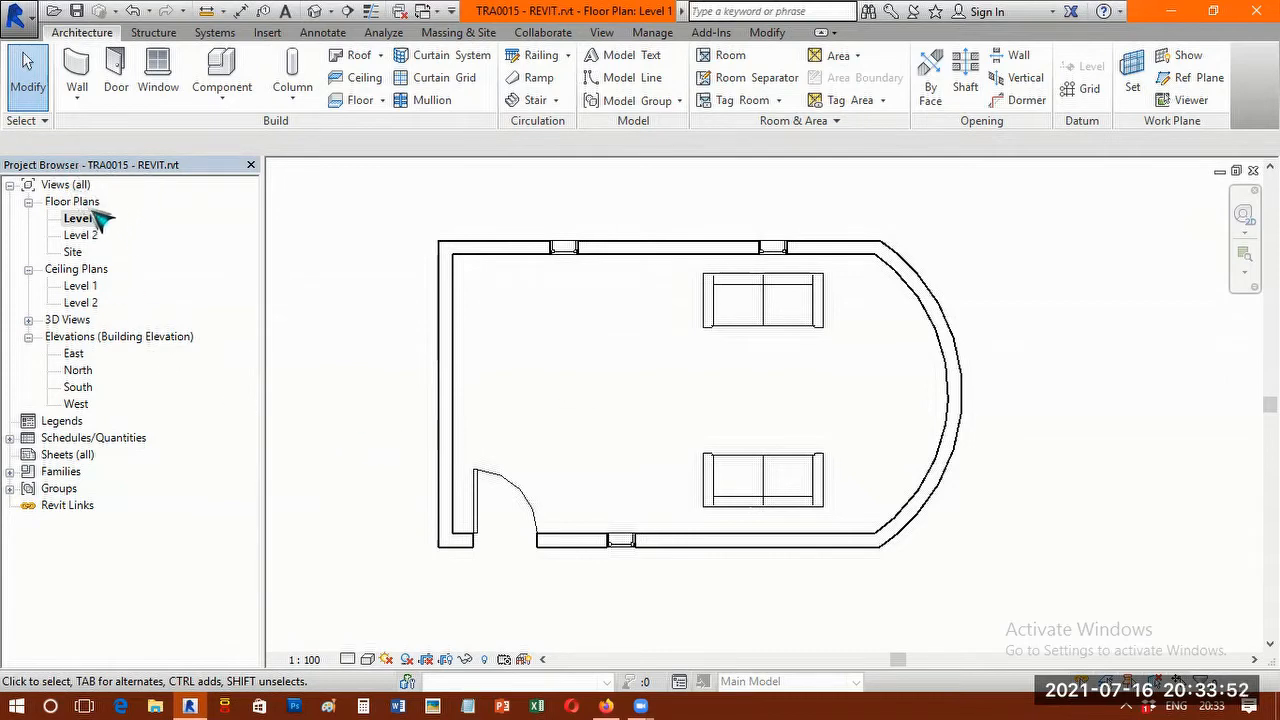
Open the South elevation and frame the wall with the door and window.
click(28, 337)
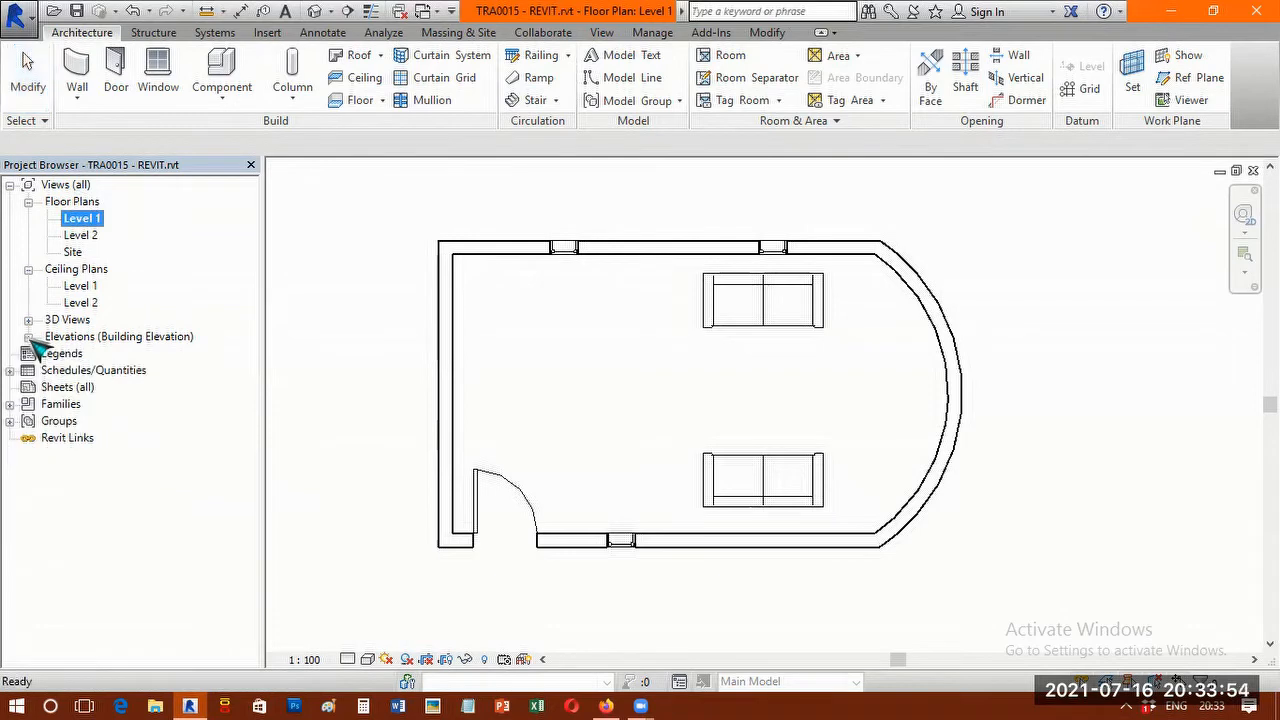
click(97, 337)
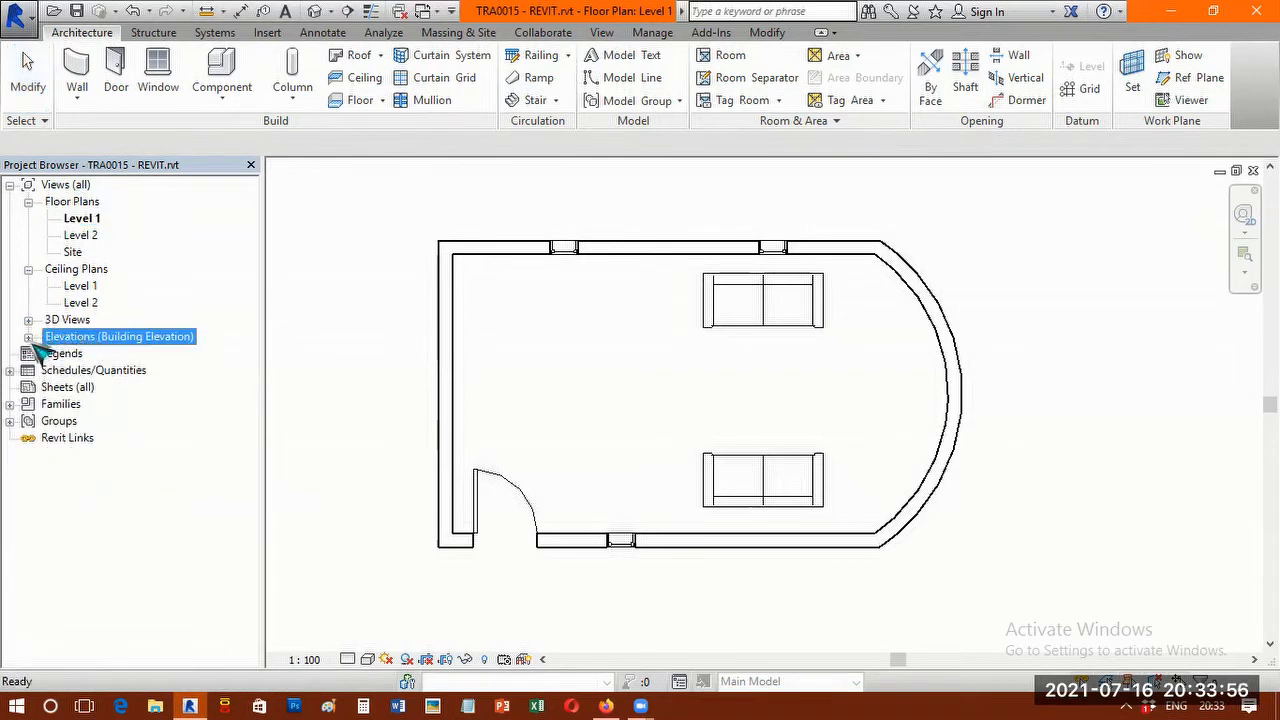
click(28, 337)
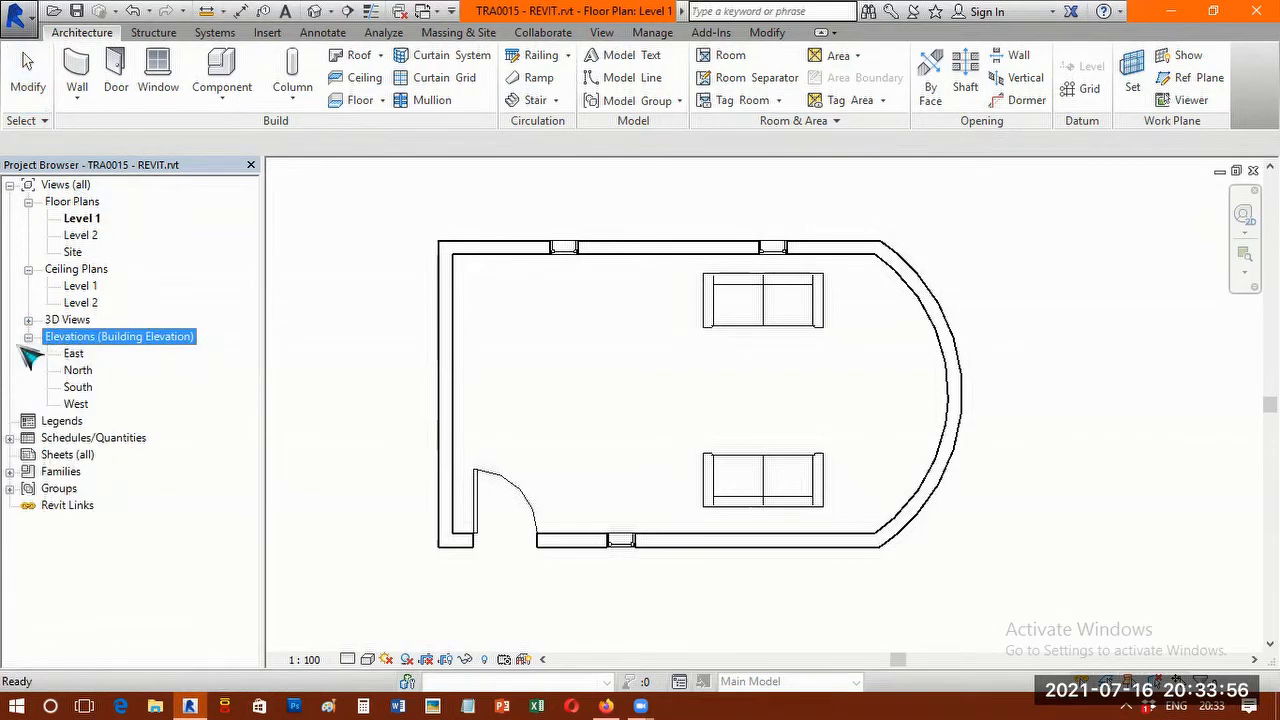
double_click(84, 389)
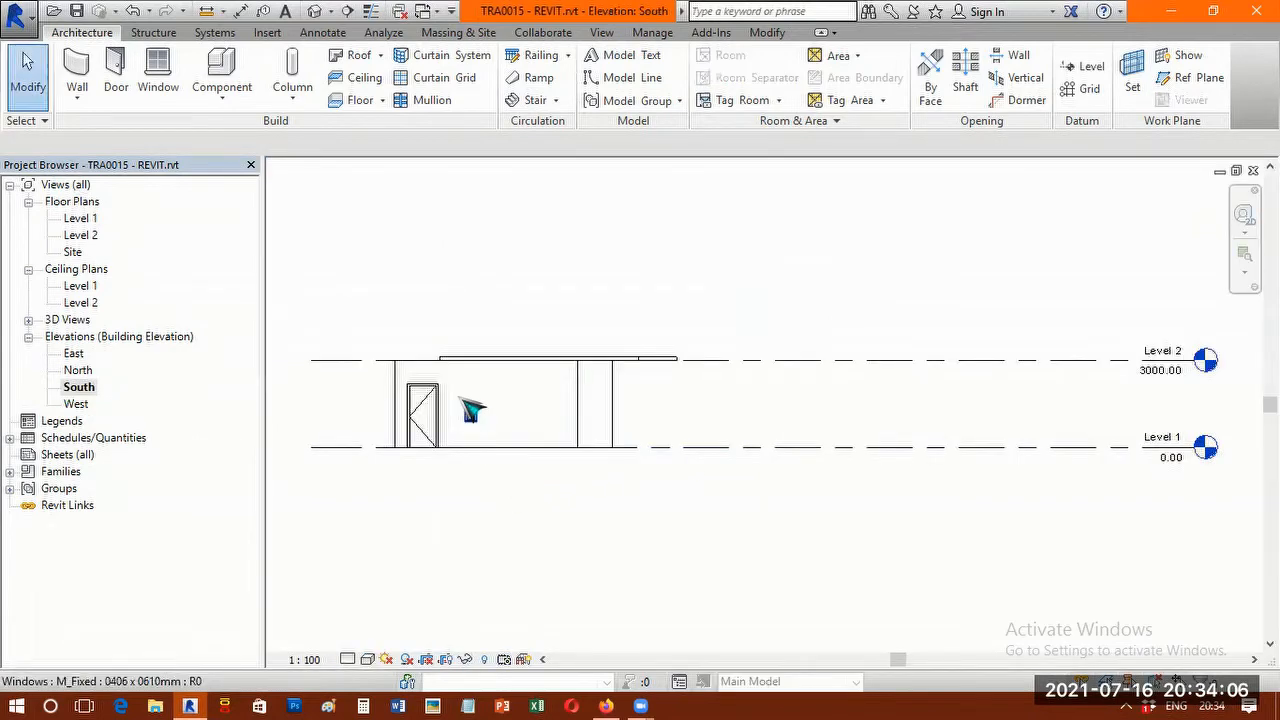
scroll(457, 409, up, 2)
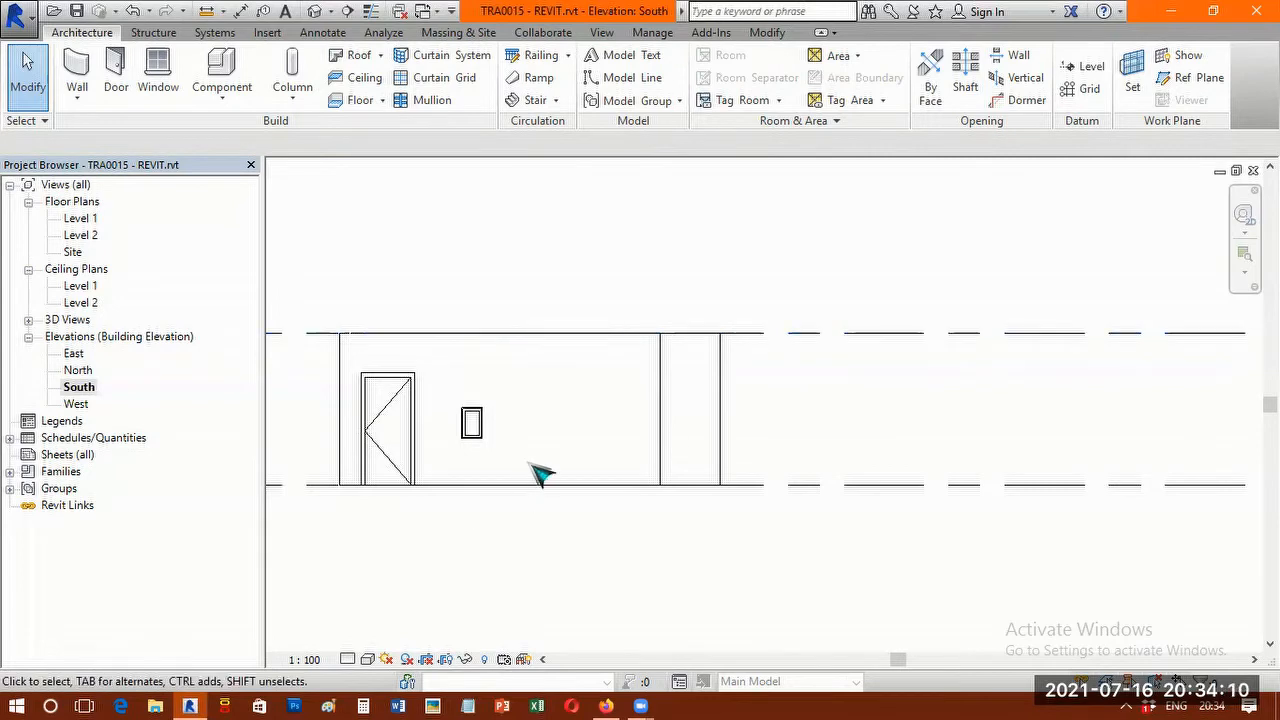
scroll(655, 405, up, 1)
scroll(680, 380, up, 1)
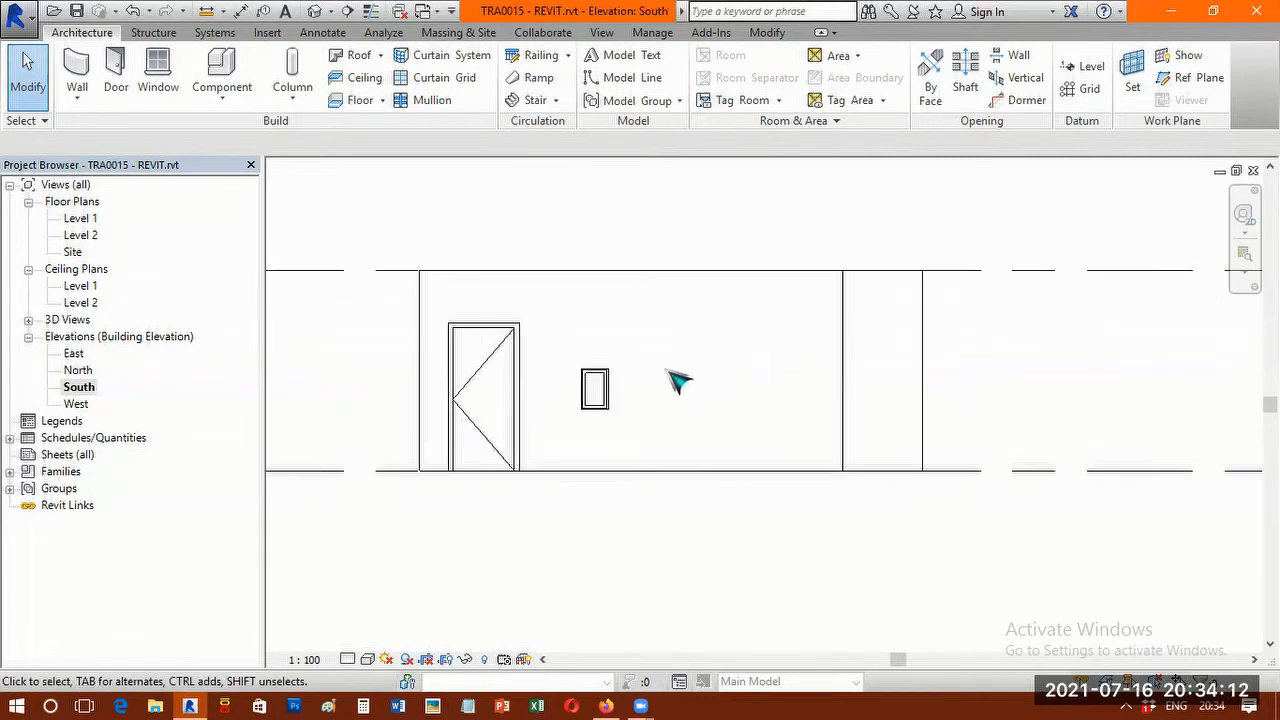
middle_drag(706, 391, 747, 413)
Cycle the South elevation's visual style through Shaded, Wireframe and Hidden Line twice, ending on Hidden Line.
key(s)
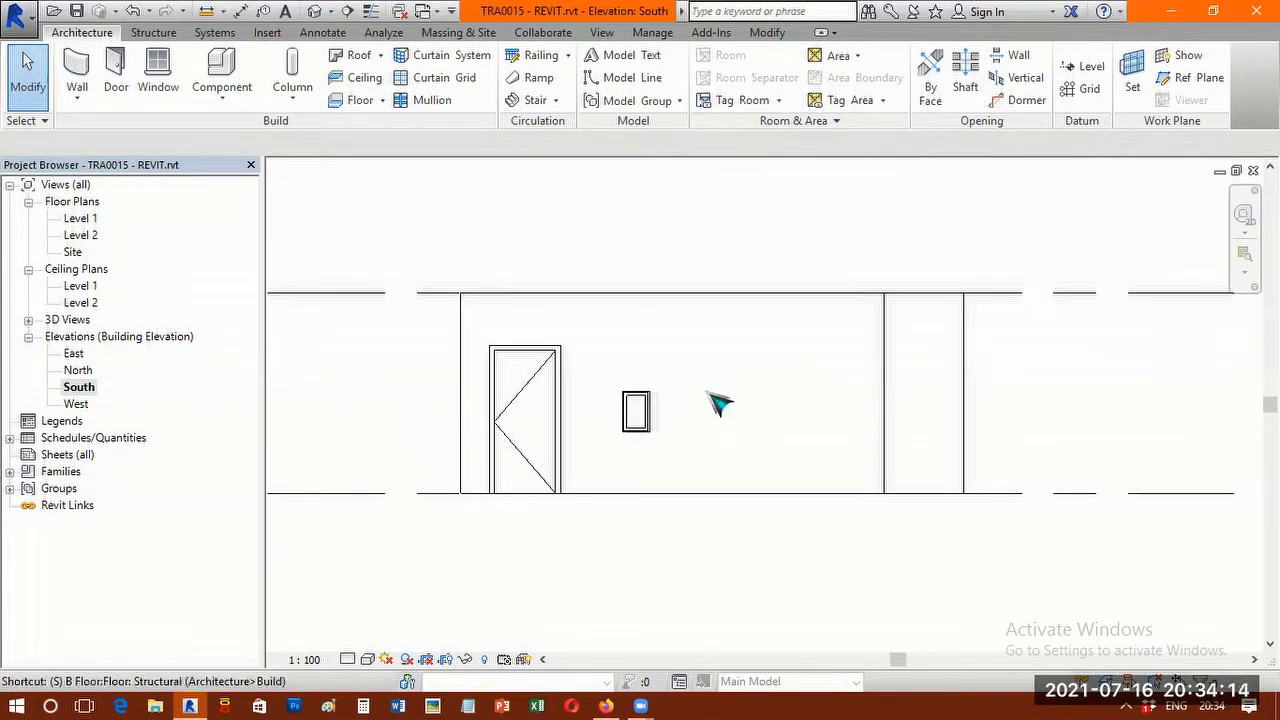
key(d)
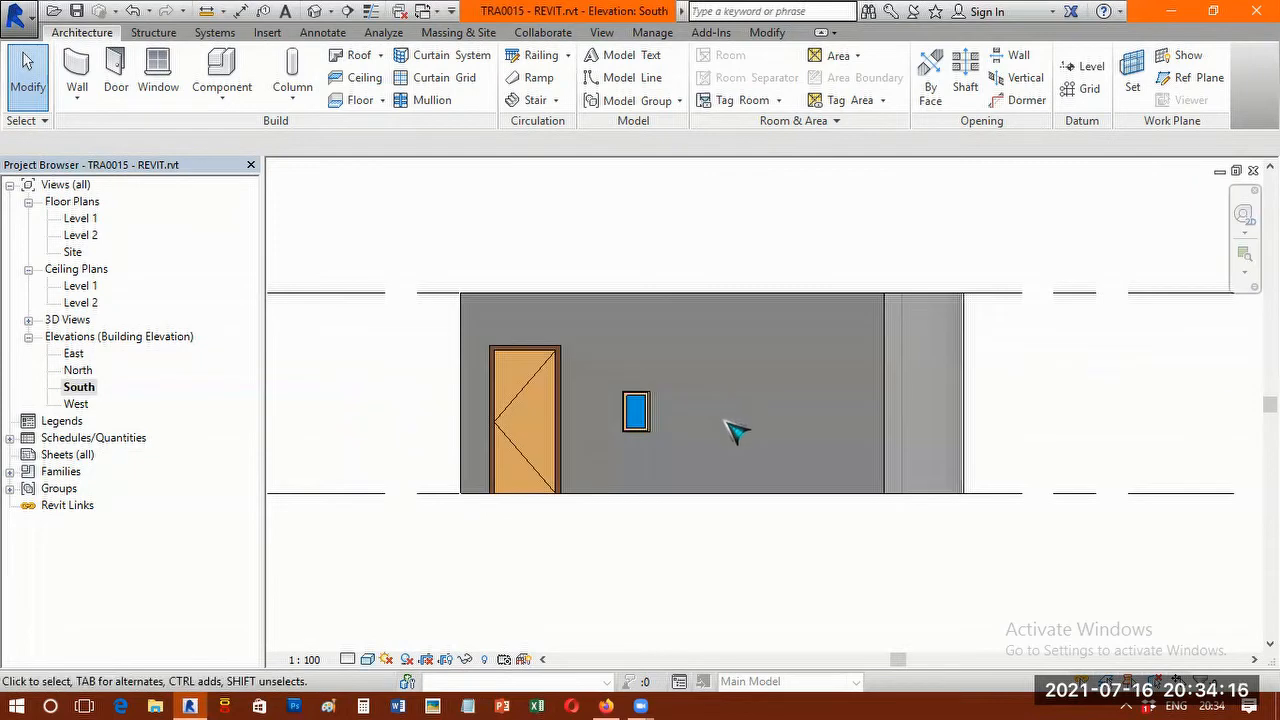
key(w)
key(f)
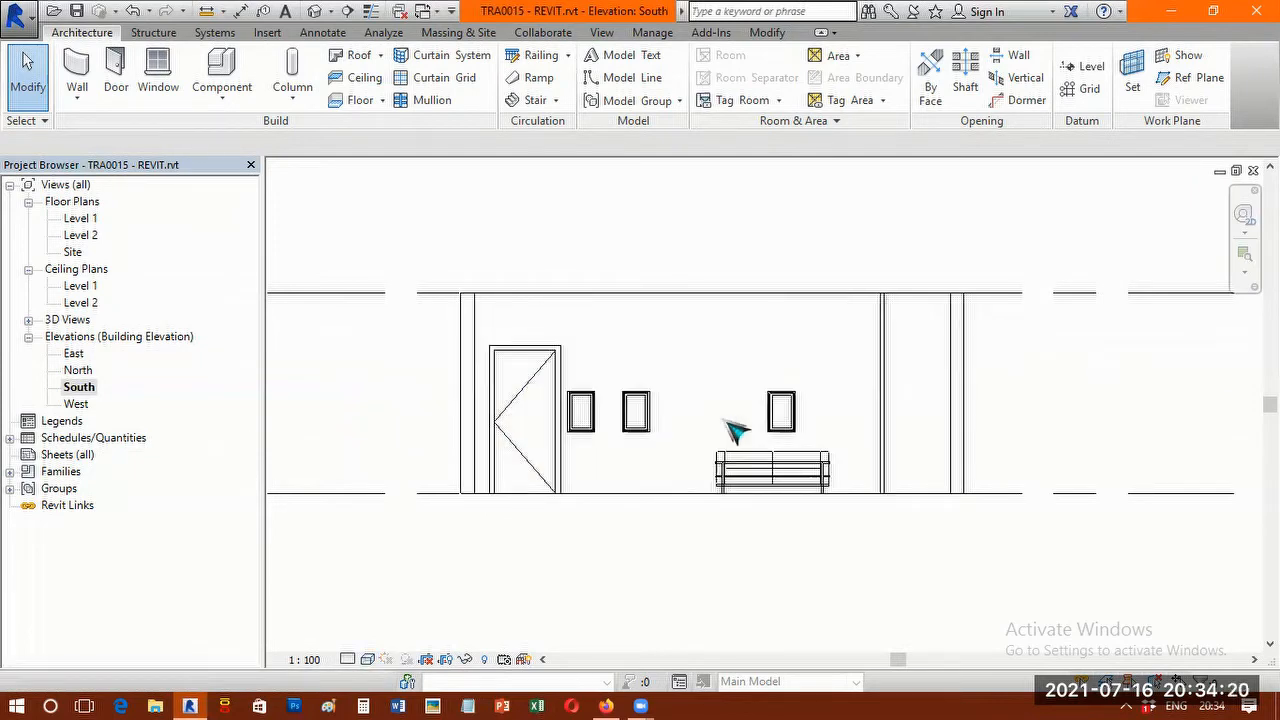
key(h)
key(l)
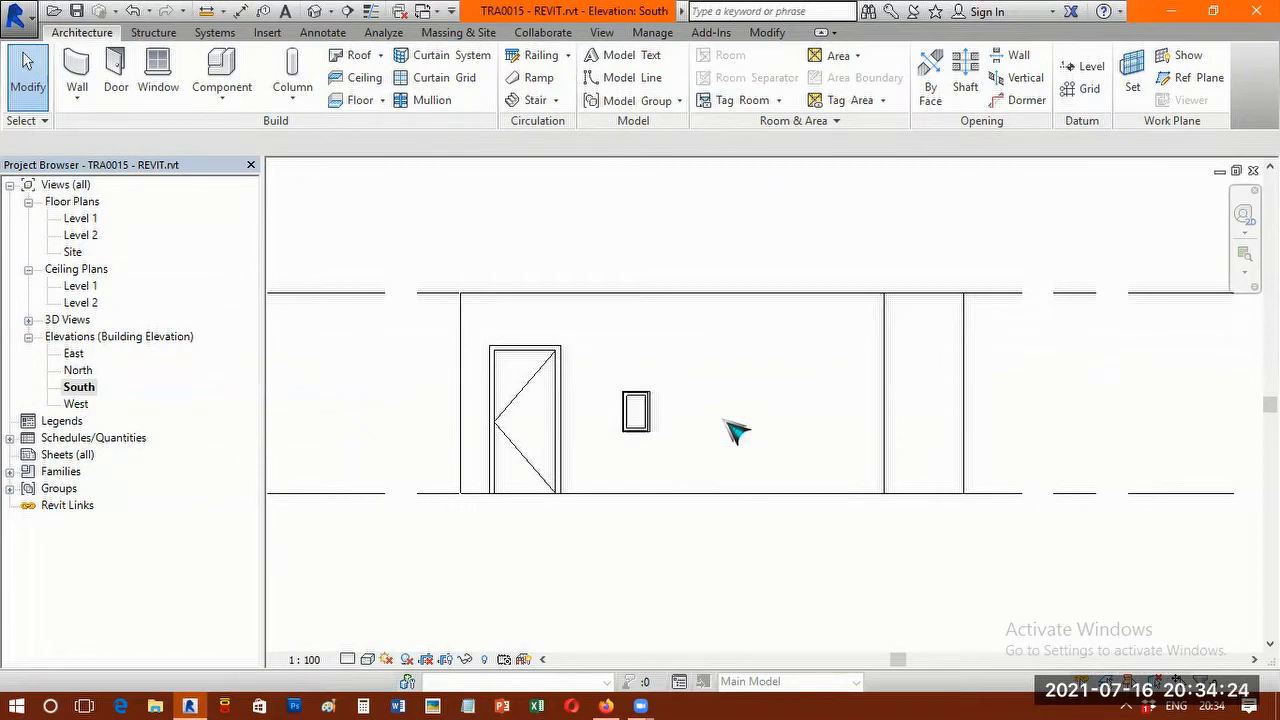
key(s)
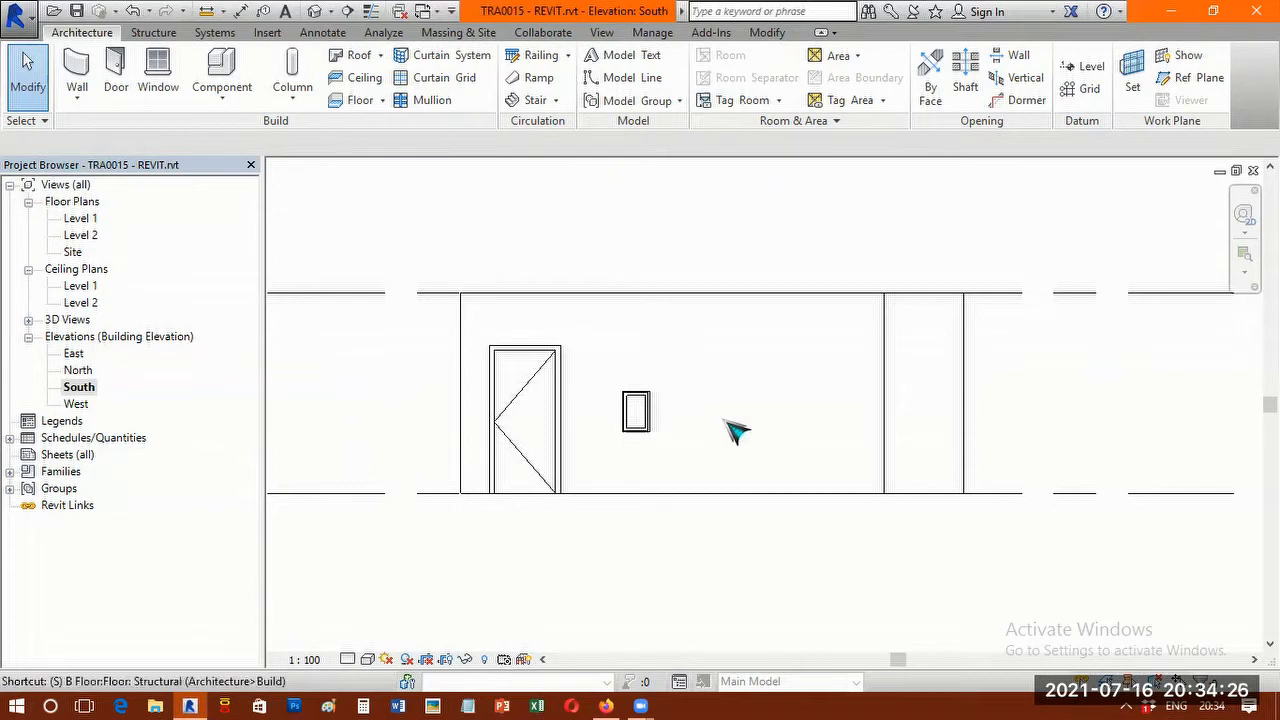
key(d)
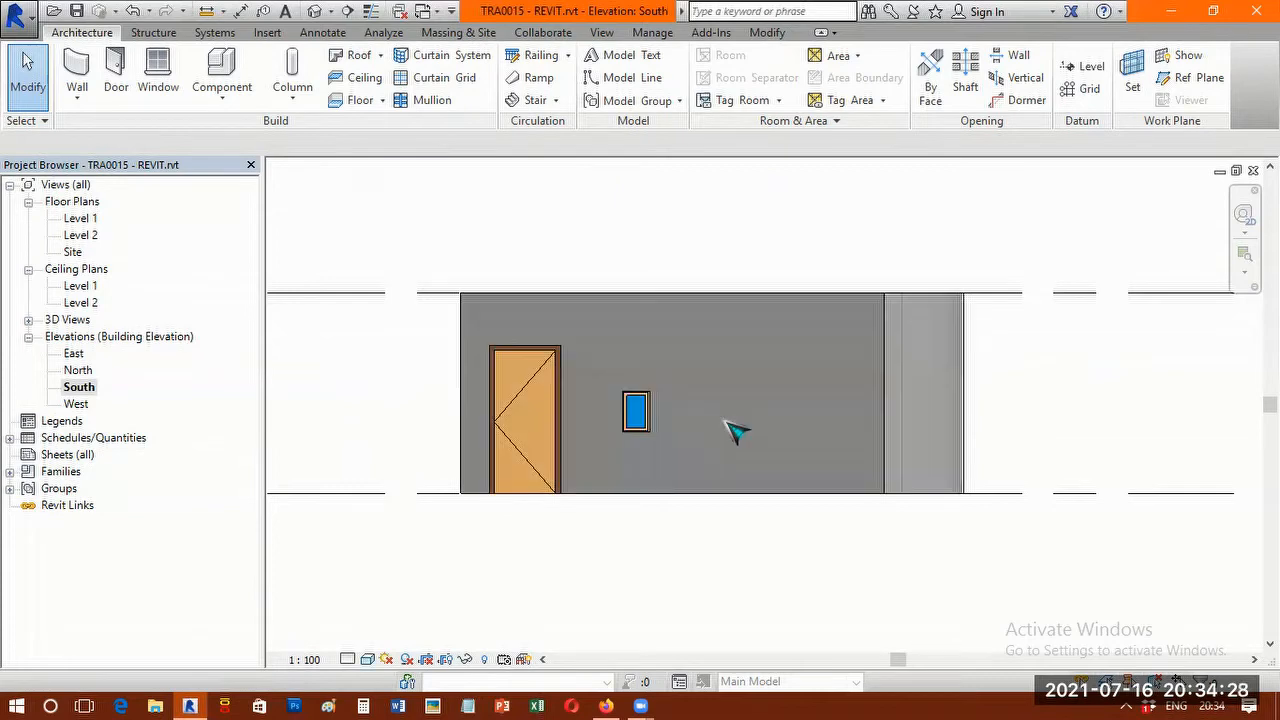
key(w)
key(f)
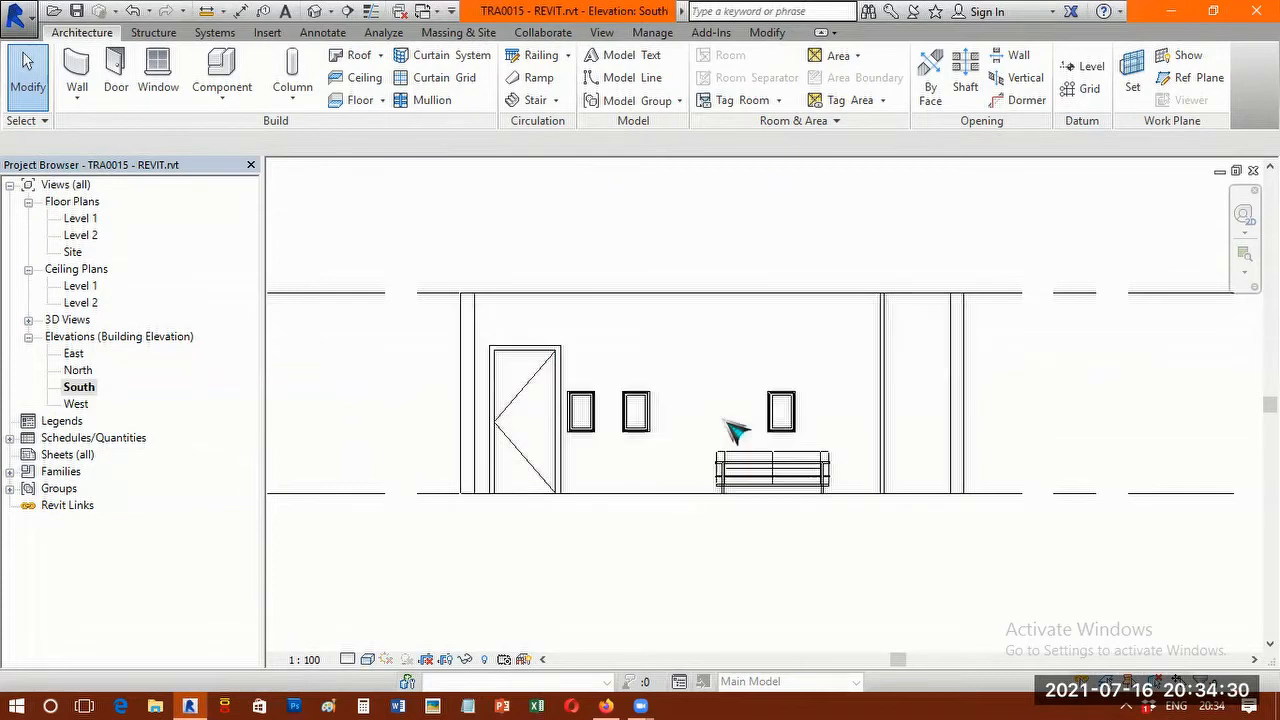
key(h)
key(l)
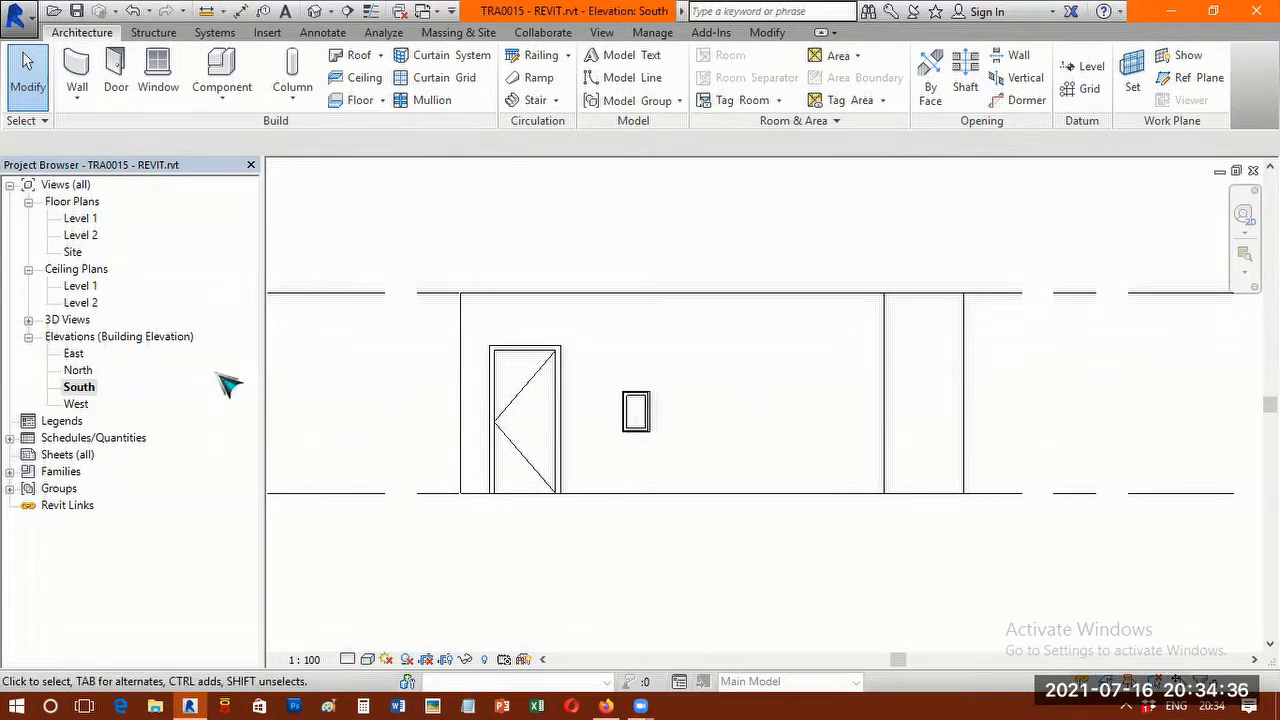
View the North, West and East elevations in turn, and return to the North elevation in the Shaded visual style.
double_click(78, 370)
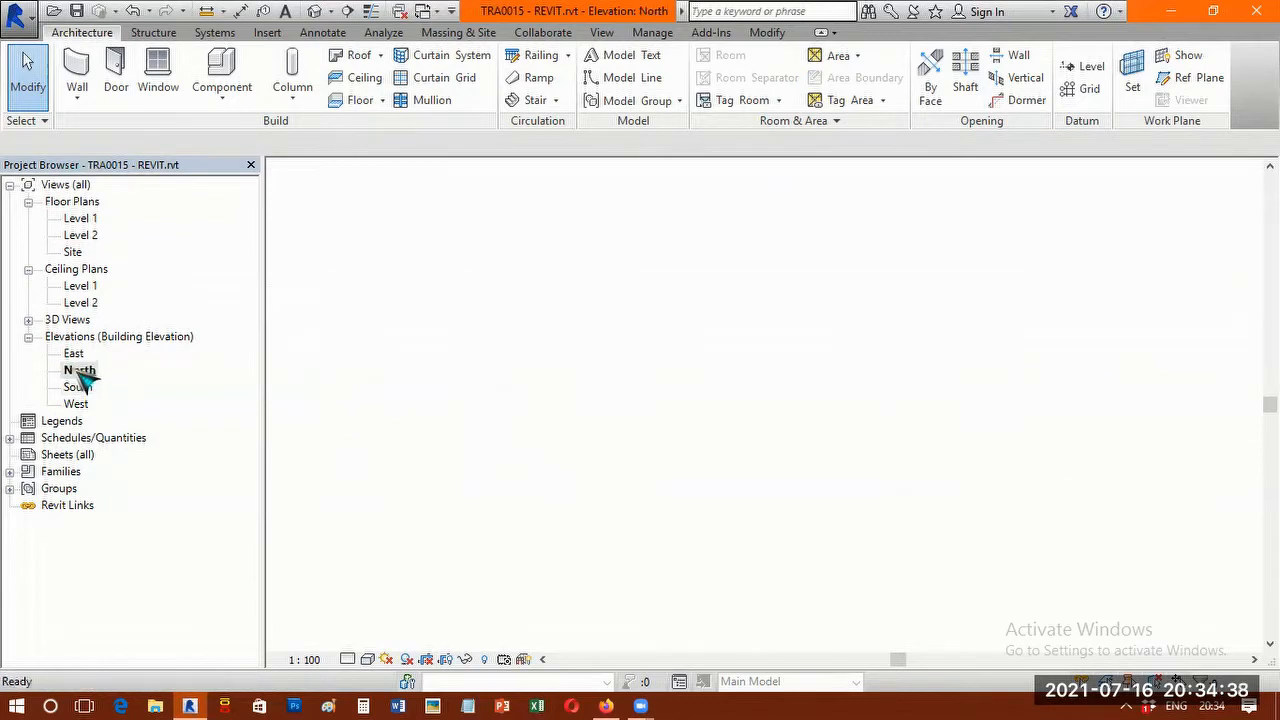
middle_drag(709, 317, 663, 223)
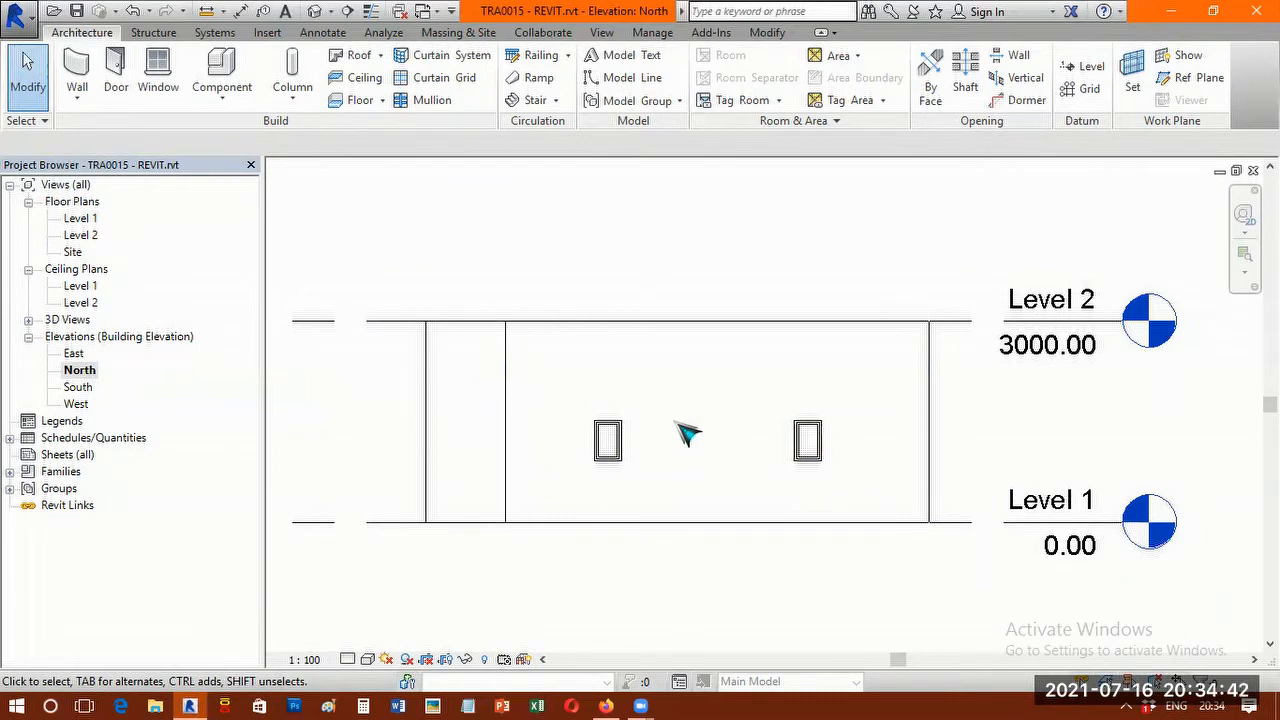
double_click(80, 404)
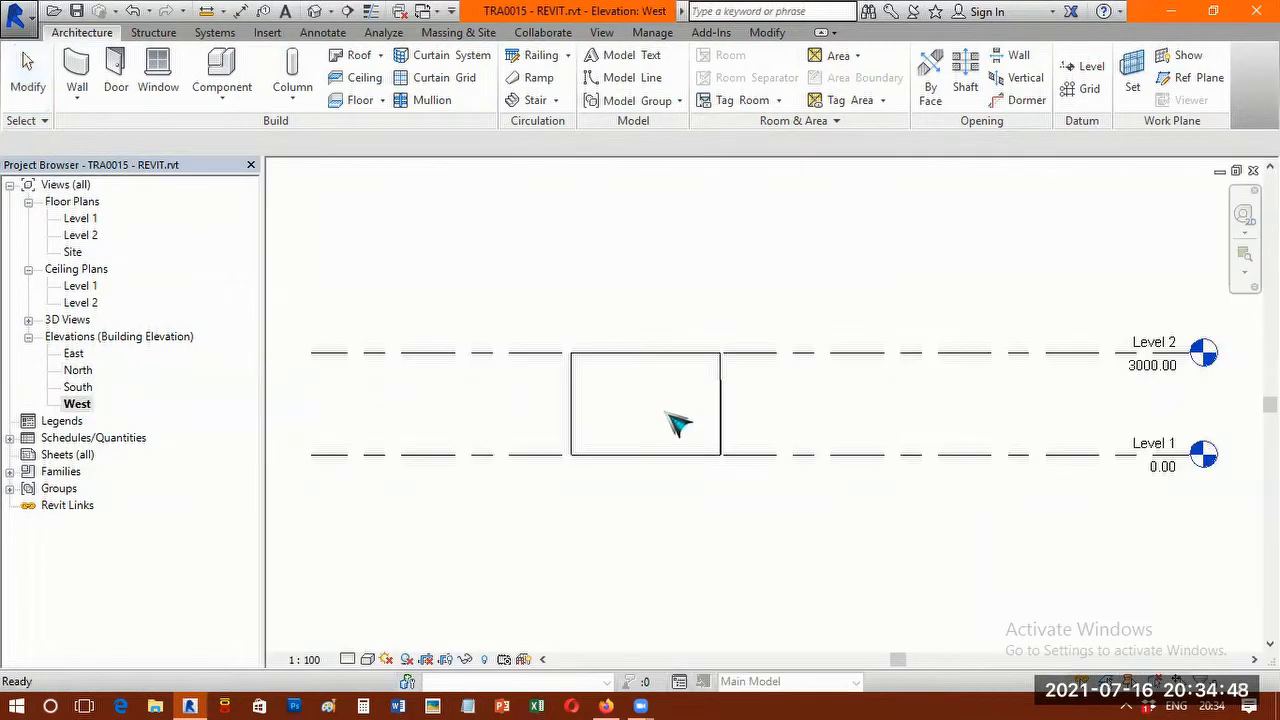
double_click(76, 355)
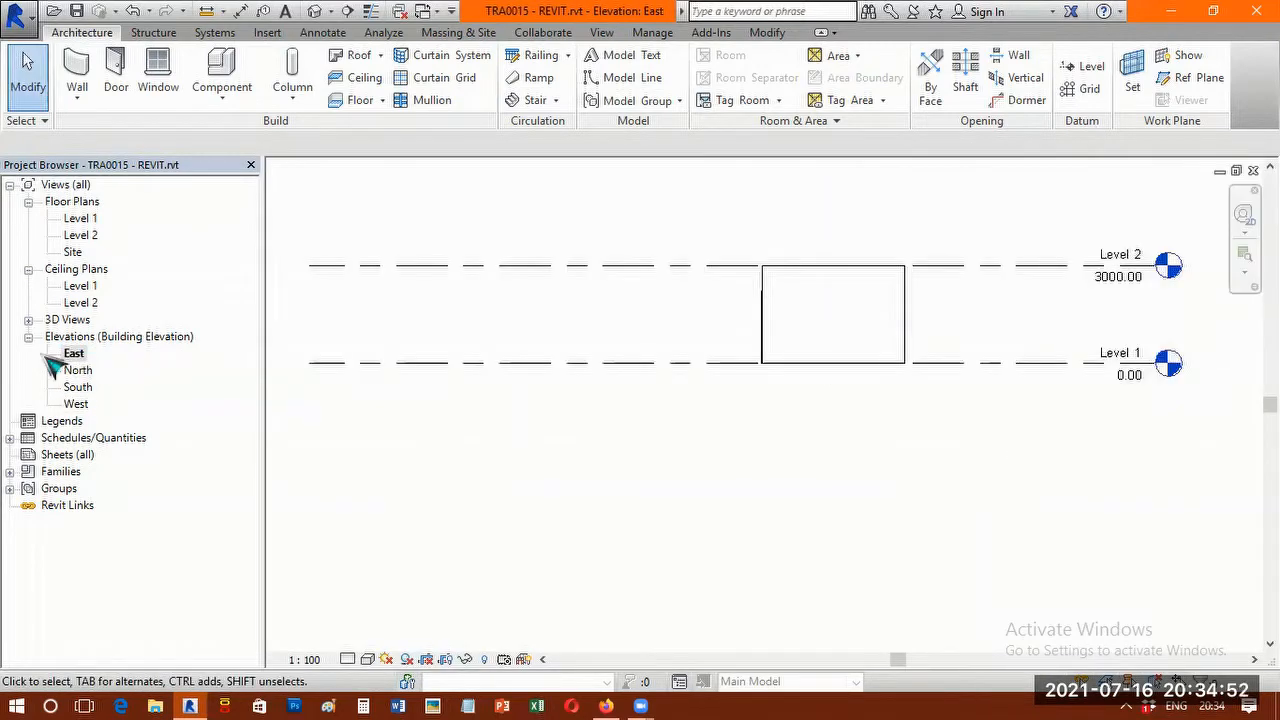
double_click(82, 371)
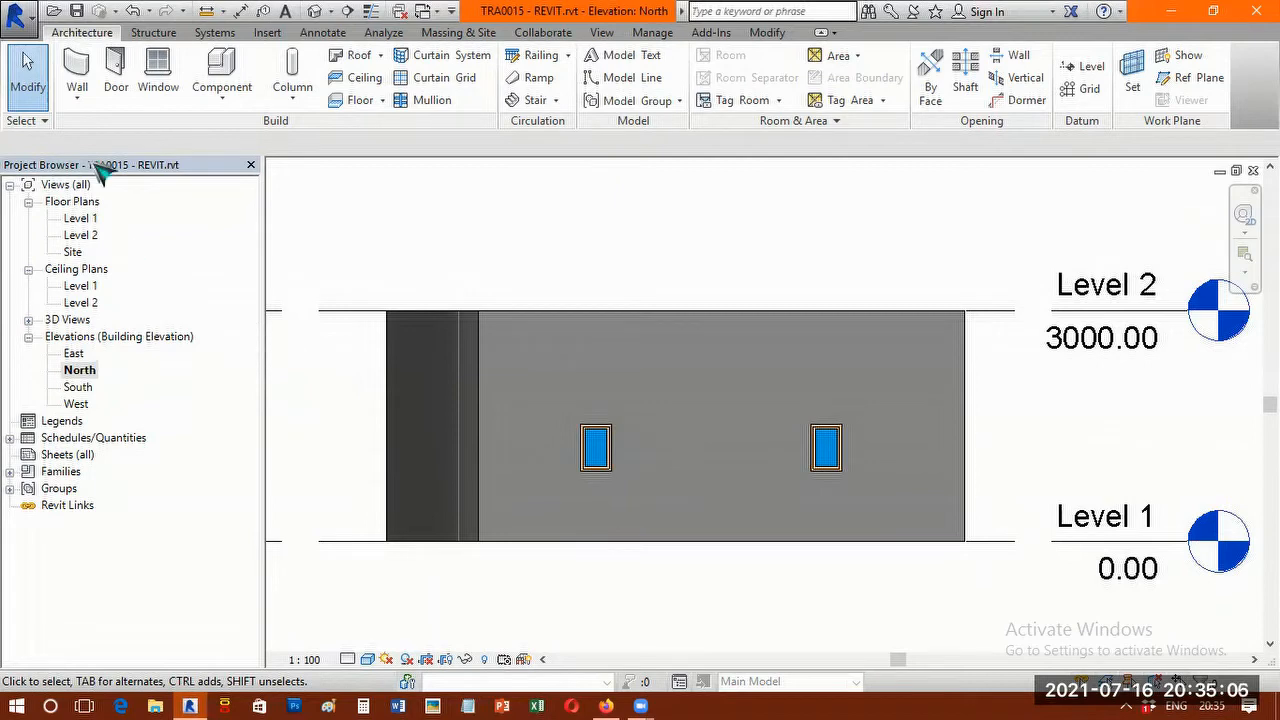
Open the Level 1 floor plan from the North elevation.
click(70, 201)
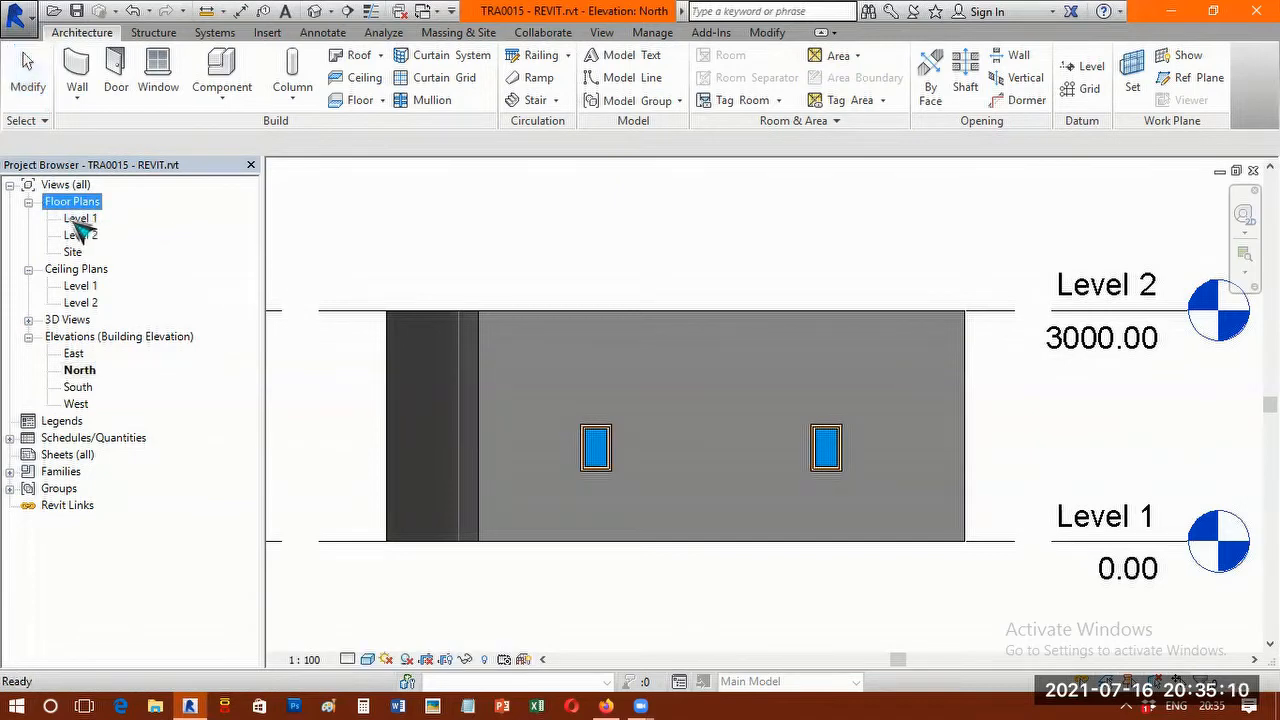
click(88, 219)
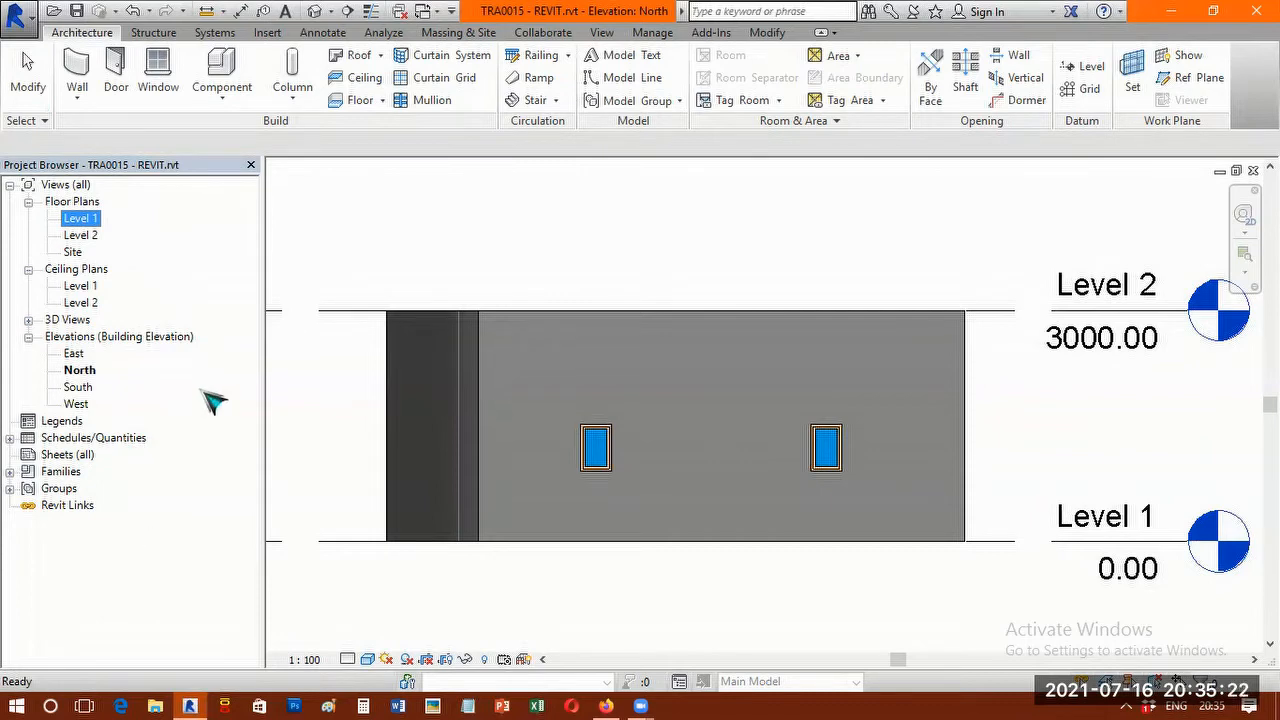
double_click(86, 220)
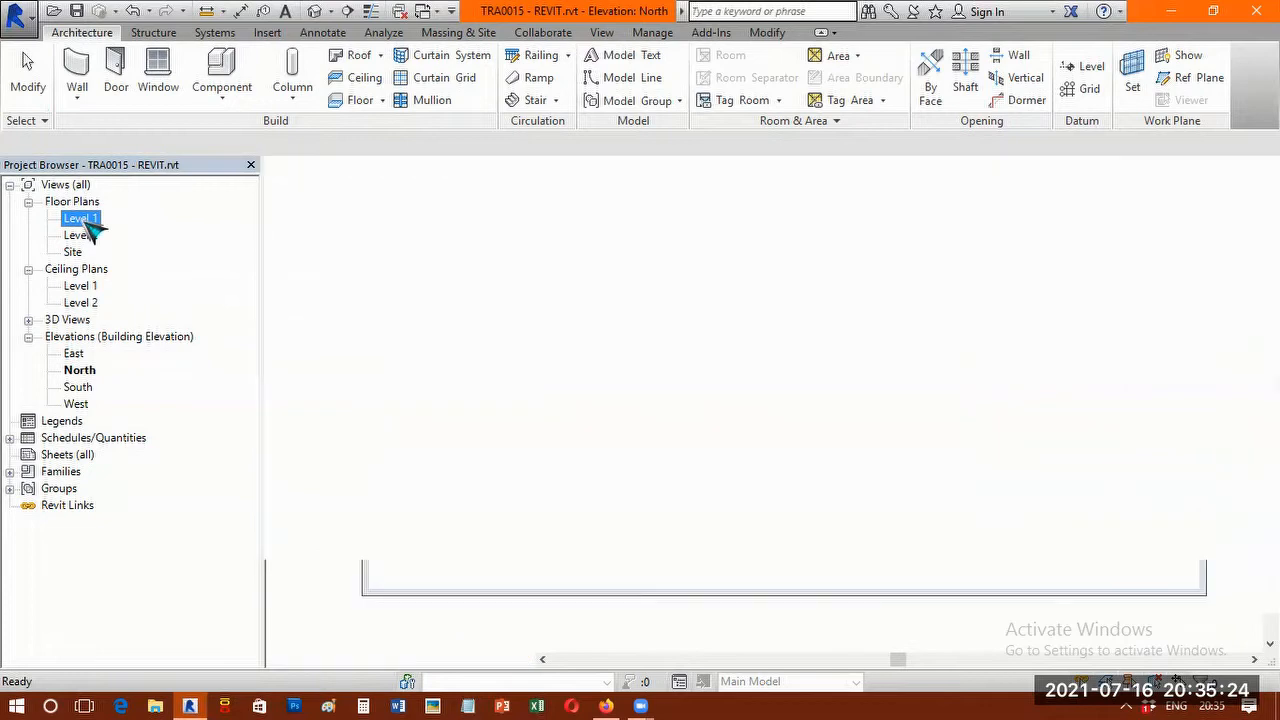
Review the North, South and East elevations again, and return to the Level 1 floor plan.
click(110, 374)
double_click(84, 369)
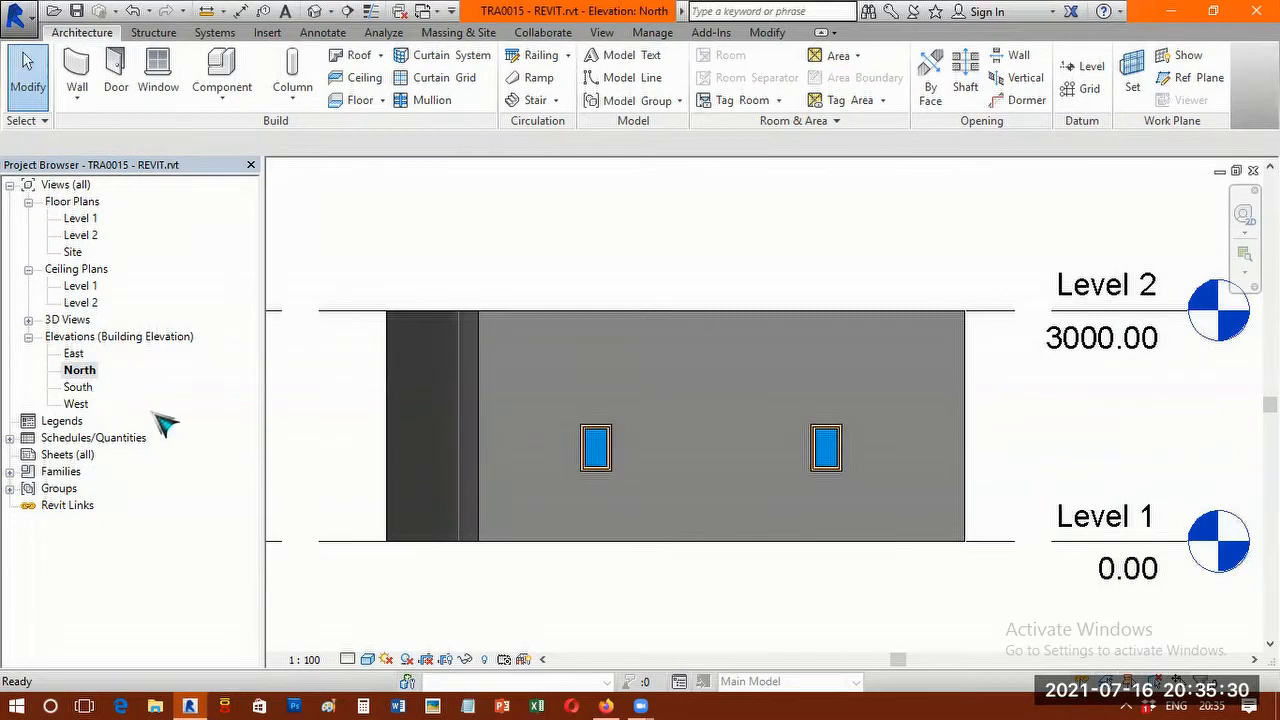
double_click(80, 387)
click(78, 404)
double_click(76, 354)
middle_drag(588, 483, 763, 405)
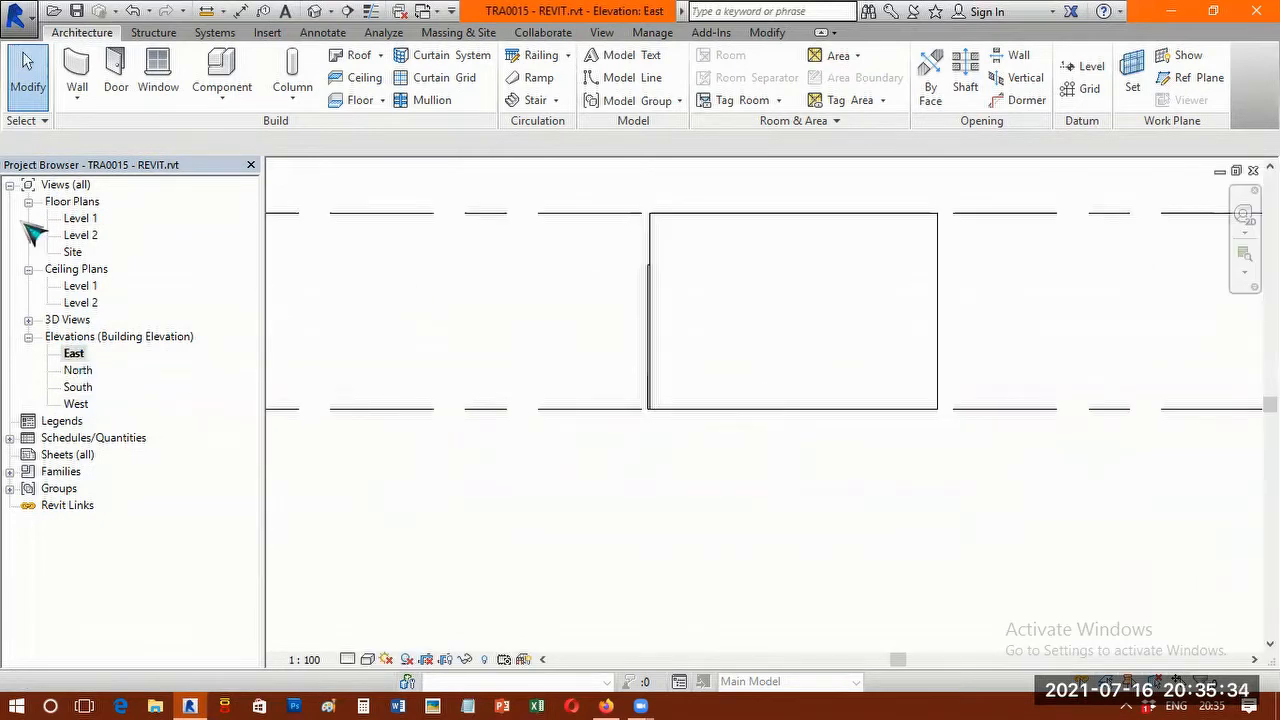
double_click(86, 219)
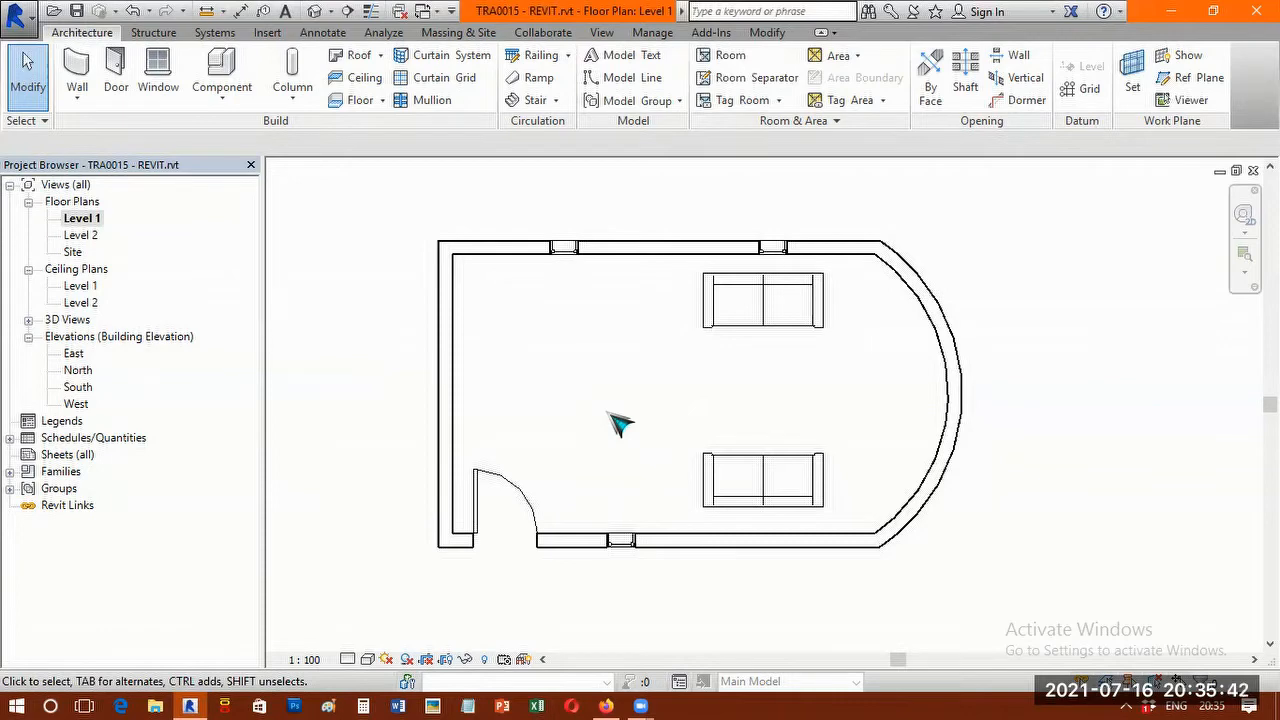
Open the default 3D view and examine the room's exterior and interior from several angles.
scroll(645, 397, up, 1)
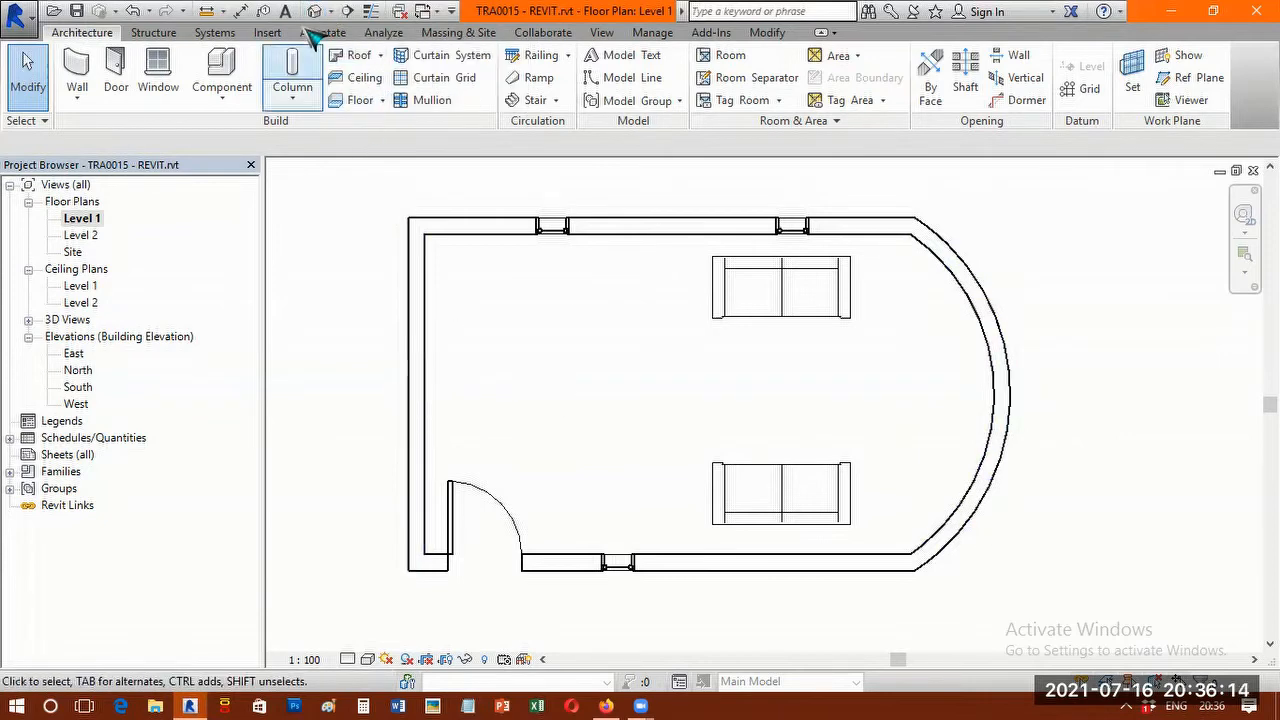
click(602, 33)
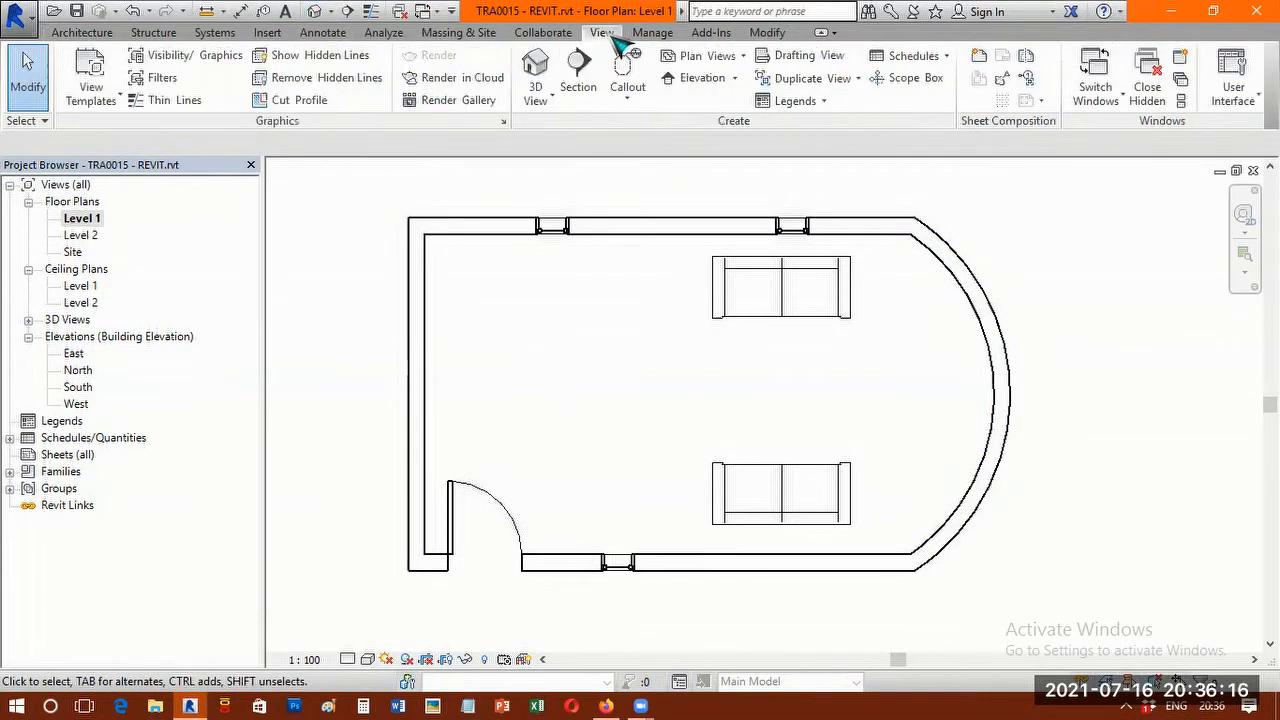
click(547, 63)
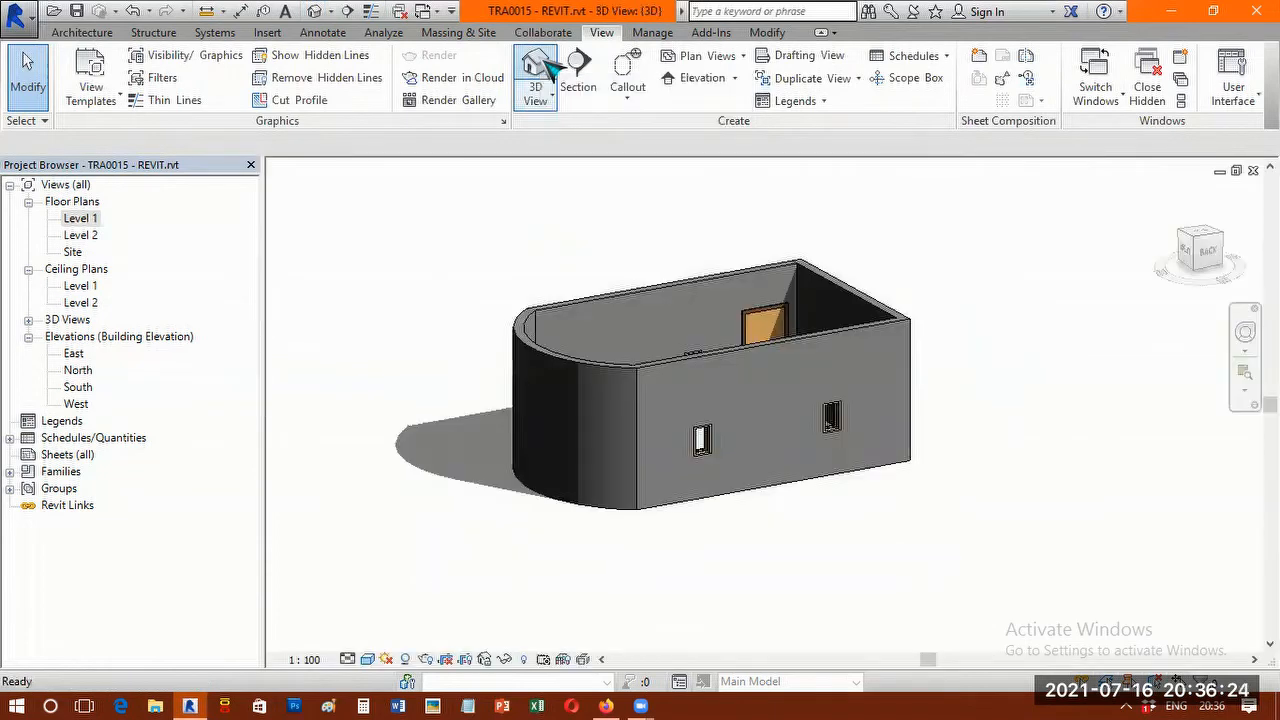
shift+middle_drag(702, 398, 749, 331)
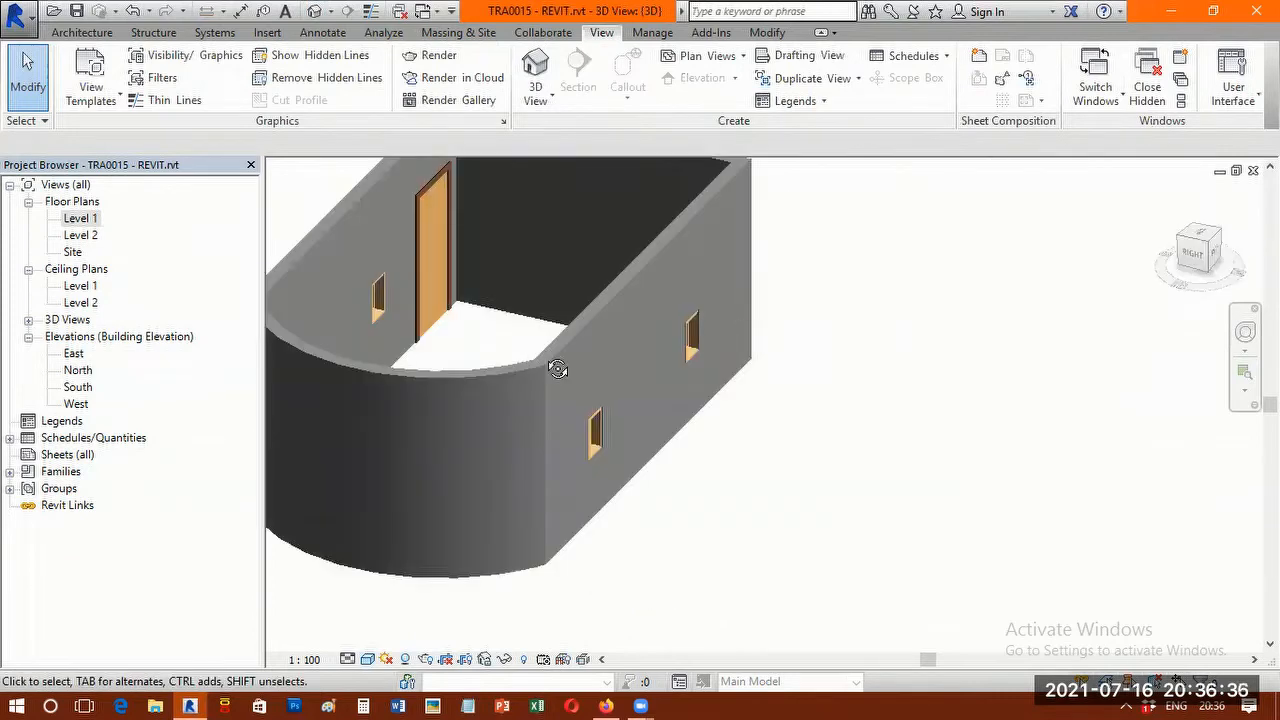
scroll(560, 366, down, 5)
shift+middle_drag(801, 367, 543, 368)
scroll(578, 347, up, 4)
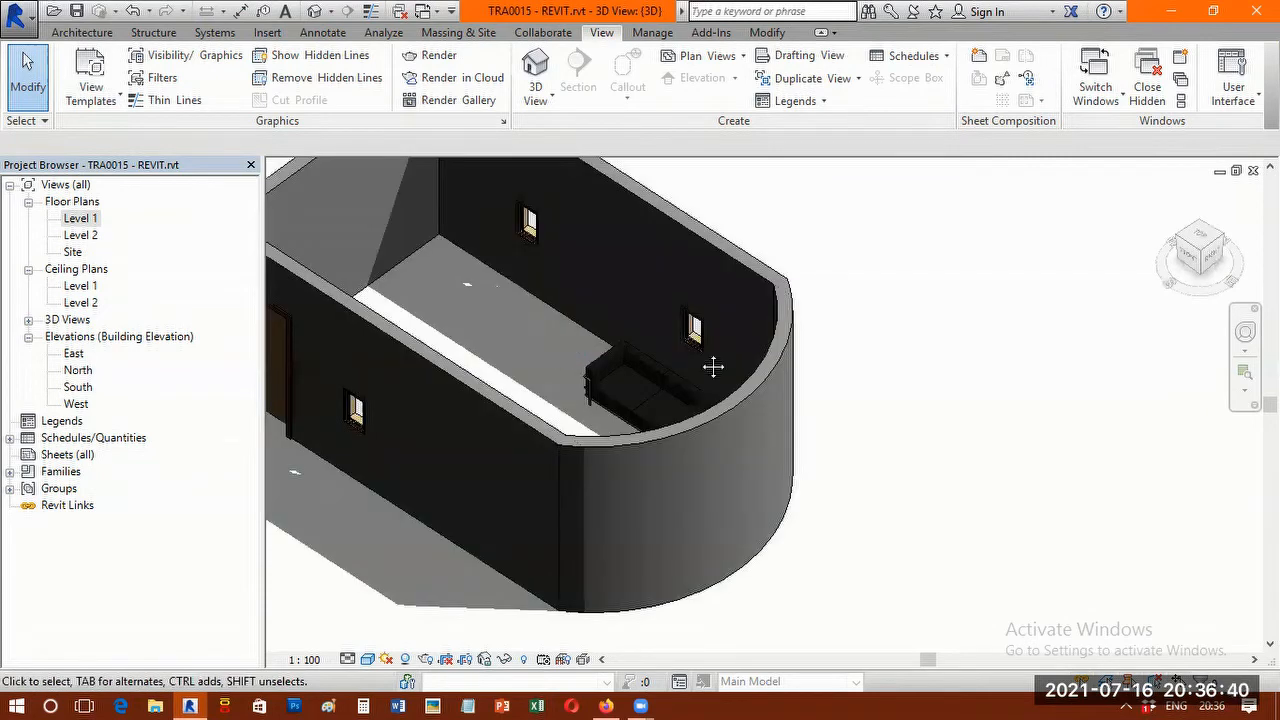
scroll(612, 362, down, 2)
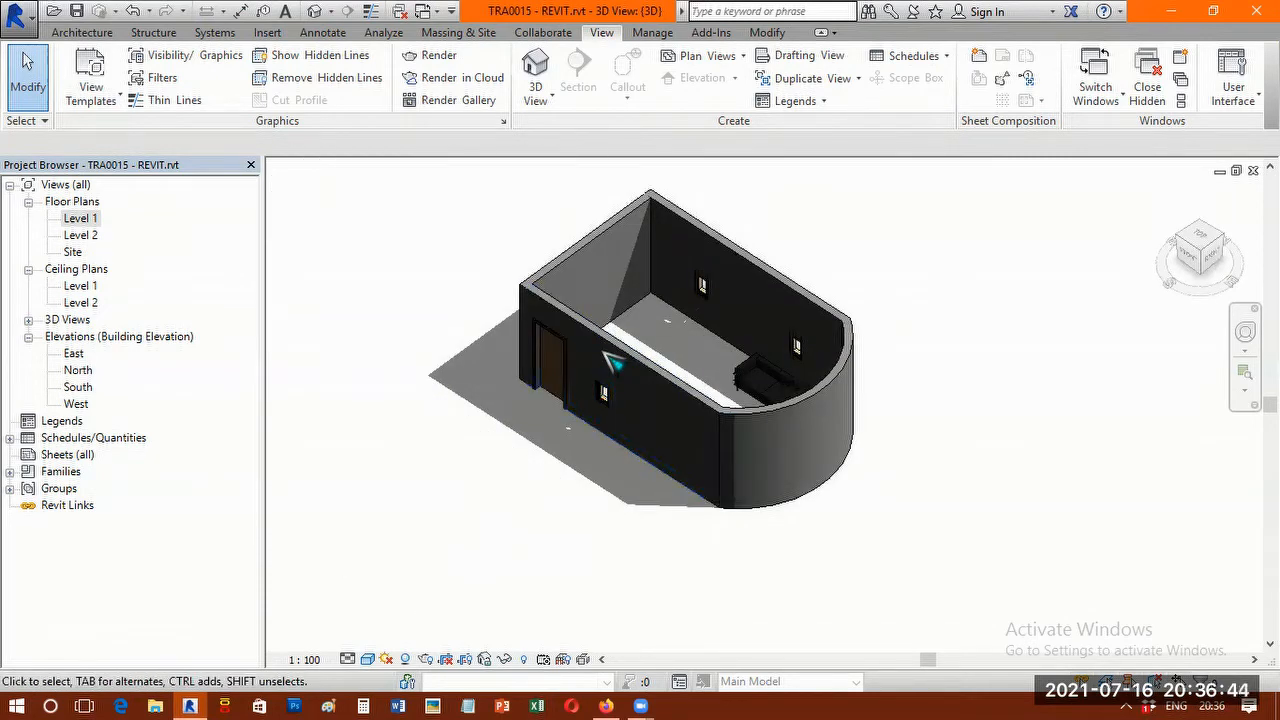
shift+middle_drag(674, 429, 677, 363)
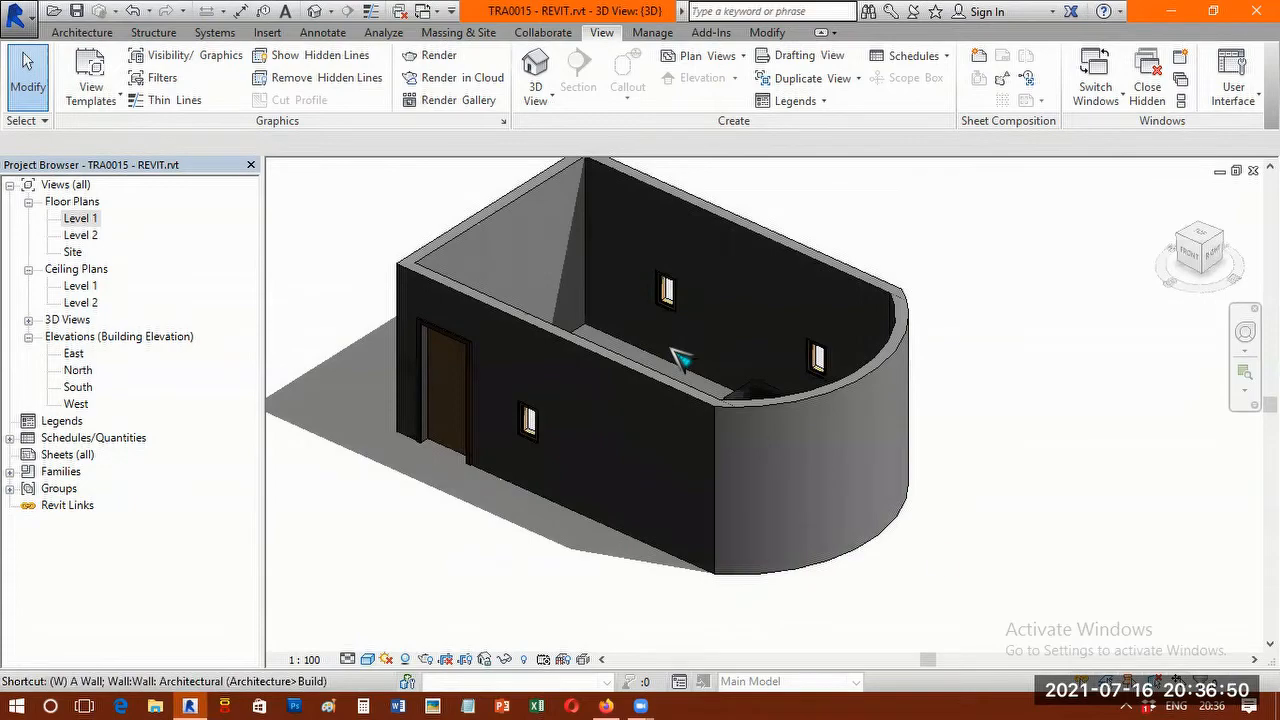
Display the 3D view in the Wireframe visual style and examine the sofas and openings through the walls.
key(w)
key(f)
scroll(760, 526, up, 2)
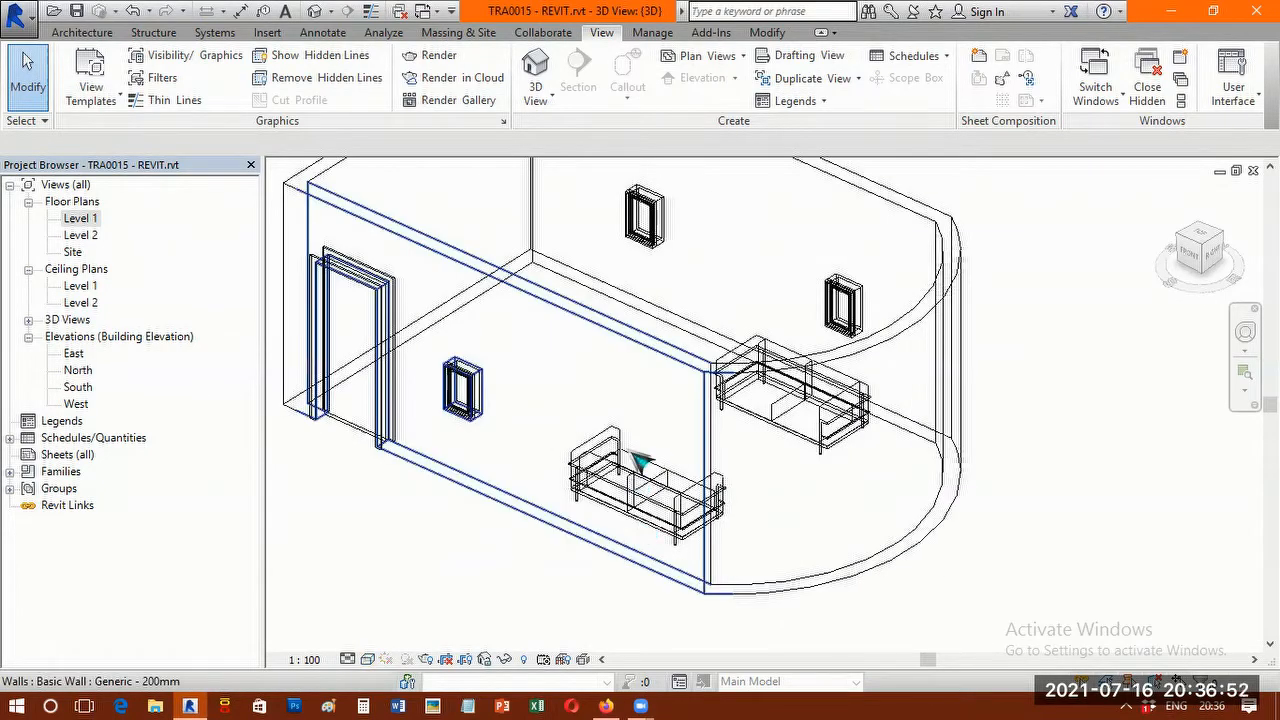
scroll(700, 440, up, 2)
scroll(371, 383, down, 1)
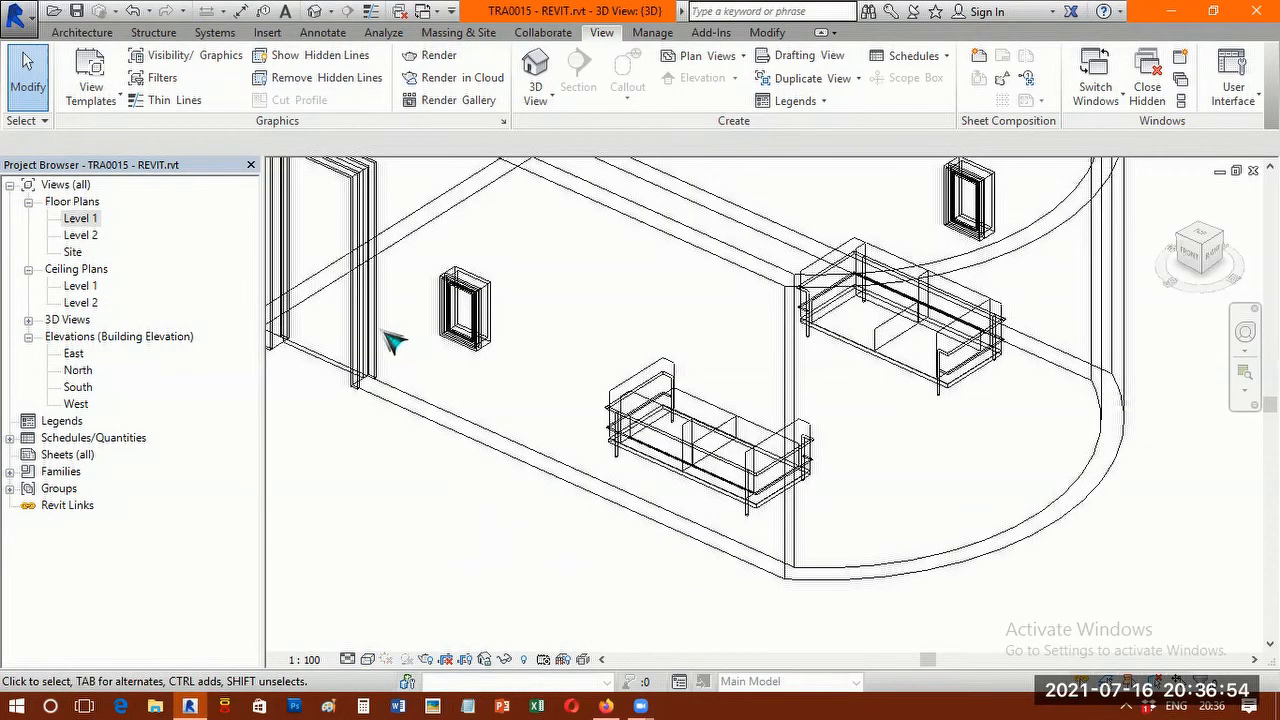
scroll(420, 344, up, 1)
scroll(560, 370, down, 2)
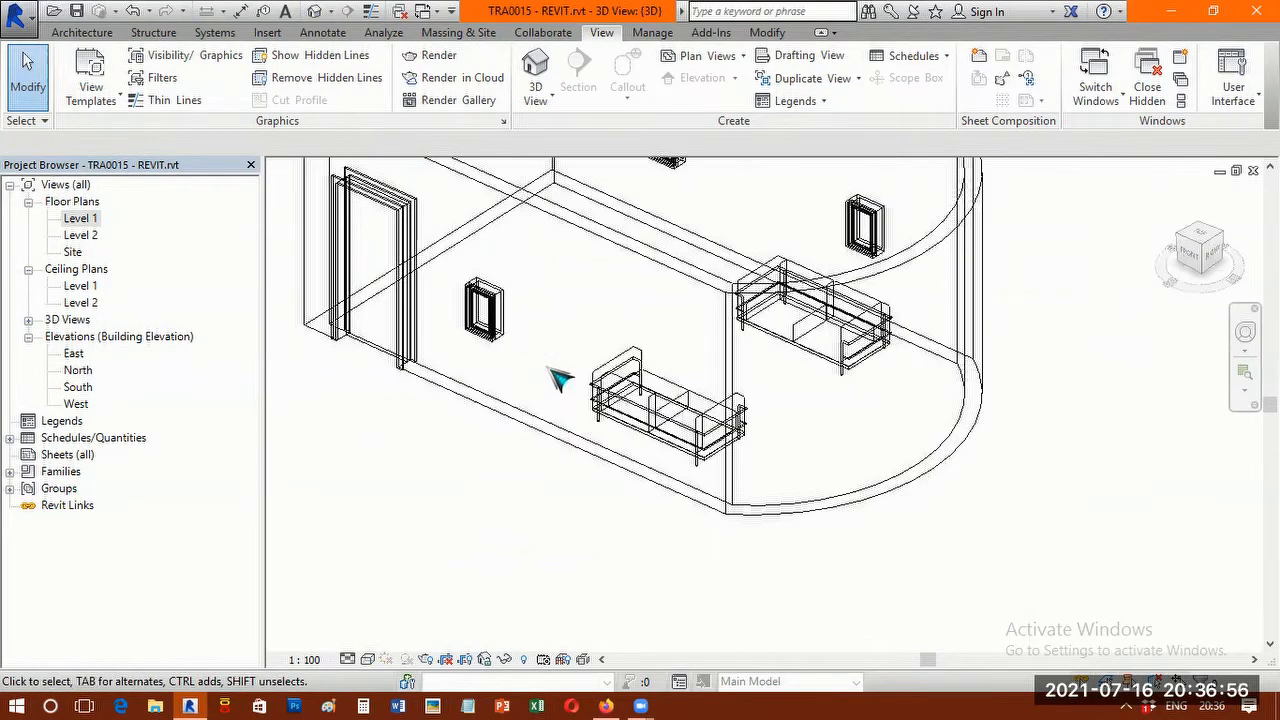
Switch the 3D view's visual style to Shaded, Hidden Line and back to Shaded to compare them.
key(s)
key(d)
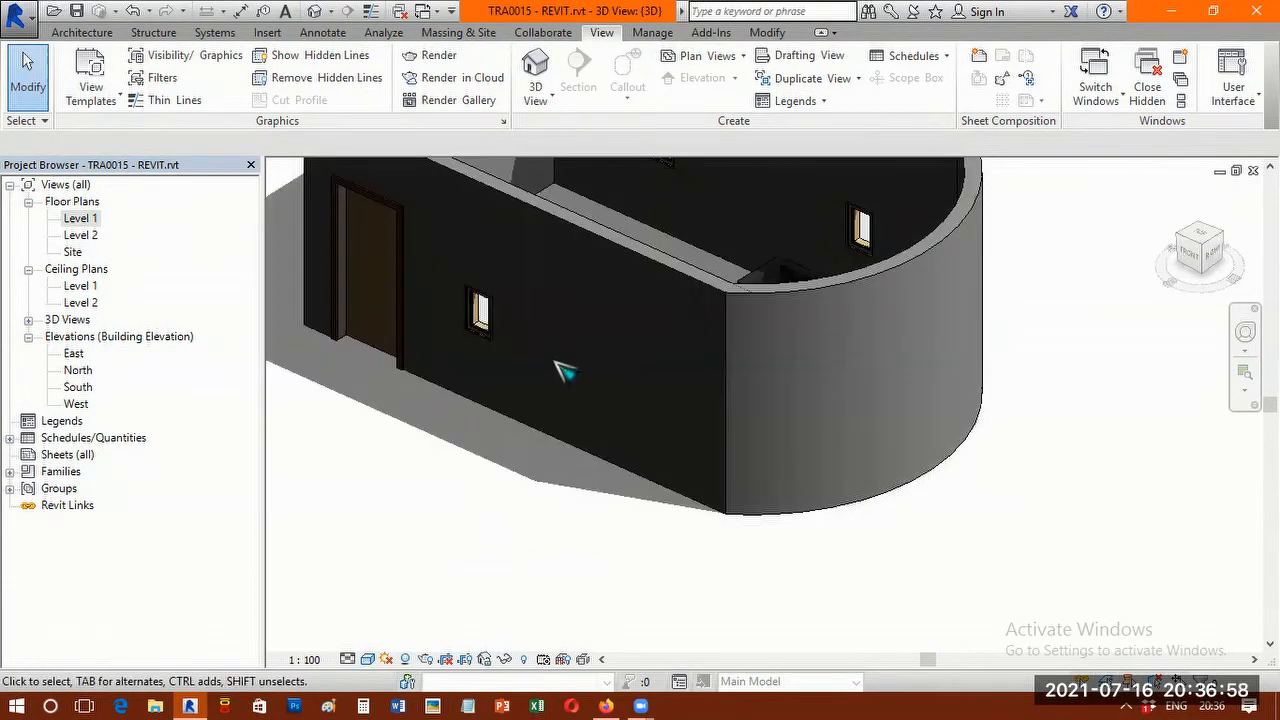
key(h)
key(l)
scroll(700, 370, down, 2)
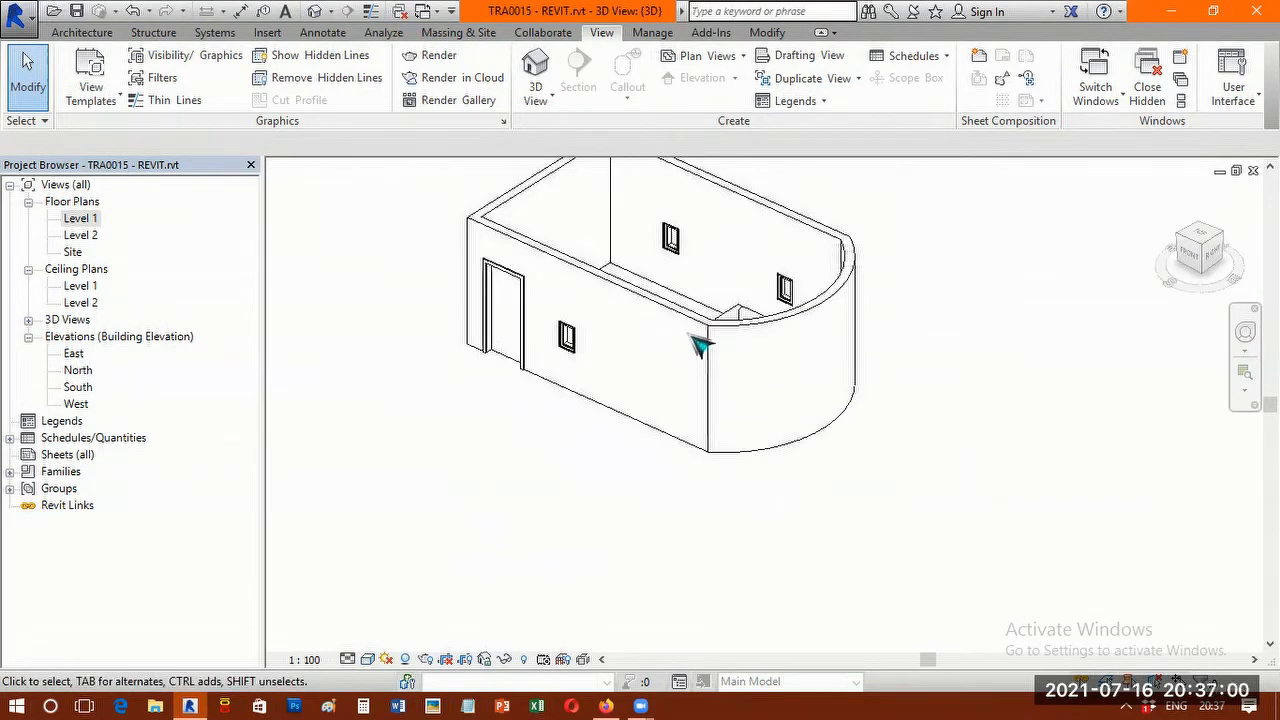
scroll(697, 343, up, 1)
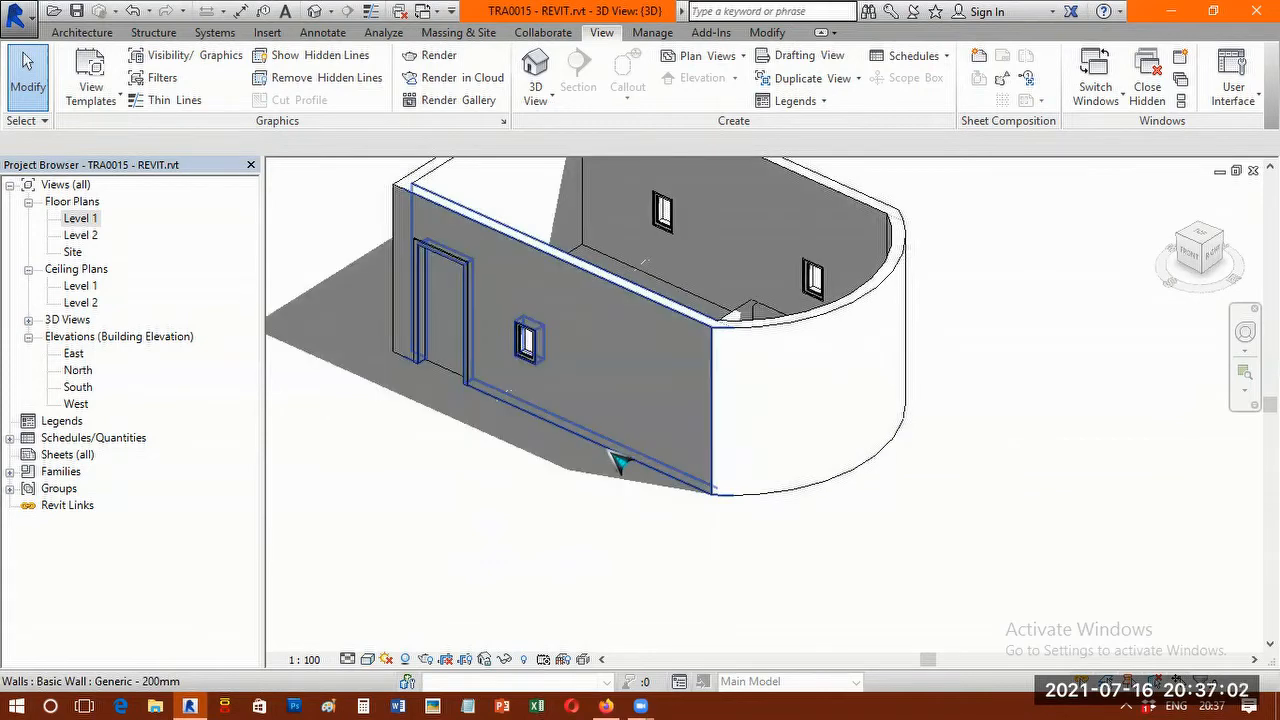
key(s)
key(d)
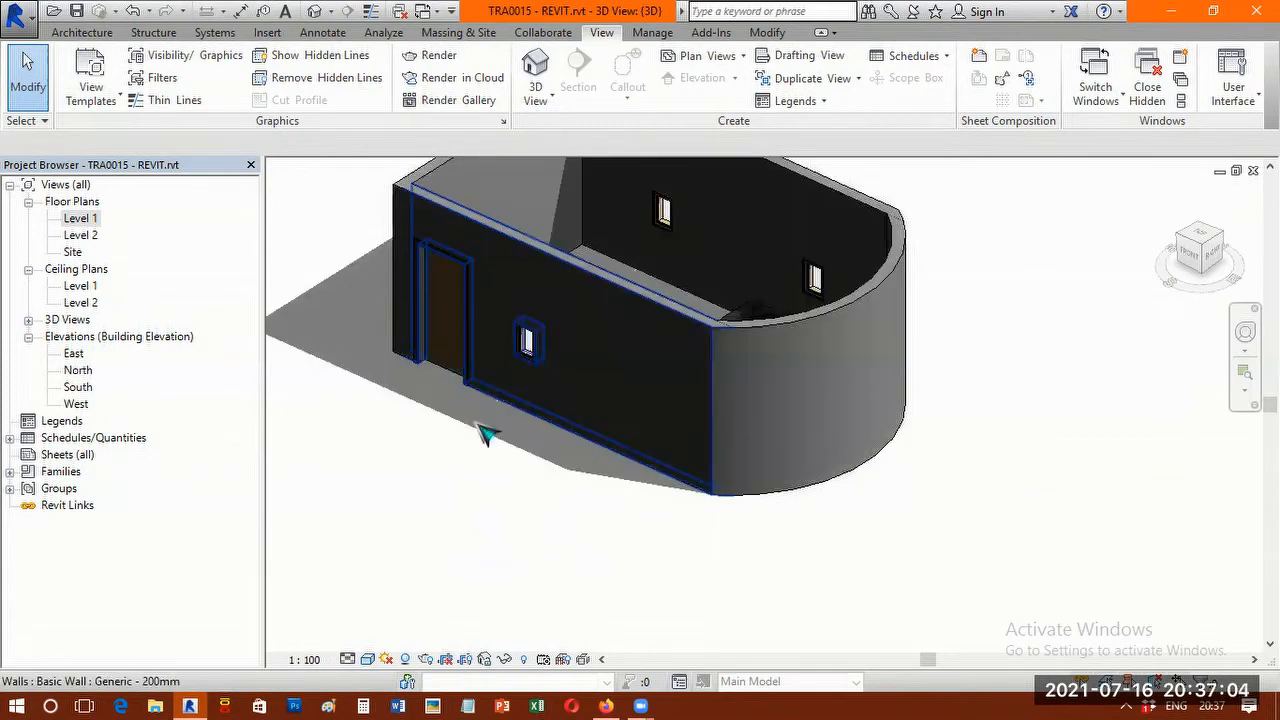
Turn the 3D view's shadows off and back on to compare the room's appearance.
middle_drag(440, 390, 526, 458)
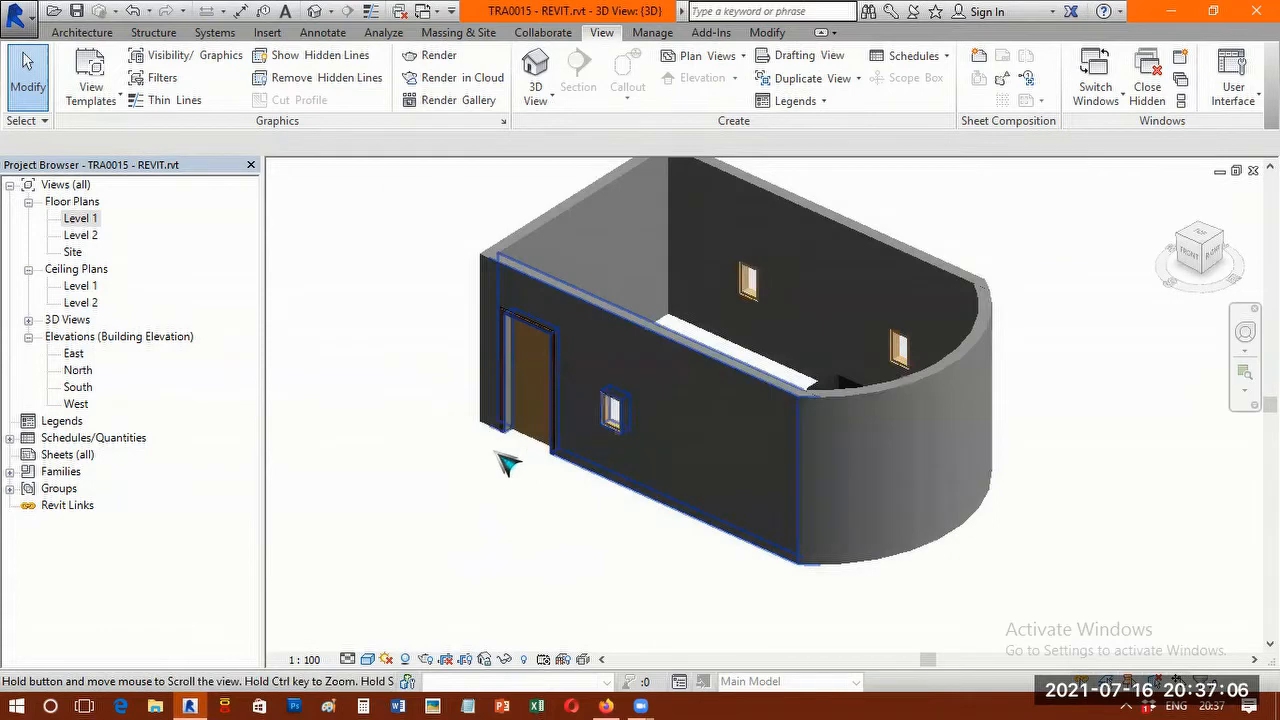
scroll(497, 453, up, 1)
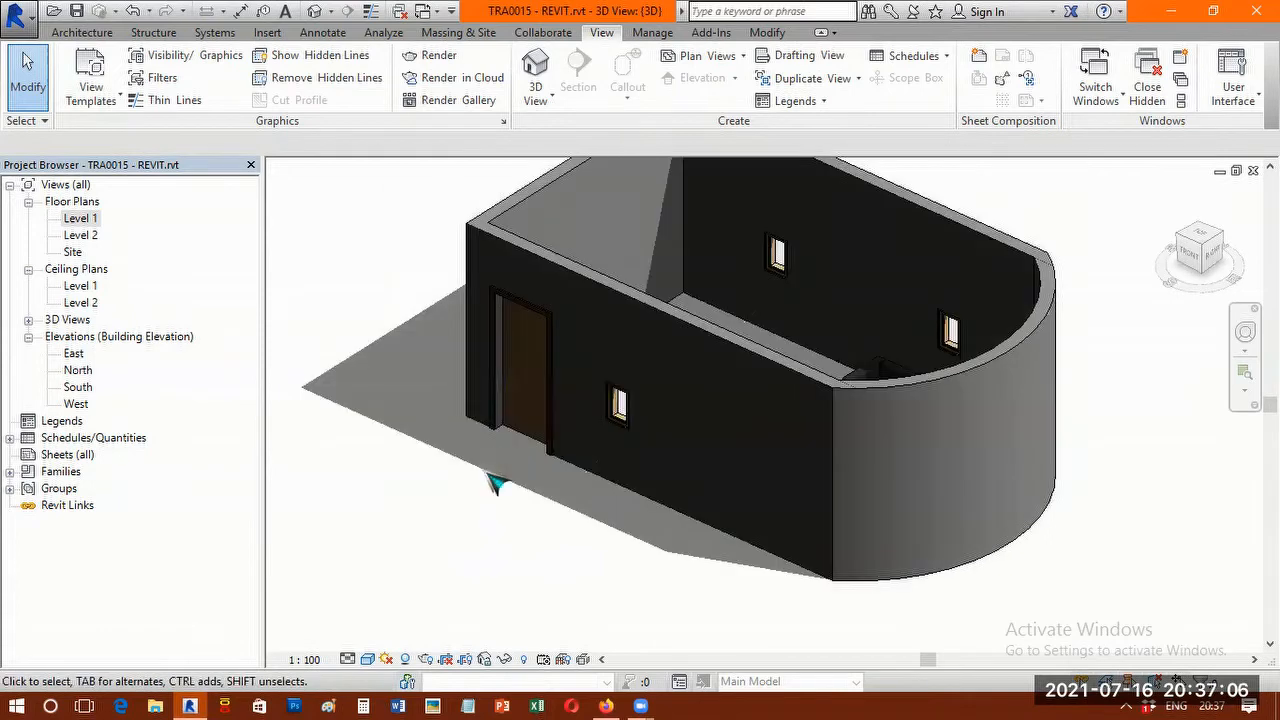
click(406, 660)
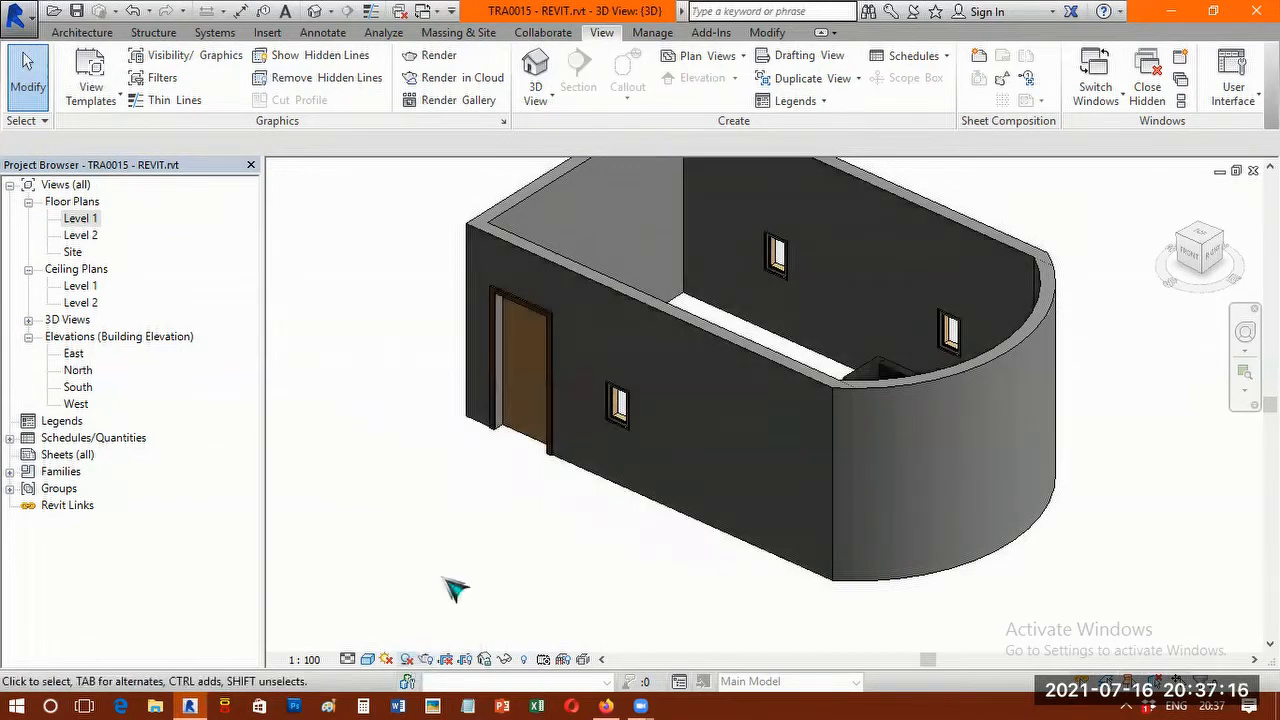
click(406, 660)
click(408, 656)
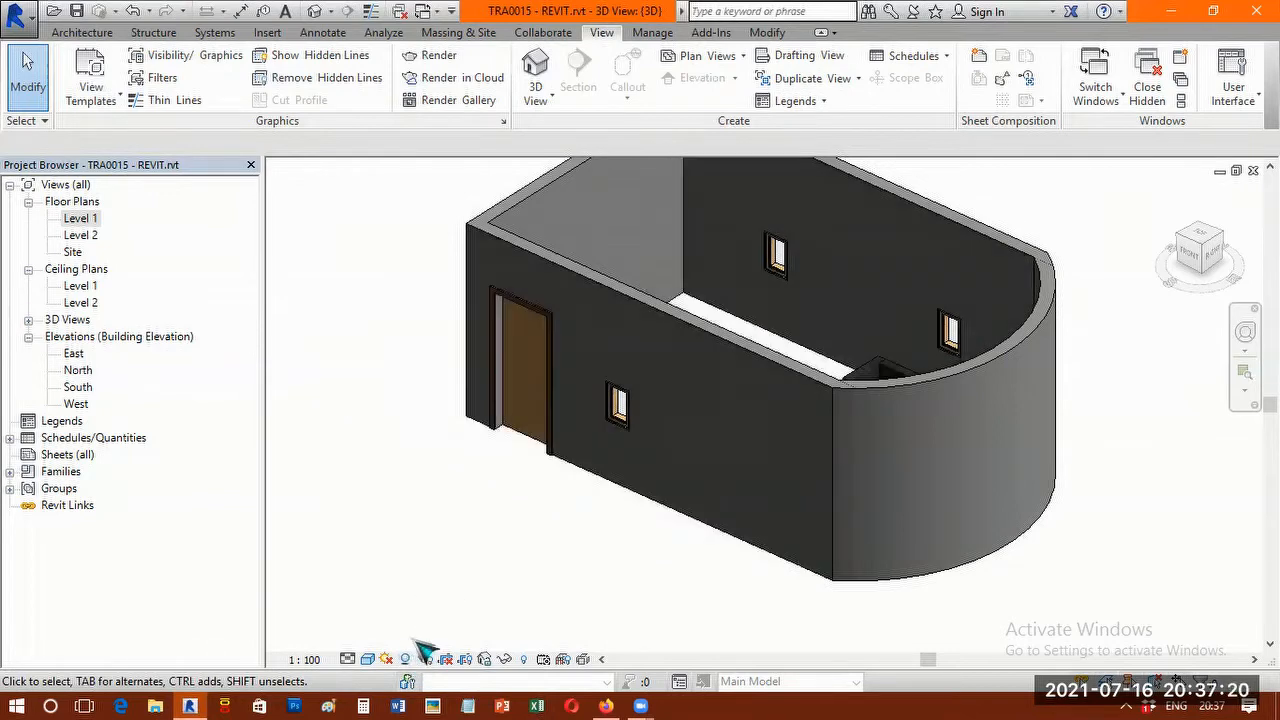
scroll(640, 443, down, 2)
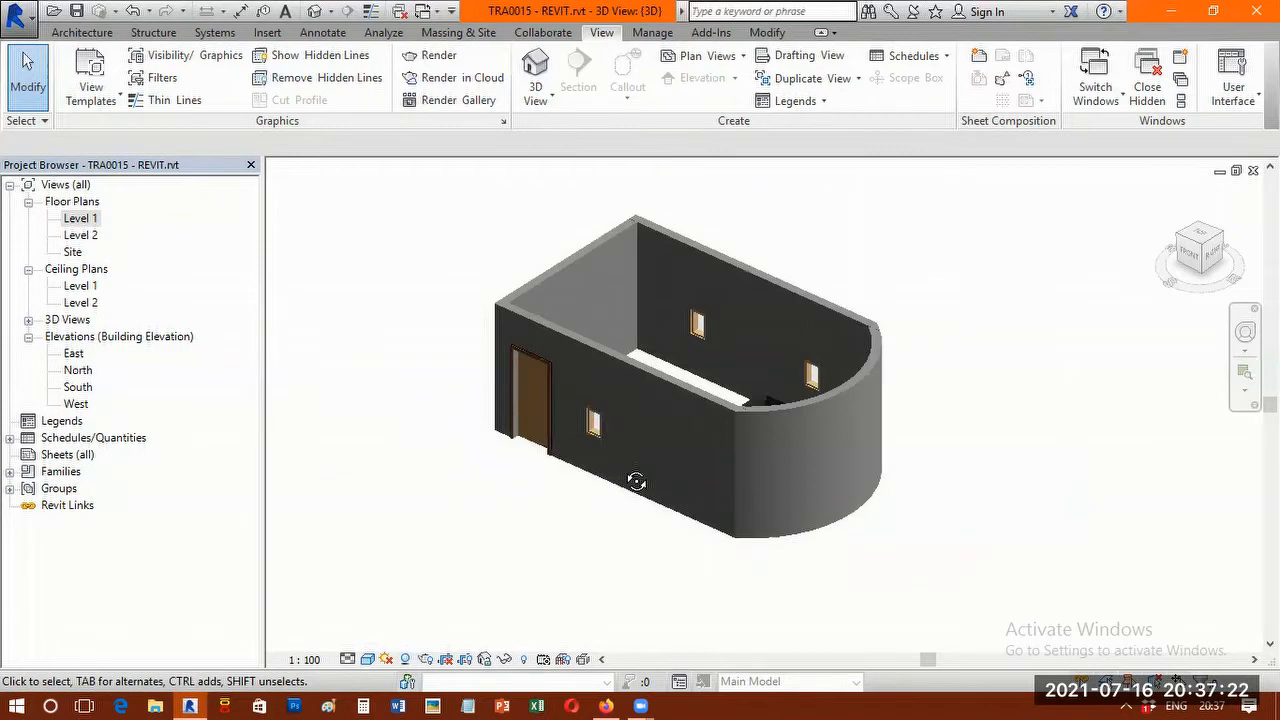
shift+middle_drag(636, 482, 632, 447)
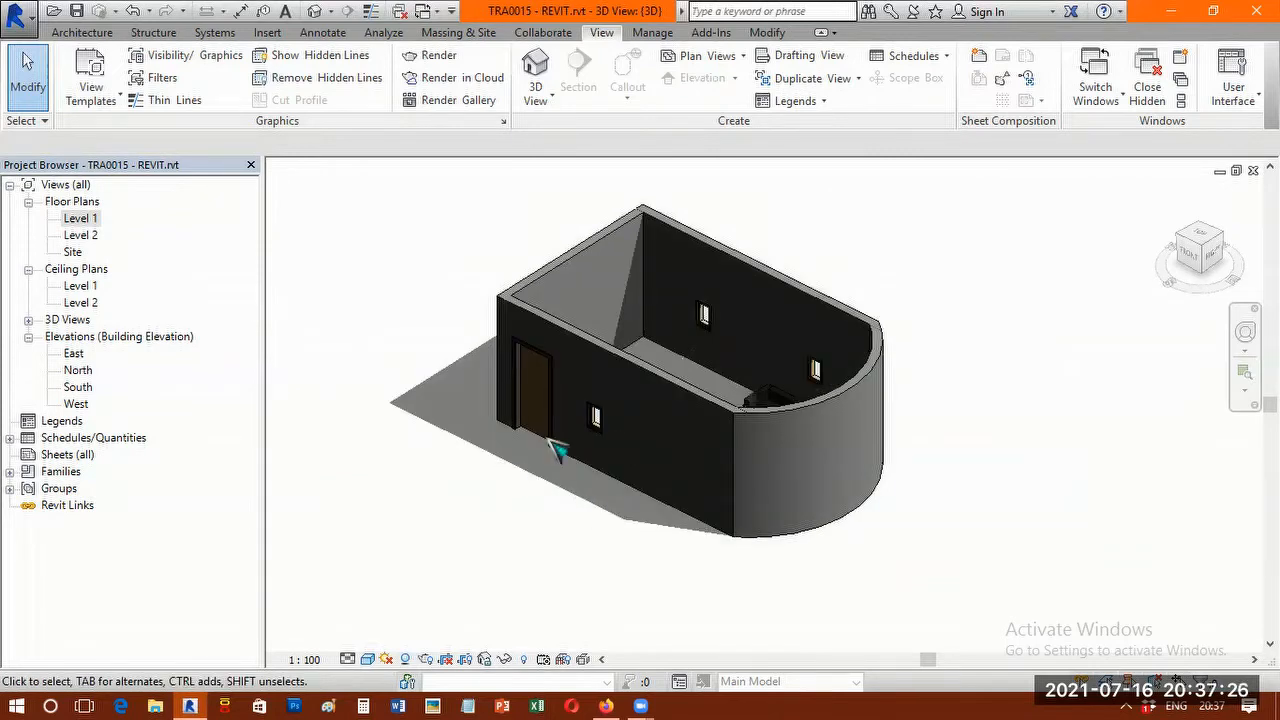
middle_drag(476, 445, 403, 435)
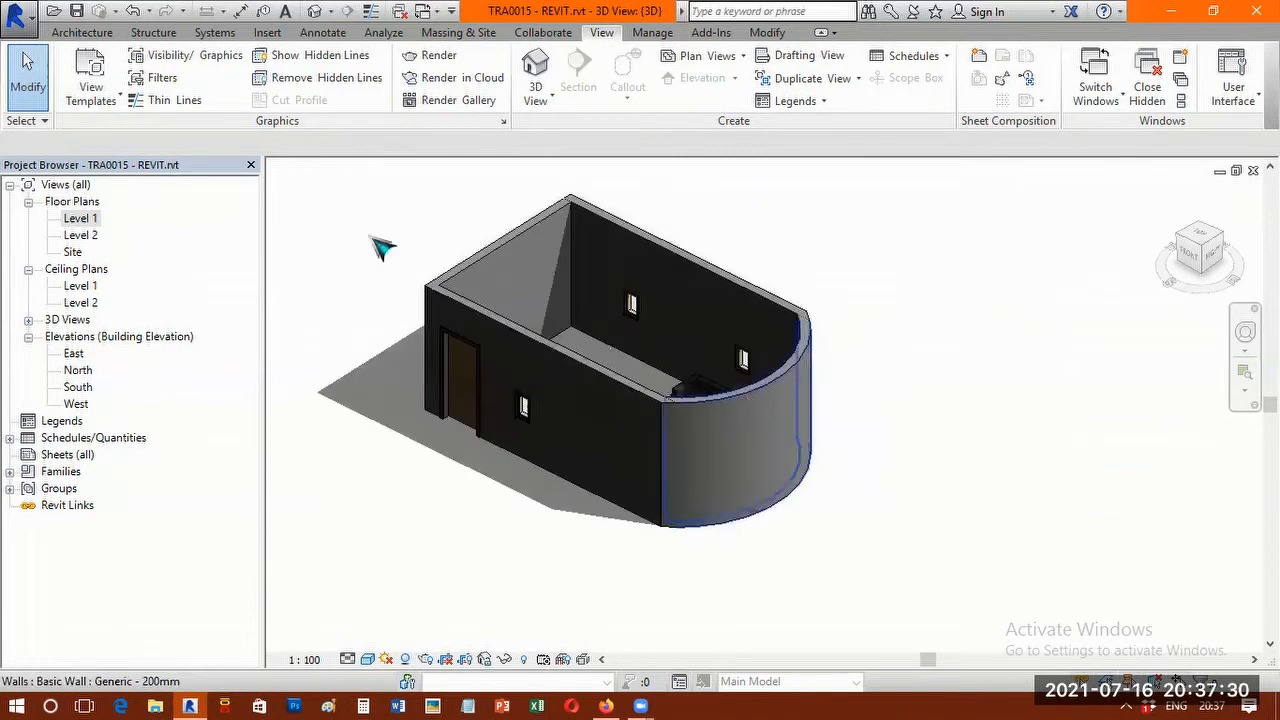
Select the arc east wall in the 3D view and open its properties.
scroll(390, 255, up, 2)
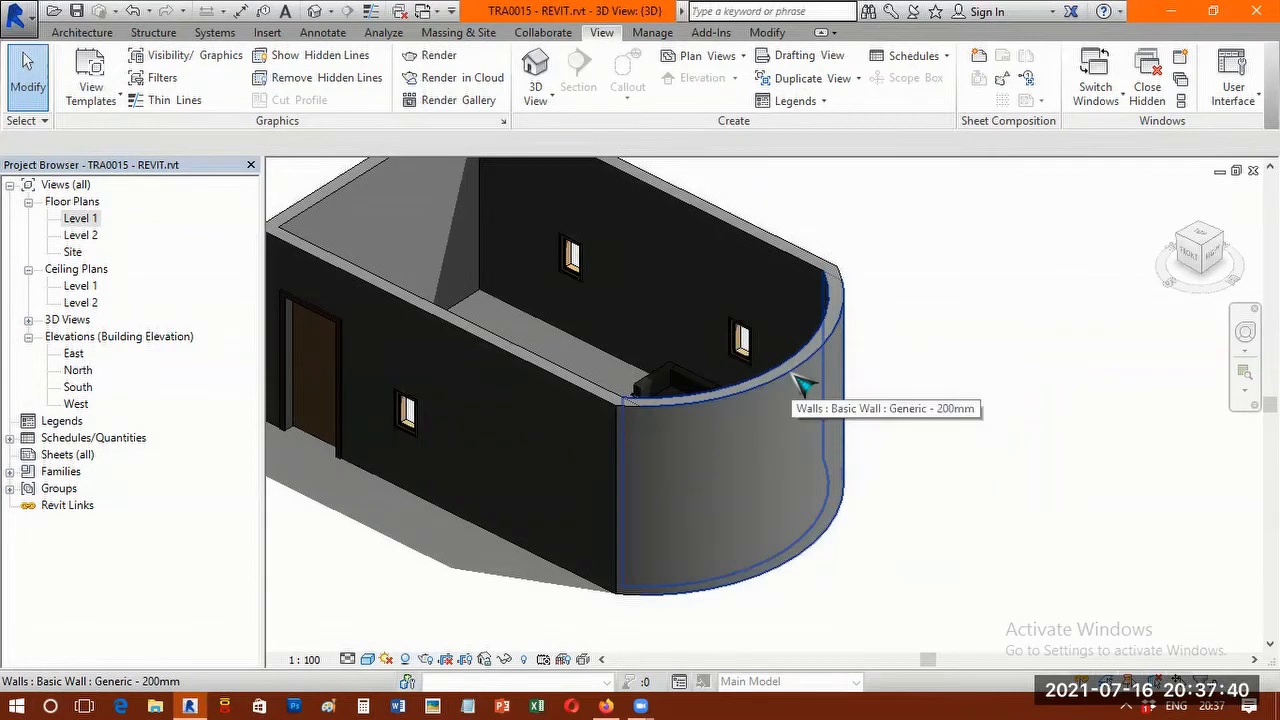
scroll(797, 377, down, 1)
click(82, 33)
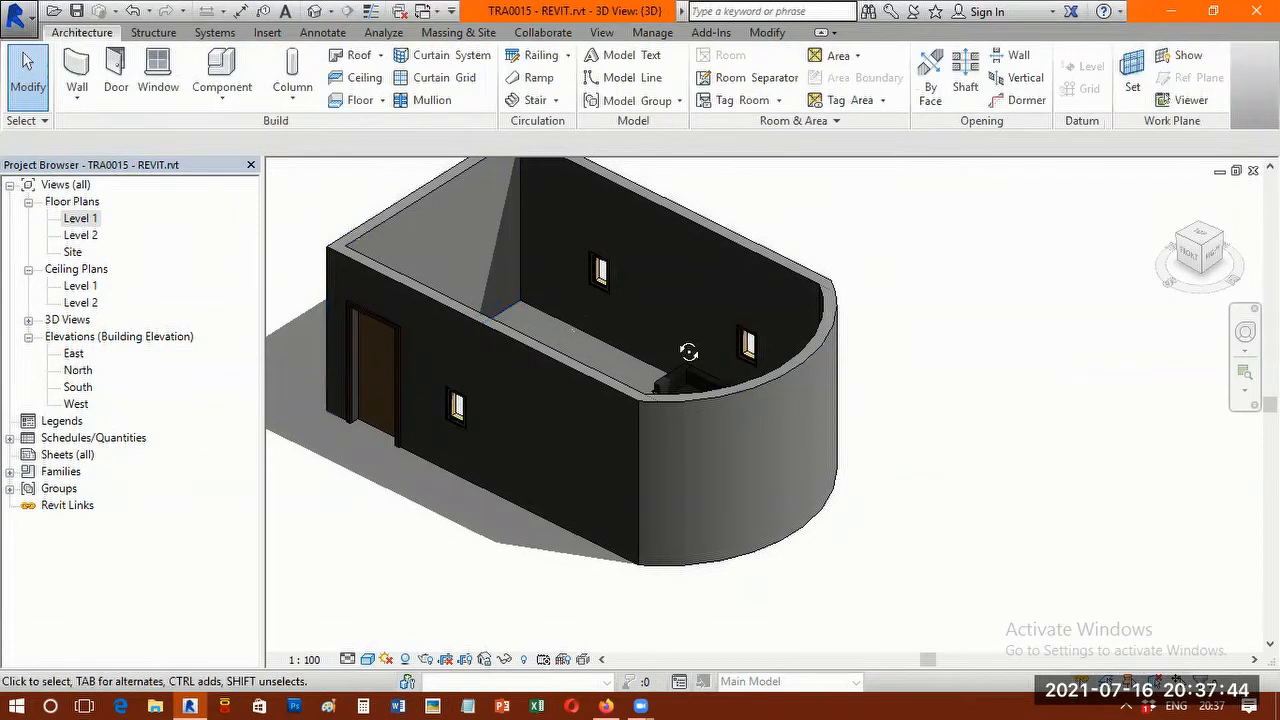
shift+middle_drag(688, 352, 682, 354)
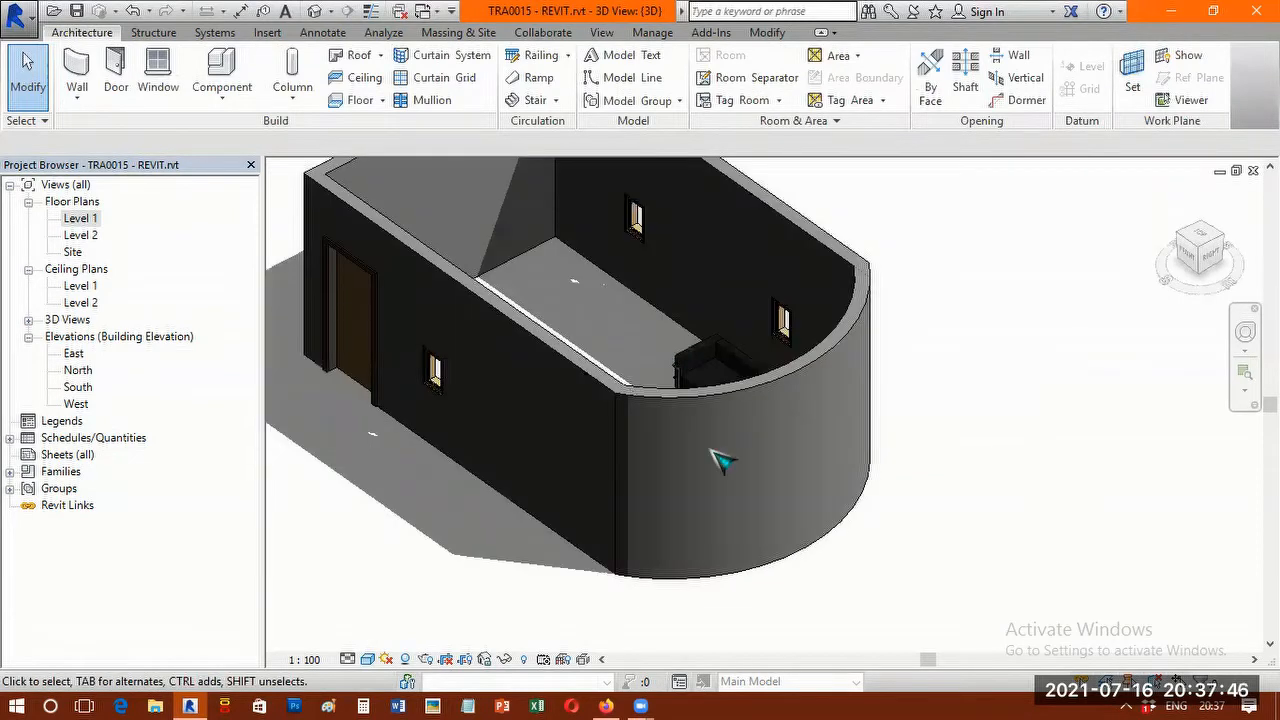
shift+middle_drag(723, 457, 840, 408)
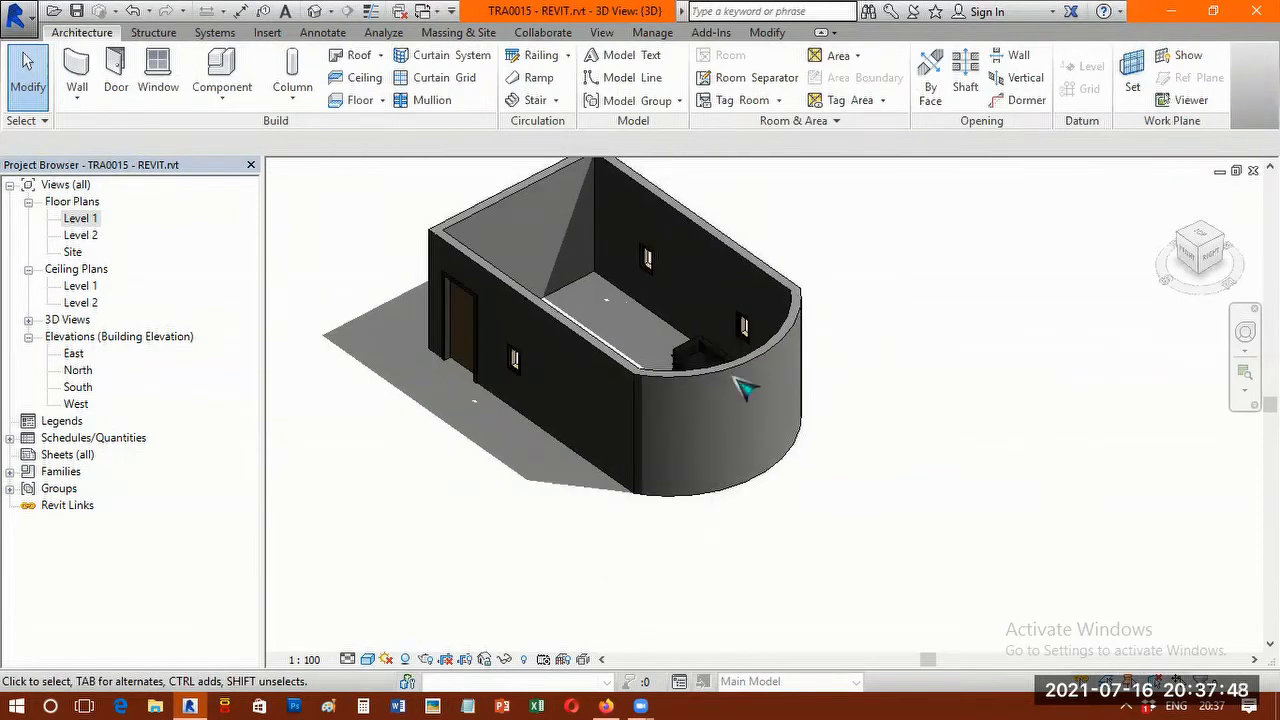
scroll(740, 383, up, 2)
scroll(790, 392, up, 2)
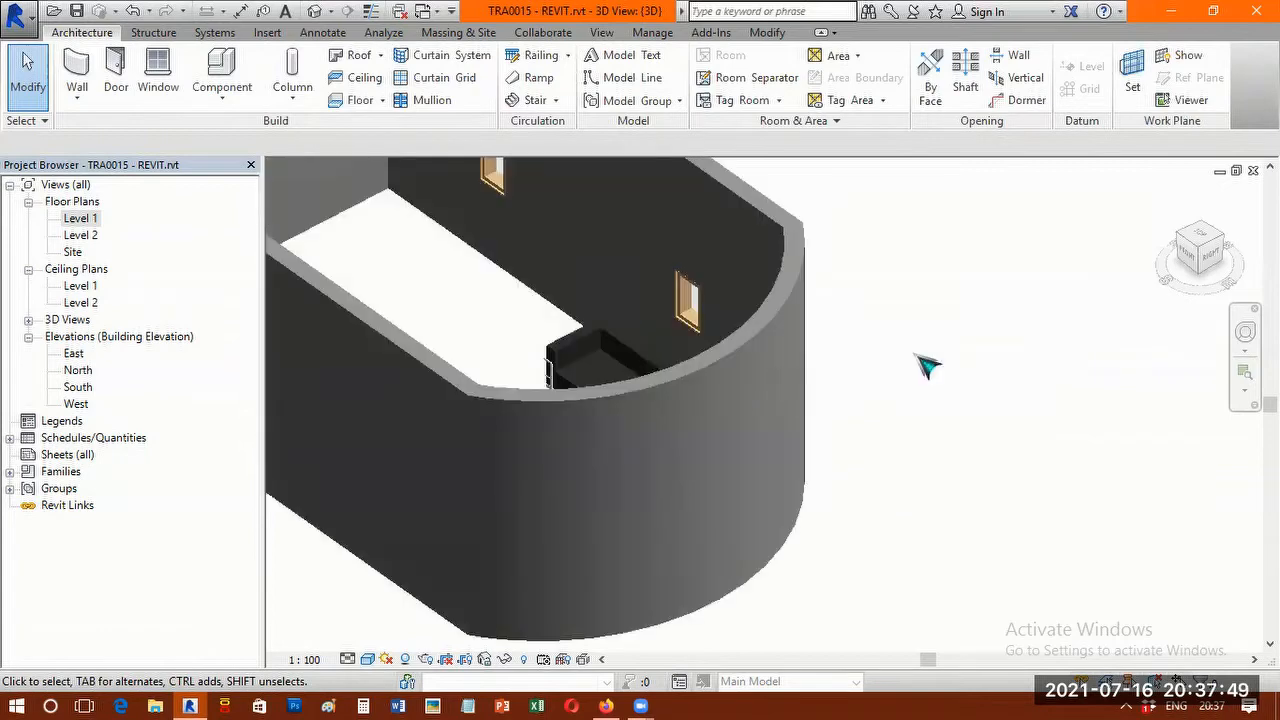
click(733, 370)
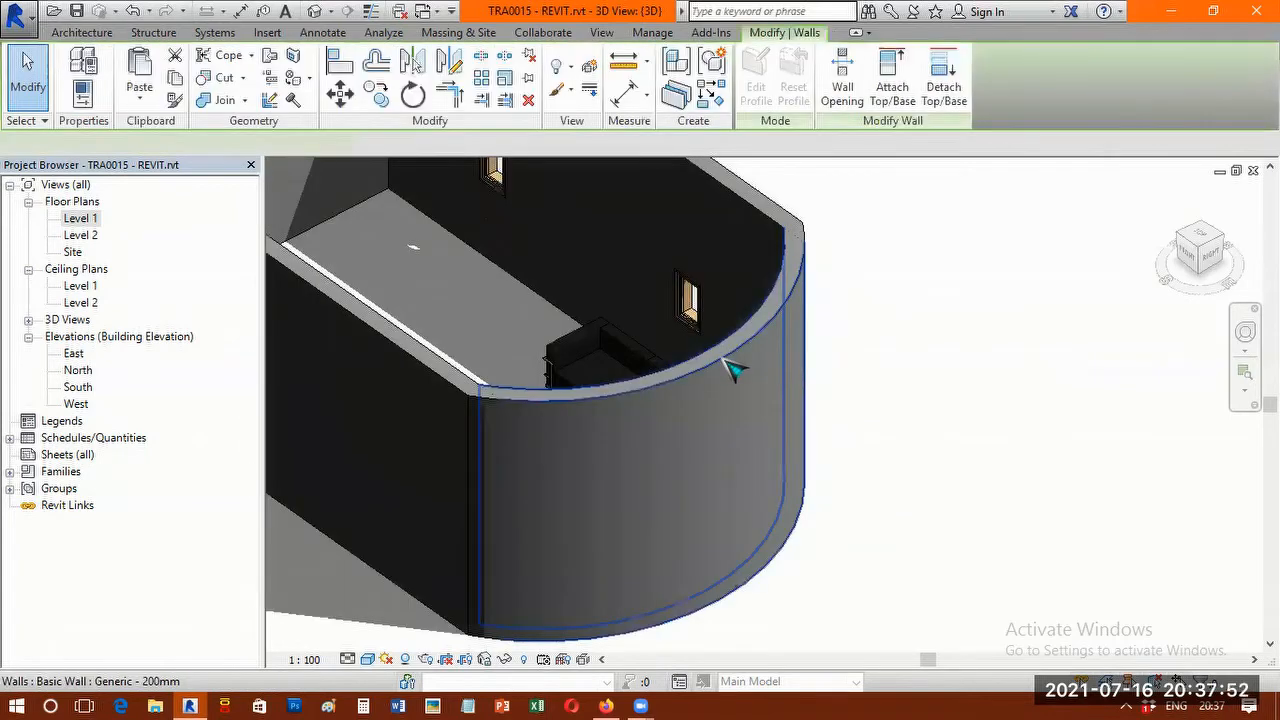
right_click(806, 652)
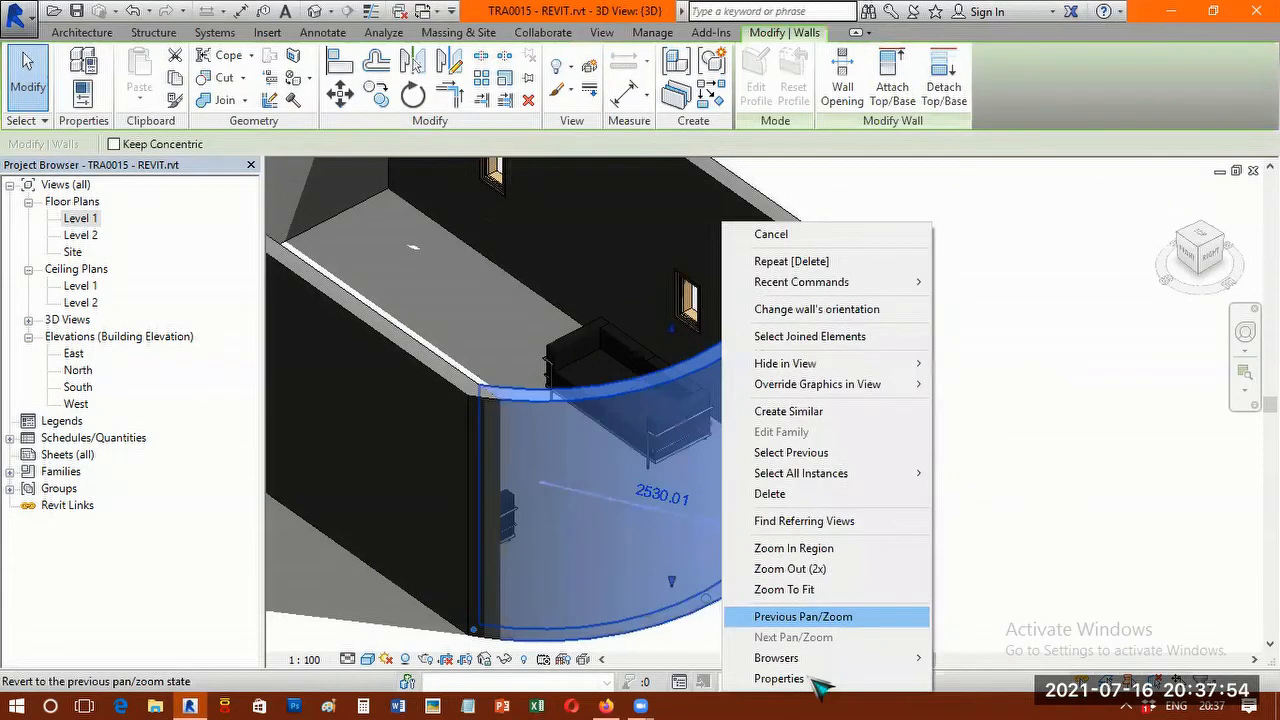
click(779, 679)
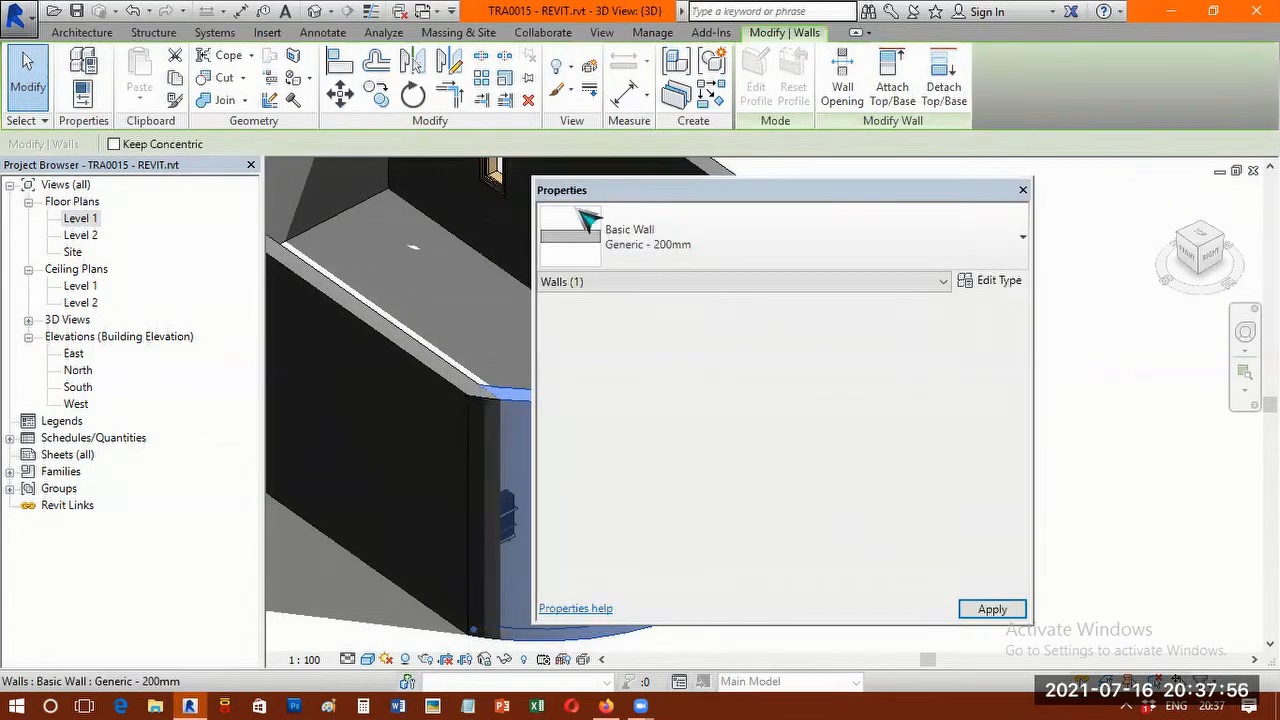
drag(655, 183, 666, 181)
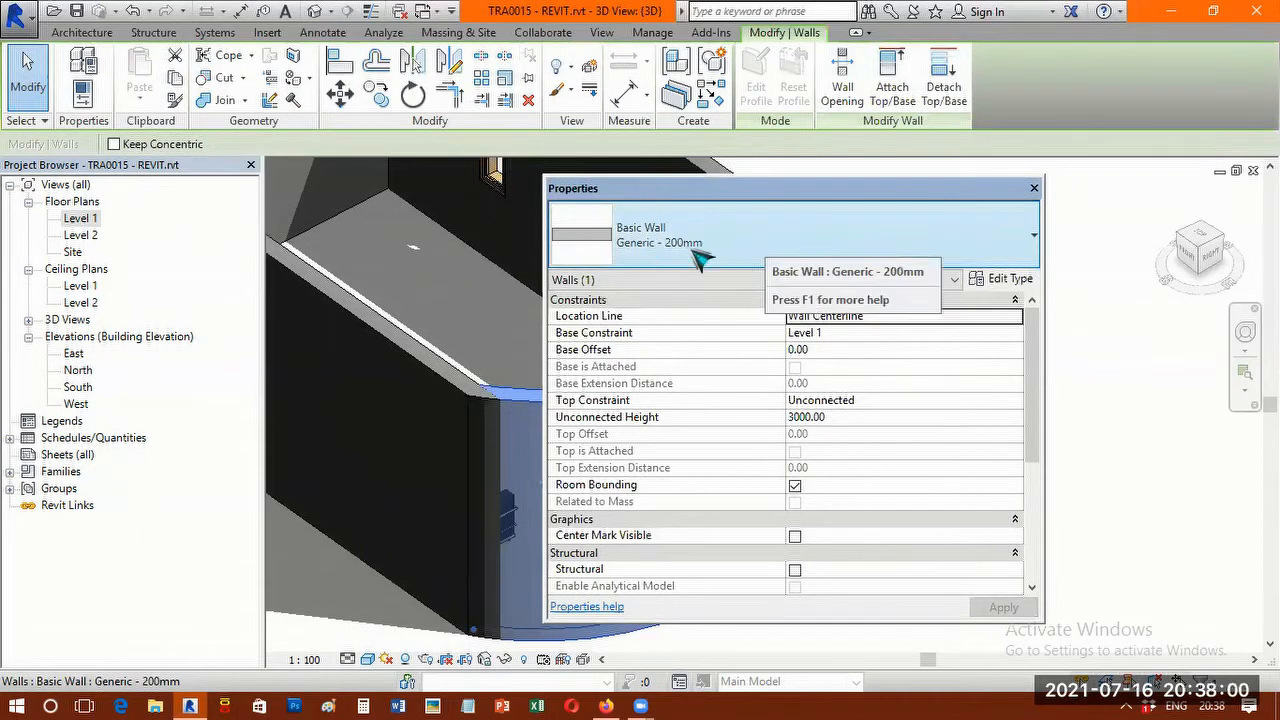
Change the arc east wall's type to Curtain Wall, close its properties and check the result in 3D.
click(955, 247)
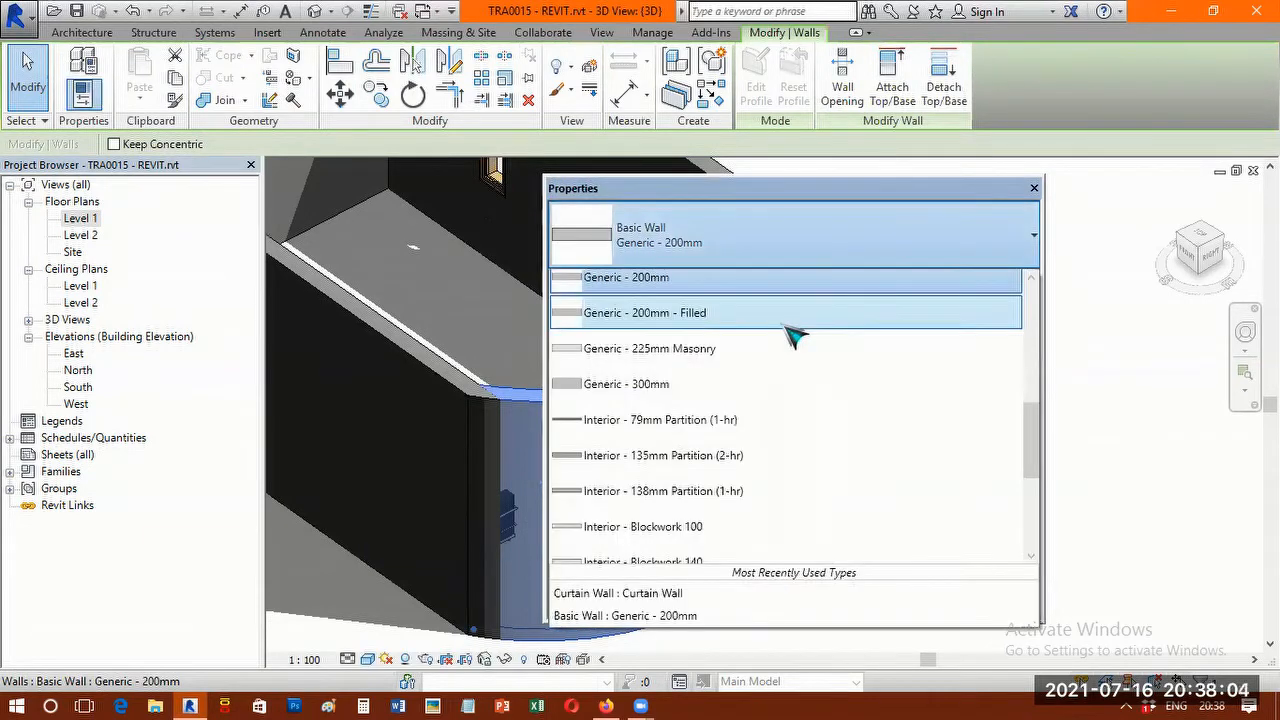
scroll(790, 338, down, 1)
scroll(792, 342, down, 4)
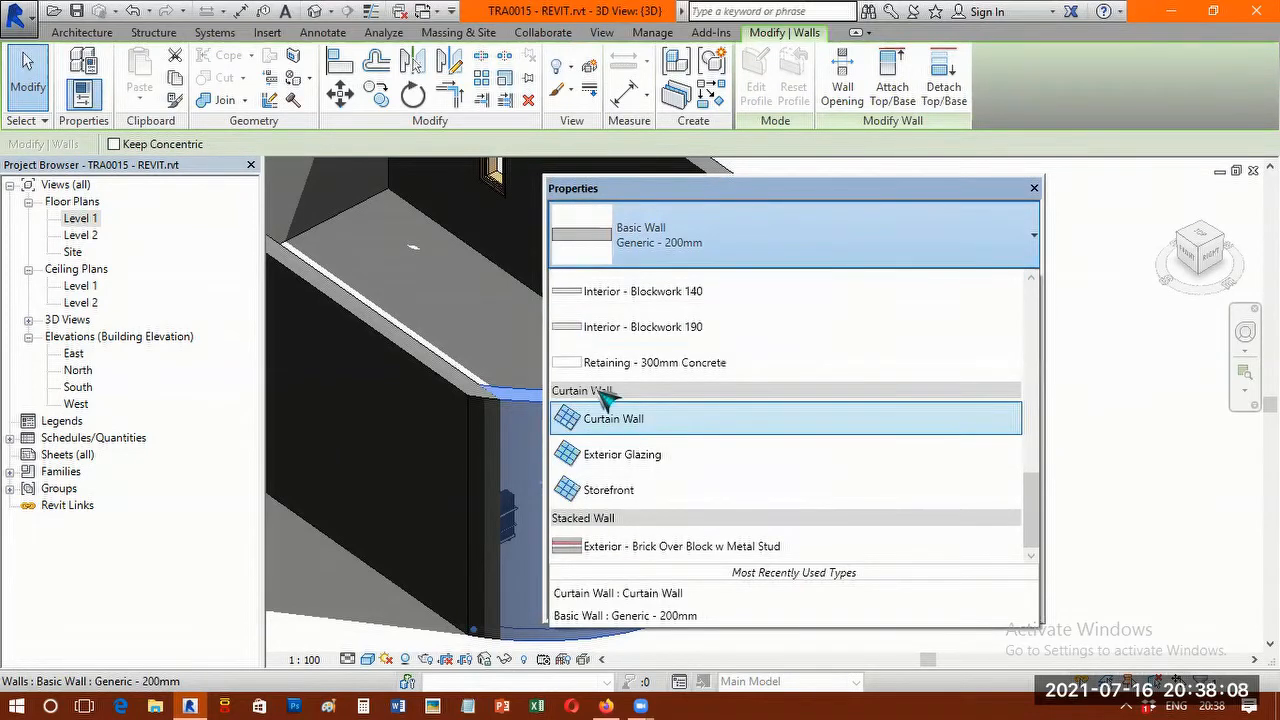
click(663, 428)
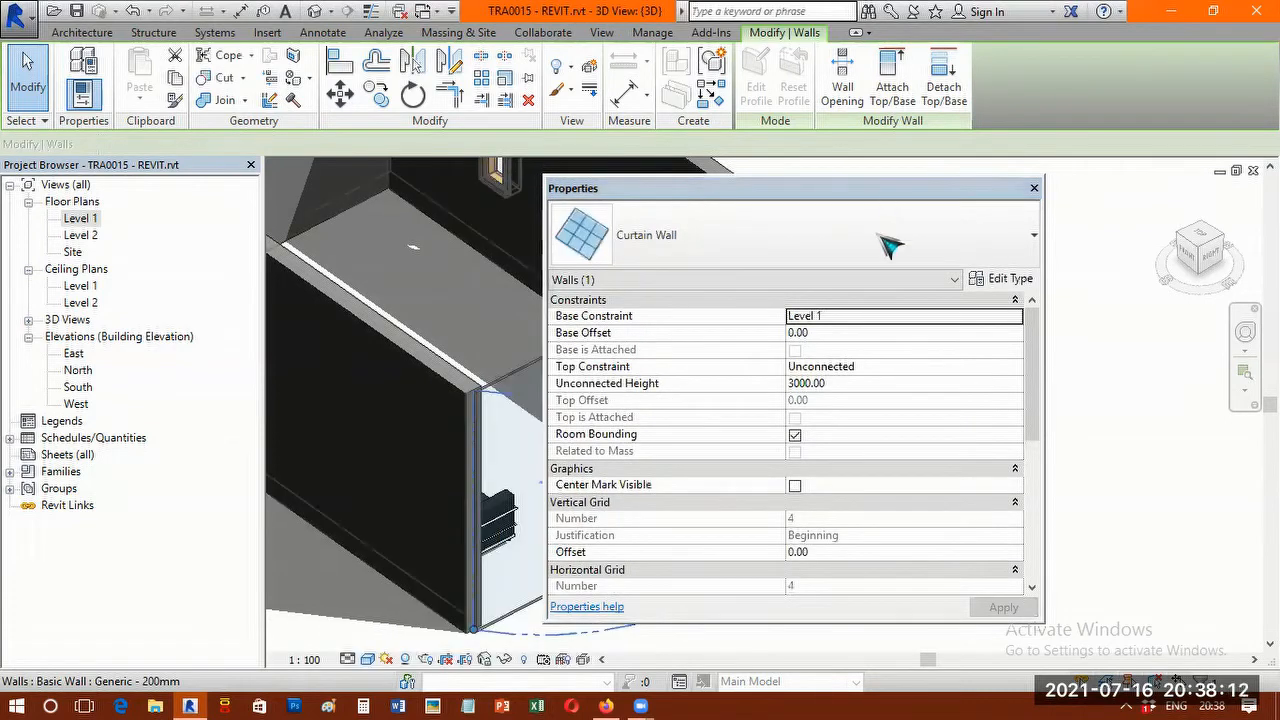
drag(680, 188, 755, 205)
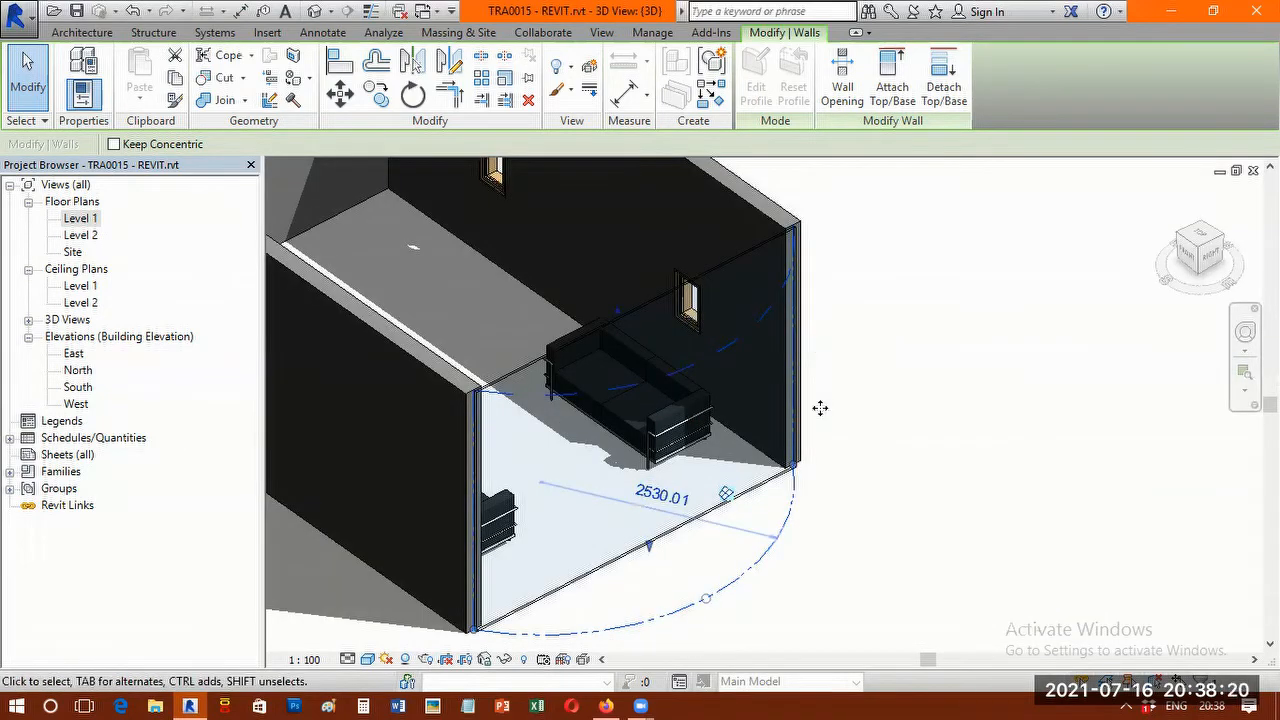
scroll(820, 408, down, 1)
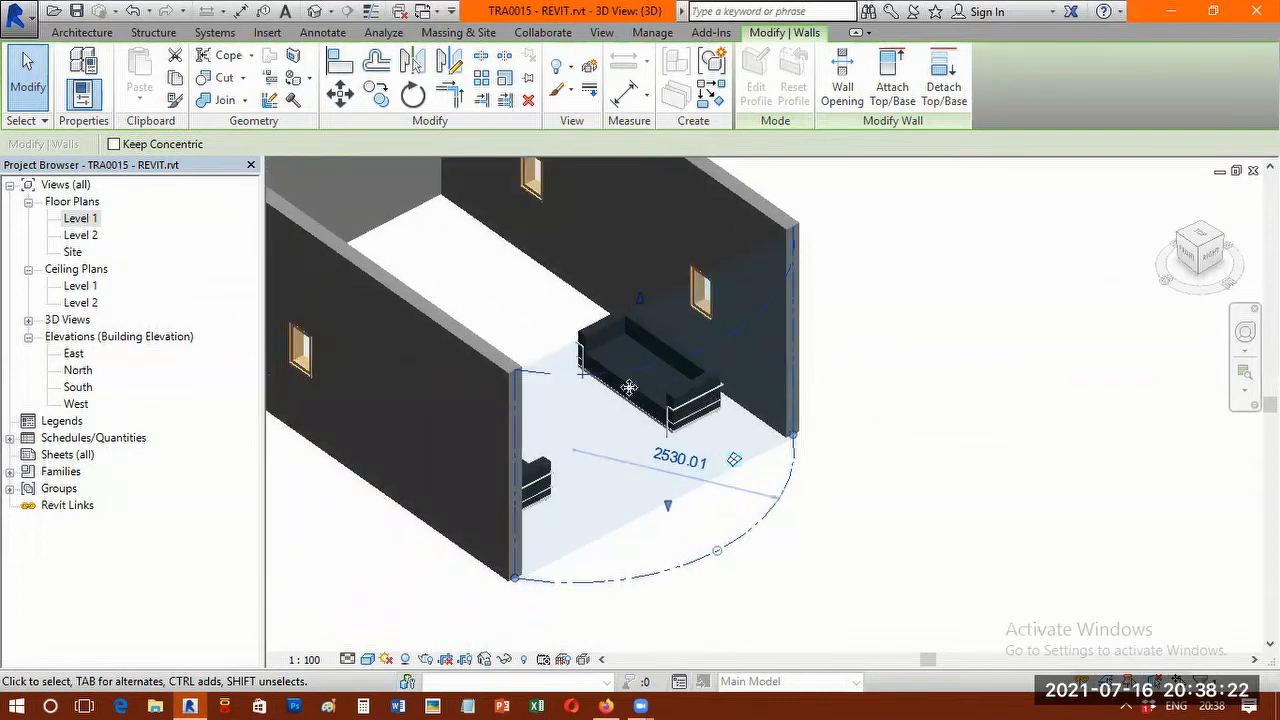
scroll(651, 394, up, 1)
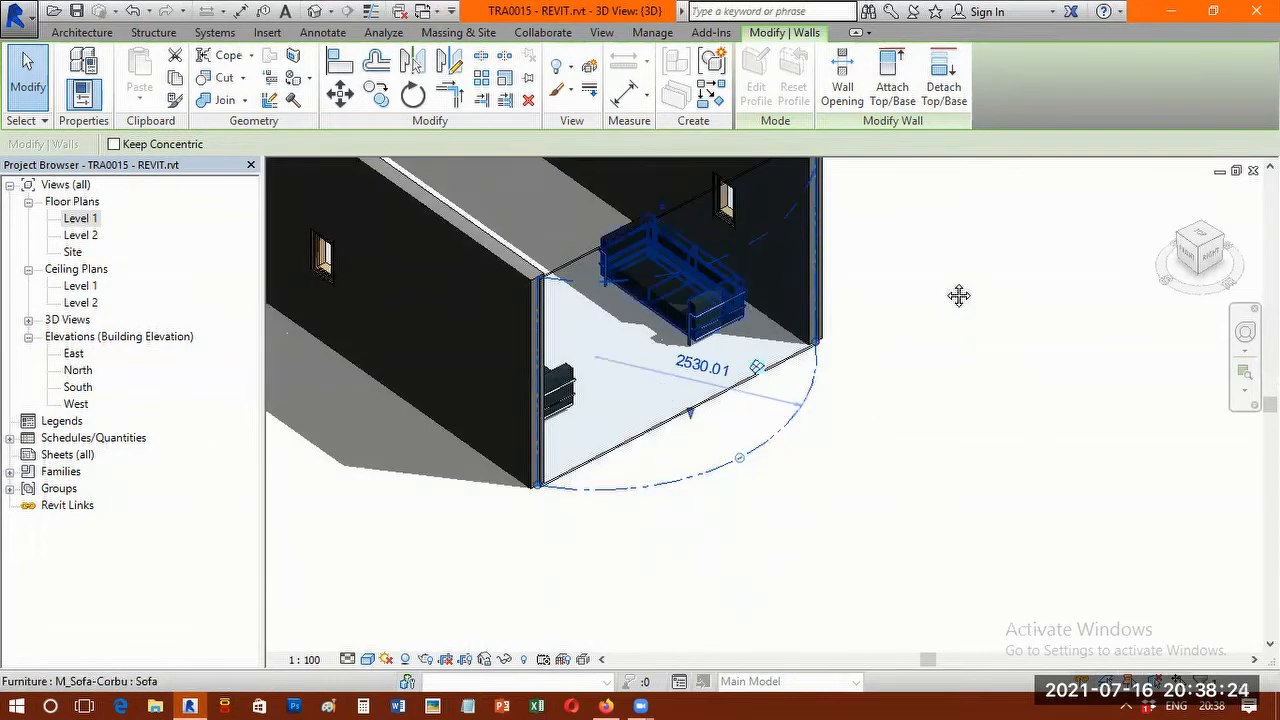
Place two vertical curtain grid lines across all segments of the arc wall, 16° from its south end and 24° farther along.
scroll(940, 330, up, 1)
middle_drag(478, 540, 475, 597)
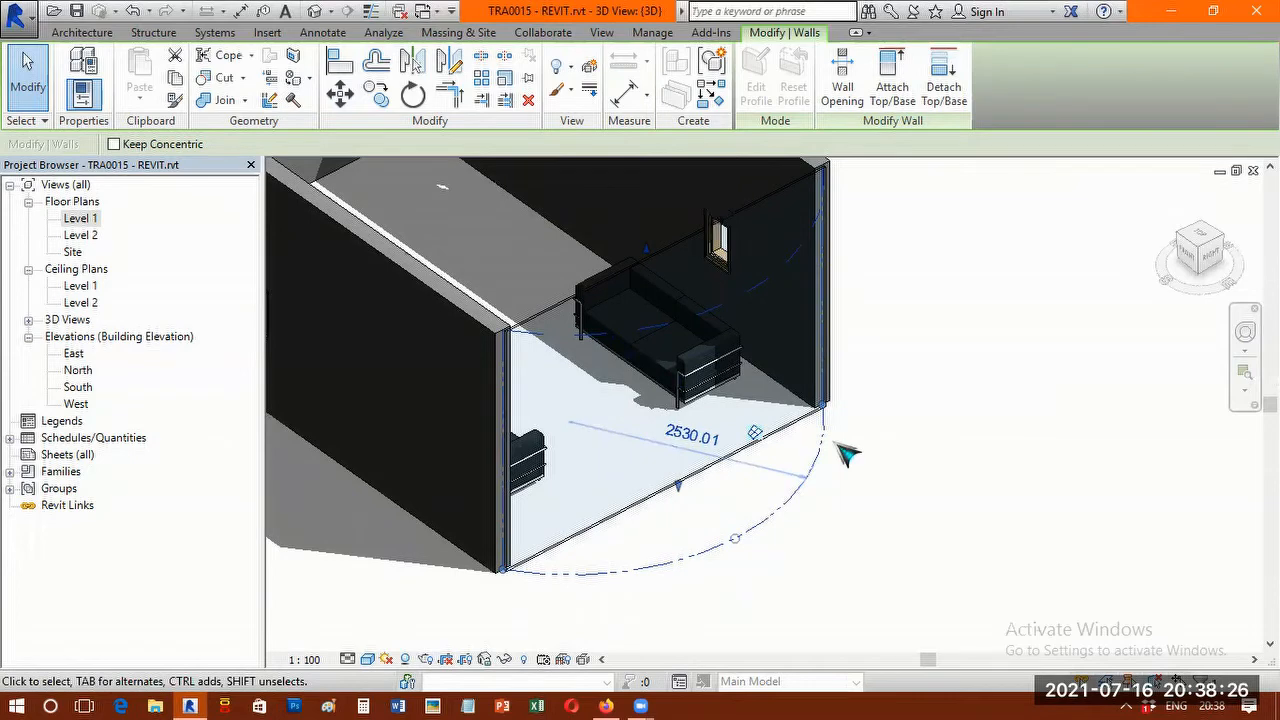
scroll(605, 528, up, 1)
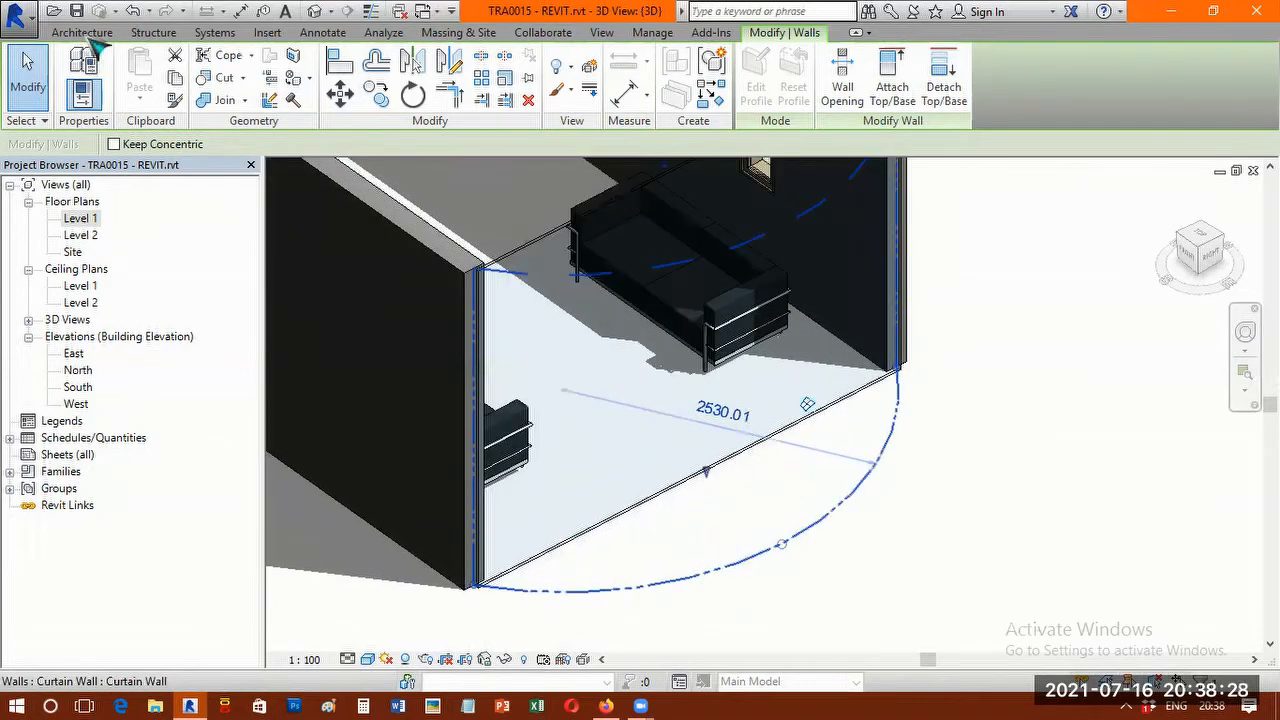
click(82, 34)
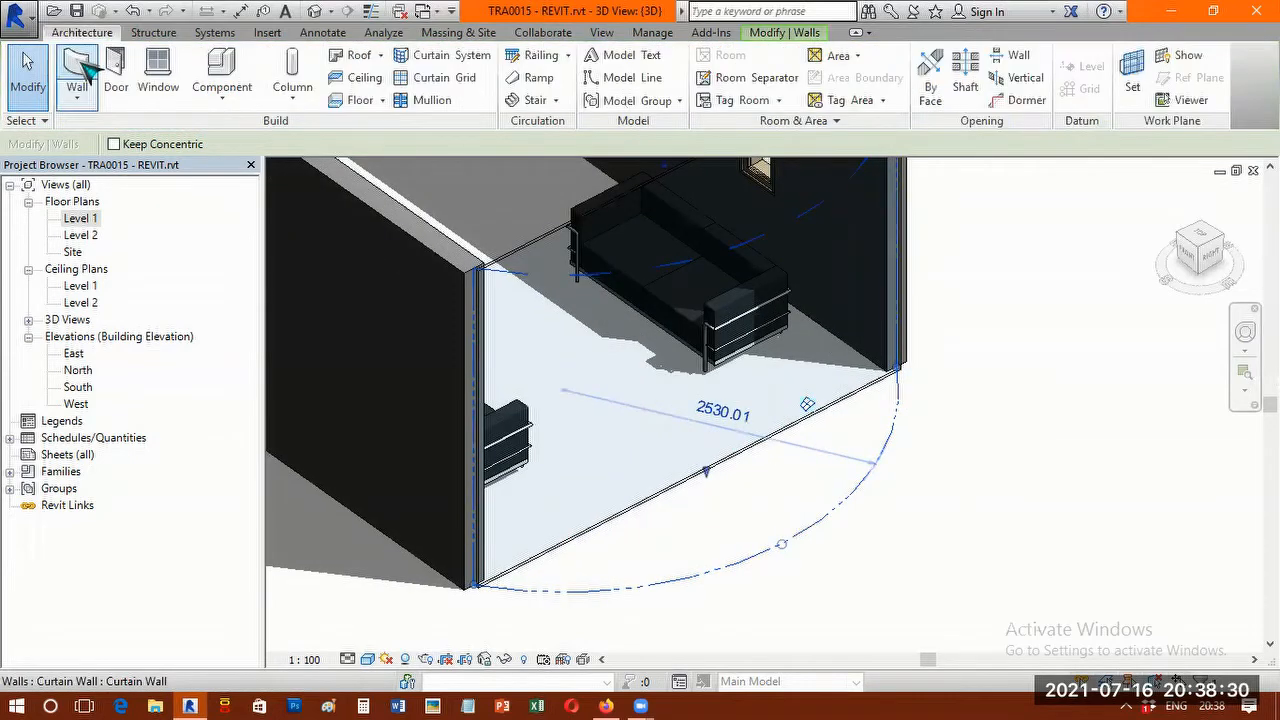
click(80, 72)
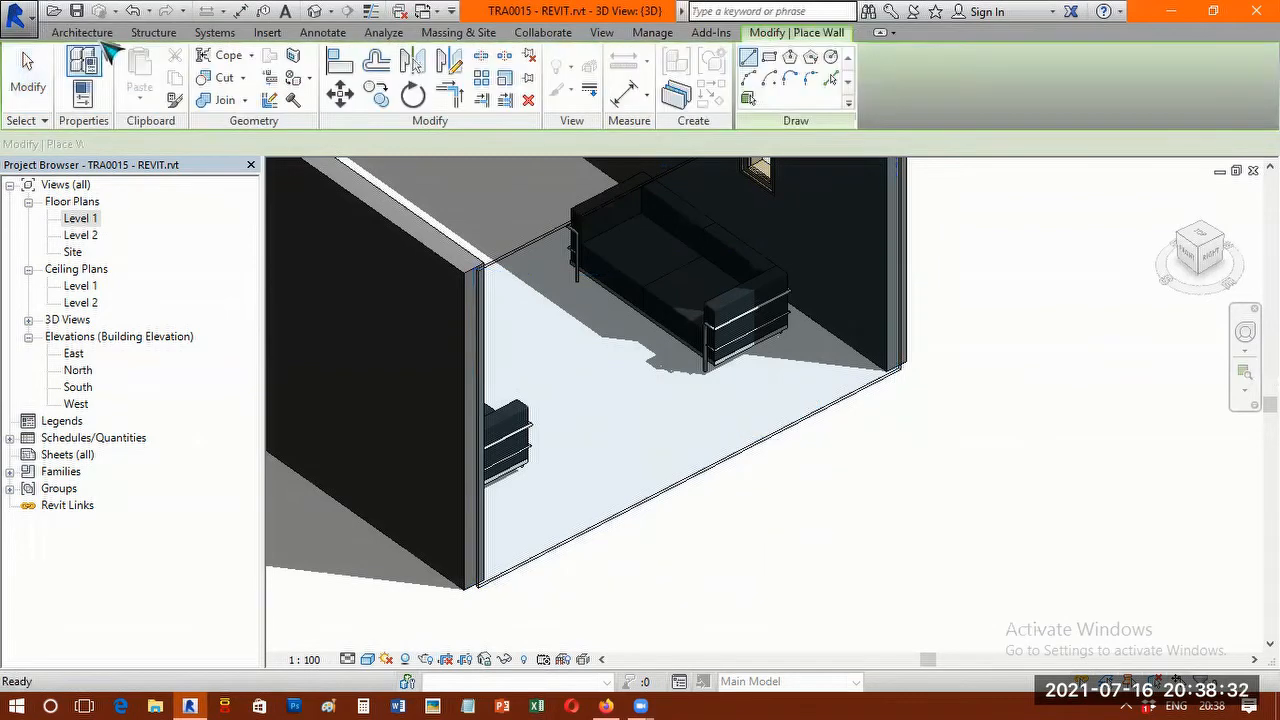
click(99, 38)
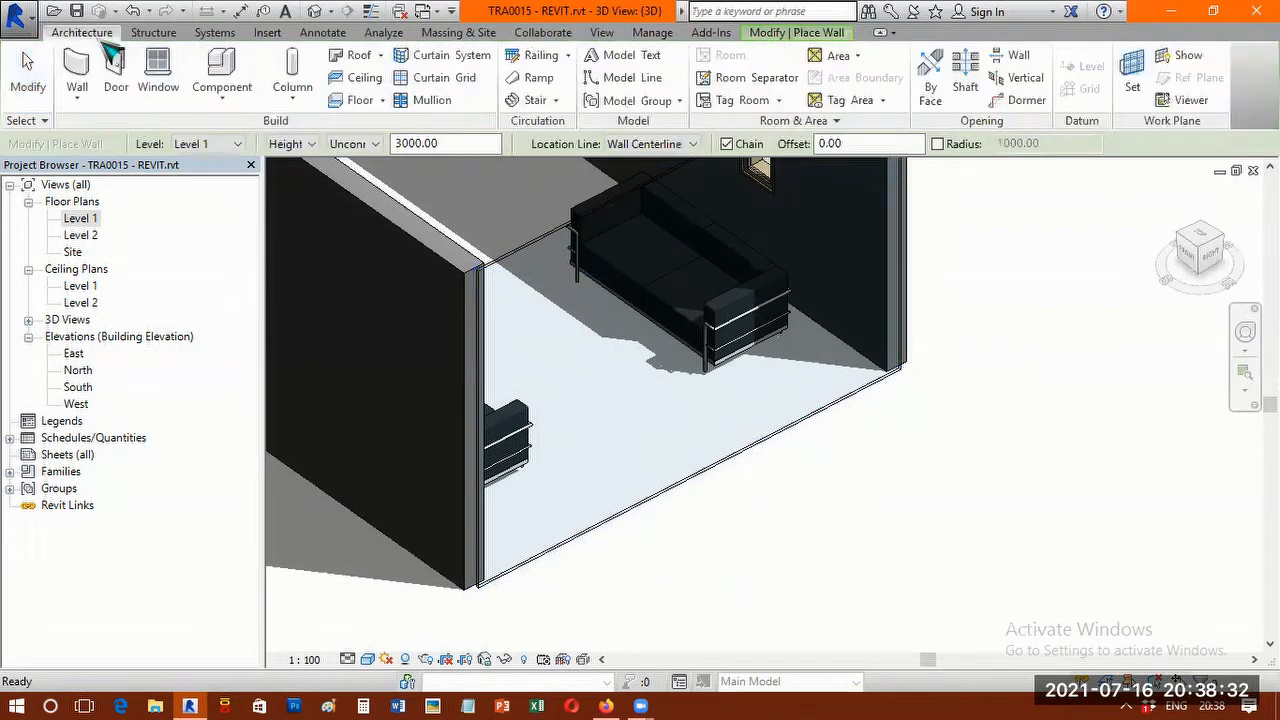
click(462, 80)
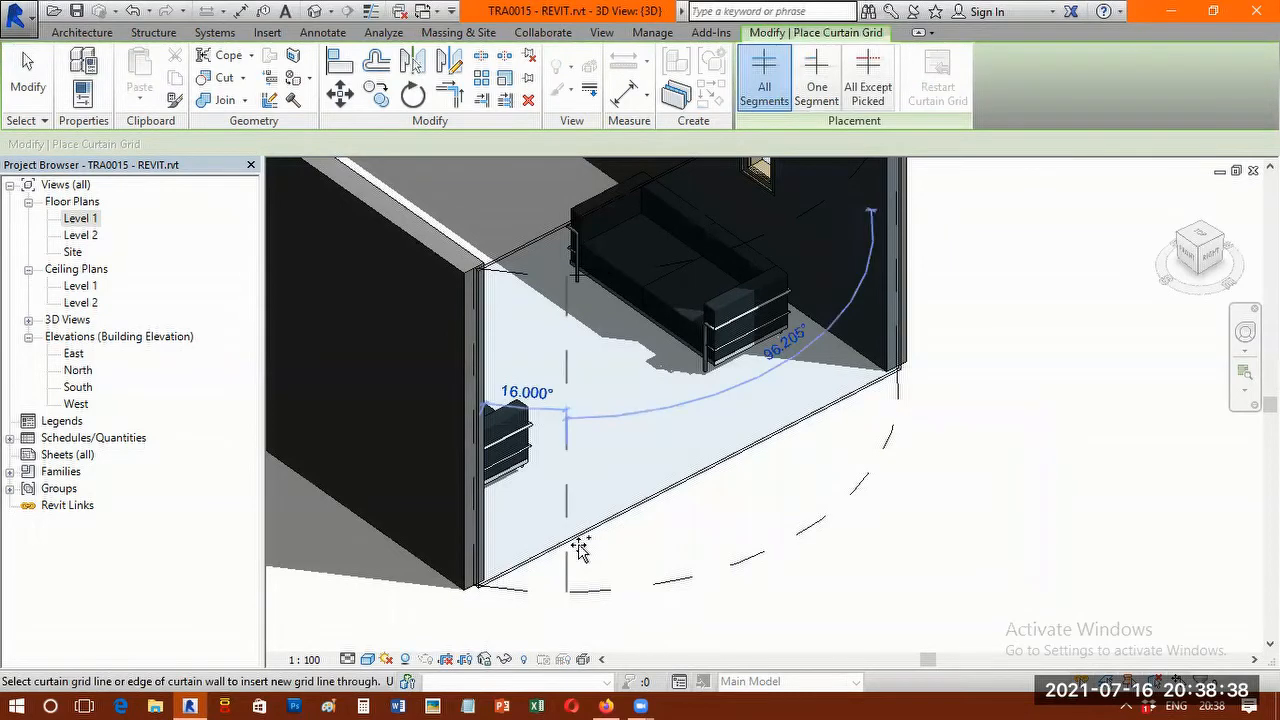
click(580, 548)
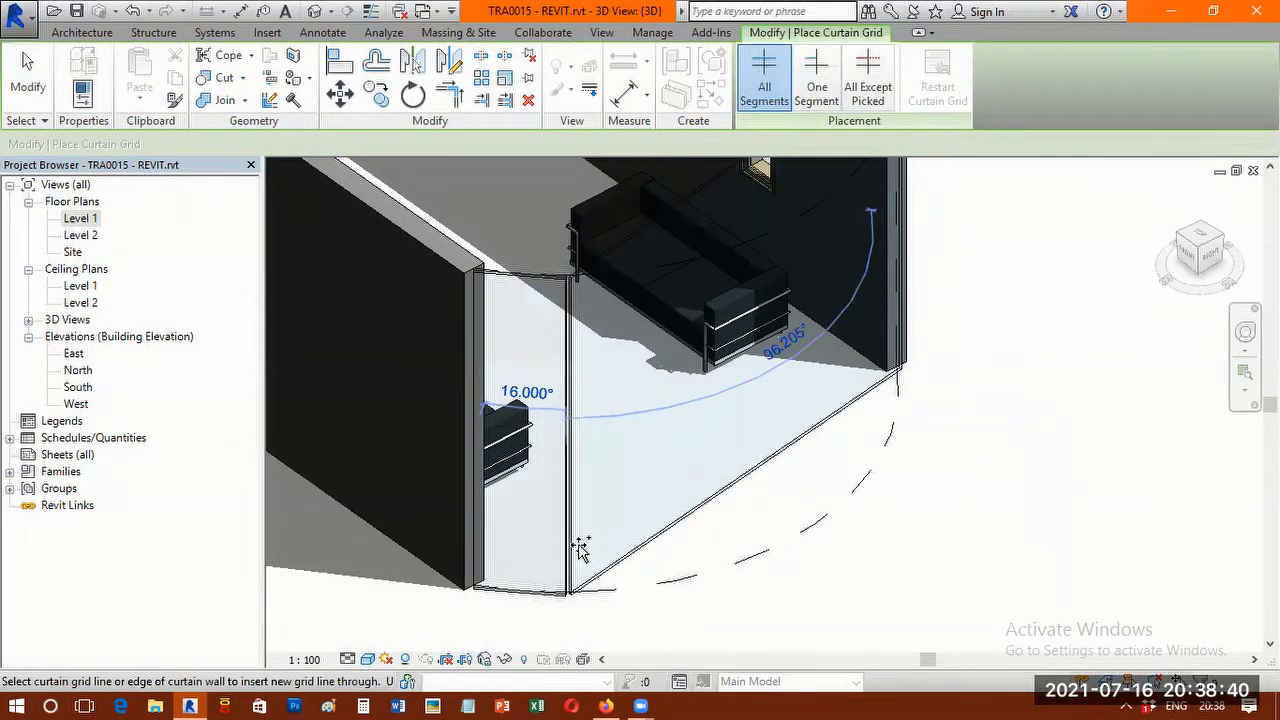
click(773, 418)
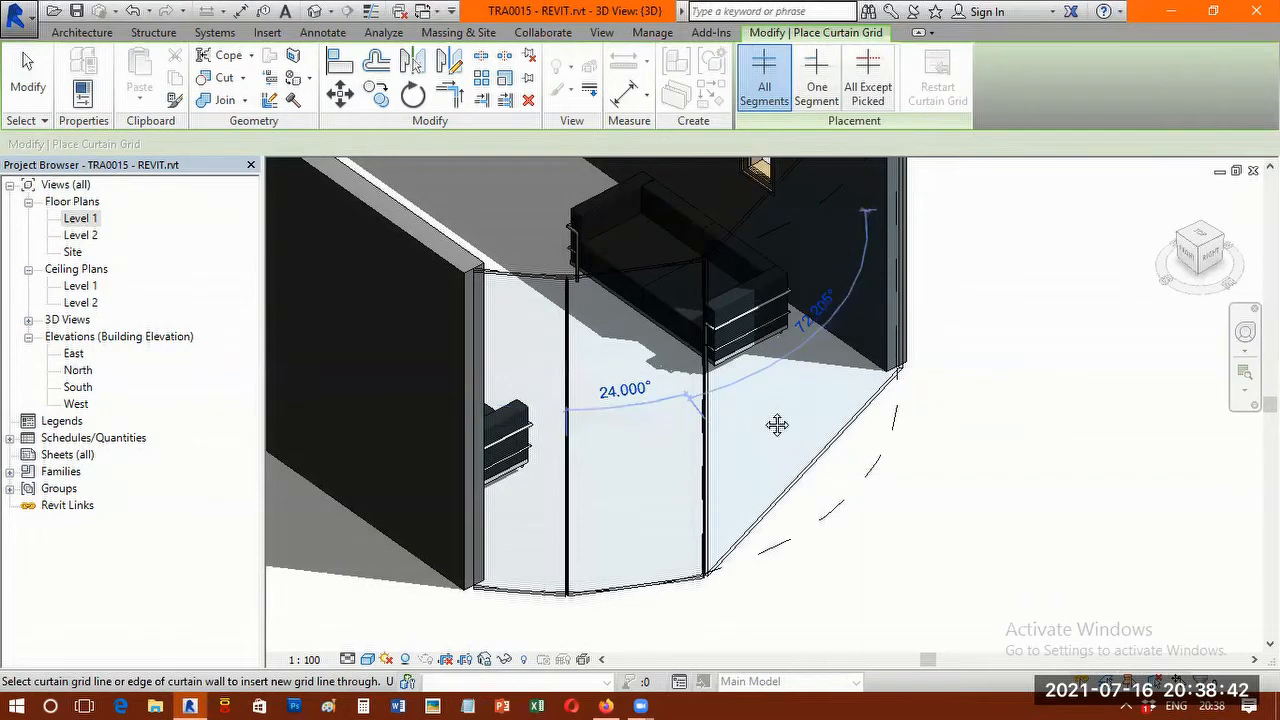
Add two more vertical curtain grid lines at 24.068° intervals along the rest of the arc wall.
scroll(777, 425, down, 3)
shift+middle_drag(603, 460, 823, 531)
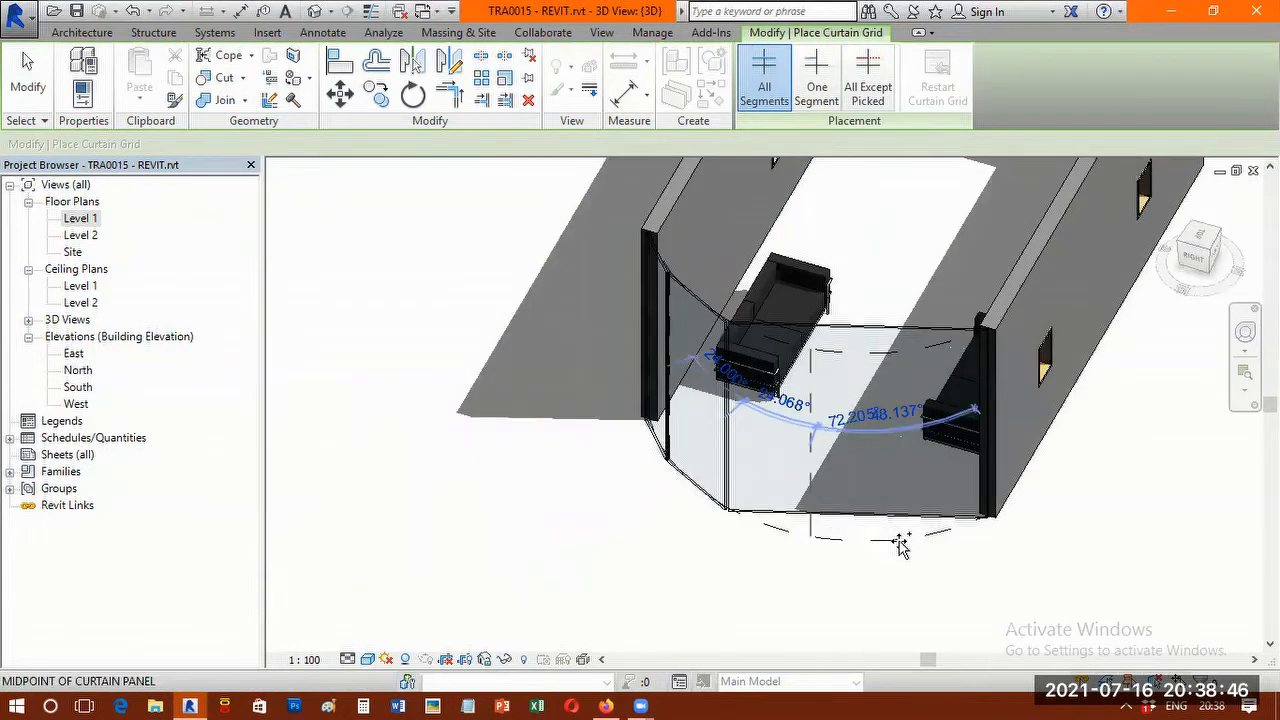
scroll(726, 355, up, 2)
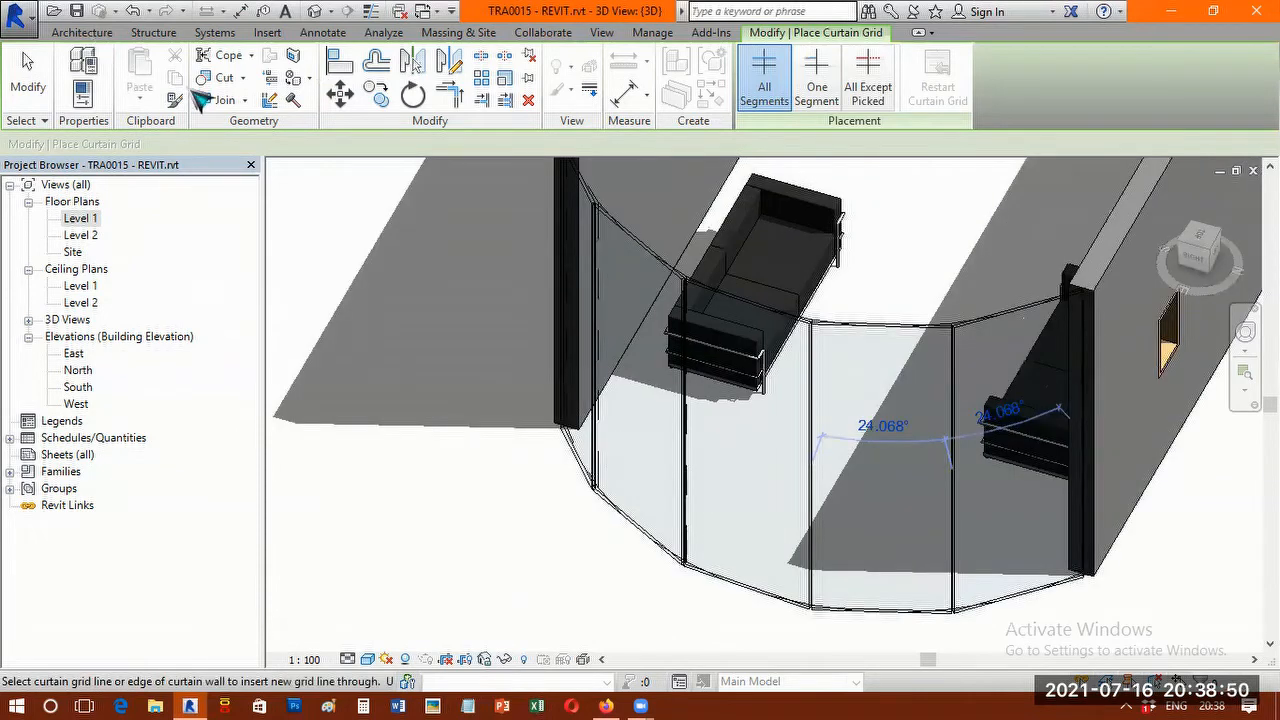
Place two horizontal curtain grid lines around the arc wall, 2400 mm and 600 mm above its base.
click(82, 33)
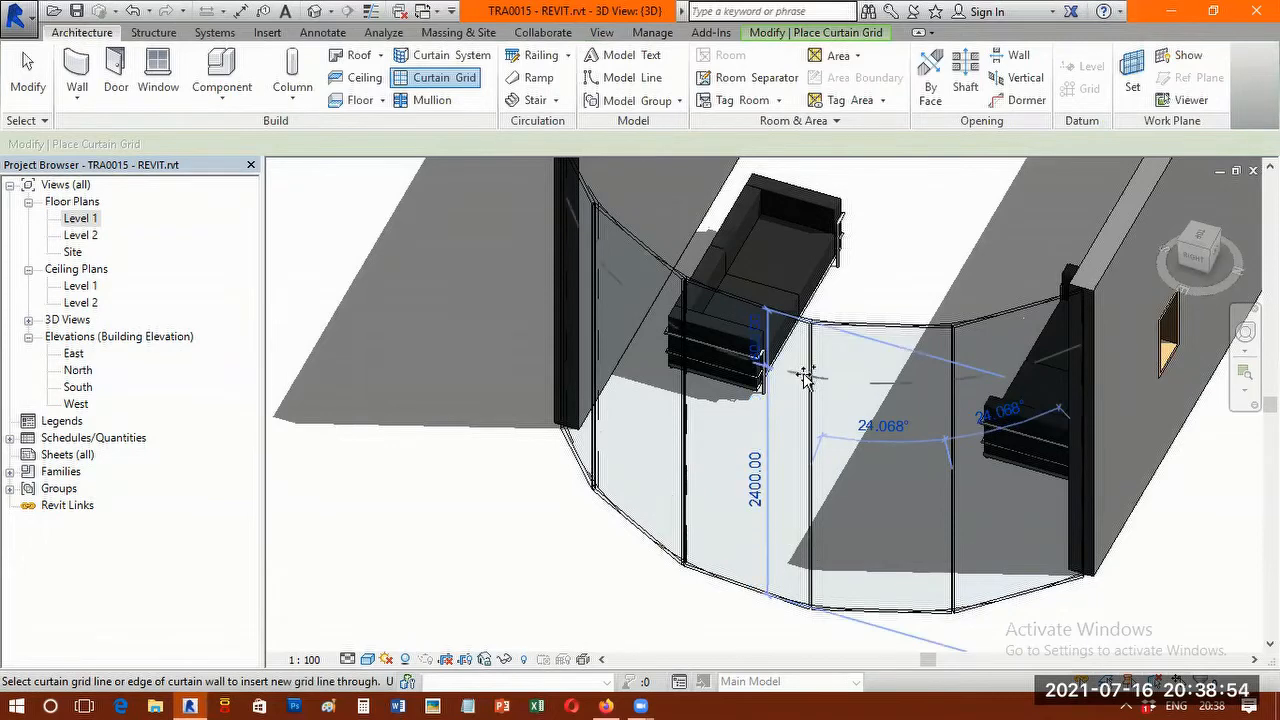
click(811, 548)
shift+middle_drag(500, 493, 660, 407)
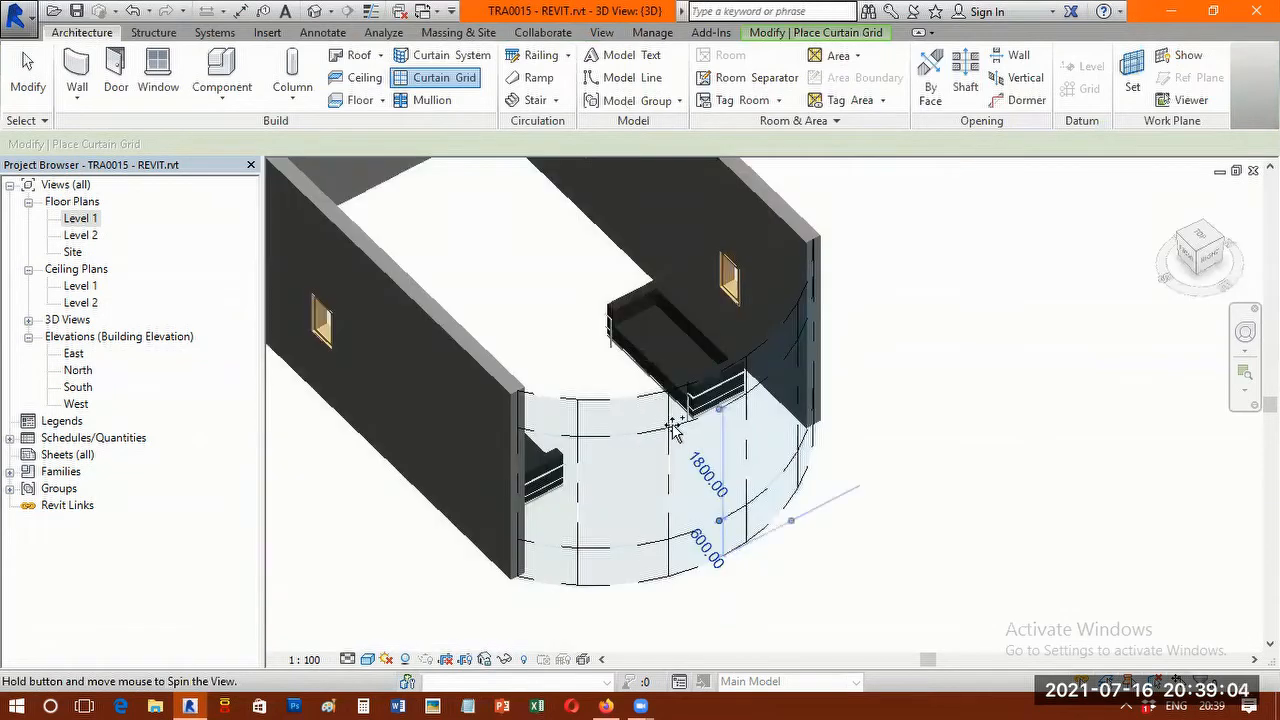
scroll(758, 459, up, 2)
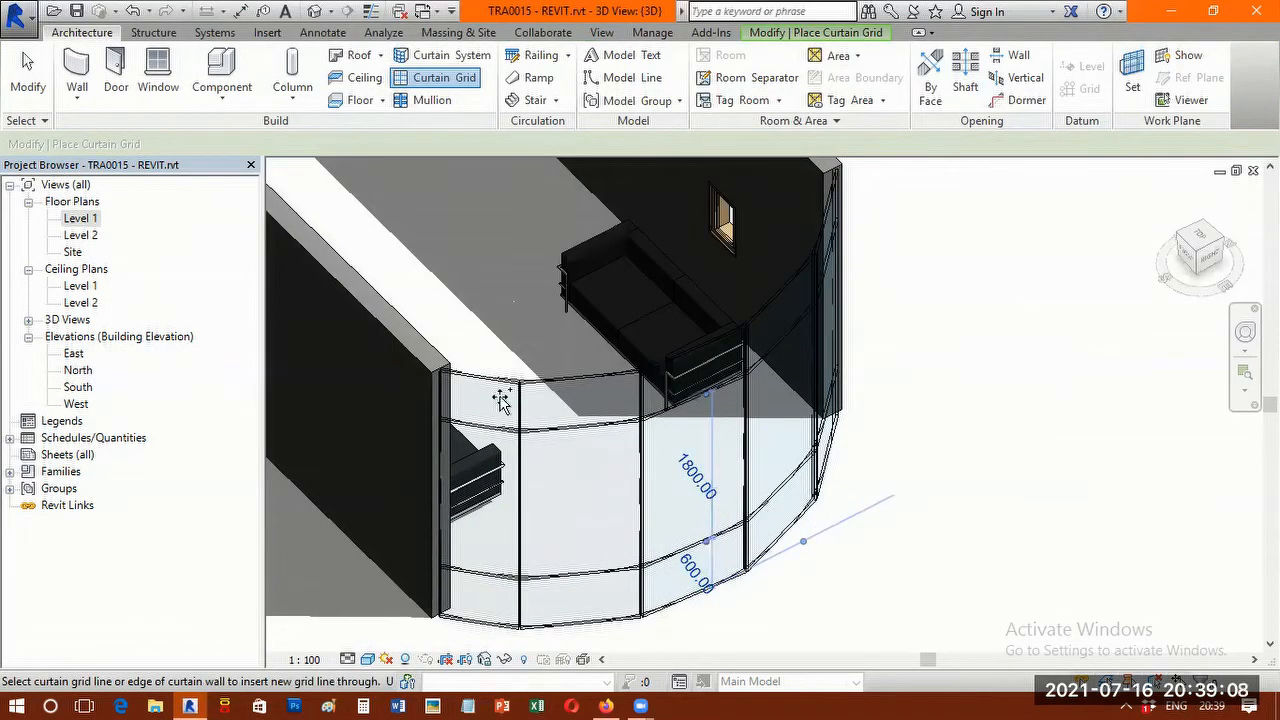
scroll(634, 384, up, 5)
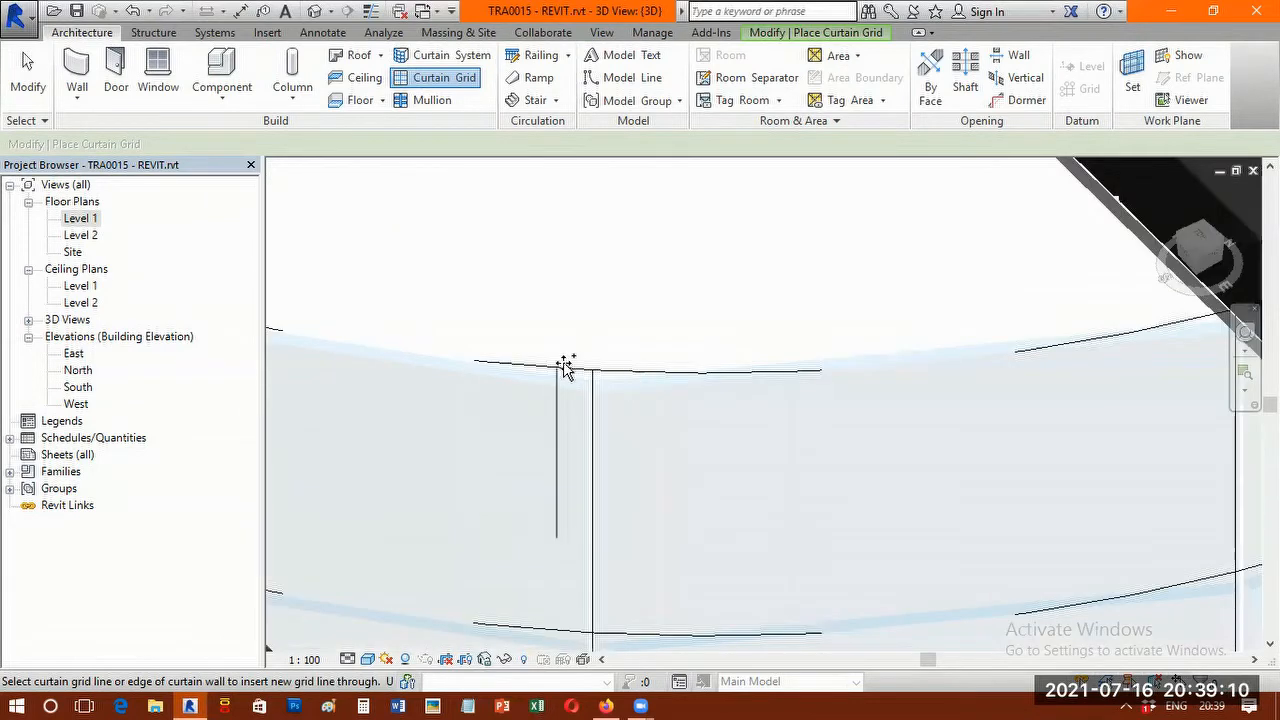
scroll(577, 357, down, 2)
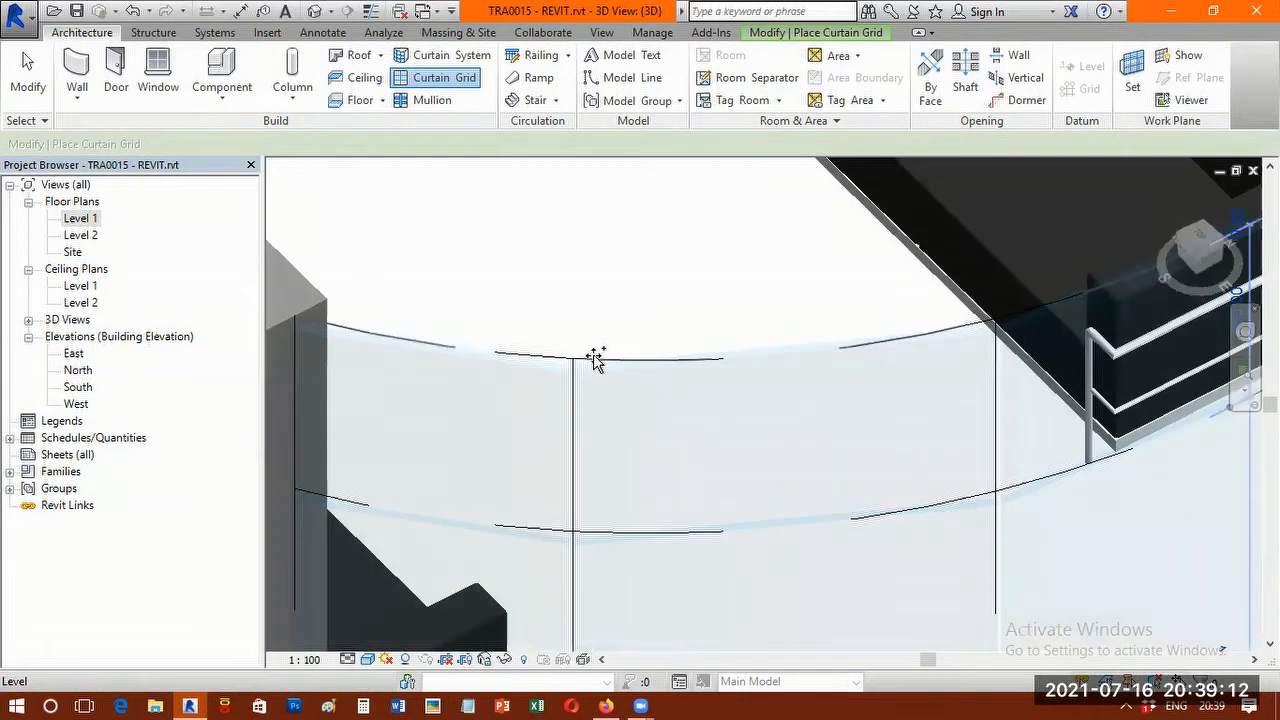
scroll(600, 360, down, 5)
scroll(604, 364, up, 3)
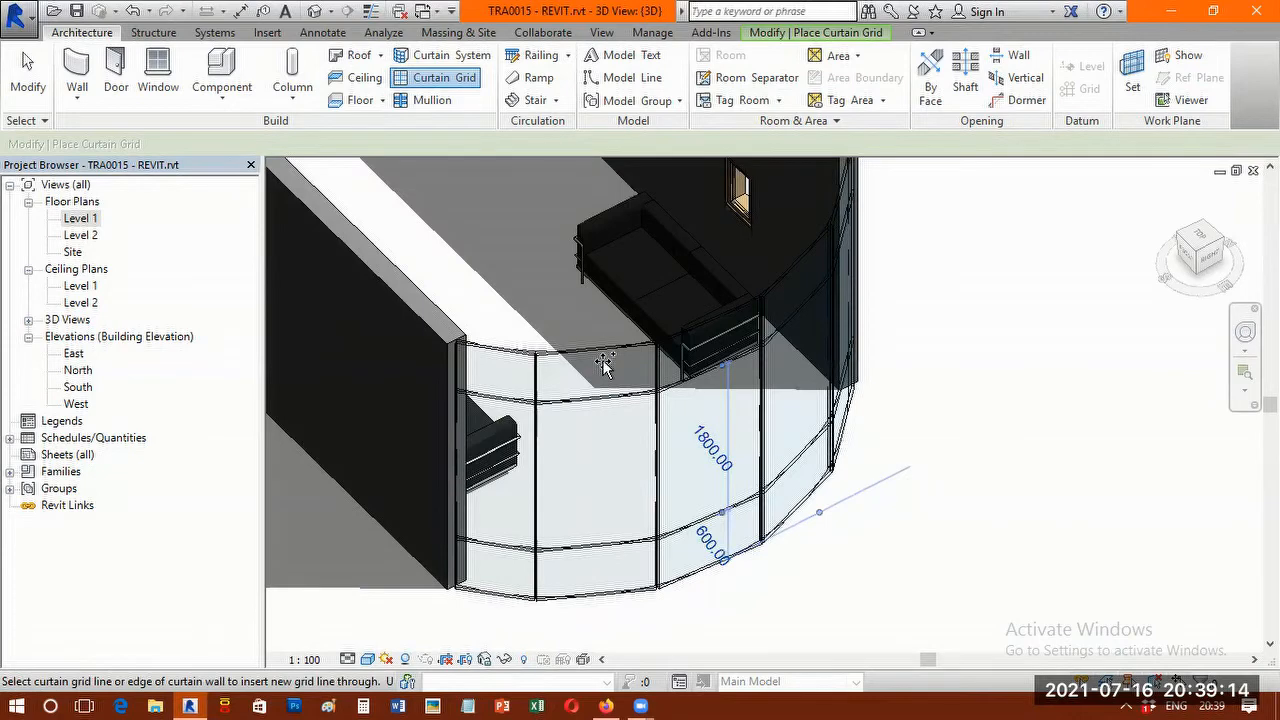
scroll(602, 364, up, 1)
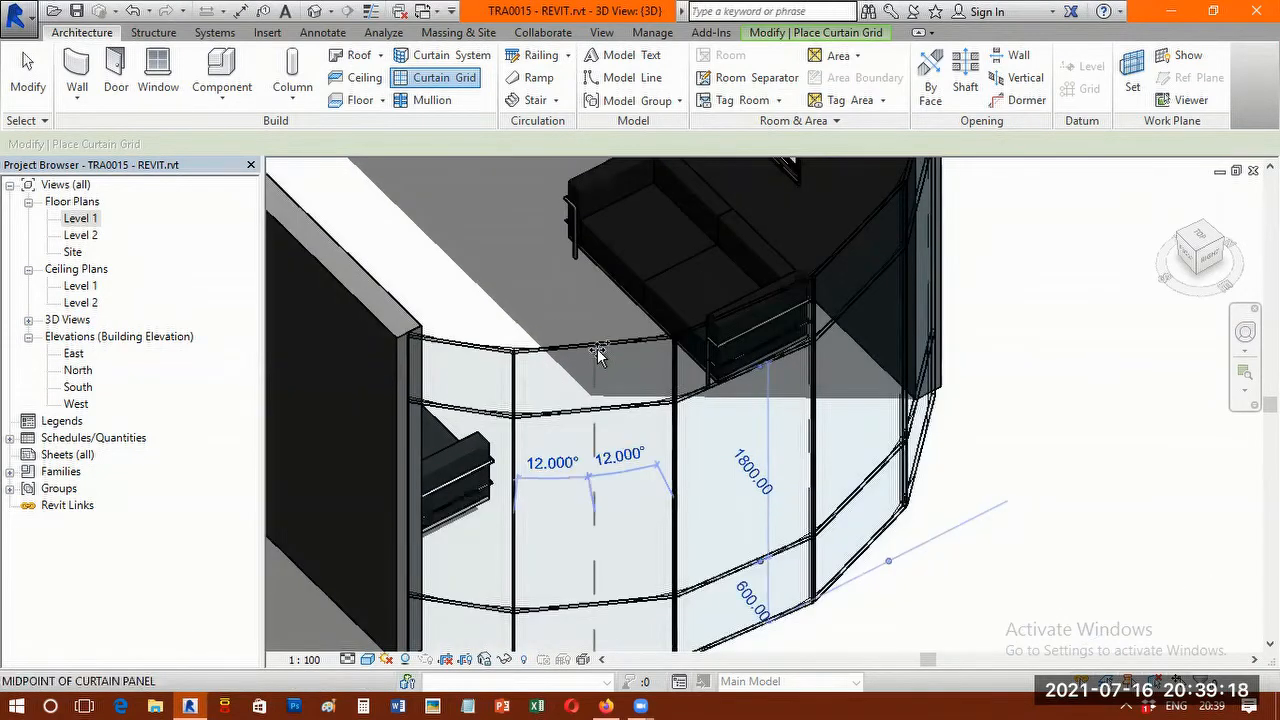
scroll(597, 355, down, 1)
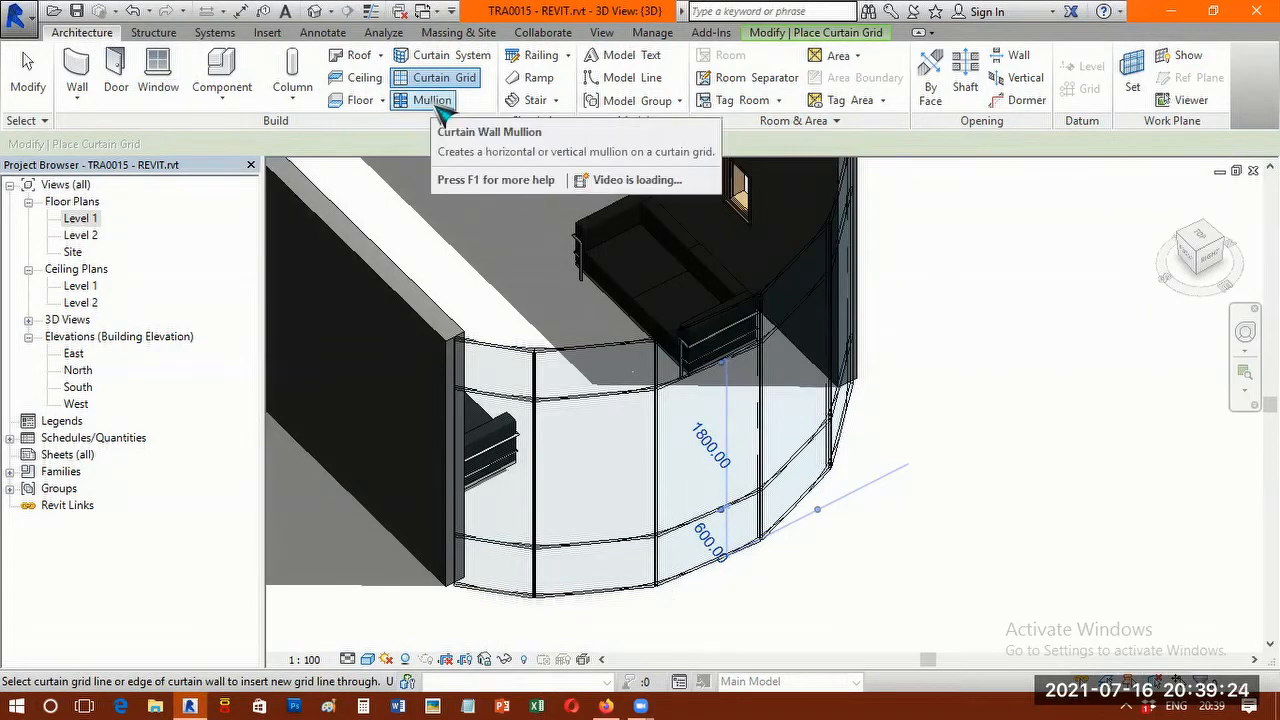
Place mullions by Grid Line Segment on the upper, lower and south edges of the top panel between the first two vertical grid lines.
click(439, 109)
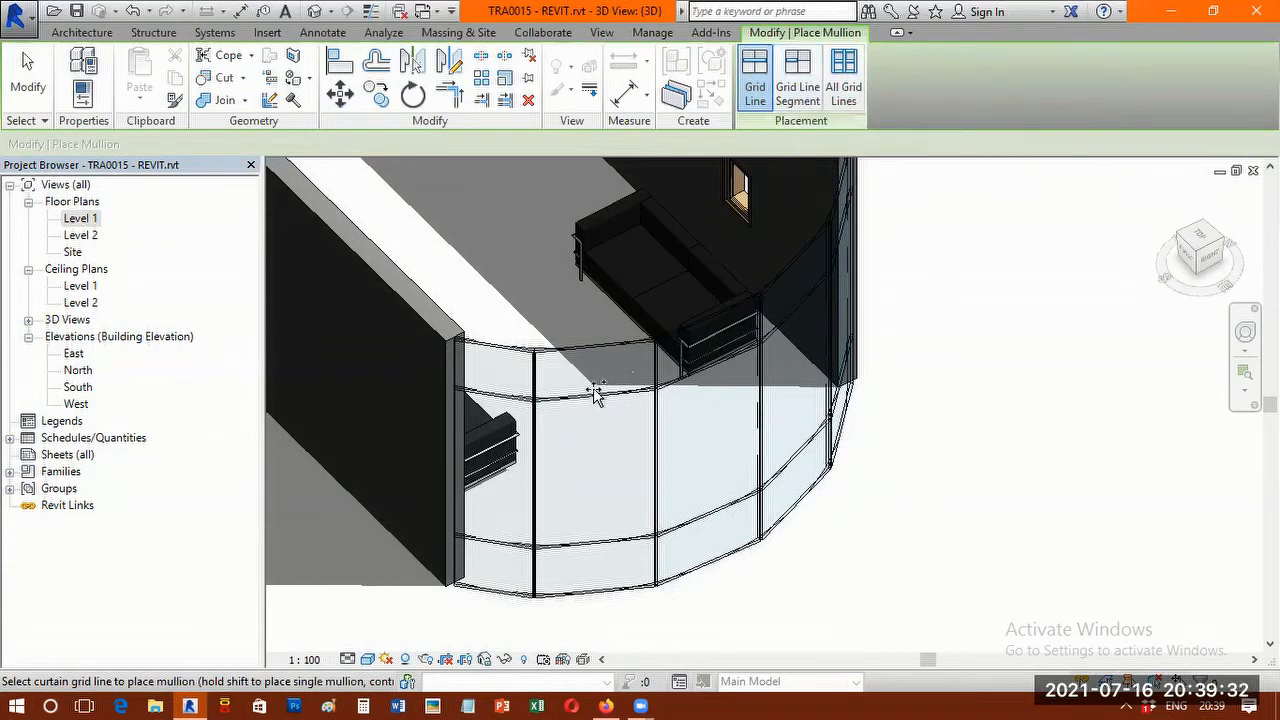
scroll(595, 393, up, 3)
click(627, 384)
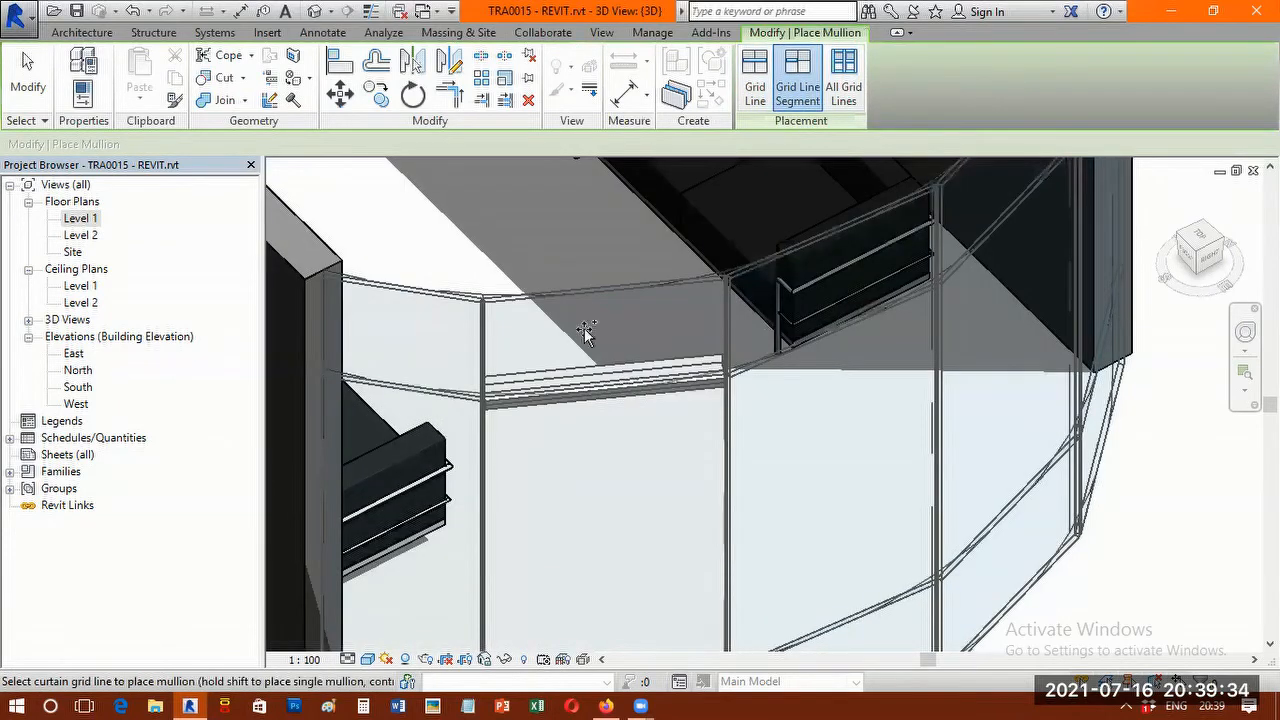
click(574, 296)
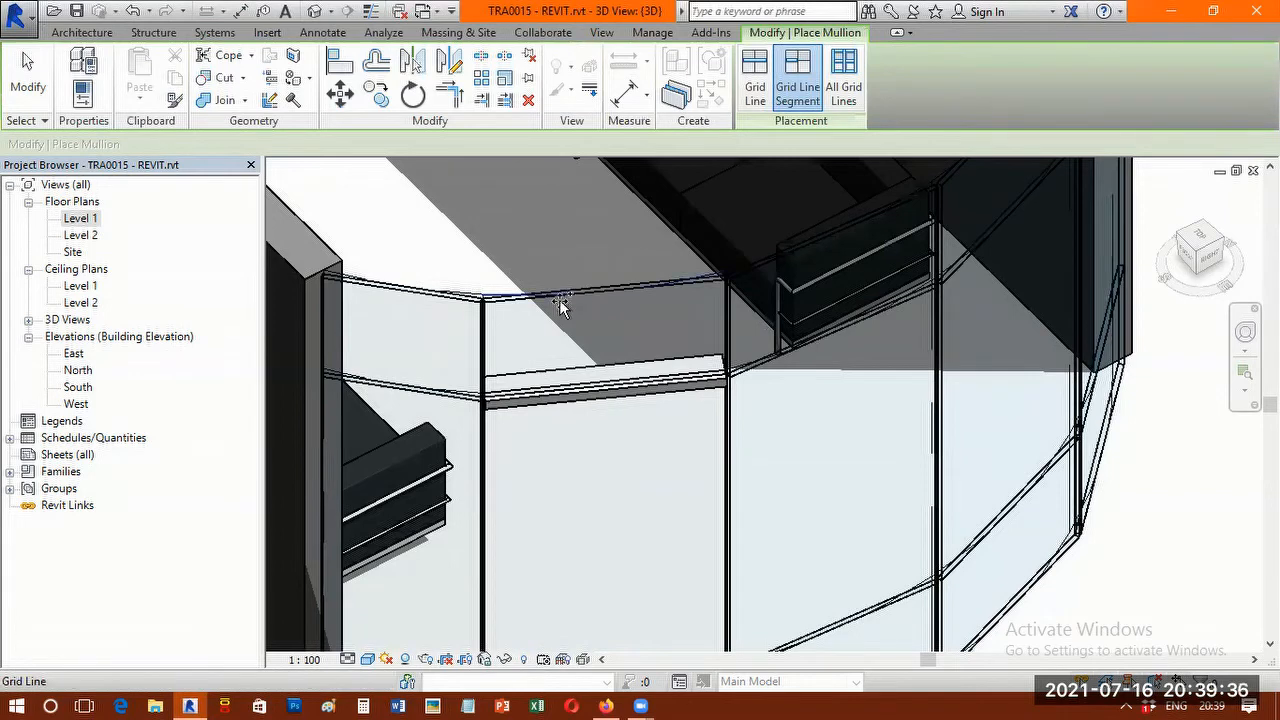
click(559, 299)
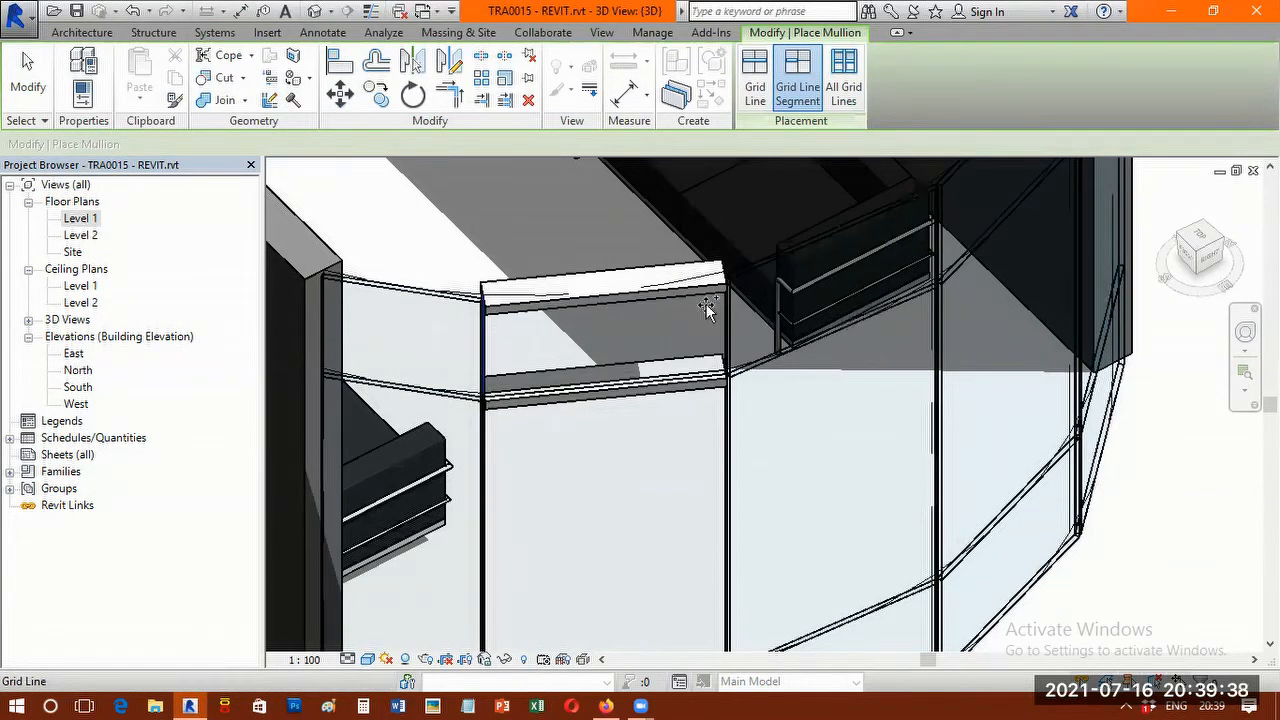
scroll(708, 366, down, 3)
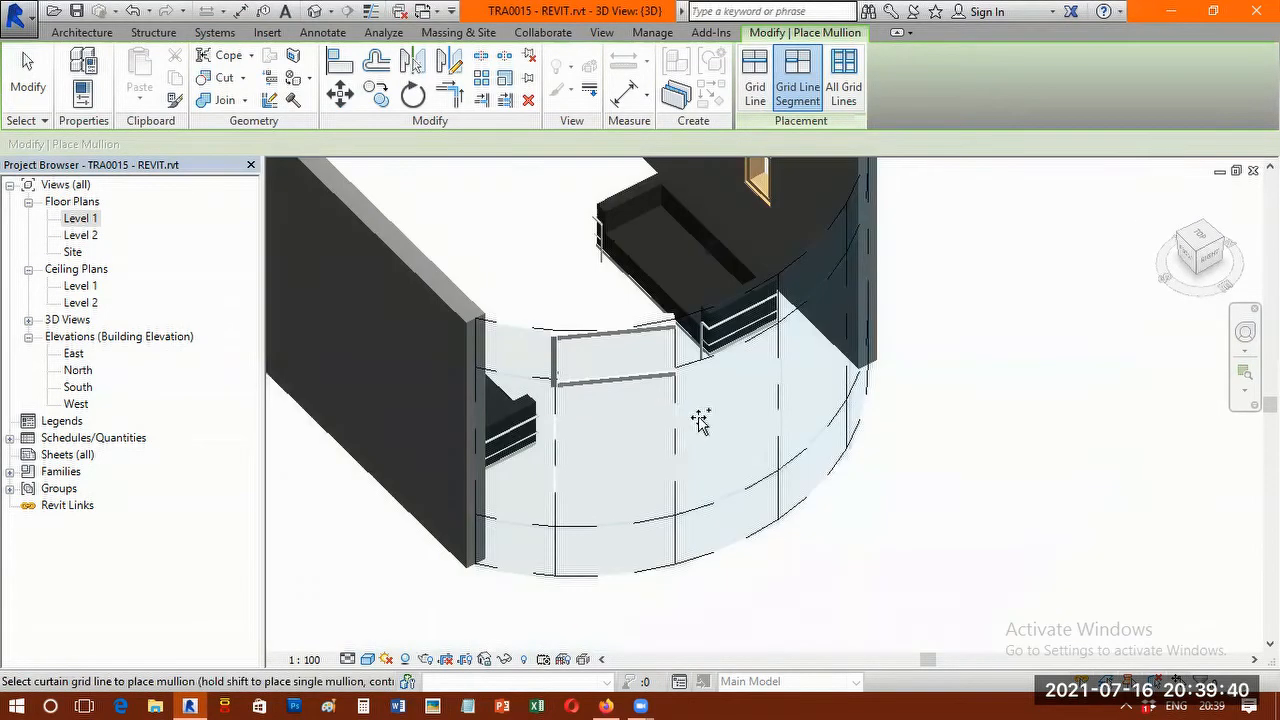
Place Grid Line mullions along the full second vertical grid line from the south and the lower horizontal grid line.
click(755, 100)
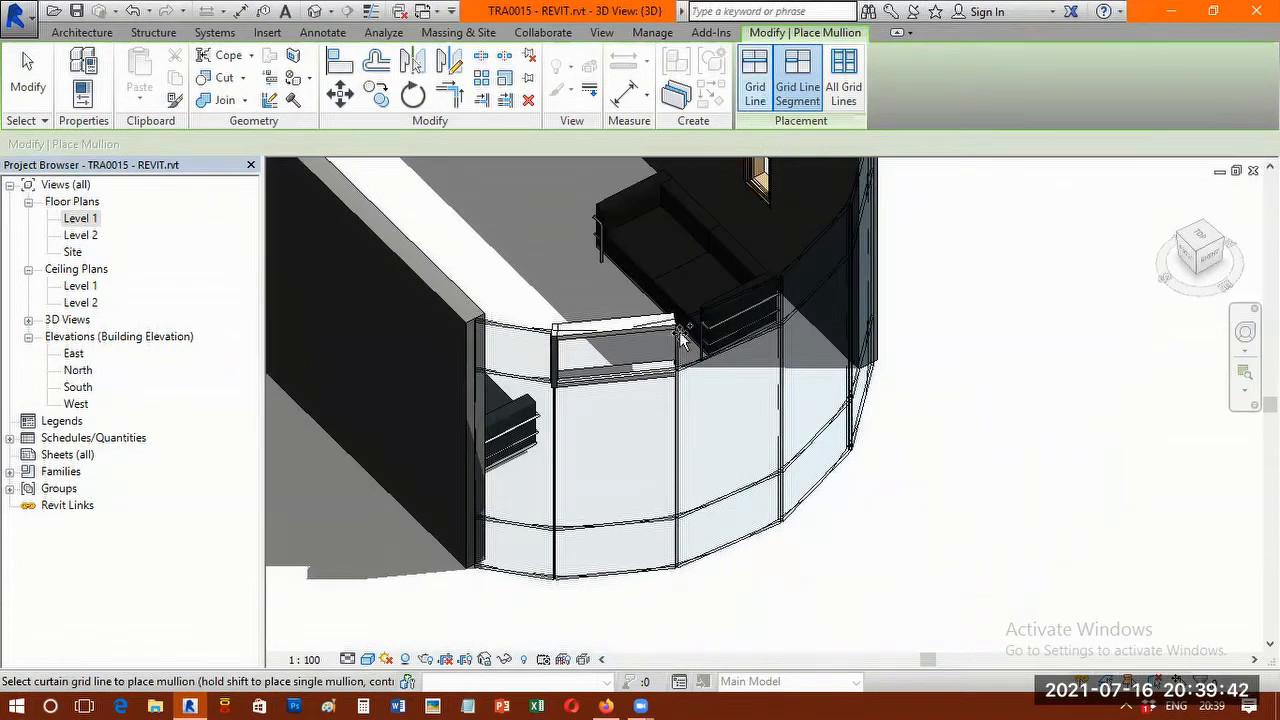
click(676, 425)
scroll(637, 522, up, 2)
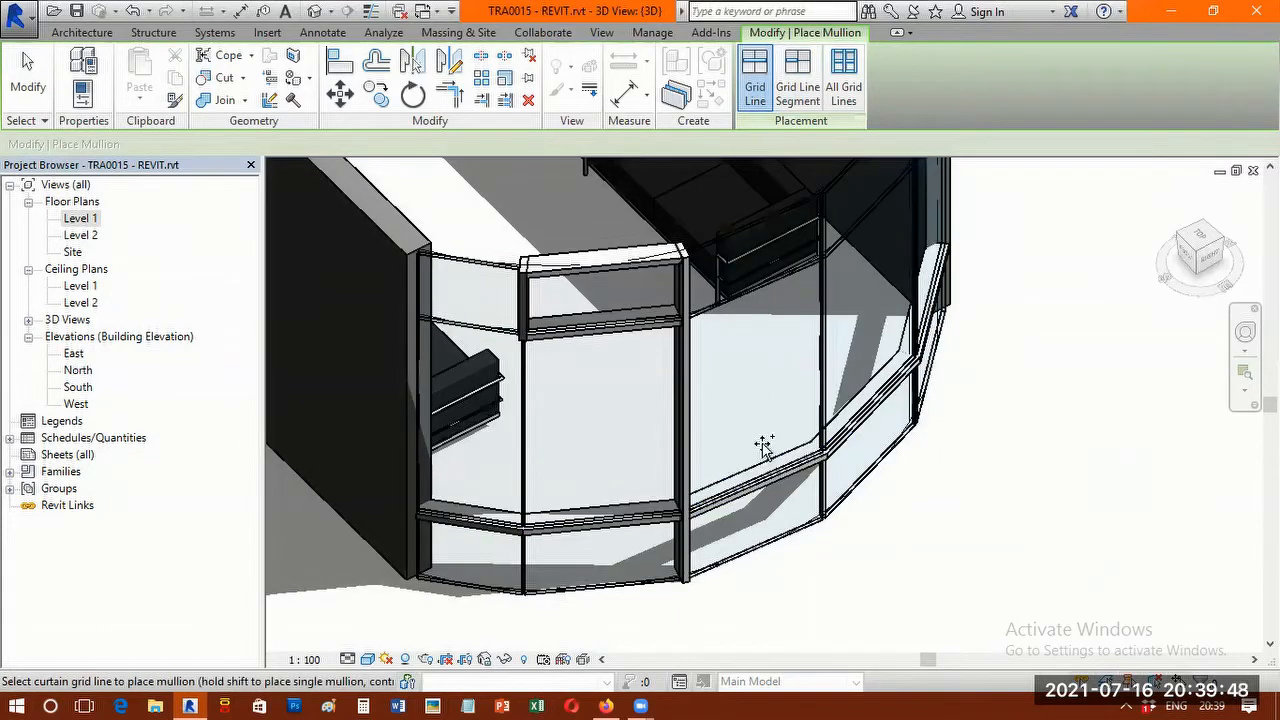
scroll(763, 444, down, 3)
scroll(797, 439, up, 2)
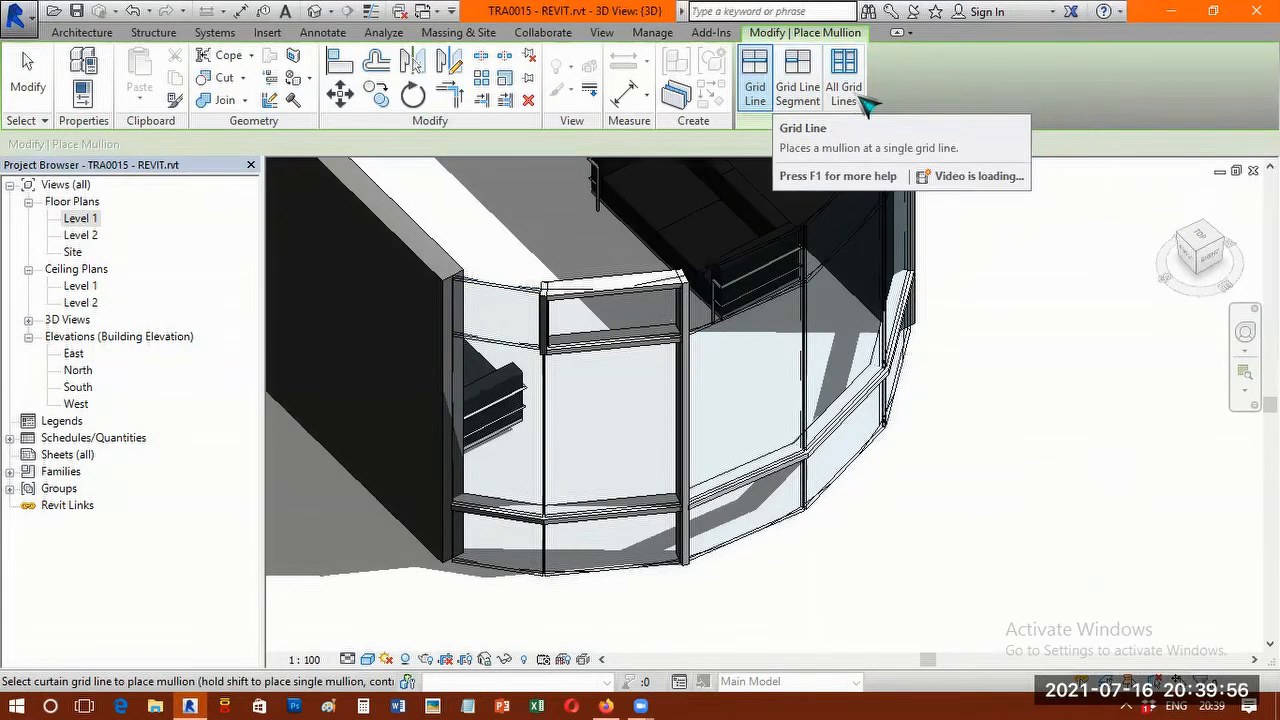
Add mullions to all remaining grid lines of the curtain wall with All Grid Lines and check them in 3D.
click(861, 97)
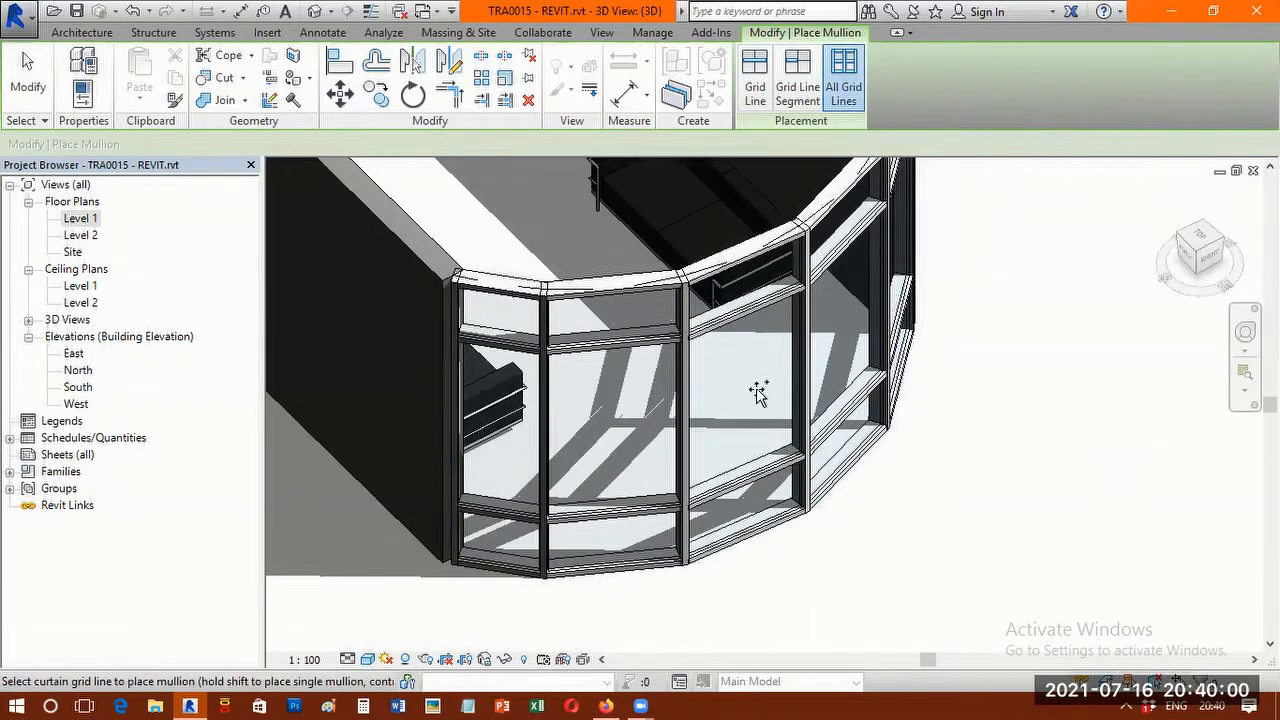
scroll(757, 383, down, 1)
shift+middle_drag(758, 414, 580, 285)
shift+middle_drag(588, 195, 1067, 395)
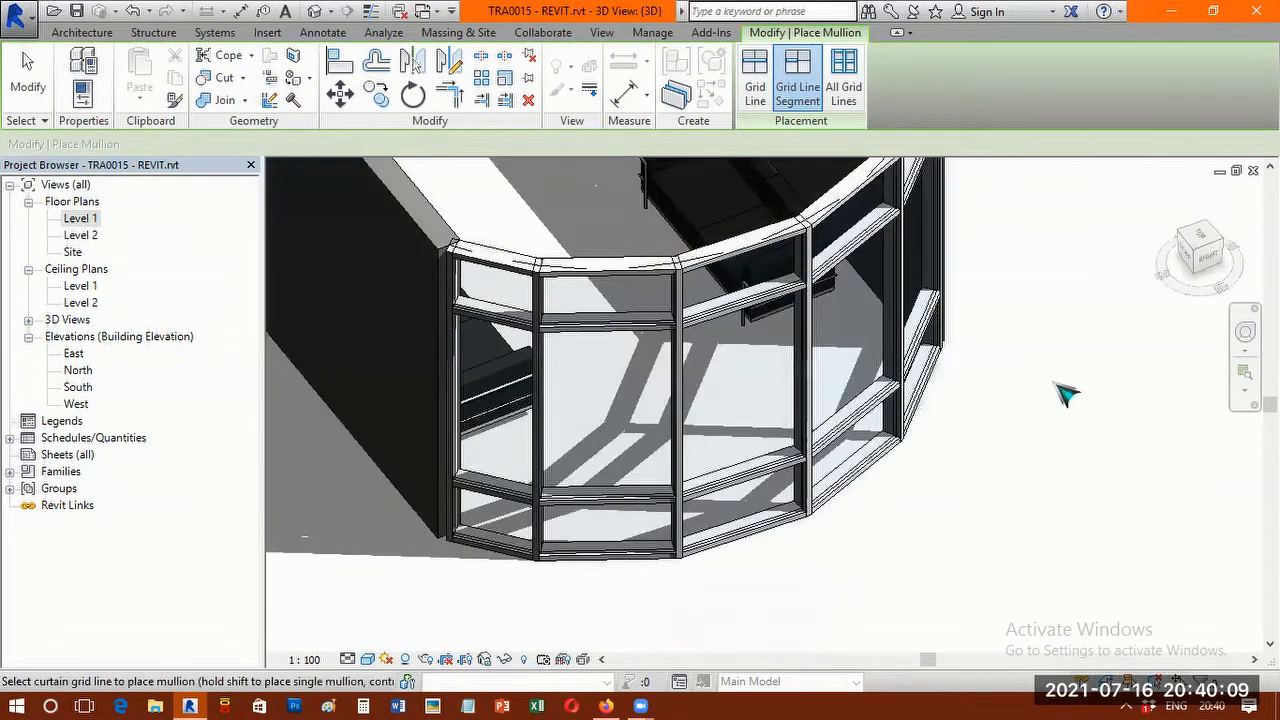
Fit the whole room in the 3D view to review the curtain wall, and open the Level 1 floor plan.
right_click(1040, 490)
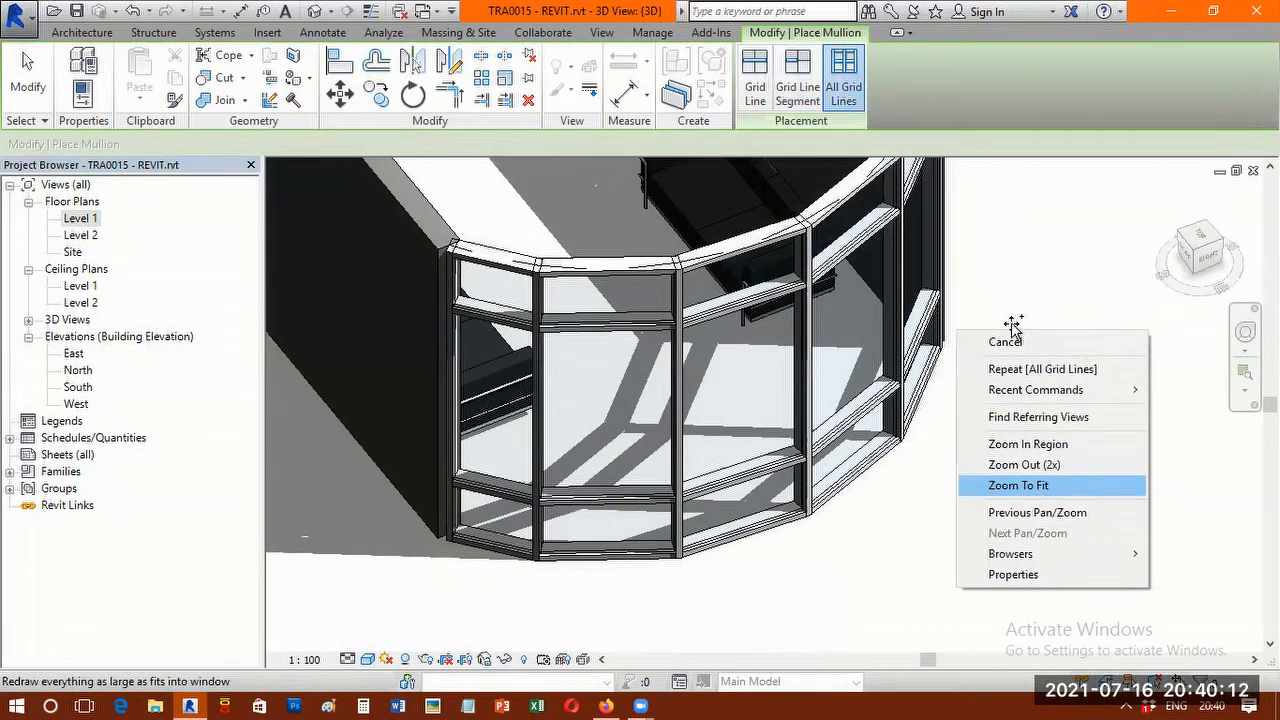
click(1020, 485)
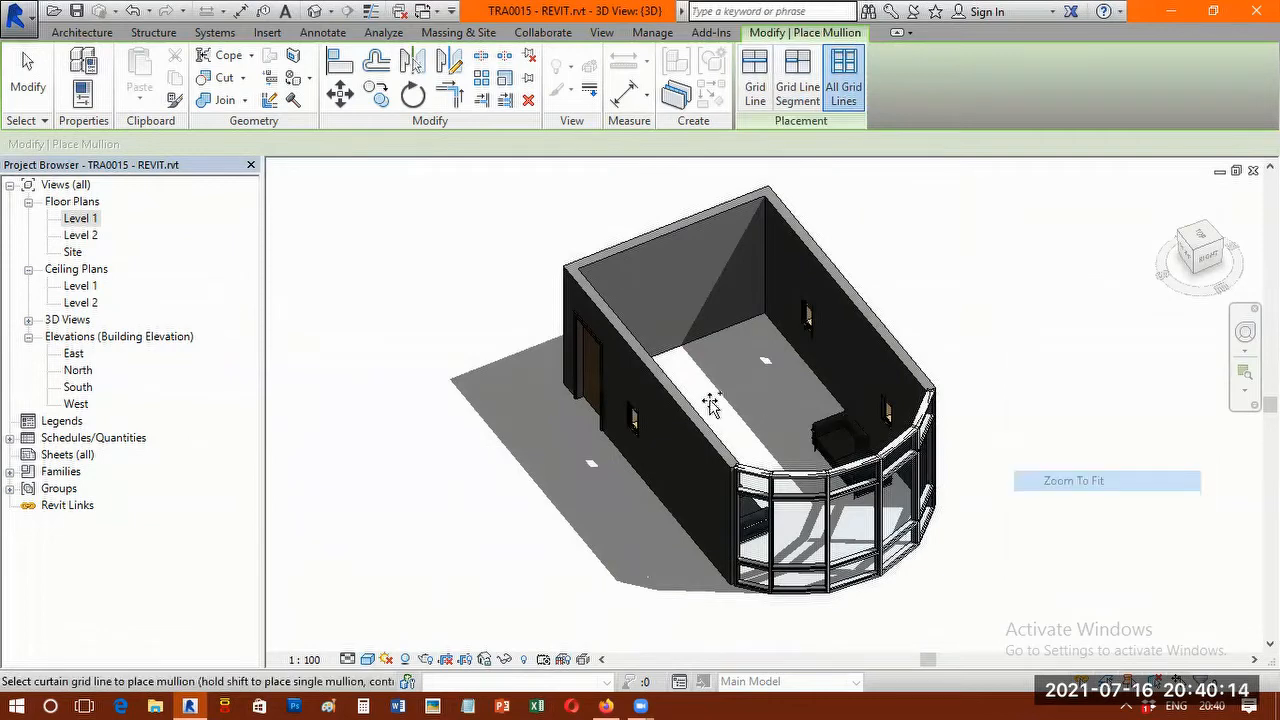
scroll(565, 328, up, 2)
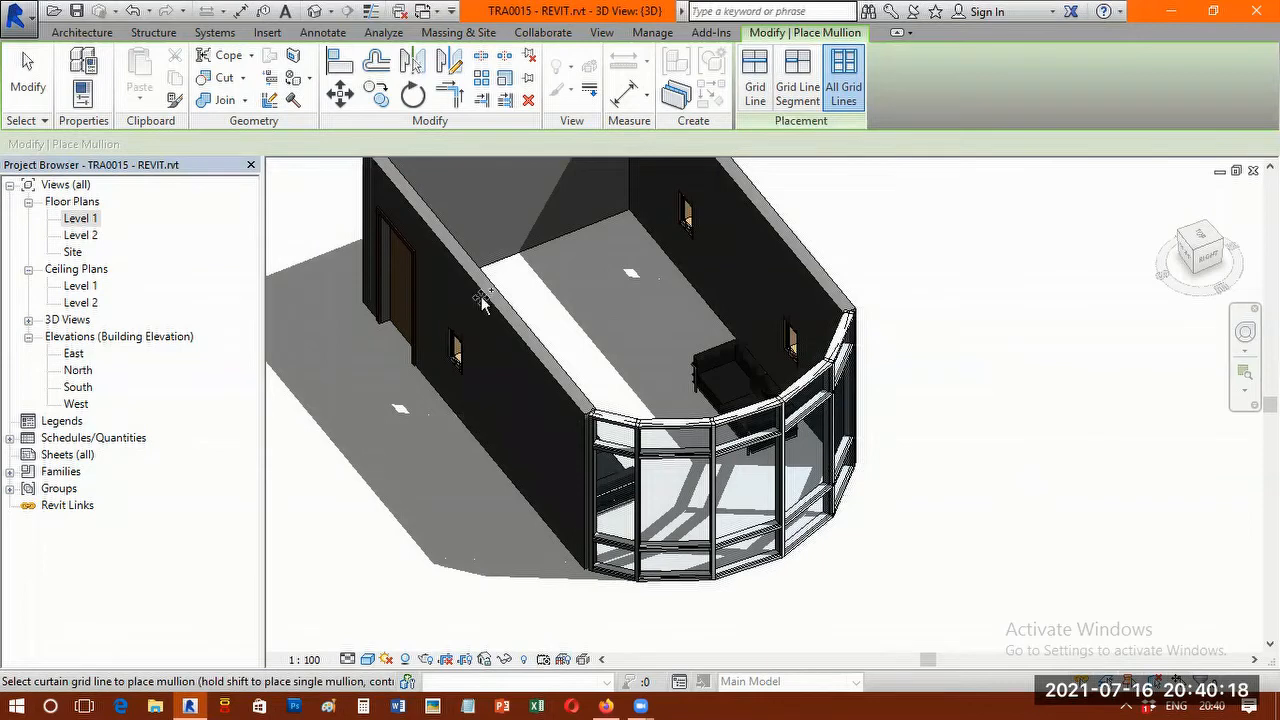
shift+middle_drag(481, 296, 742, 398)
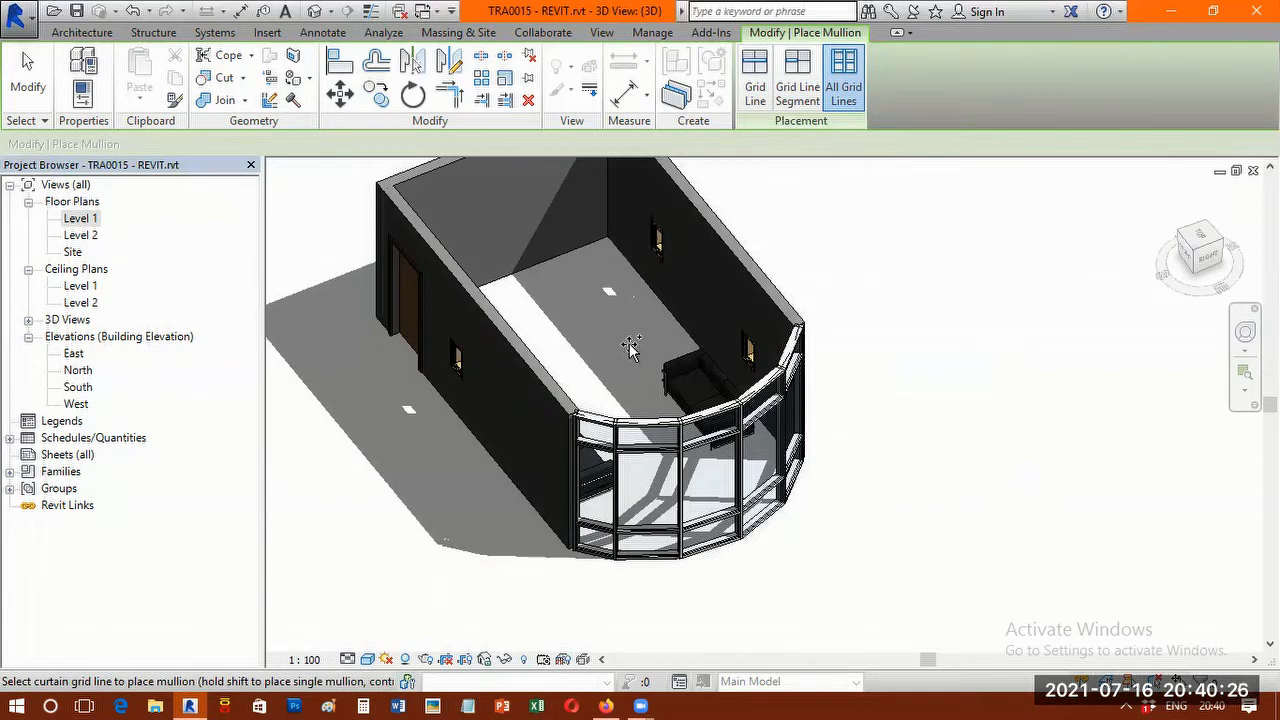
scroll(631, 350, down, 1)
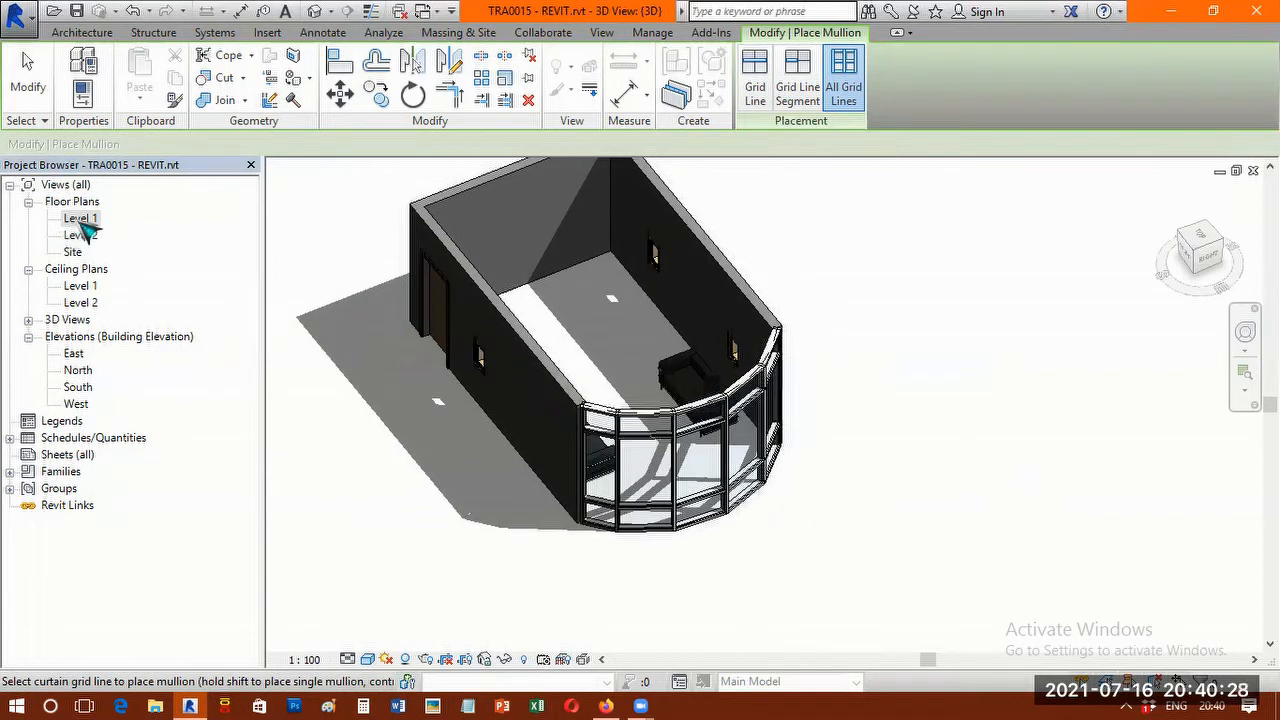
double_click(82, 220)
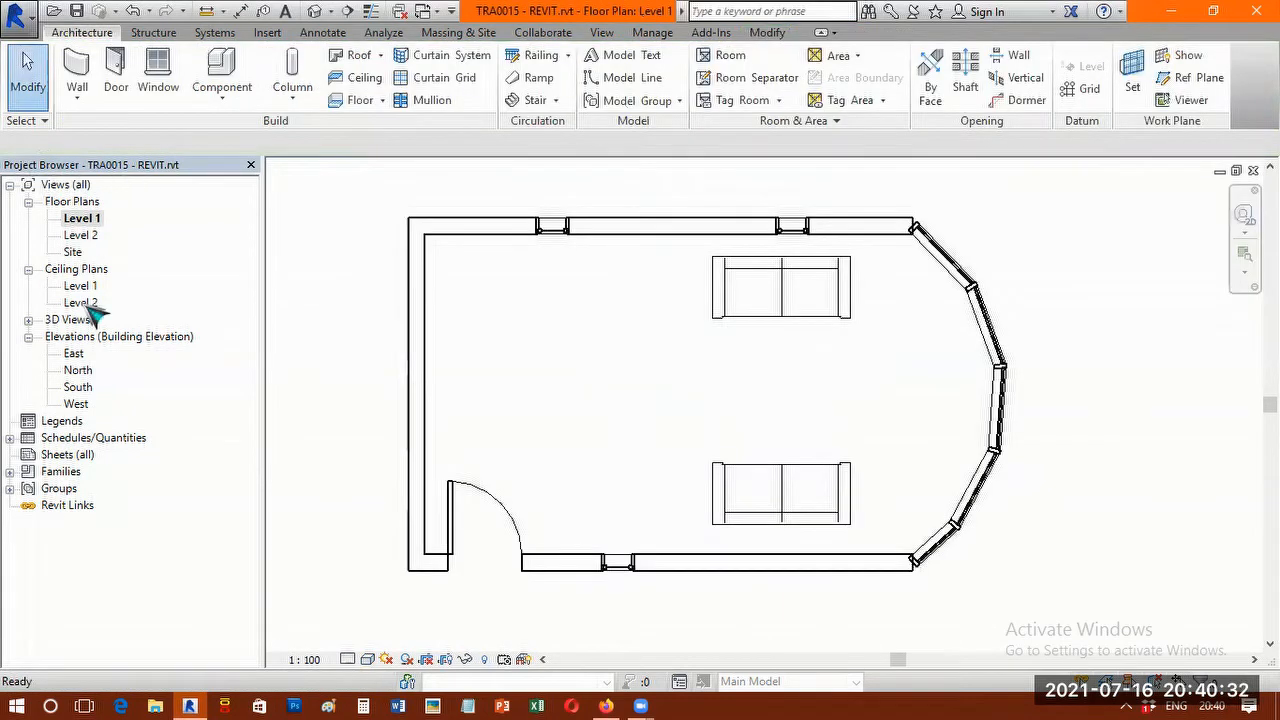
click(86, 219)
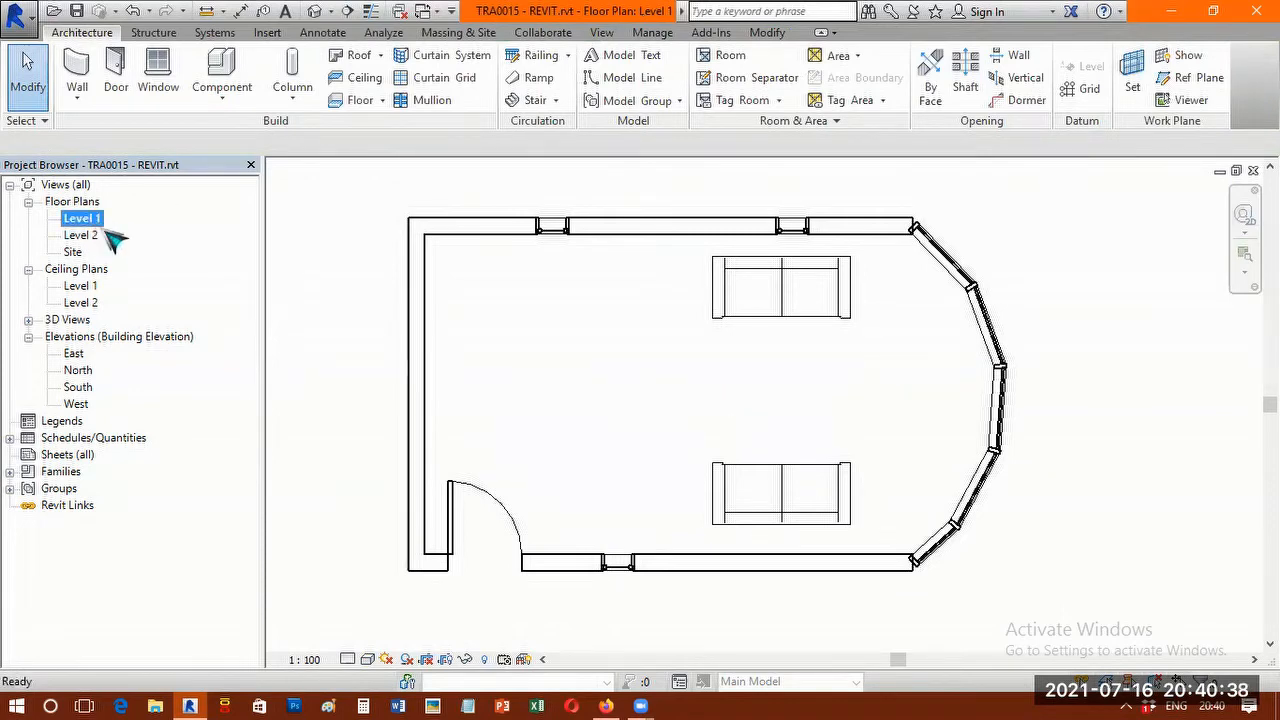
Open the Level 2 floor plan and bring the whole room outline into view.
scroll(380, 322, down, 2)
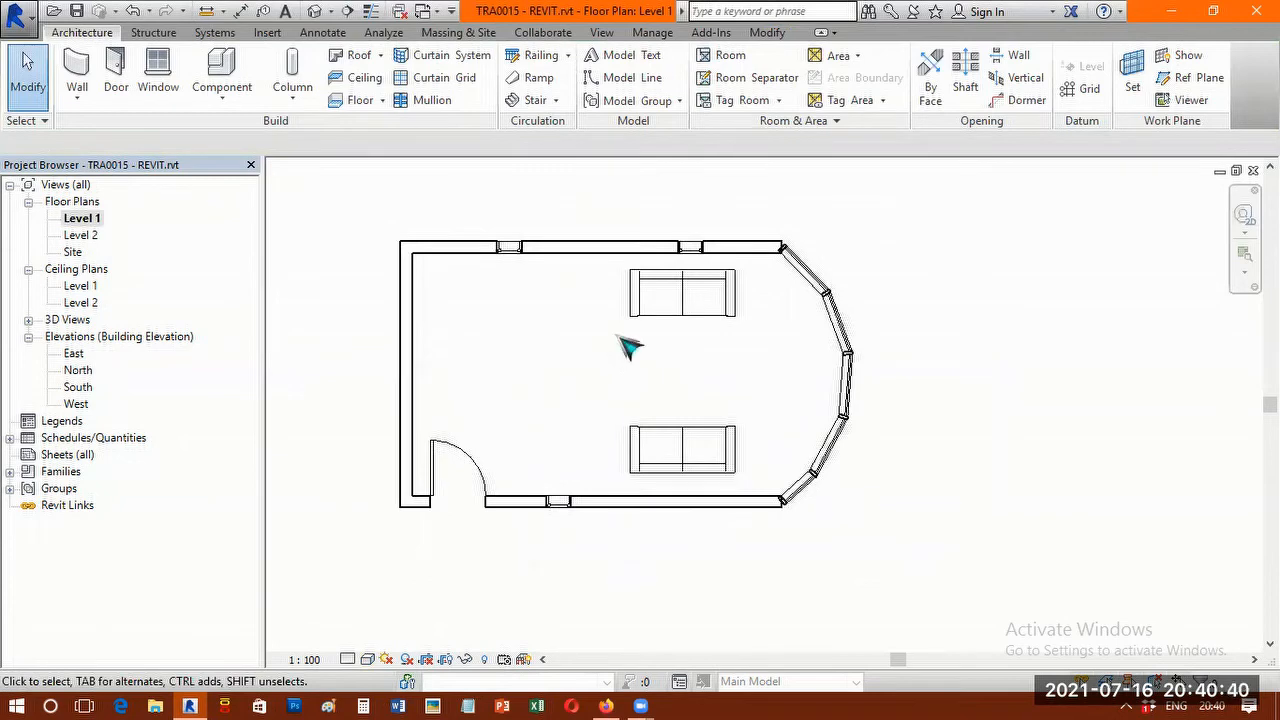
middle_drag(628, 345, 734, 345)
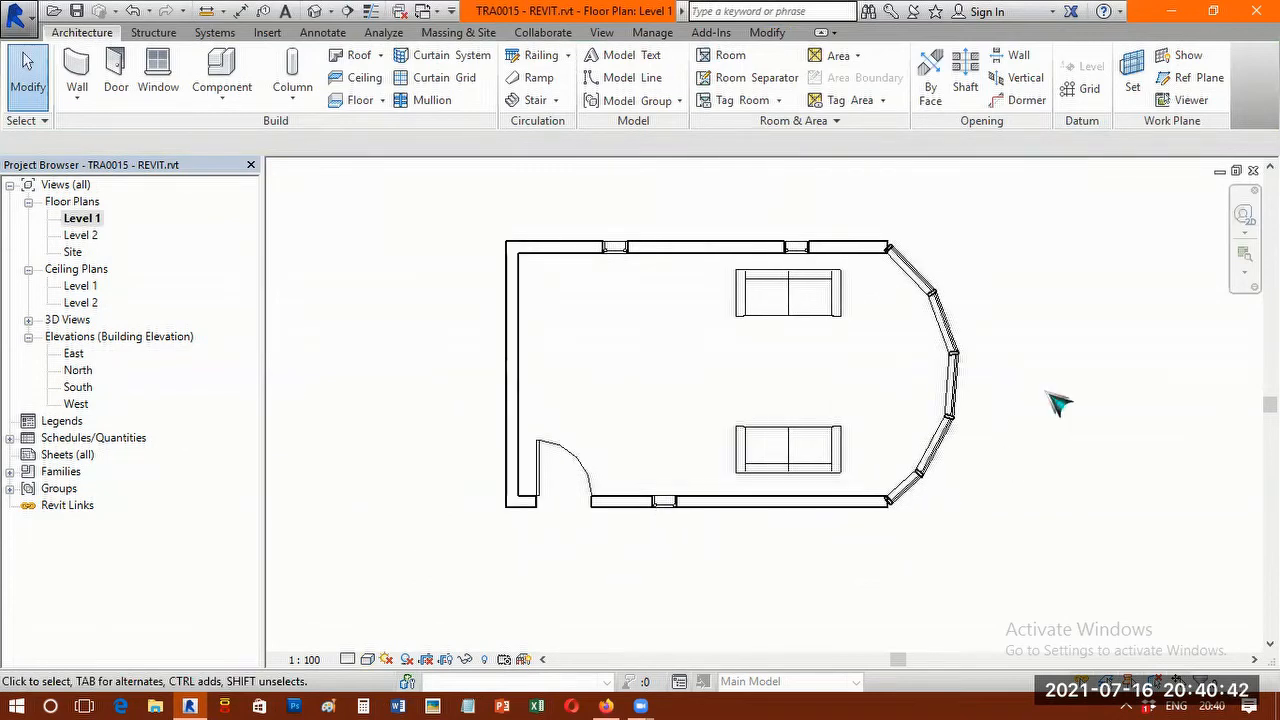
double_click(86, 237)
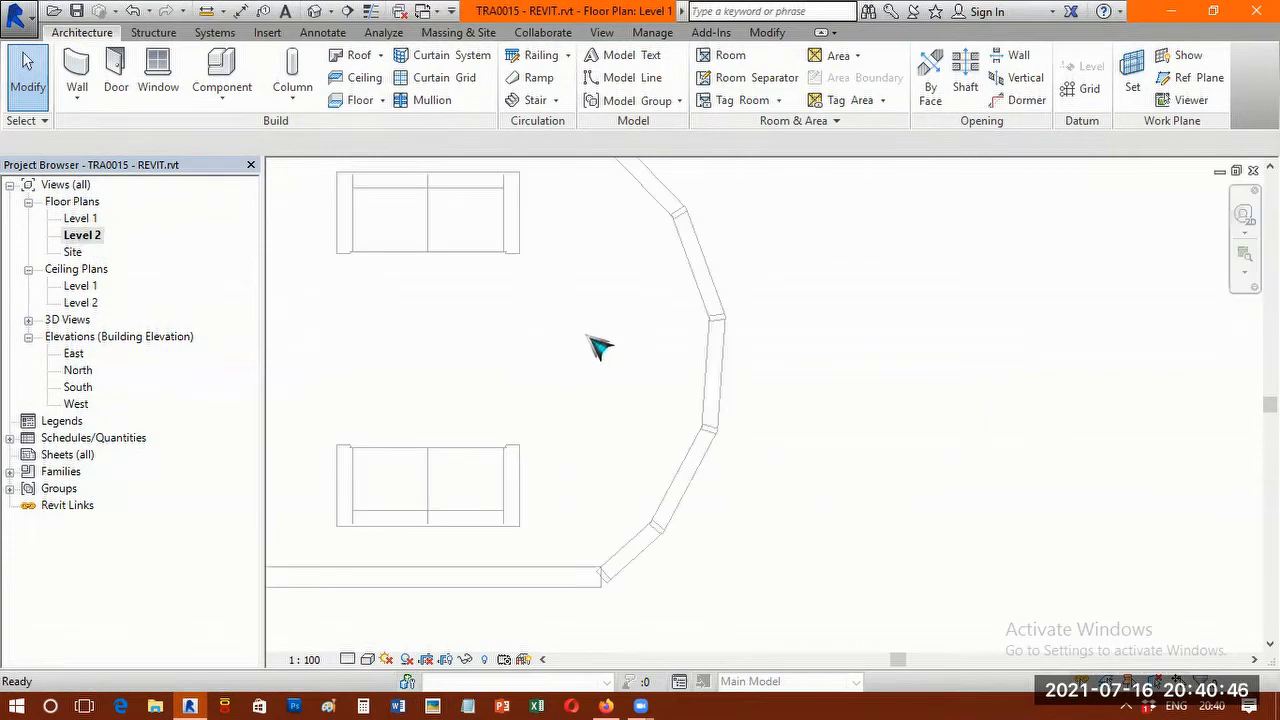
scroll(600, 346, down, 4)
scroll(714, 330, up, 1)
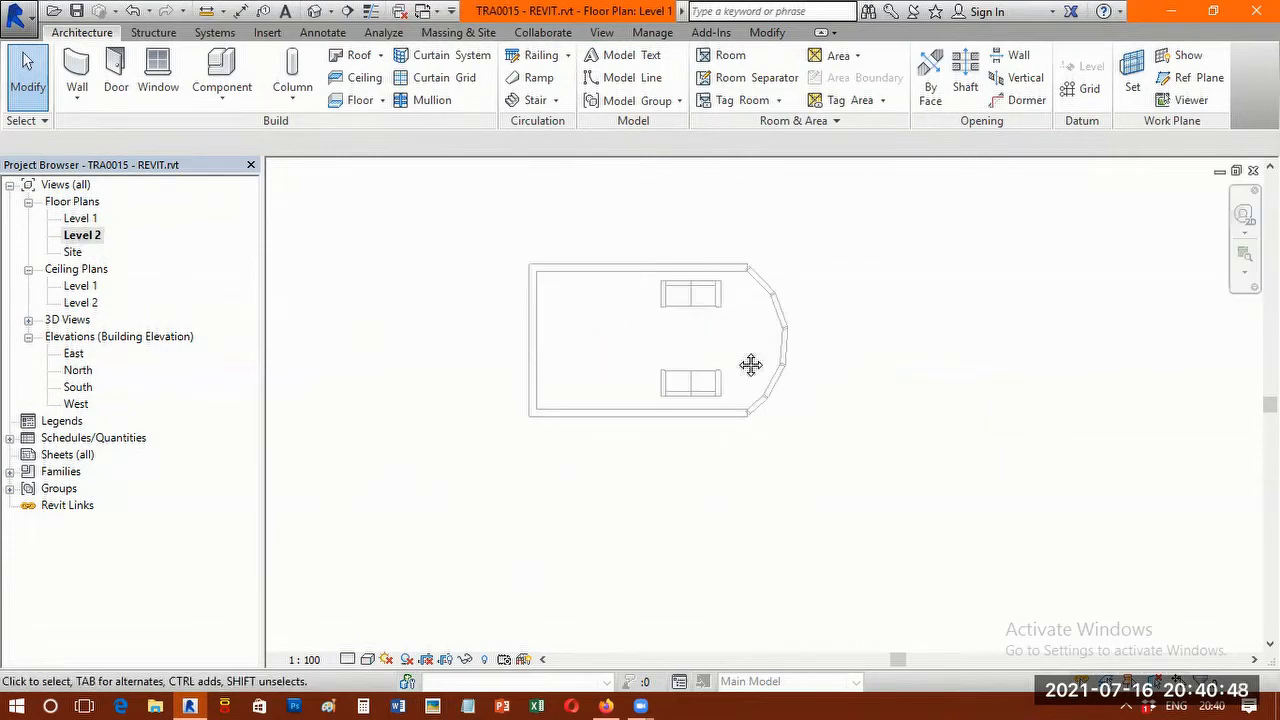
scroll(690, 345, up, 2)
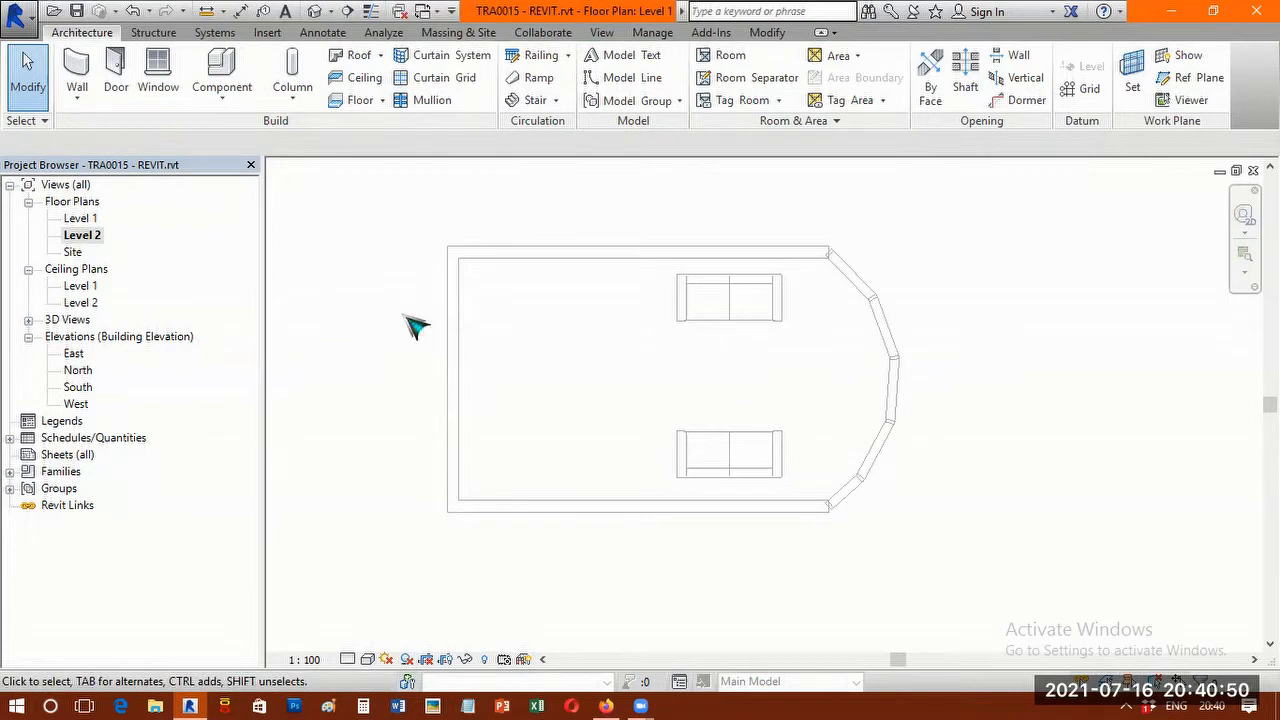
Start a flat footprint roof with a 400 mm overhang and pick the north, west, south and curved east walls as its boundary.
click(360, 57)
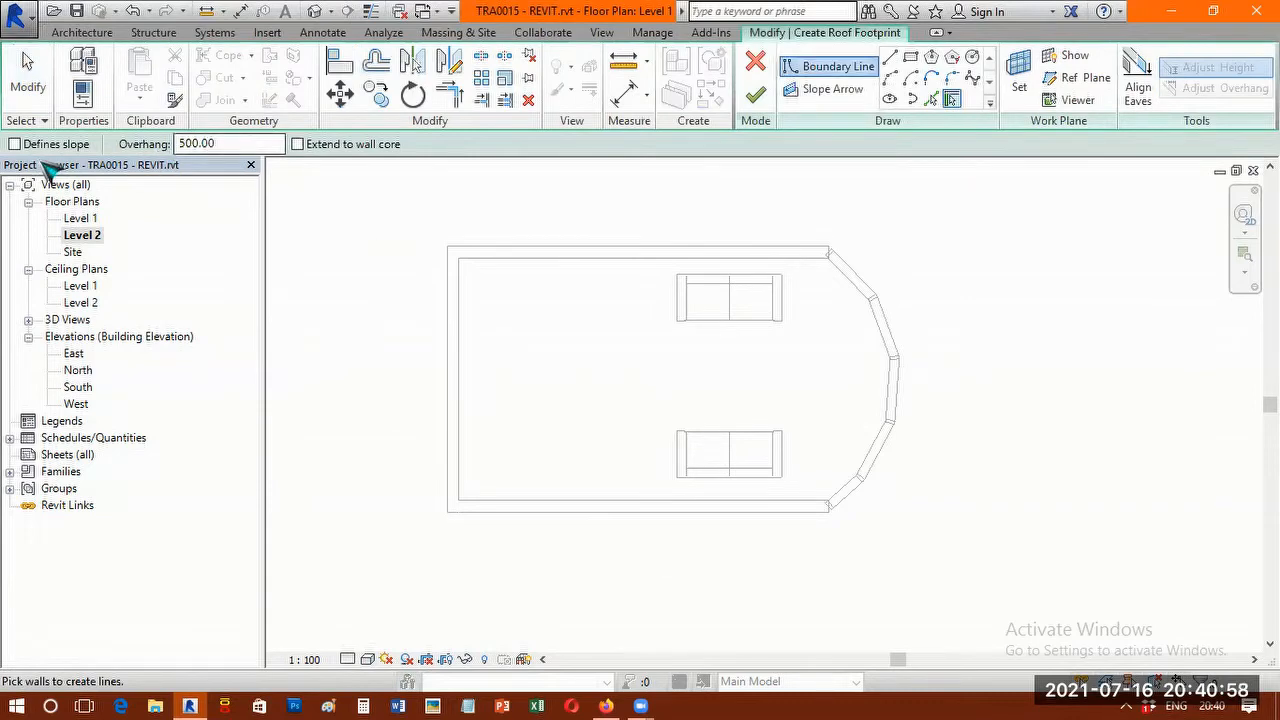
click(200, 143)
text(400)
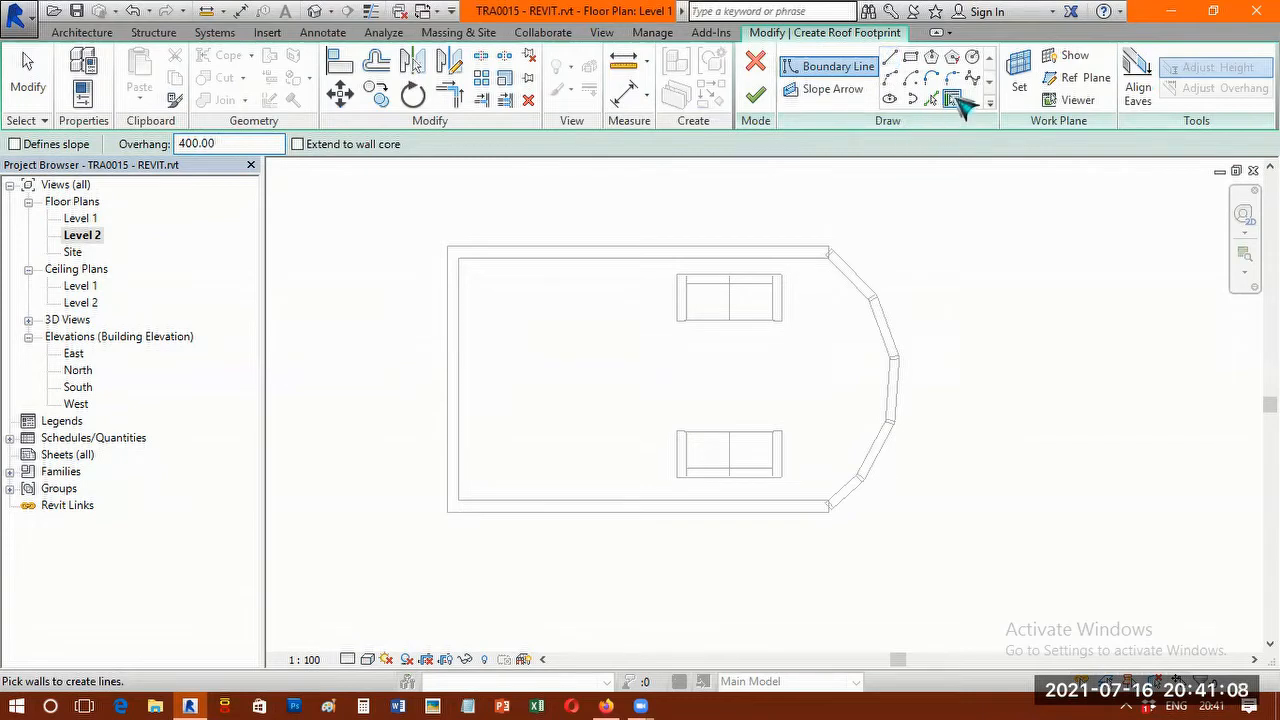
click(718, 258)
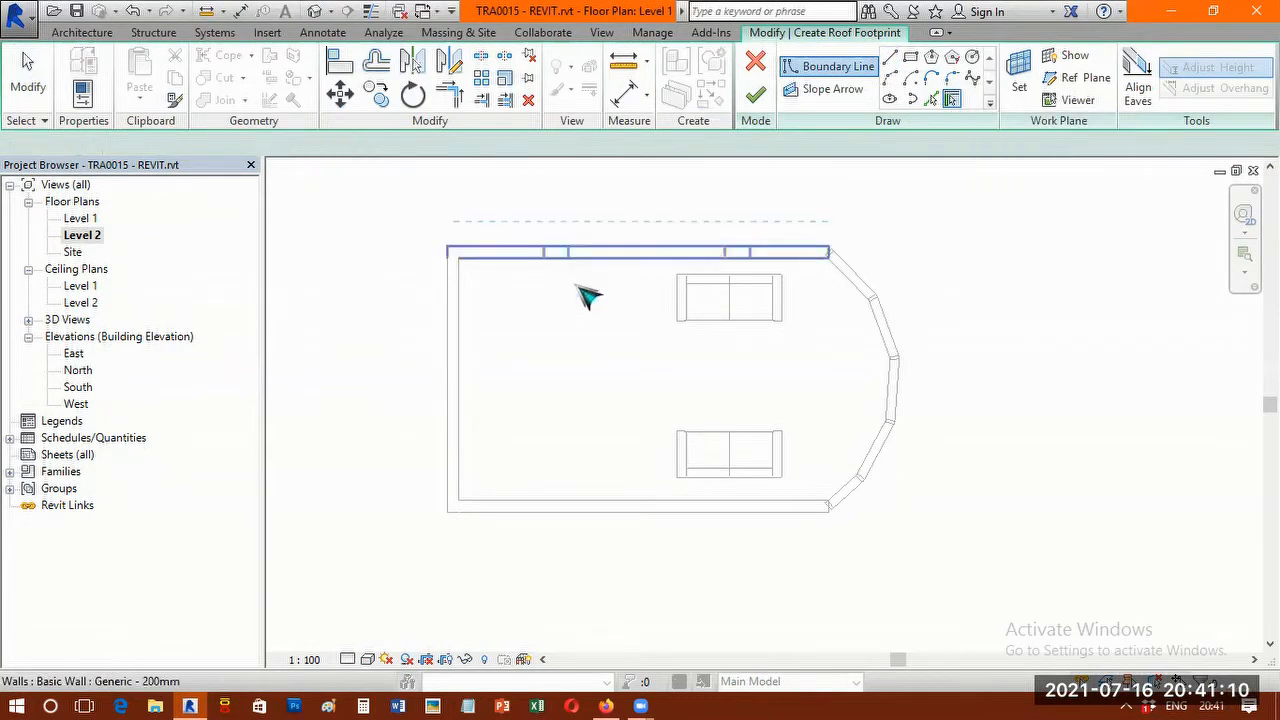
click(474, 433)
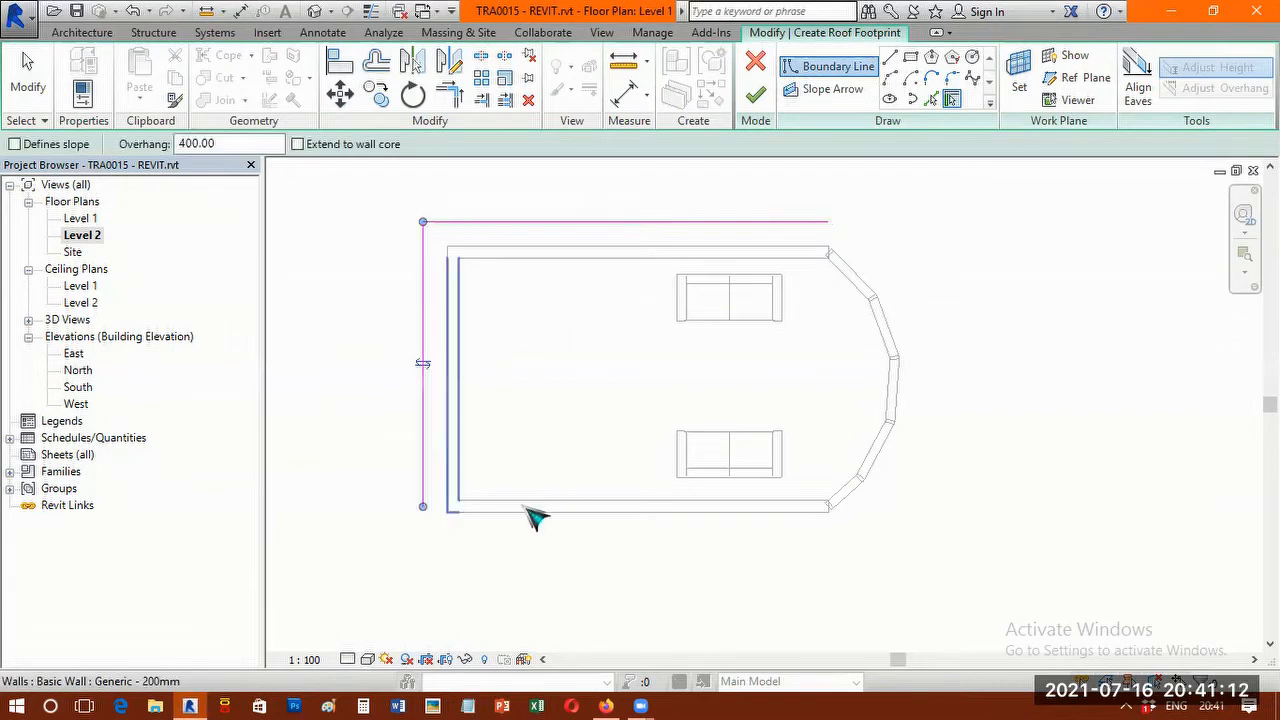
click(908, 400)
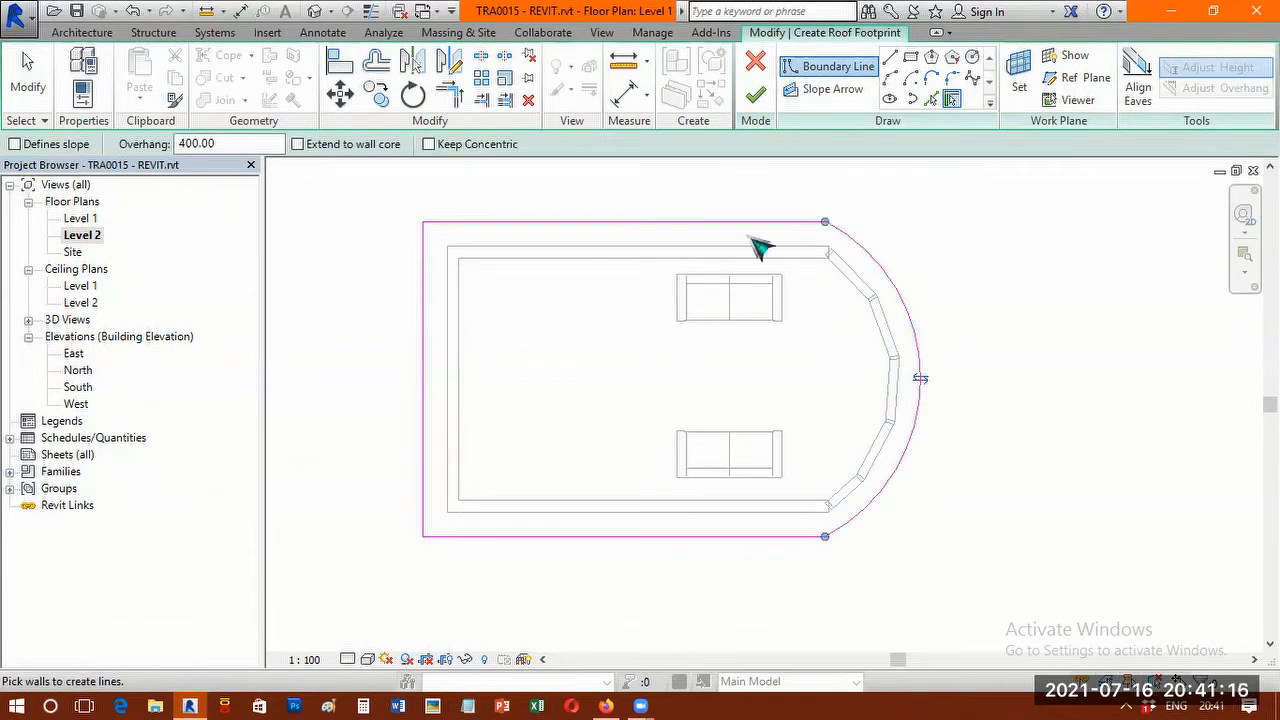
Trim the north roof boundary line and the east arc to a clean corner with Trim/Extend to Corner.
scroll(654, 231, up, 2)
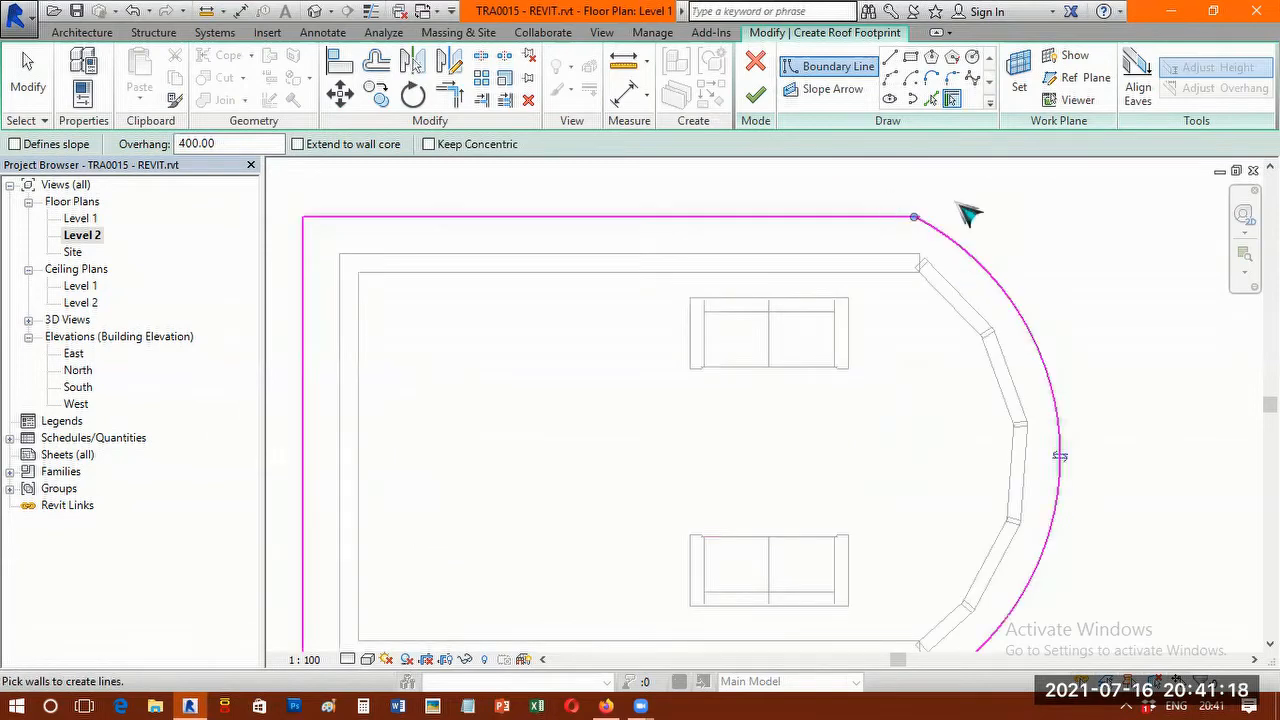
scroll(958, 216, up, 2)
scroll(790, 284, up, 3)
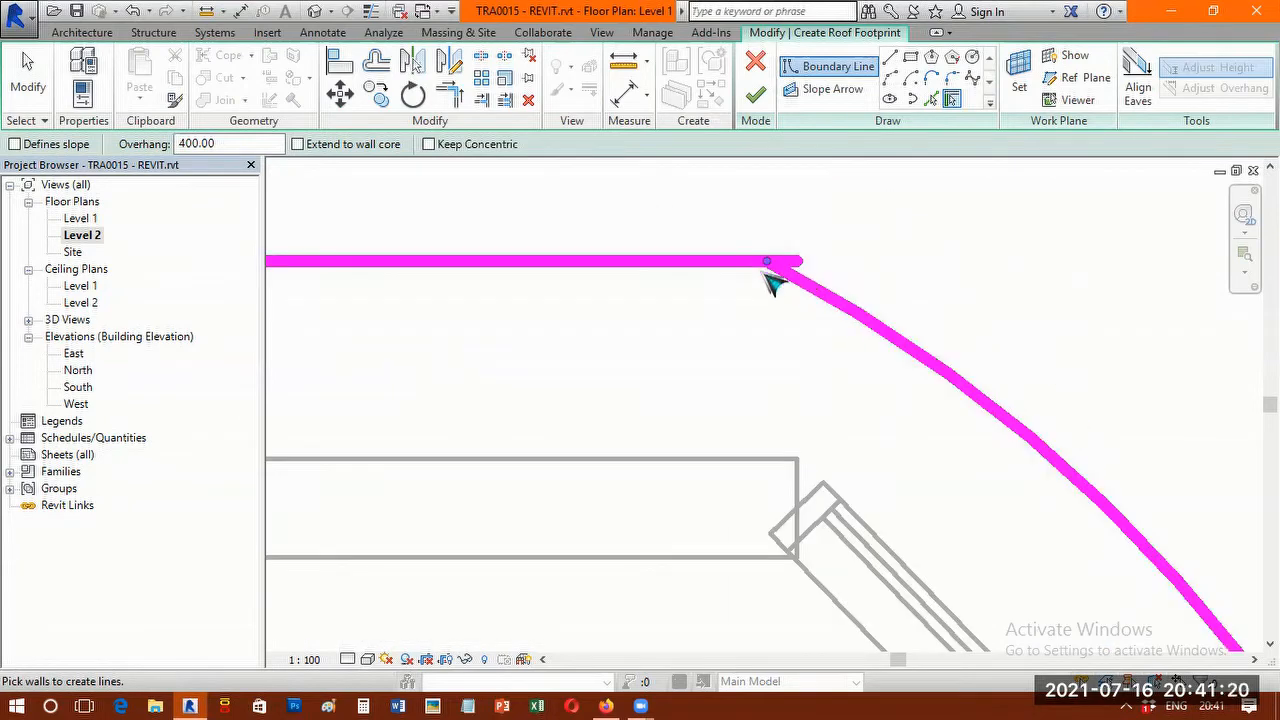
scroll(770, 283, up, 1)
scroll(763, 289, down, 2)
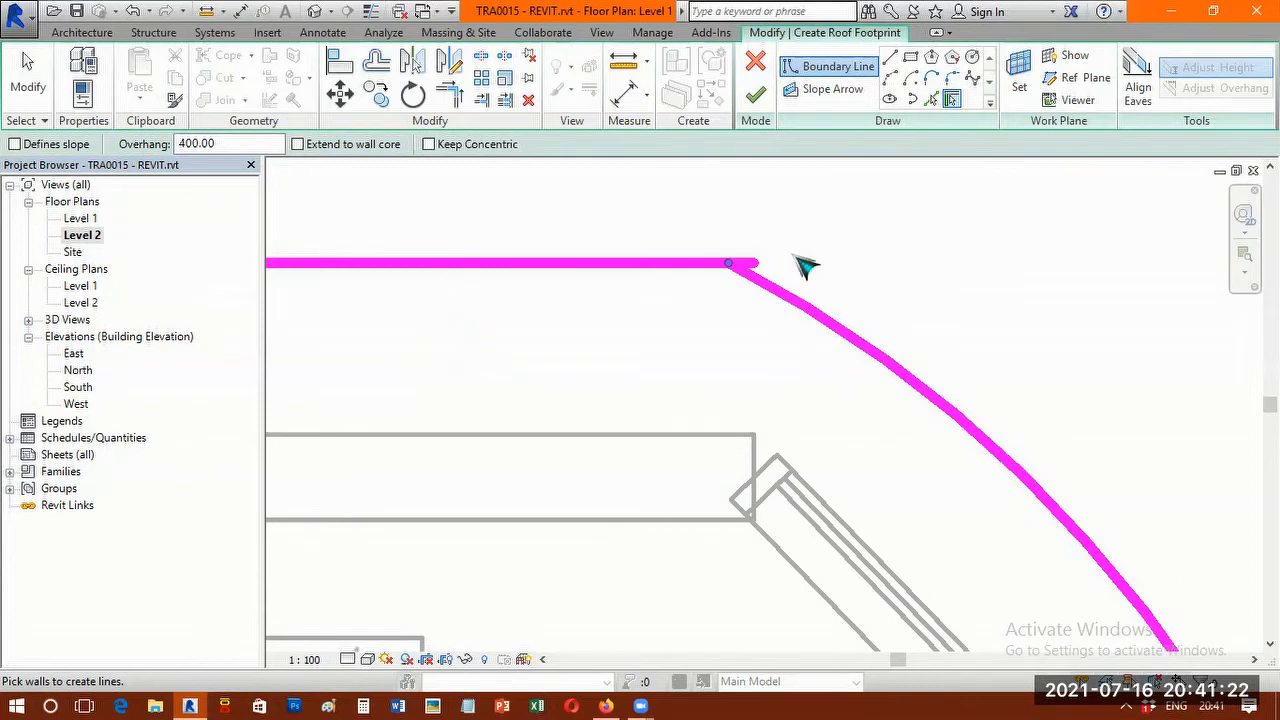
scroll(794, 255, down, 3)
scroll(792, 252, up, 2)
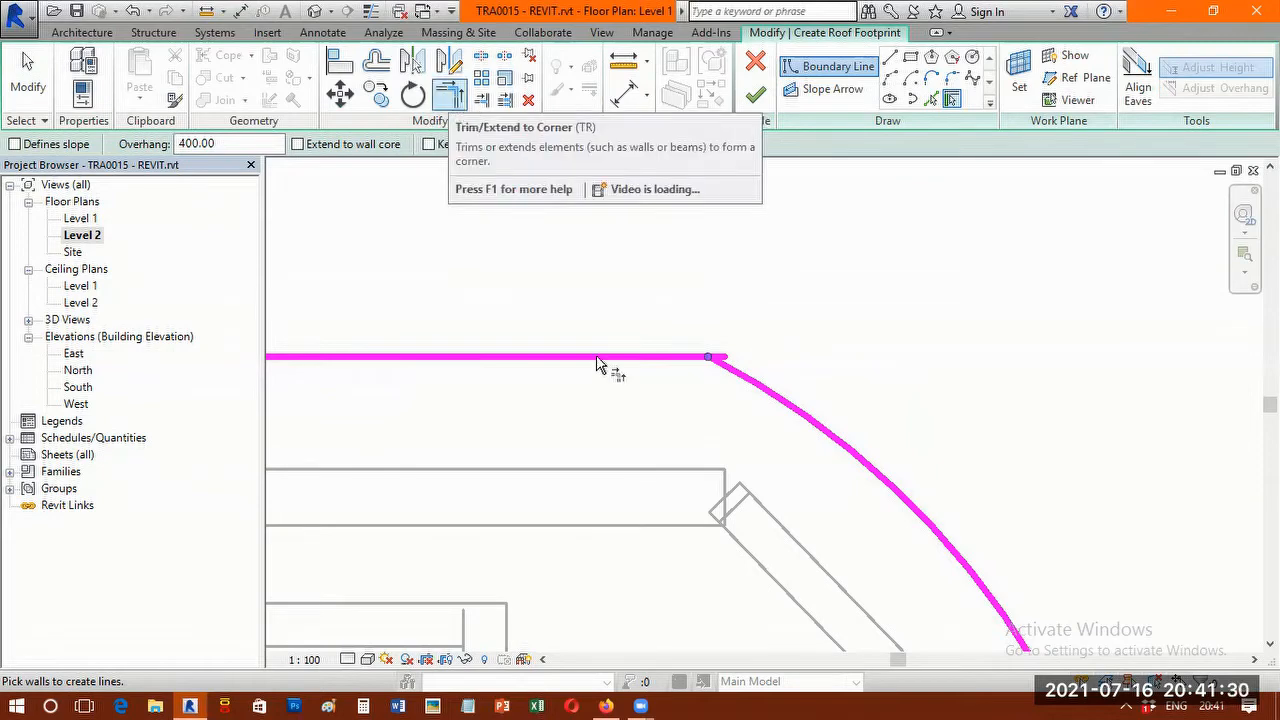
key(t)
key(r)
click(690, 358)
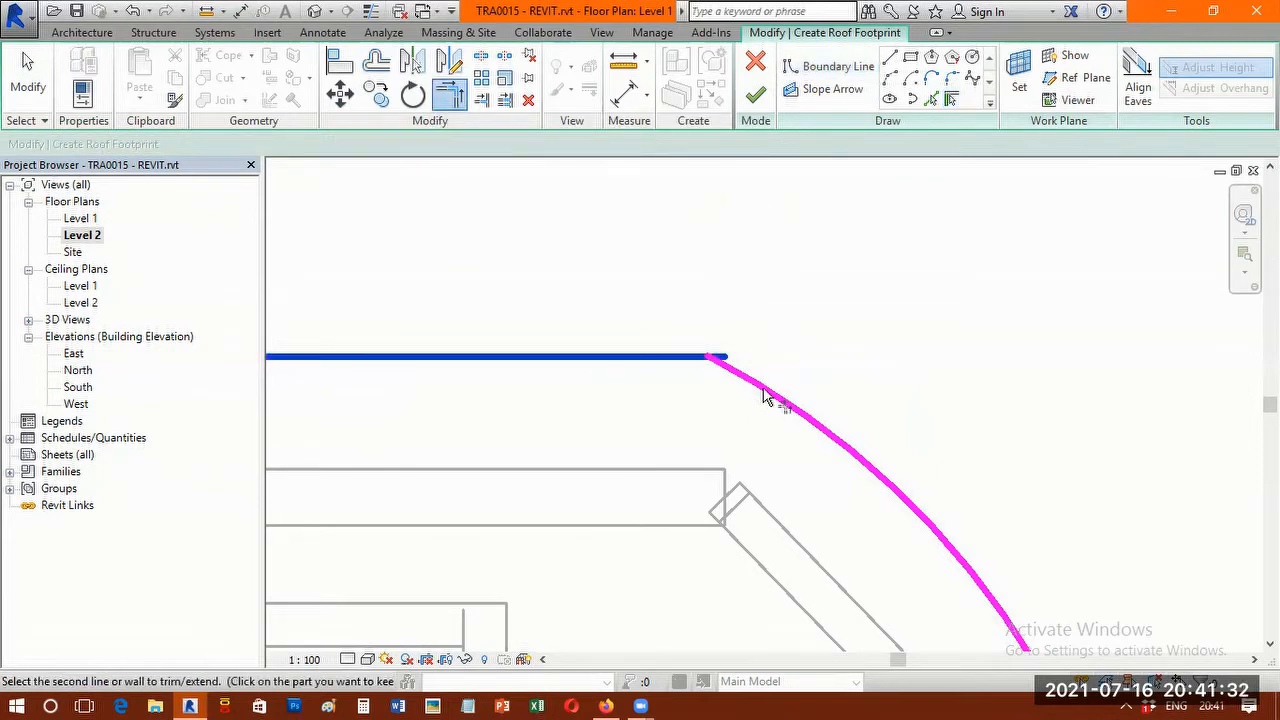
click(718, 368)
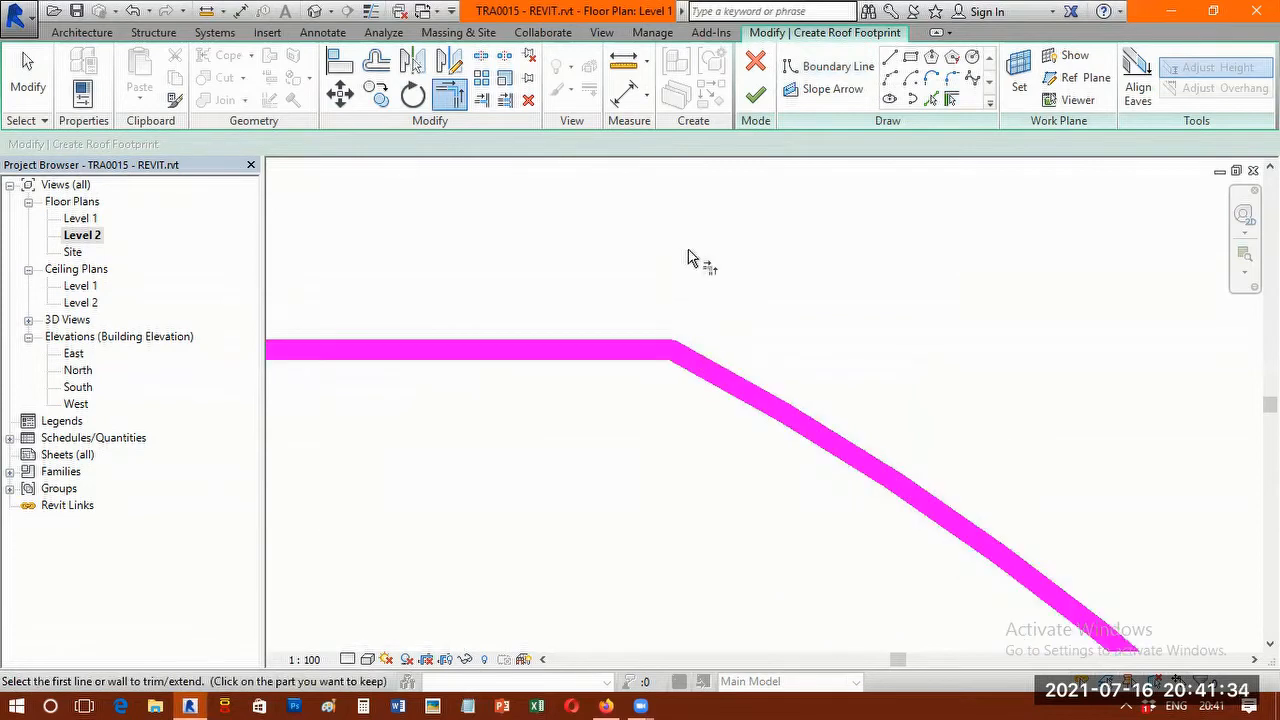
Trim the south roof boundary line and the east arc to a clean corner.
scroll(700, 308, down, 5)
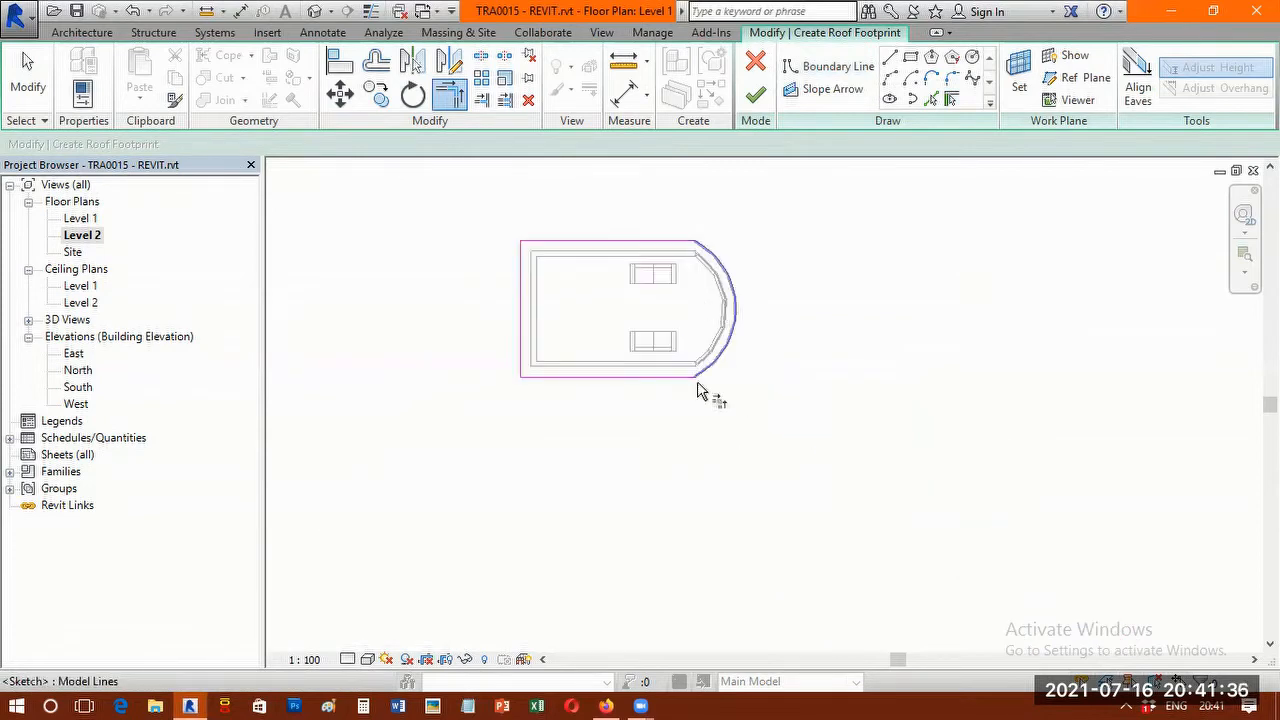
scroll(694, 389, up, 5)
scroll(710, 357, up, 2)
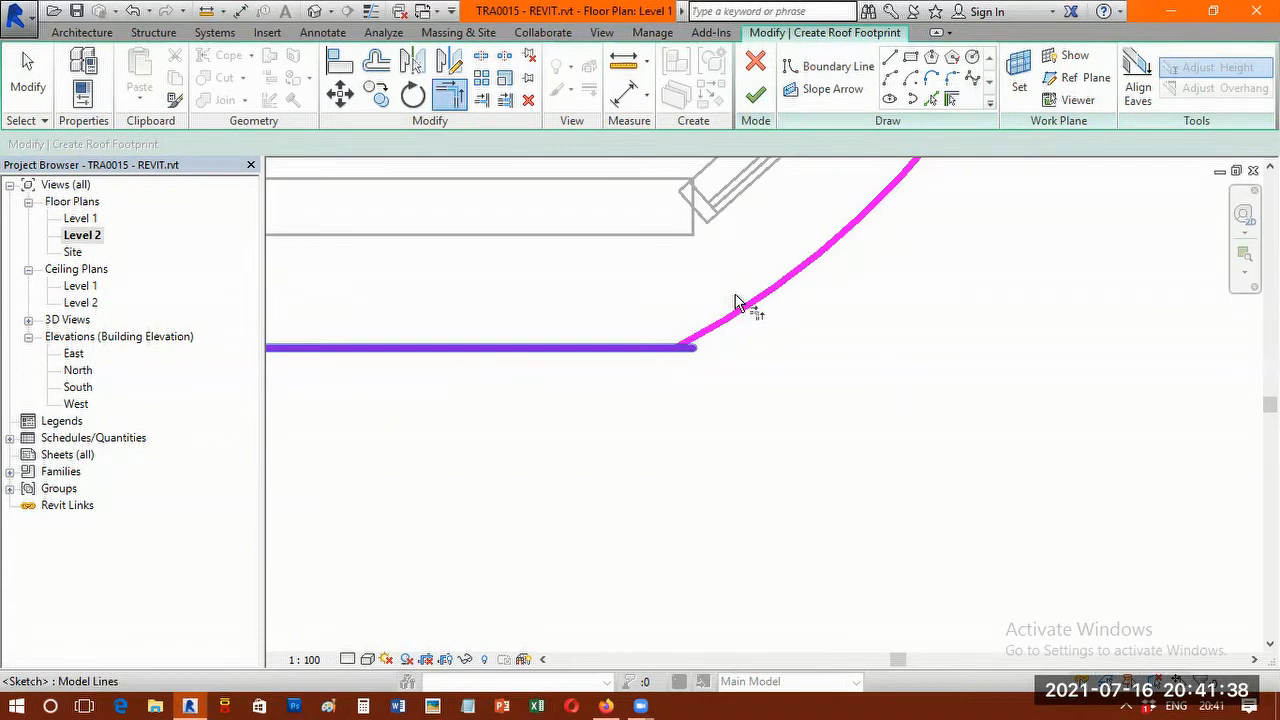
scroll(700, 320, up, 4)
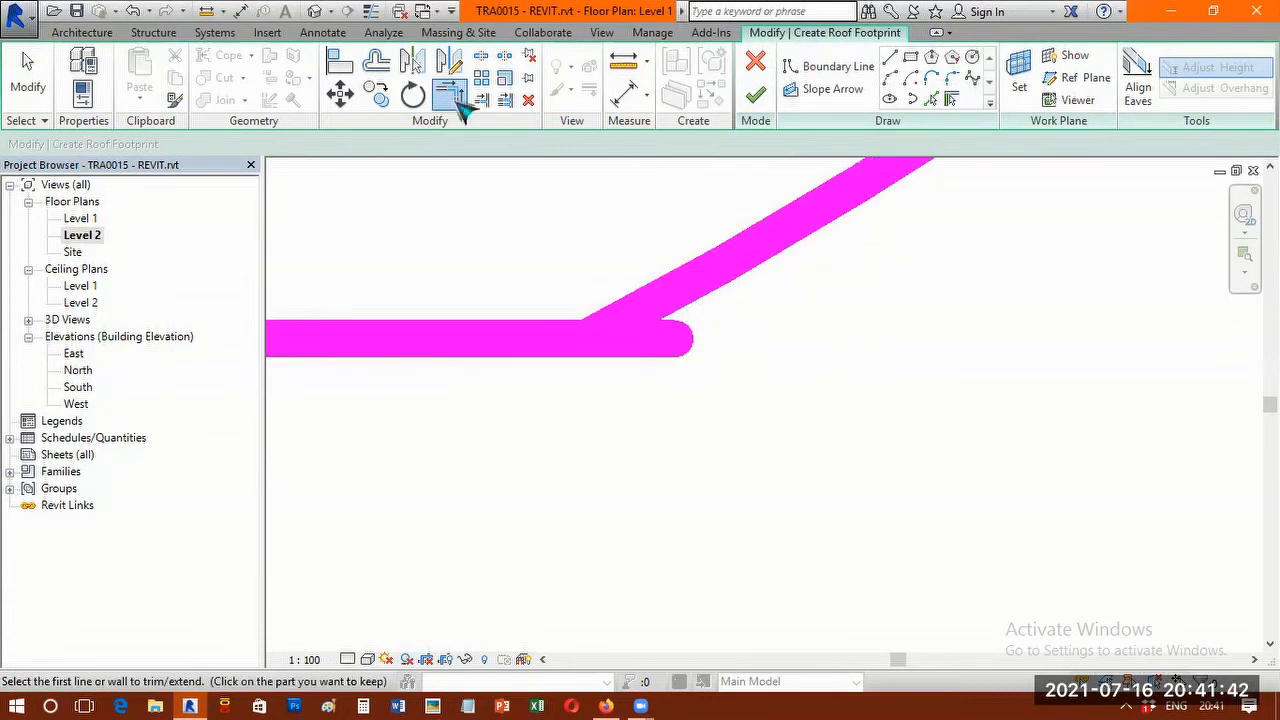
click(355, 333)
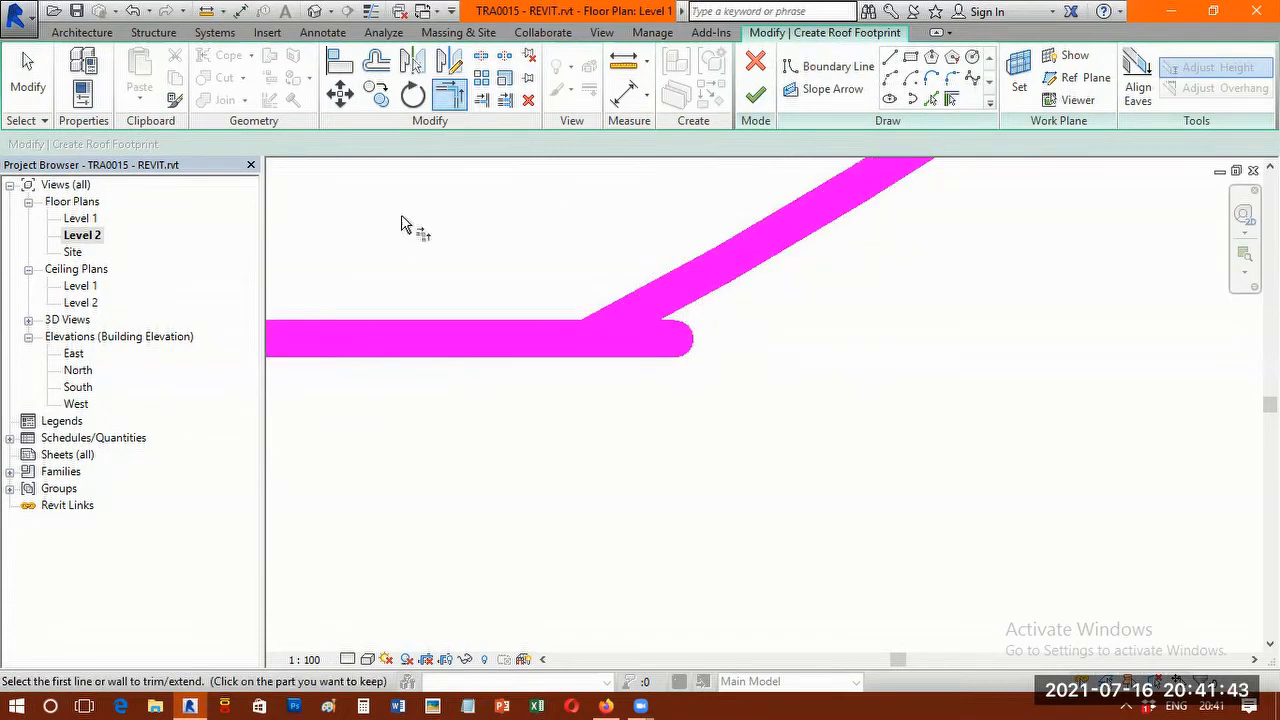
click(451, 101)
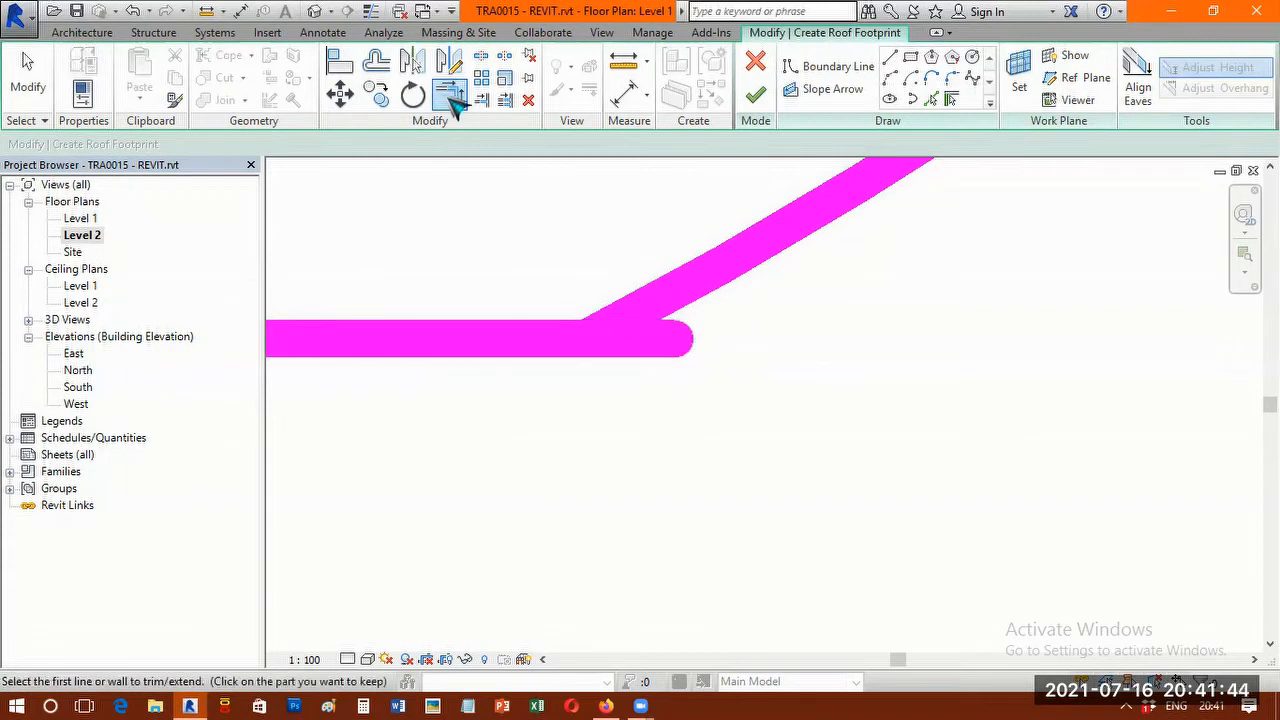
click(389, 340)
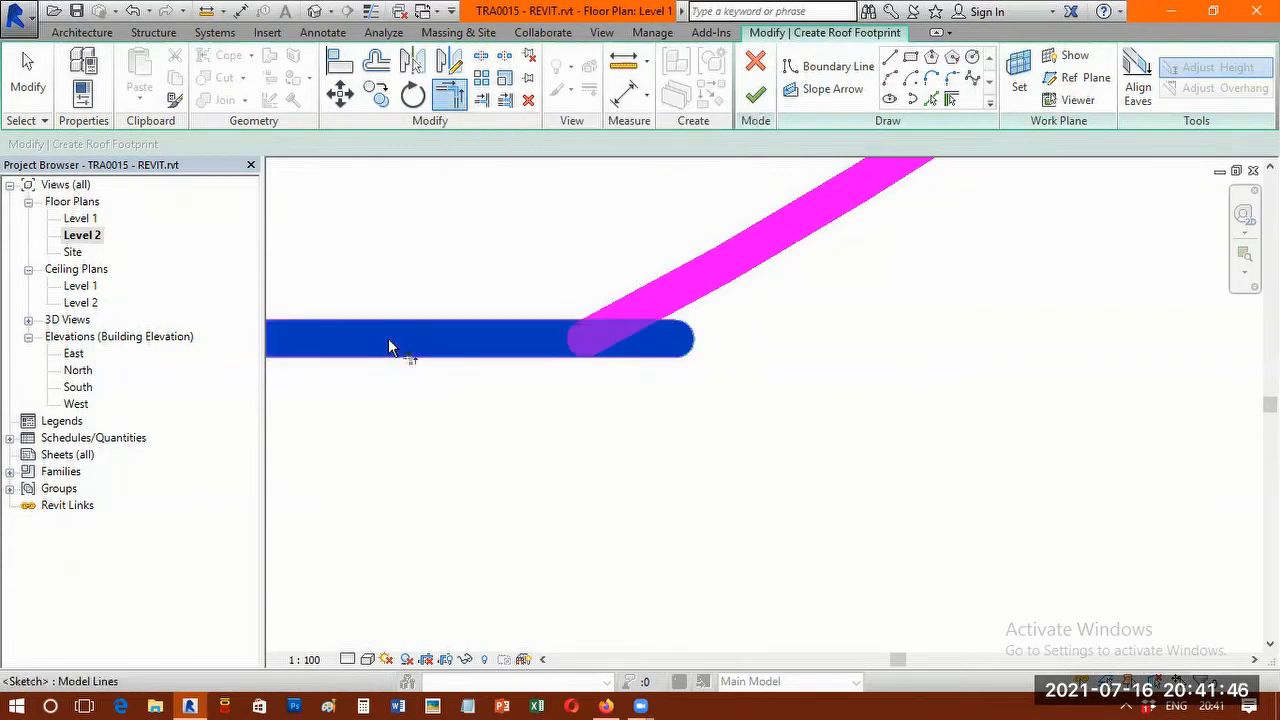
click(813, 218)
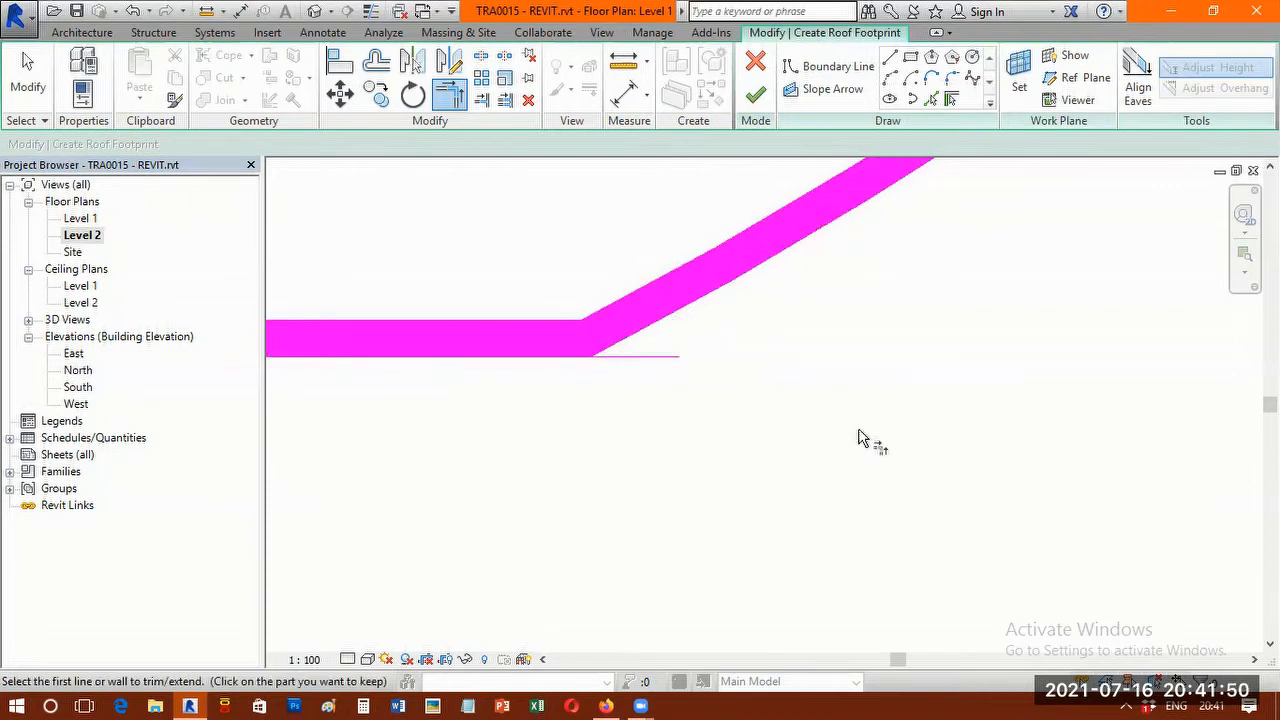
Finish the roof footprint sketch, accept attaching the highlighted walls to the roof, and clear the selection.
scroll(858, 438, down, 2)
scroll(858, 438, down, 2)
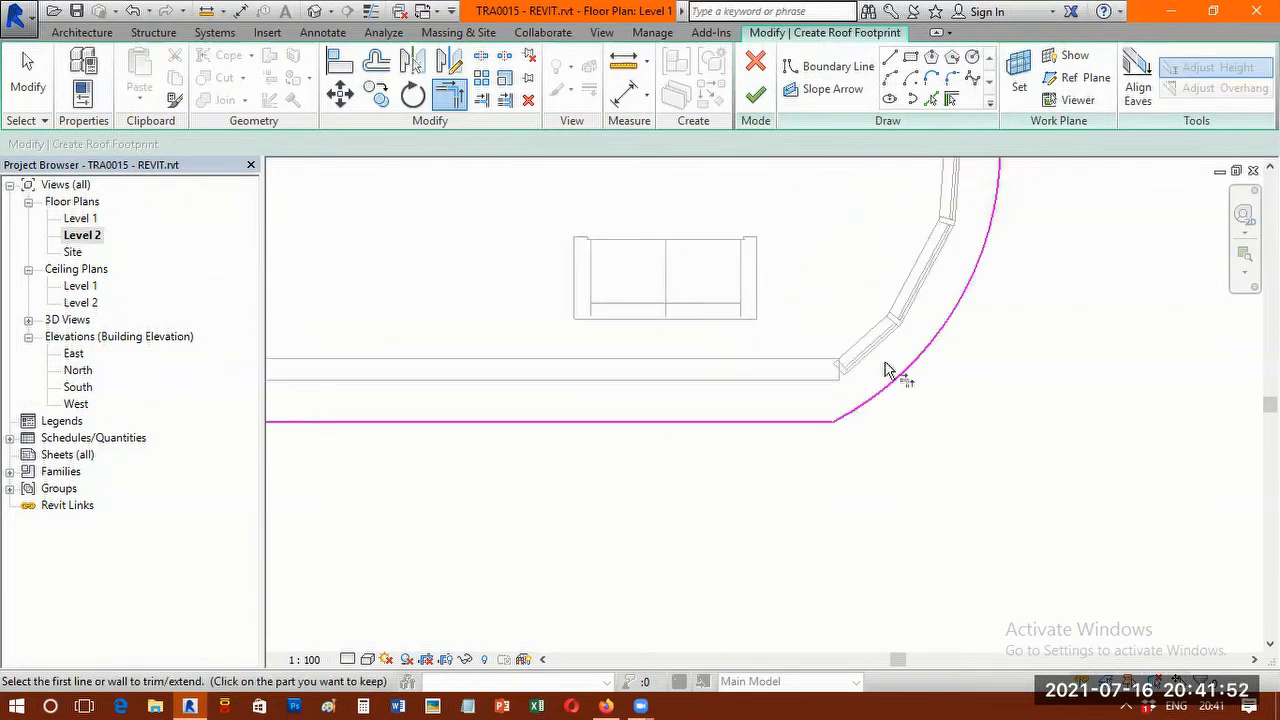
scroll(886, 366, down, 2)
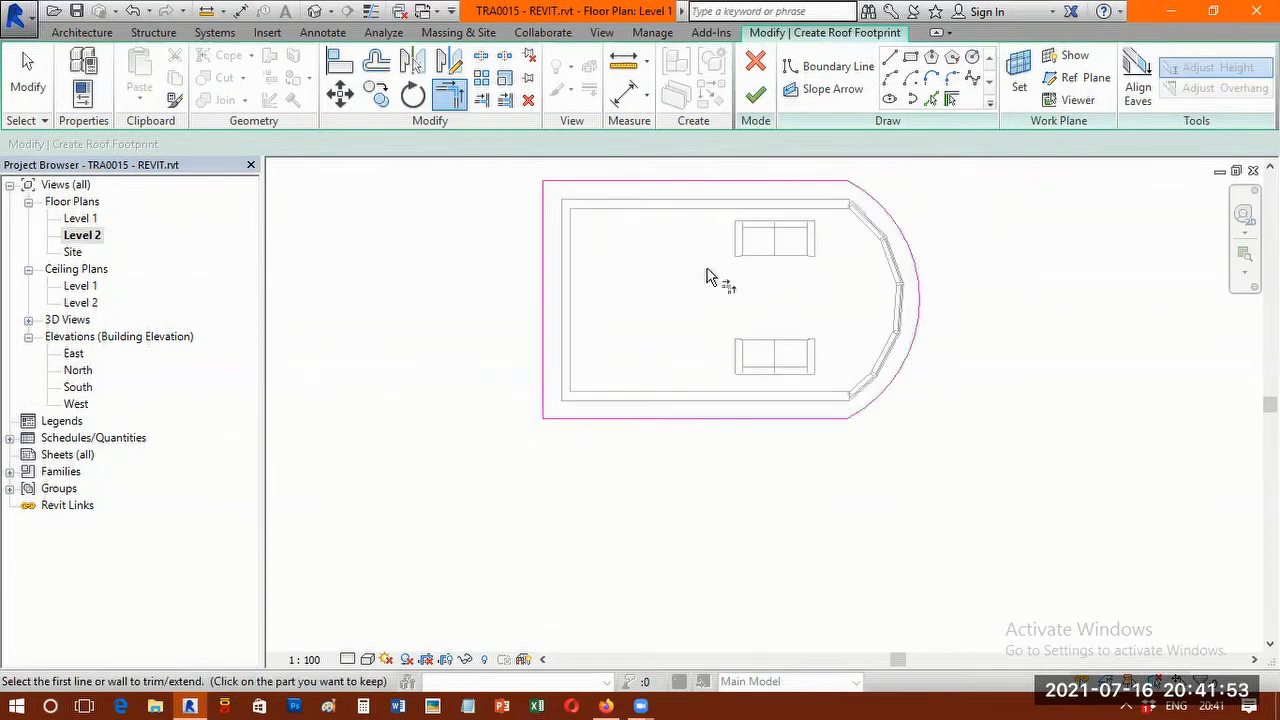
click(767, 101)
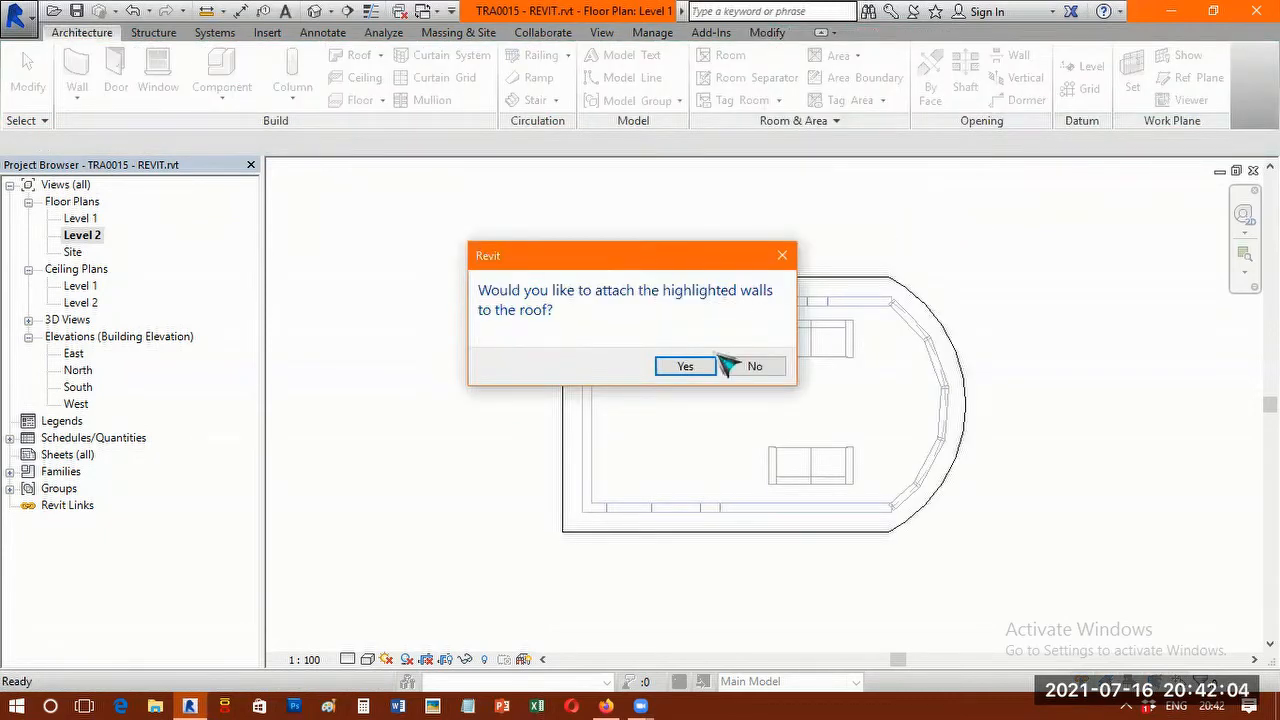
key(Return)
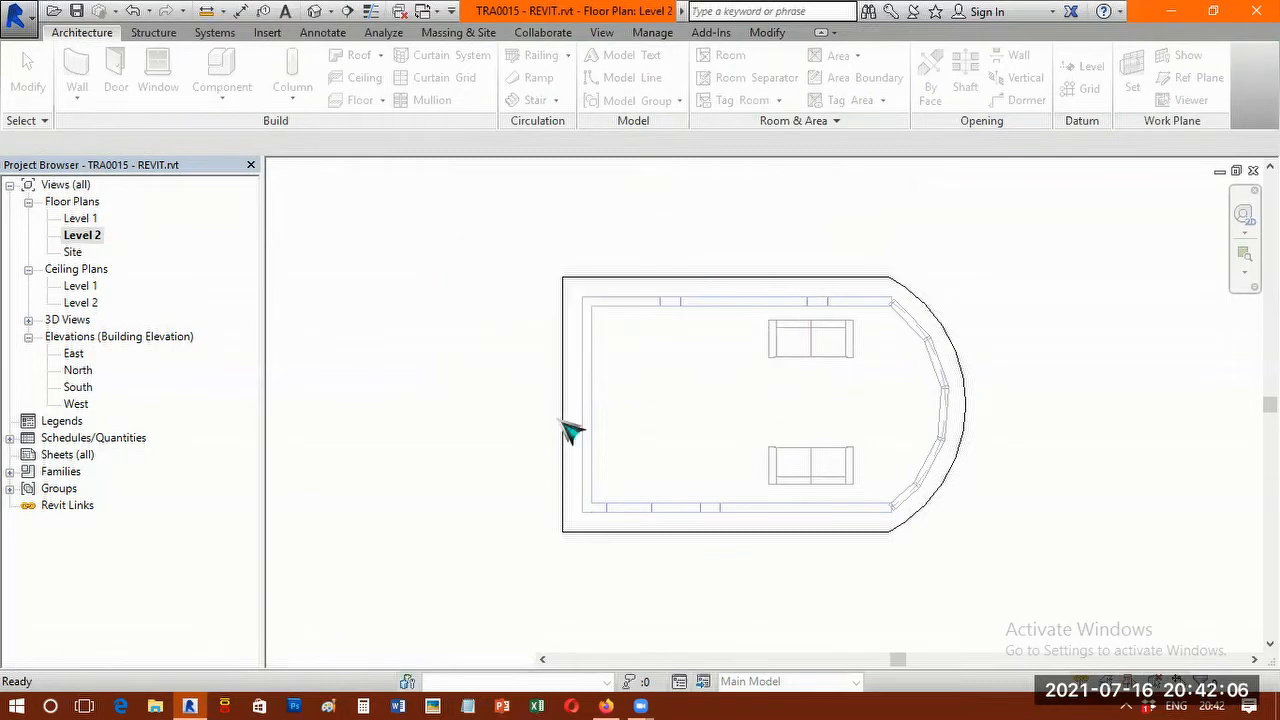
click(978, 667)
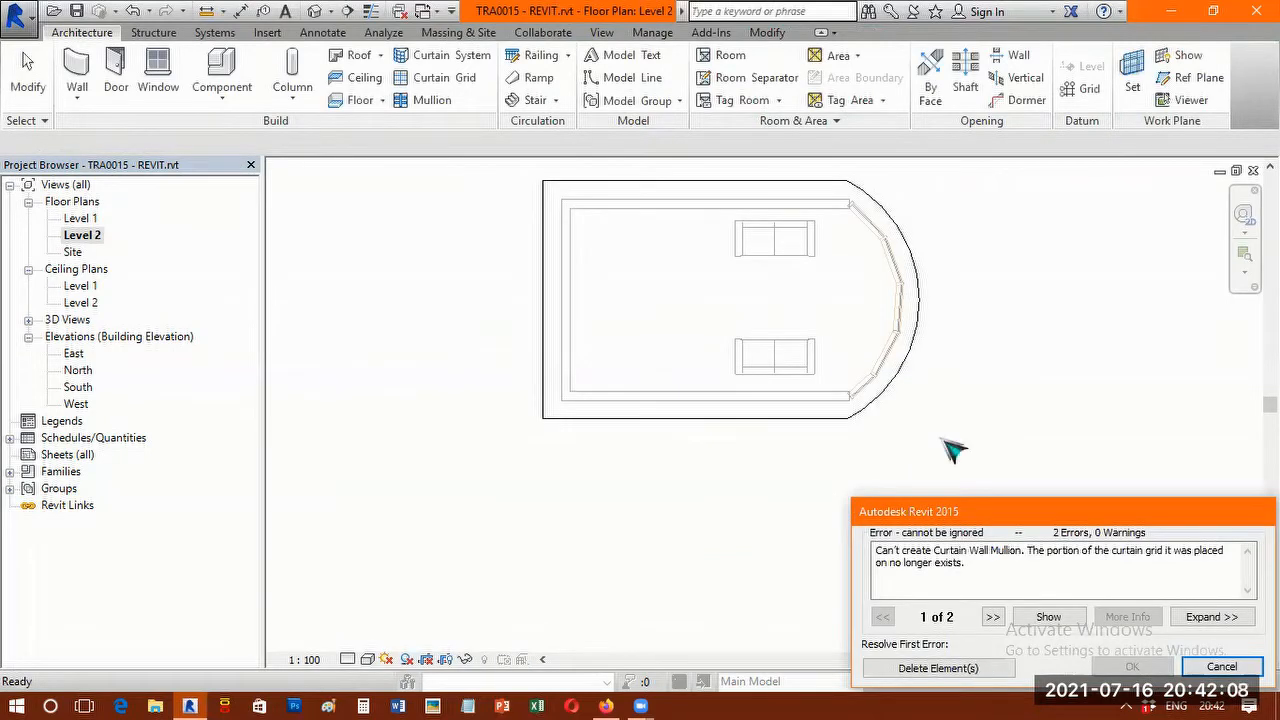
click(409, 297)
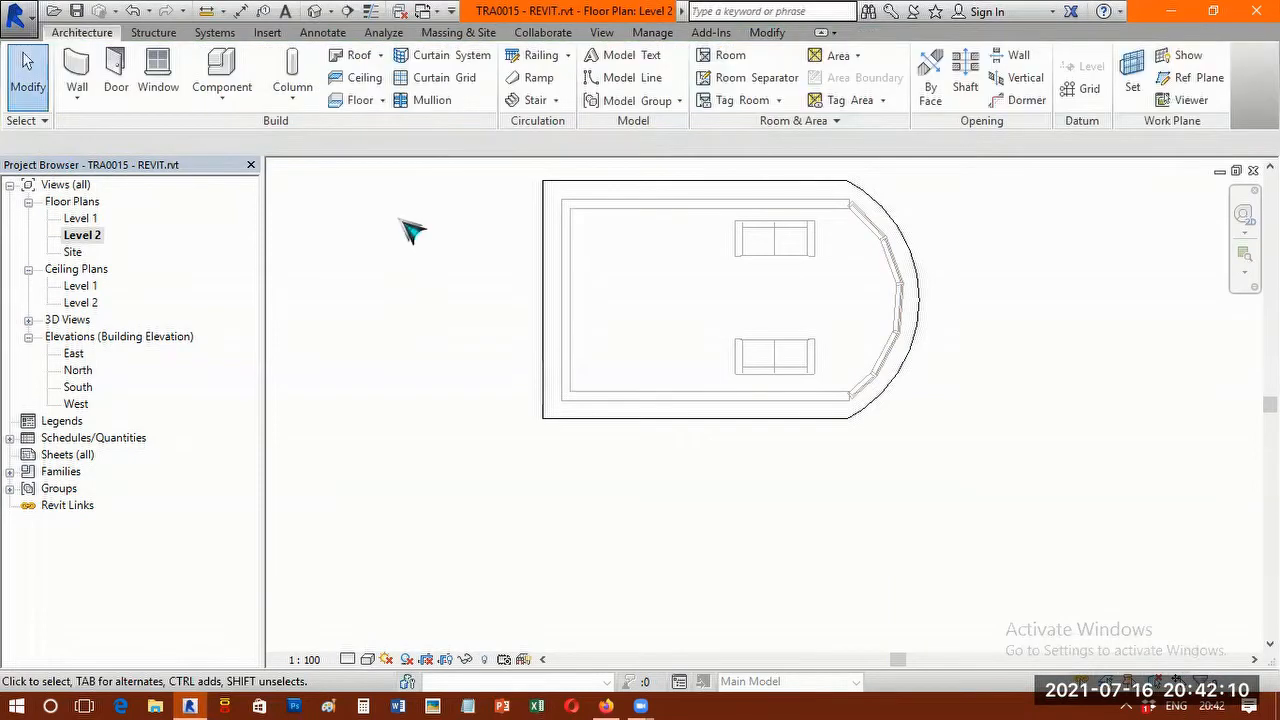
Open the 3D view and examine the roof overhang from the curtain wall side and the door side.
click(316, 12)
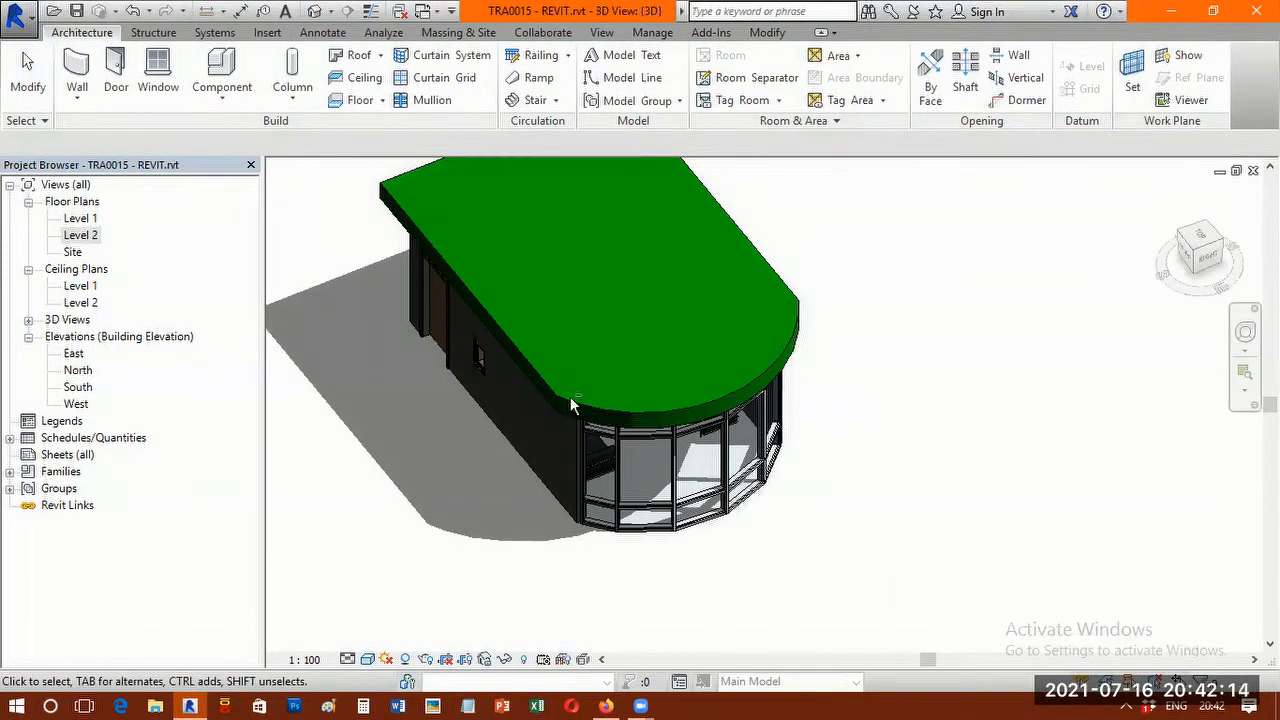
shift+middle_drag(572, 405, 600, 373)
shift+middle_drag(640, 258, 578, 377)
scroll(575, 385, up, 3)
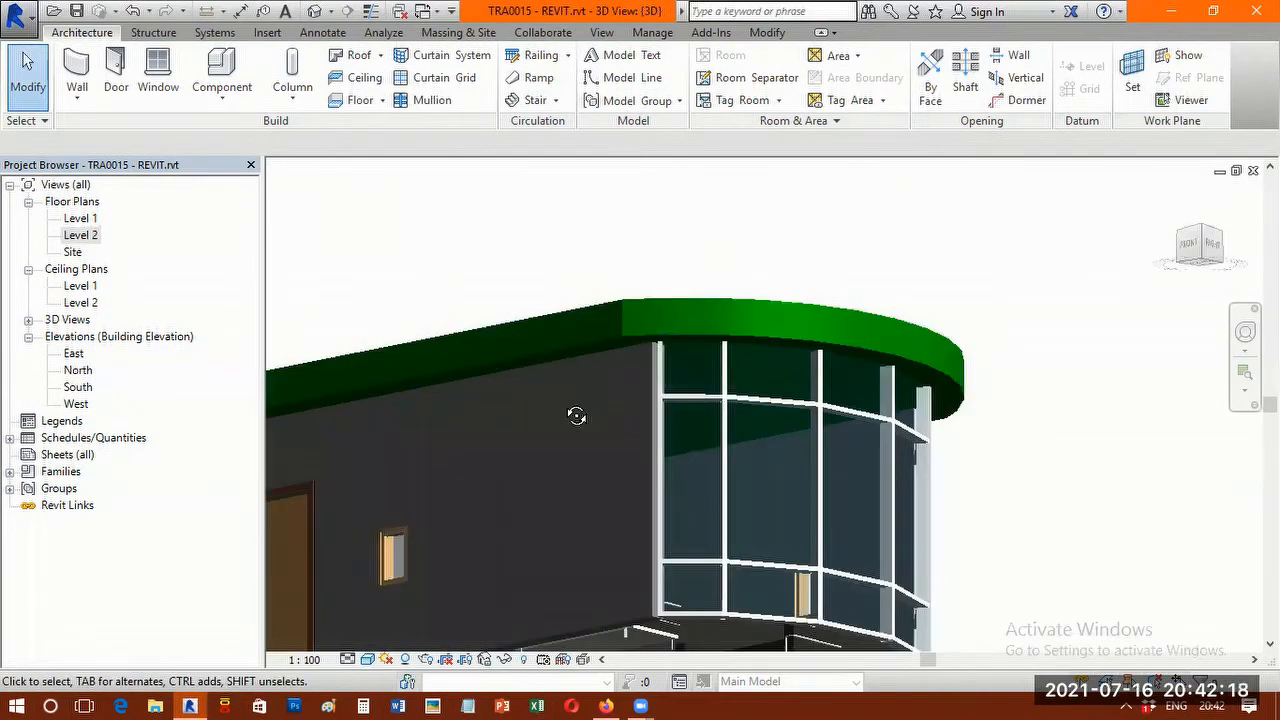
scroll(576, 416, down, 3)
mouse_move(814, 457)
shift+middle_down()
mouse_move(782, 333)
mouse_move(699, 257)
mouse_move(779, 429)
mouse_move(806, 434)
shift+middle_up()
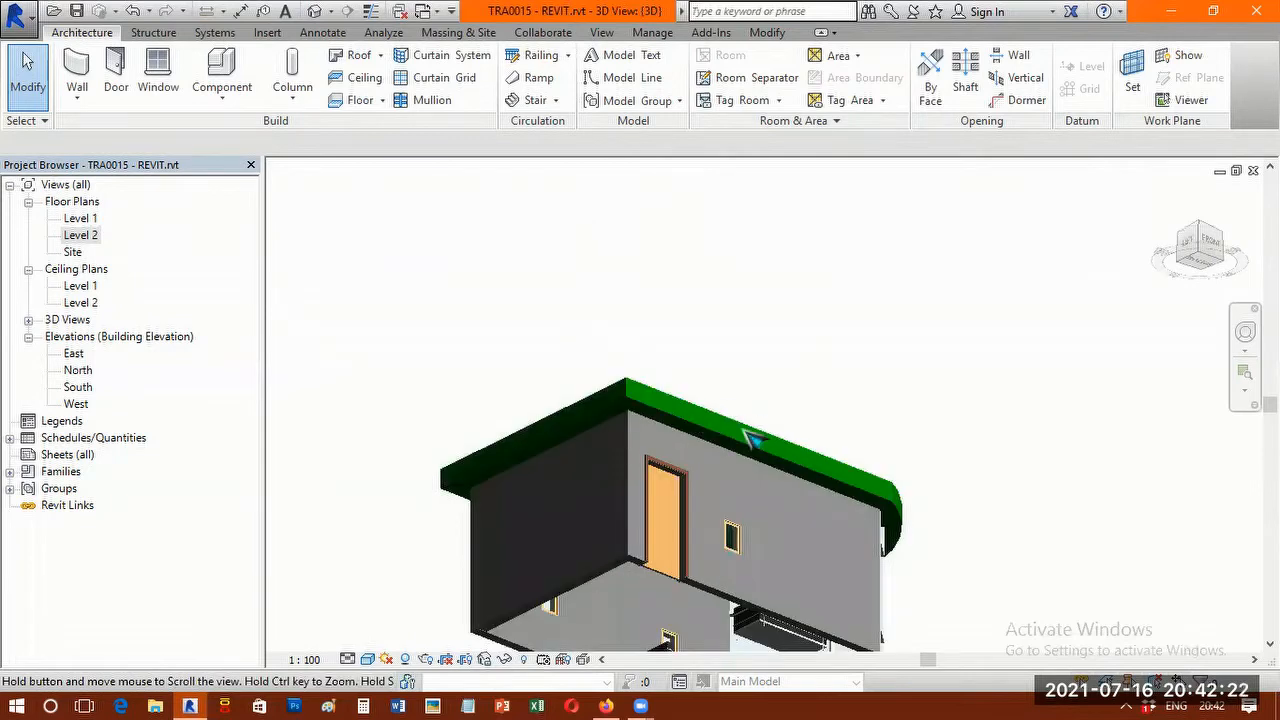
Change the flat roof's type to Basic Roof Generic - 125mm and clear the selection.
scroll(748, 436, up, 2)
scroll(778, 308, up, 2)
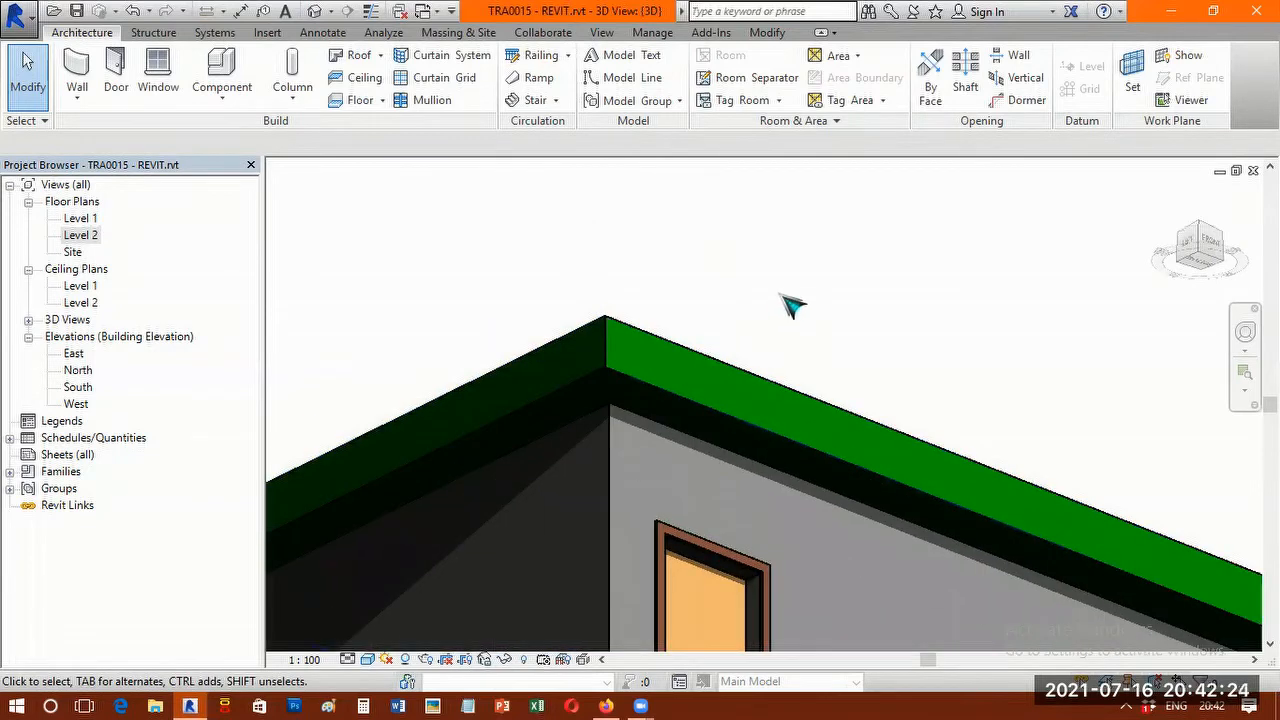
scroll(773, 310, up, 1)
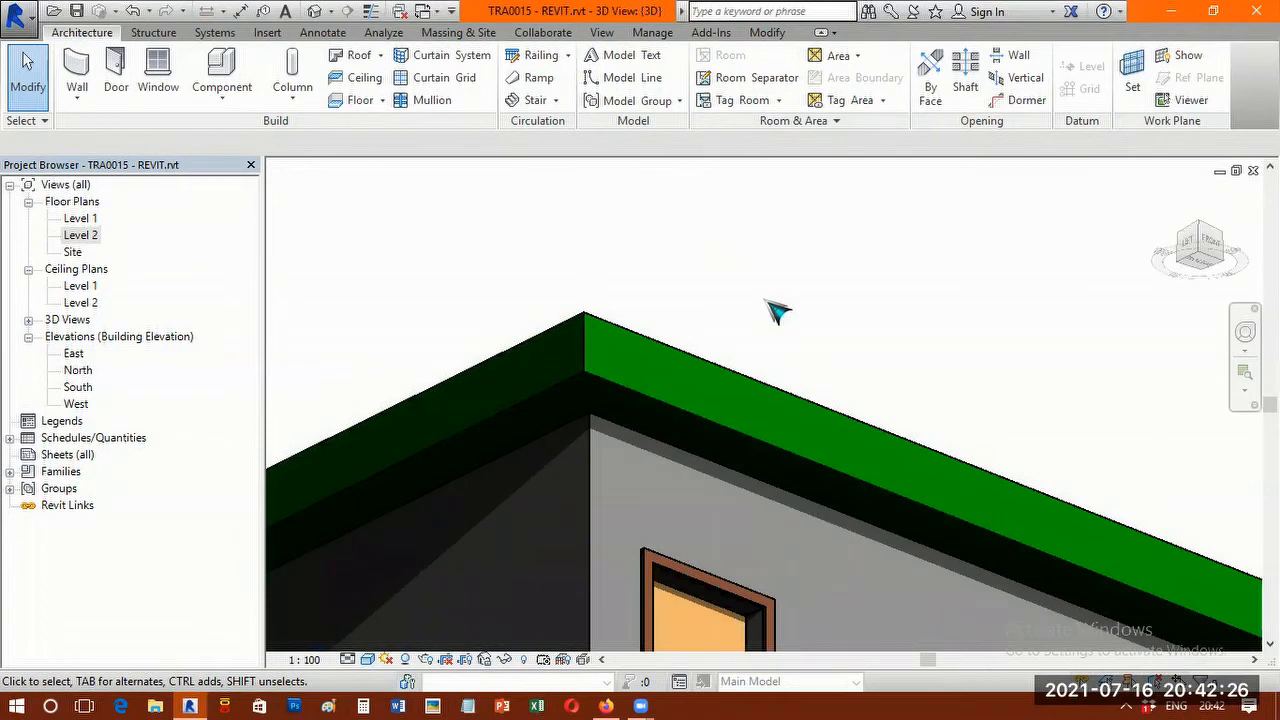
click(639, 349)
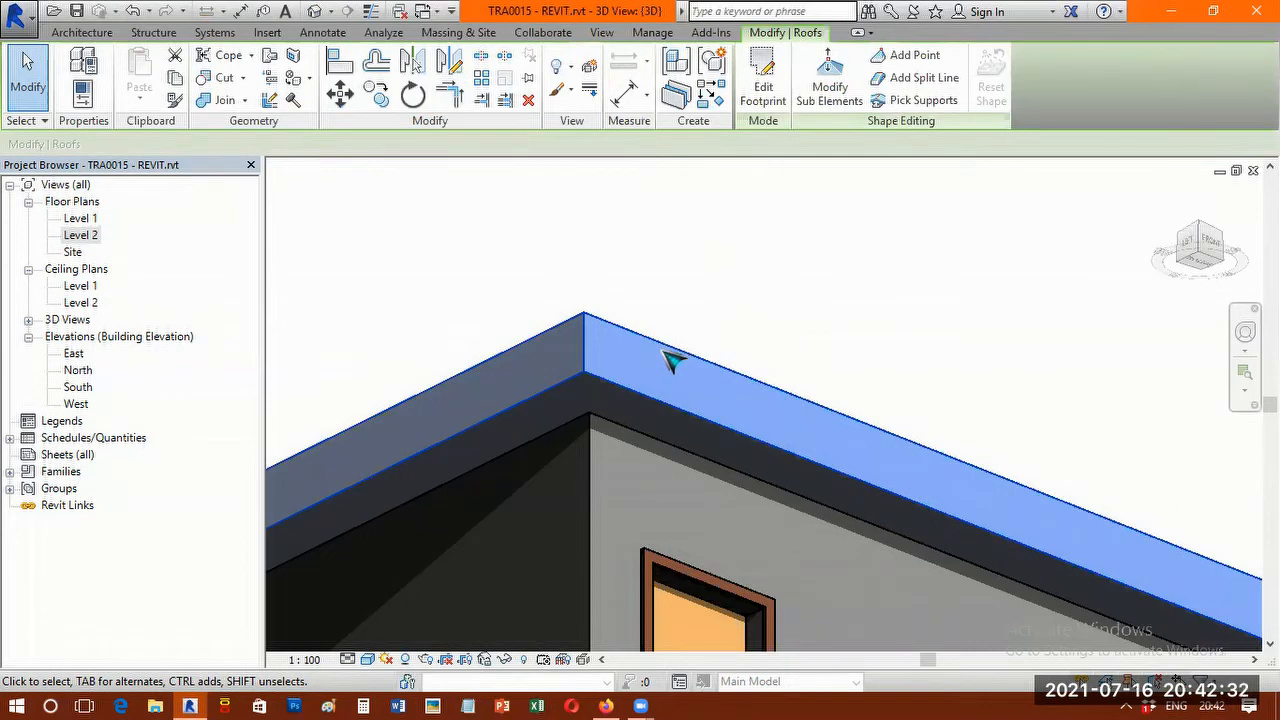
key(Escape)
right_click(662, 352)
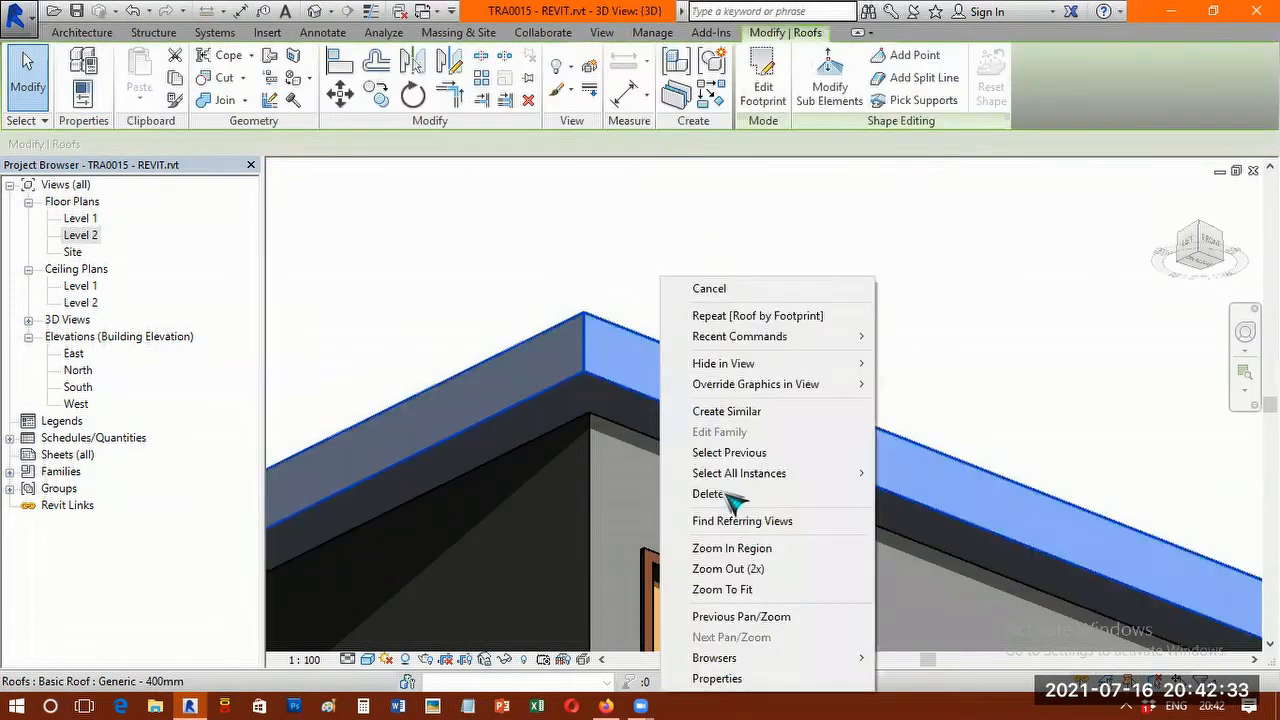
click(744, 680)
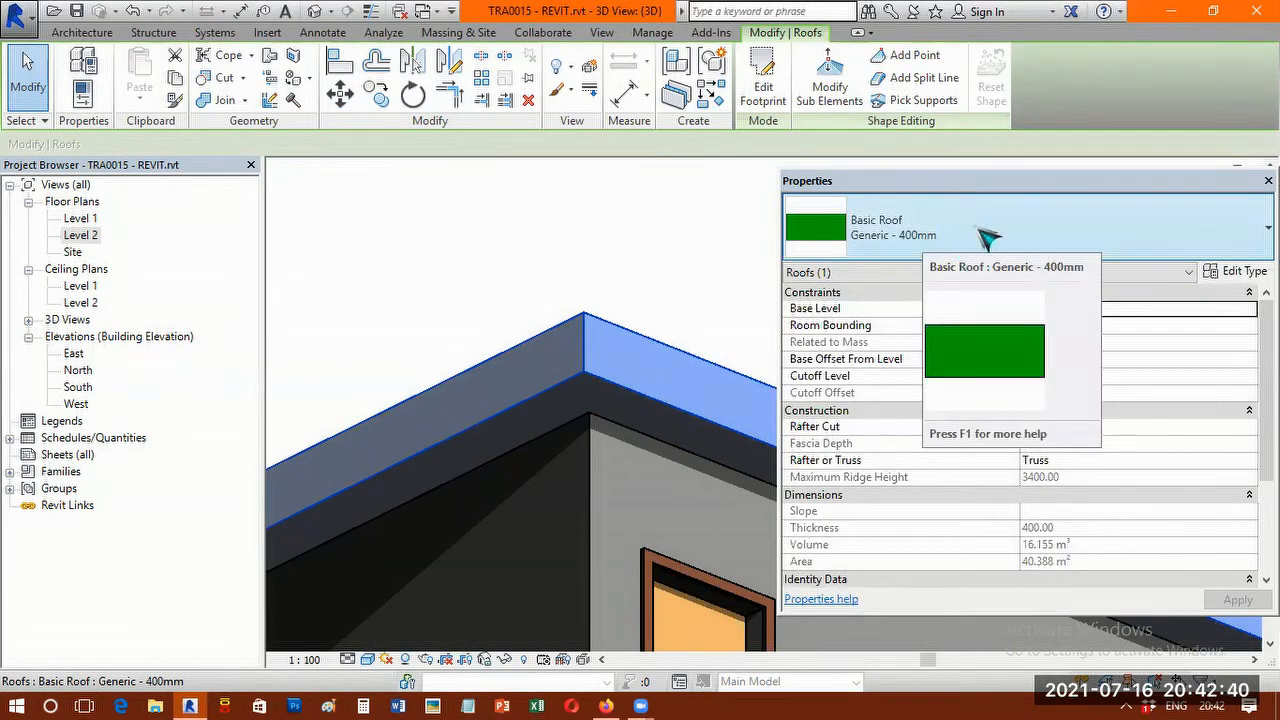
click(980, 240)
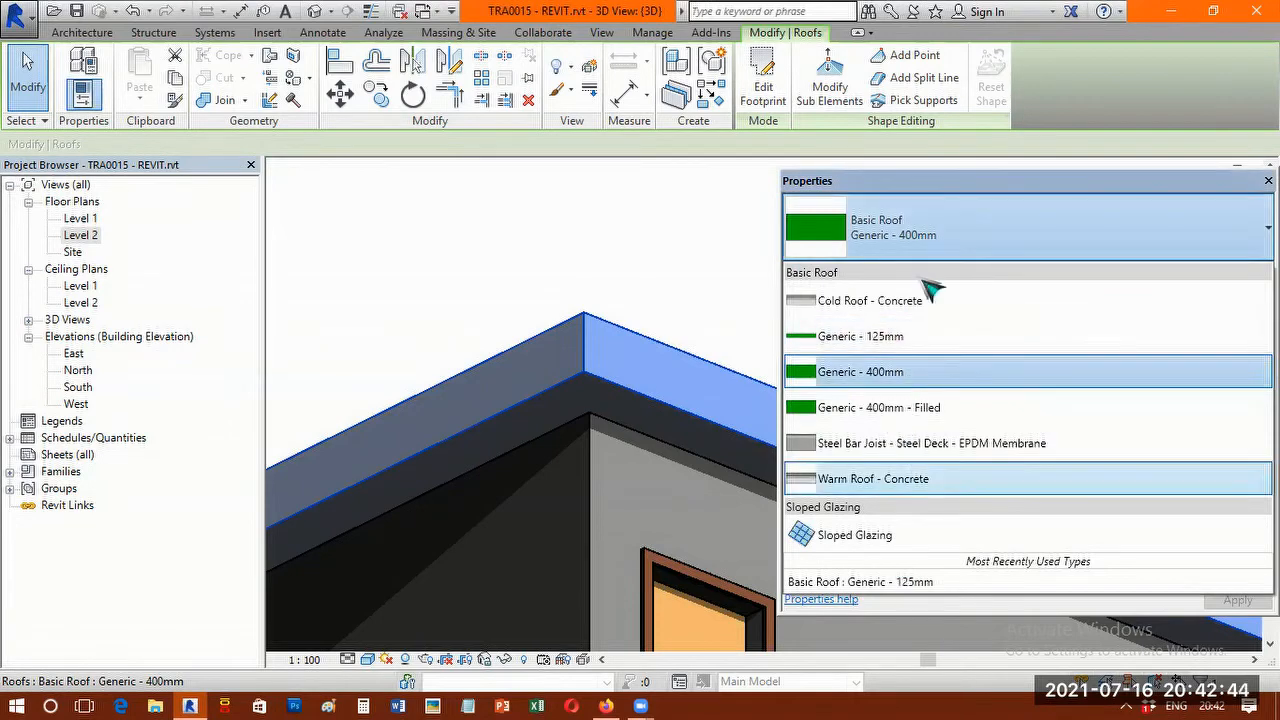
click(906, 343)
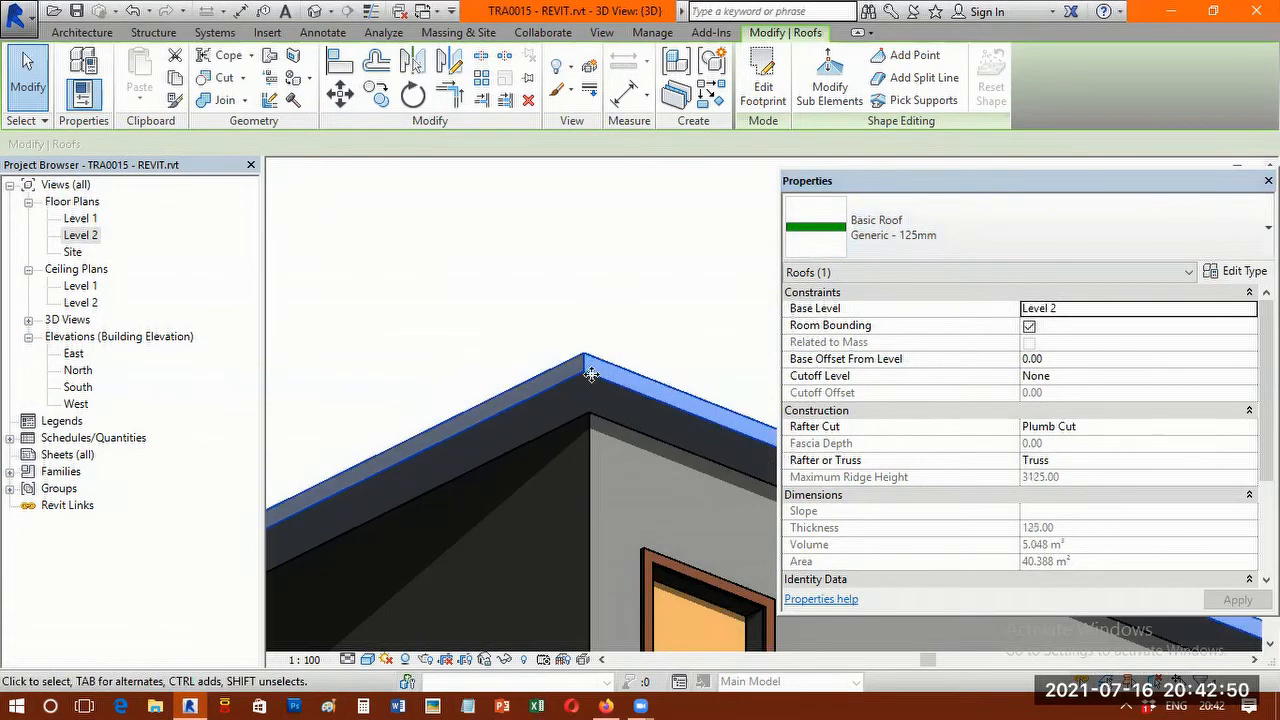
scroll(597, 370, up, 2)
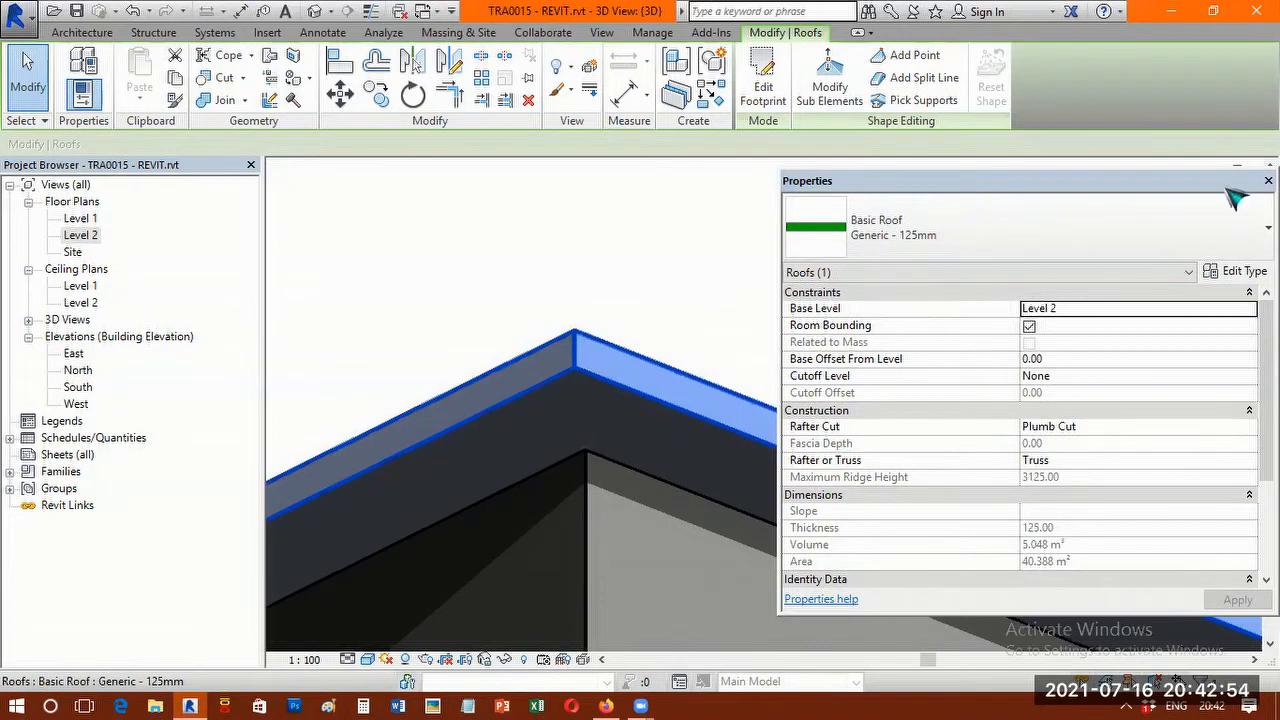
click(1268, 181)
key(Escape)
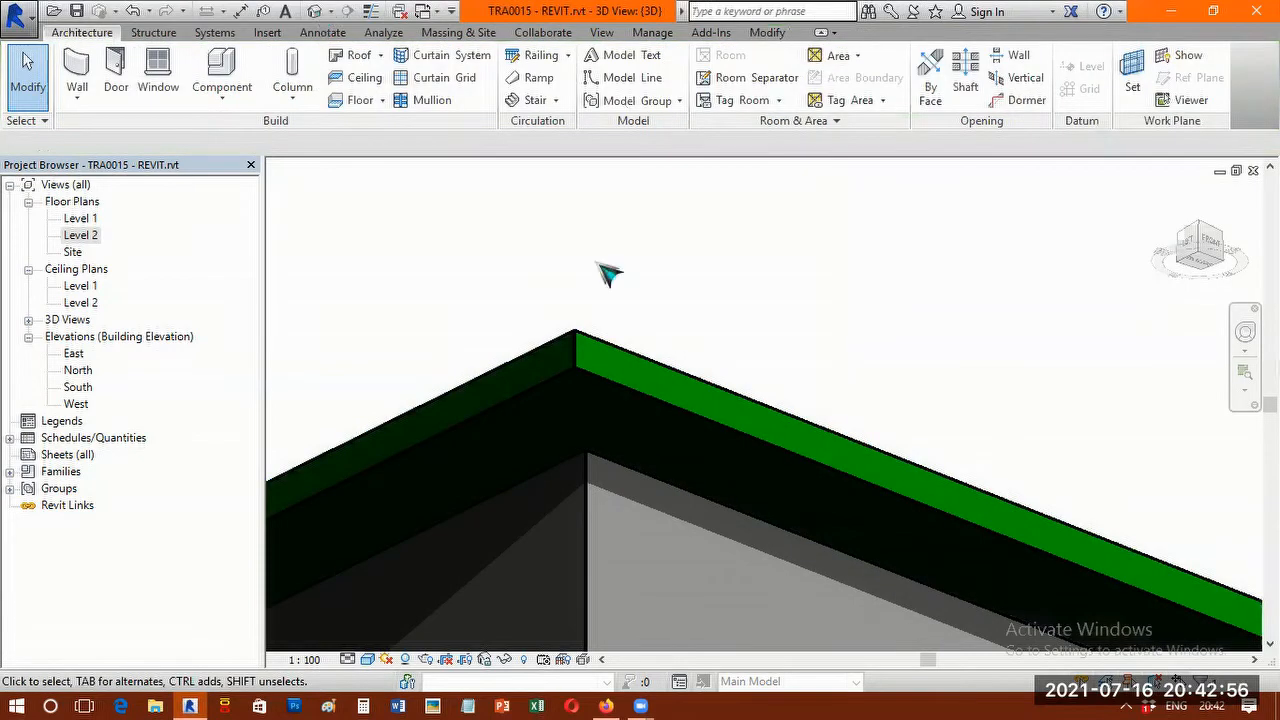
Fit the whole model in the 3D view, and examine the roof and the two level markers in the North elevation.
right_drag(712, 320, 891, 491)
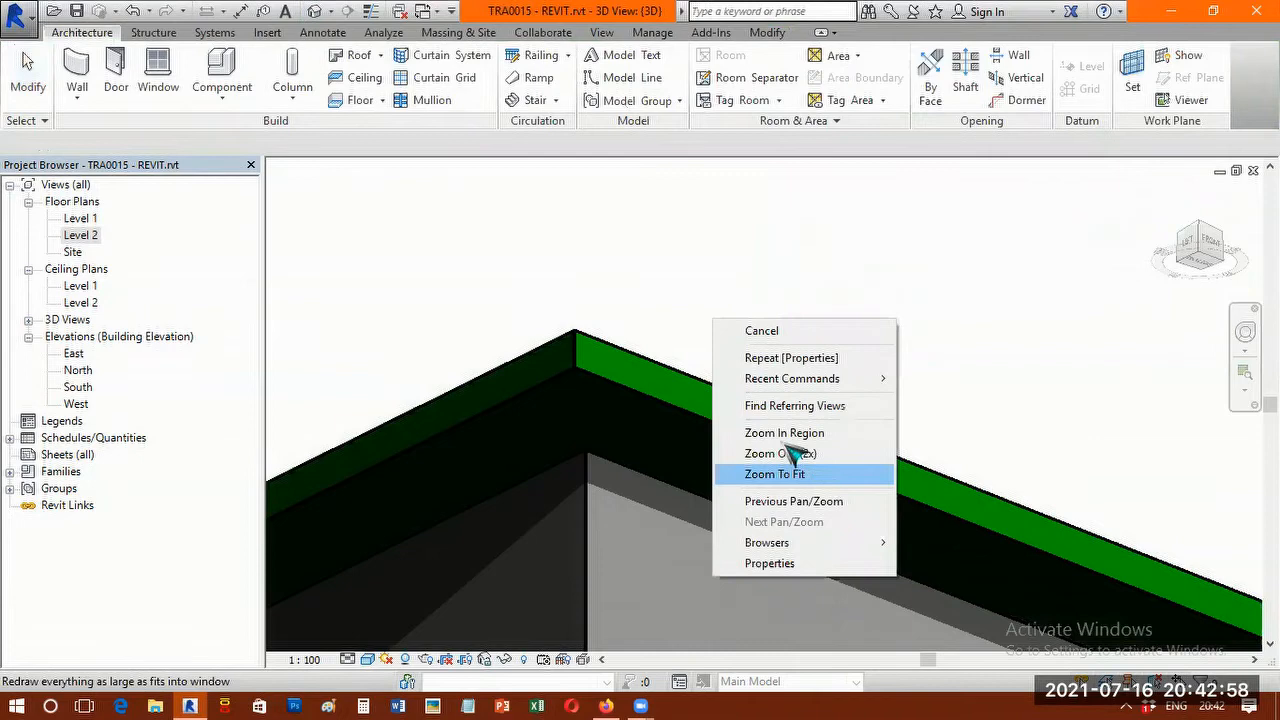
click(775, 474)
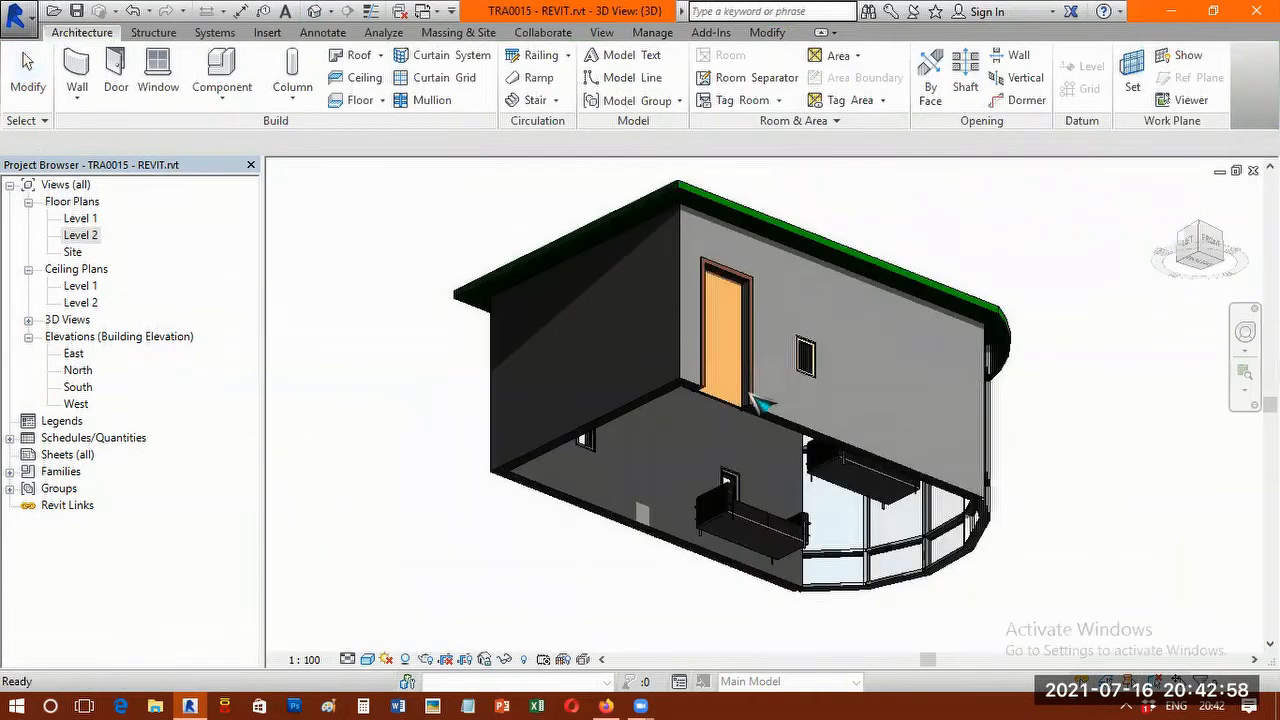
double_click(79, 372)
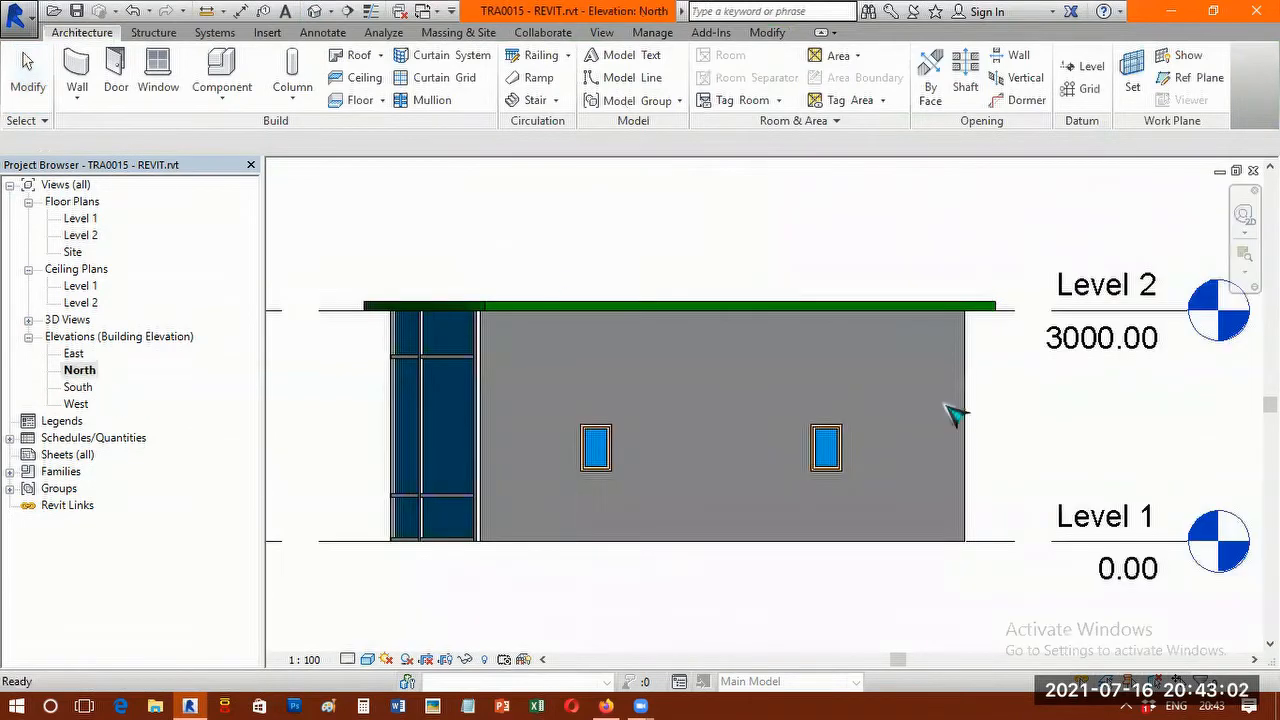
middle_drag(713, 386, 455, 348)
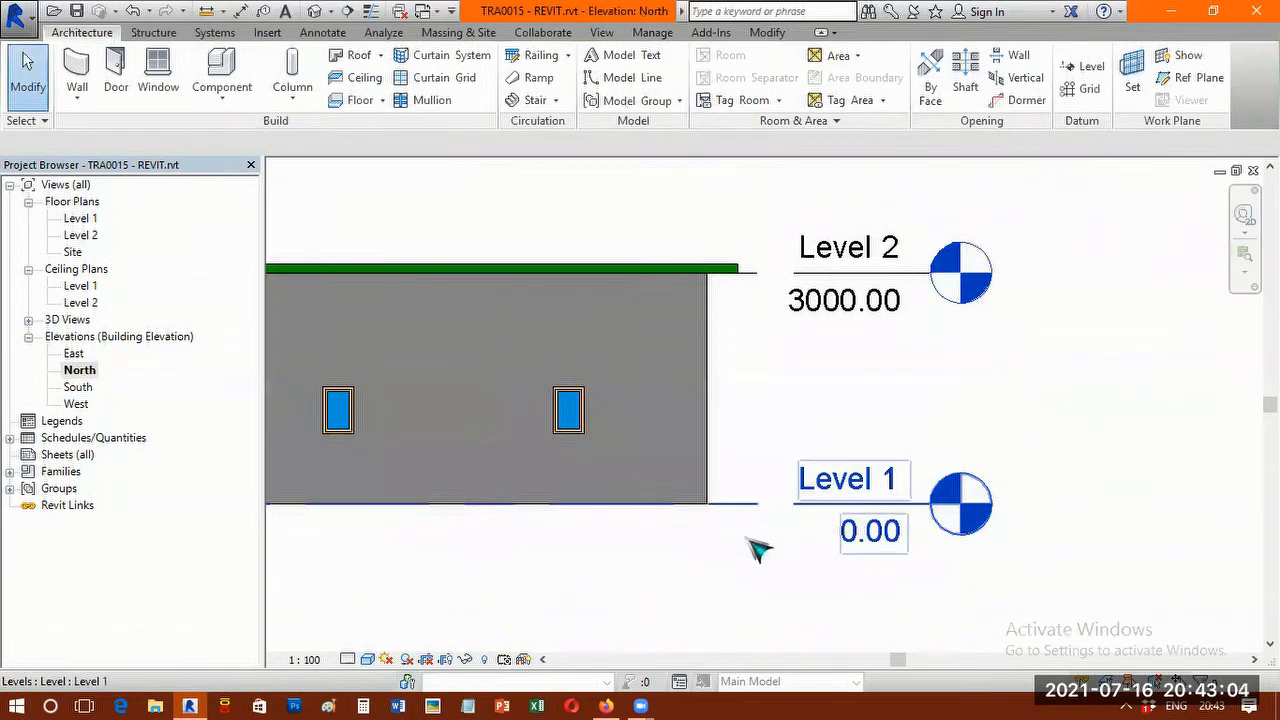
scroll(705, 541, down, 3)
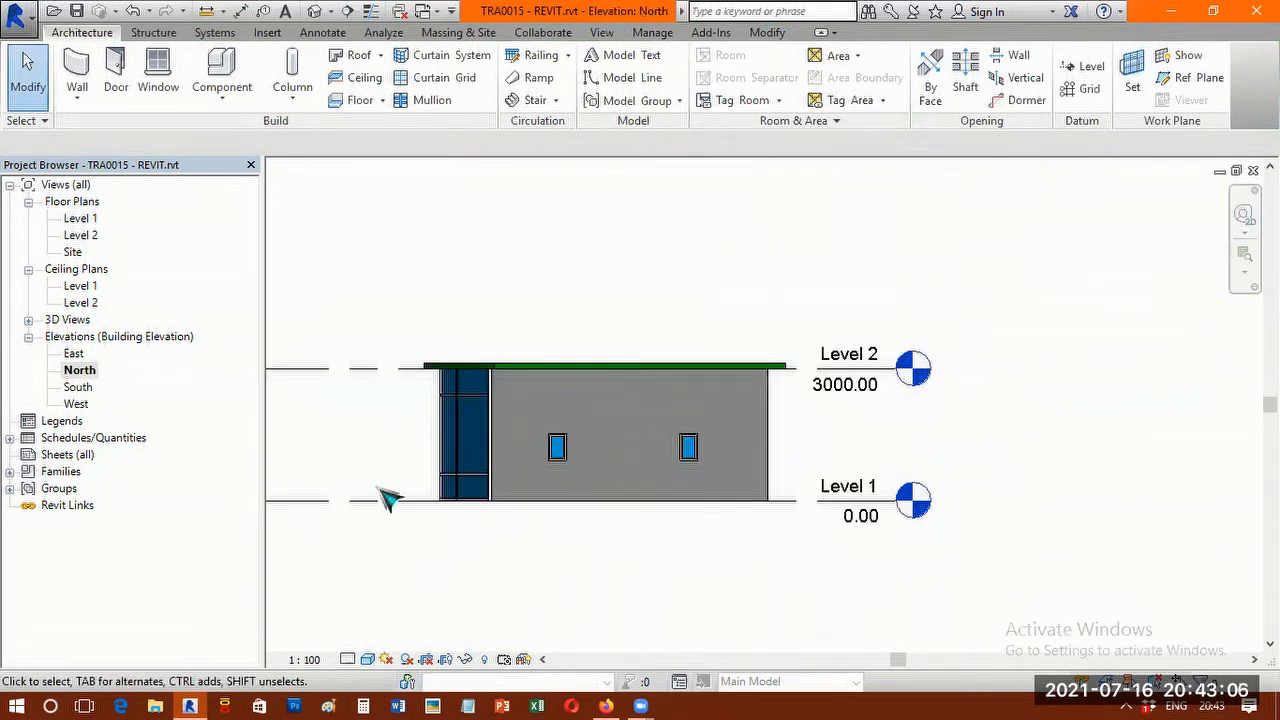
scroll(660, 520, up, 2)
scroll(915, 508, up, 1)
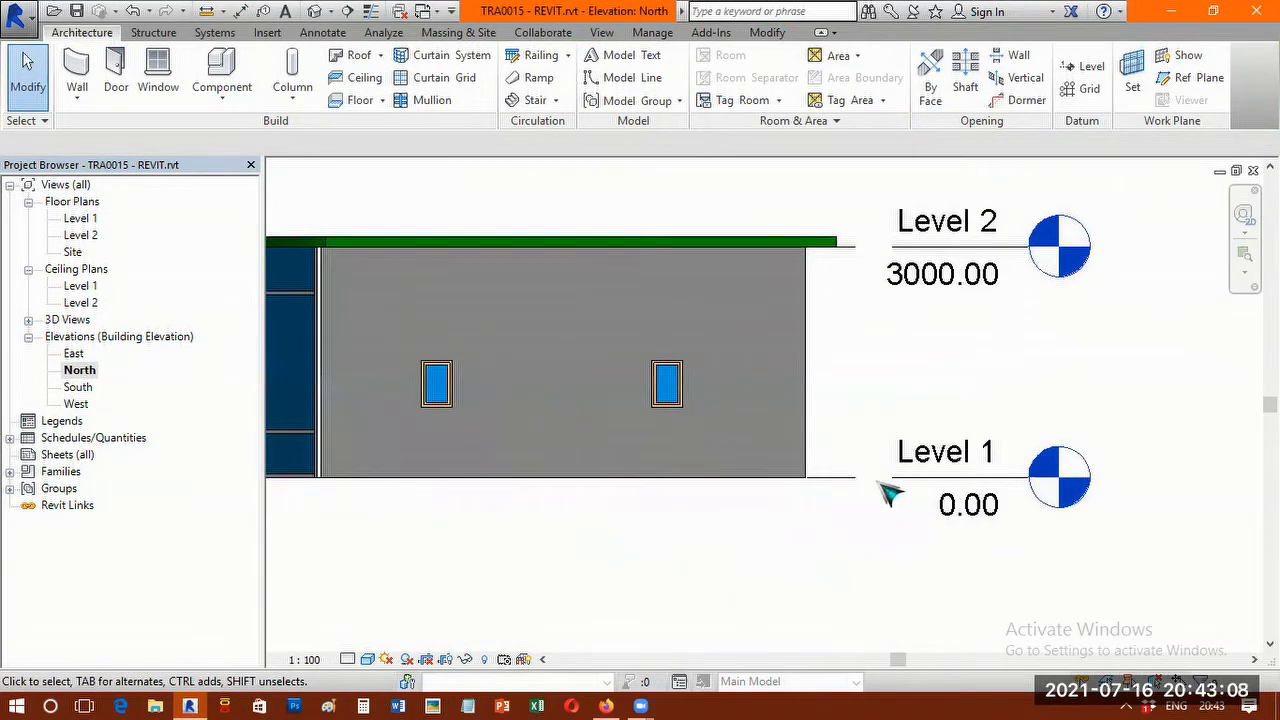
click(902, 481)
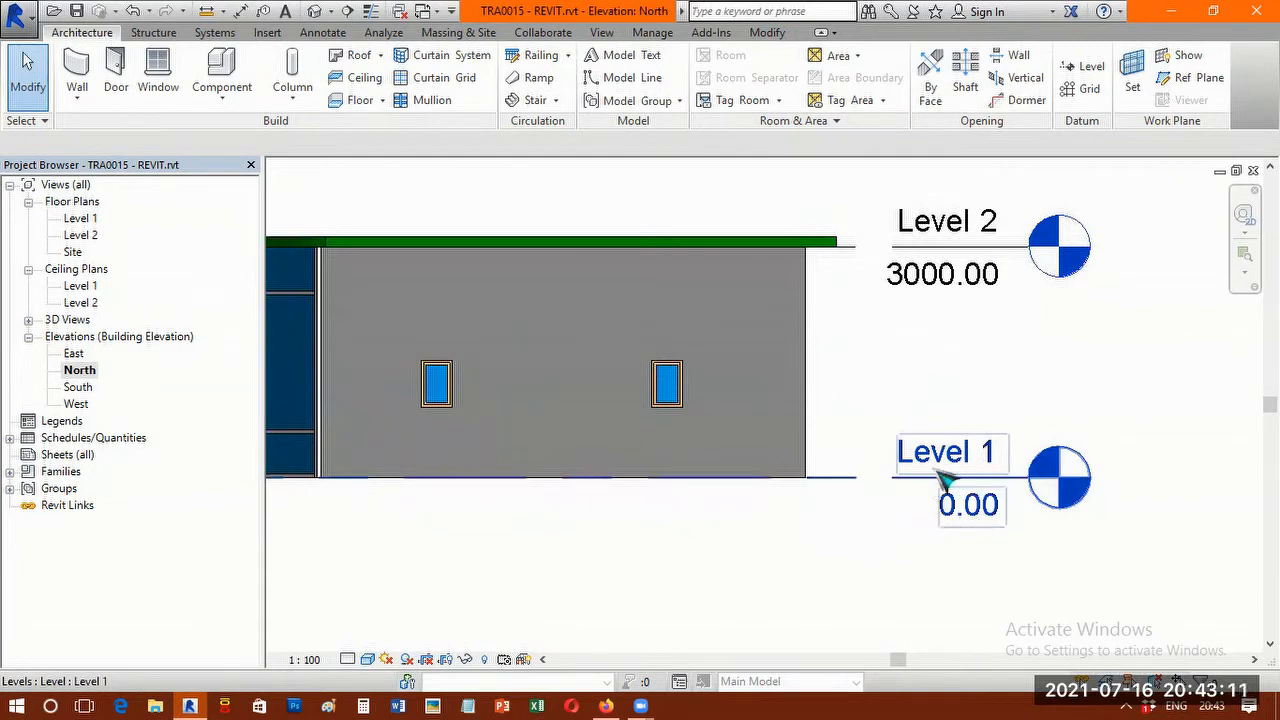
key(Escape)
click(933, 297)
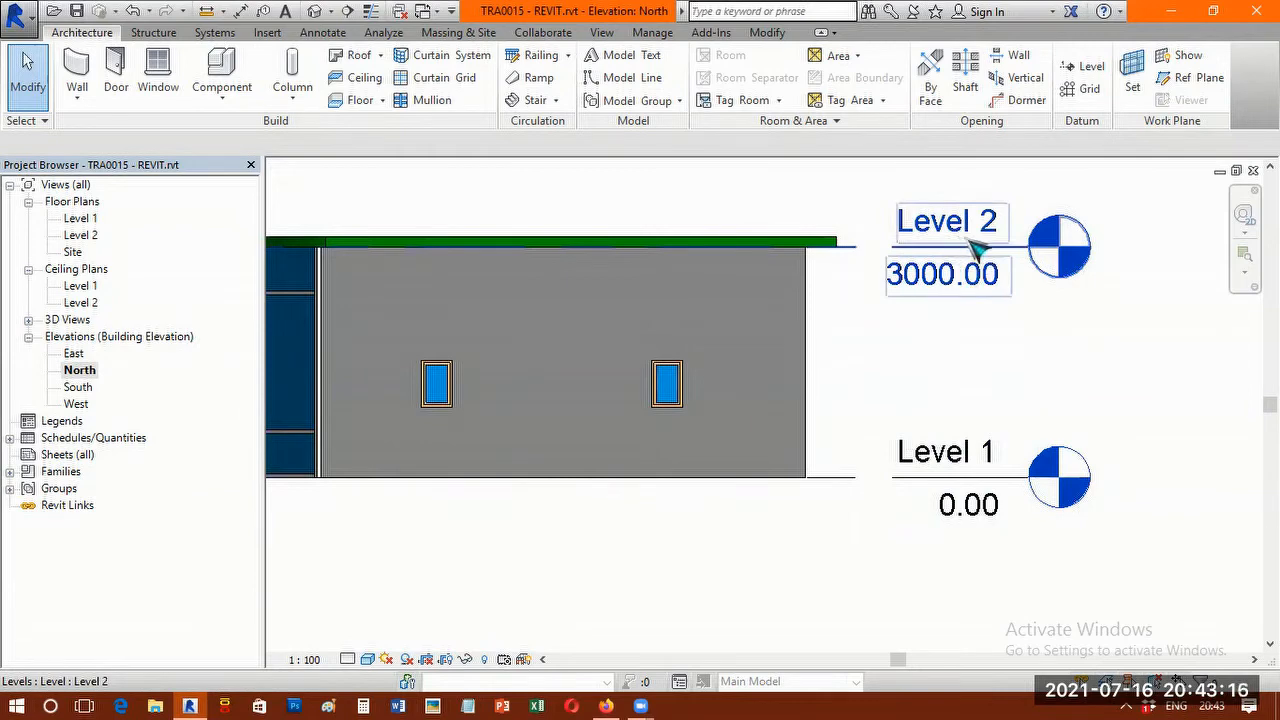
key(Escape)
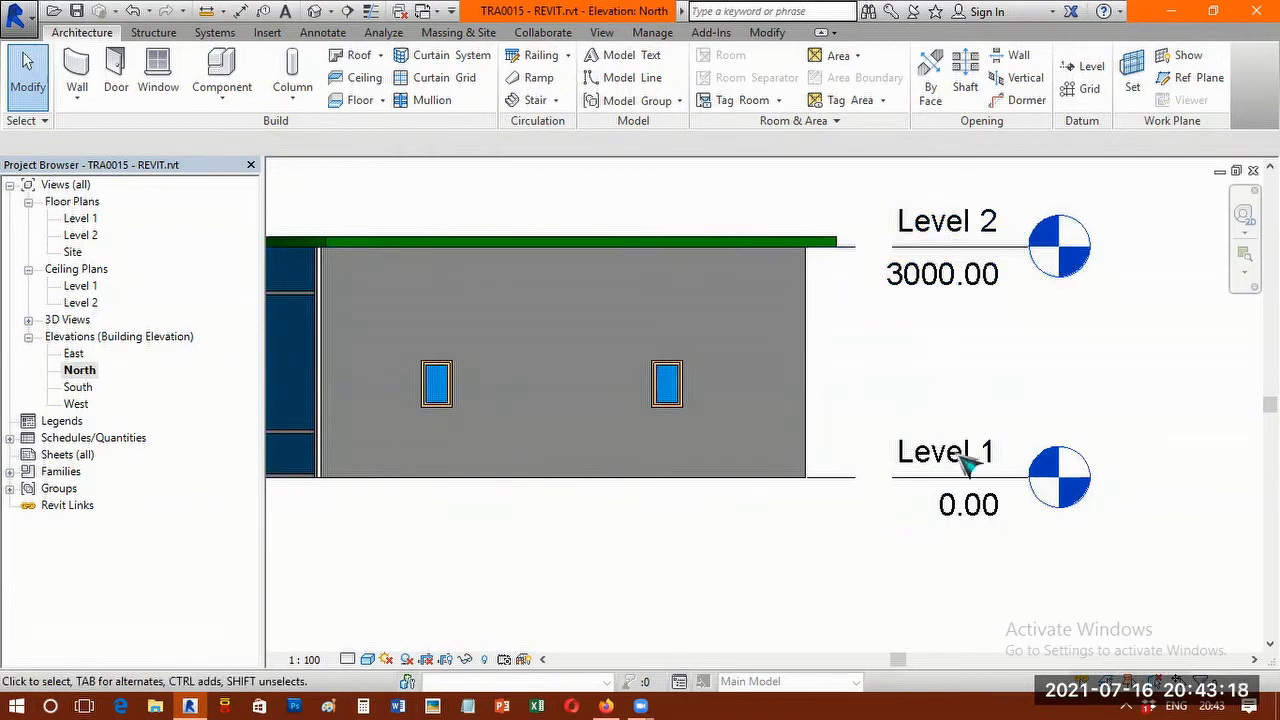
click(983, 232)
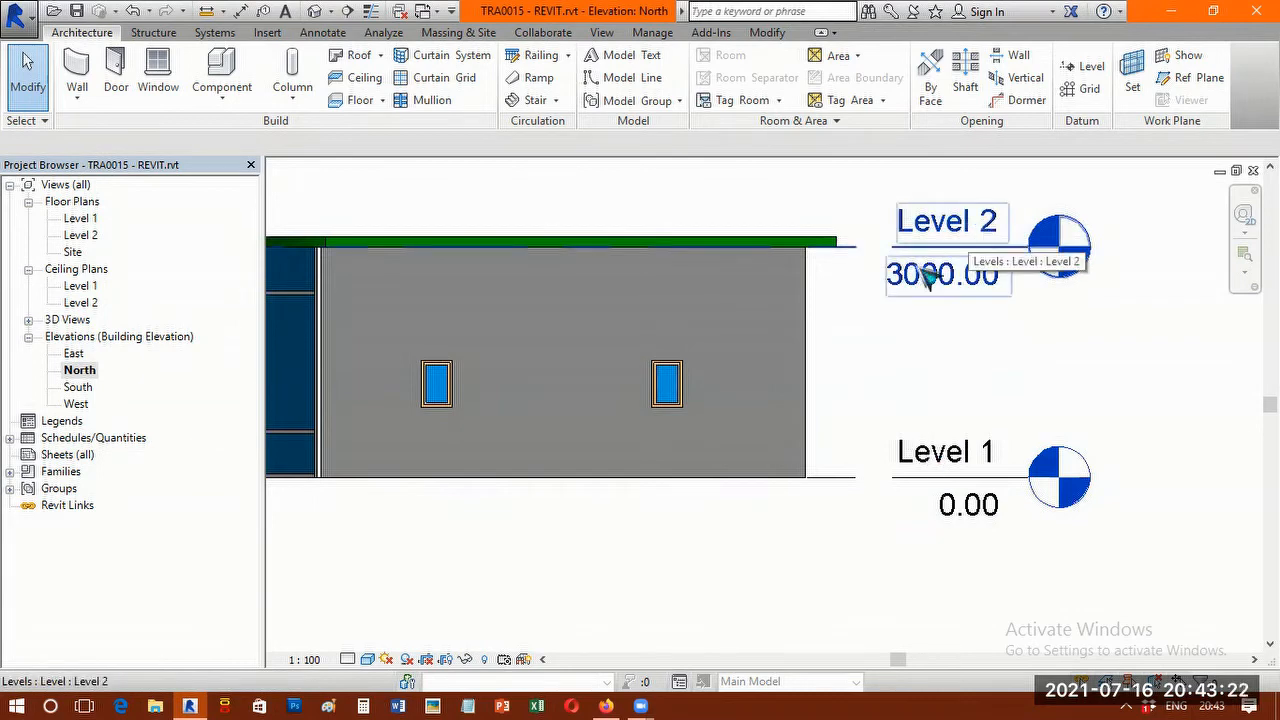
click(82, 219)
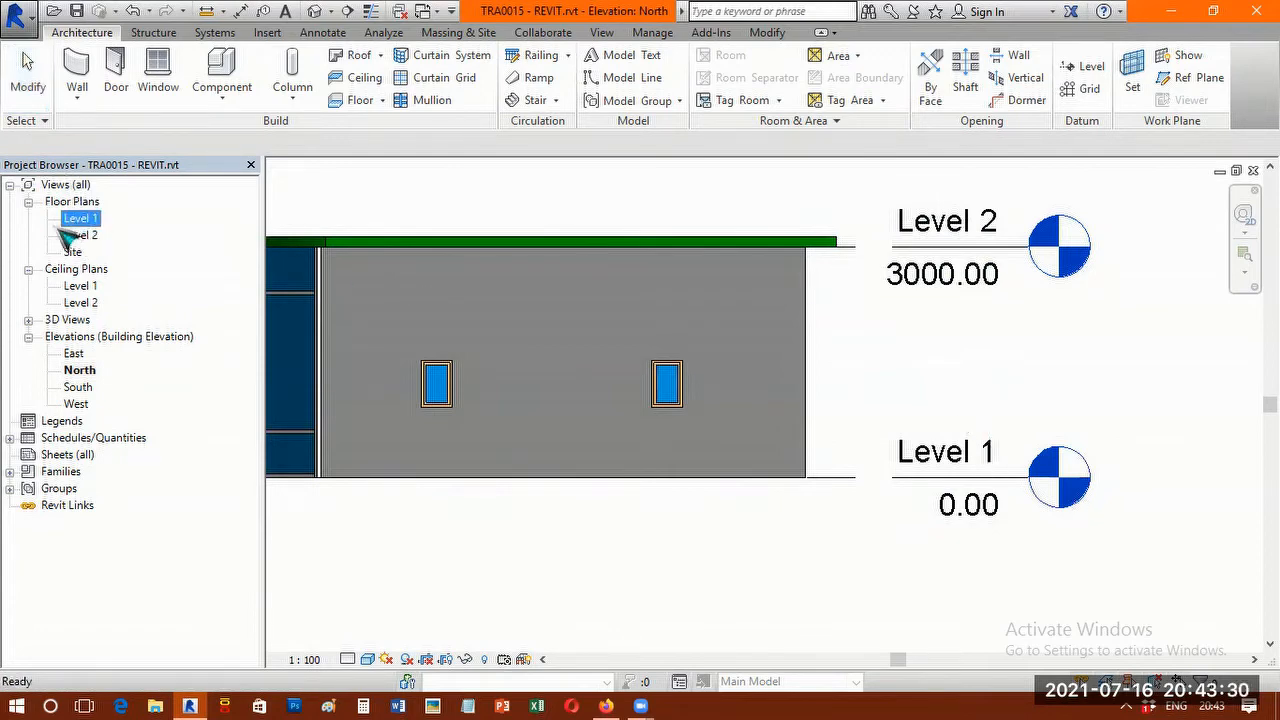
Rename Level 1 as GROUND FLOOR in the North elevation and accept renaming its corresponding views.
click(981, 480)
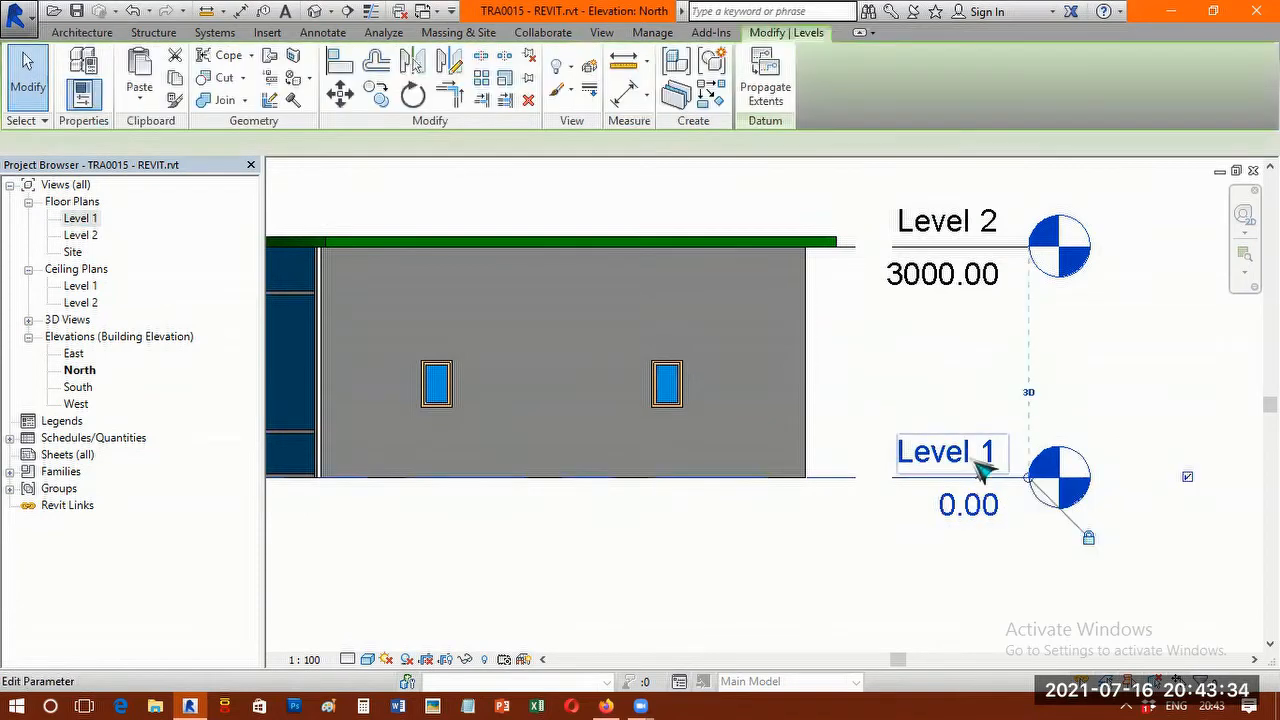
click(965, 457)
click(965, 457)
text(GROUND)
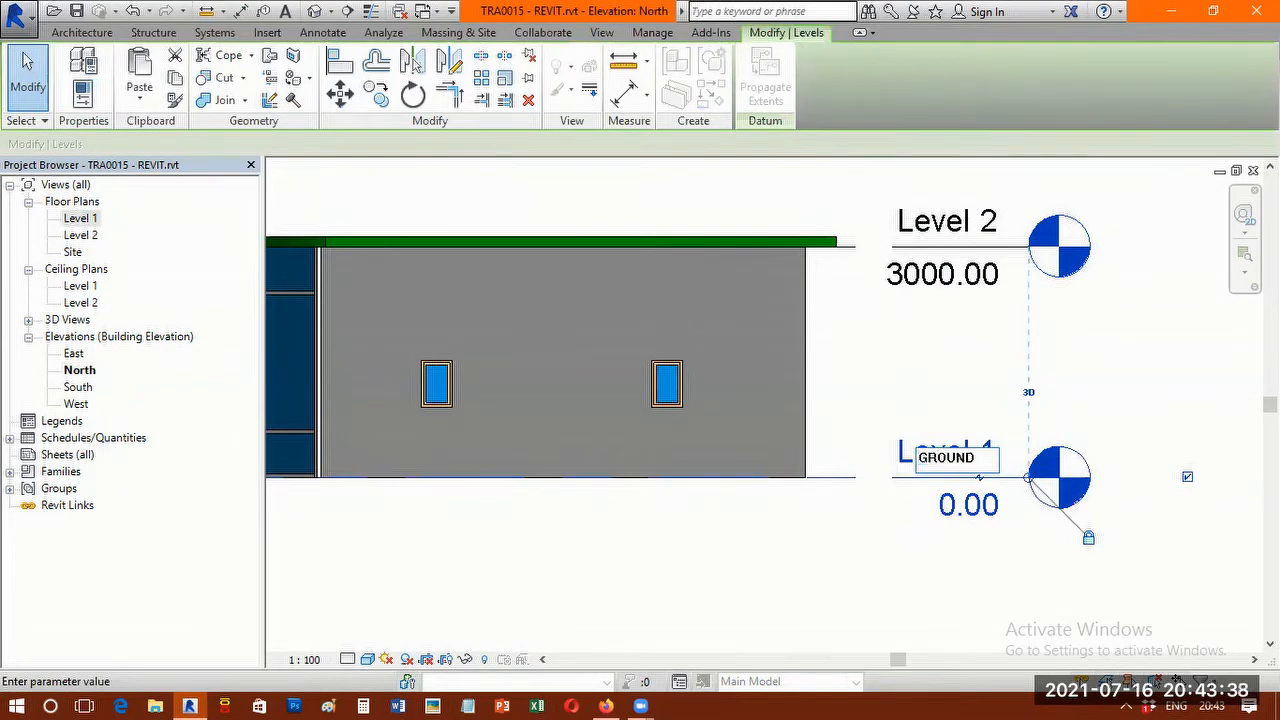
text( FLOOR)
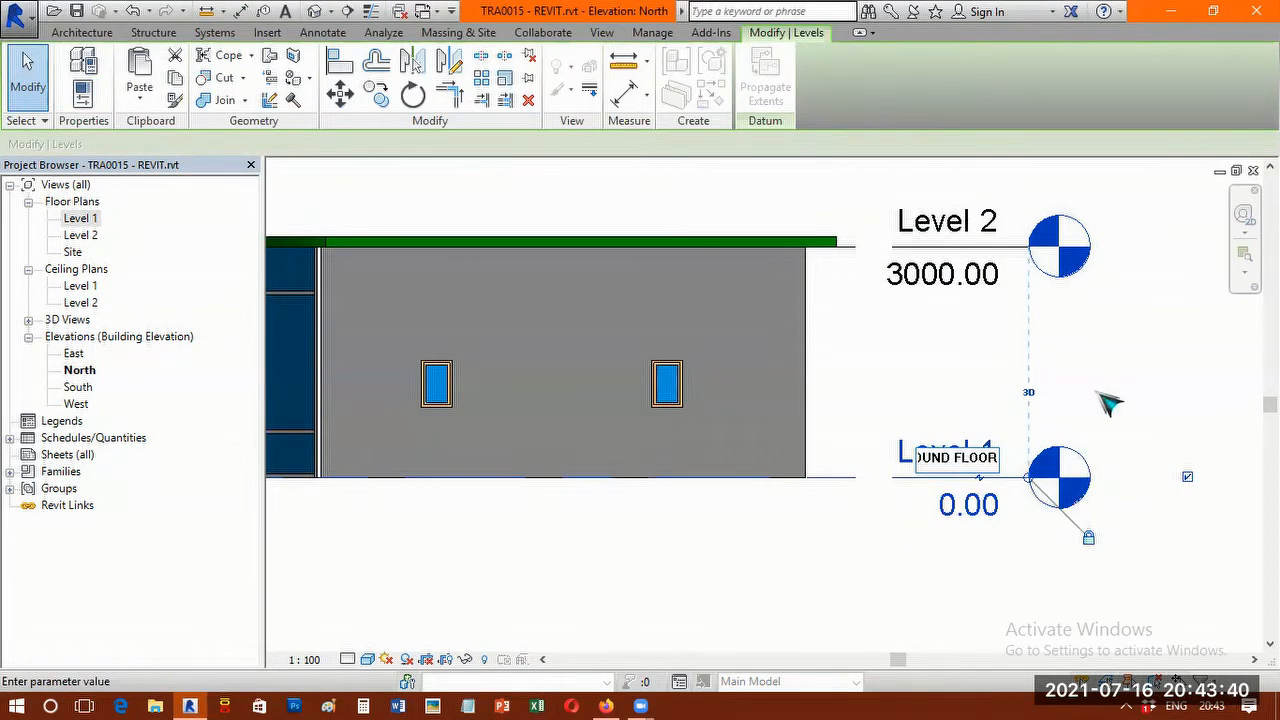
key(Return)
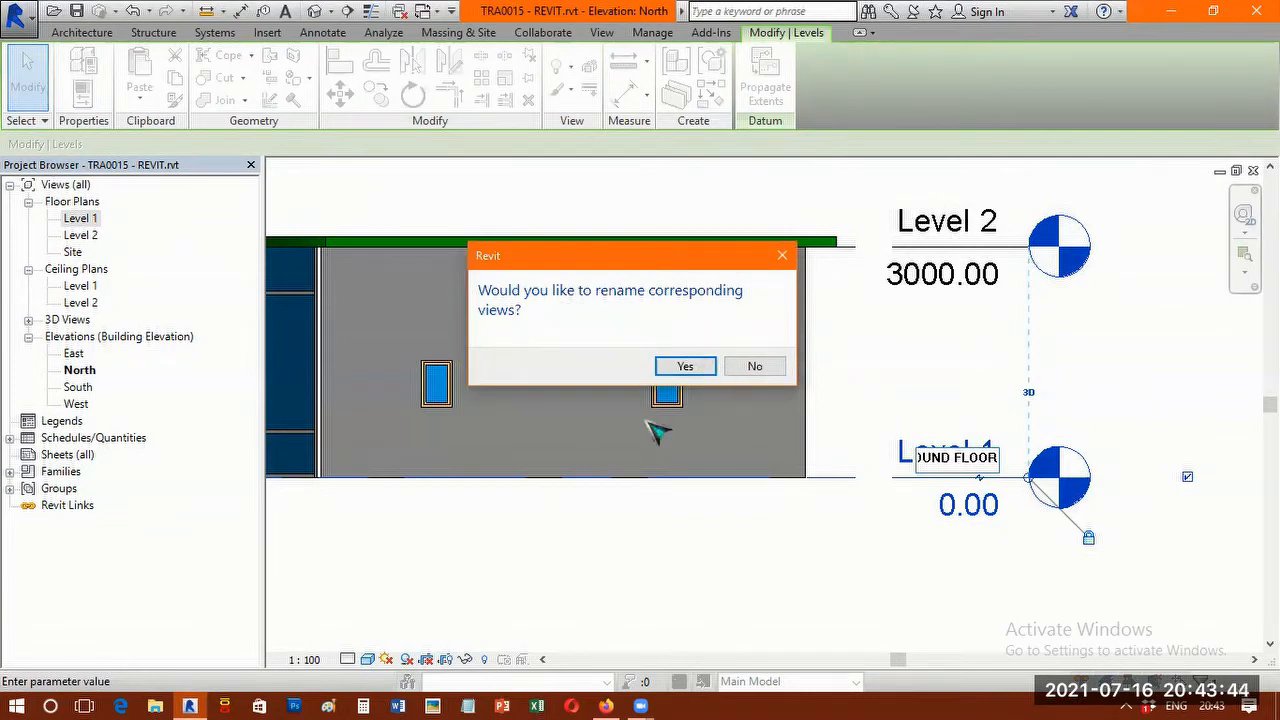
key(Return)
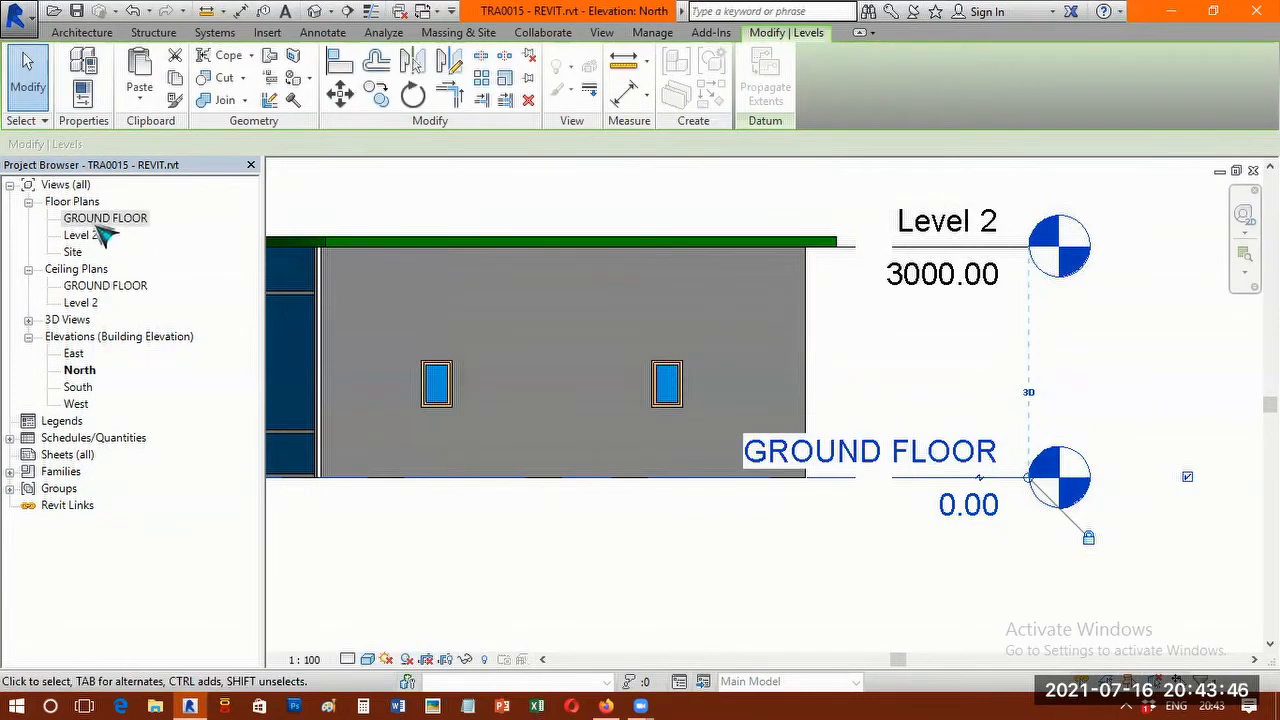
click(102, 220)
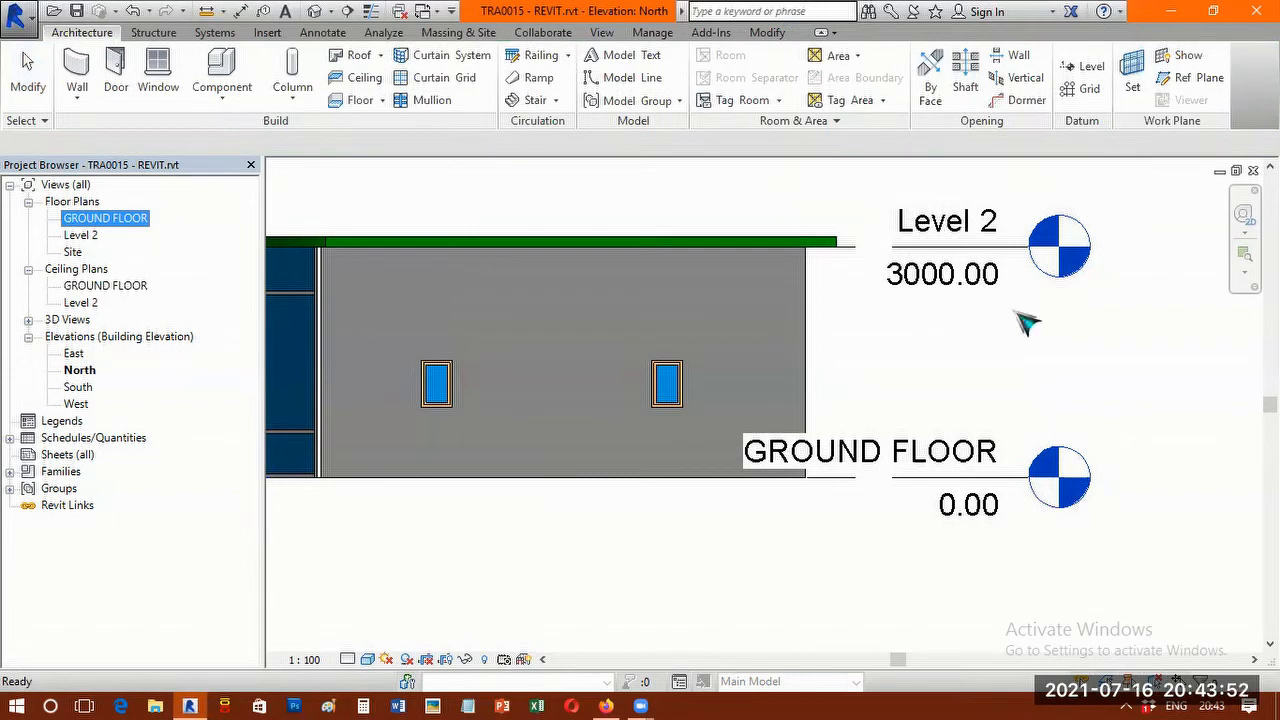
Rename the Level 2 floor plan as FIRST FLOOR and accept renaming the corresponding level and views.
click(87, 241)
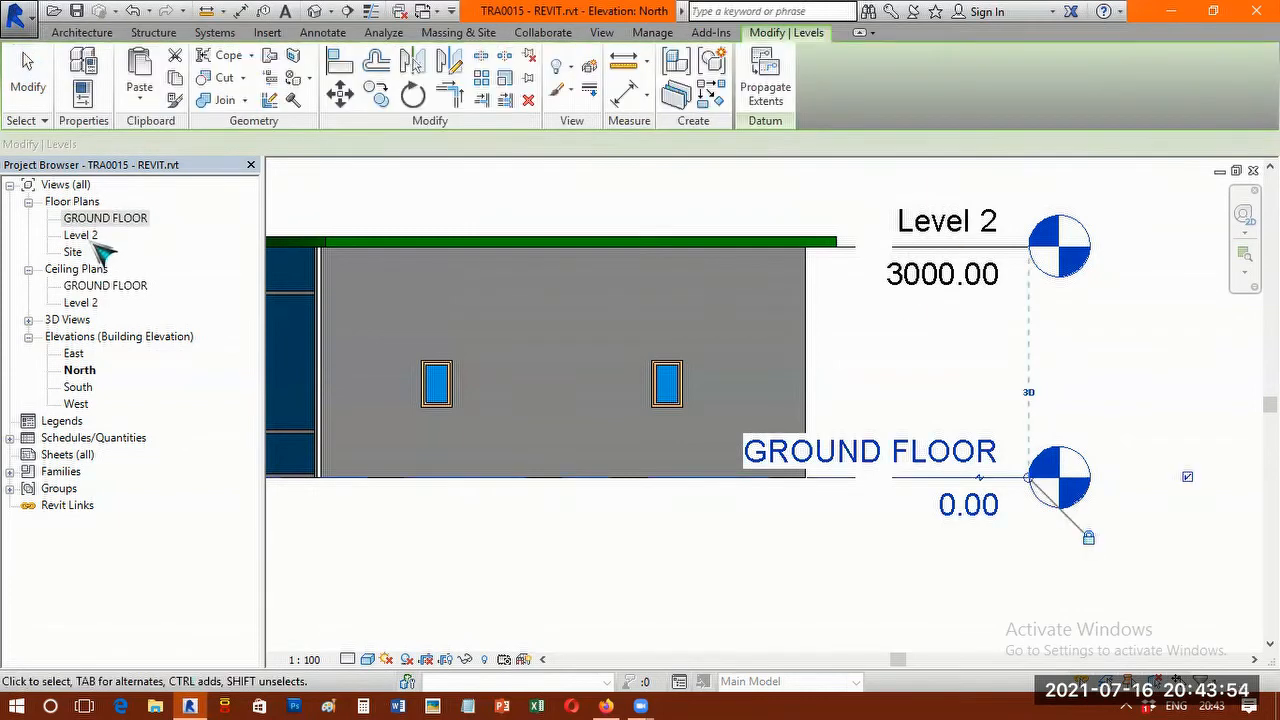
click(95, 240)
double_click(97, 241)
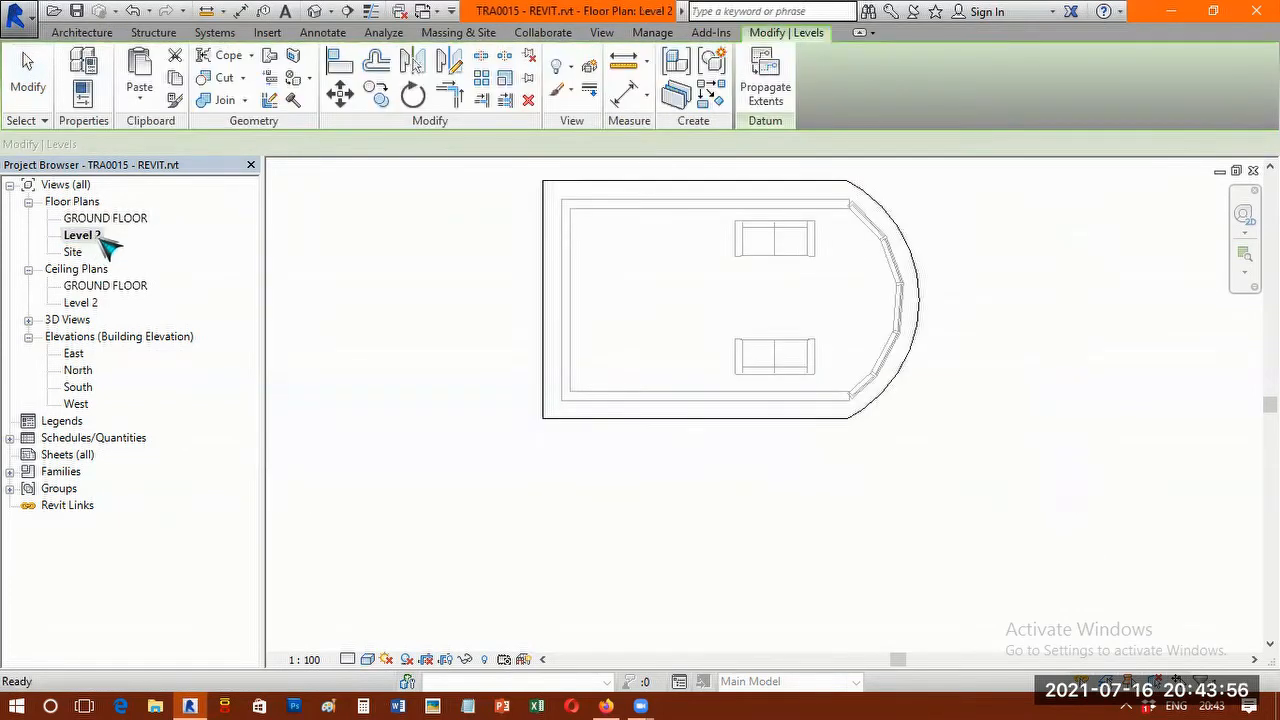
click(101, 239)
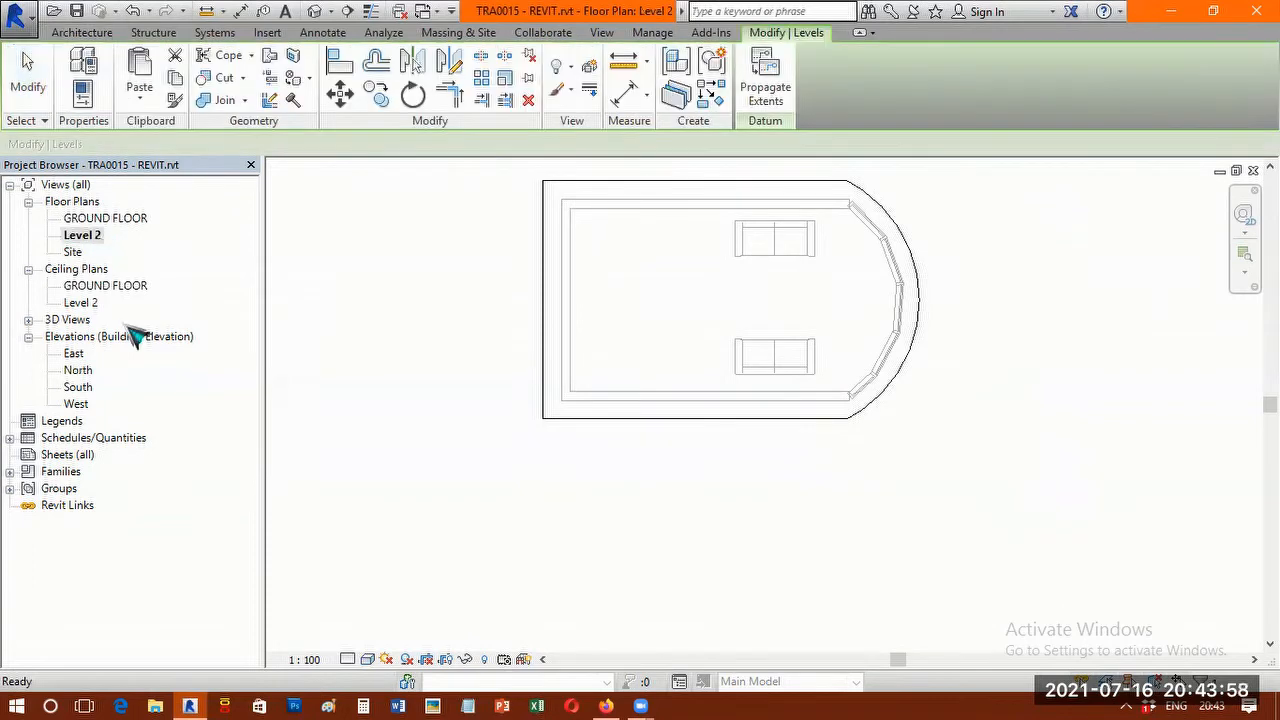
right_click(100, 239)
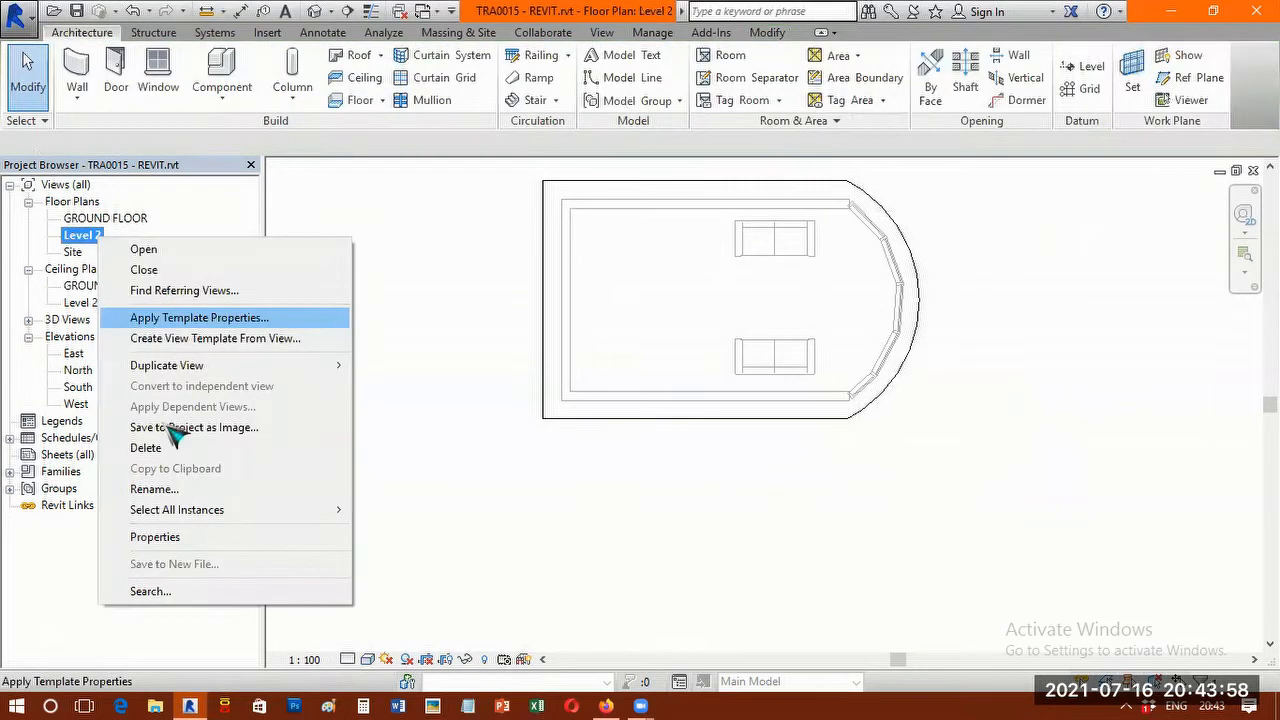
click(183, 492)
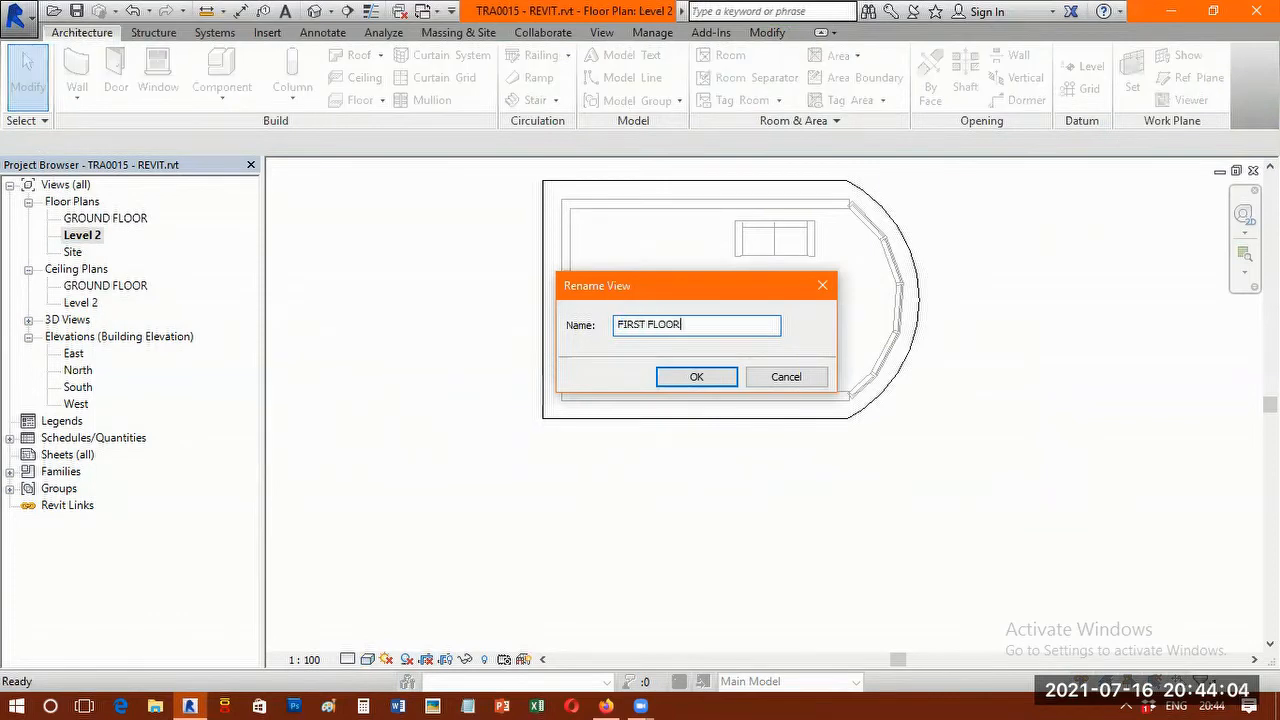
text(FIRST FLOOR)
key(Return)
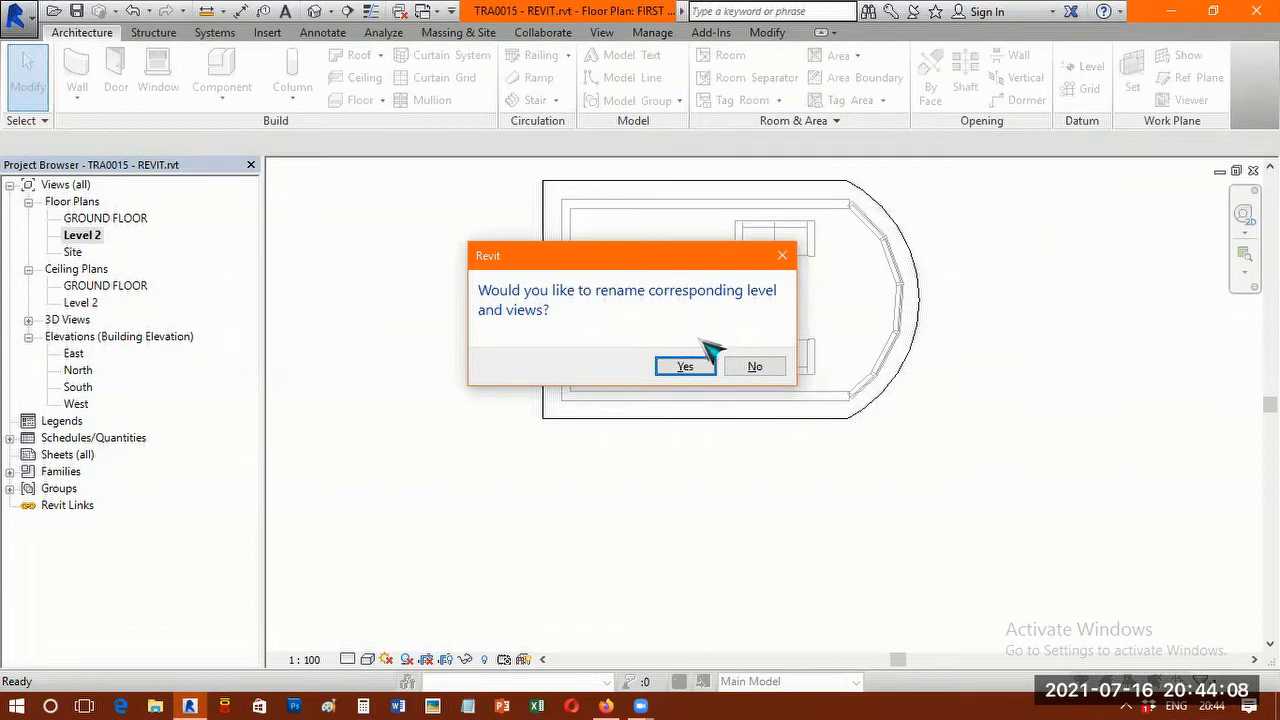
click(682, 371)
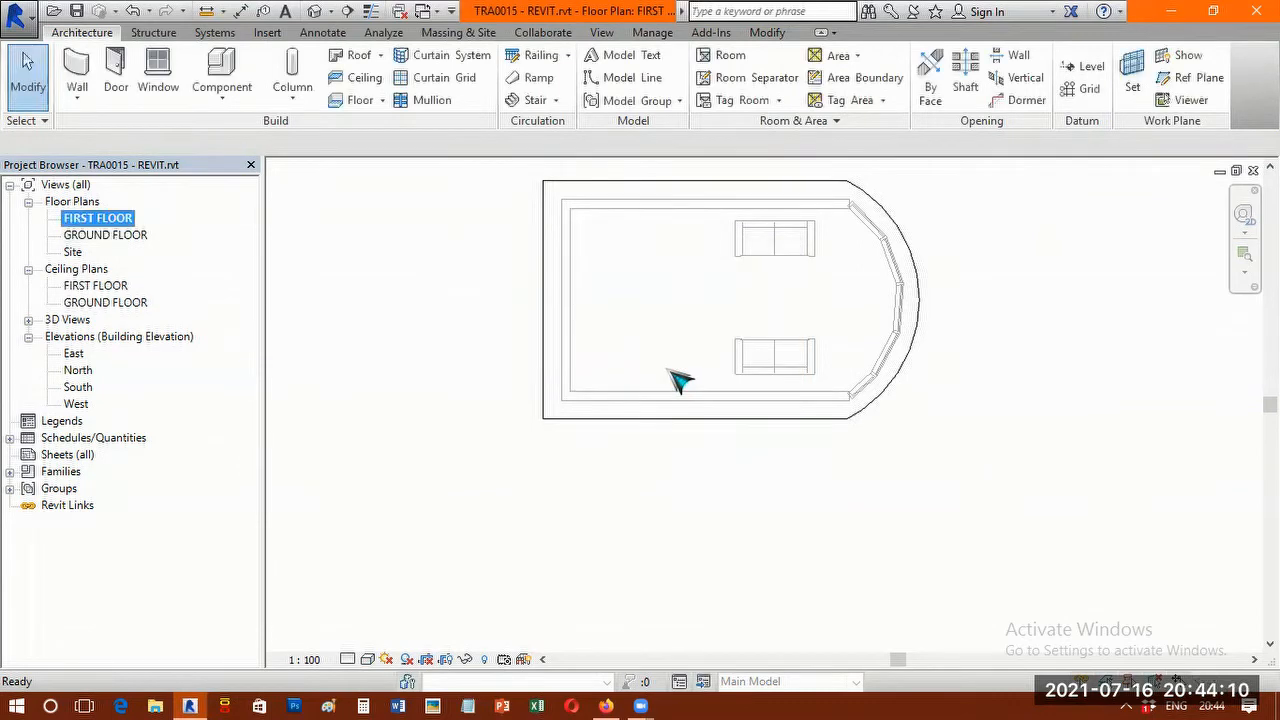
Reopen the North elevation and check the names on both level markers.
double_click(88, 370)
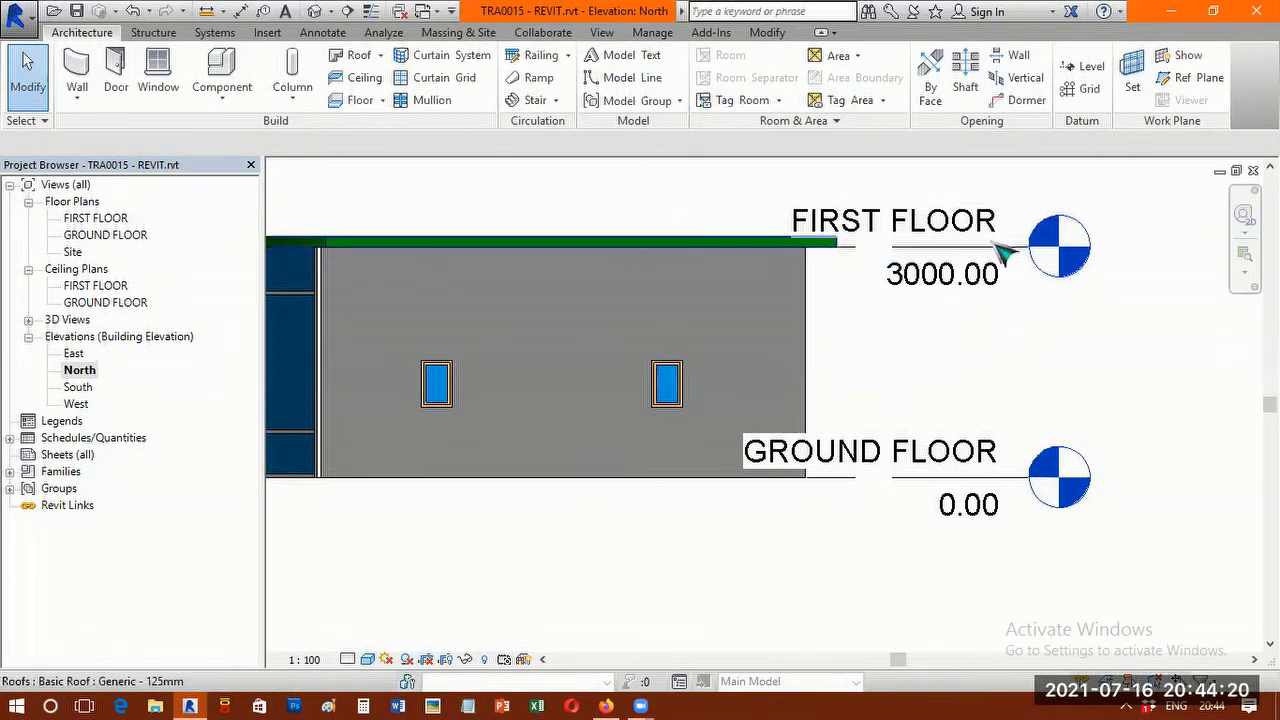
click(968, 458)
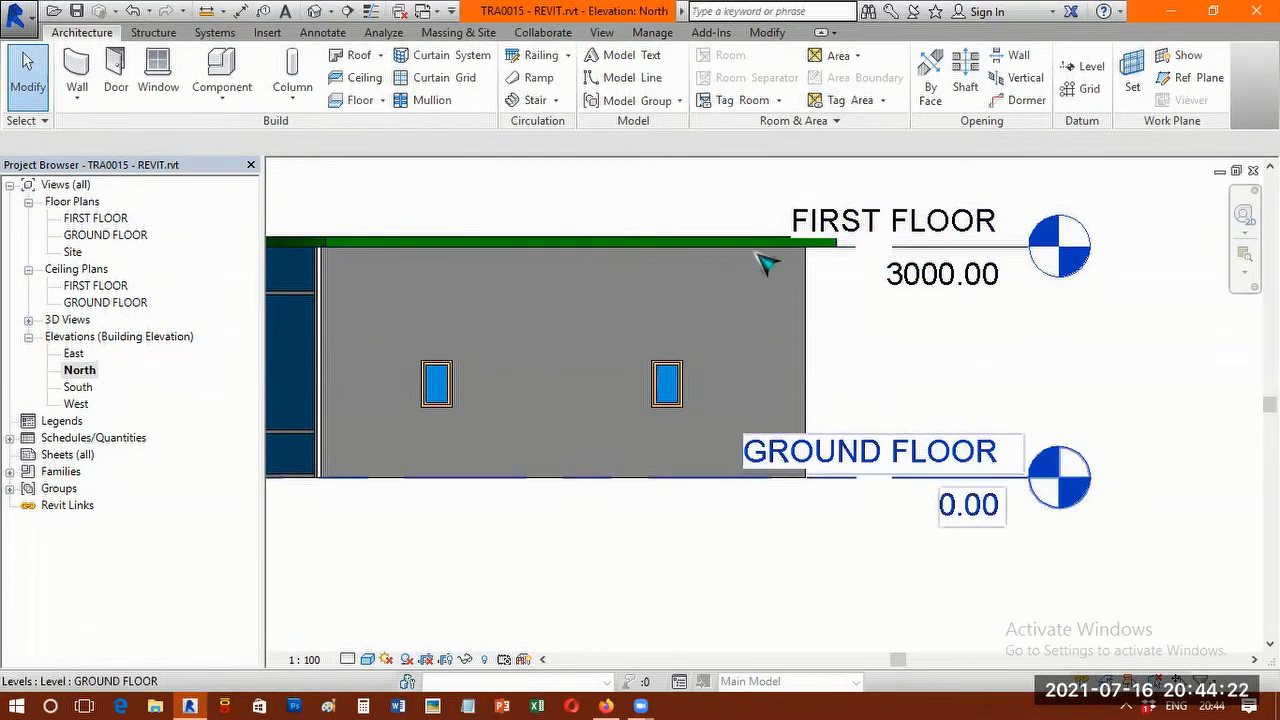
key(Escape)
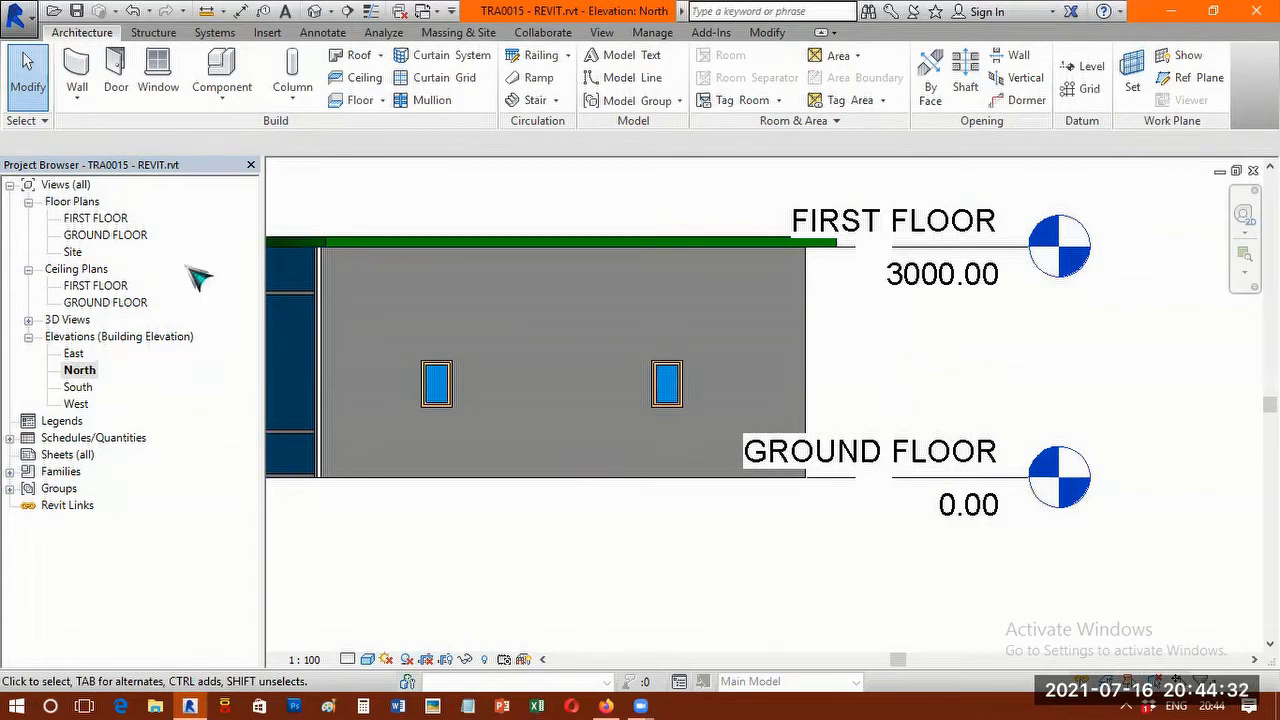
Open the GROUND FLOOR floor plan and bring up the commands for creating a section view.
double_click(108, 236)
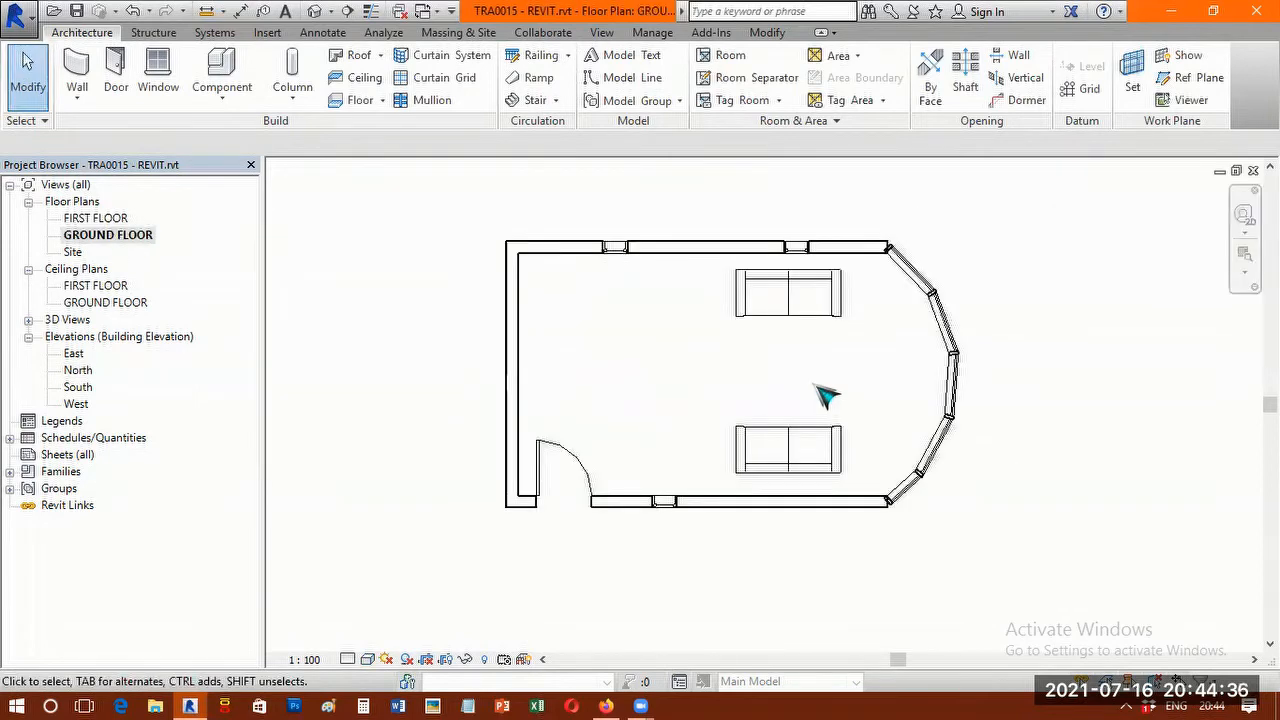
click(600, 33)
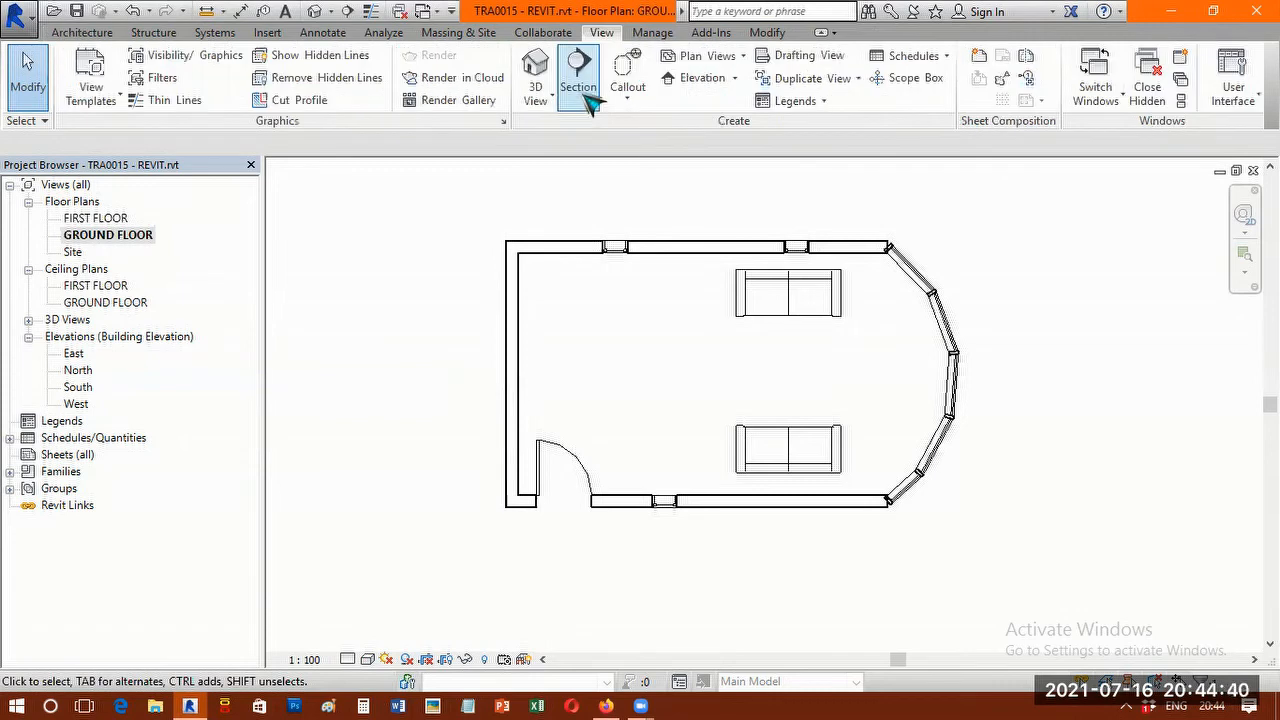
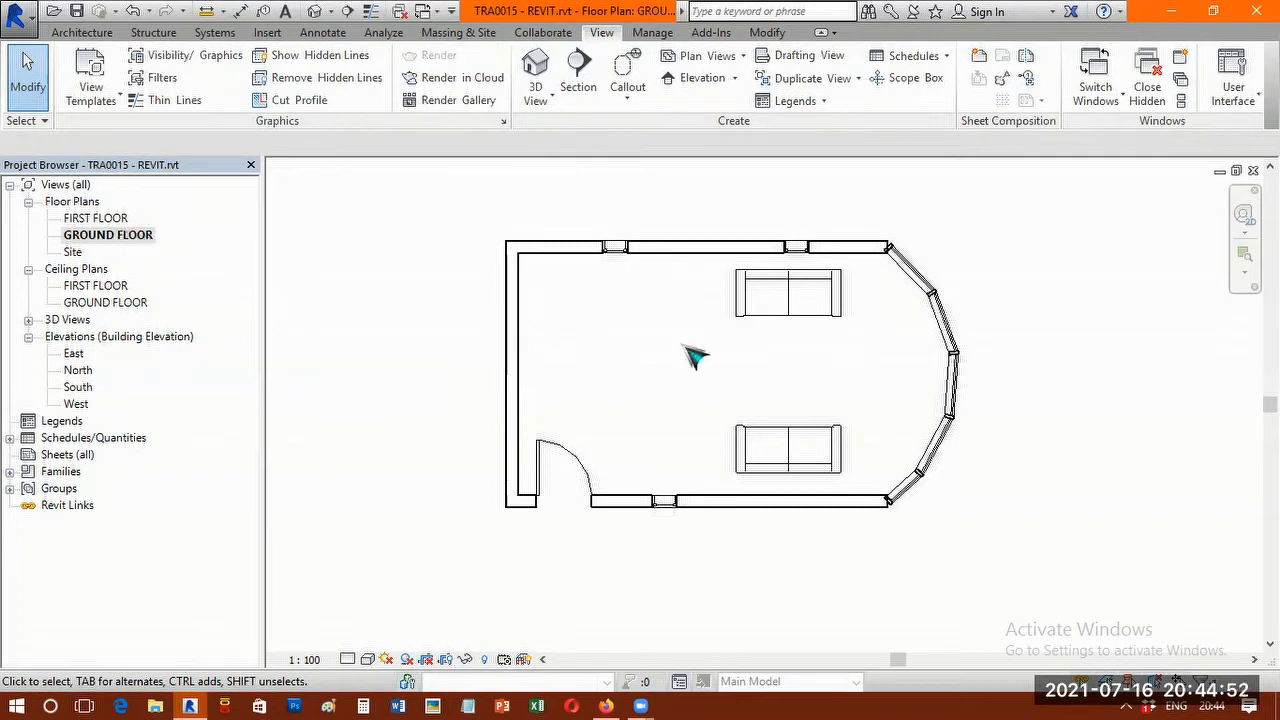
Draw a horizontal section line through the middle of the room, between the two sofas and extending past the building at both ends.
click(588, 80)
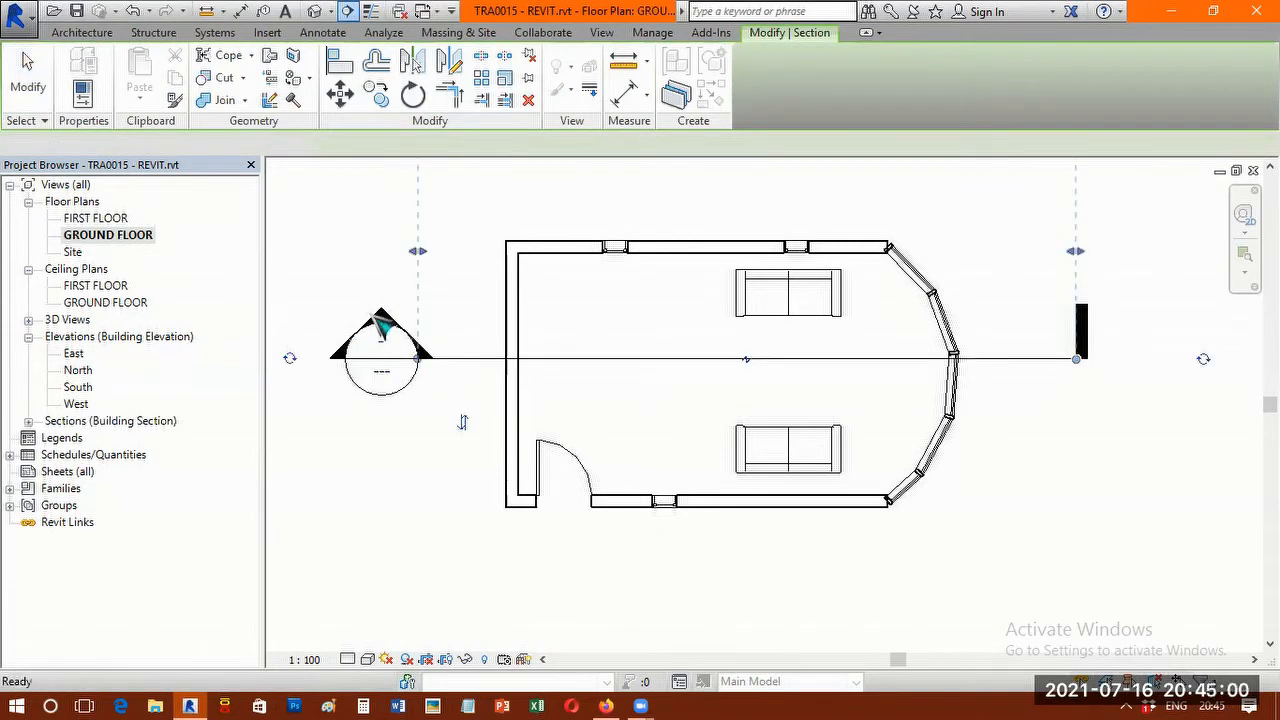
scroll(492, 366, down, 2)
scroll(563, 345, up, 3)
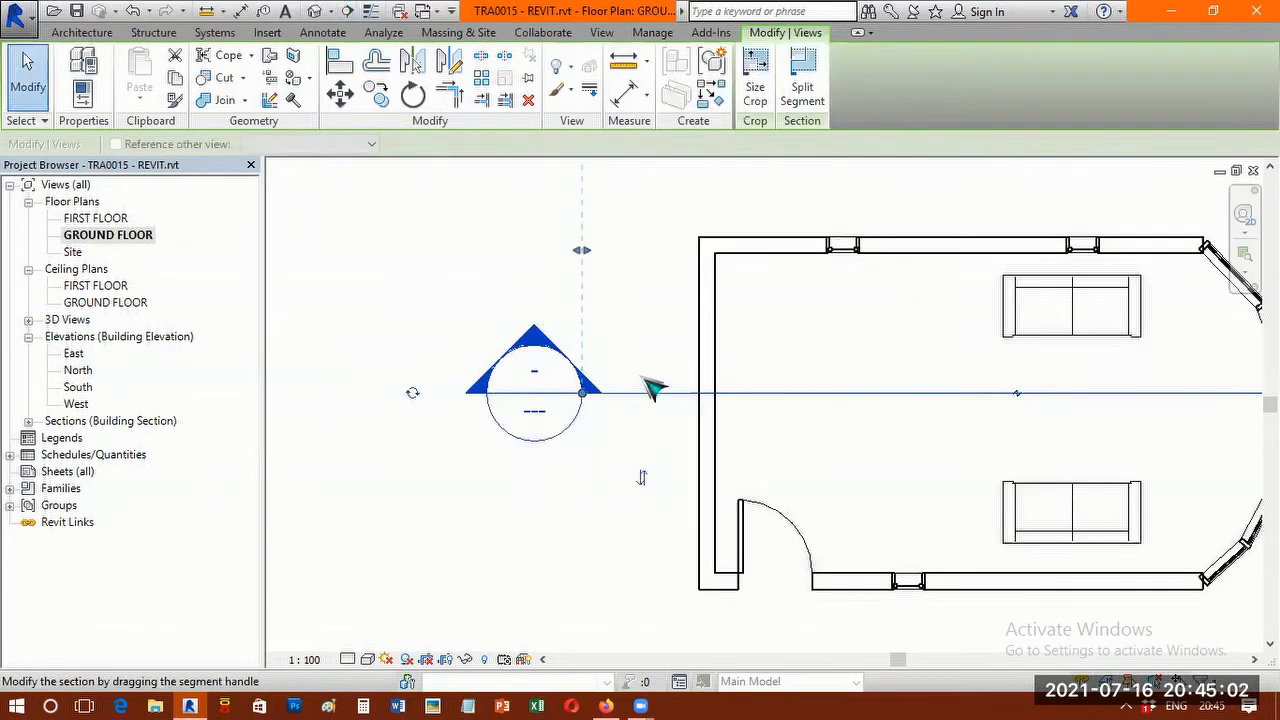
scroll(670, 385, down, 2)
scroll(782, 415, down, 1)
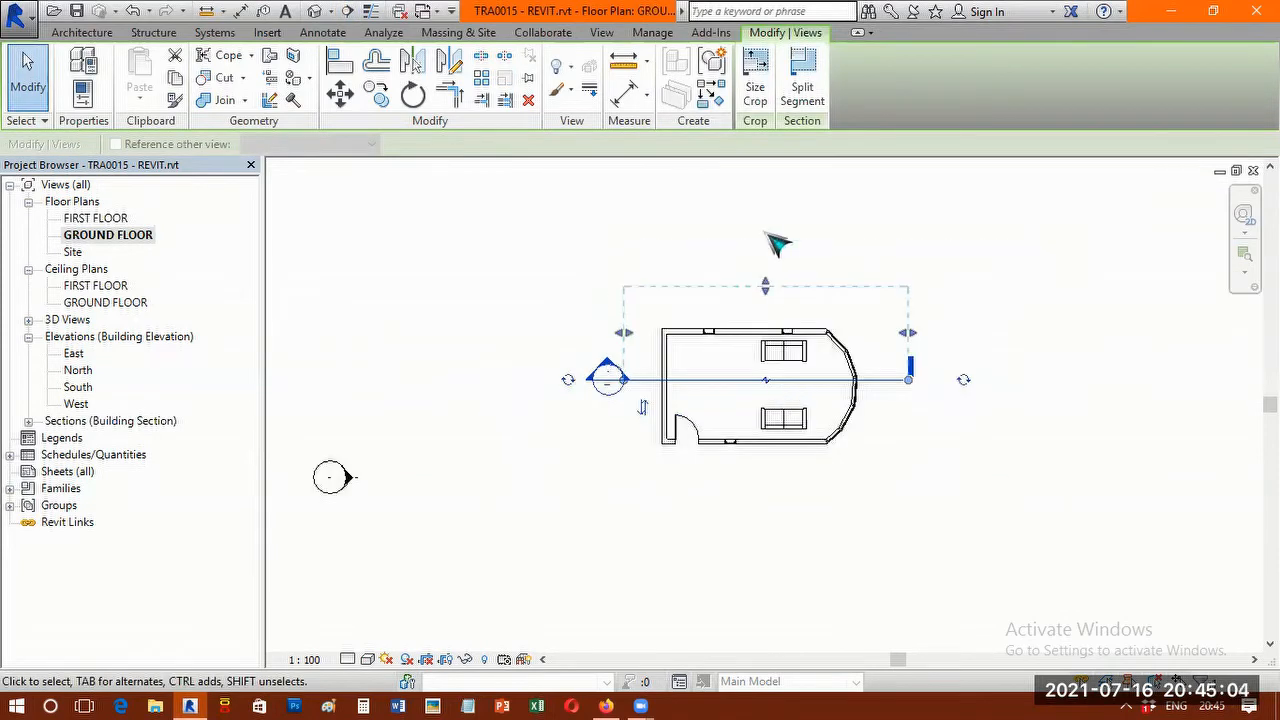
scroll(790, 368, up, 3)
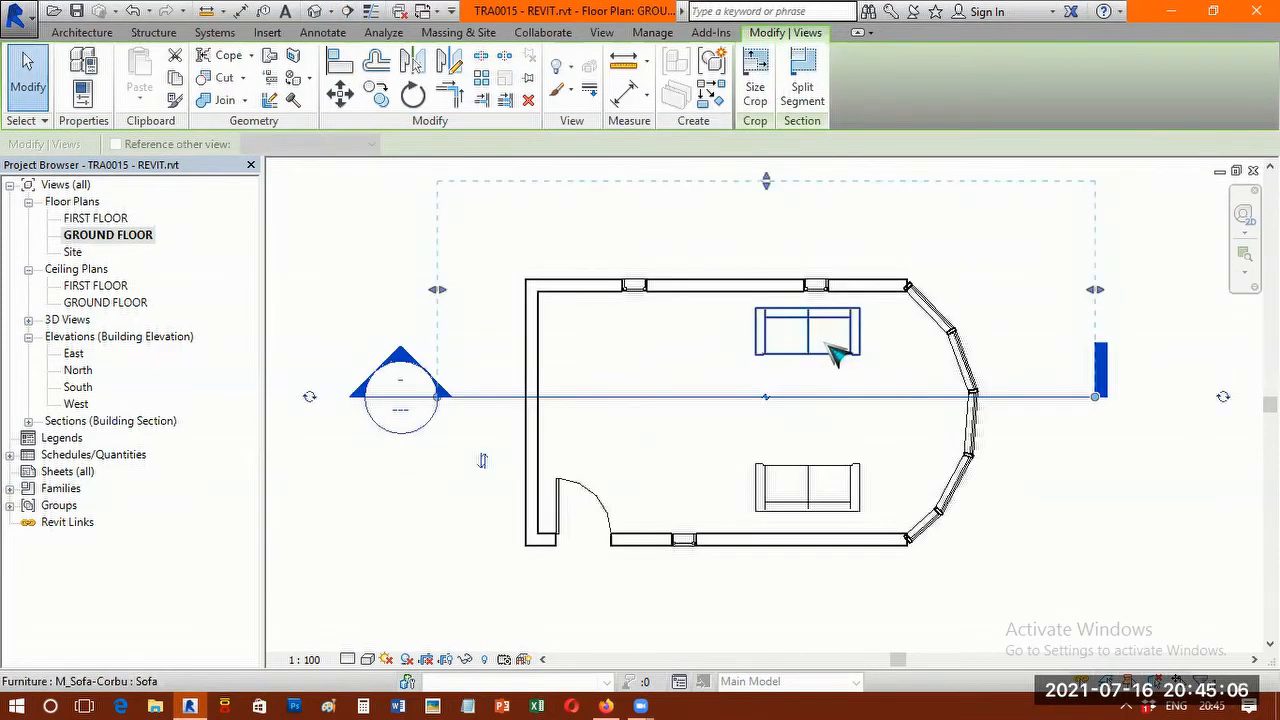
Flip the section's viewing direction so it faces the wall with the door.
click(484, 463)
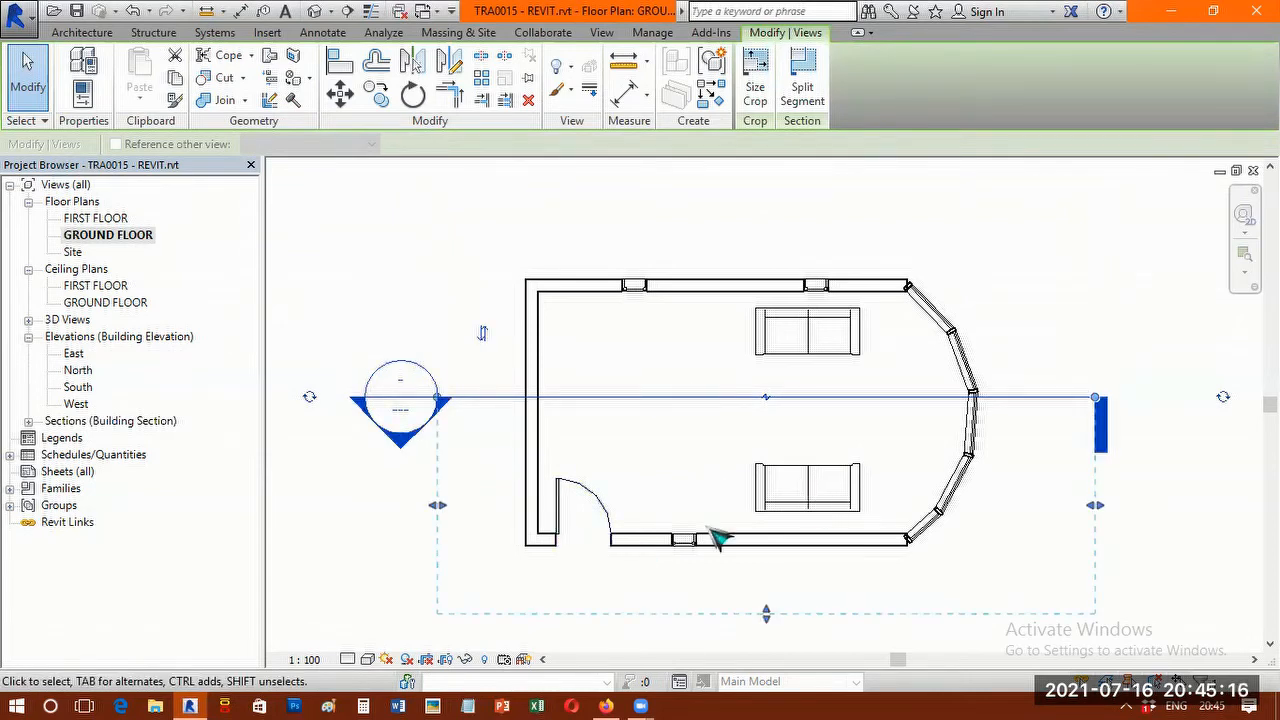
click(484, 335)
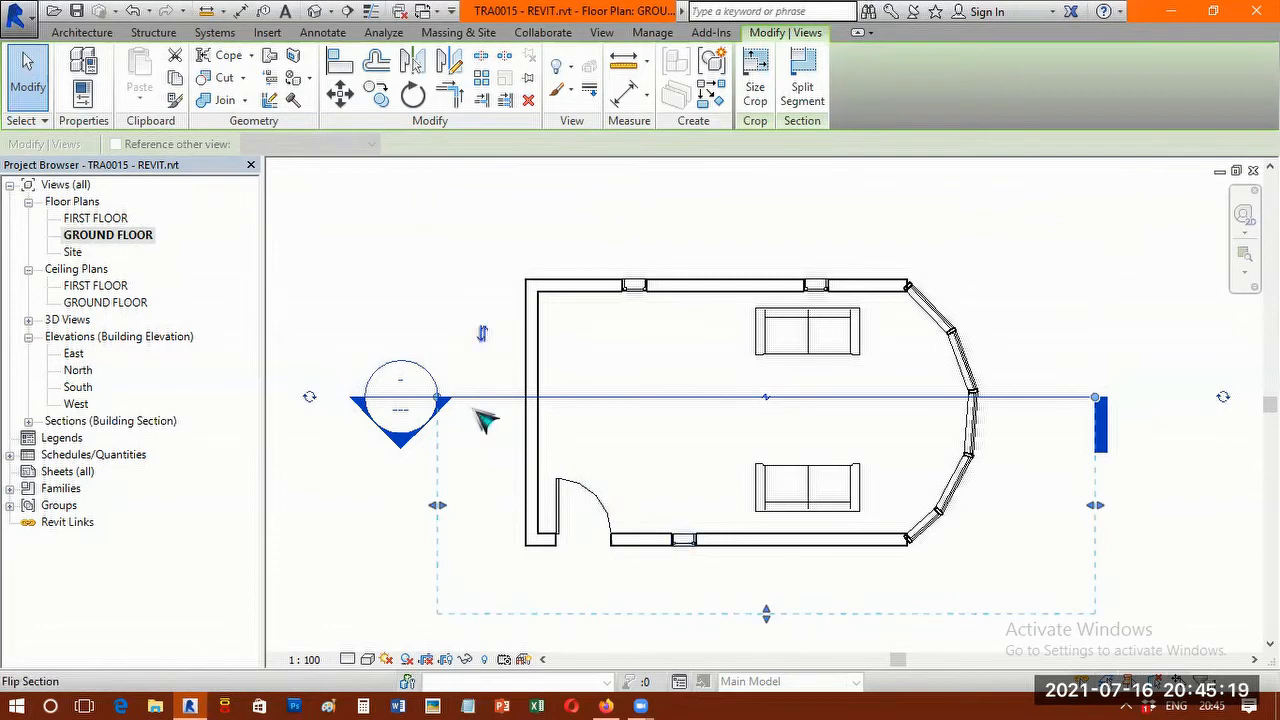
click(484, 467)
scroll(750, 362, down, 2)
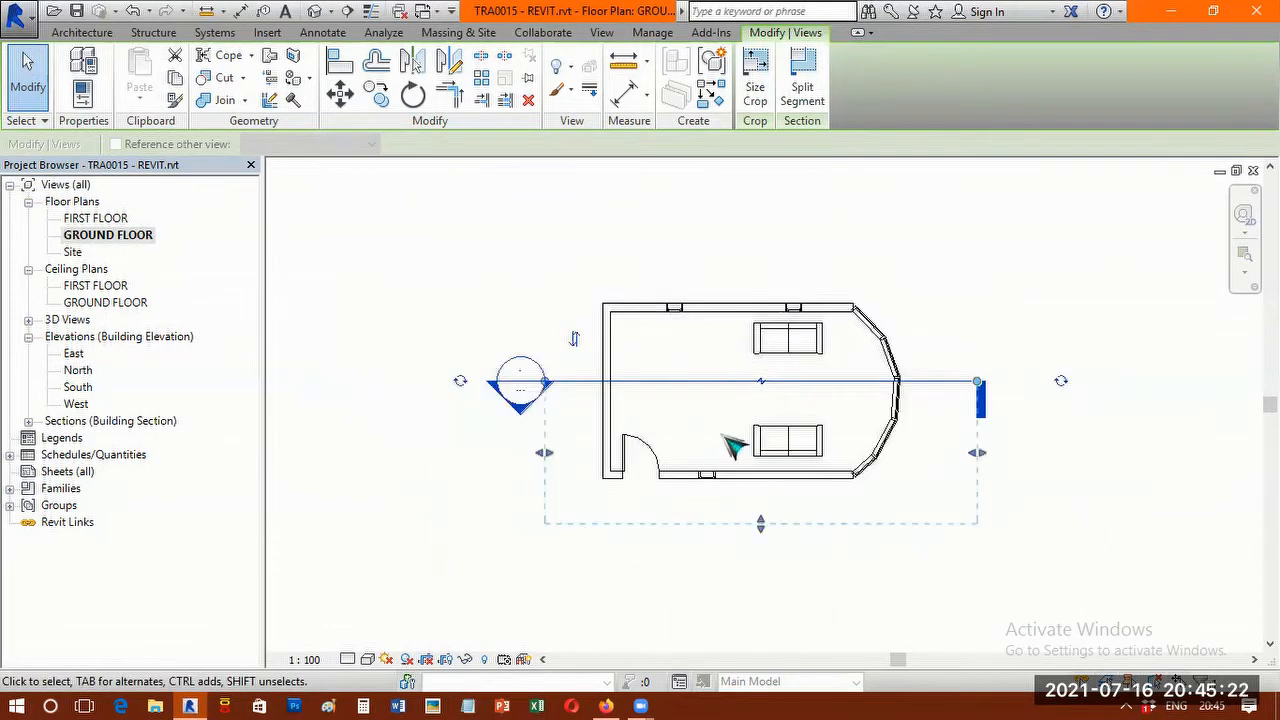
scroll(733, 447, up, 1)
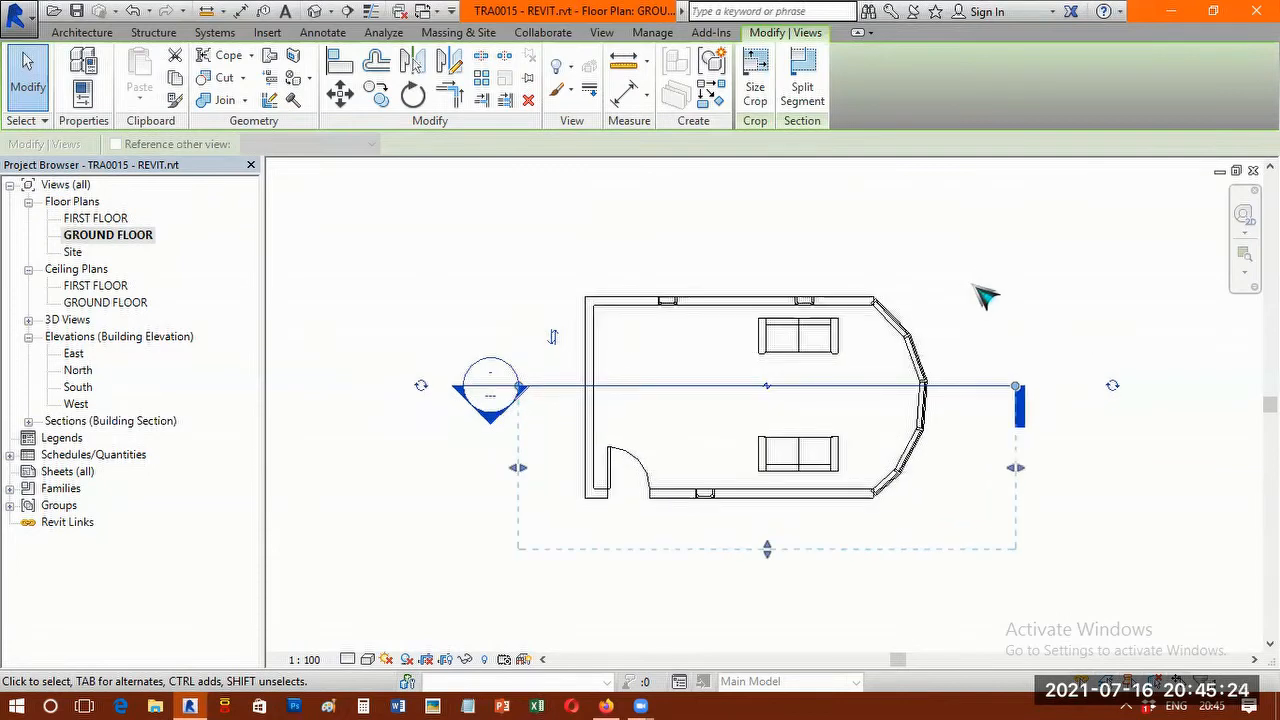
scroll(1000, 295, up, 3)
scroll(1080, 480, down, 1)
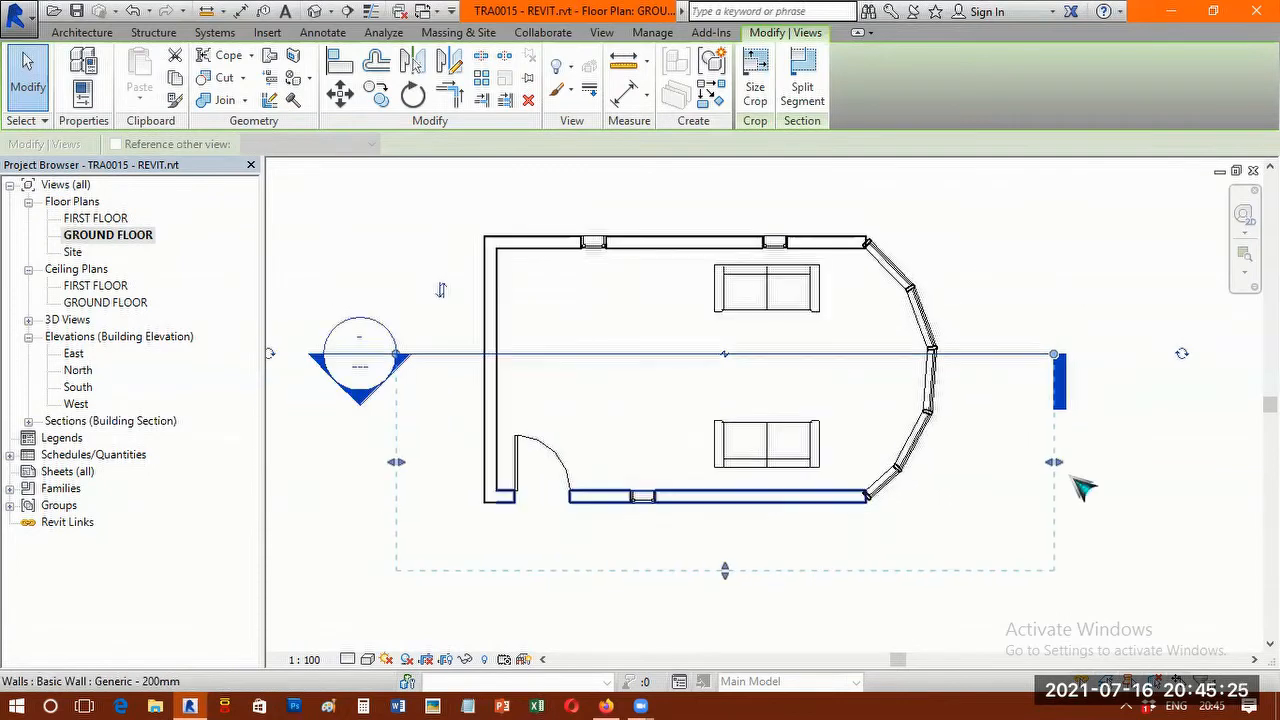
click(1150, 455)
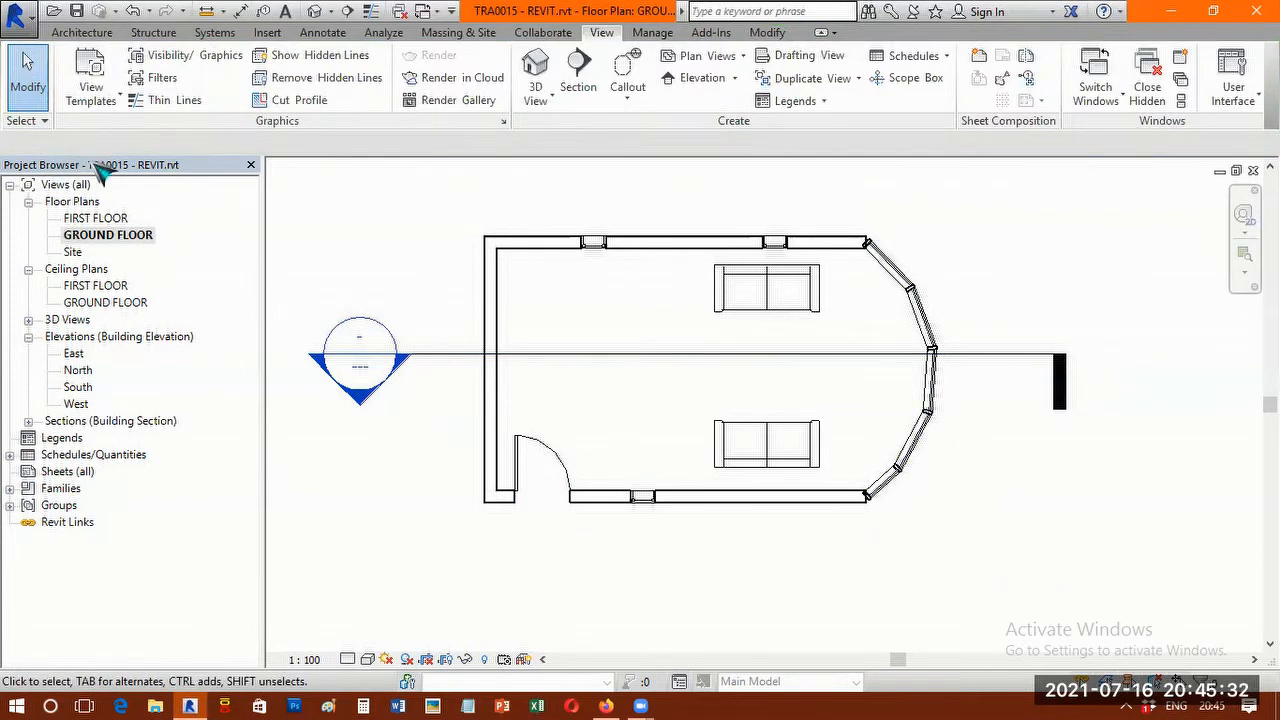
Open the Section 1 building section view.
click(72, 422)
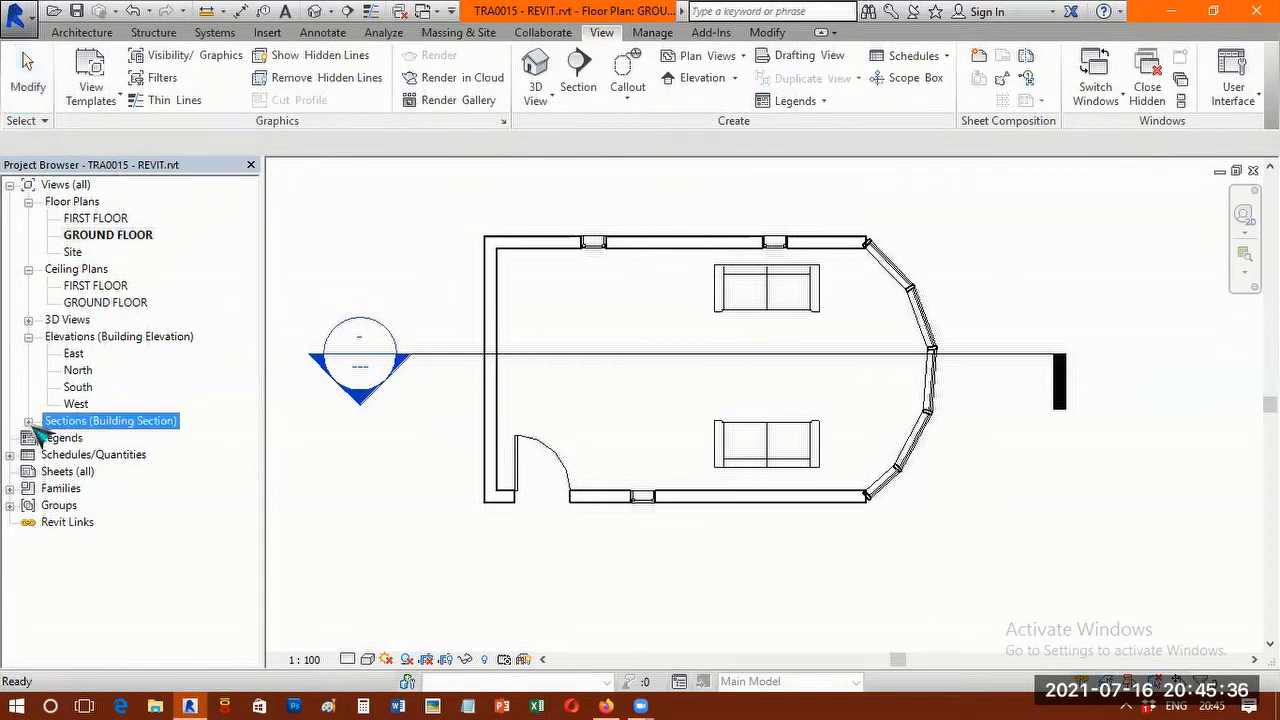
click(29, 423)
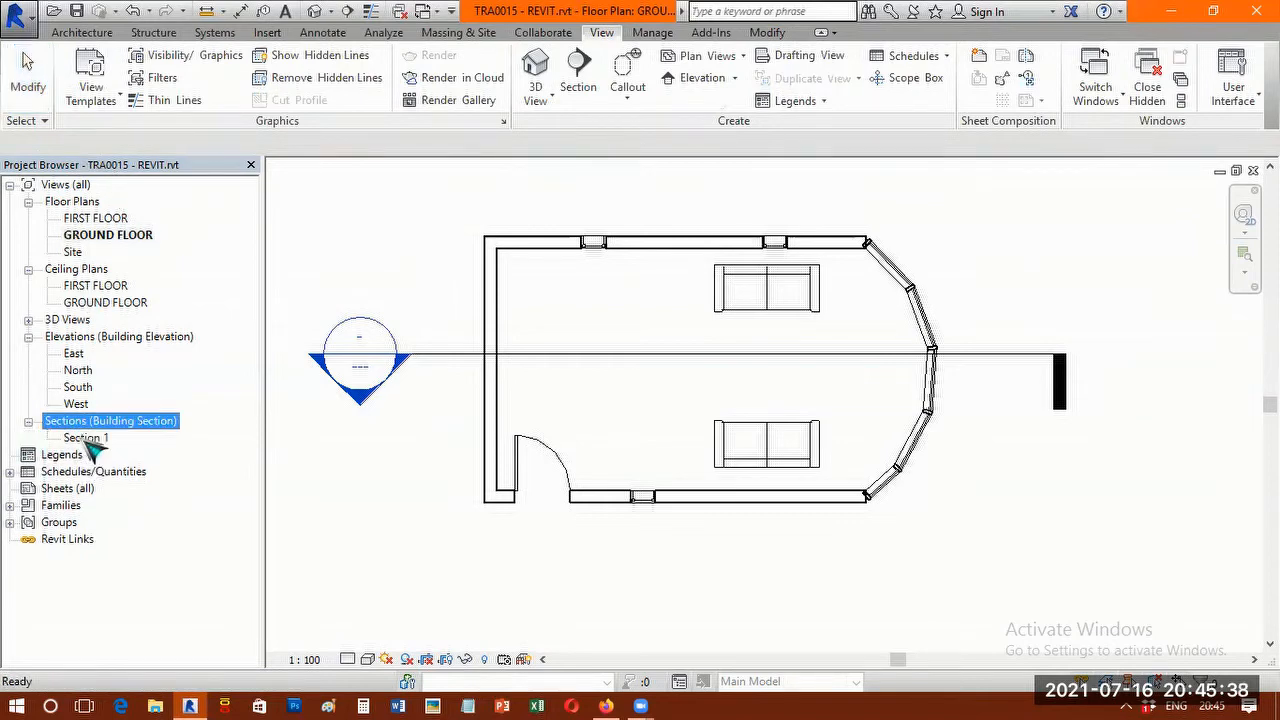
click(90, 439)
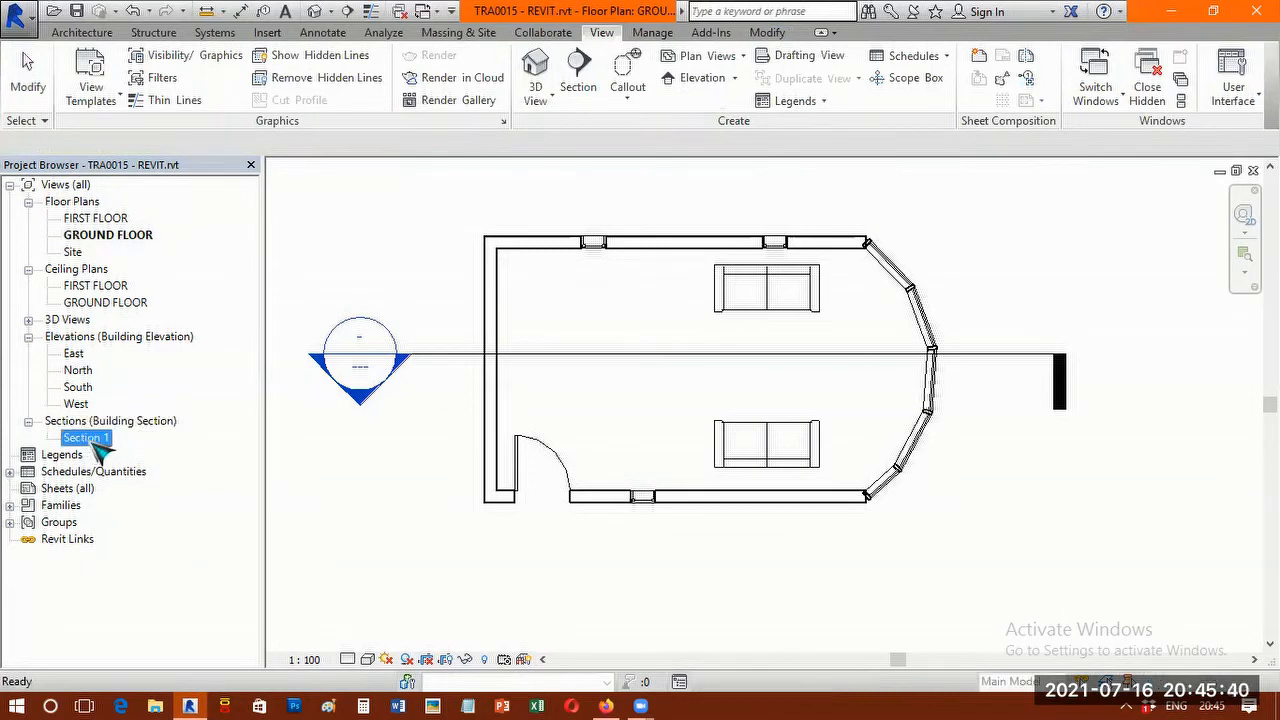
double_click(98, 444)
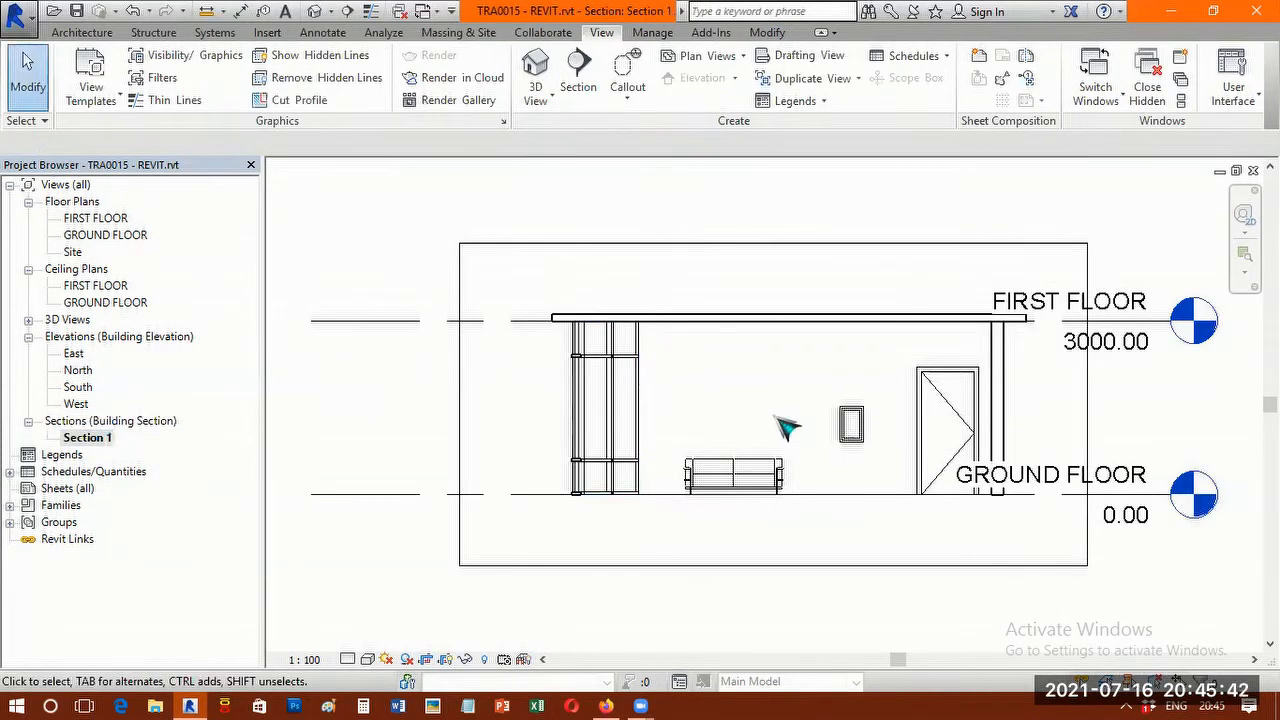
Display the section view in the Shaded visual style and inspect the roof, walls, door and curtain wall.
key(s)
key(d)
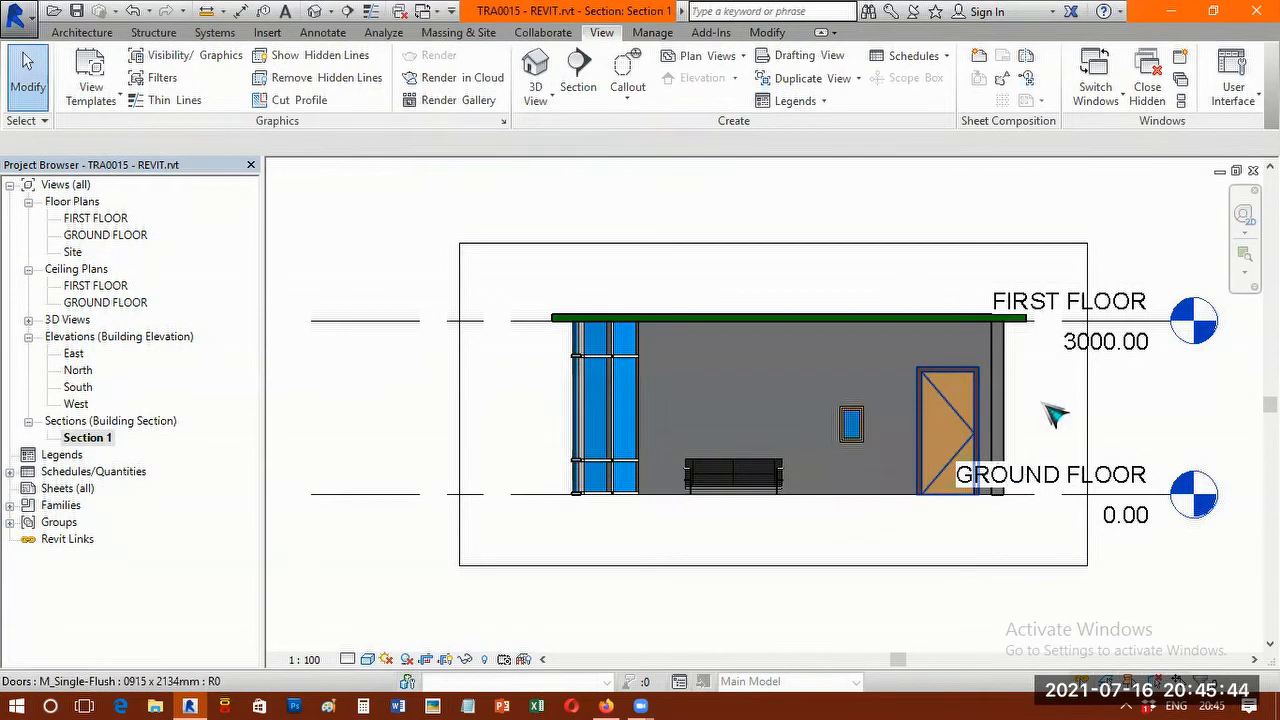
scroll(1055, 415, up, 2)
scroll(970, 420, up, 1)
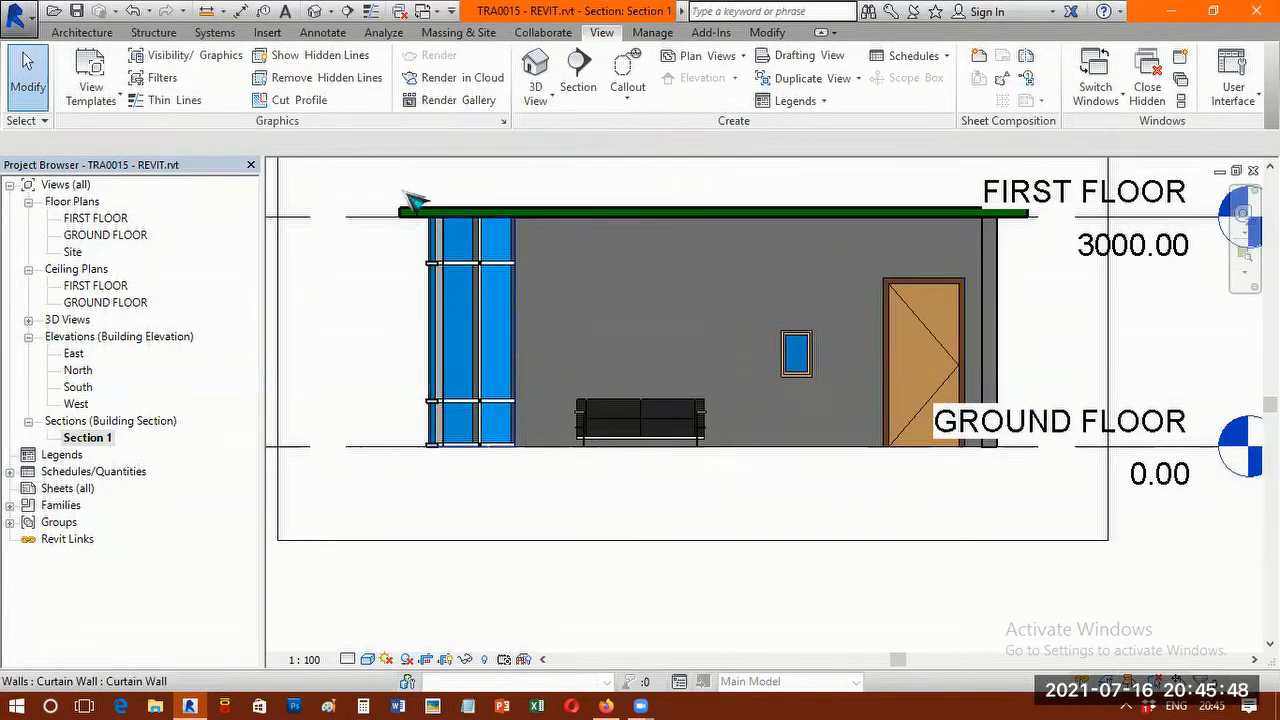
scroll(488, 255, up, 1)
scroll(1030, 368, down, 1)
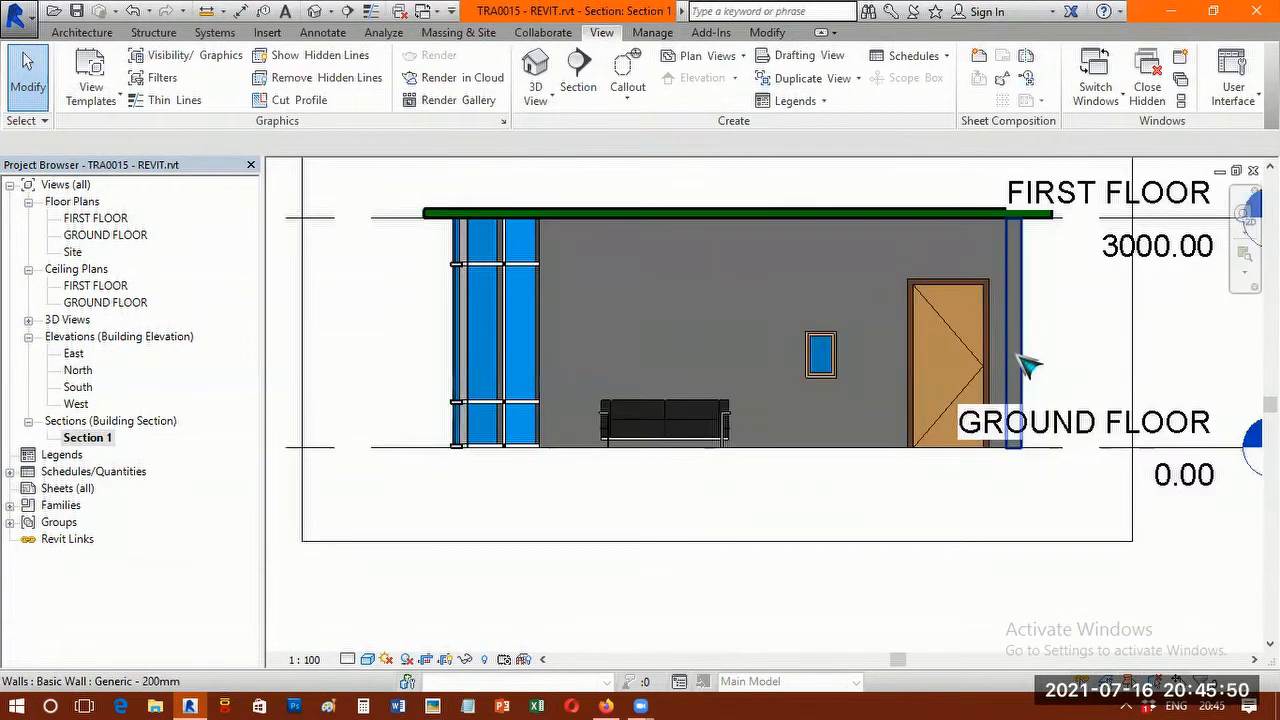
scroll(1030, 368, down, 1)
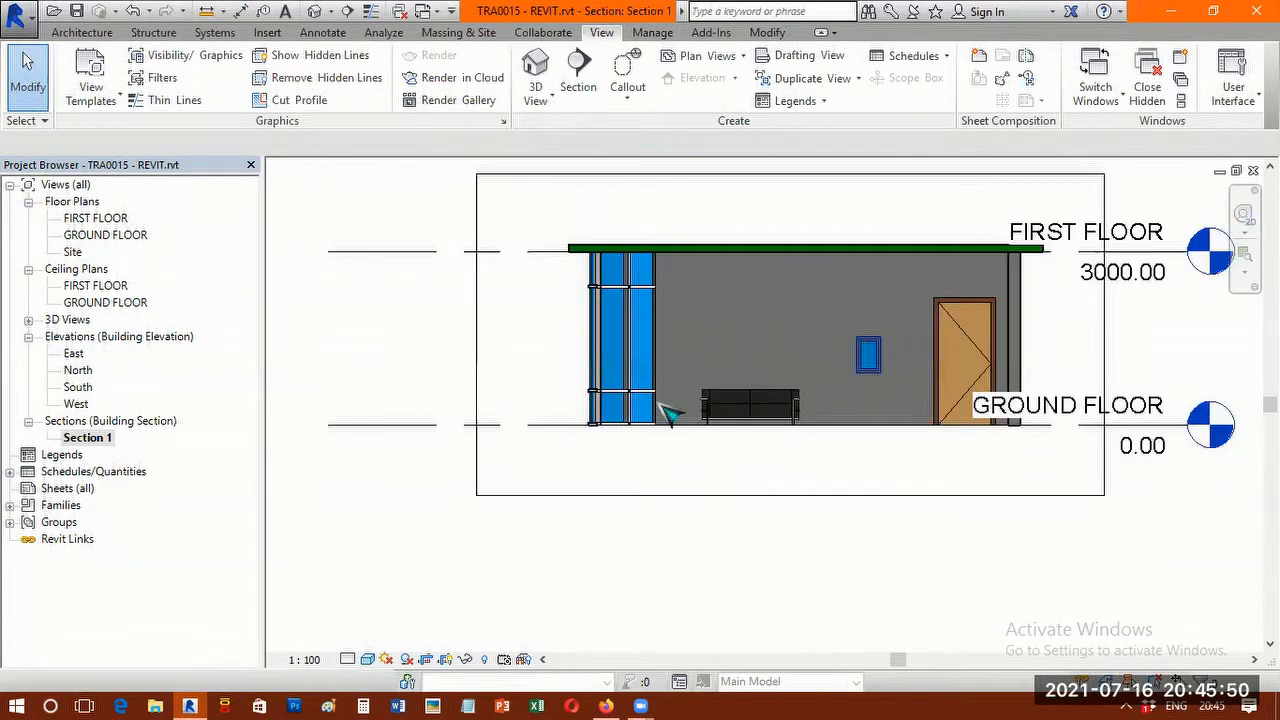
Return to the GROUND FLOOR plan and flip the section to face the wall with two windows.
double_click(114, 240)
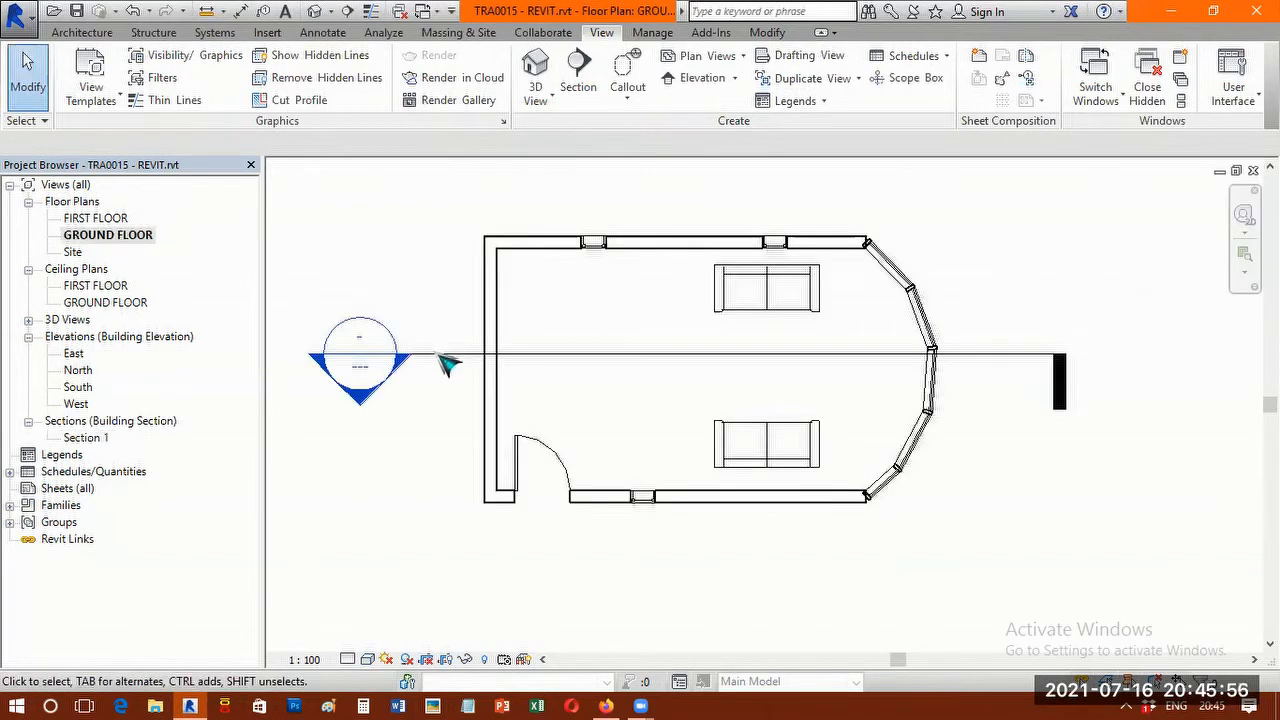
click(441, 356)
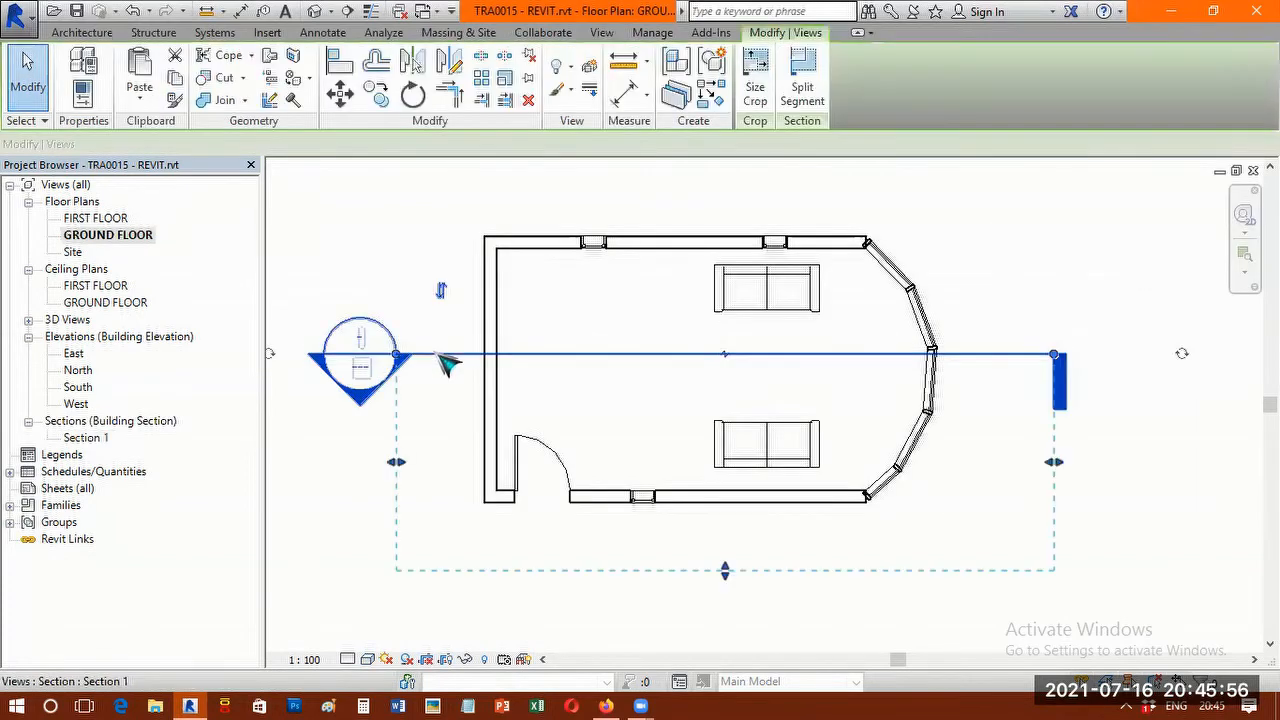
click(441, 292)
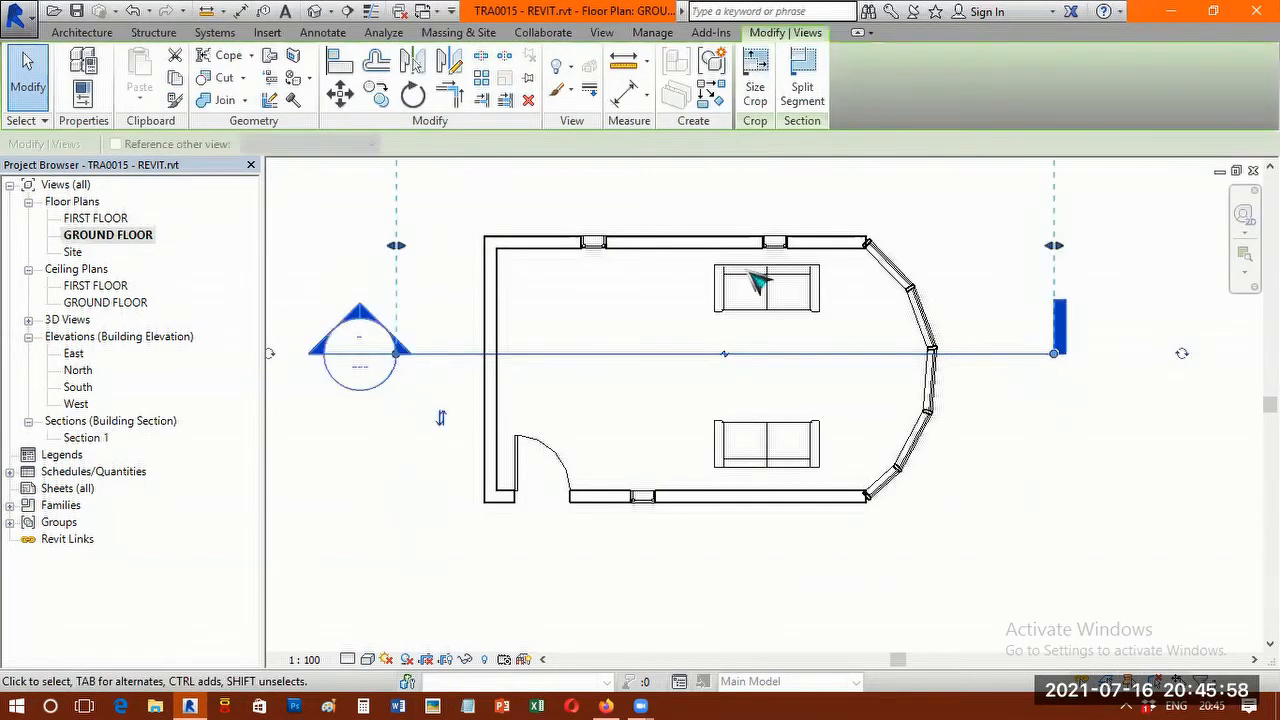
Reopen Section 1 and examine the interior from the reversed viewing direction.
double_click(101, 440)
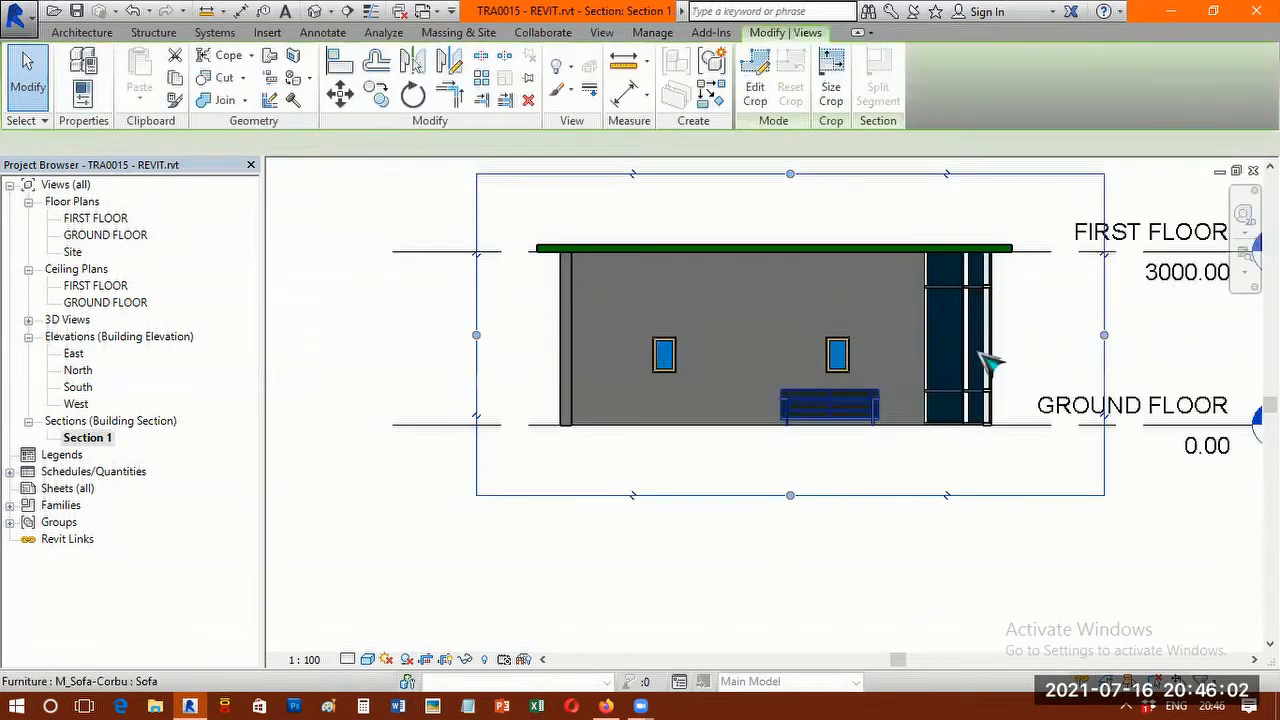
scroll(1037, 351, up, 1)
scroll(1030, 340, up, 1)
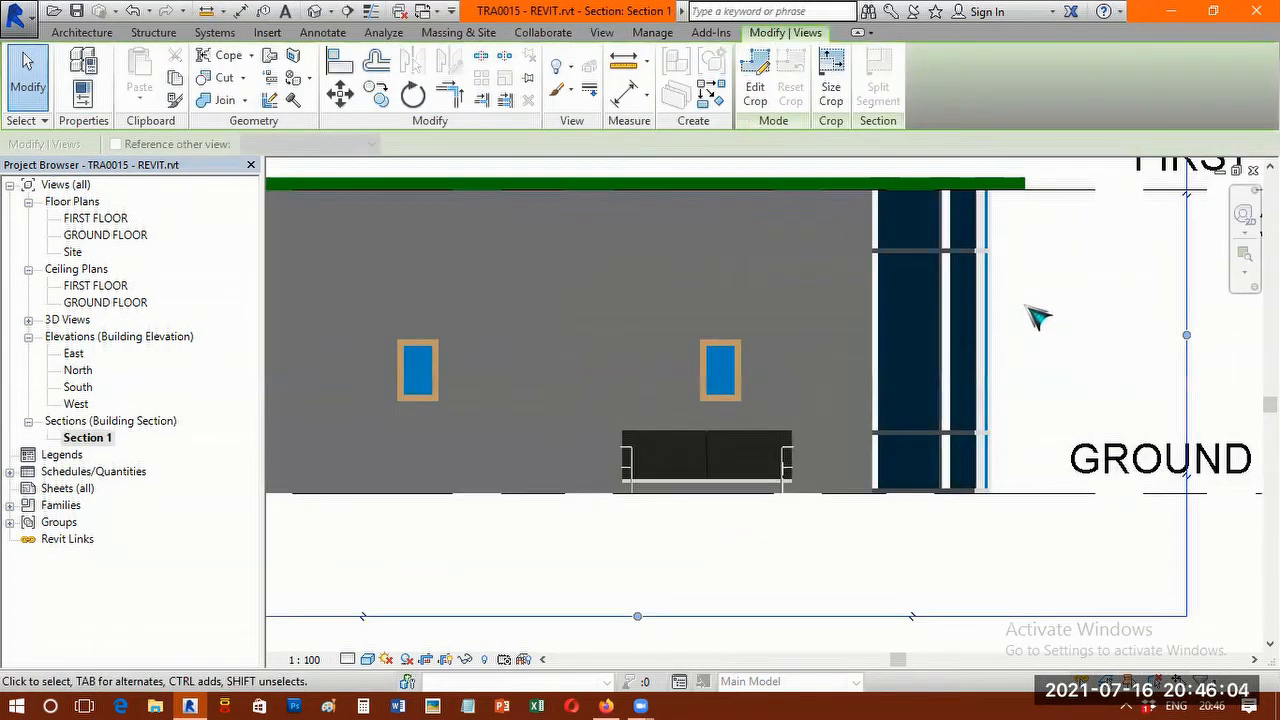
scroll(1040, 317, down, 1)
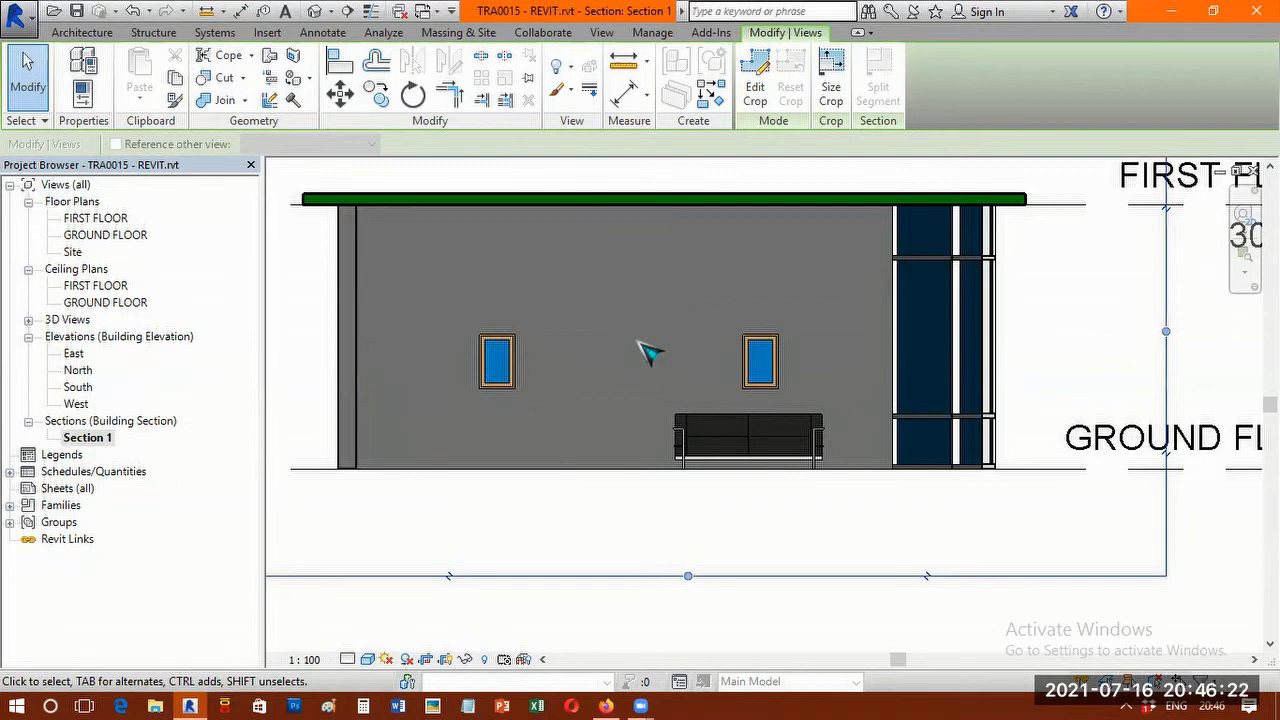
Open the 3D view and examine the building from above, including the roof, door wall and curved curtain wall.
click(322, 14)
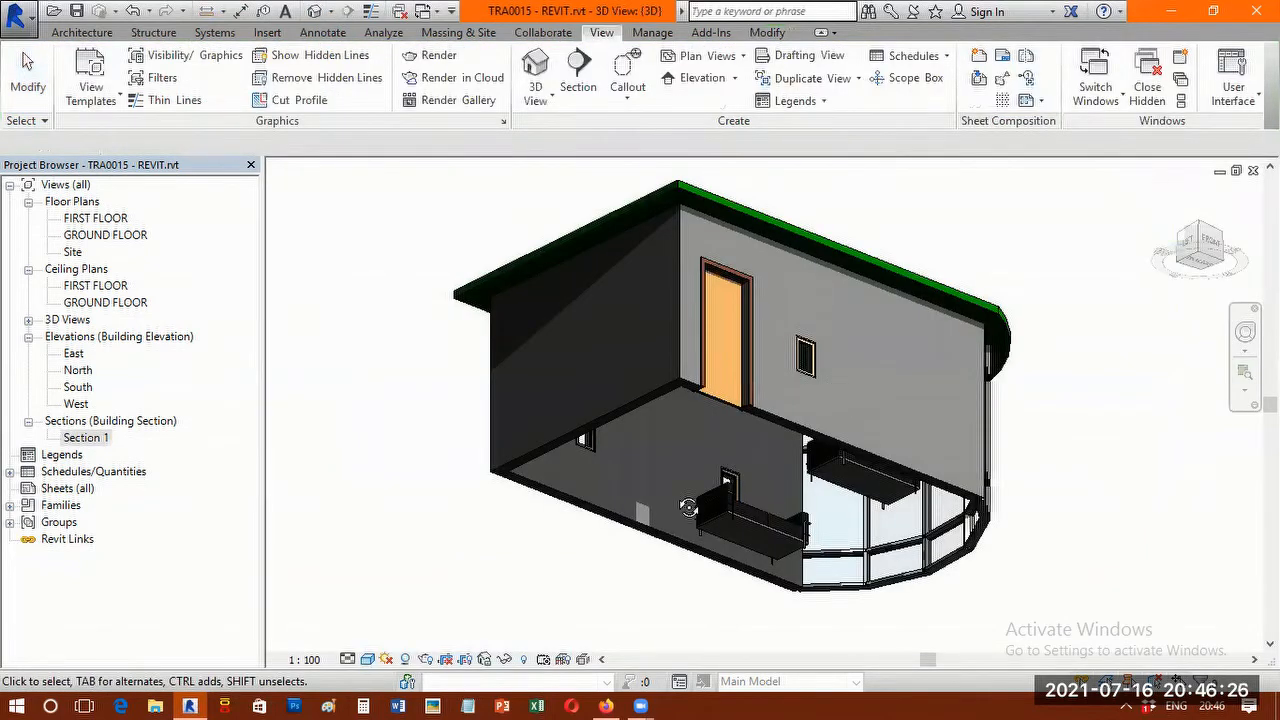
shift+middle_drag(688, 507, 595, 548)
shift+middle_drag(666, 402, 676, 469)
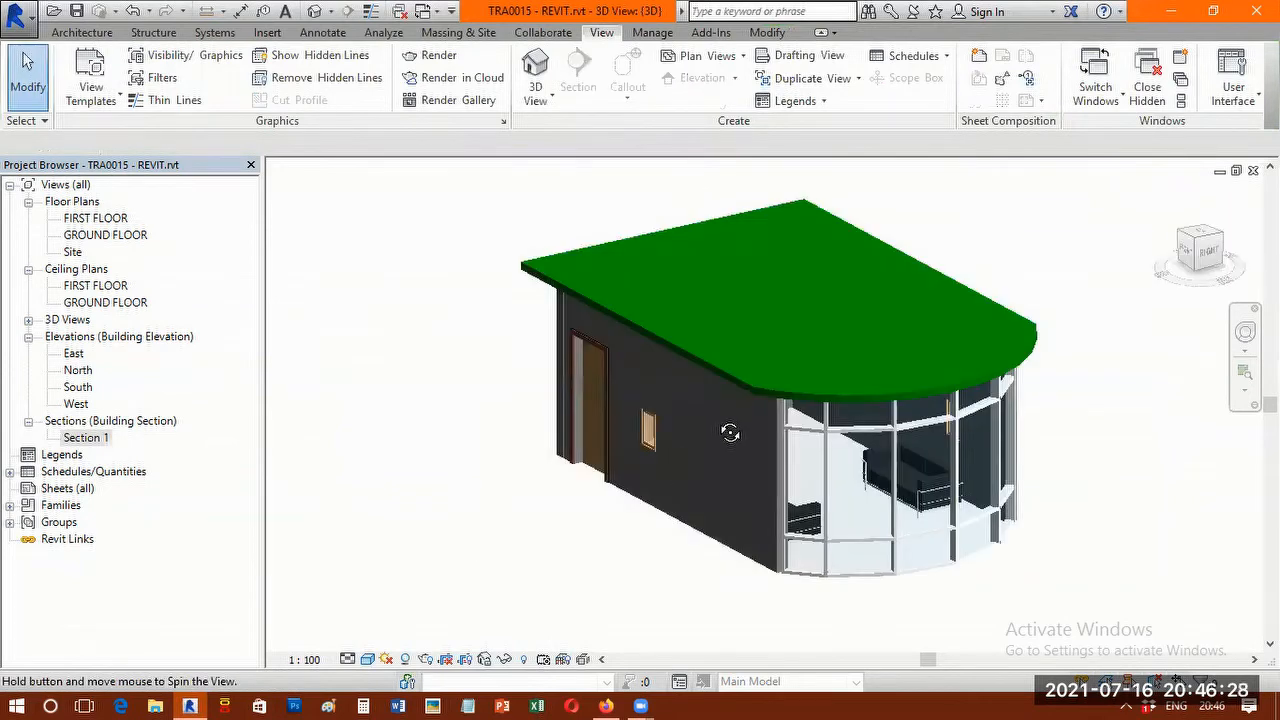
shift+middle_drag(730, 432, 943, 297)
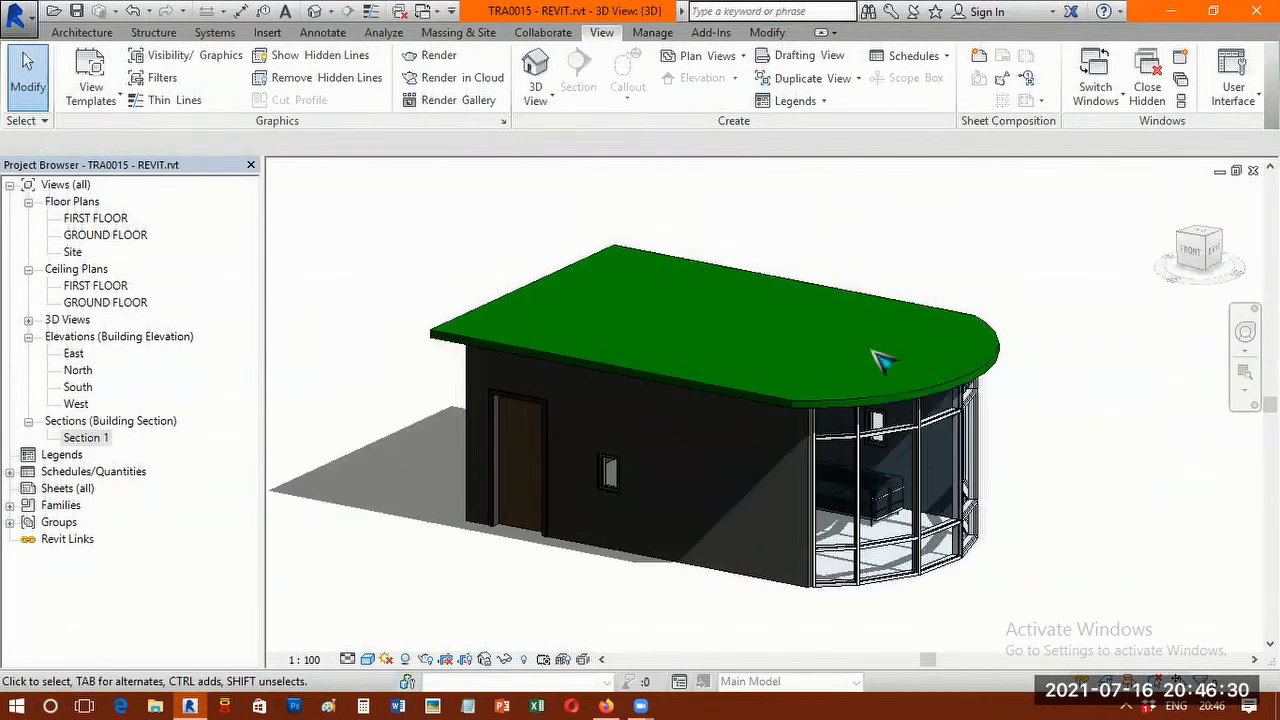
scroll(890, 365, up, 1)
scroll(923, 380, up, 2)
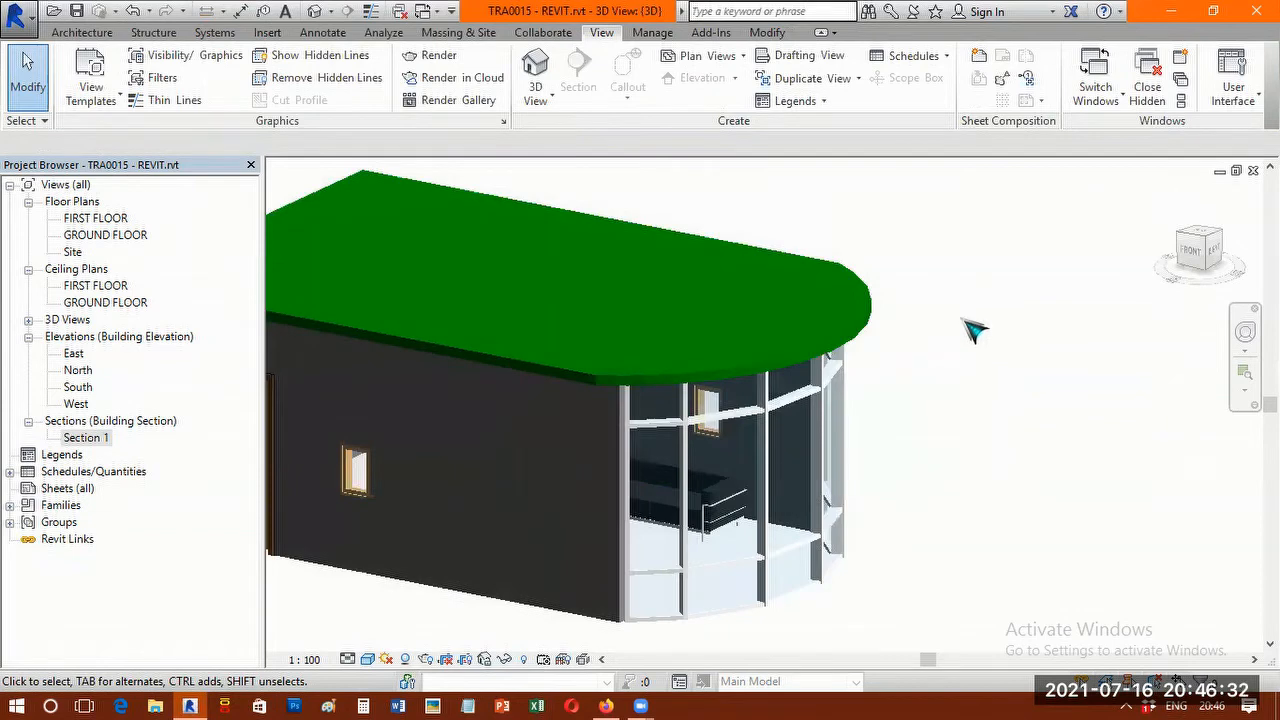
scroll(978, 315, down, 1)
scroll(990, 251, down, 1)
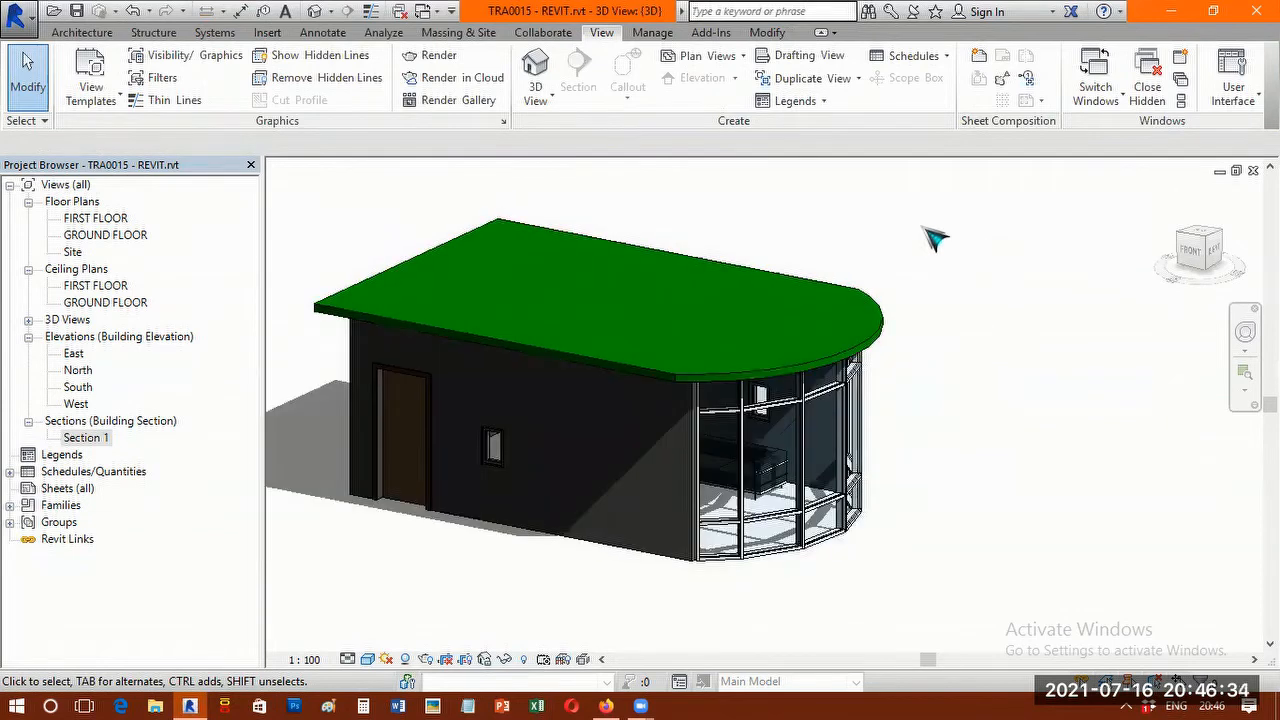
right_click(980, 245)
click(271, 54)
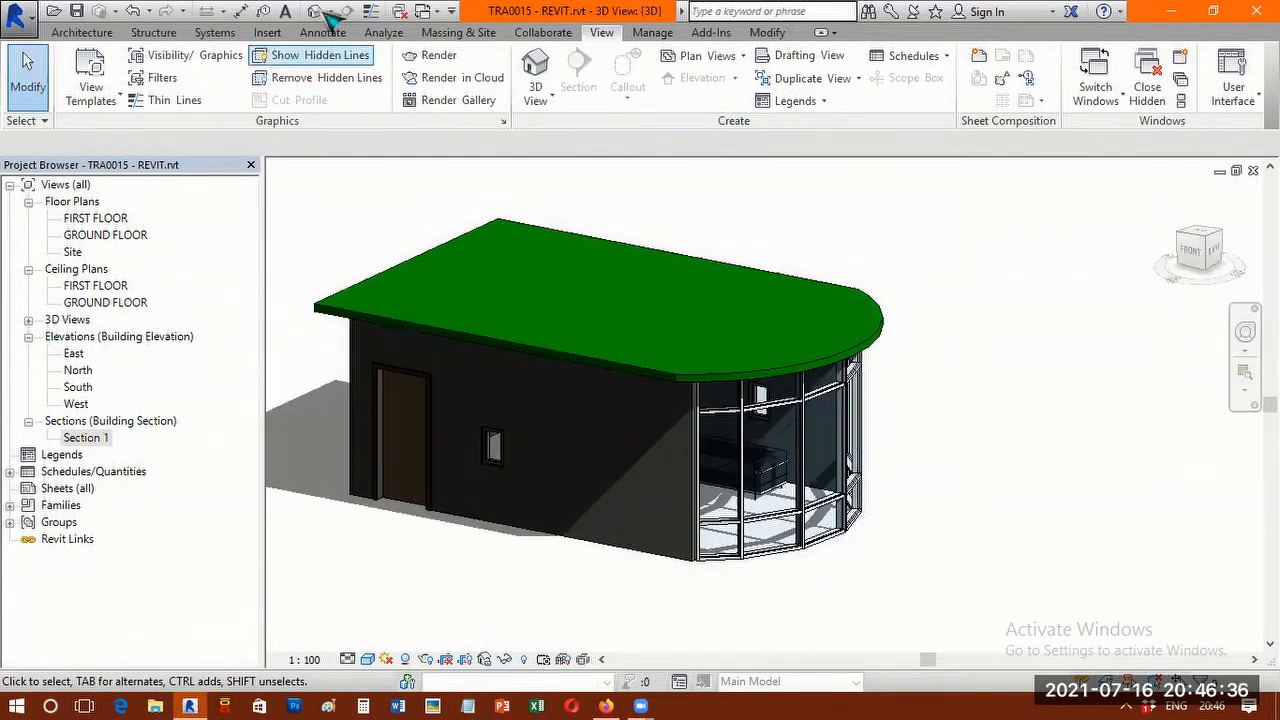
key(Escape)
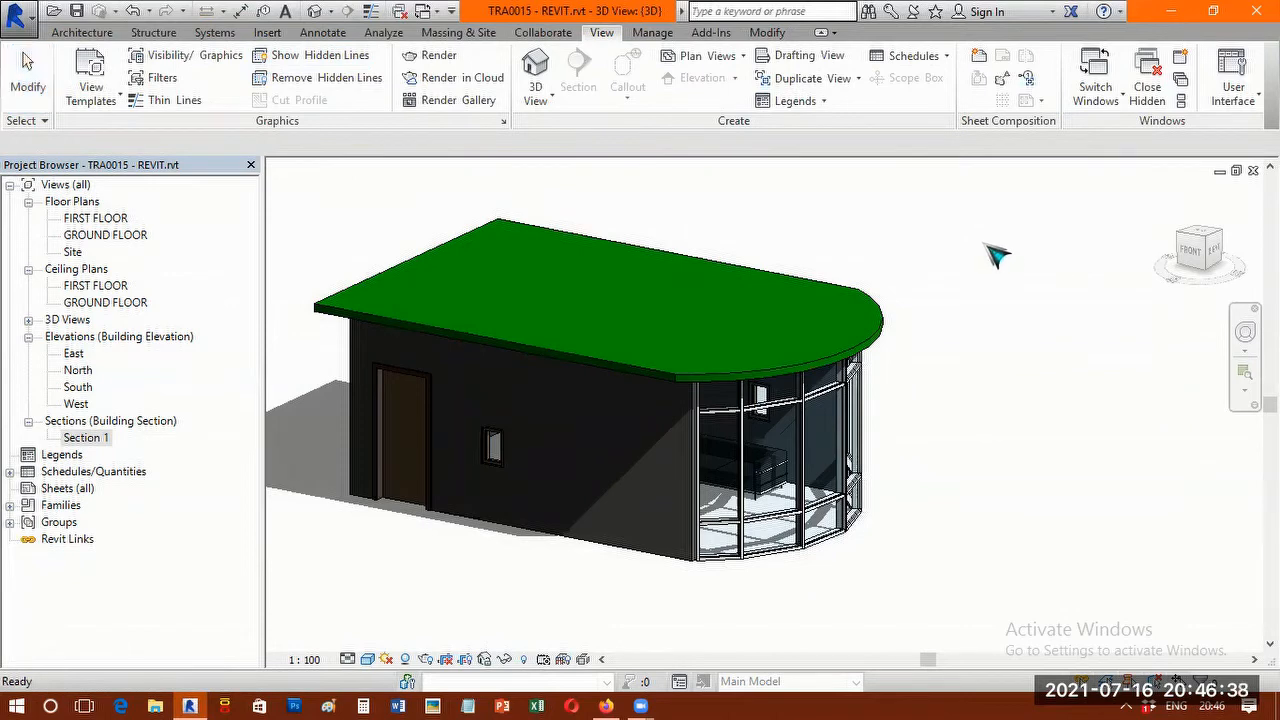
Enable the Section Box in the 3D view's properties and apply the change.
right_click(995, 255)
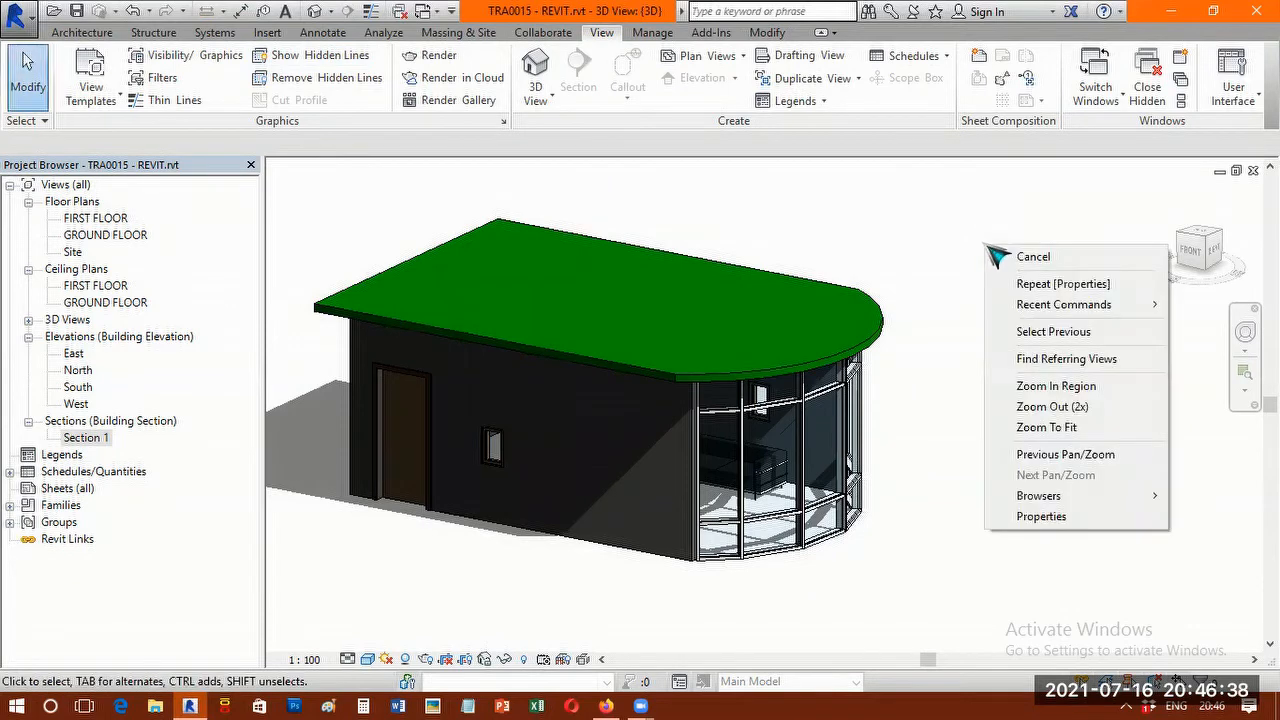
click(1042, 516)
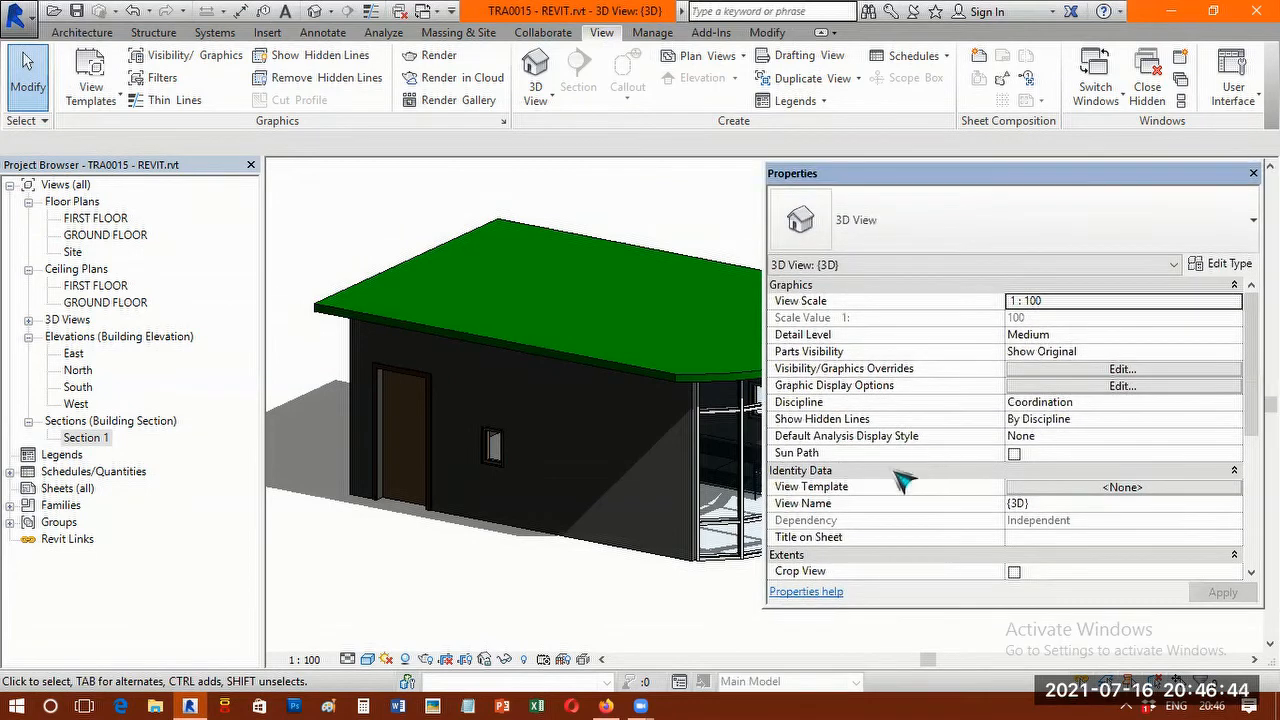
scroll(845, 470, down, 3)
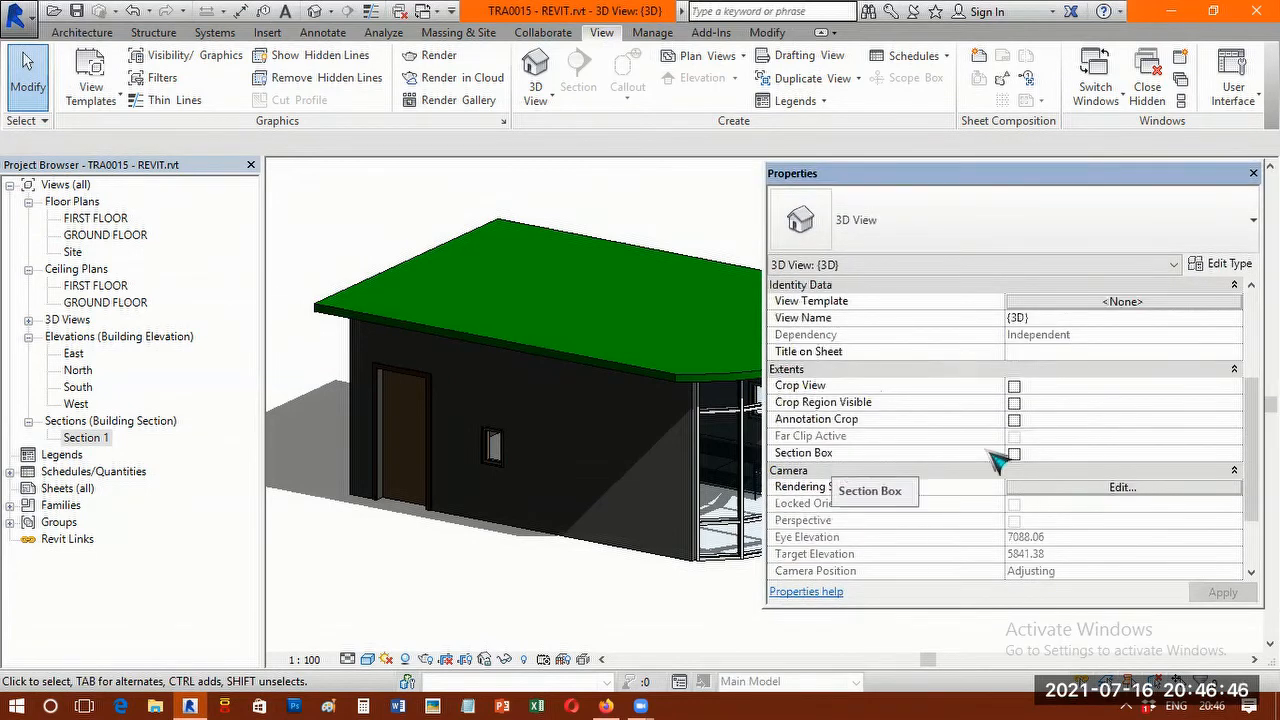
click(1014, 453)
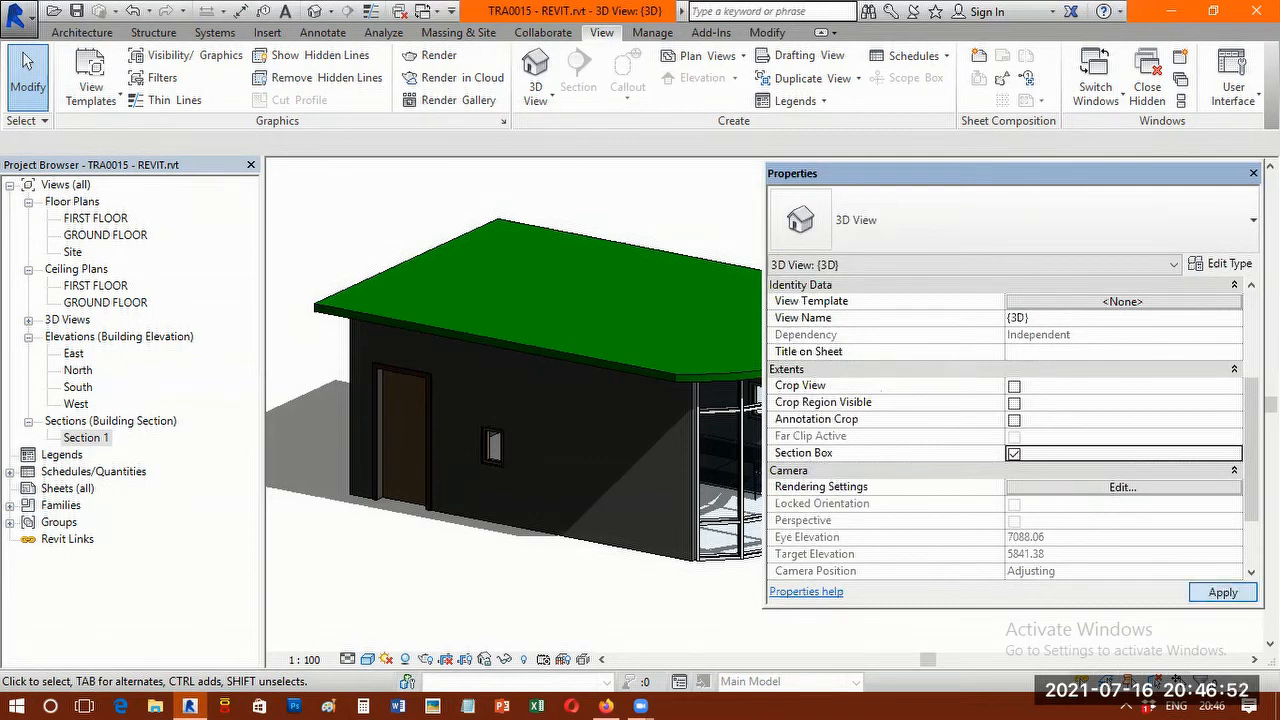
click(1222, 592)
click(1253, 173)
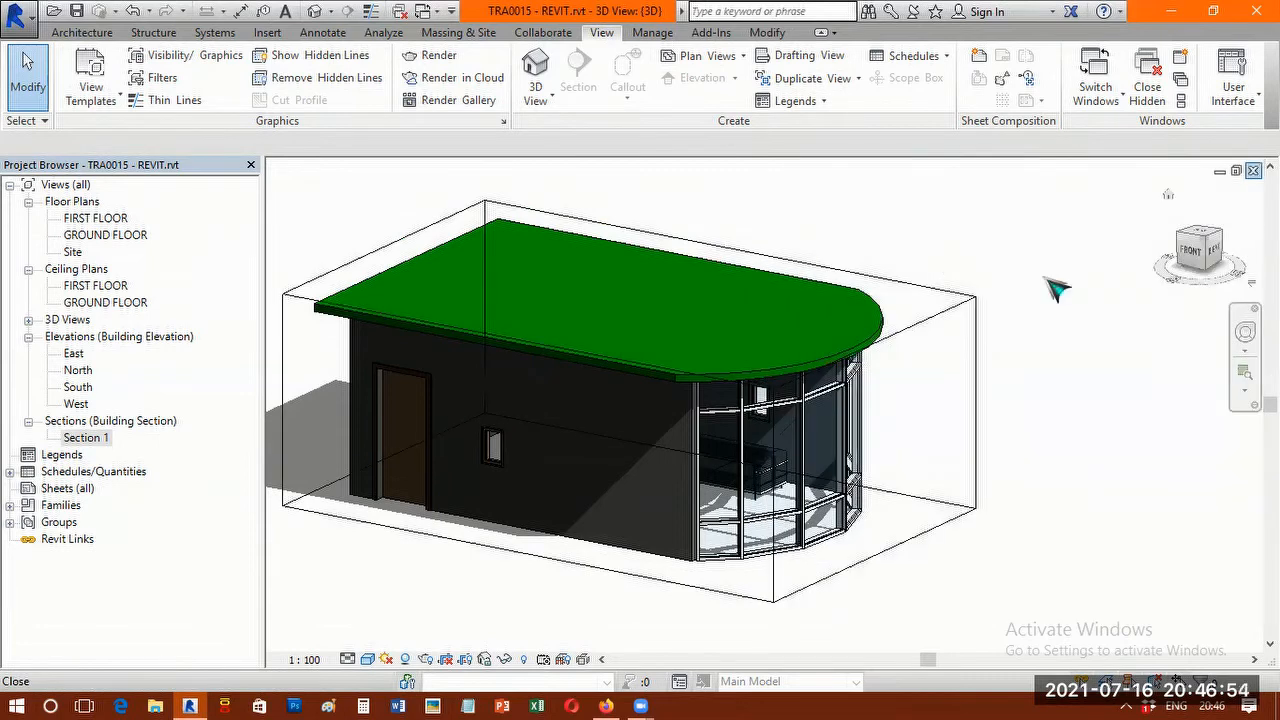
Lower the section box's top face below the roof to expose the room's interior, and view it from above.
scroll(900, 340, down, 3)
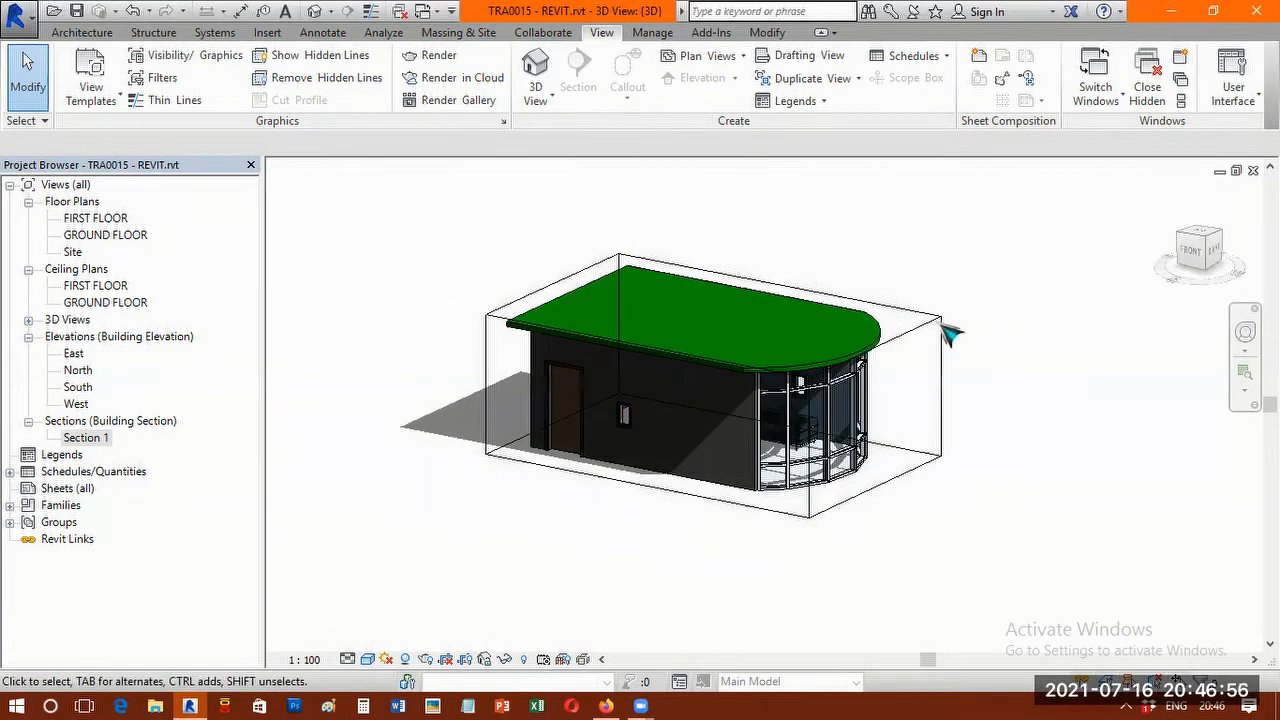
click(944, 326)
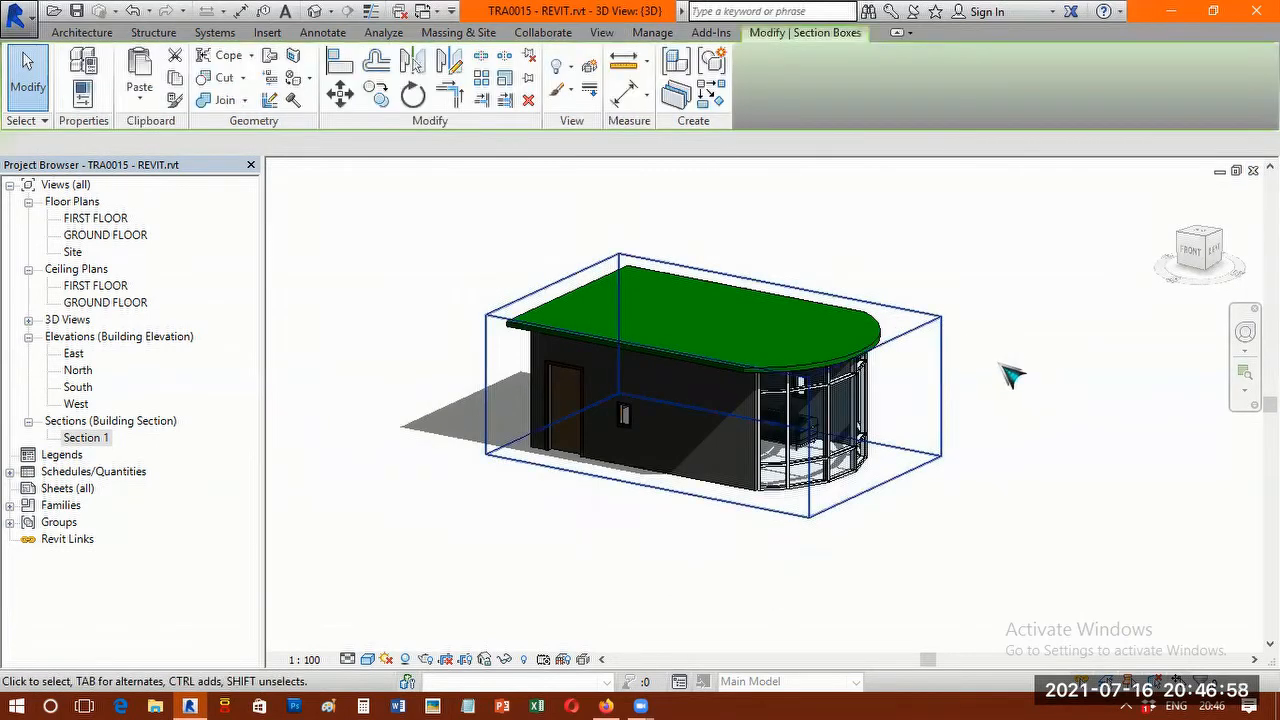
scroll(1000, 365, up, 2)
scroll(990, 350, down, 2)
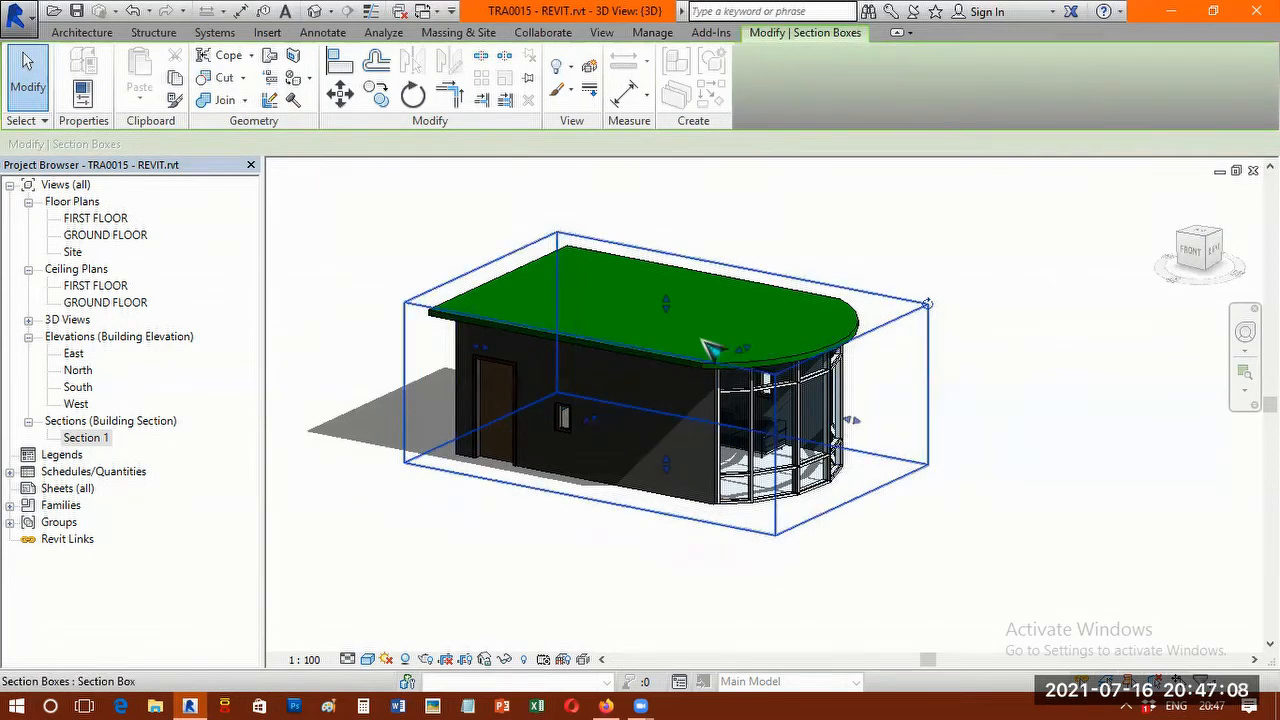
scroll(705, 345, up, 2)
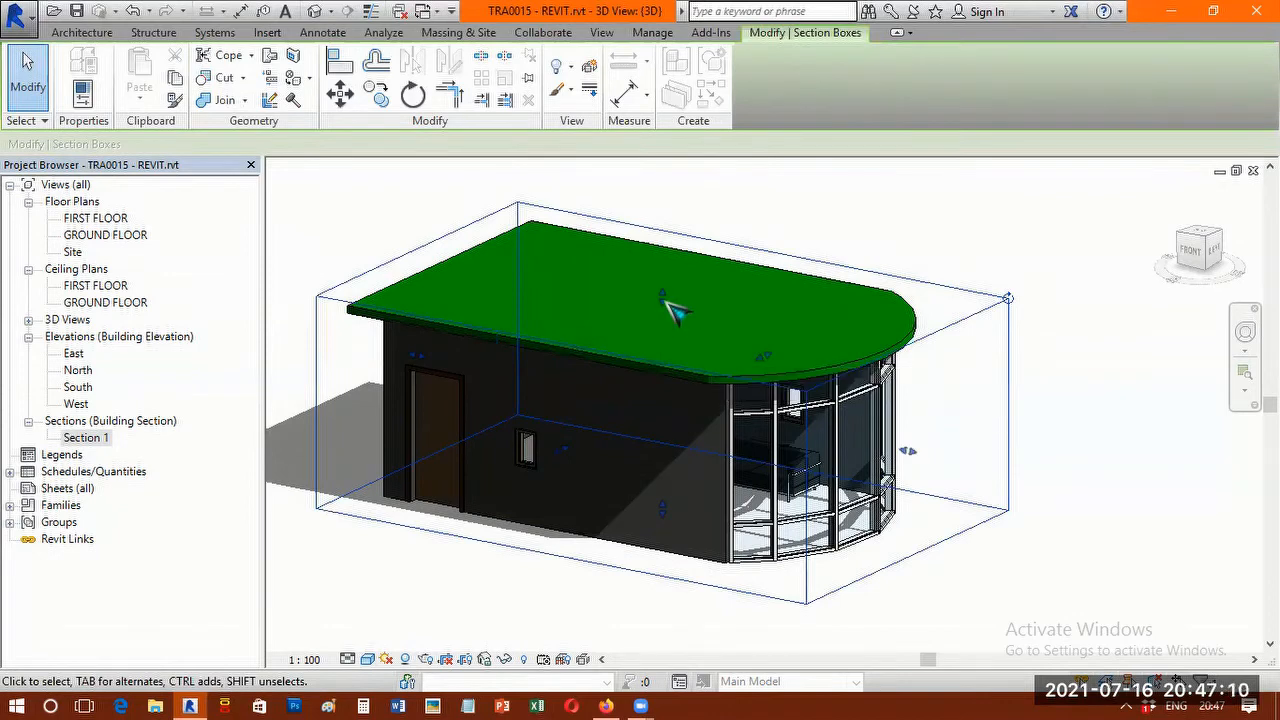
drag(660, 334, 752, 305)
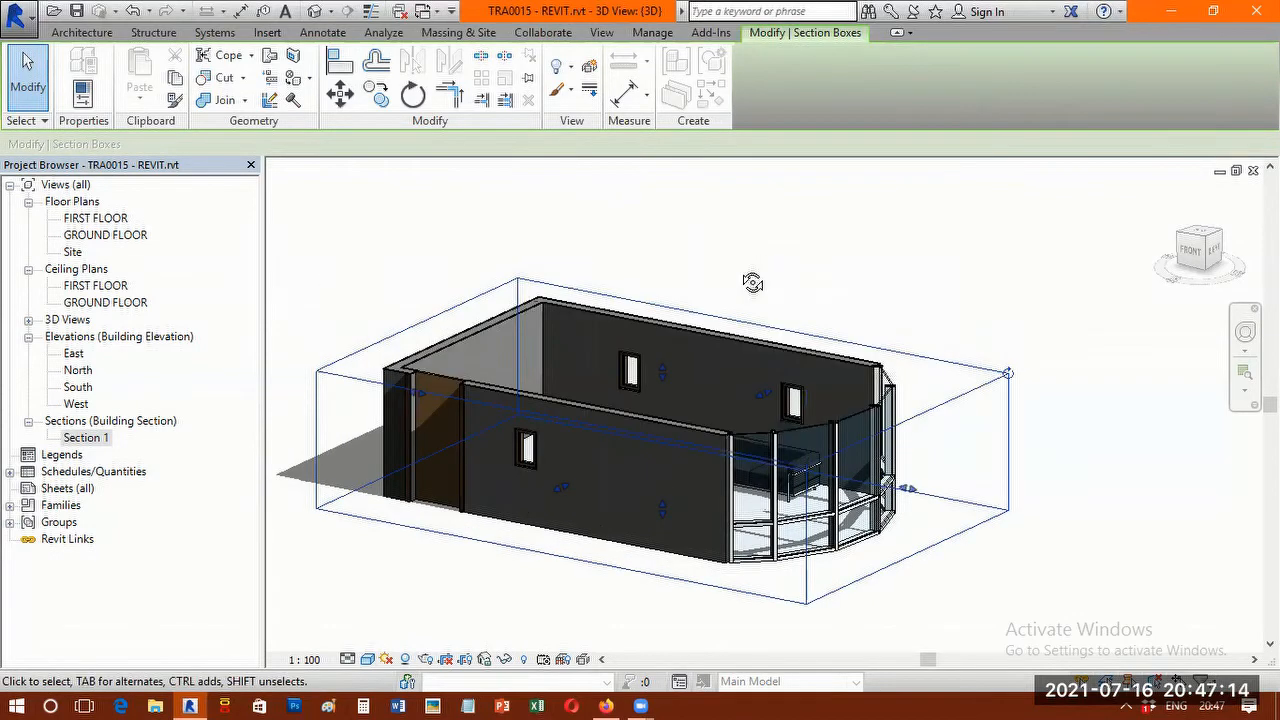
shift+middle_drag(752, 283, 741, 361)
shift+middle_drag(990, 398, 970, 386)
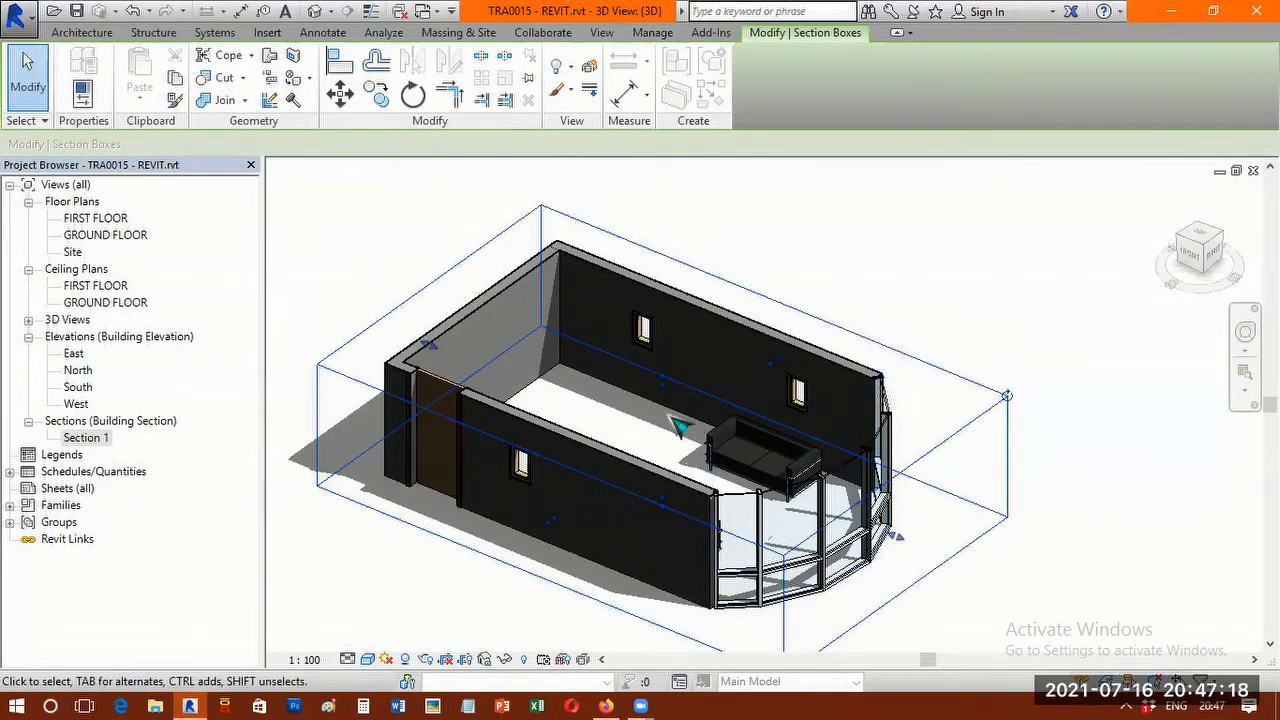
key(Escape)
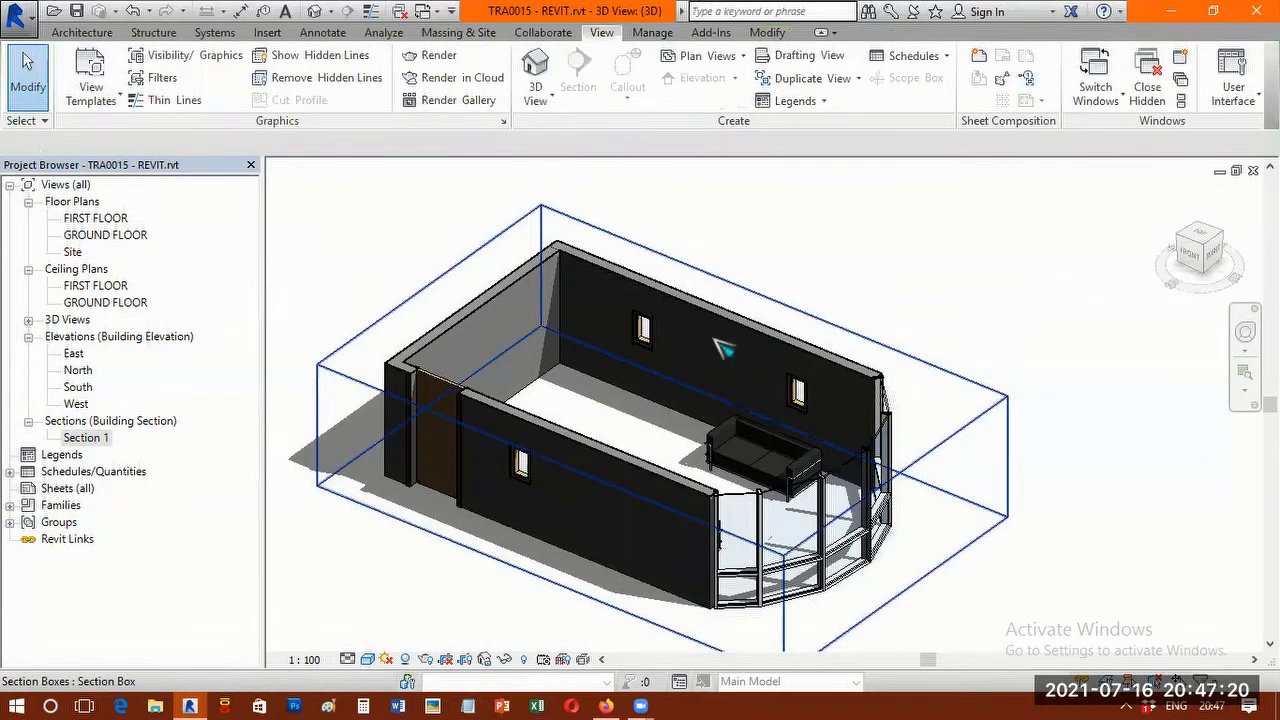
Lower the section box's top face further so it cuts through the windows.
click(722, 347)
scroll(668, 383, up, 2)
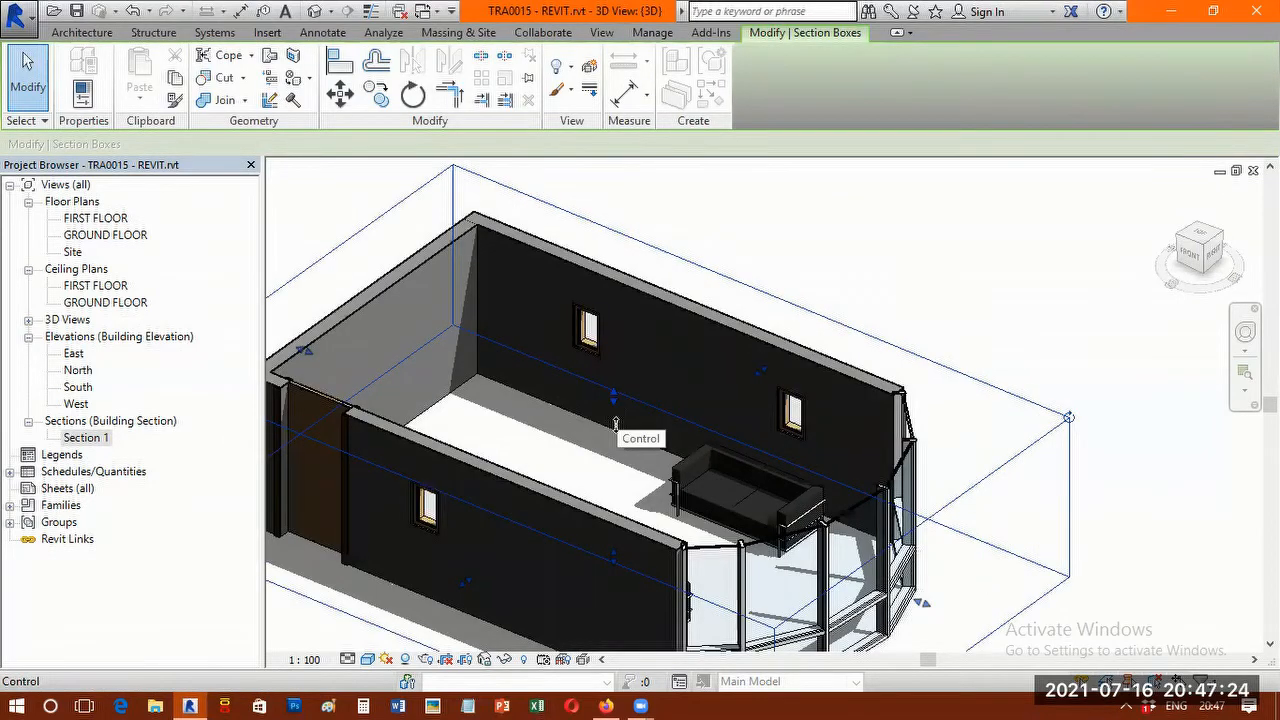
drag(615, 425, 617, 432)
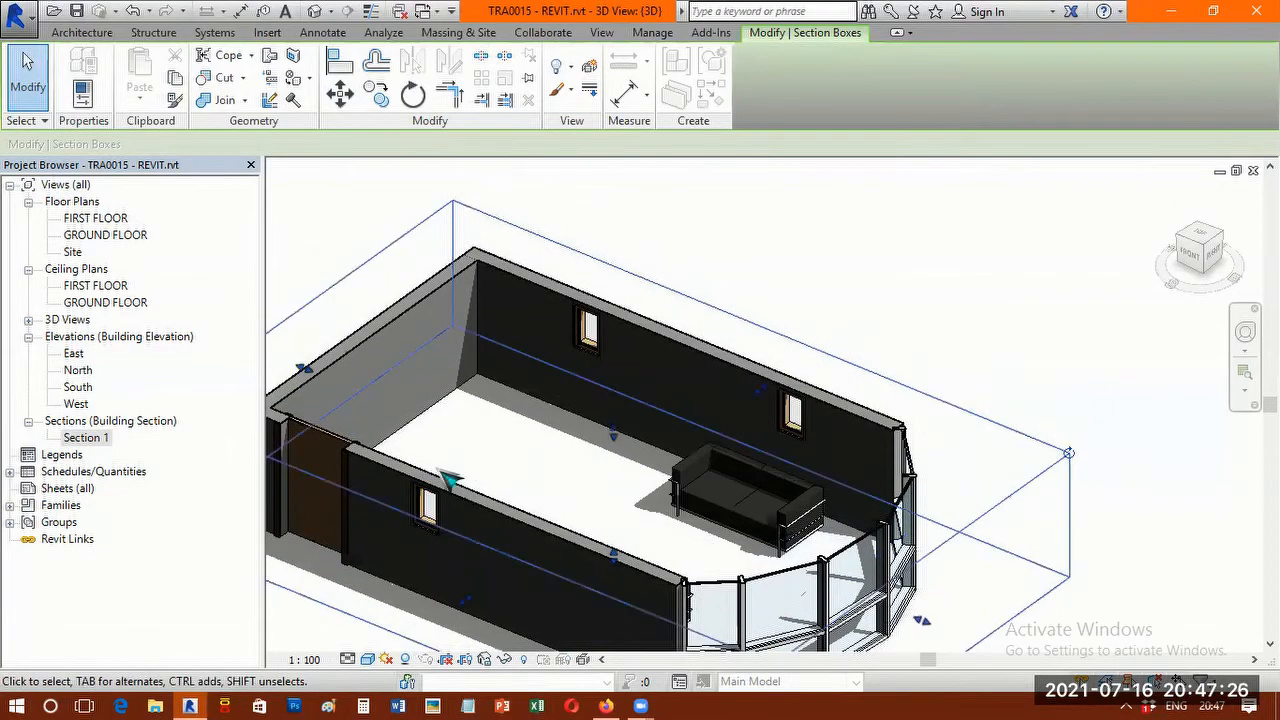
scroll(438, 468, up, 1)
scroll(533, 403, down, 2)
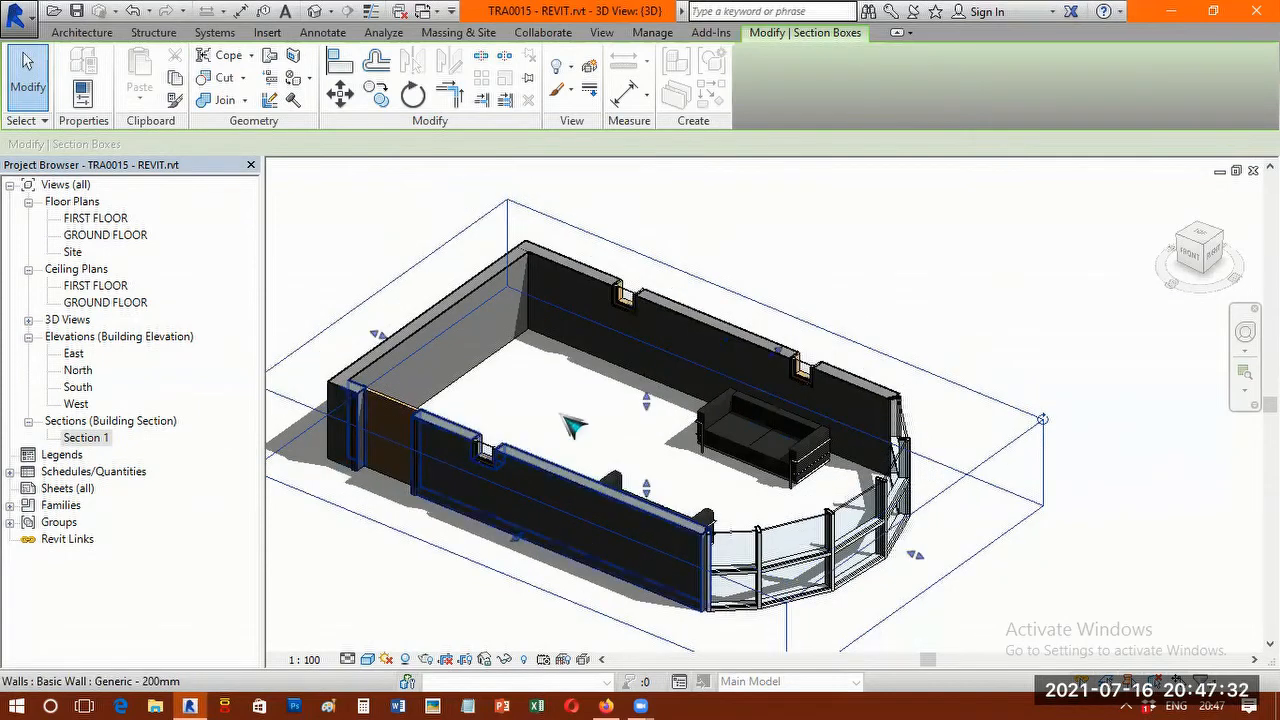
Focus on the cut window in the door wall and turn on Thin Lines display.
scroll(529, 434, up, 5)
scroll(695, 285, down, 3)
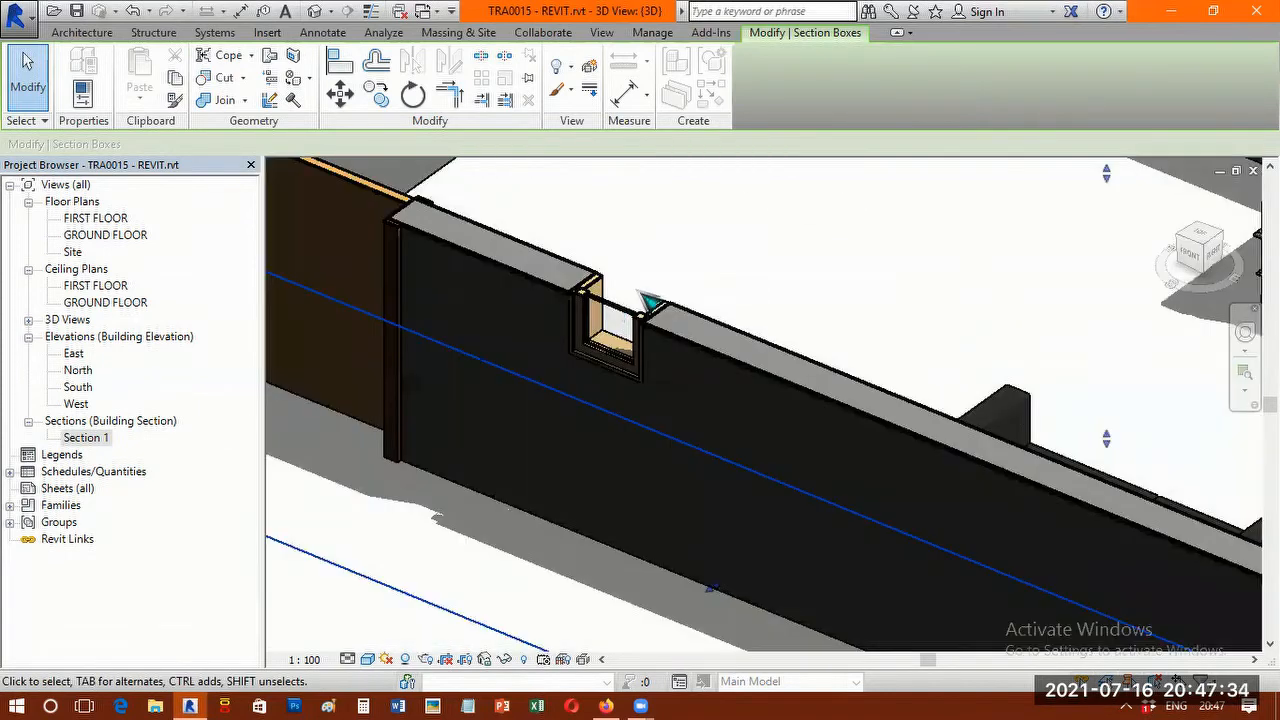
scroll(640, 290, up, 2)
scroll(737, 270, up, 2)
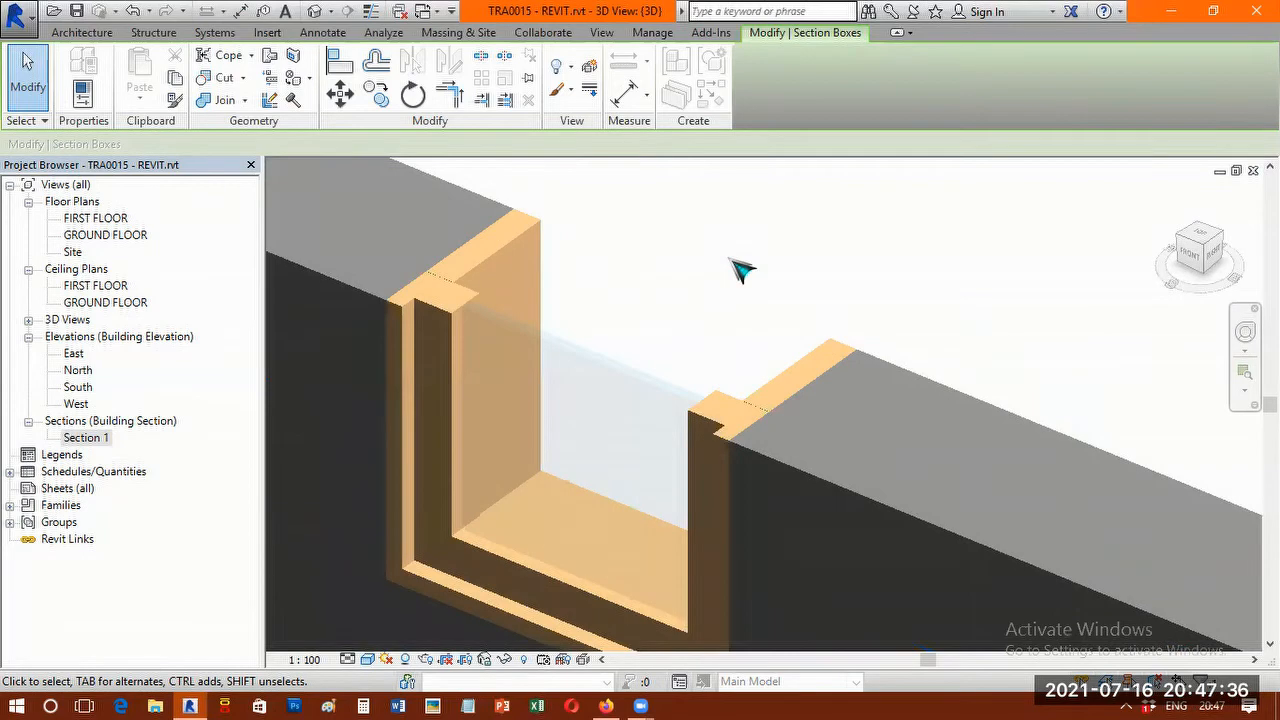
middle_drag(792, 258, 892, 234)
scroll(875, 228, up, 1)
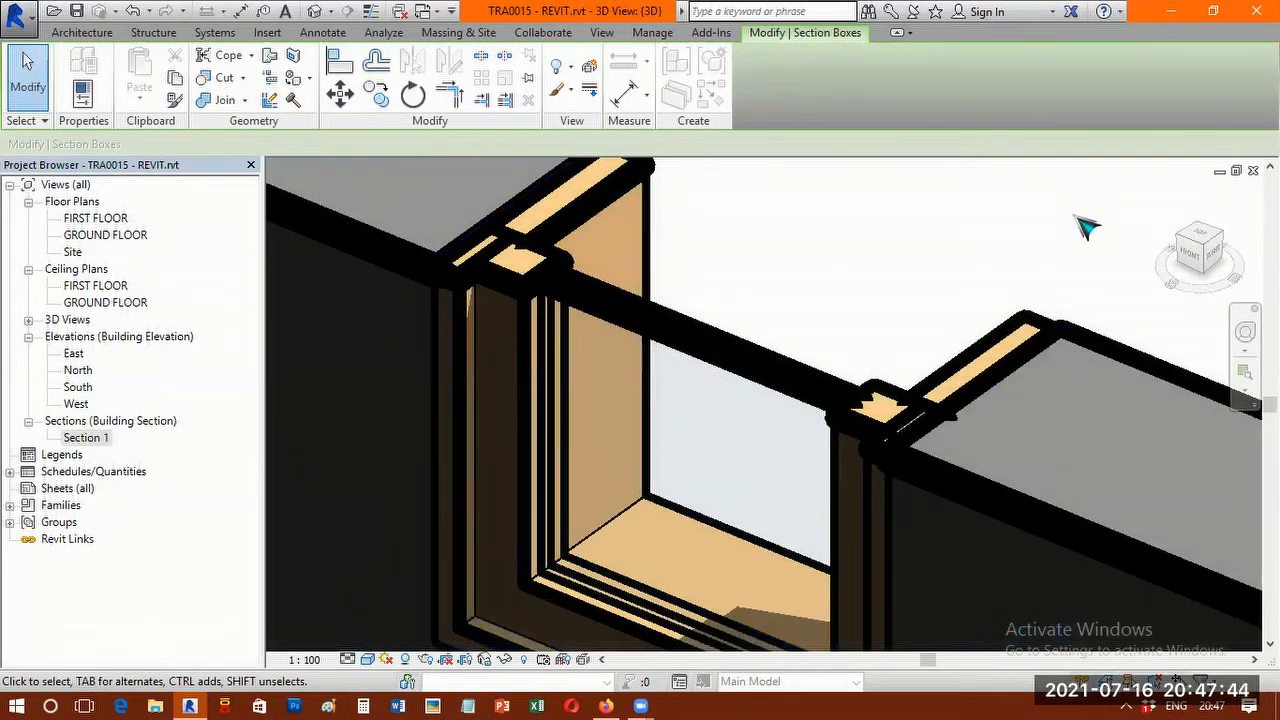
click(602, 33)
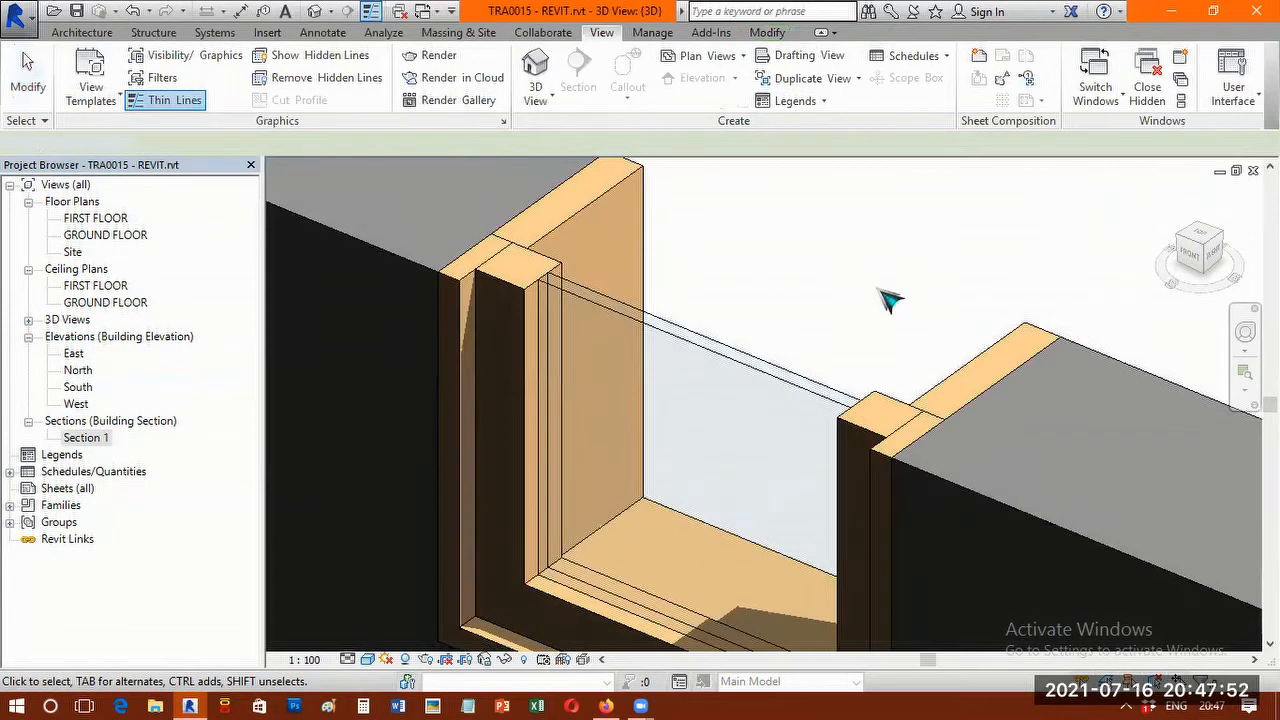
Examine the cut window's frame and glazing, comparing the display with Thin Lines off and on.
scroll(742, 393, up, 1)
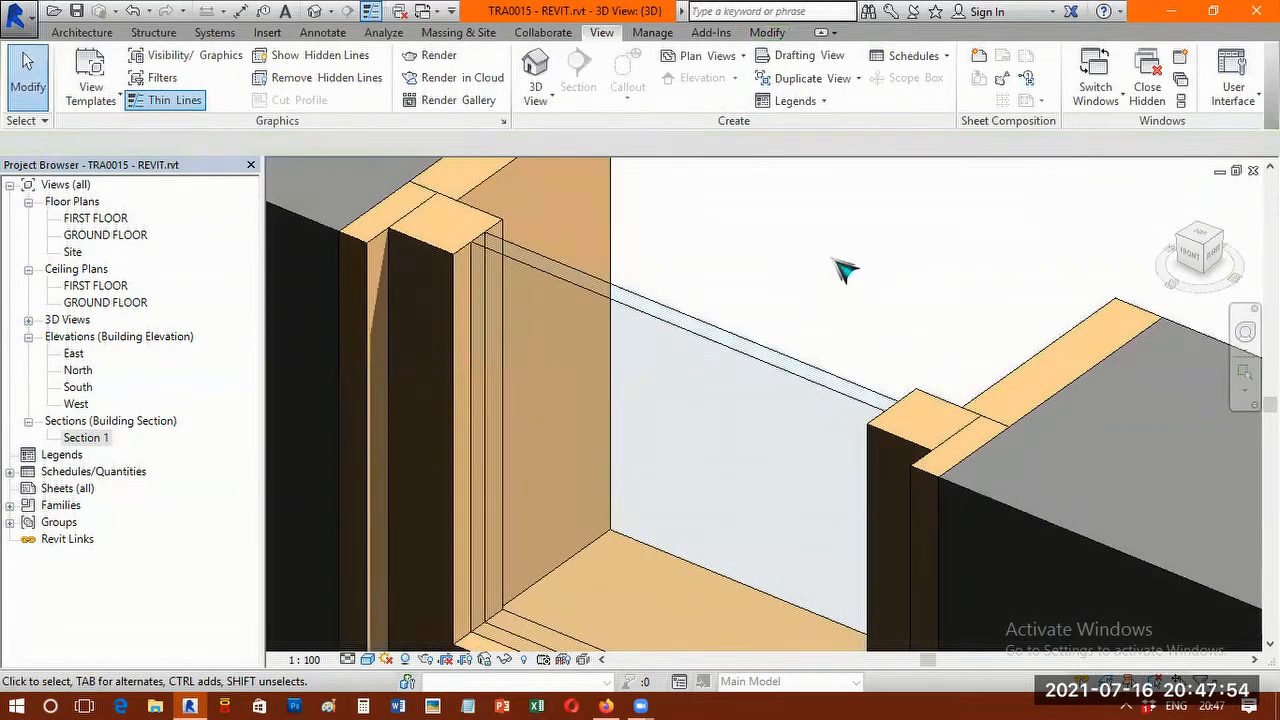
scroll(829, 277, up, 1)
middle_drag(899, 278, 957, 316)
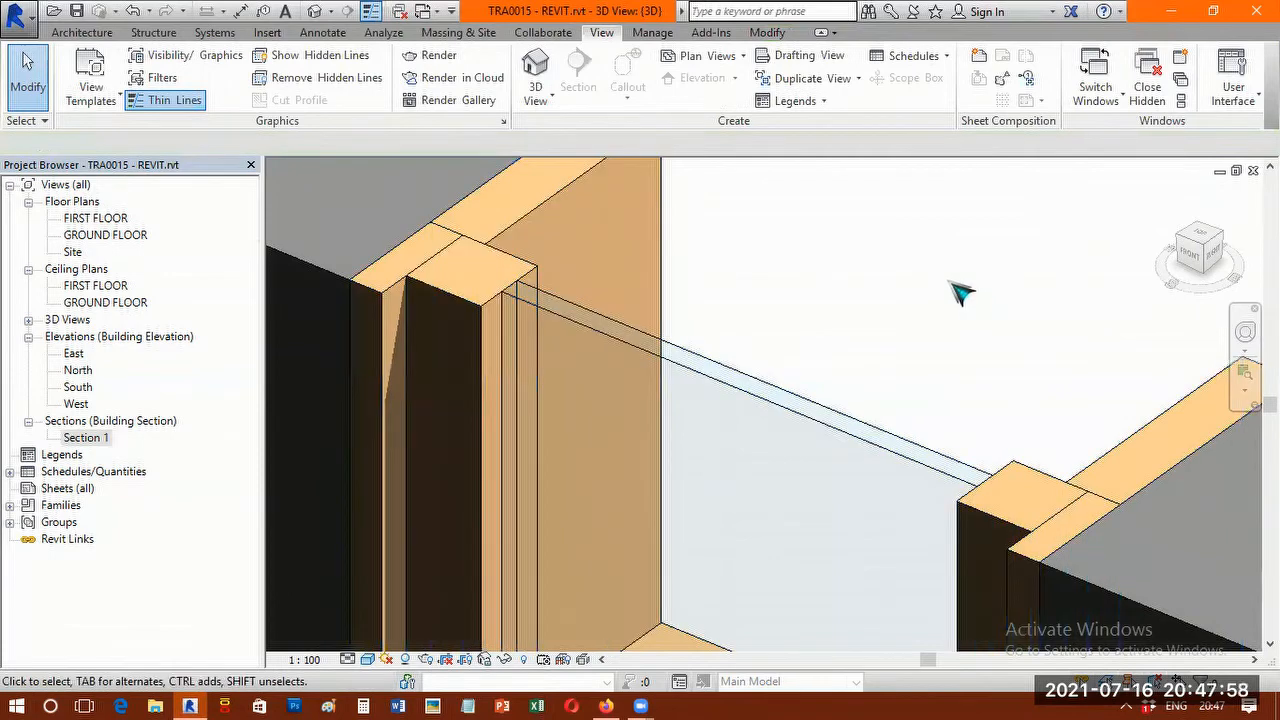
click(186, 108)
click(186, 108)
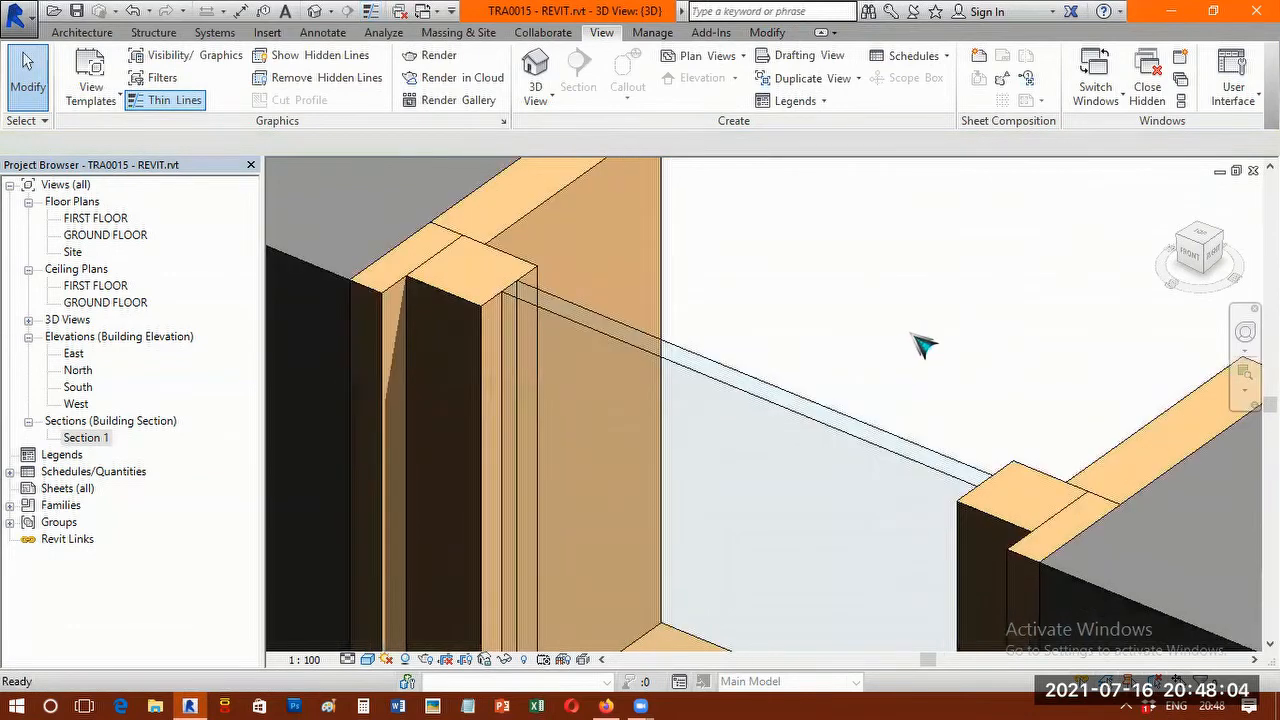
Examine the cut door frame, the sofas, and the mullions and glass panels of the curved curtain wall.
scroll(920, 345, down, 4)
scroll(694, 208, down, 3)
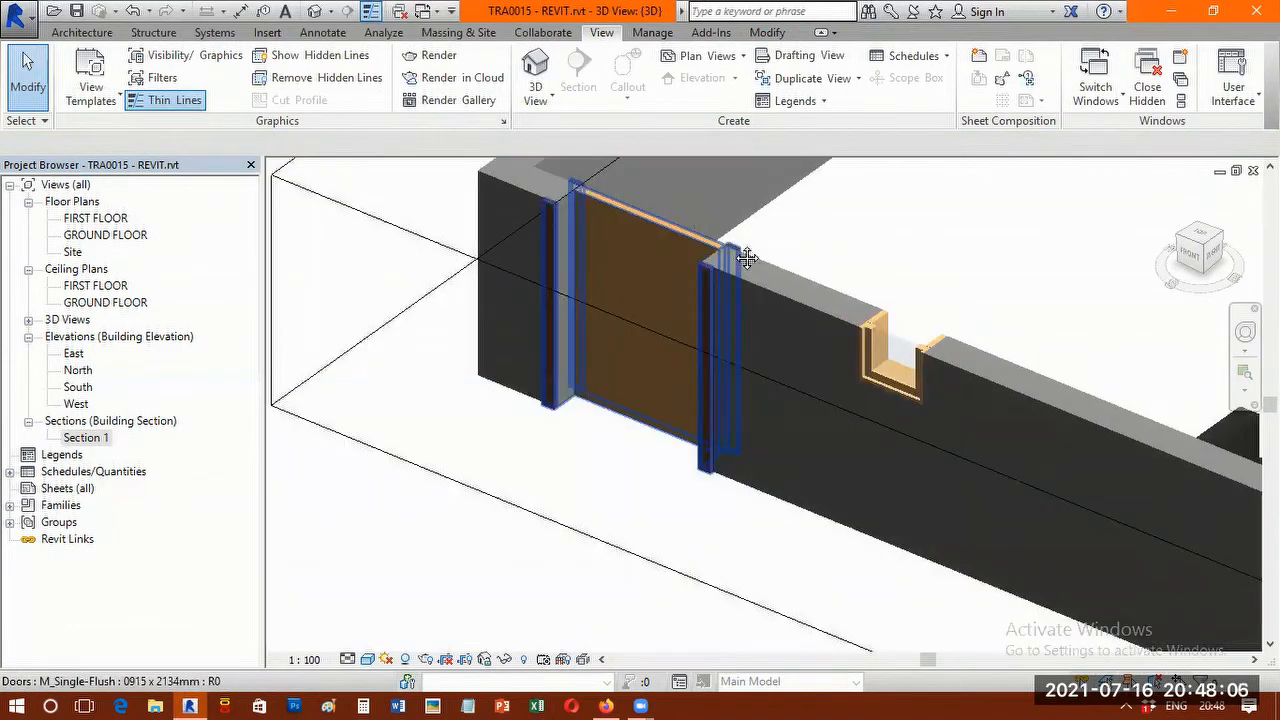
scroll(730, 225, up, 5)
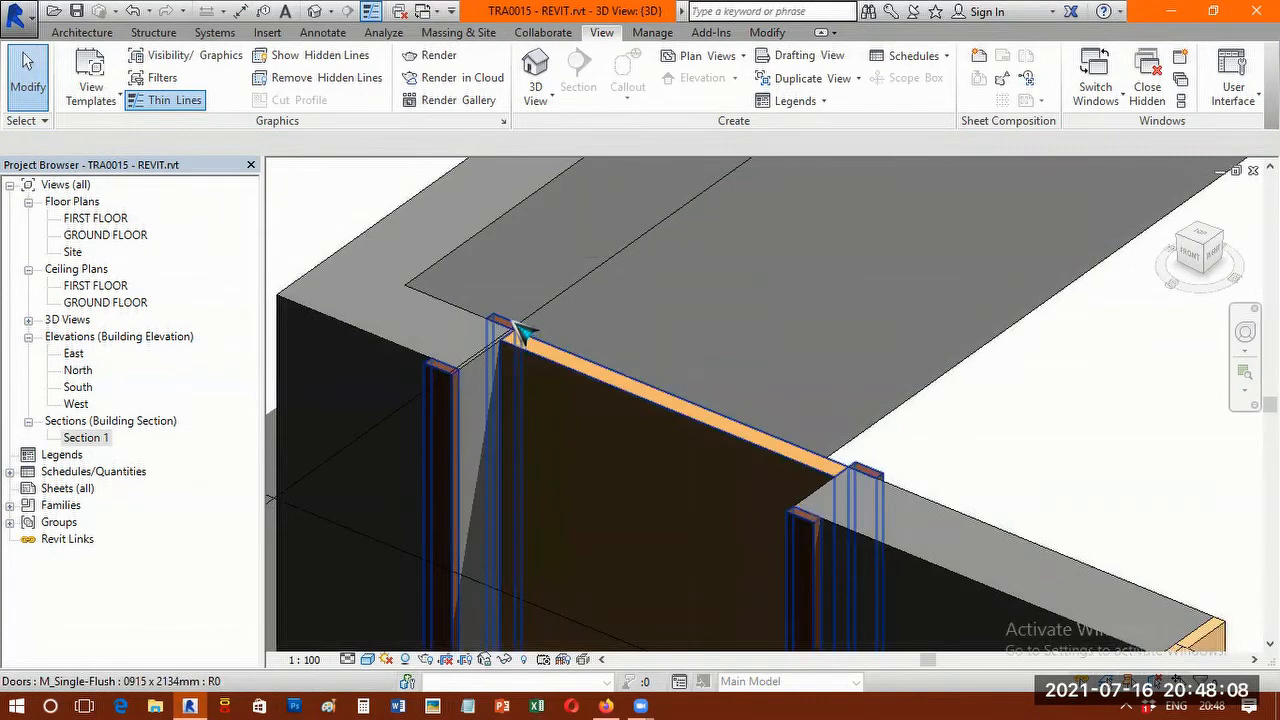
scroll(750, 339, down, 5)
middle_drag(842, 295, 554, 344)
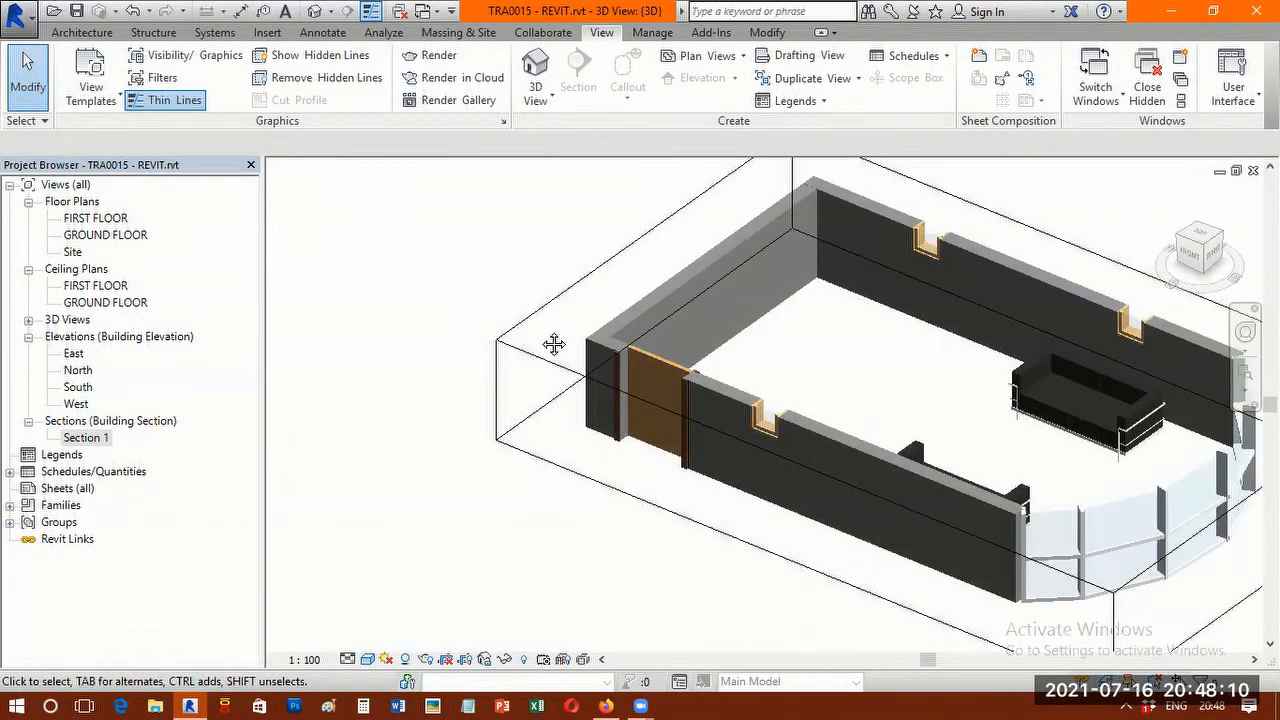
scroll(792, 470, down, 1)
scroll(793, 482, up, 3)
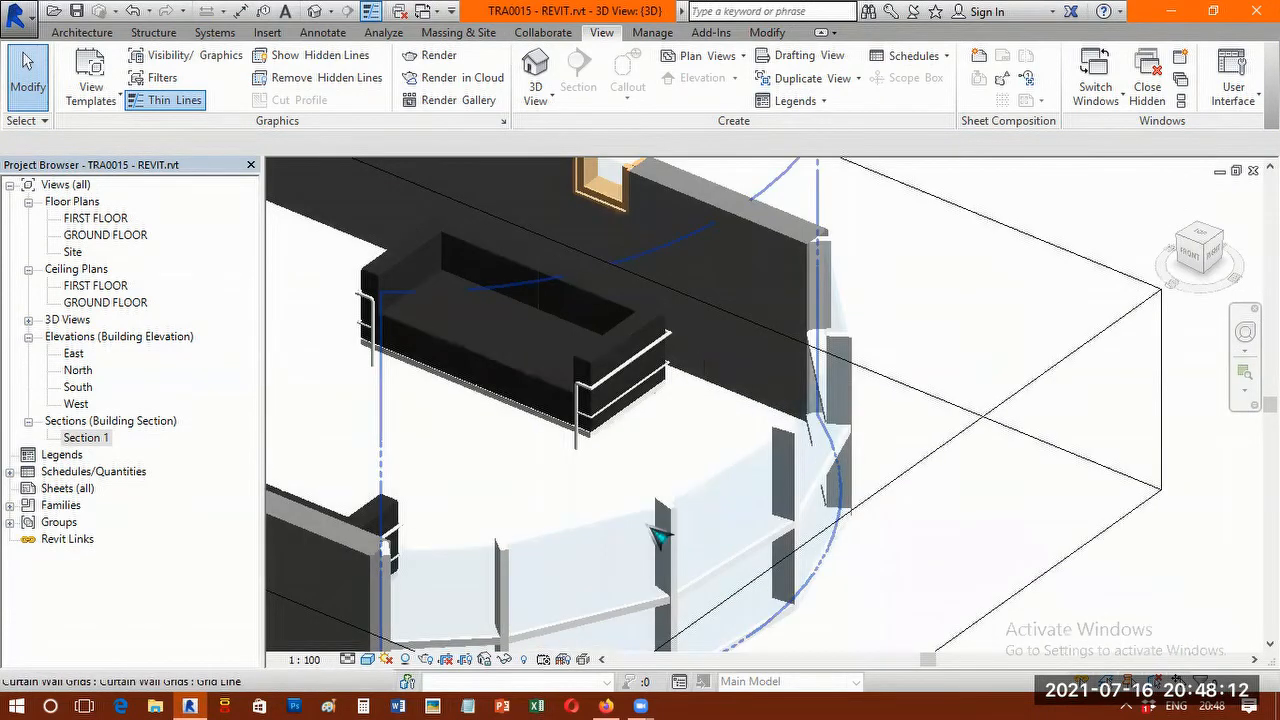
scroll(670, 520, up, 2)
scroll(688, 517, up, 2)
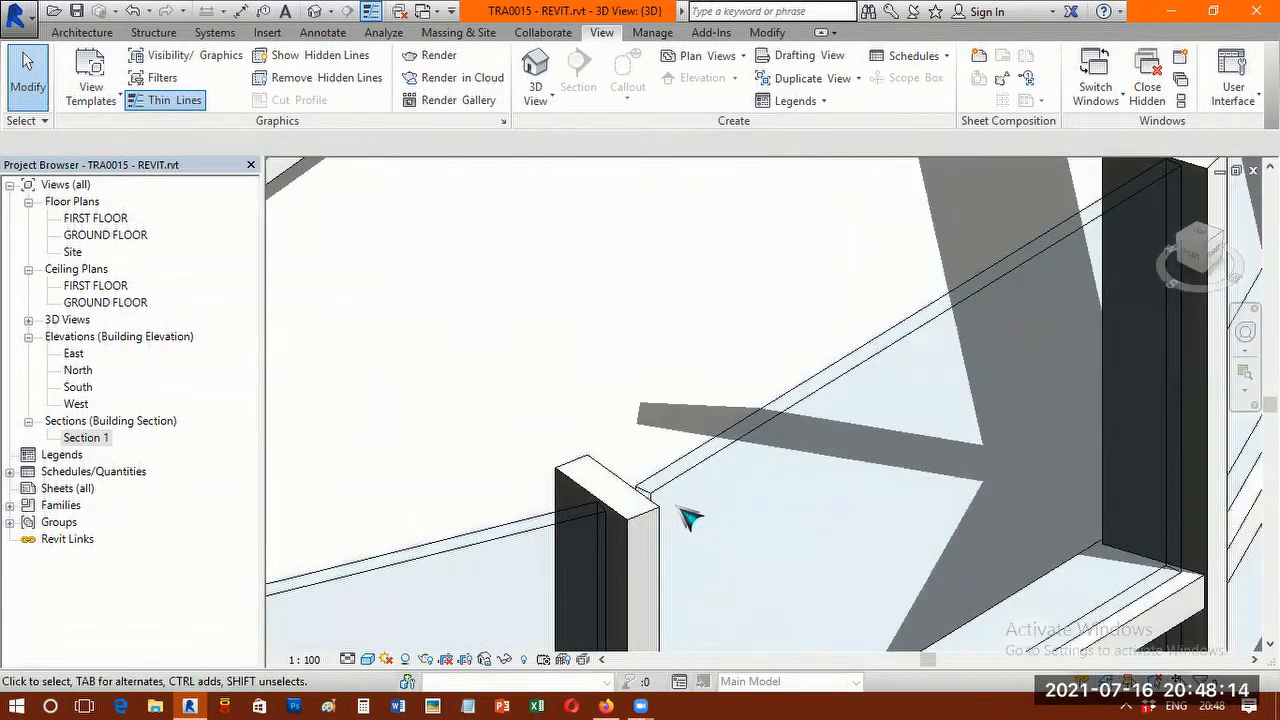
scroll(688, 517, up, 2)
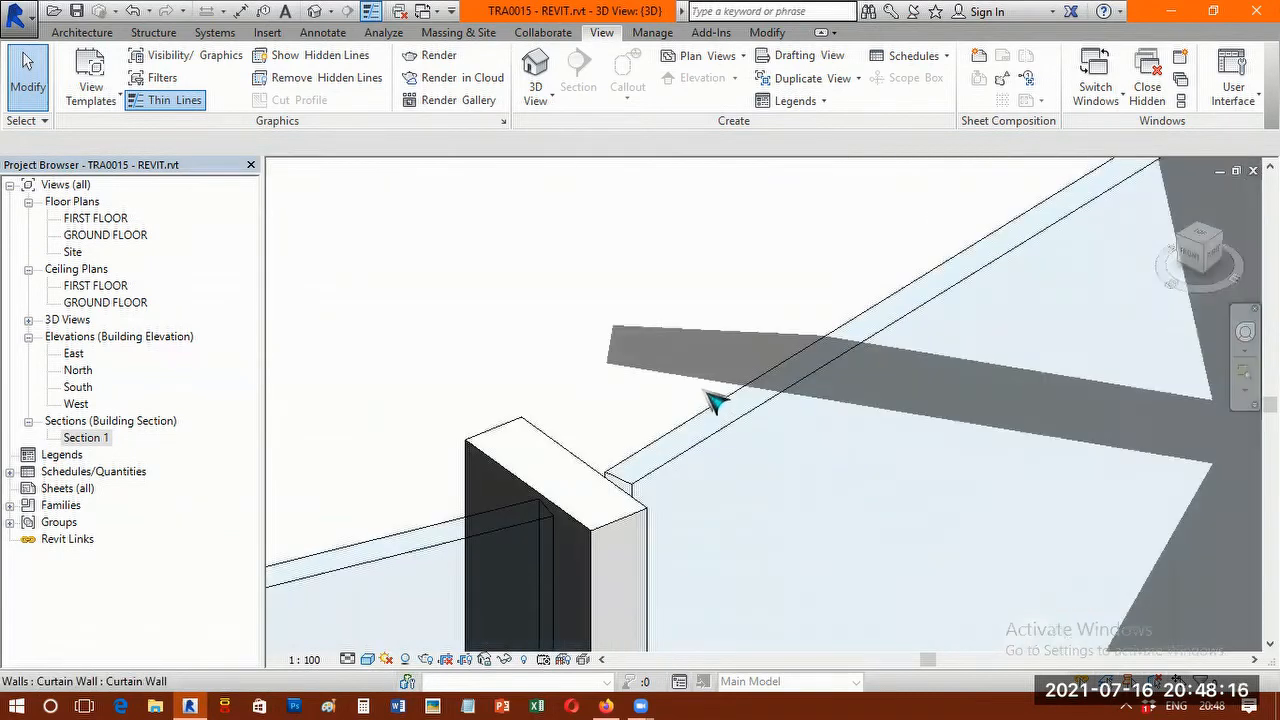
scroll(716, 400, down, 4)
scroll(760, 365, down, 4)
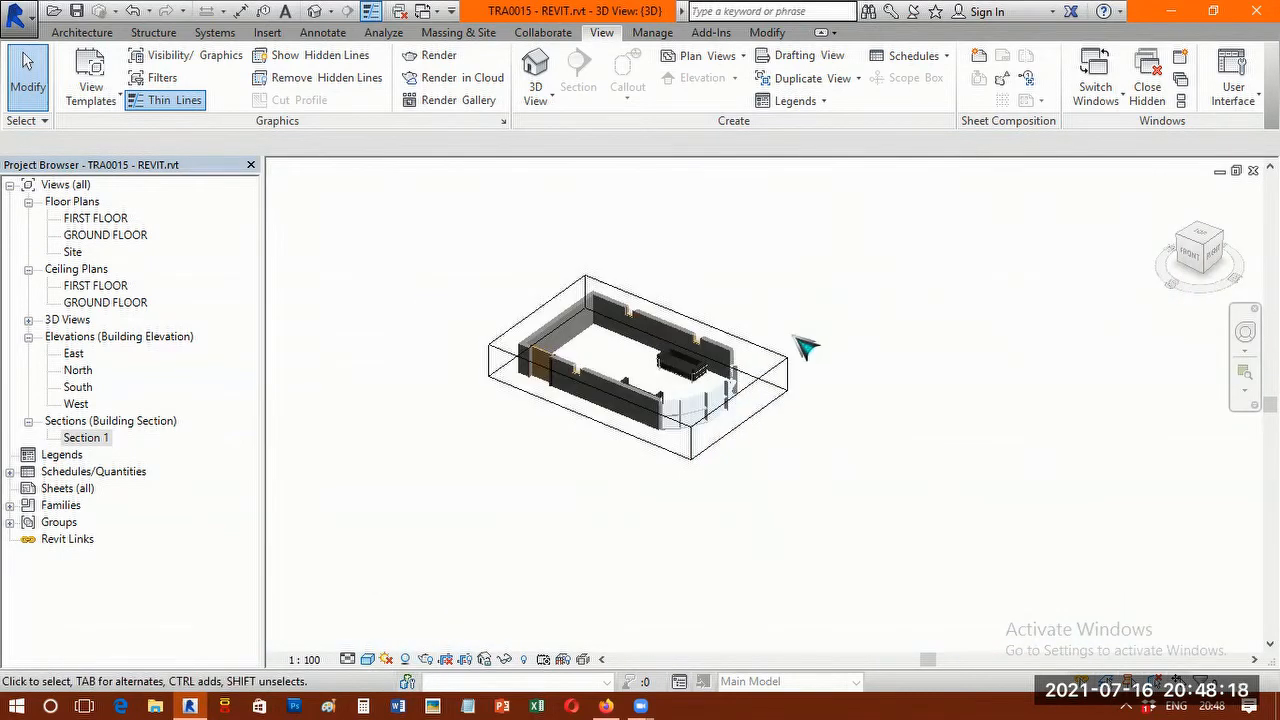
Pull the section box's face at the curtain wall end inward to cut off the curved curtain wall.
click(774, 365)
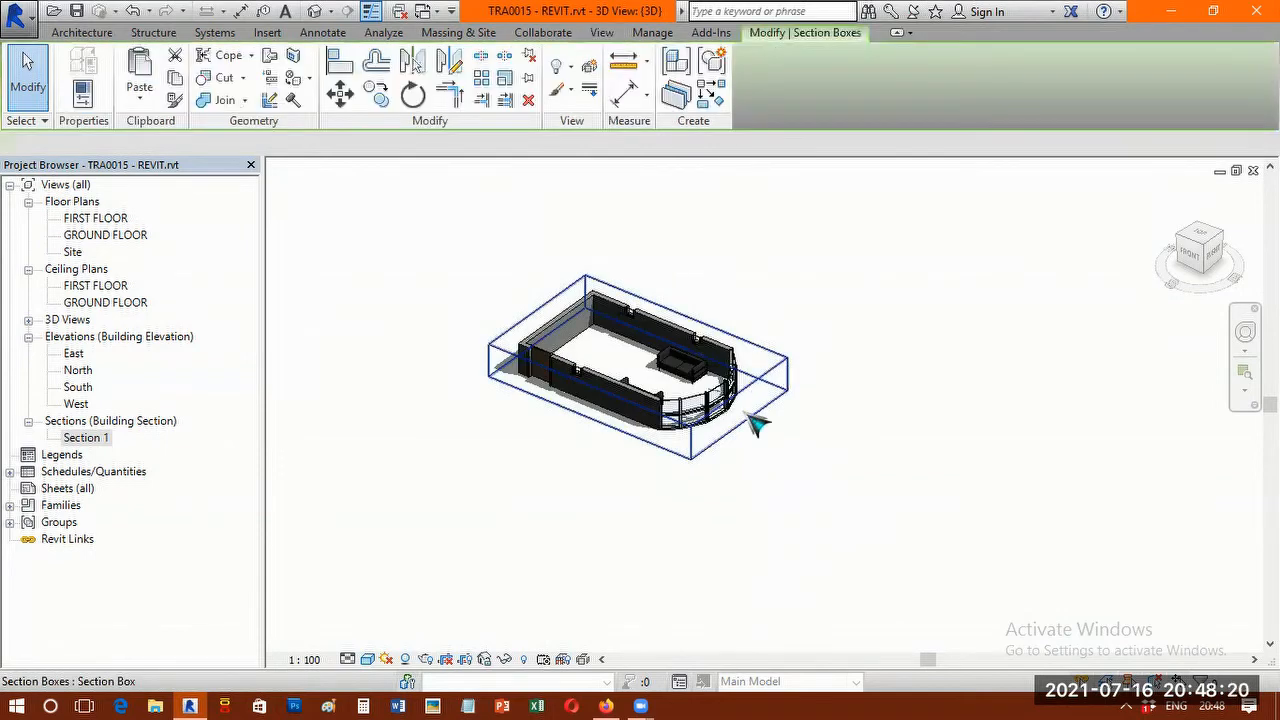
mouse_move(678, 391)
mouse_down()
mouse_move(683, 428)
mouse_move(697, 403)
mouse_up()
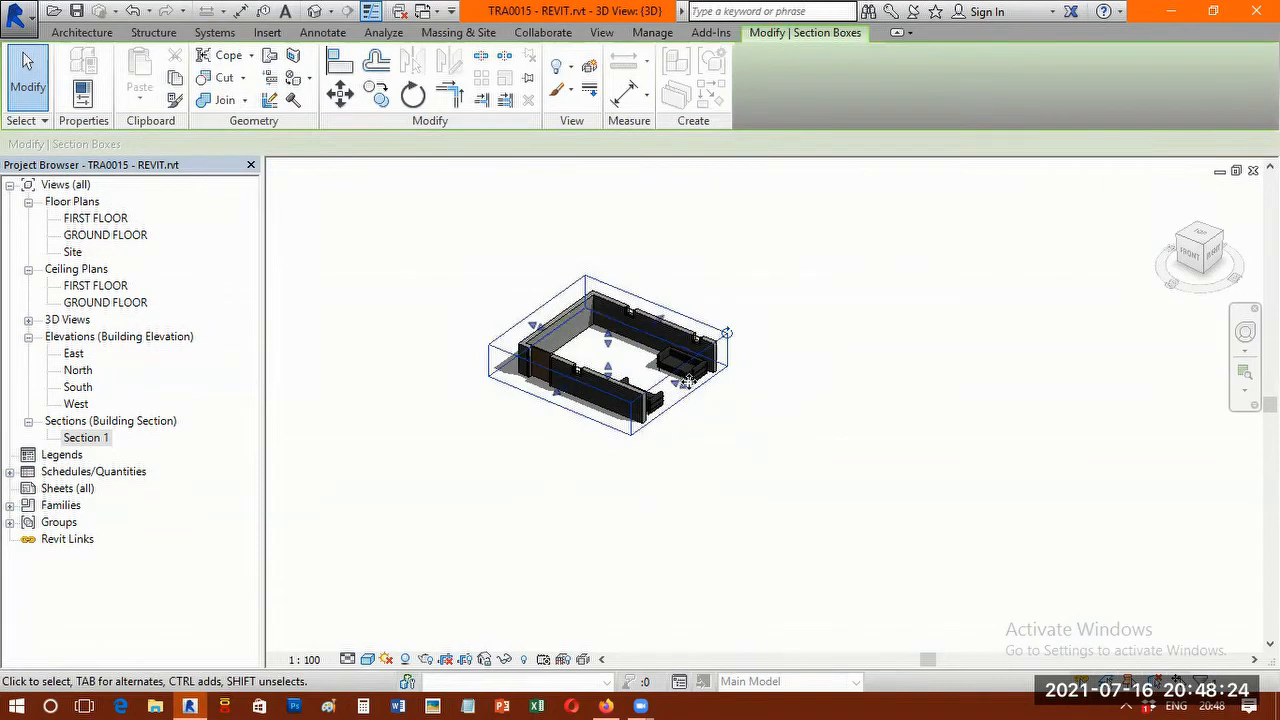
scroll(780, 417, up, 4)
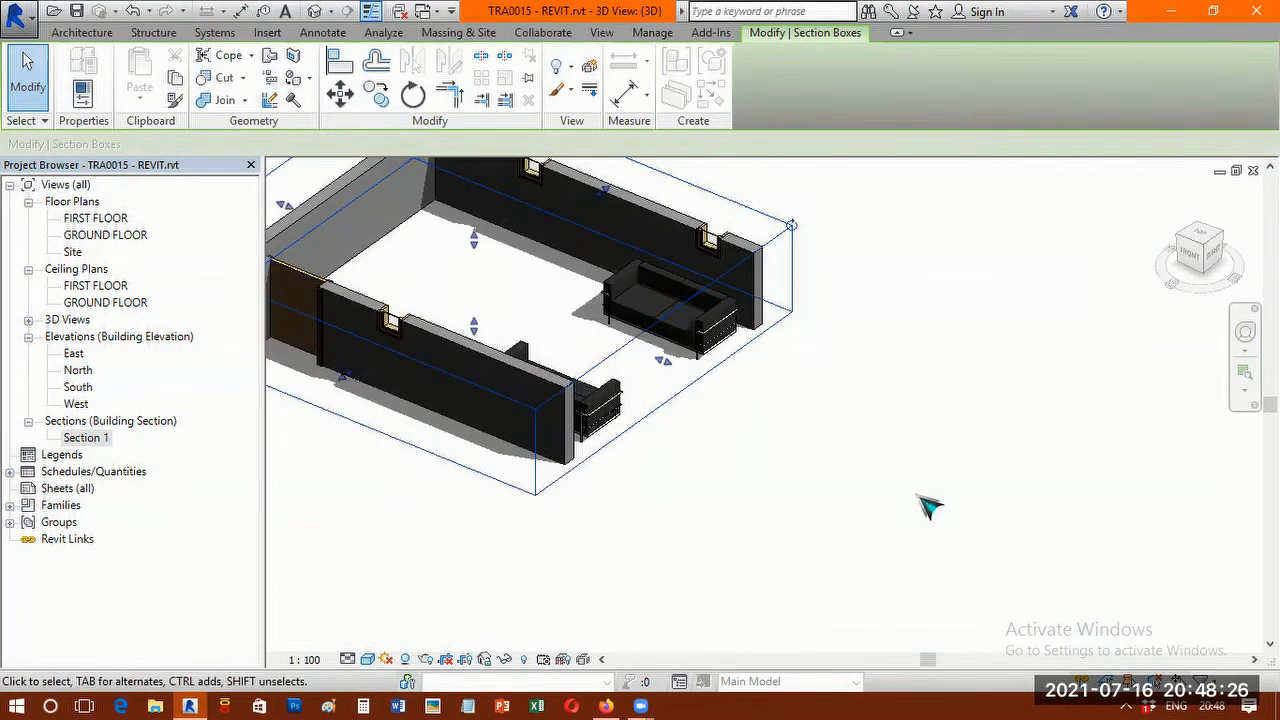
middle_drag(783, 357, 921, 488)
middle_drag(882, 288, 935, 300)
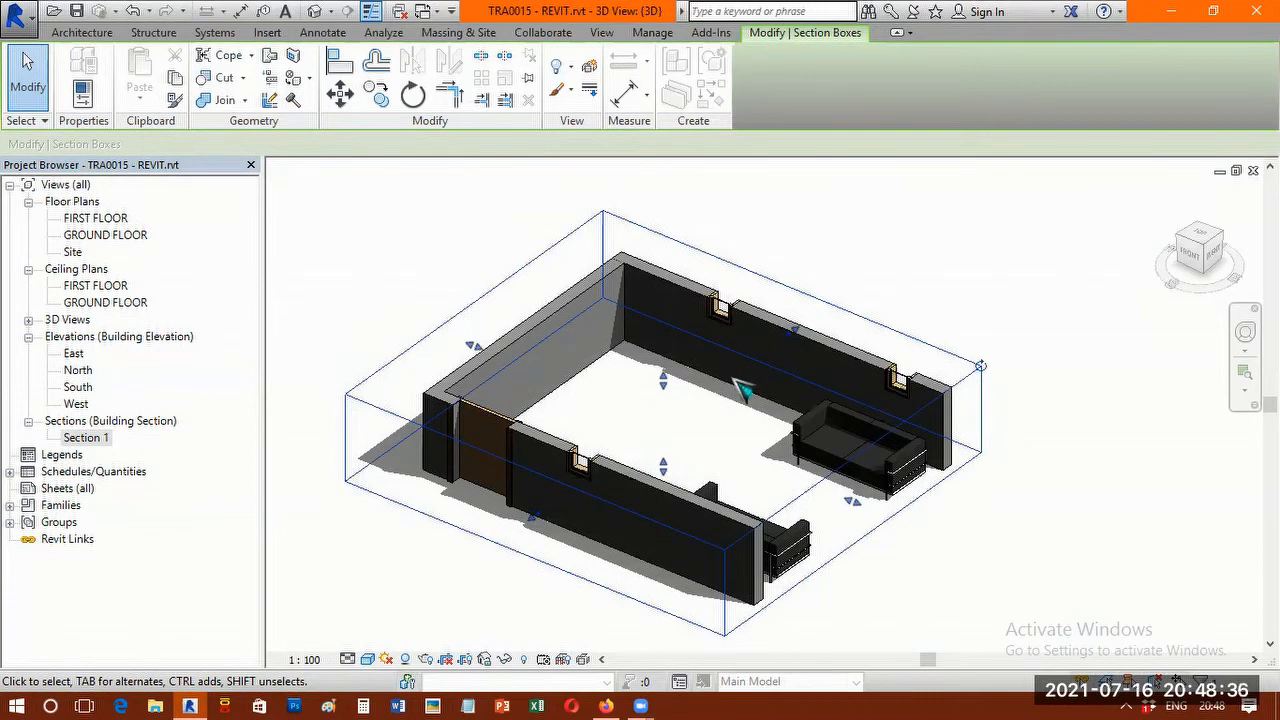
Turn off the Section Box option of the 3D view to restore the complete building with its roof.
scroll(740, 383, up, 2)
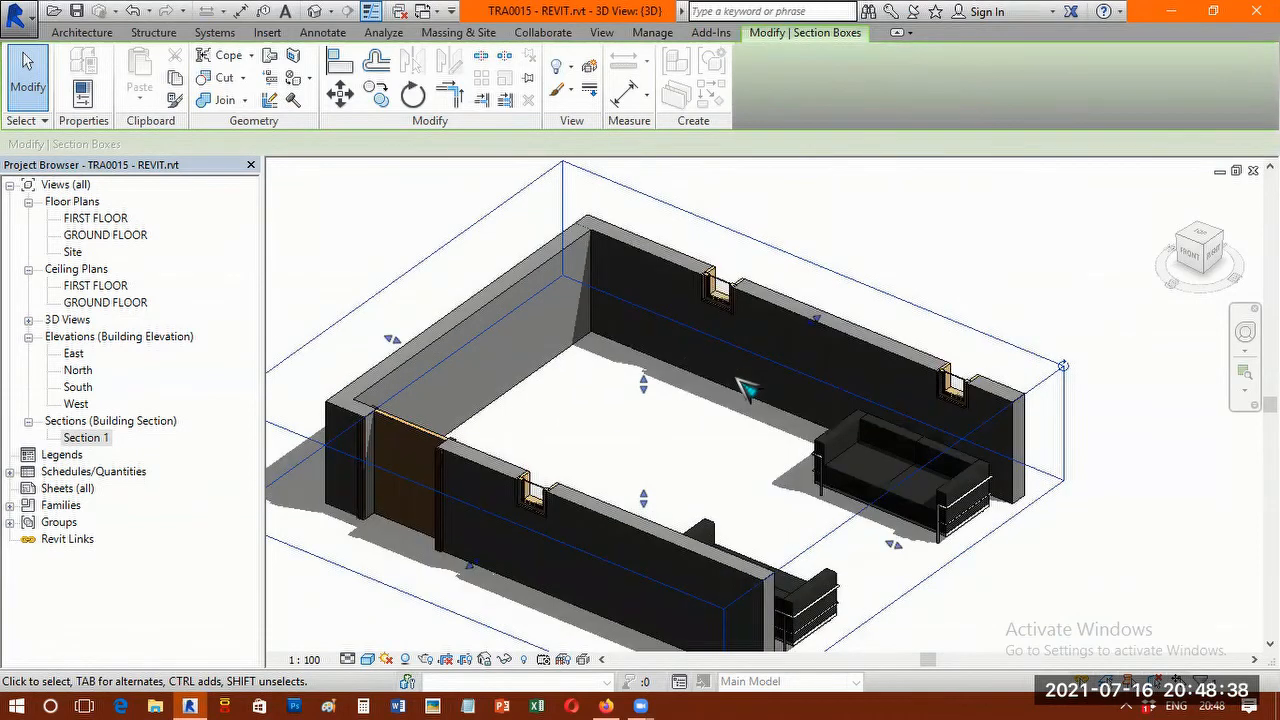
click(950, 204)
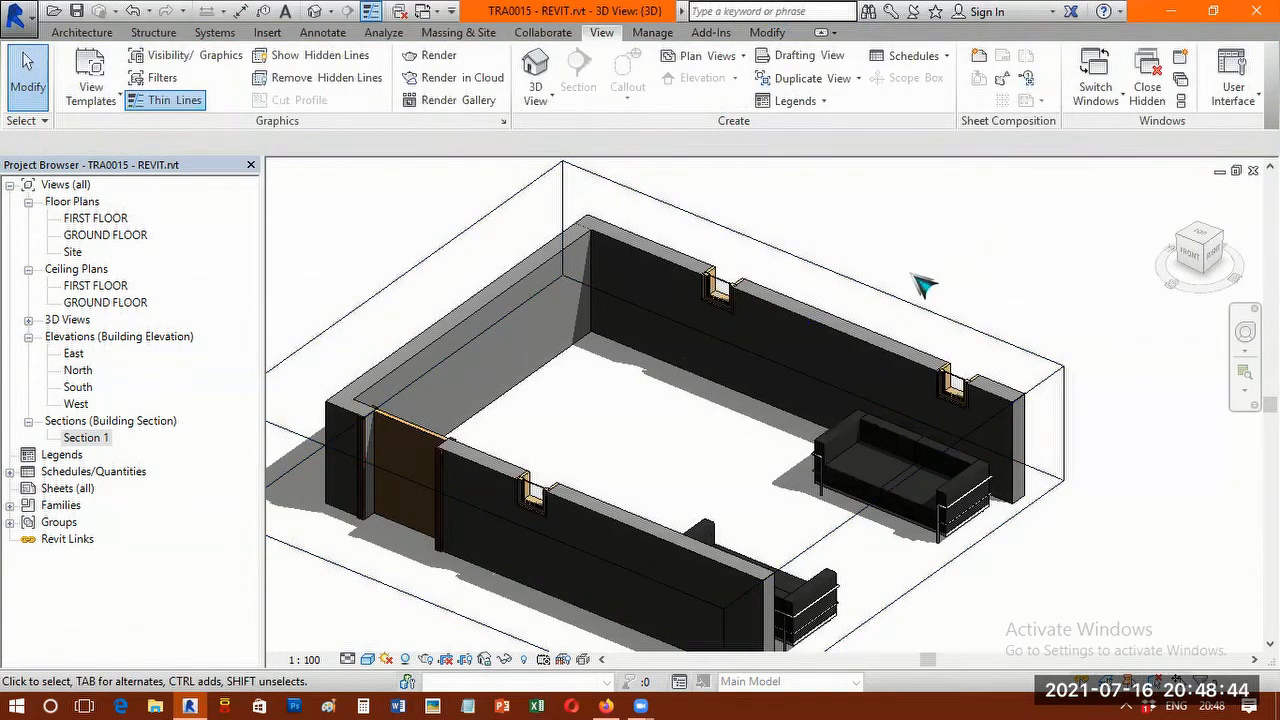
scroll(923, 280, down, 3)
scroll(1050, 215, up, 2)
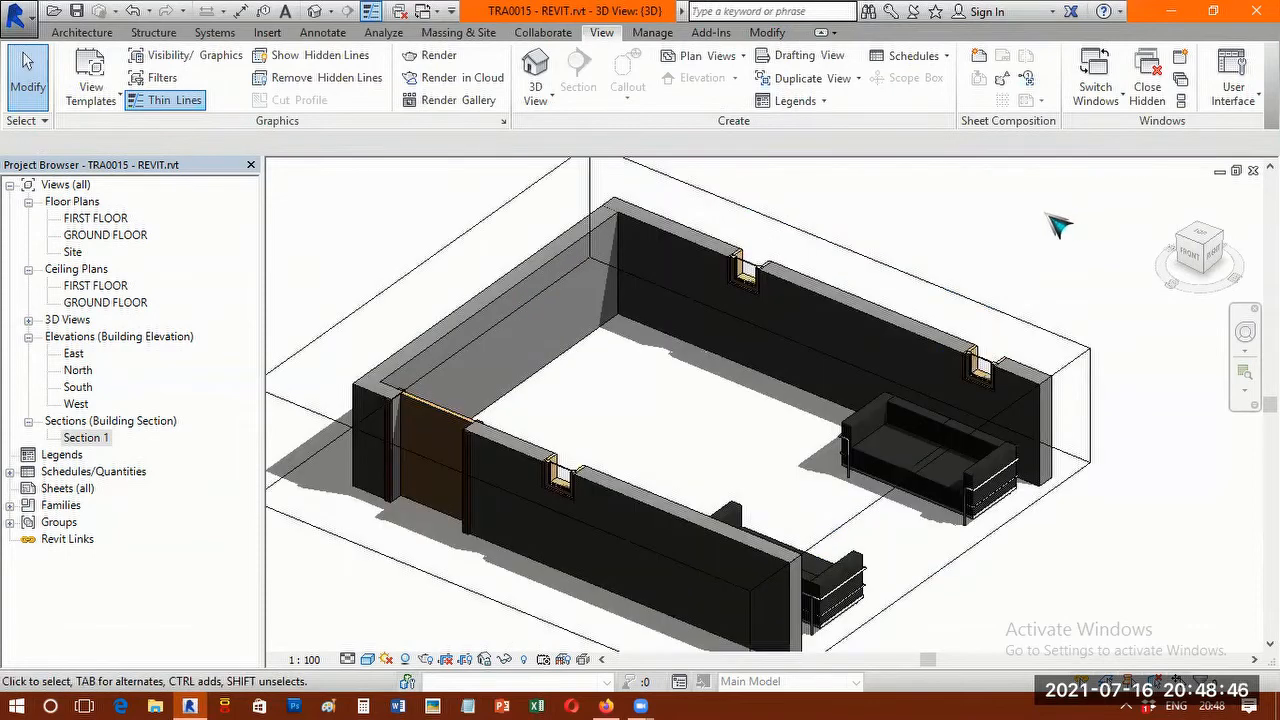
right_click(1050, 216)
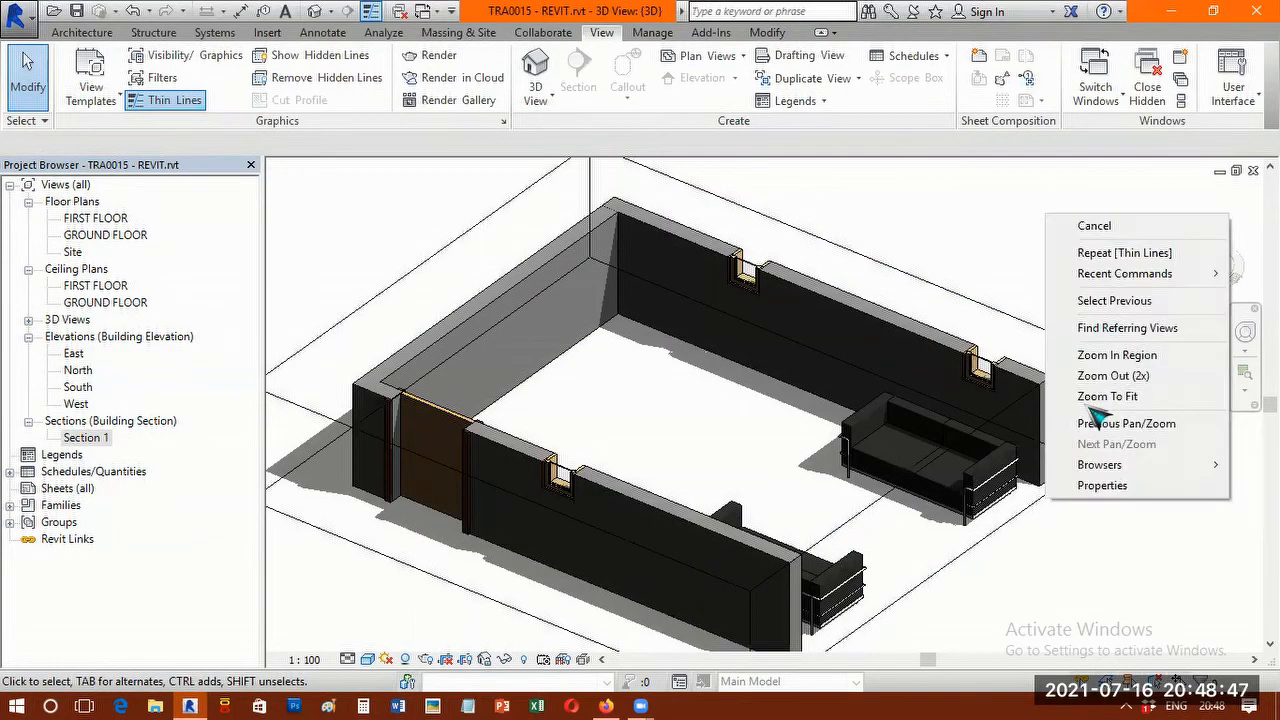
click(1108, 485)
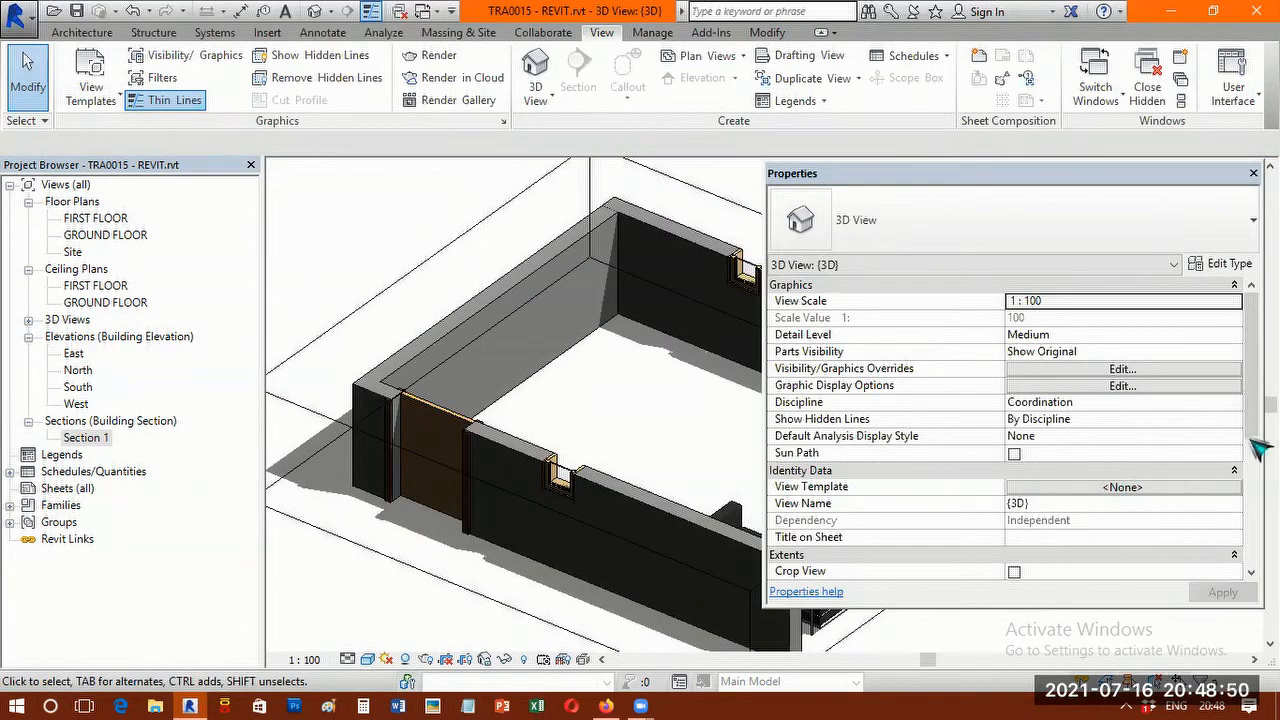
scroll(1258, 450, down, 3)
scroll(874, 526, down, 1)
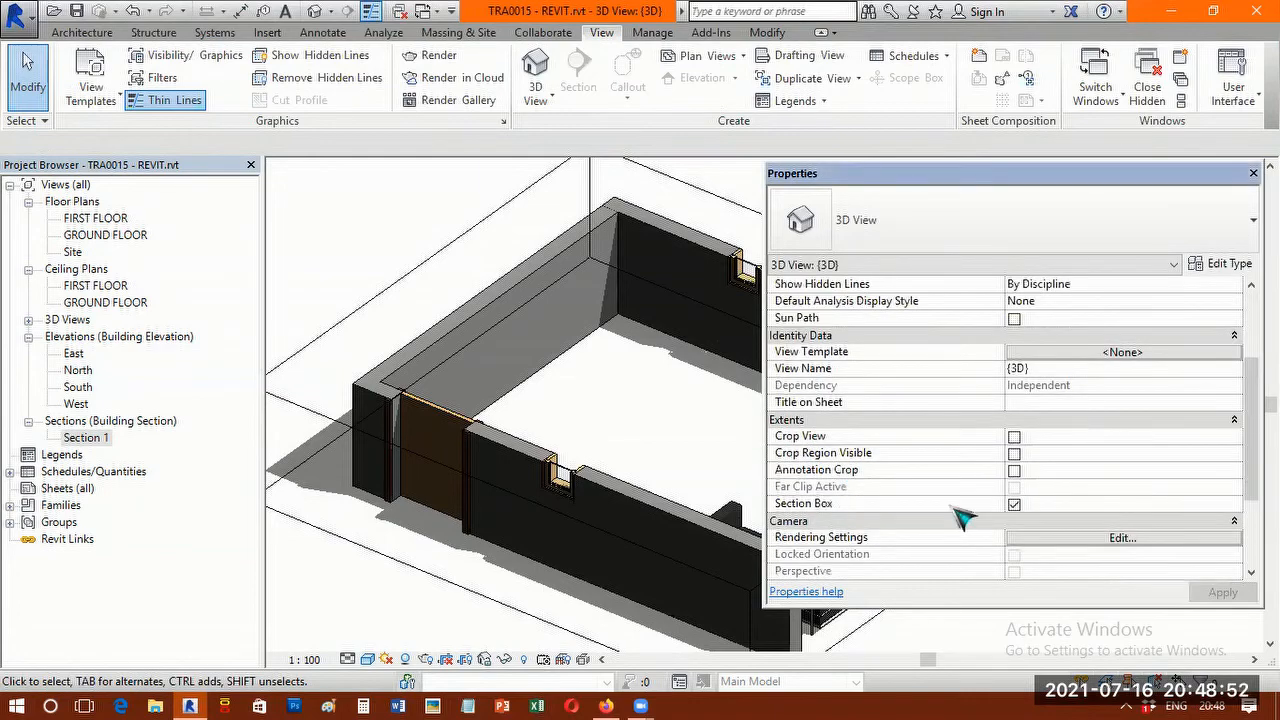
click(1014, 504)
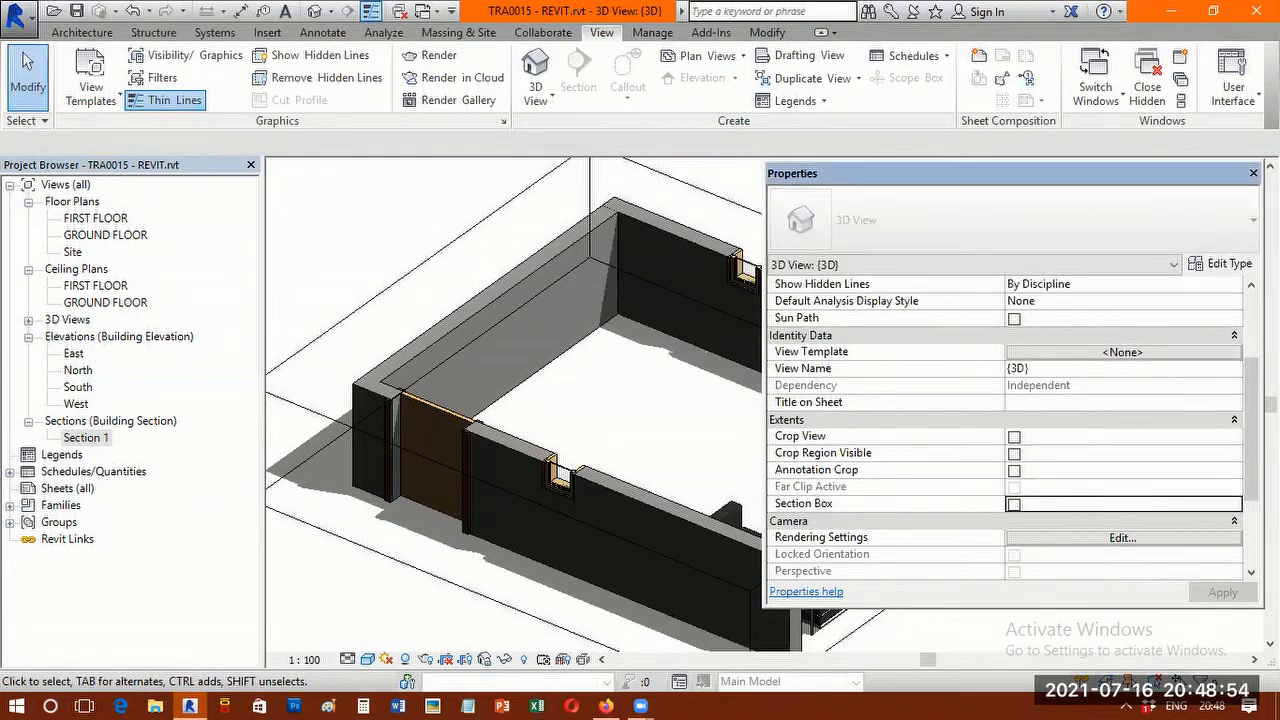
scroll(574, 452, down, 2)
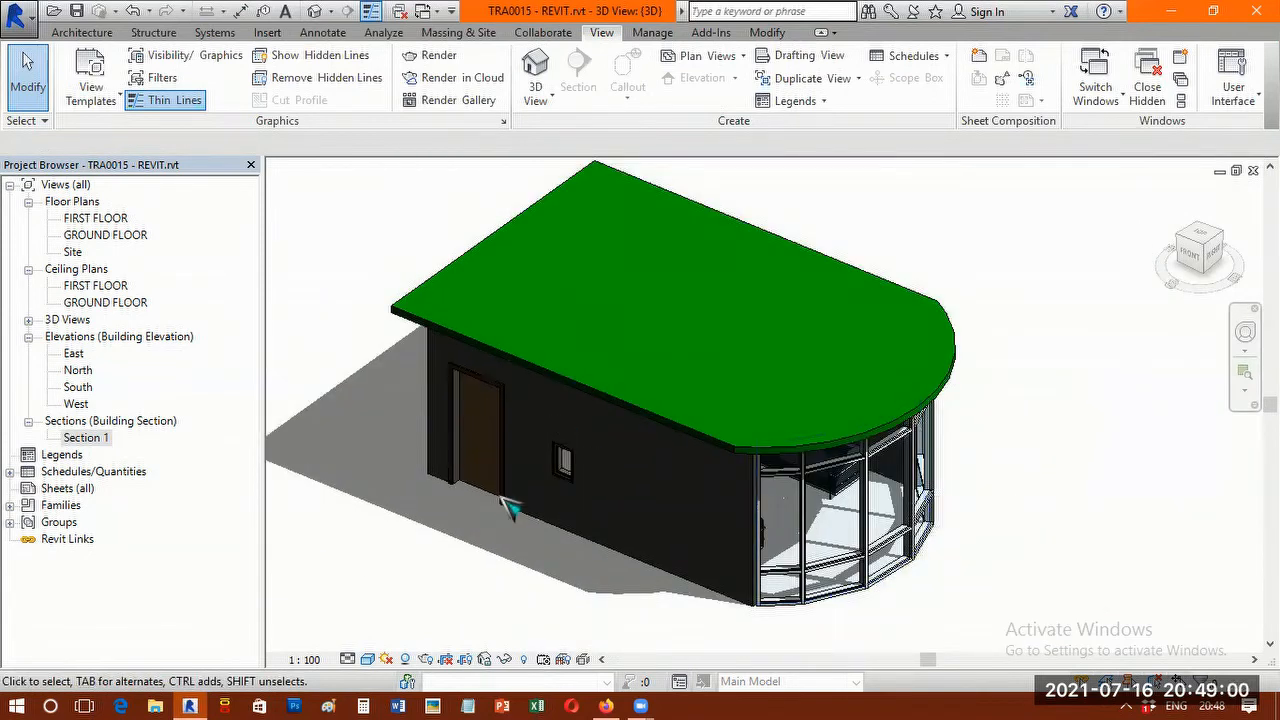
scroll(482, 532, down, 1)
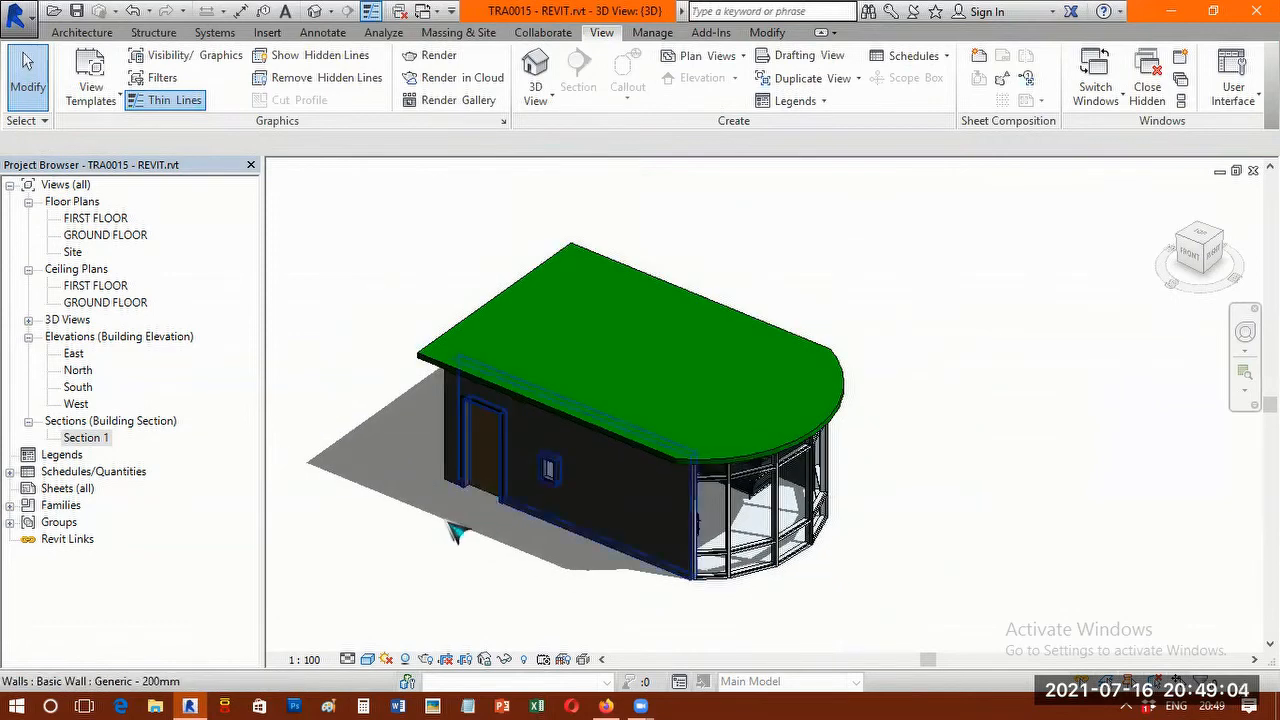
Open the GROUND FLOOR floor plan and review which kinds of 3D view can be created from it.
double_click(127, 239)
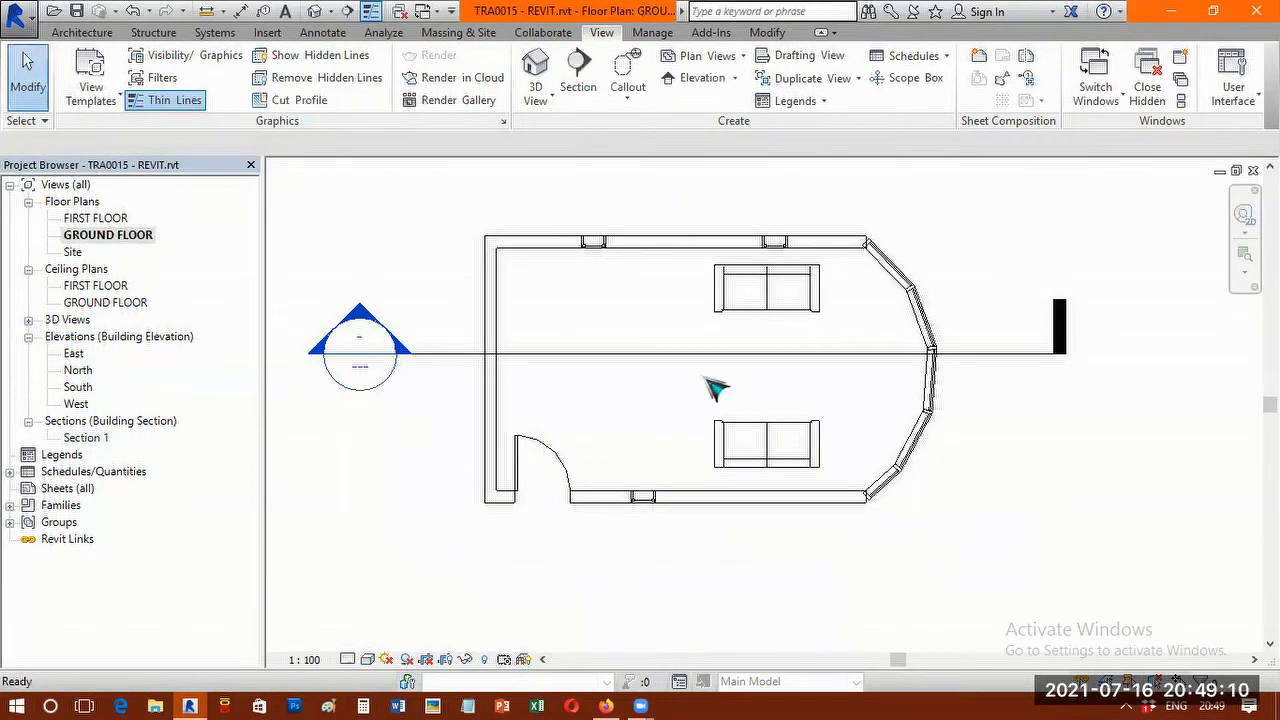
scroll(714, 380, down, 1)
click(103, 37)
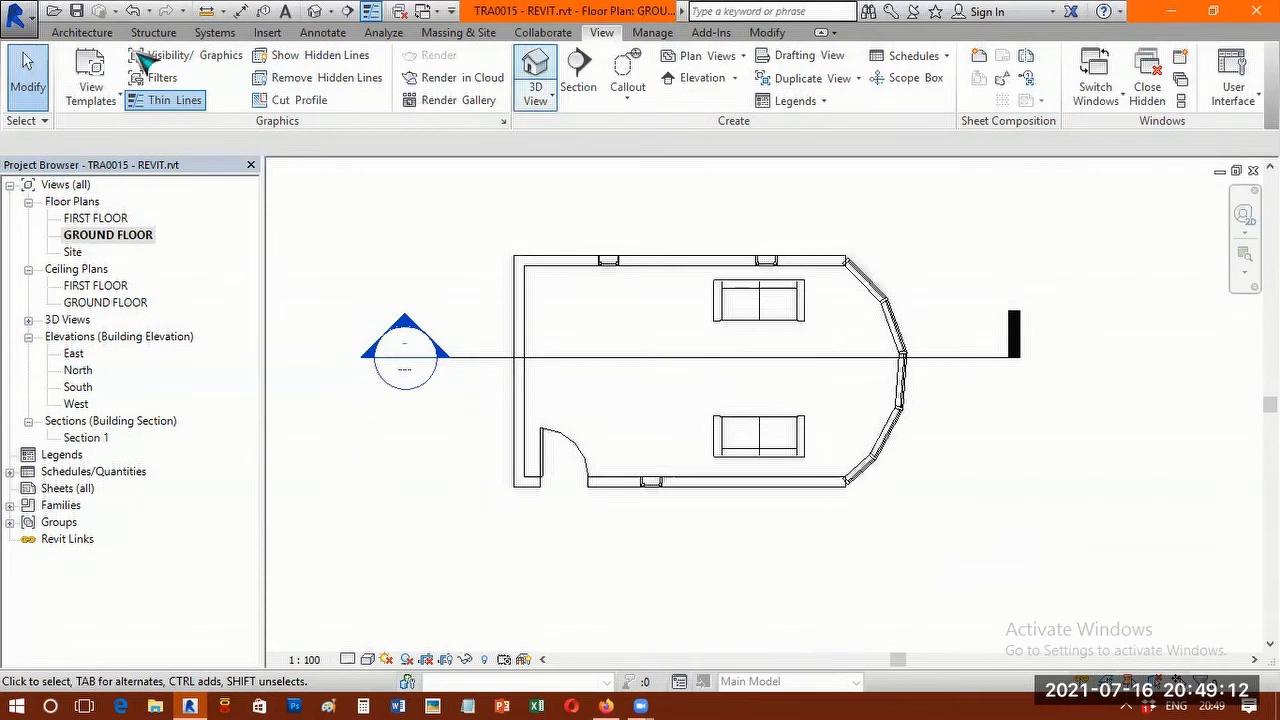
click(602, 33)
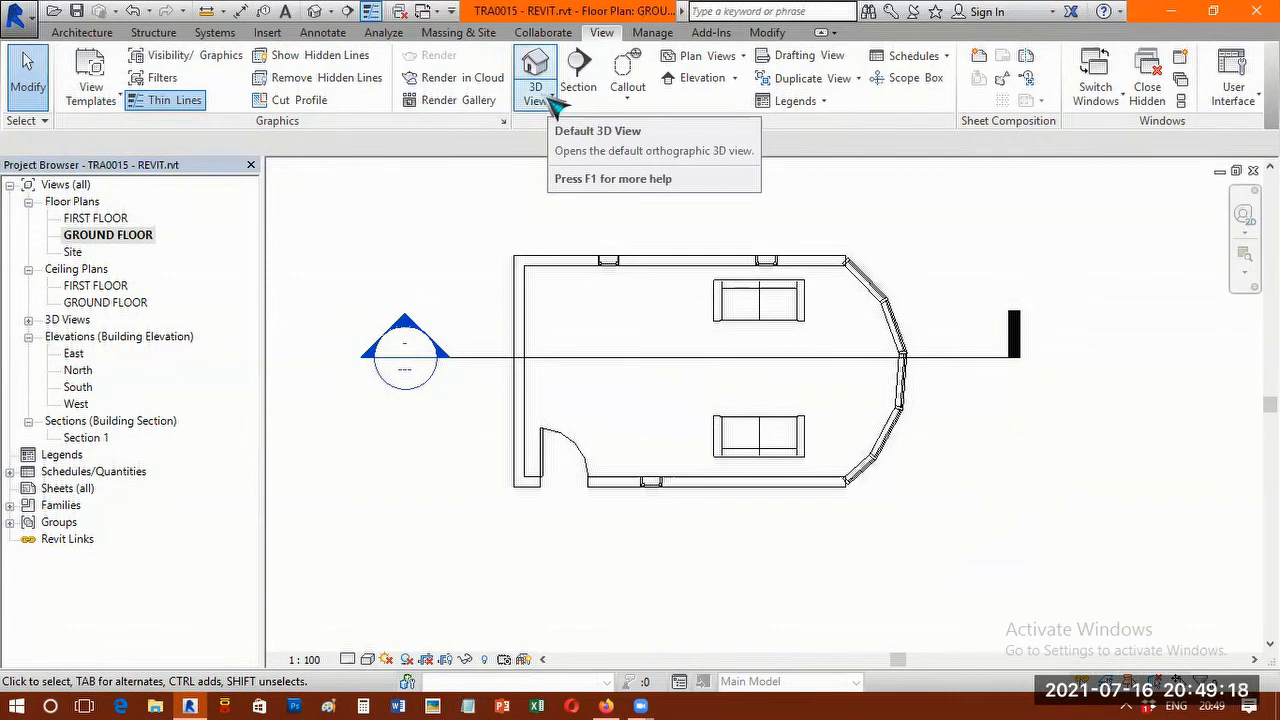
click(550, 99)
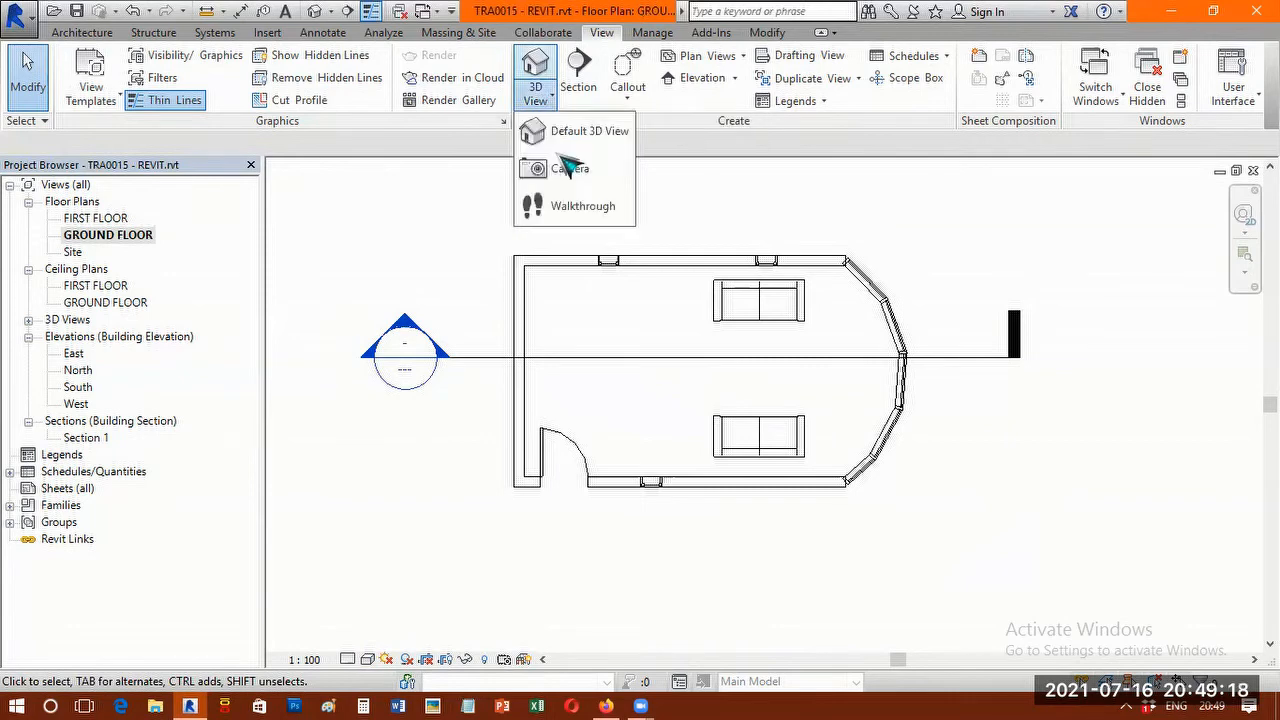
click(1075, 258)
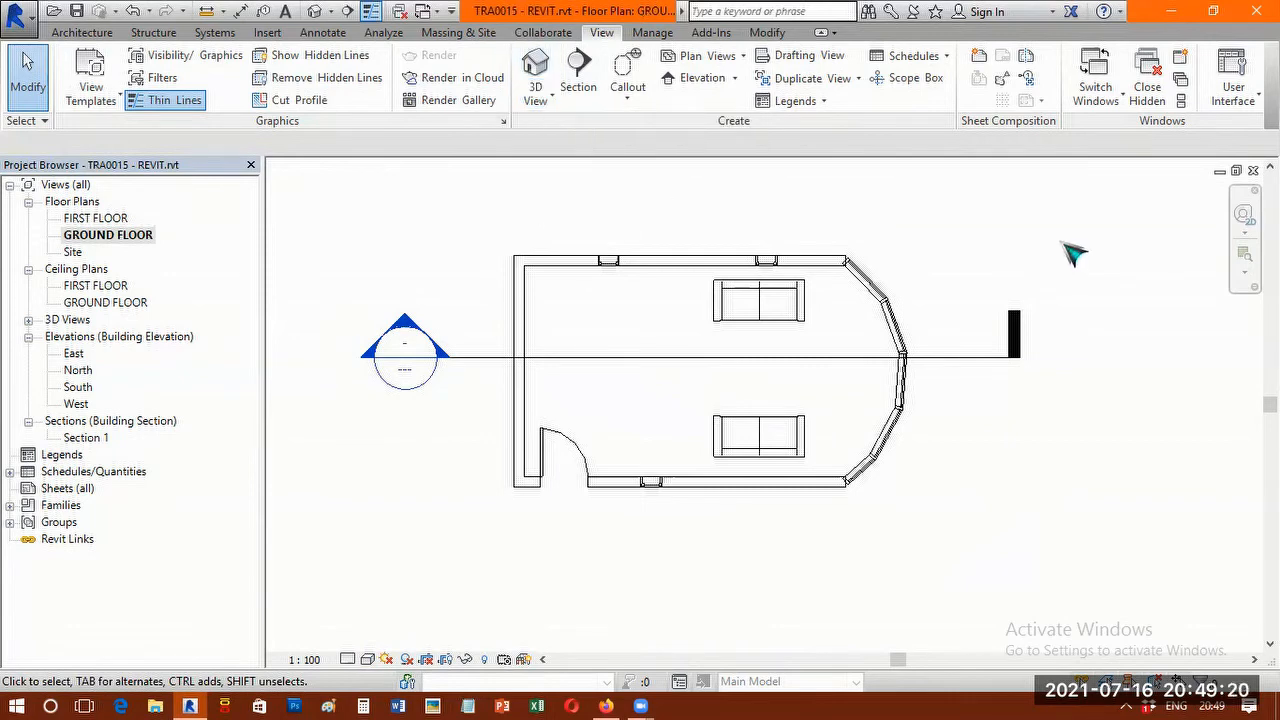
Place a perspective camera inside the room beside the door, with its target diagonally beyond the curved curtain wall.
click(538, 103)
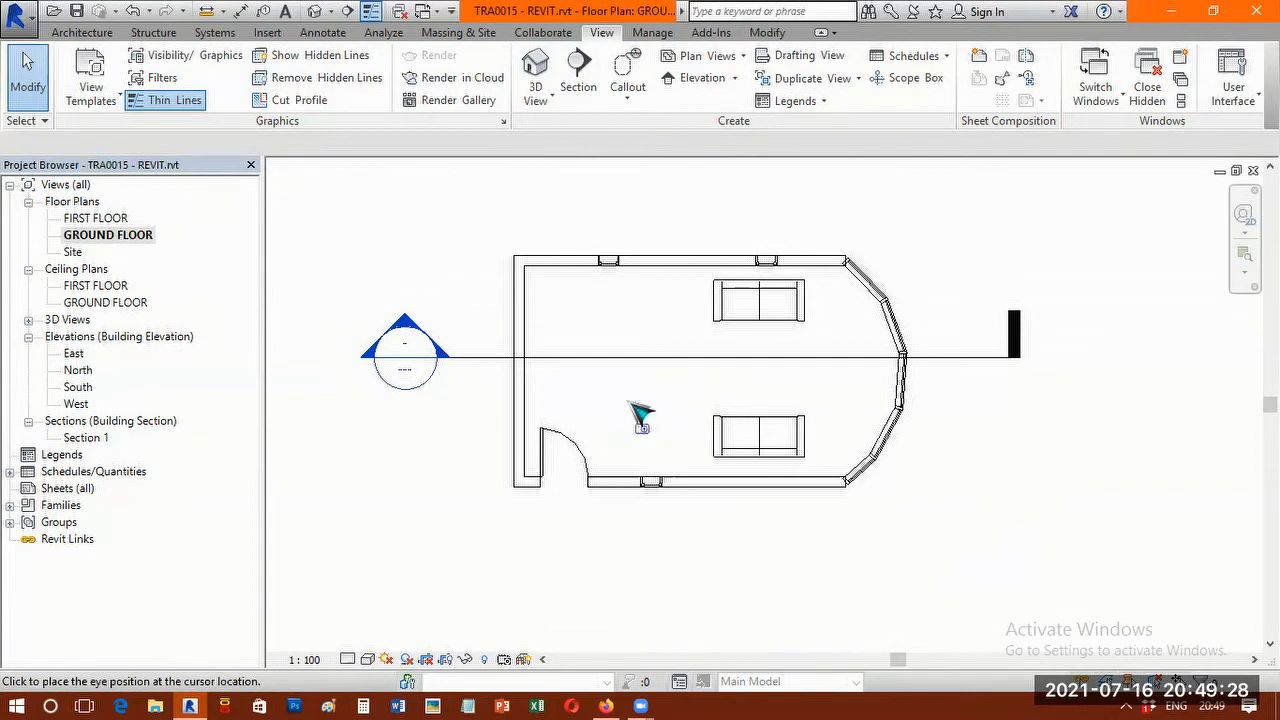
scroll(620, 440, down, 3)
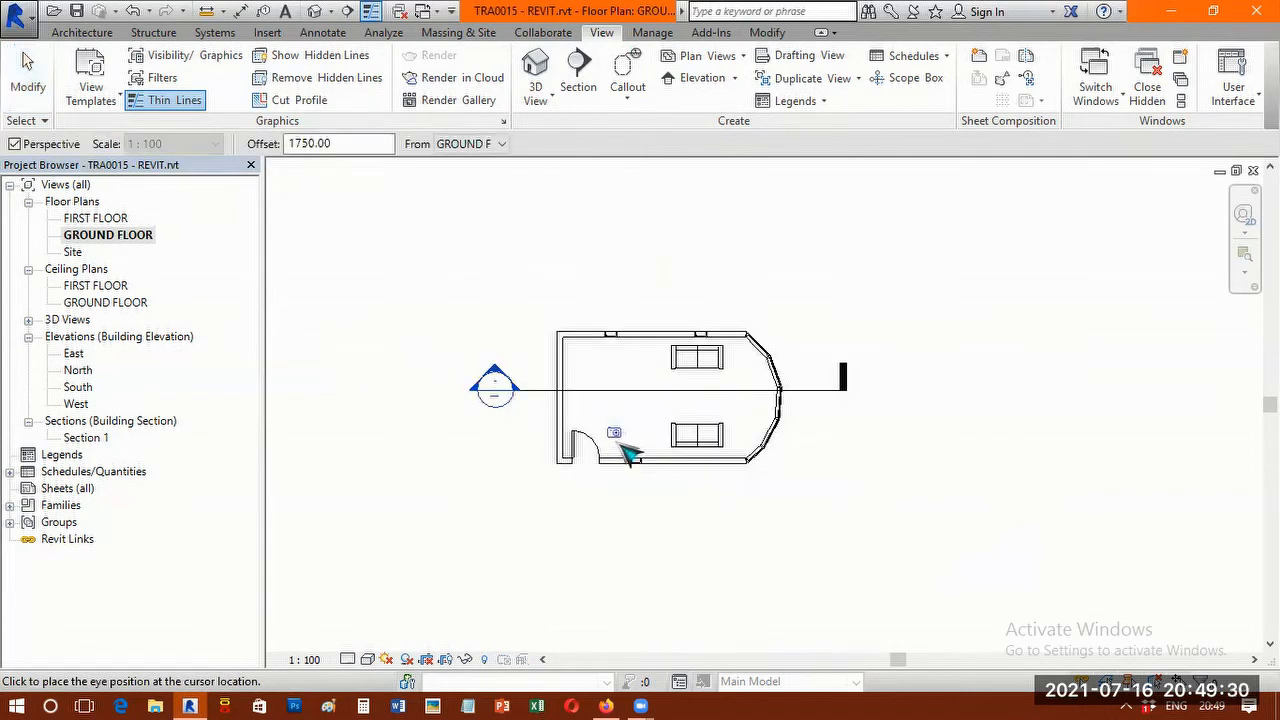
scroll(625, 452, up, 2)
scroll(614, 440, up, 1)
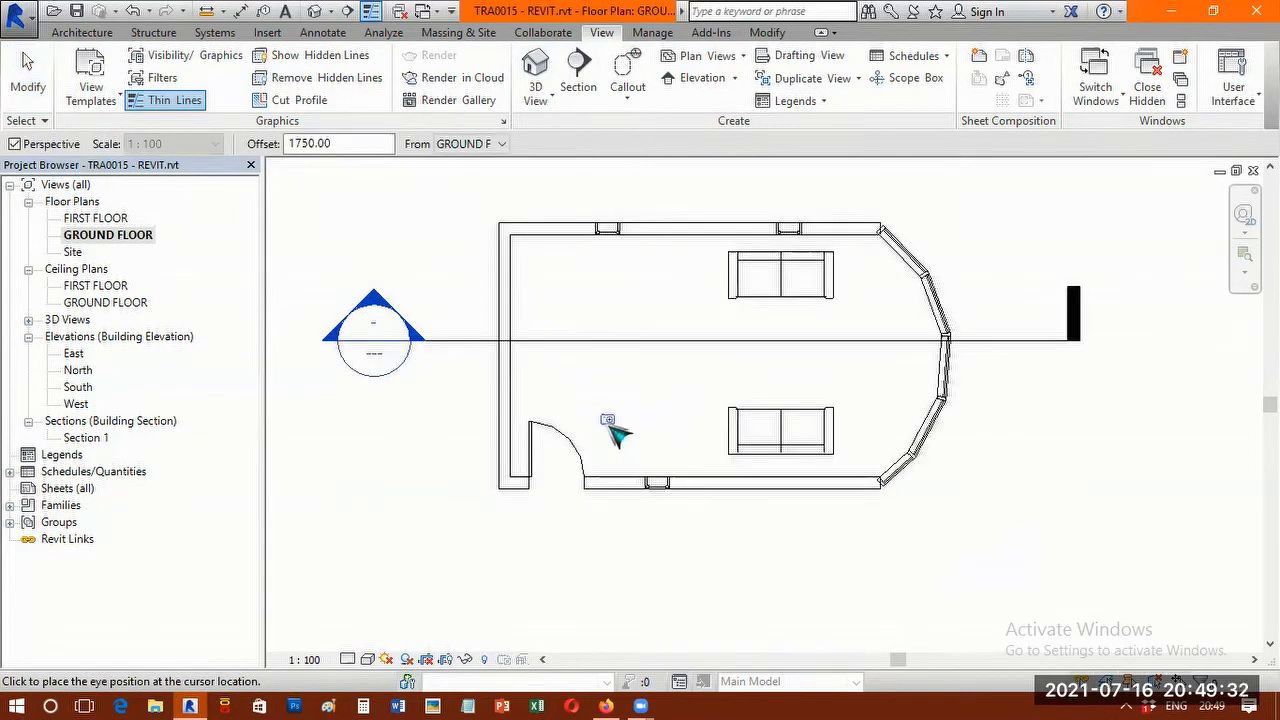
scroll(614, 434, up, 1)
scroll(616, 450, down, 3)
click(605, 439)
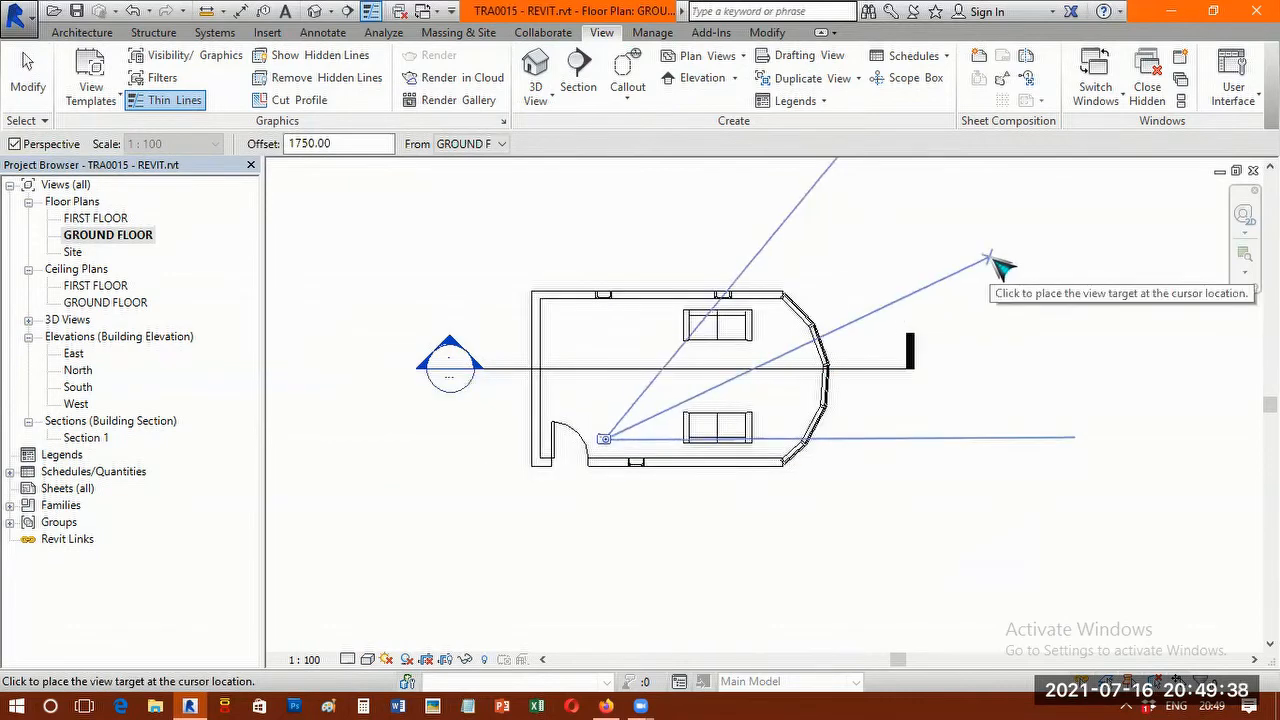
click(990, 257)
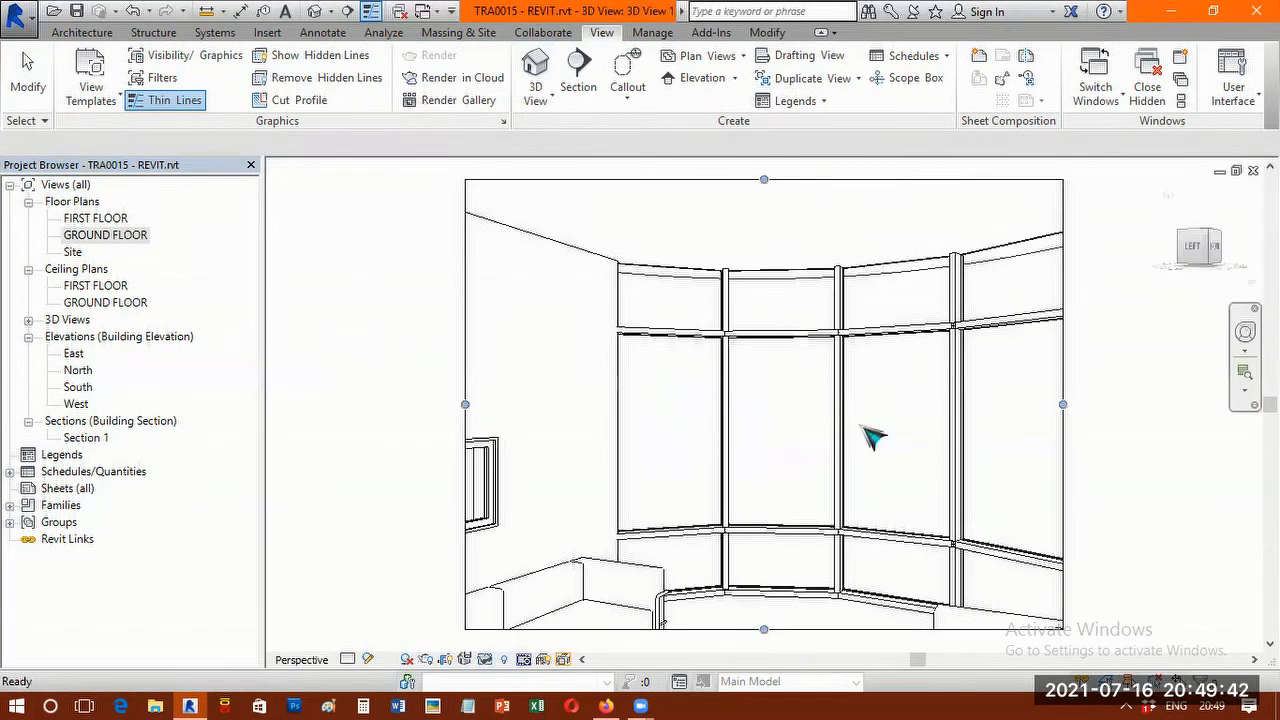
Enlarge the interior camera view's crop region on both sides and downward to include the sofas and more of the walls.
scroll(946, 484, up, 2)
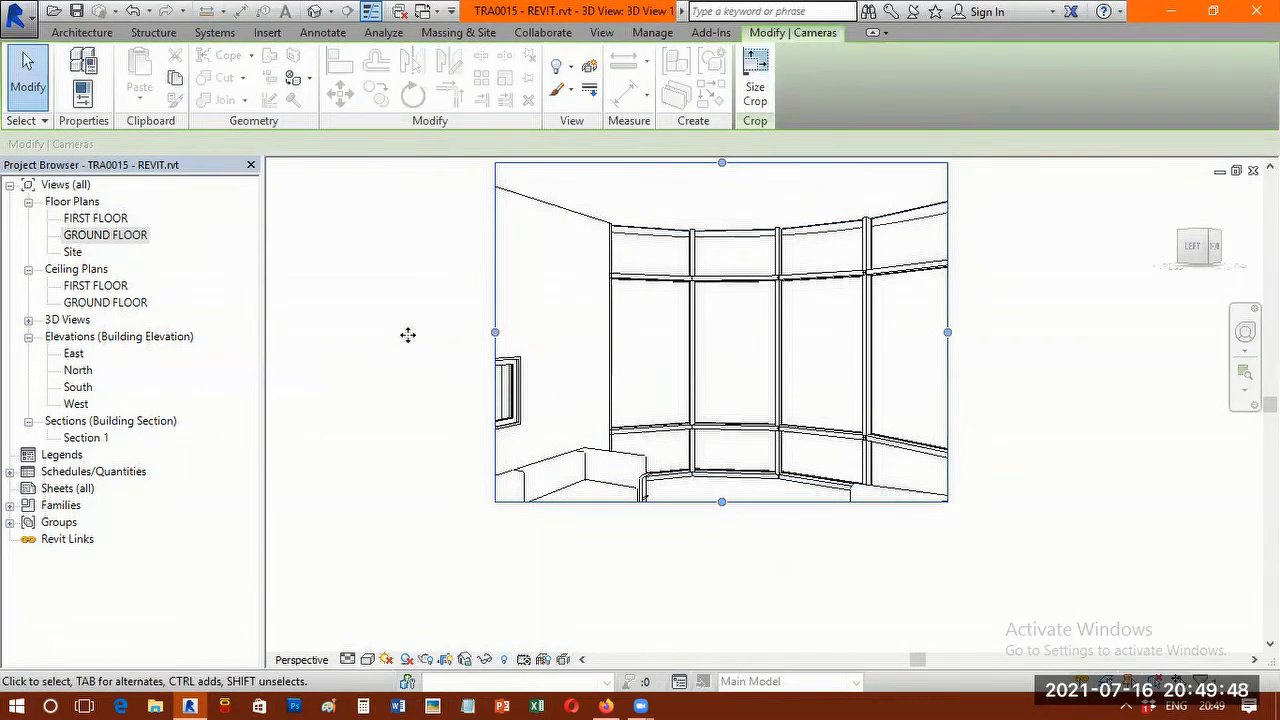
drag(494, 332, 398, 336)
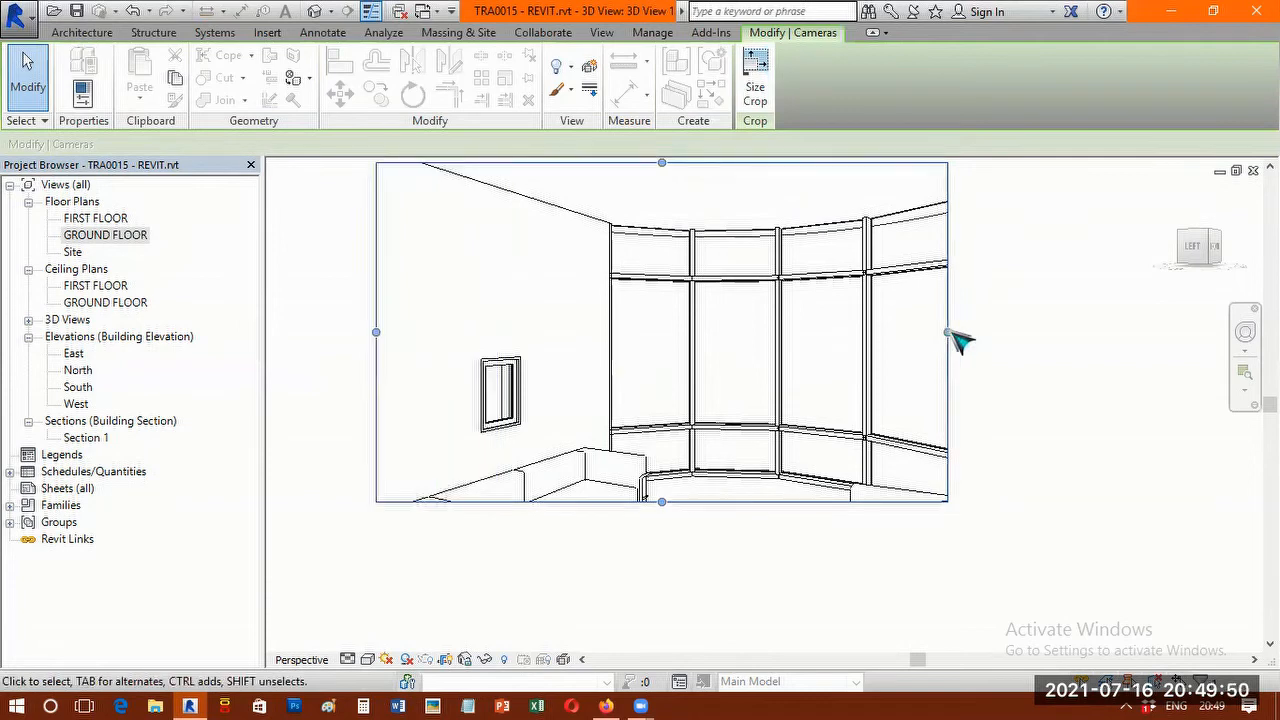
drag(948, 332, 1090, 332)
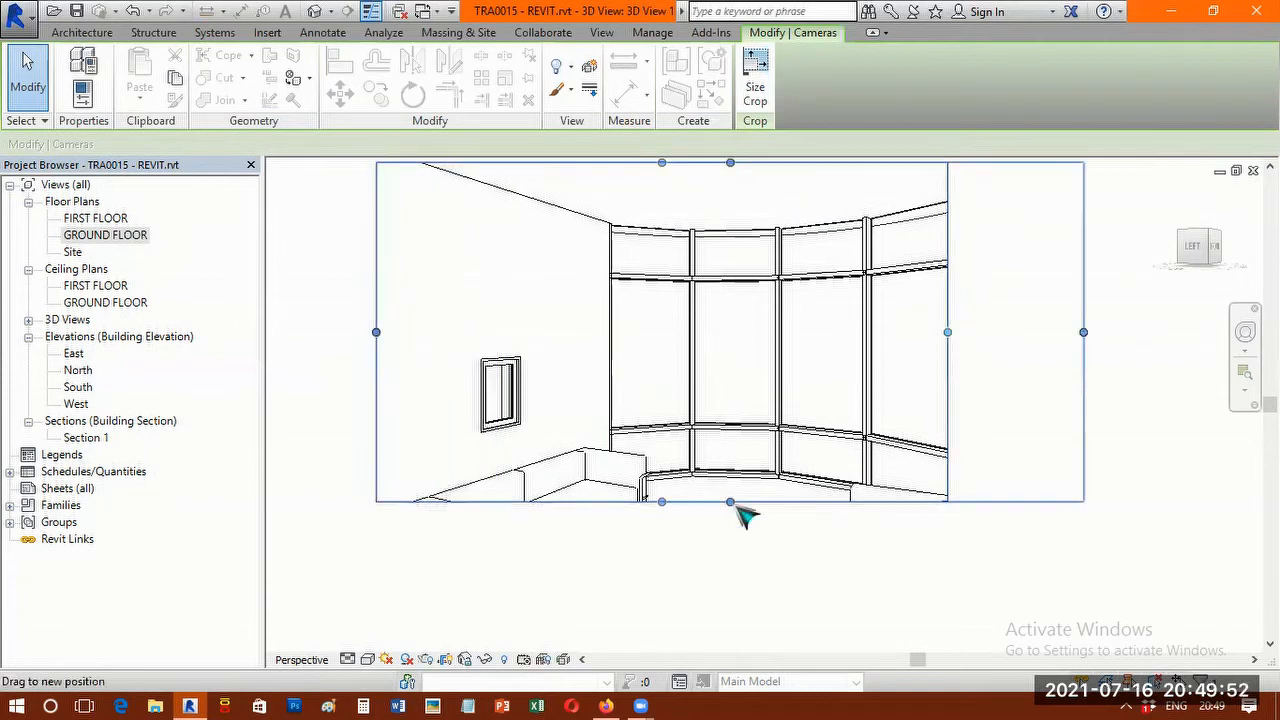
drag(734, 502, 734, 592)
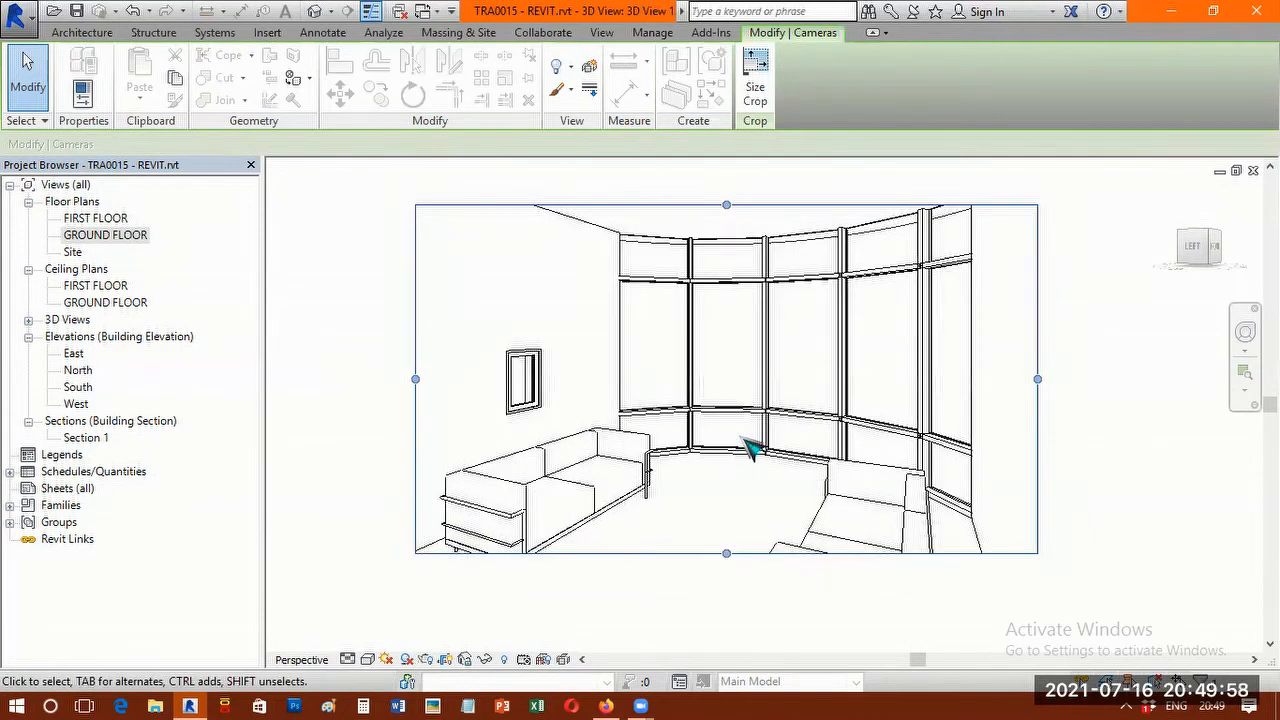
Set the interior camera view to the Shaded style with shadows and extend its crop region further over the door wall.
key(s)
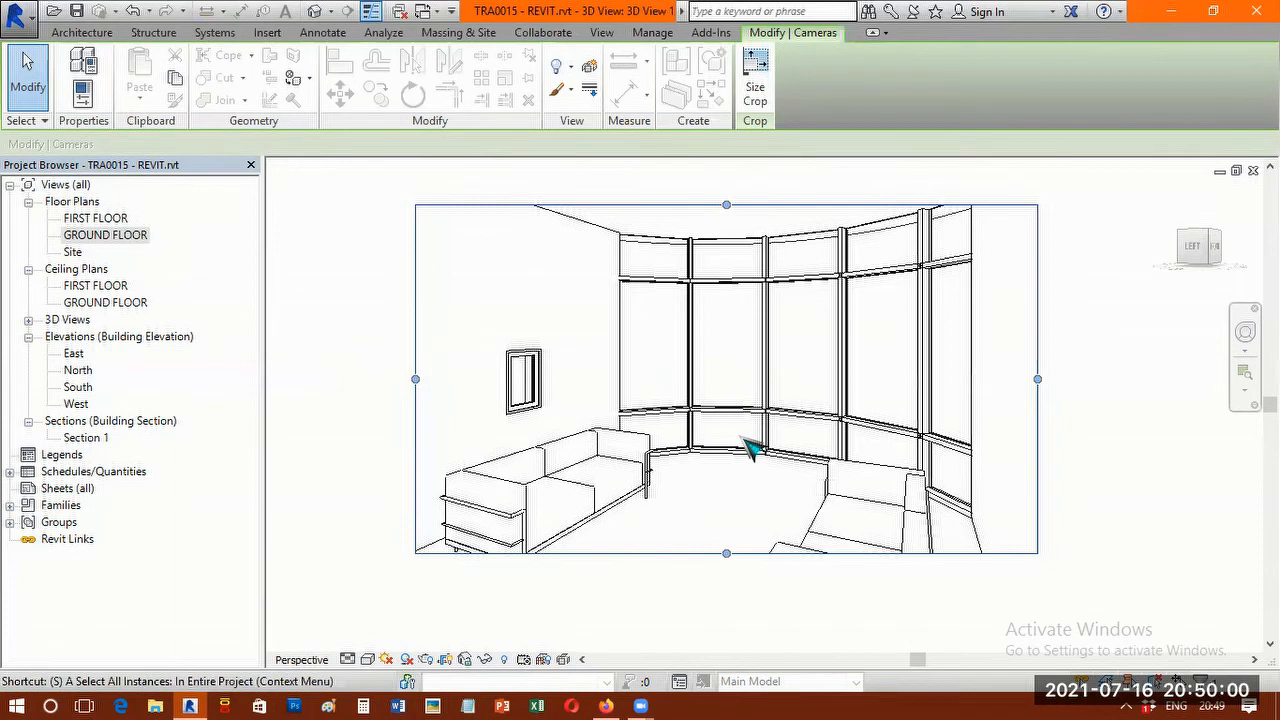
key(d)
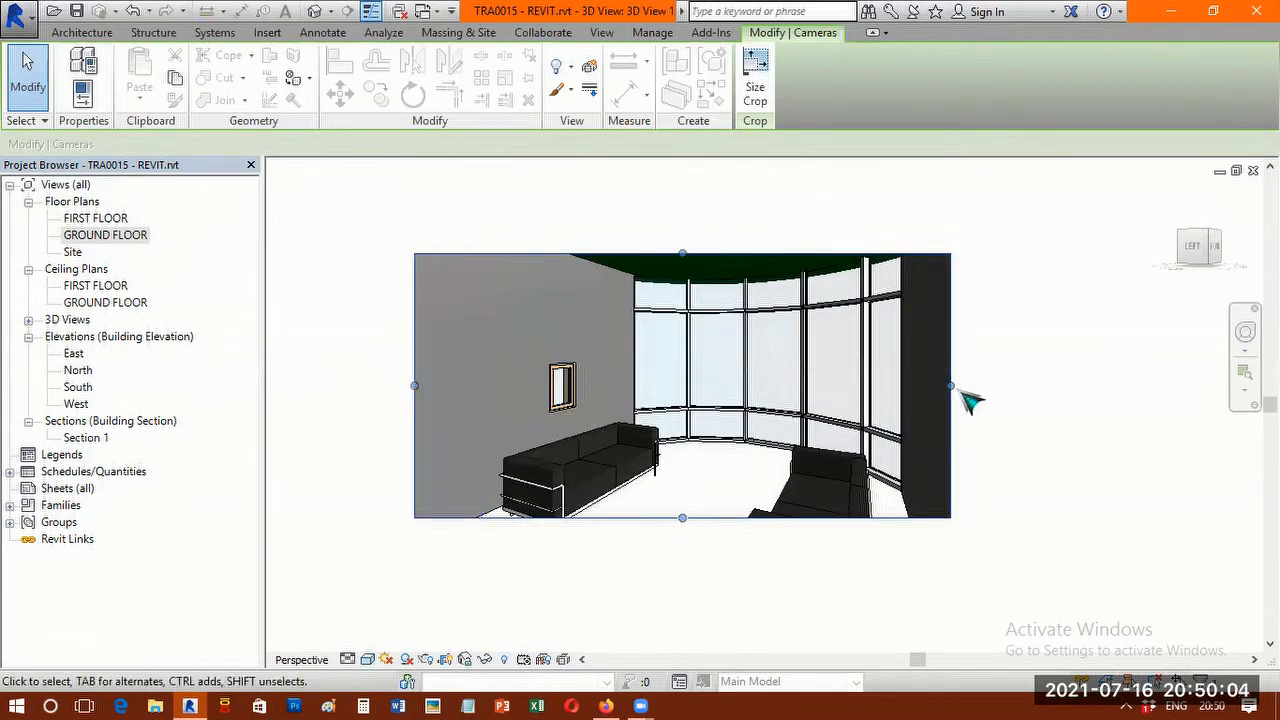
drag(1045, 453, 1091, 503)
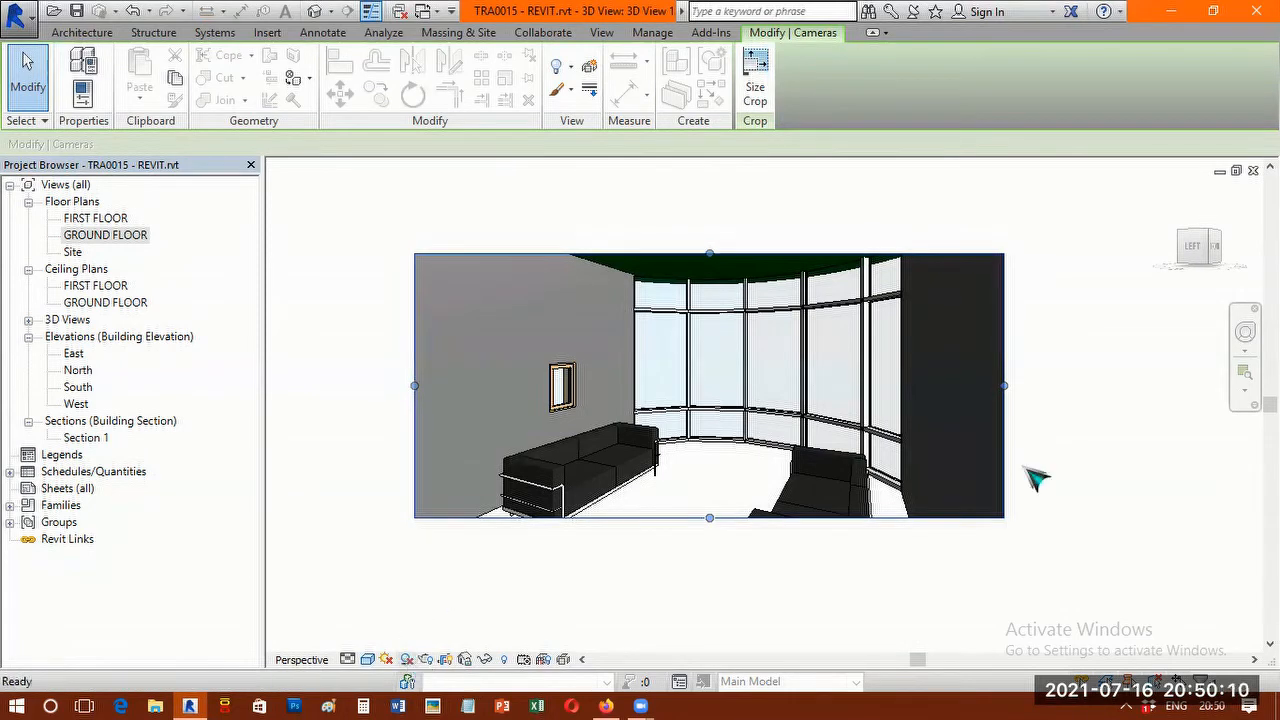
middle_drag(857, 460, 916, 474)
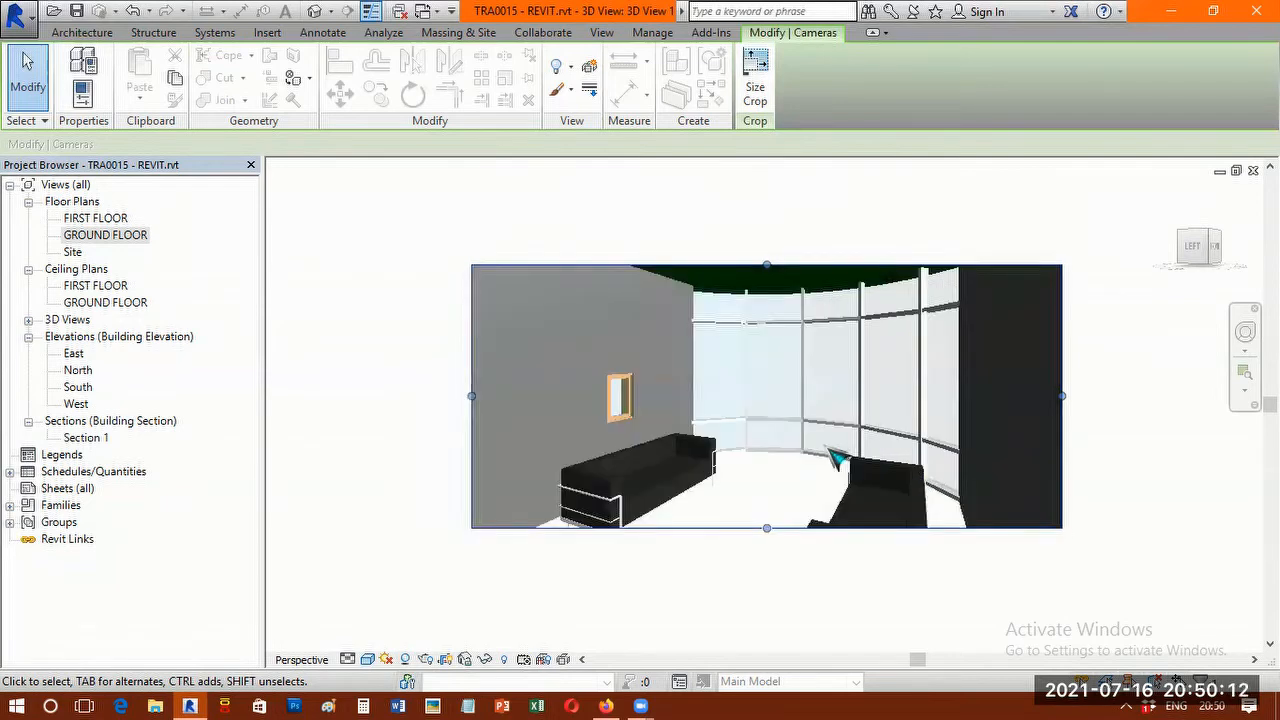
scroll(835, 458, up, 2)
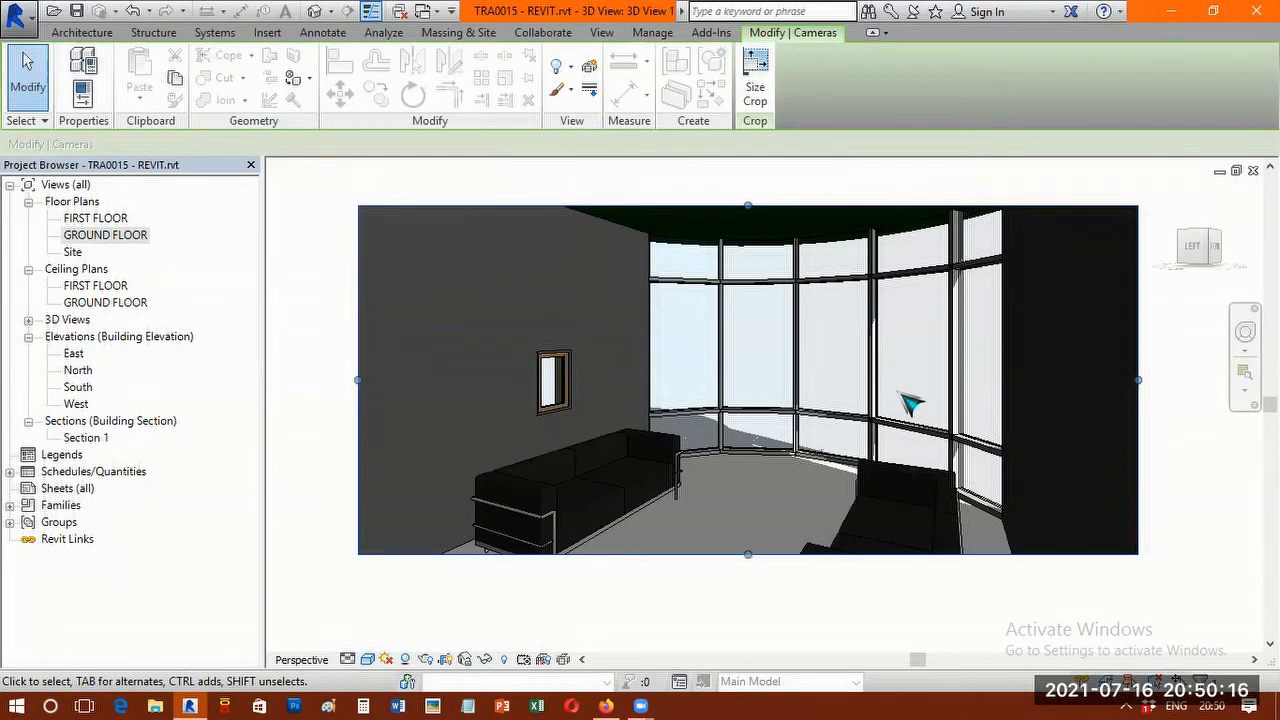
From the GROUND FLOOR plan, place a second camera outside facing the door wall and curtain wall, and orbit its view to look down on the roof.
double_click(85, 240)
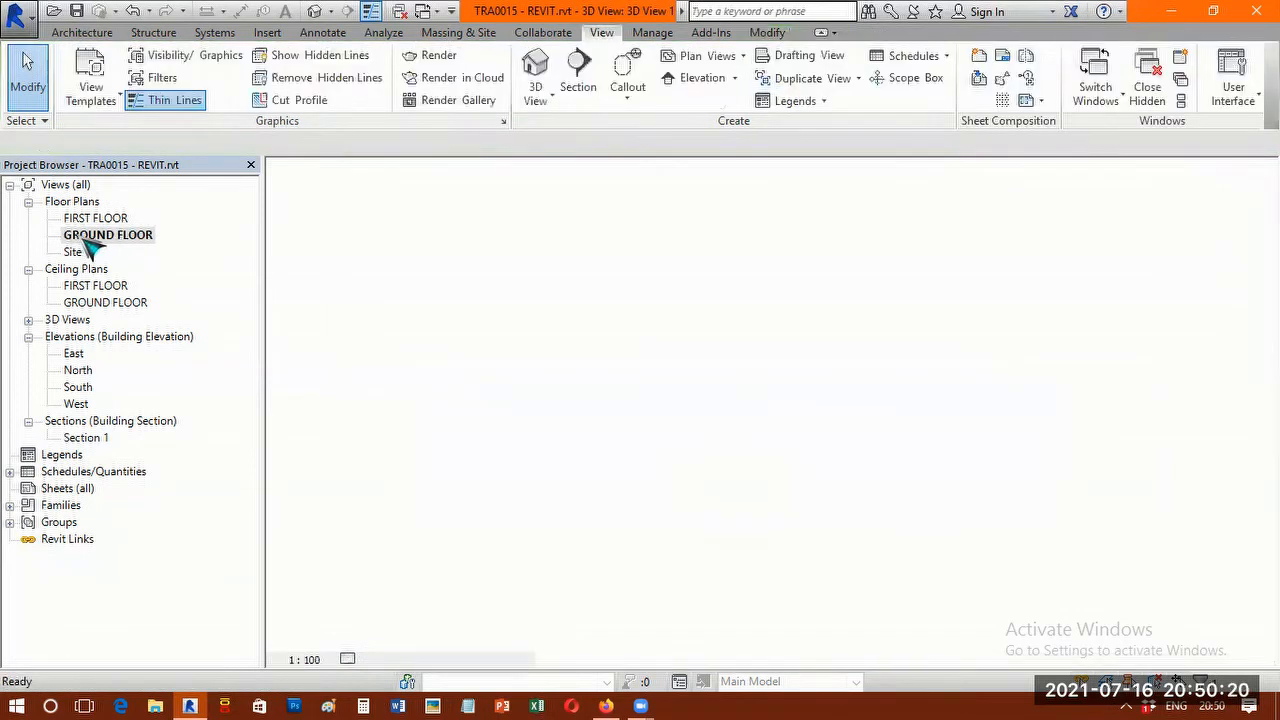
click(601, 33)
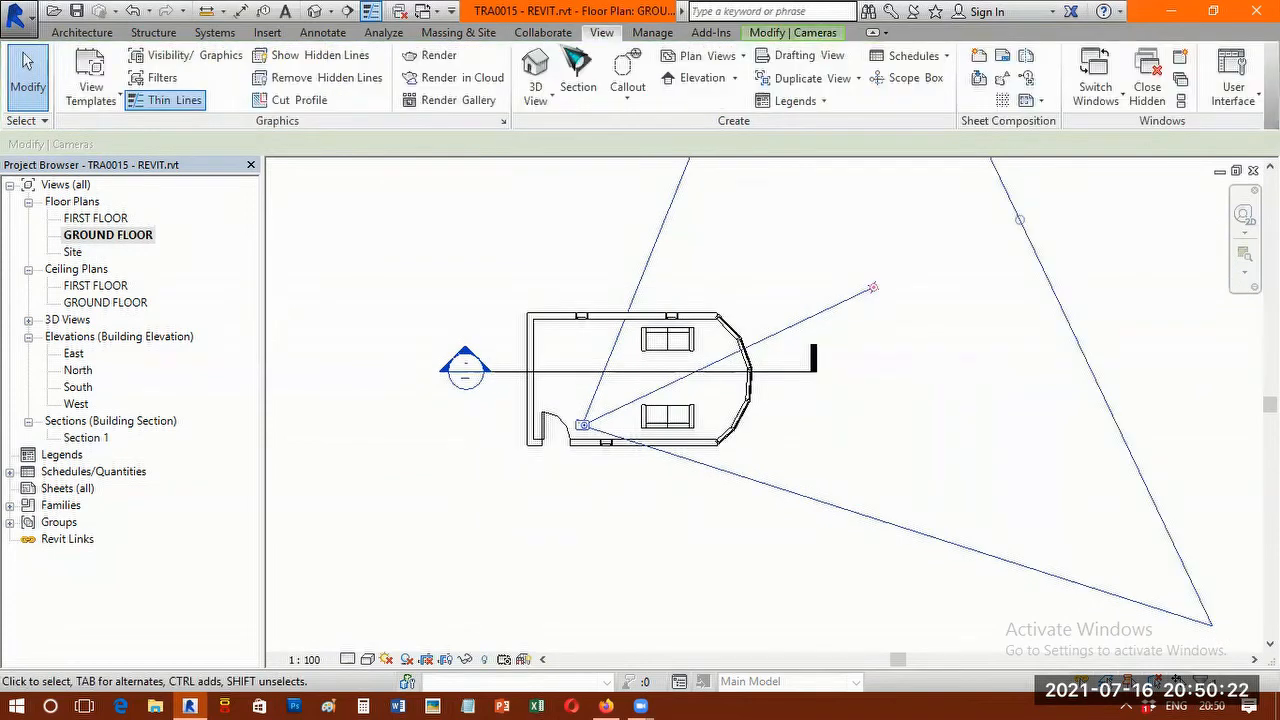
click(547, 101)
click(577, 168)
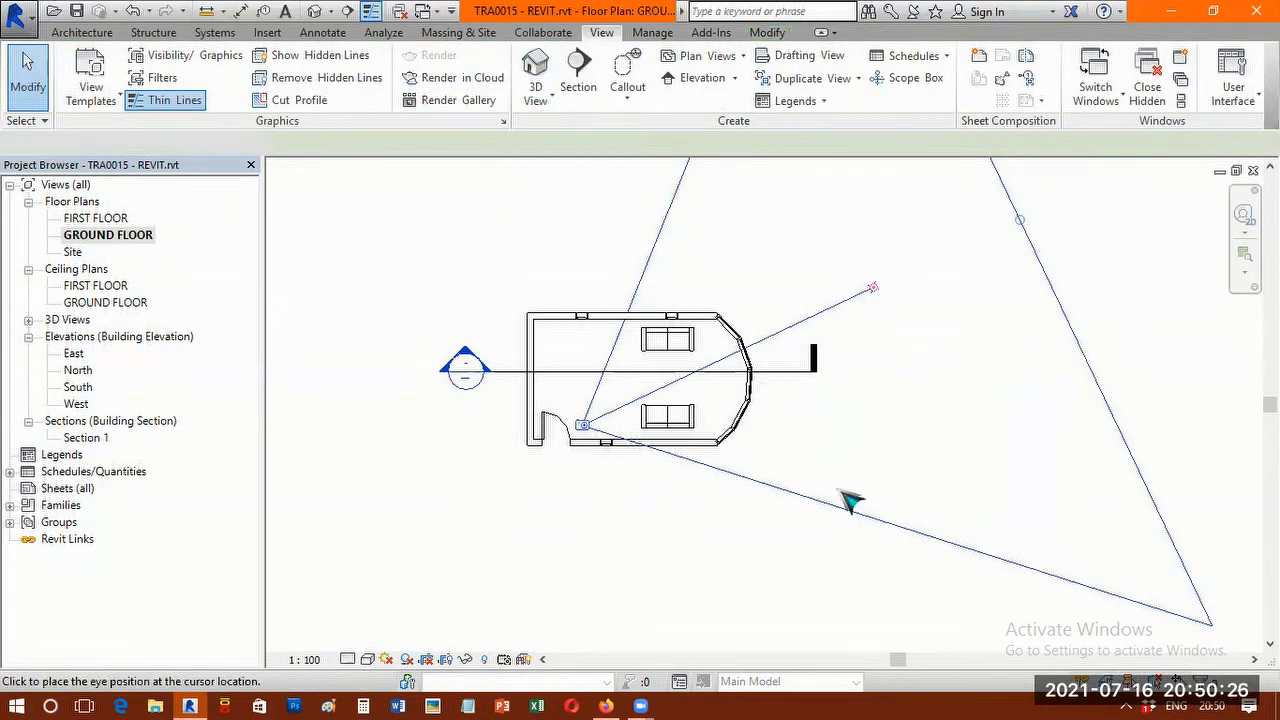
click(920, 569)
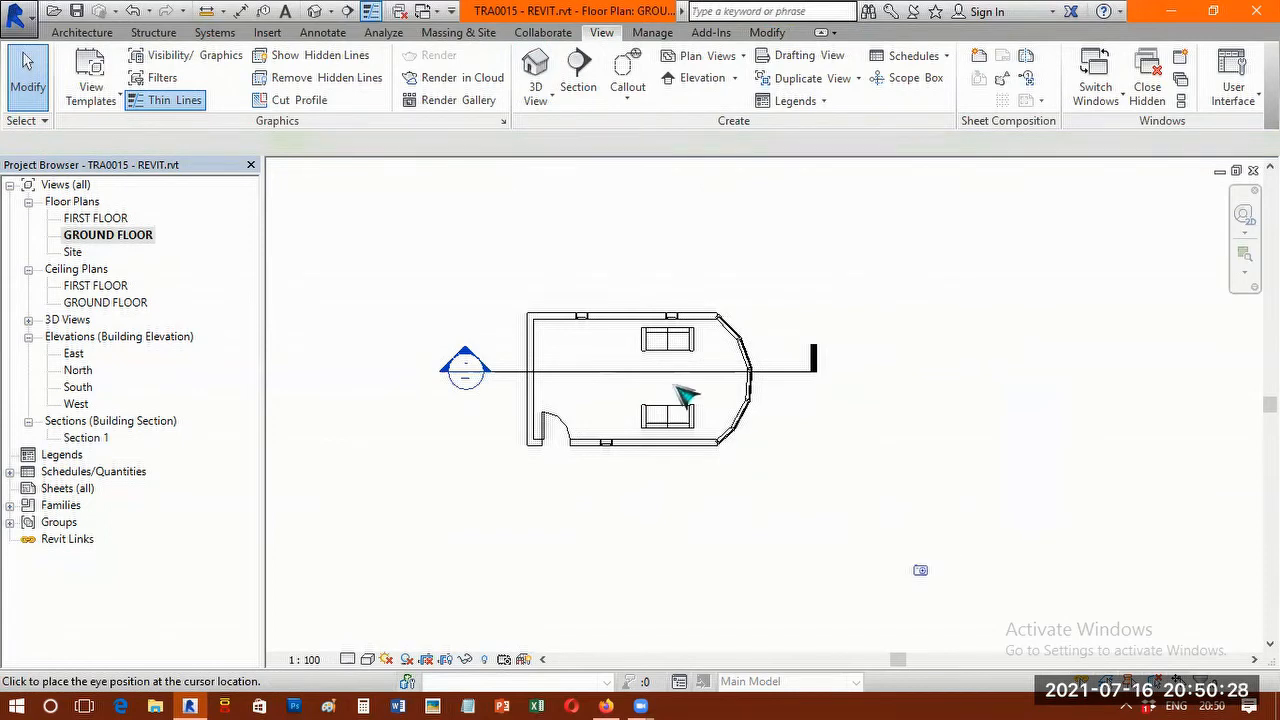
click(510, 281)
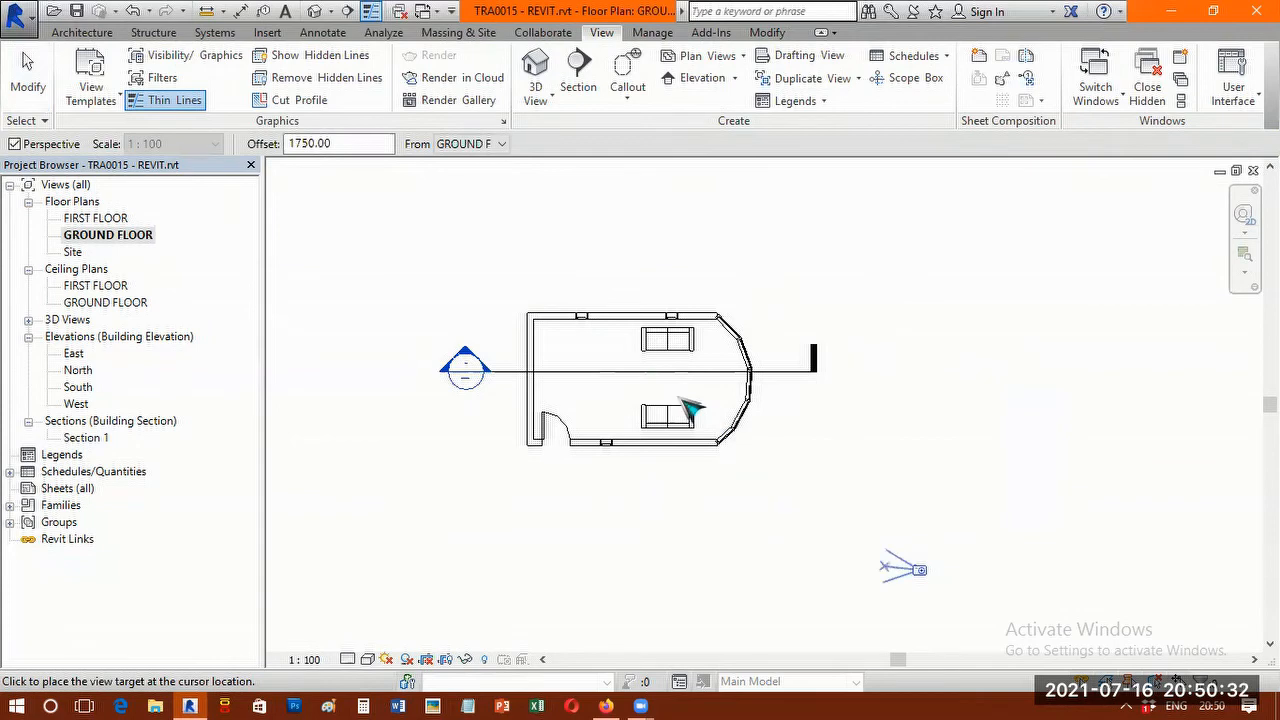
click(487, 248)
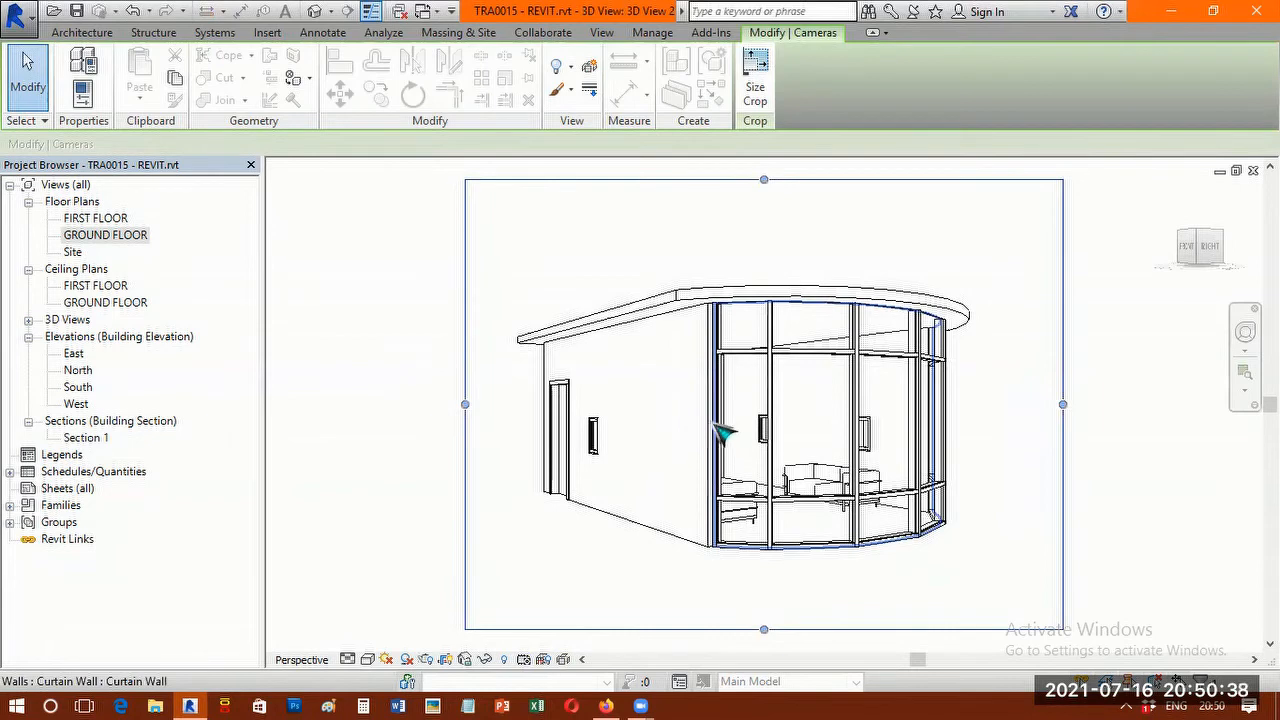
shift+middle_drag(720, 437, 766, 503)
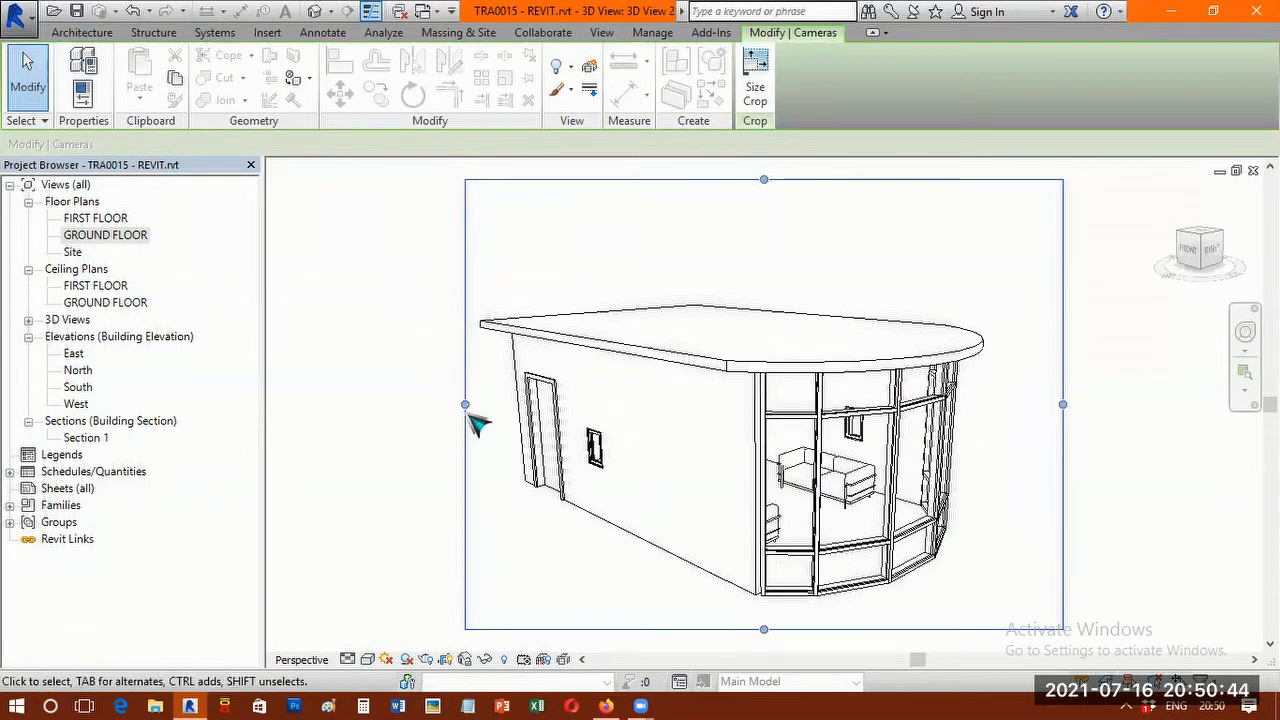
Widen the exterior camera view's crop region on both sides and lower its upper edge toward the roof.
drag(393, 404, 336, 404)
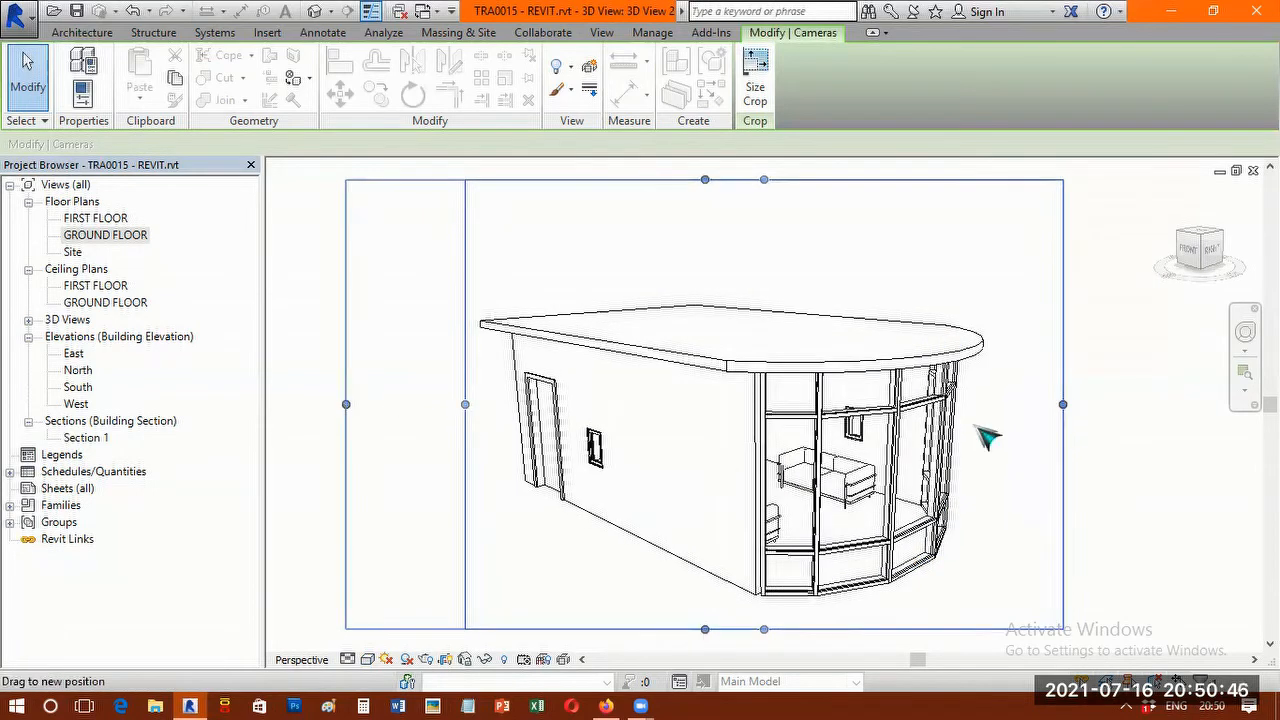
drag(1063, 404, 1121, 404)
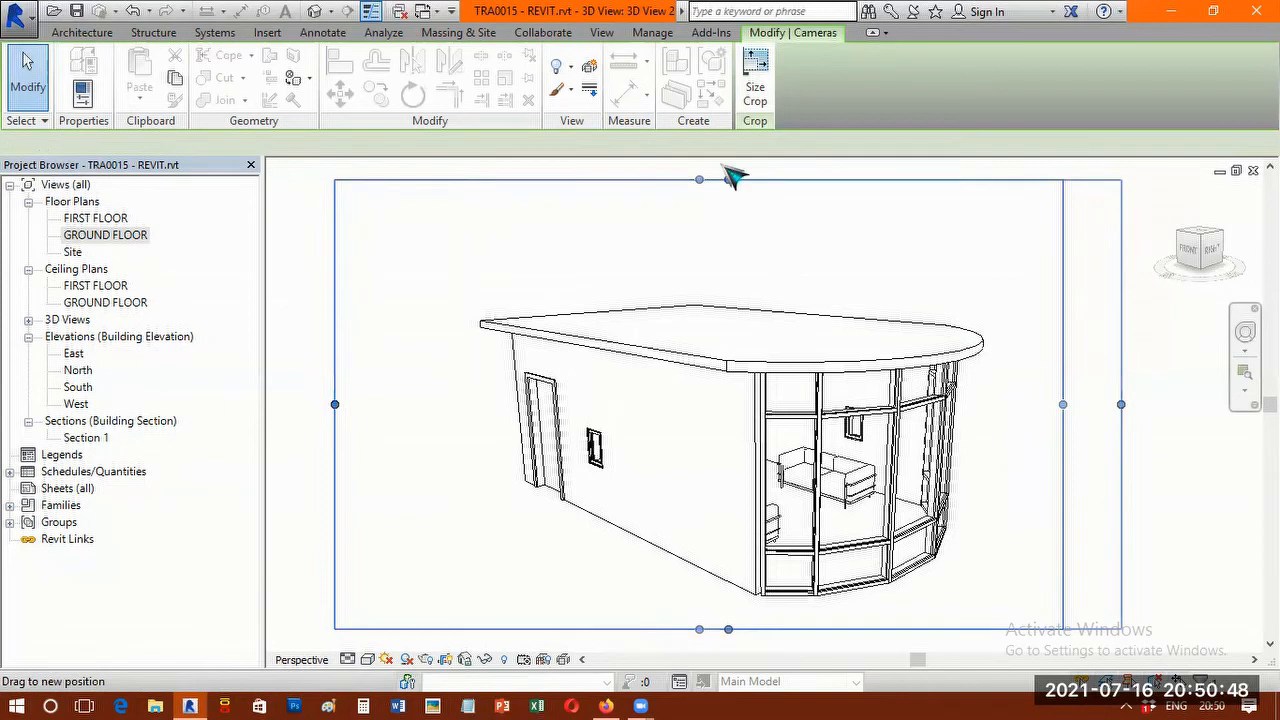
scroll(779, 277, down, 2)
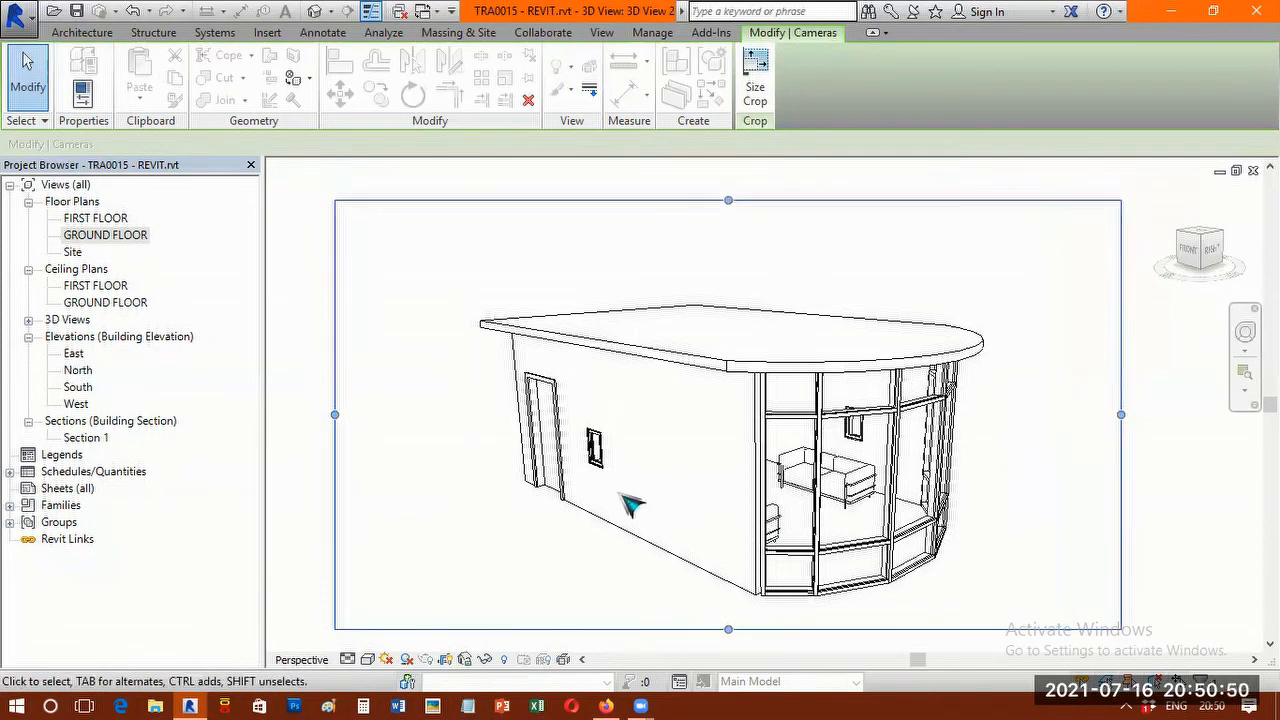
key(Escape)
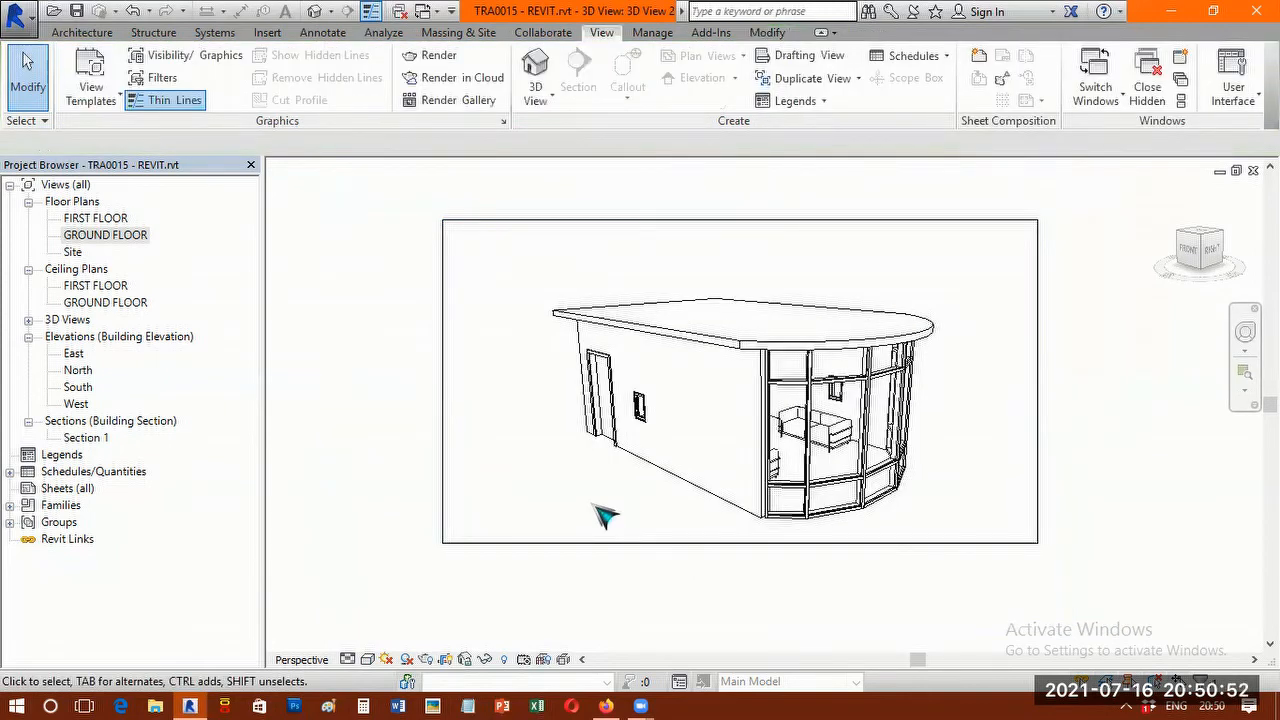
Preview the exterior camera view in the Shaded, Wireframe and Hidden Line visual styles.
key(s)
key(d)
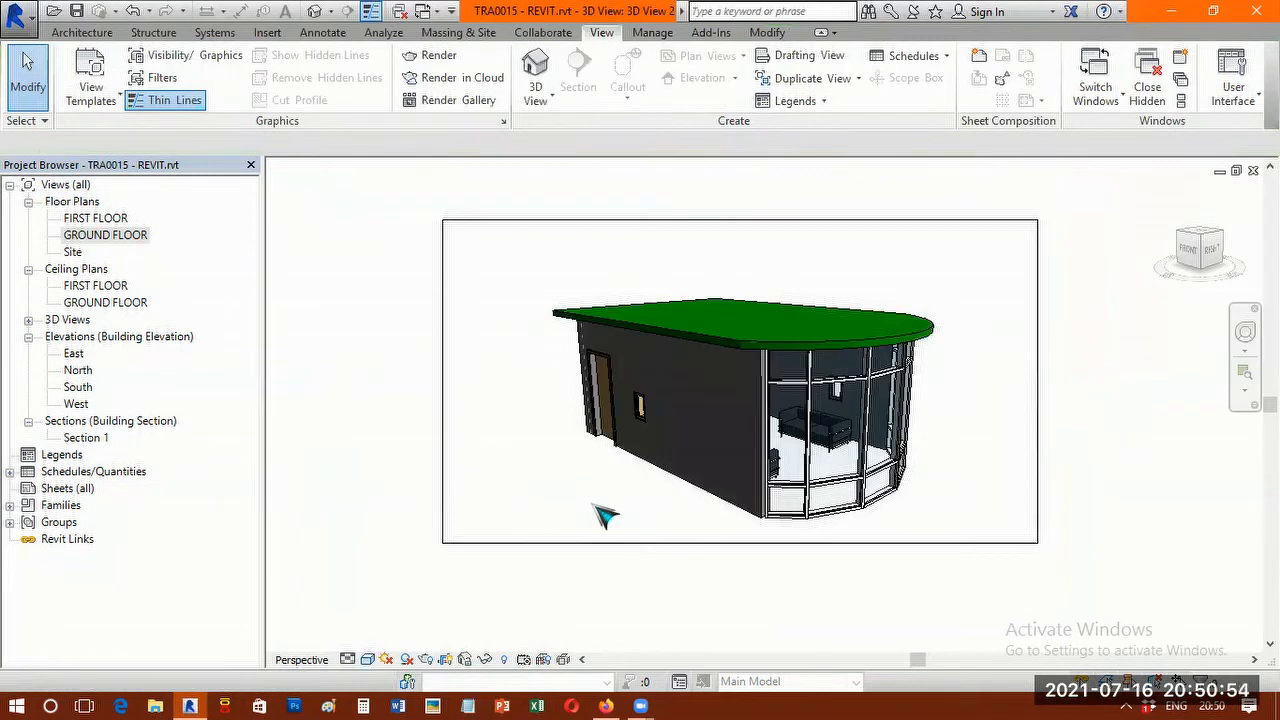
key(w)
key(f)
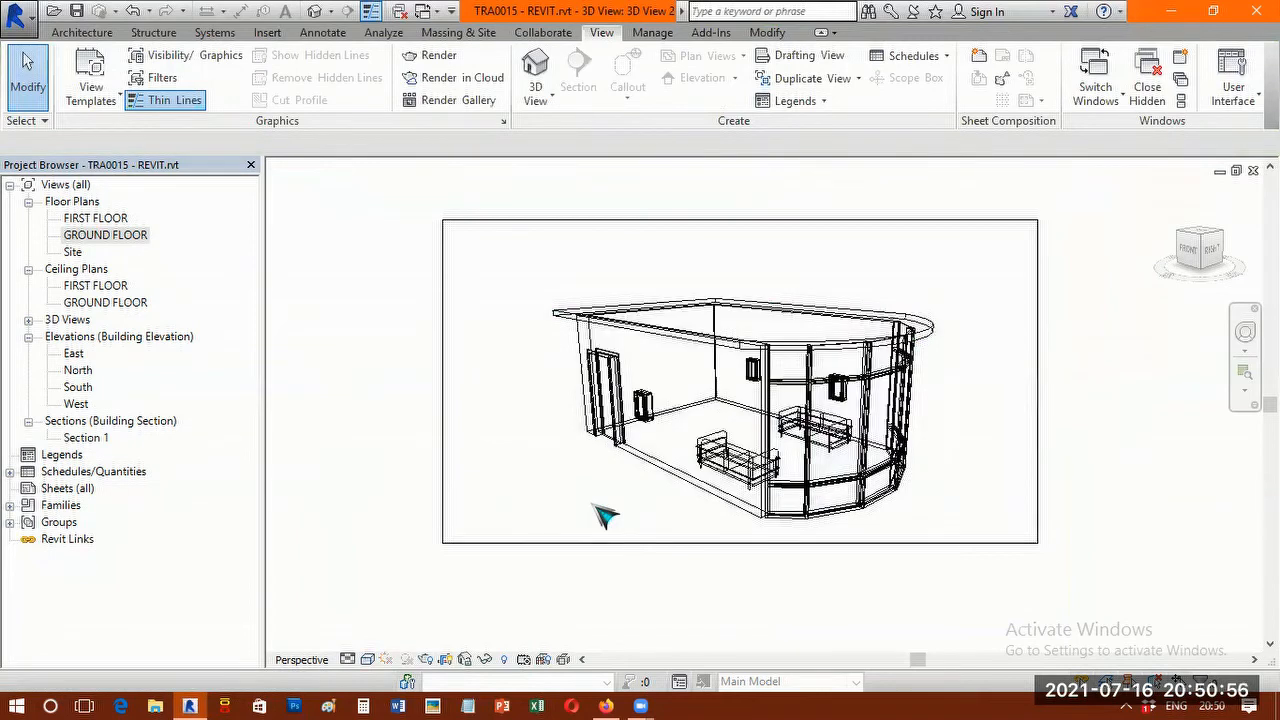
key(h)
key(l)
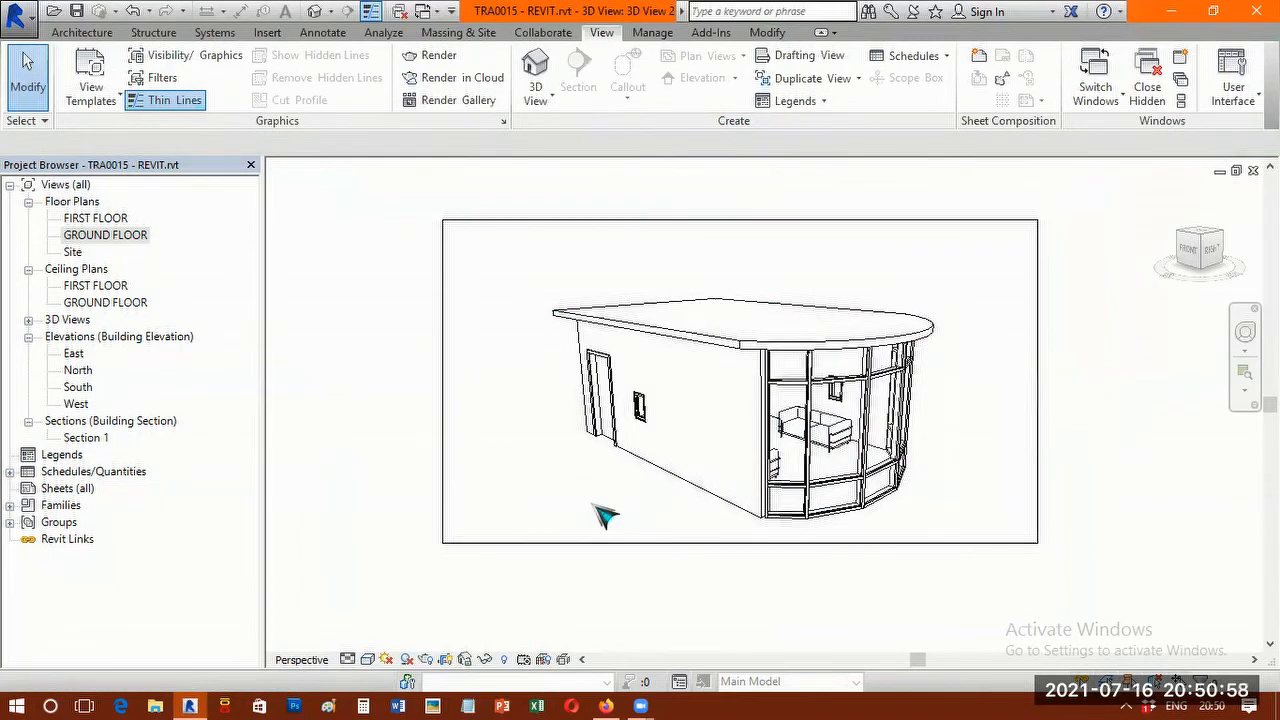
Set the exterior camera view to the Shaded style and turn its shadows on.
key(s)
key(d)
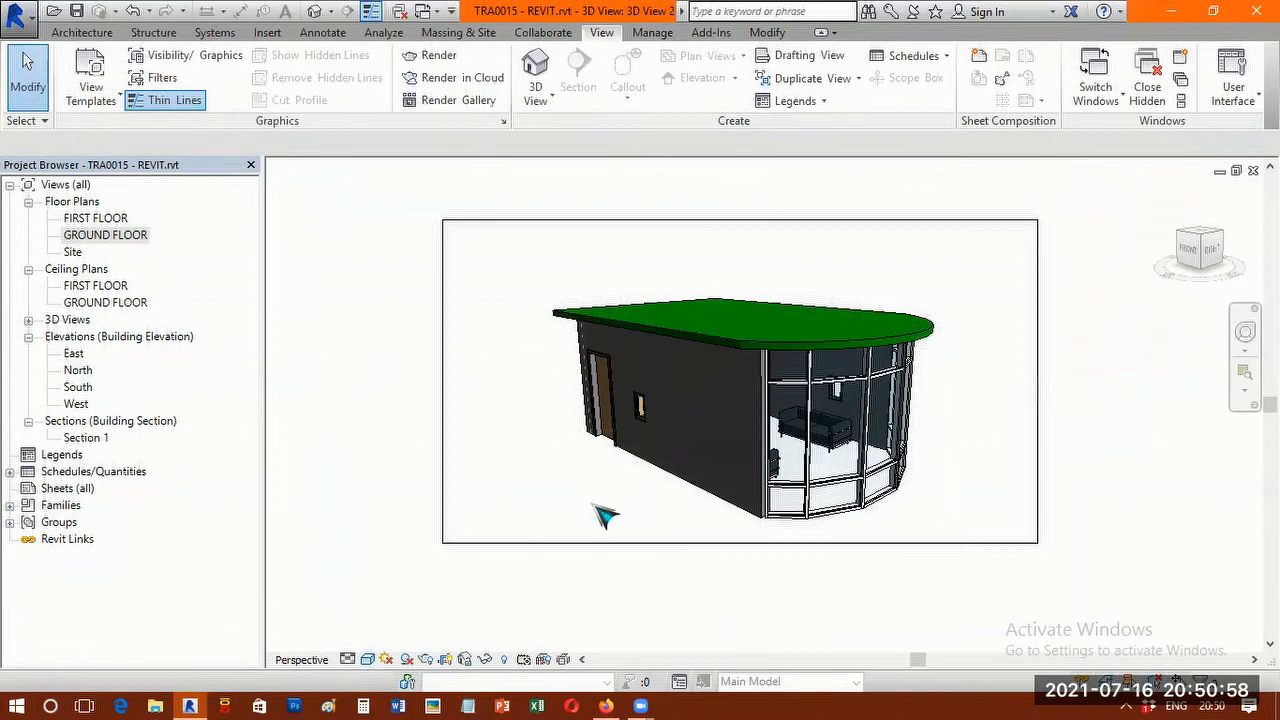
click(408, 658)
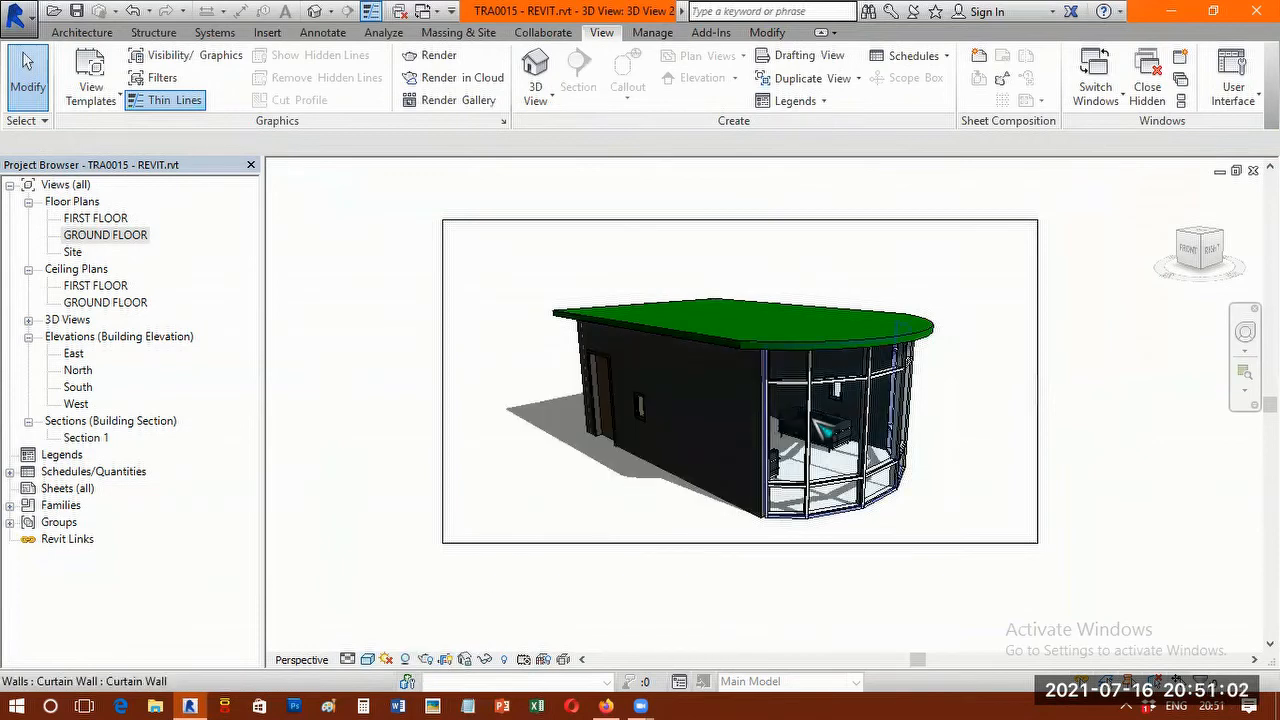
scroll(822, 430, up, 1)
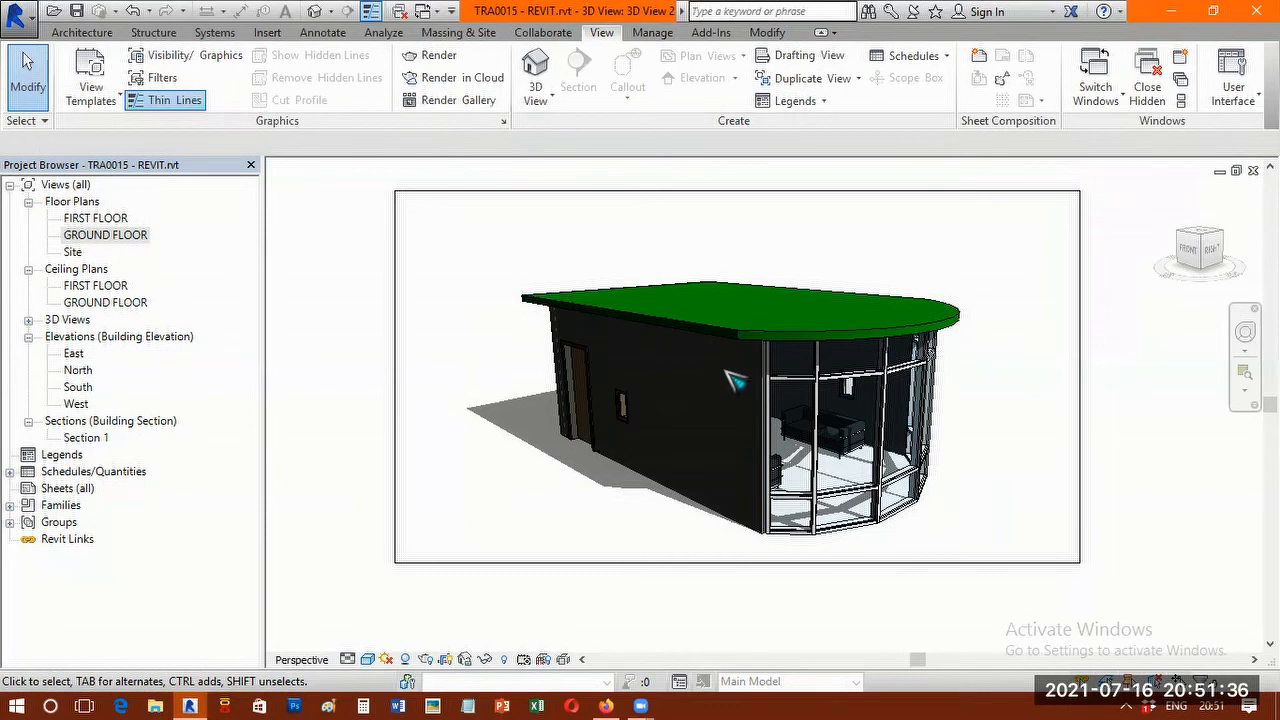
Switch to the default 3D view and bring the two windows in the back wall into close view.
click(316, 11)
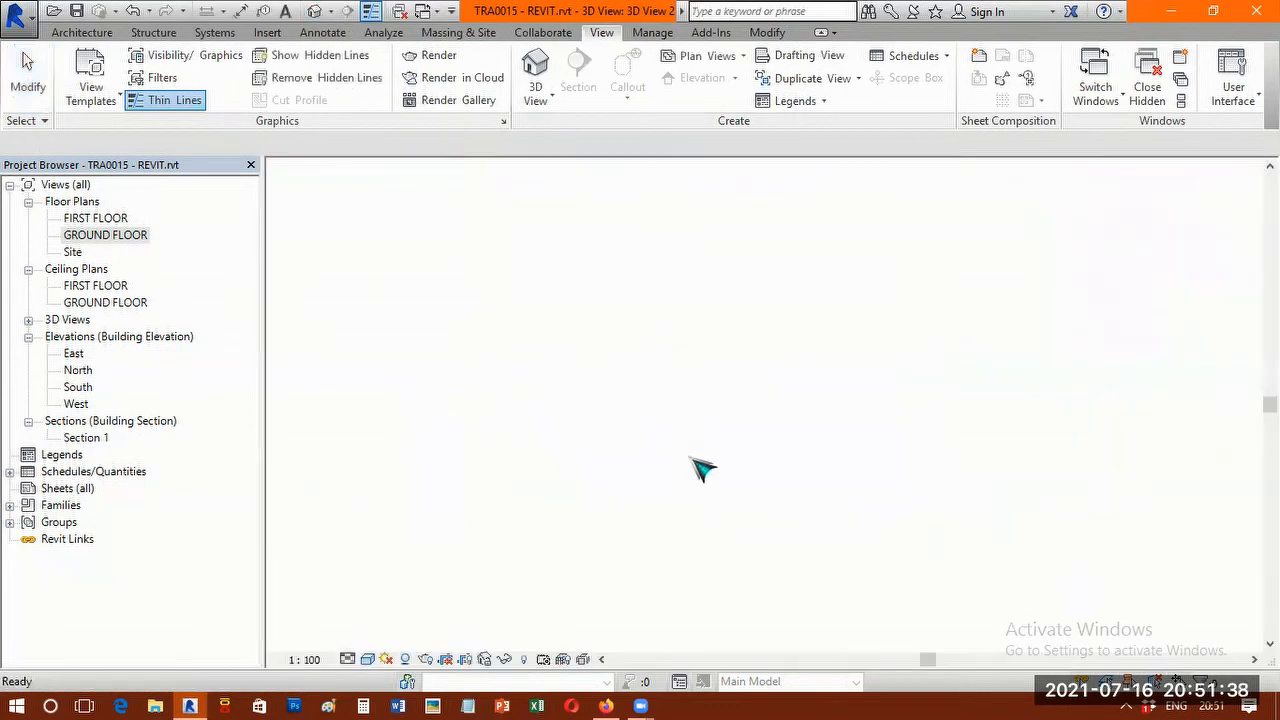
shift+middle_drag(700, 458, 691, 528)
scroll(691, 523, up, 5)
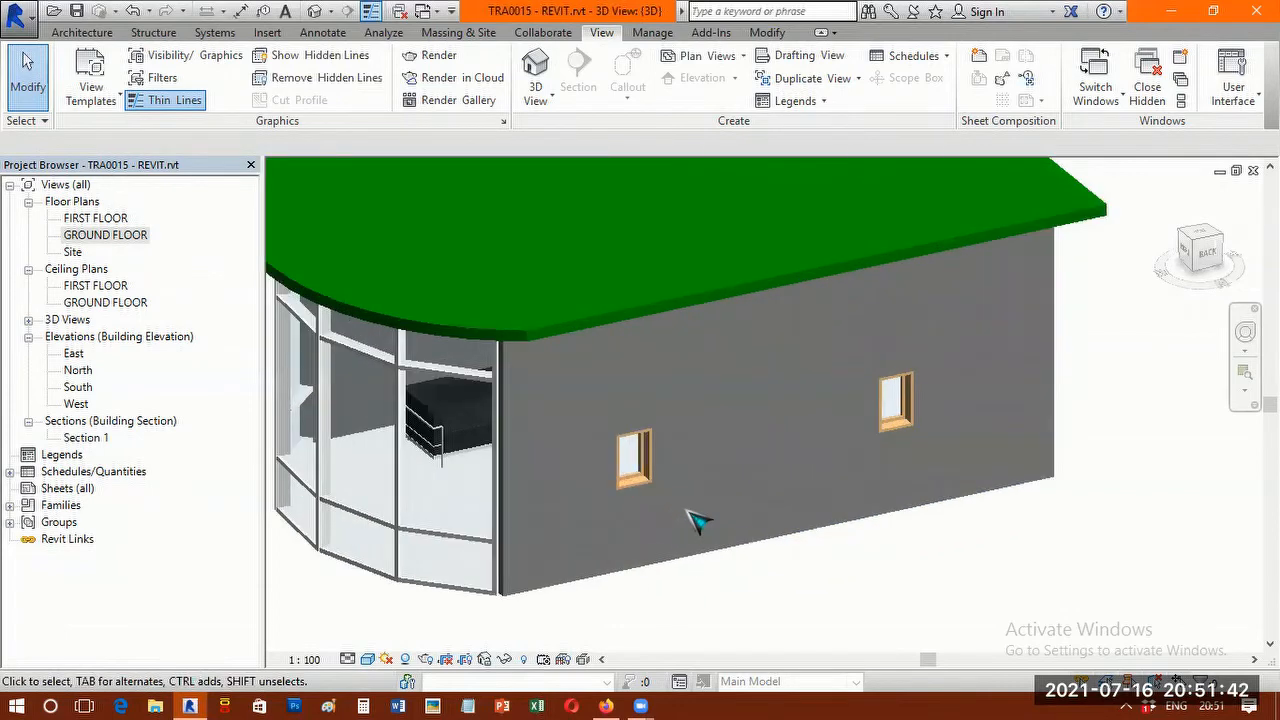
middle_drag(756, 437, 537, 428)
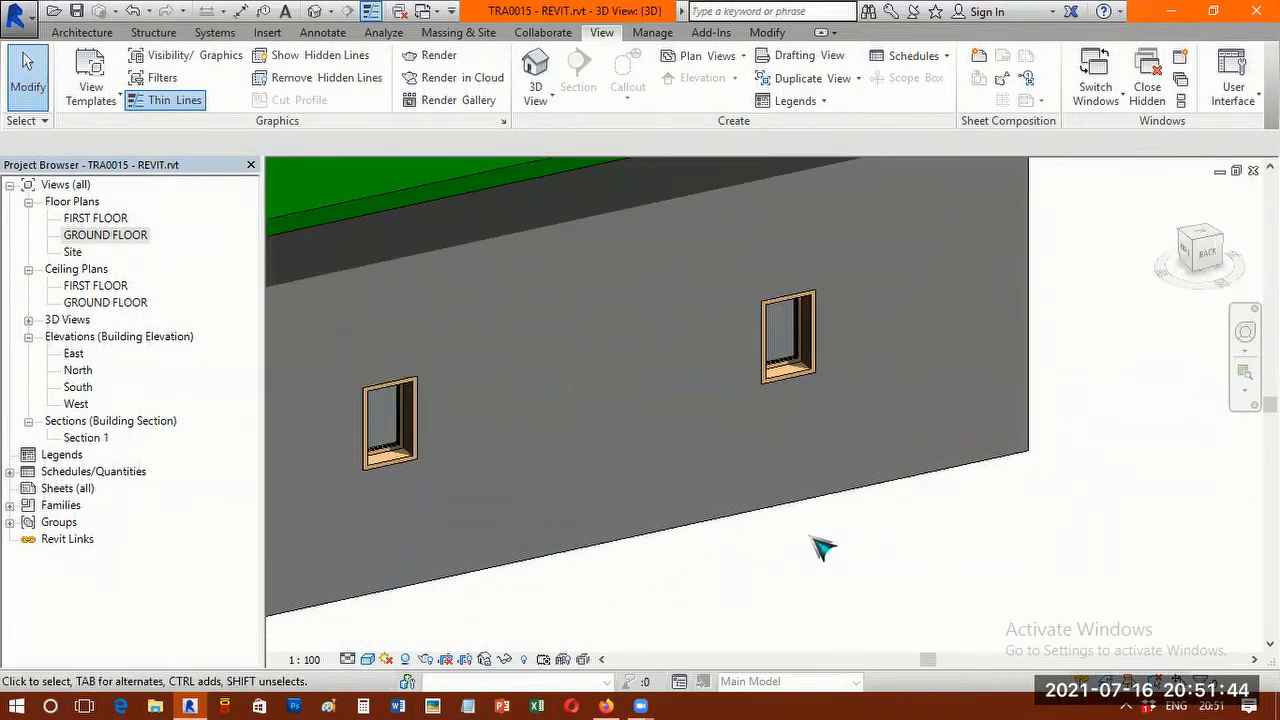
scroll(884, 549, down, 2)
scroll(900, 562, up, 2)
middle_drag(880, 563, 895, 500)
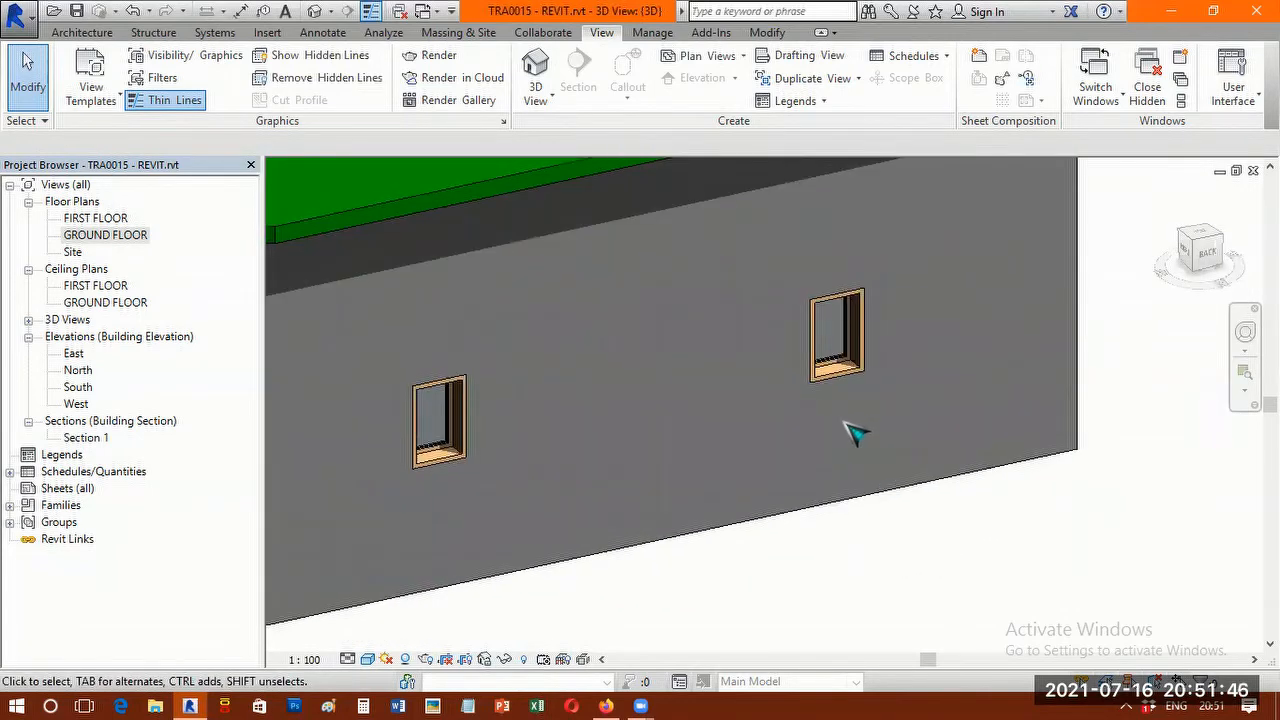
middle_drag(812, 453, 937, 531)
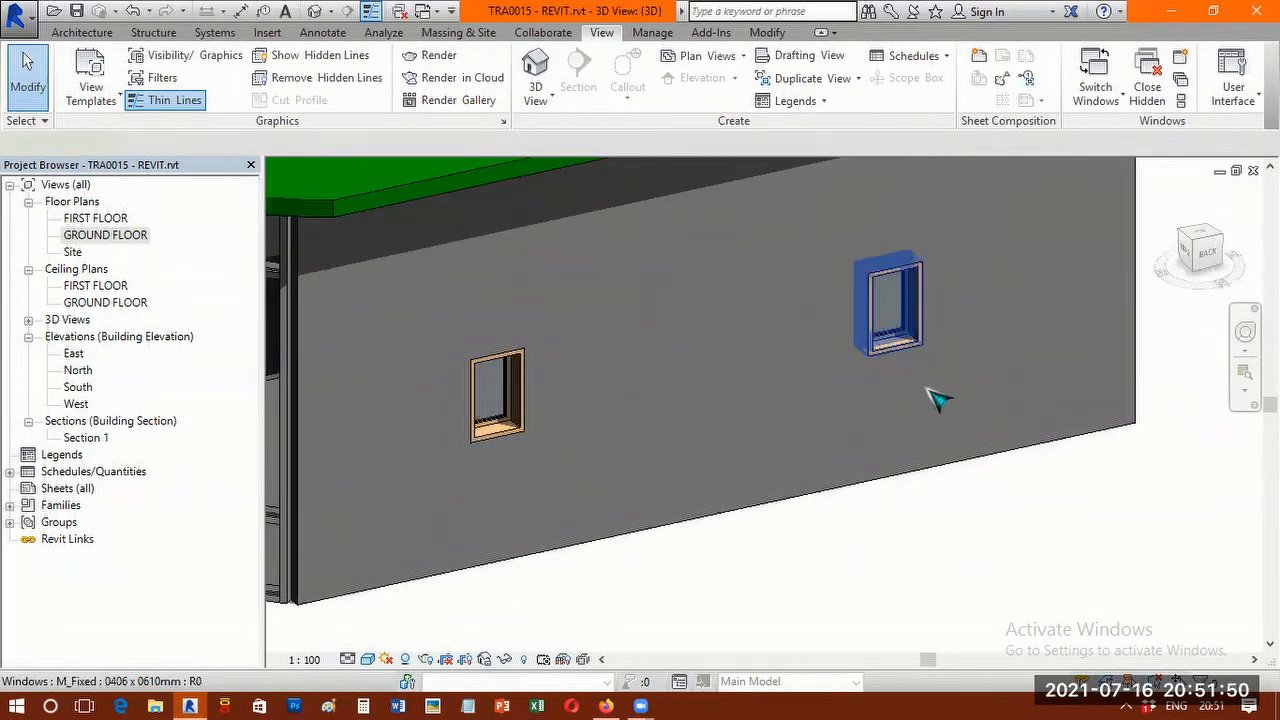
Edit the M_Fixed 0406 x 0610mm type of the window farther from the curtain wall, setting its Width to 800.
click(918, 345)
right_click(918, 345)
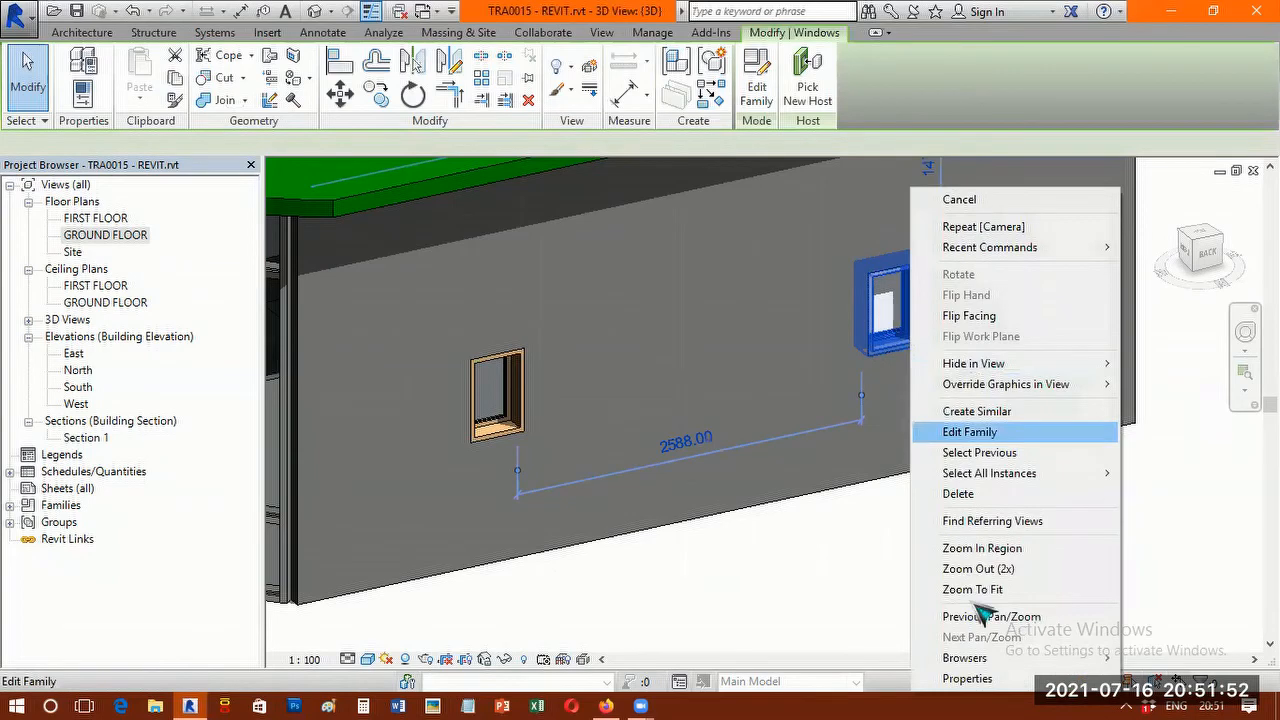
click(966, 679)
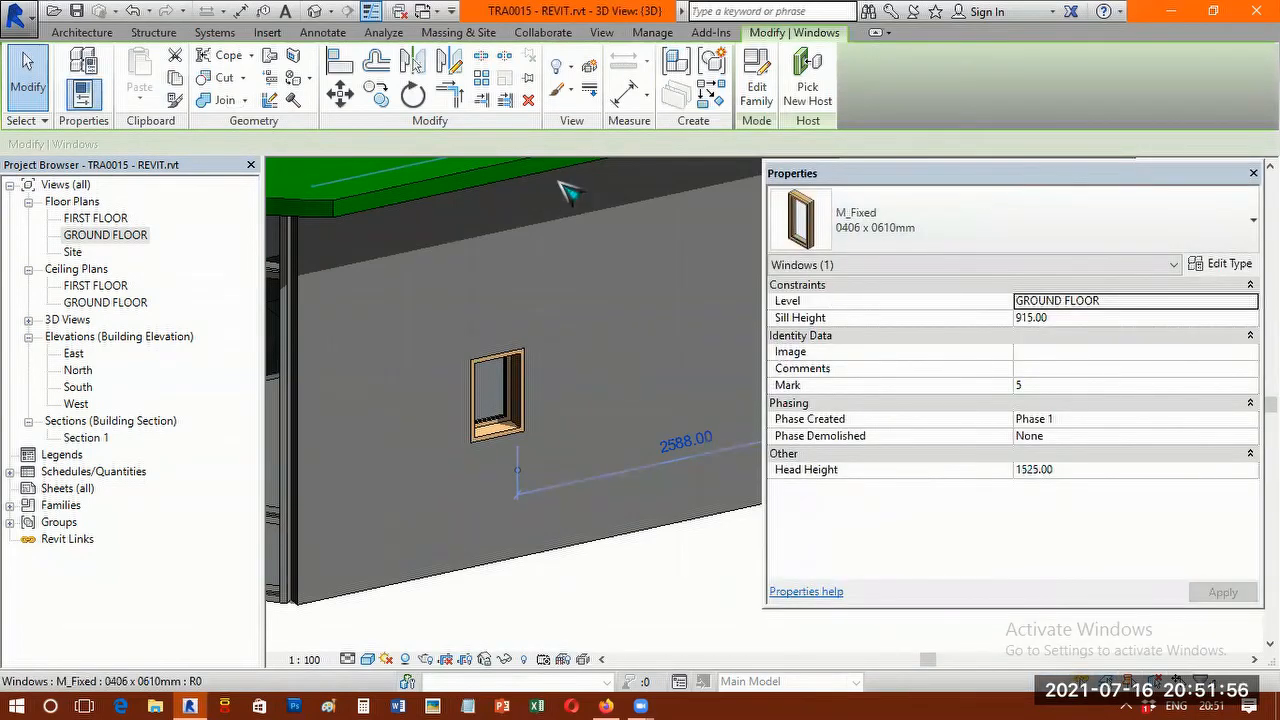
drag(974, 173, 549, 156)
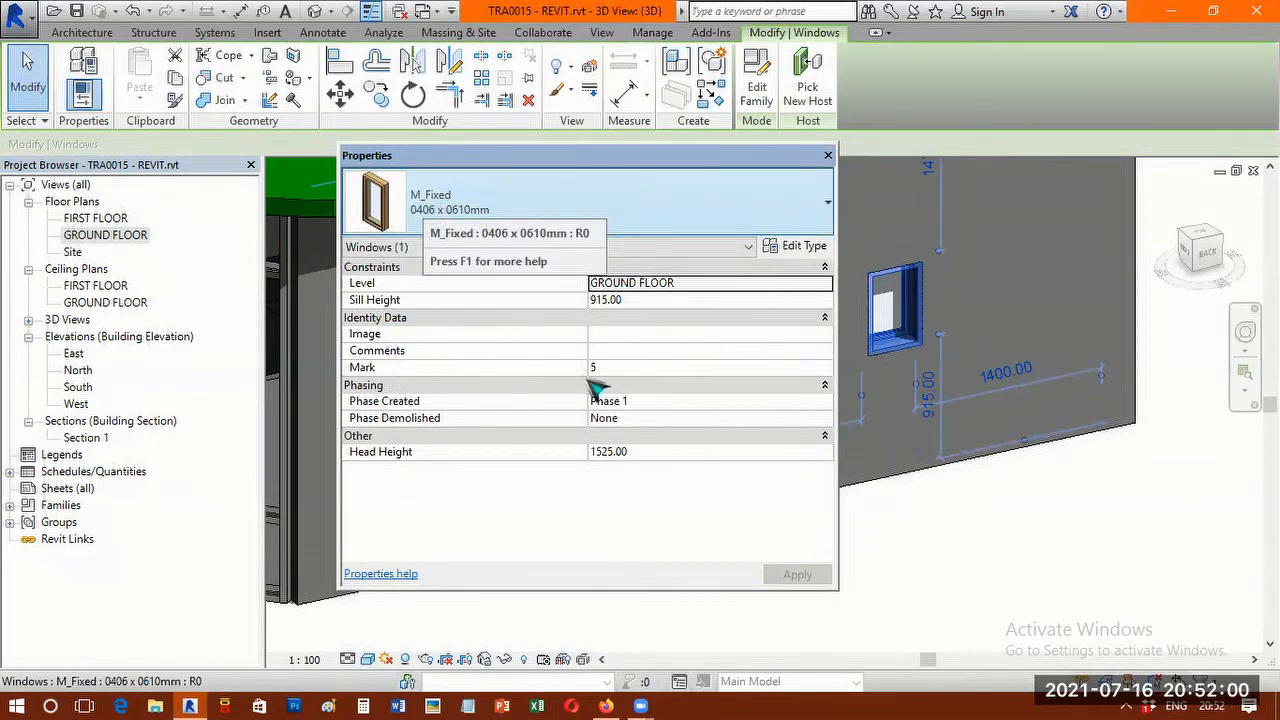
click(805, 247)
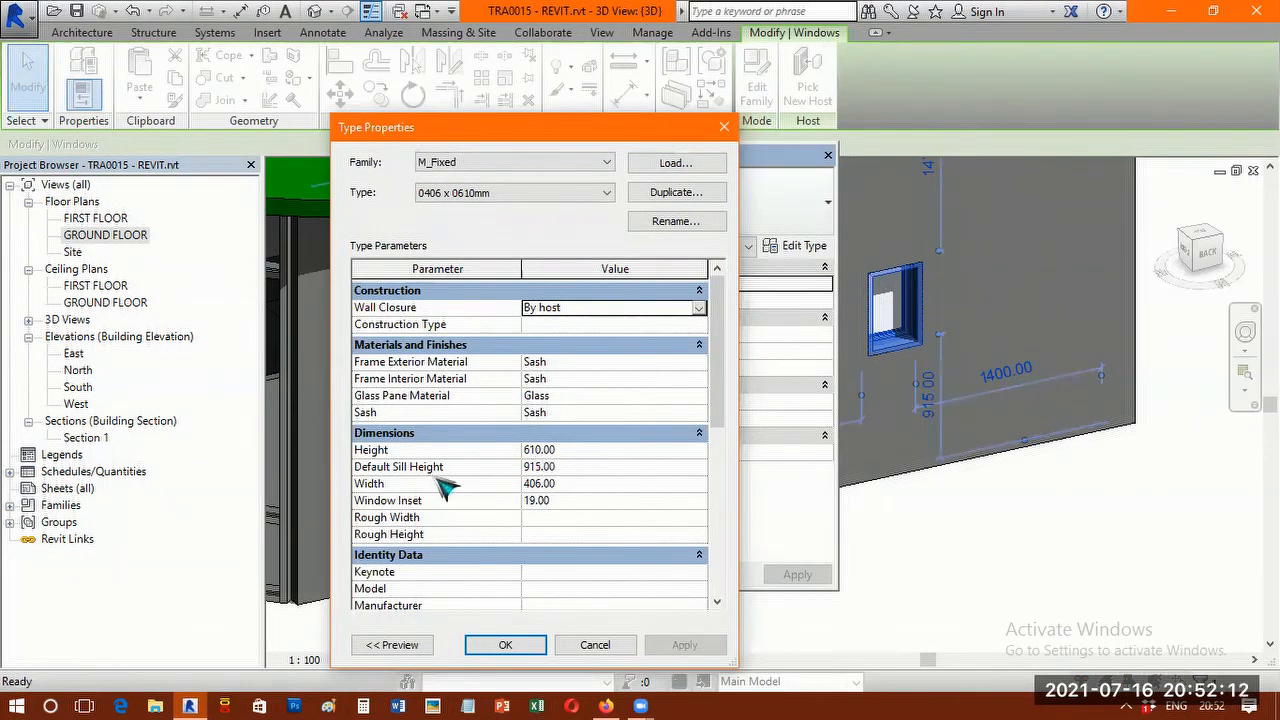
click(574, 483)
text(100)
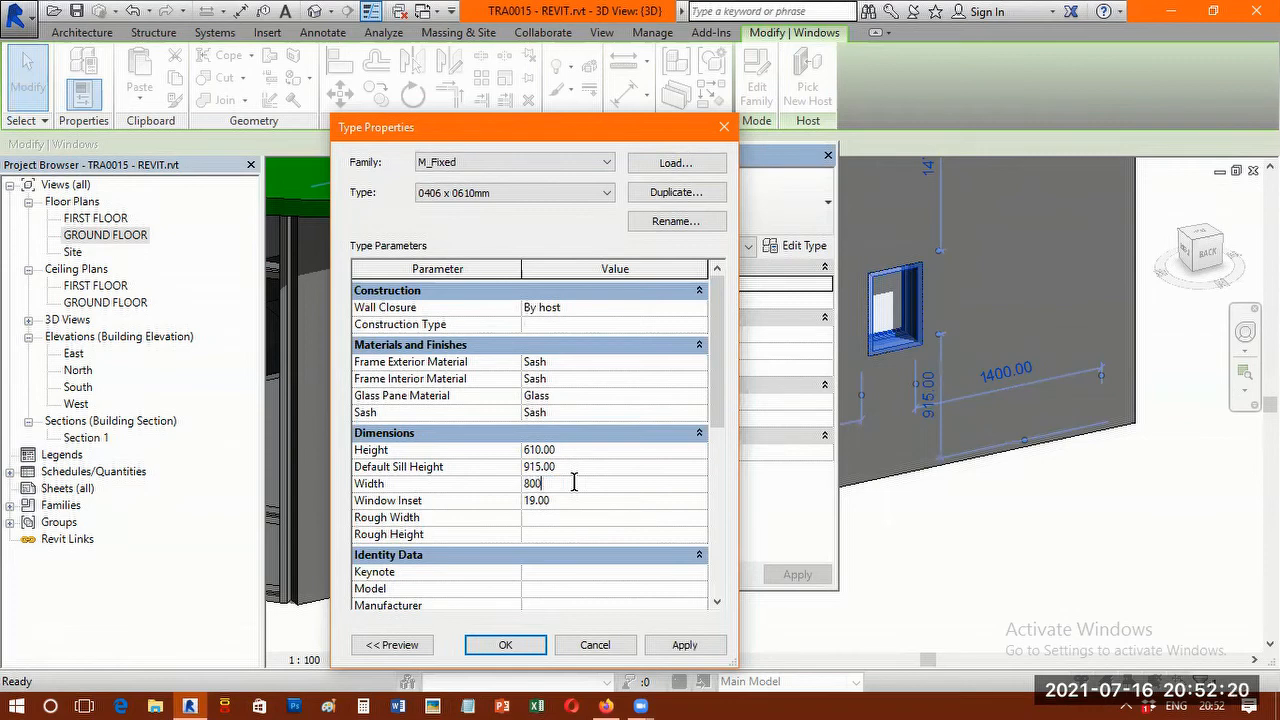
key(Return)
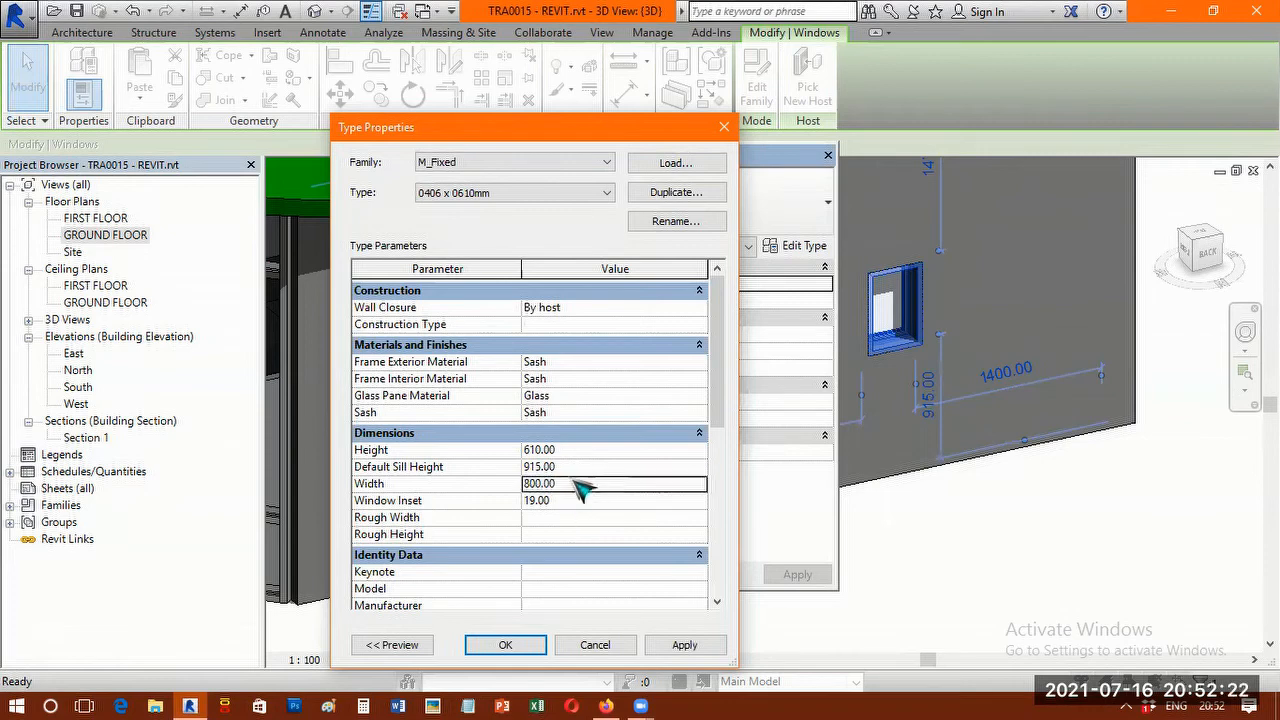
Set the M_Fixed window type's Height to 1000 and apply the change to the model.
click(570, 450)
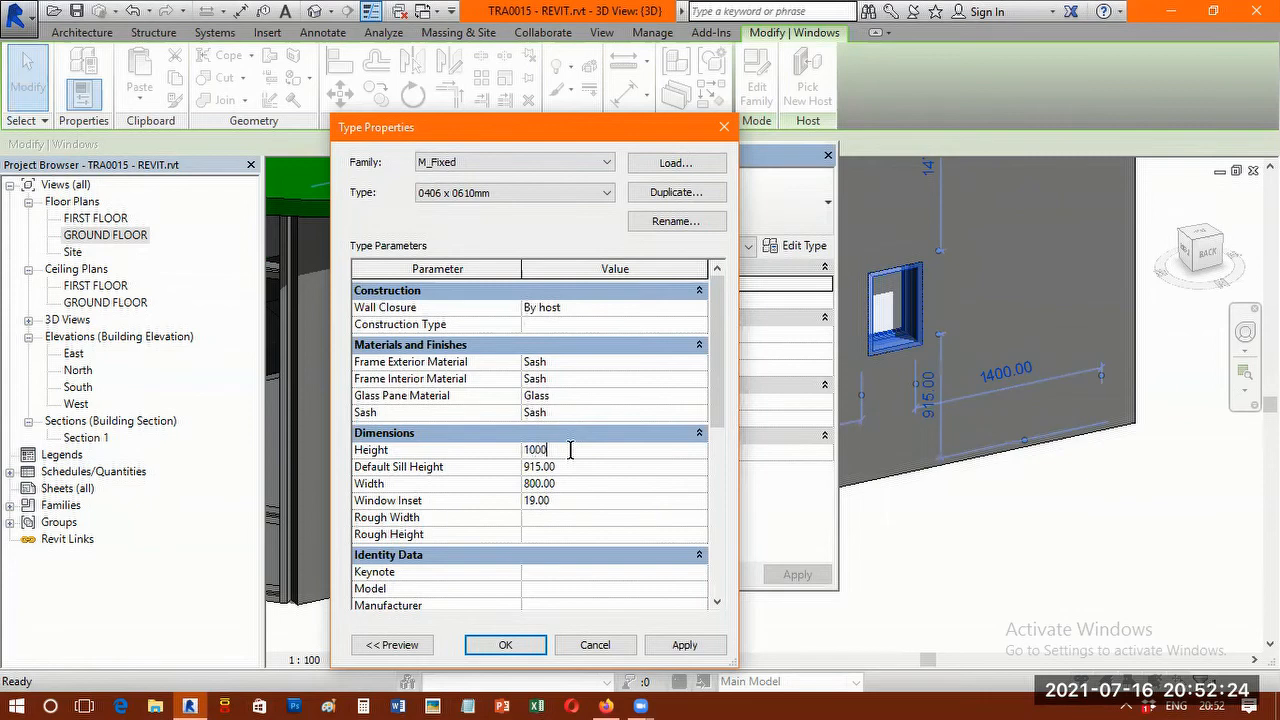
text(1000)
key(Return)
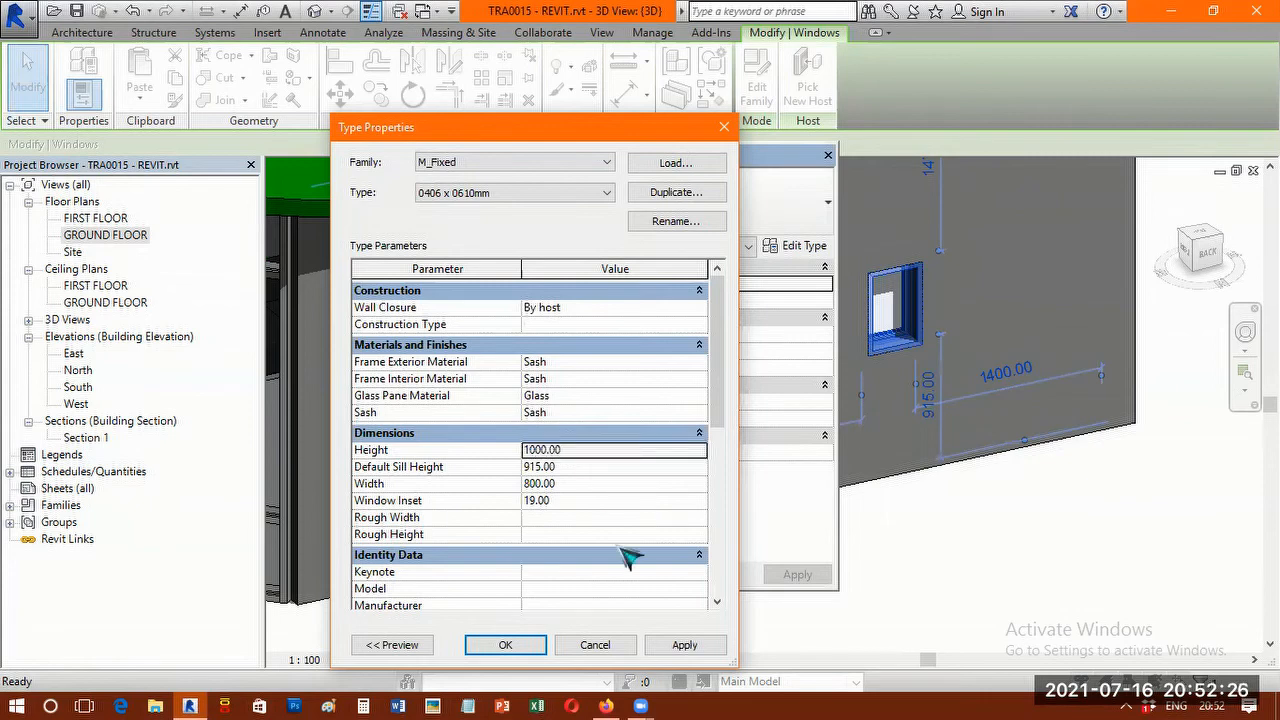
key(Return)
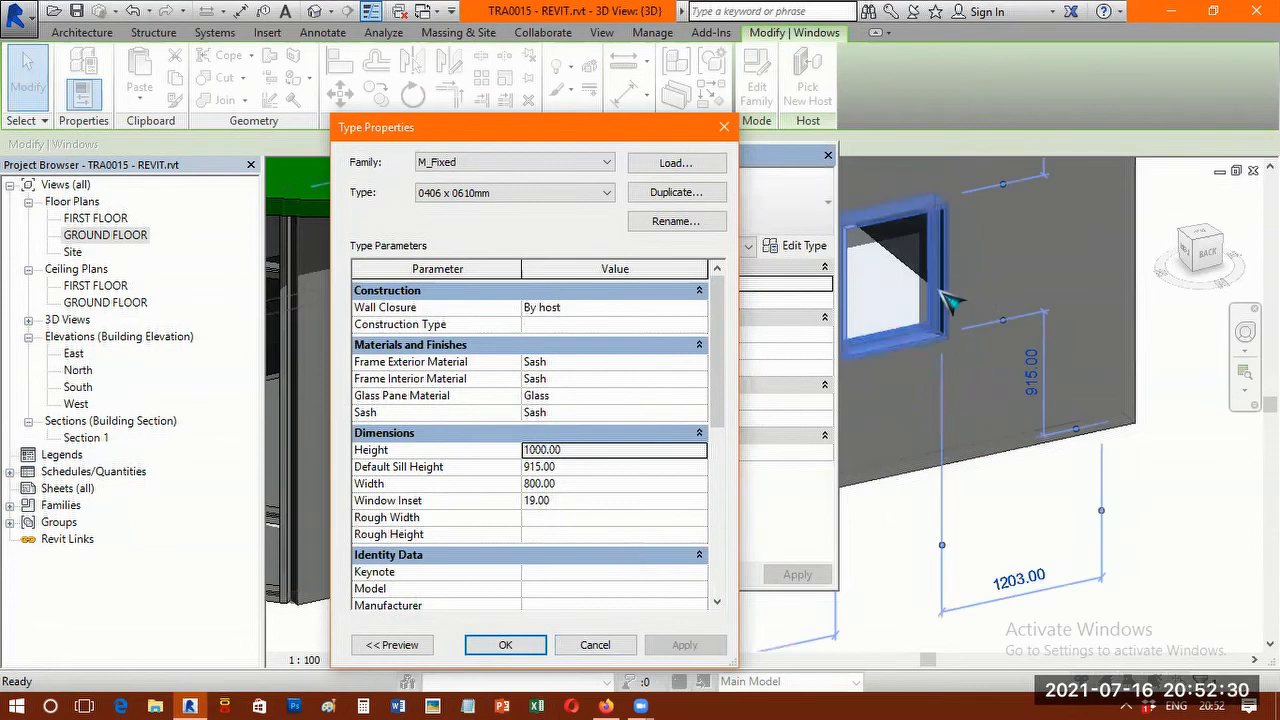
click(505, 645)
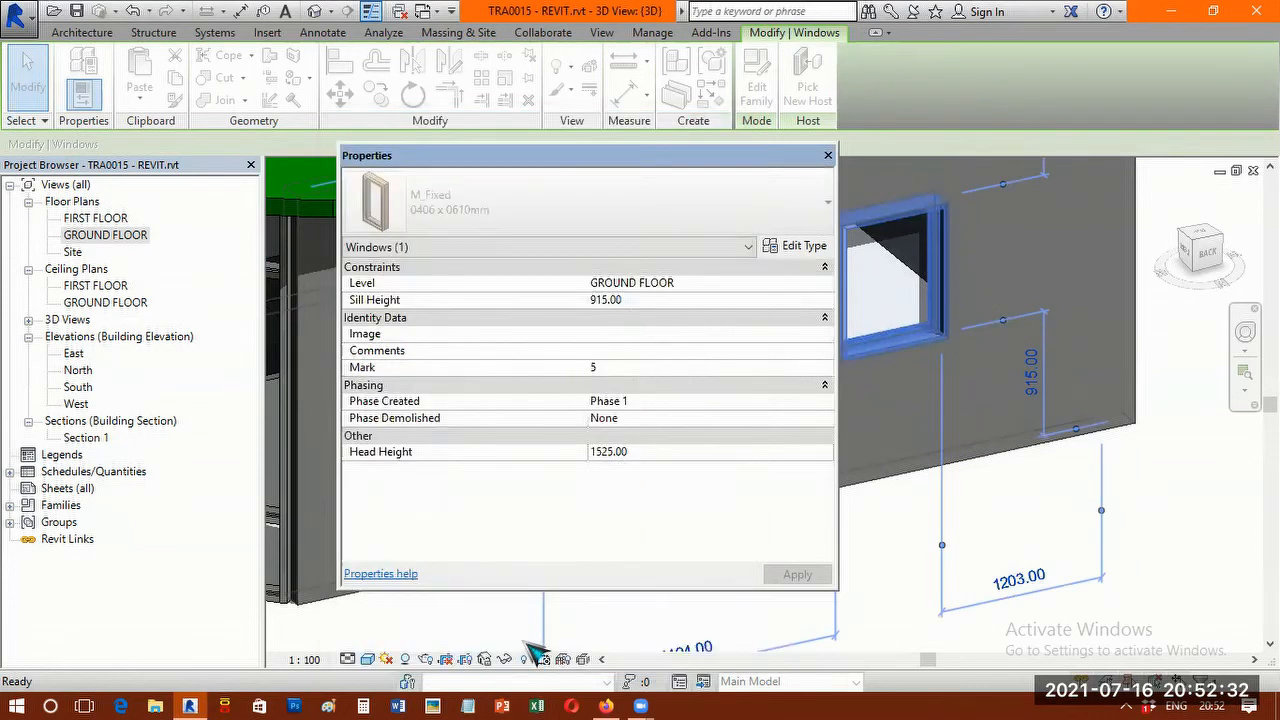
click(828, 156)
click(956, 539)
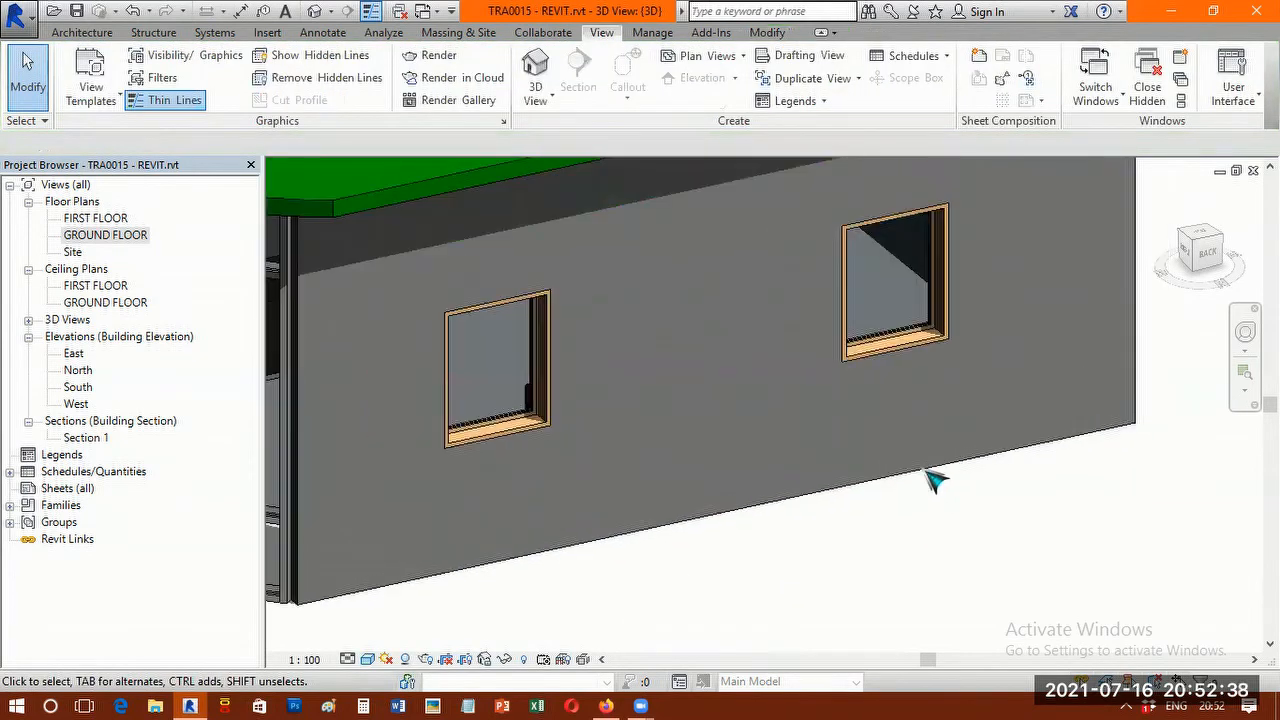
Examine the two resized windows in the back wall and how they sit relative to the curtain wall.
click(891, 417)
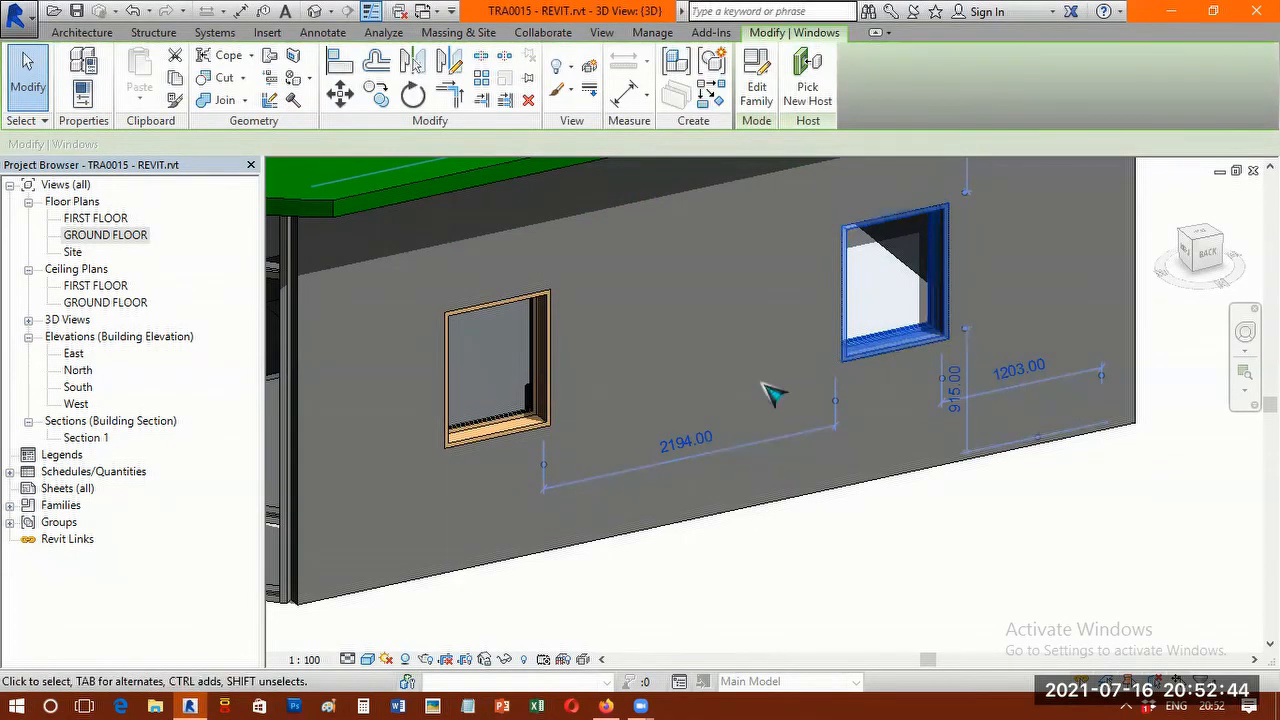
scroll(775, 394, down, 3)
scroll(785, 394, down, 2)
shift+middle_drag(785, 394, 812, 462)
scroll(890, 395, up, 3)
click(812, 462)
scroll(700, 491, up, 5)
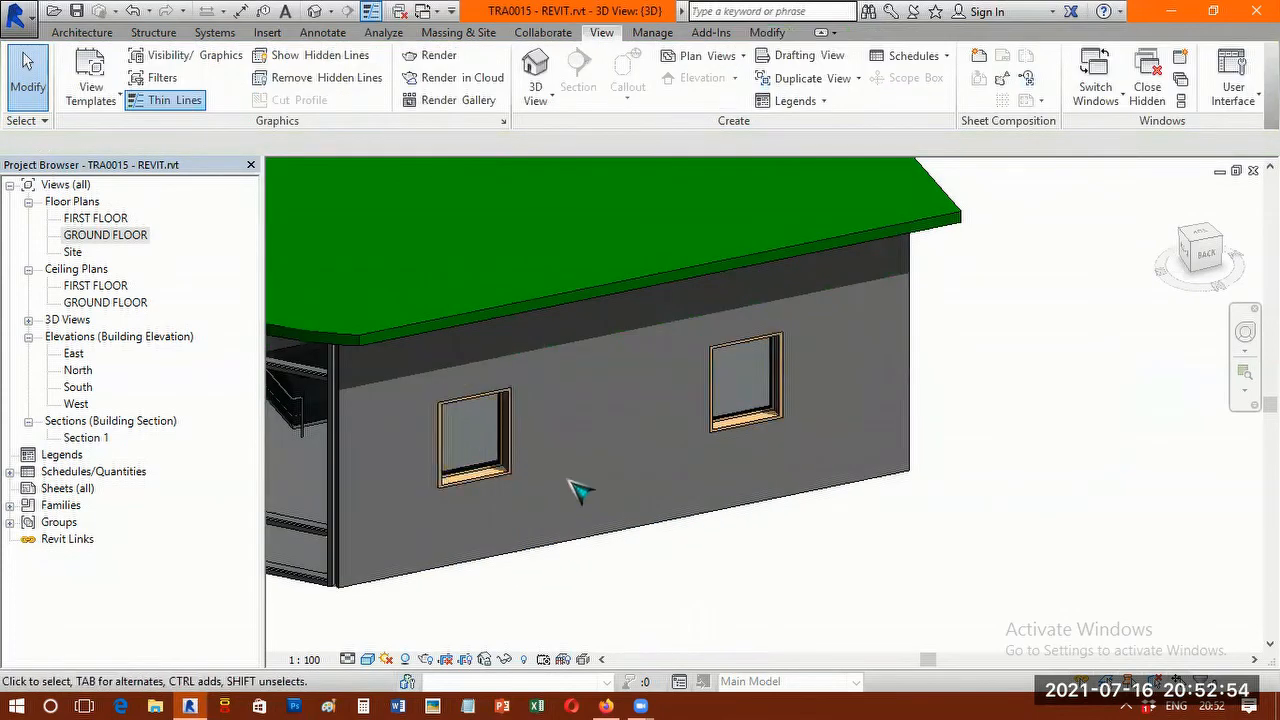
middle_drag(722, 538, 931, 460)
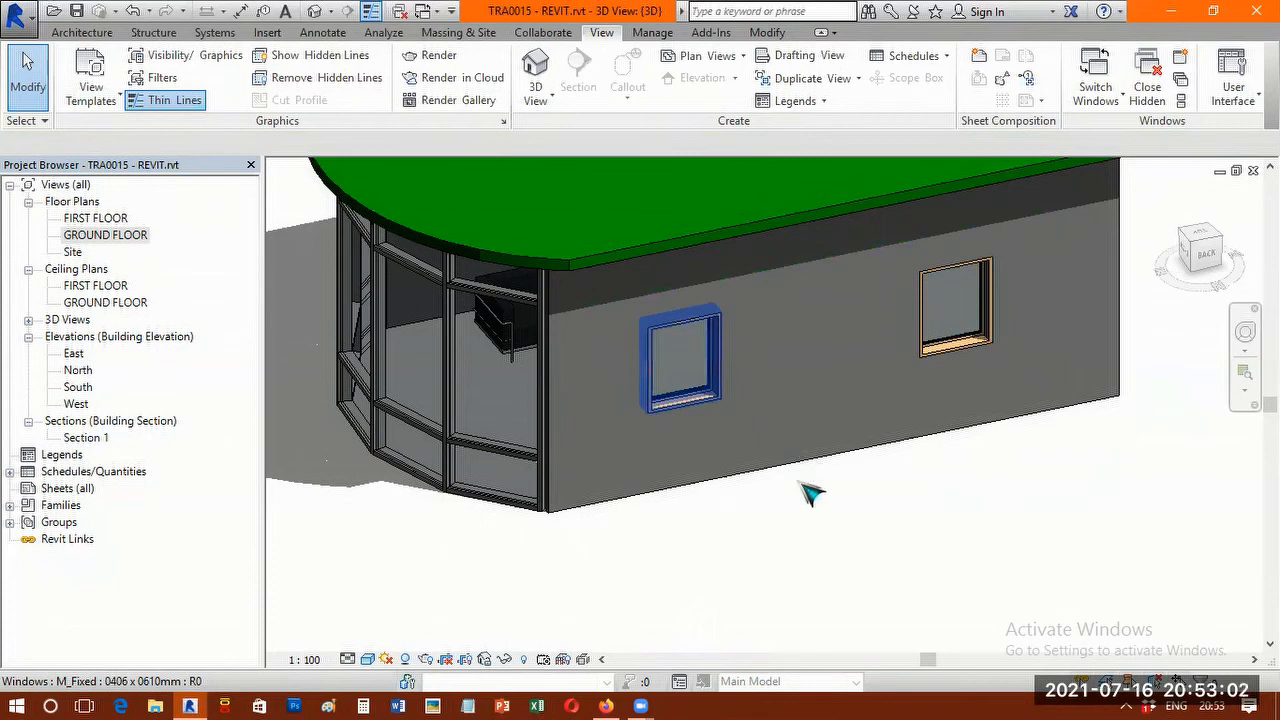
scroll(811, 491, down, 2)
middle_drag(763, 329, 762, 326)
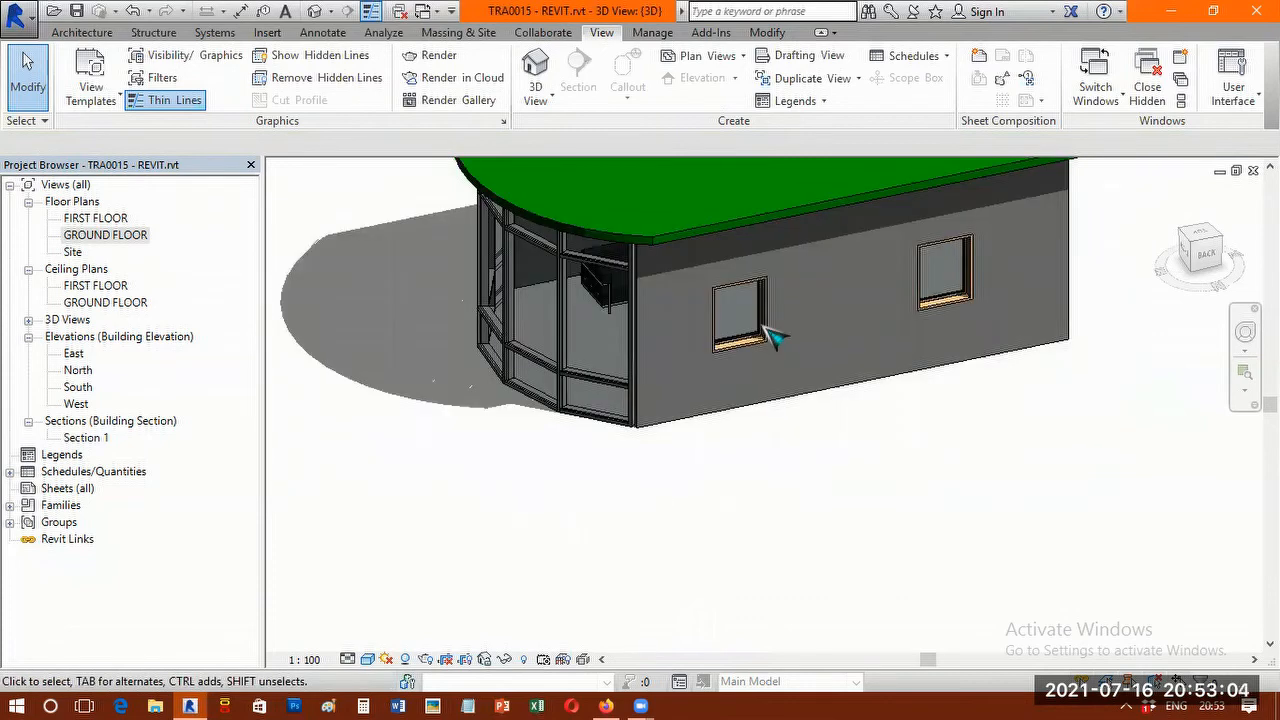
Duplicate the M_Fixed 0406 x 0610mm type of the back-wall window nearest the curtain wall, naming the copy "new window".
click(762, 332)
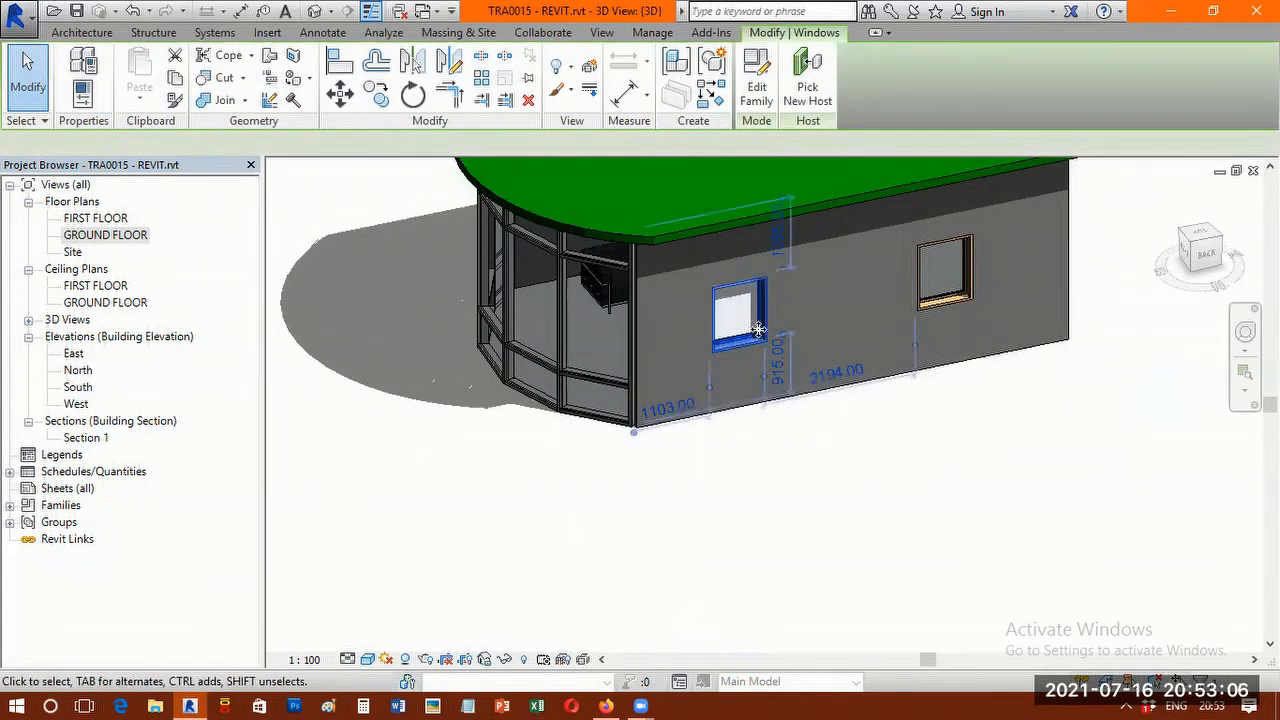
right_click(810, 664)
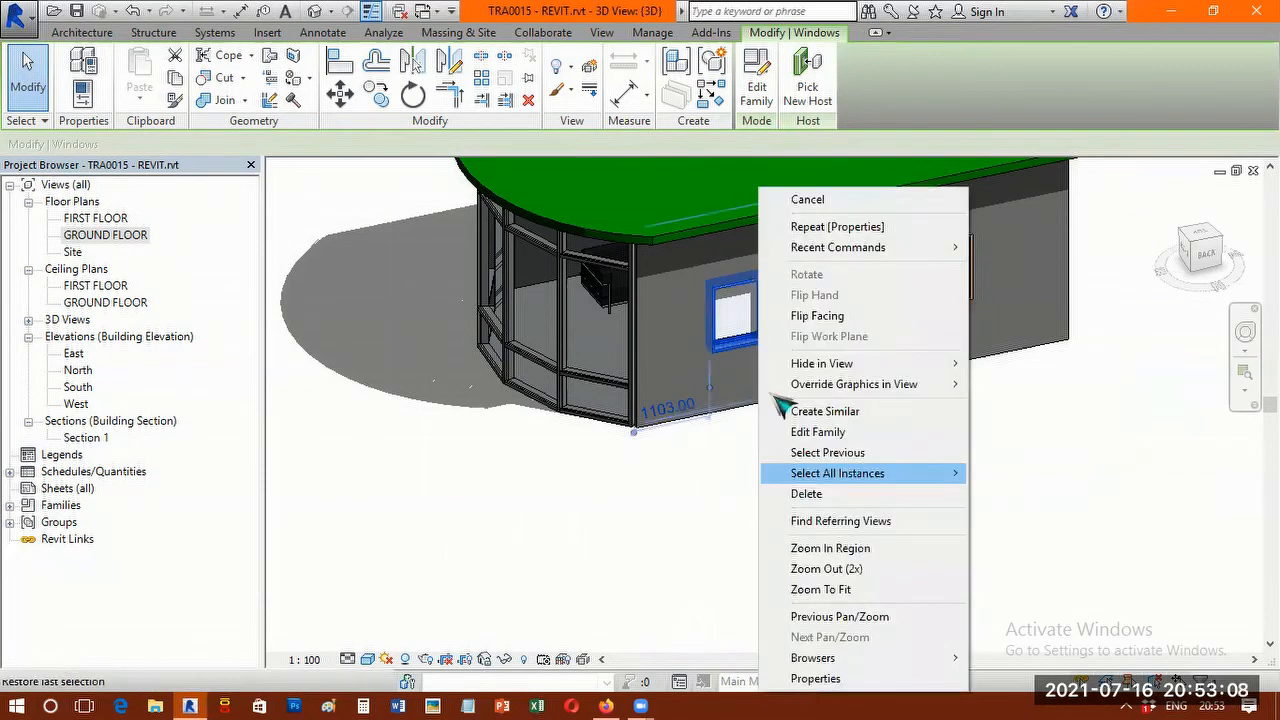
click(837, 226)
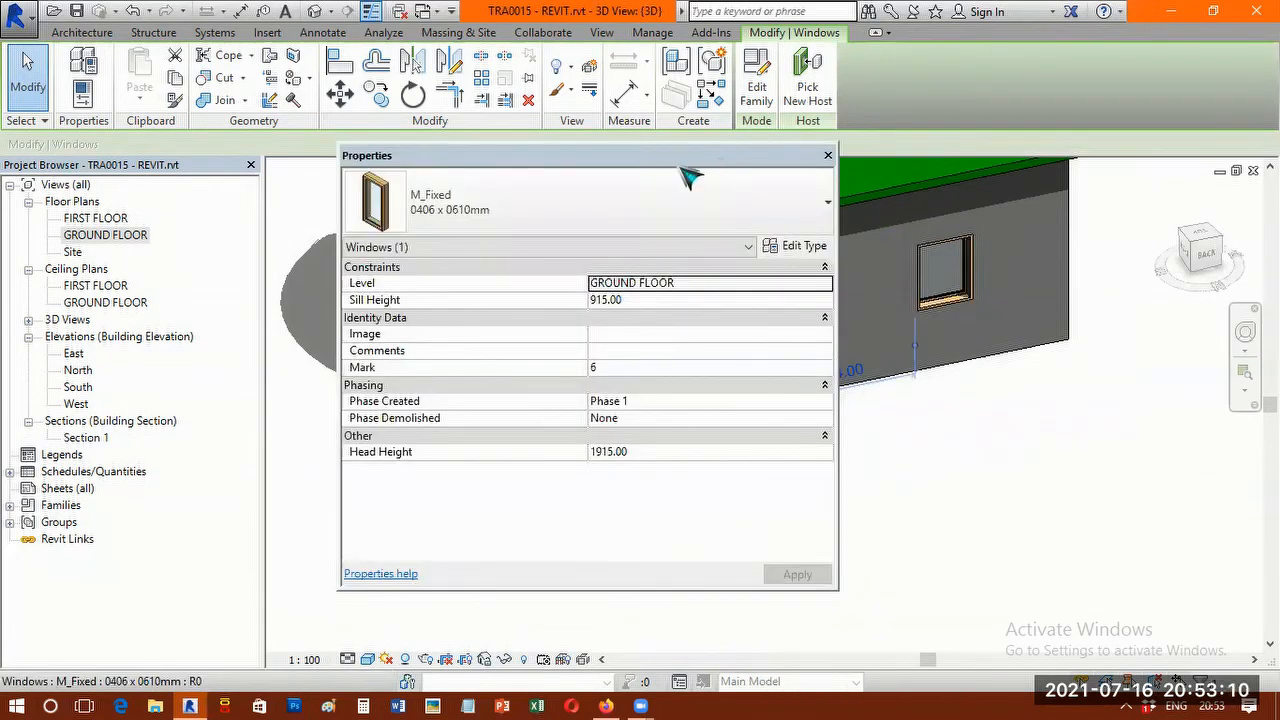
drag(722, 161, 681, 167)
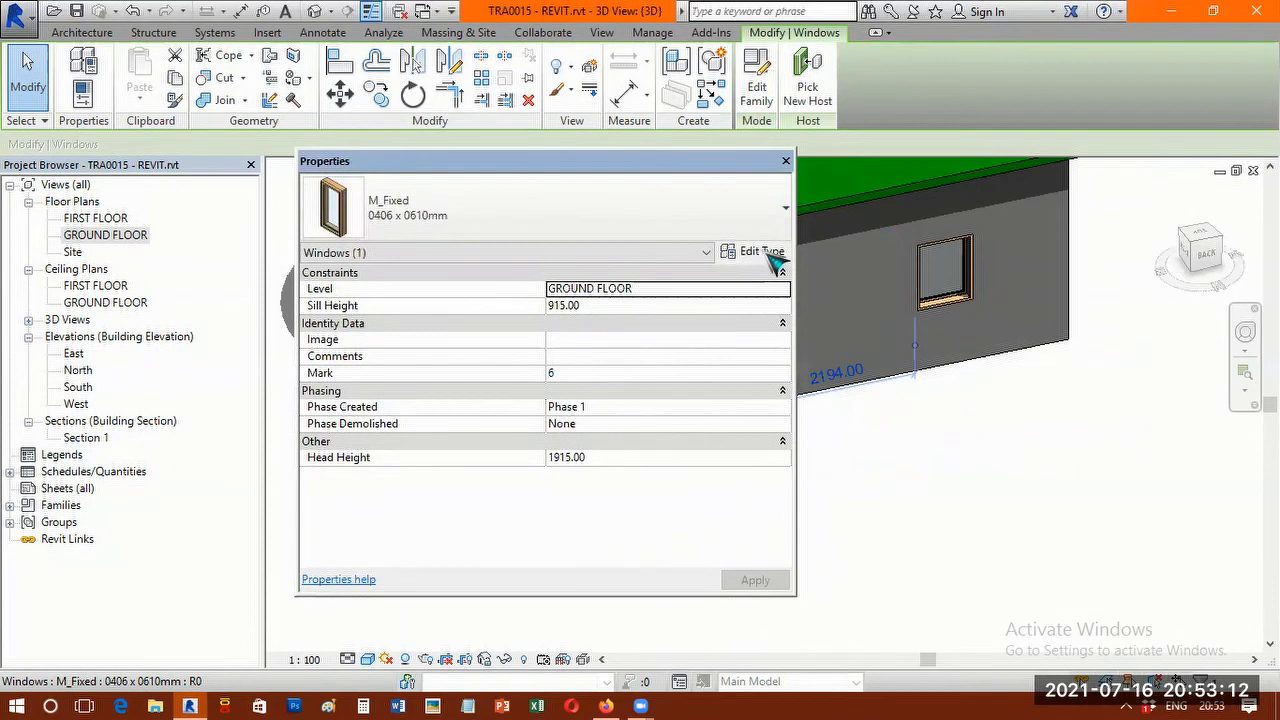
click(762, 252)
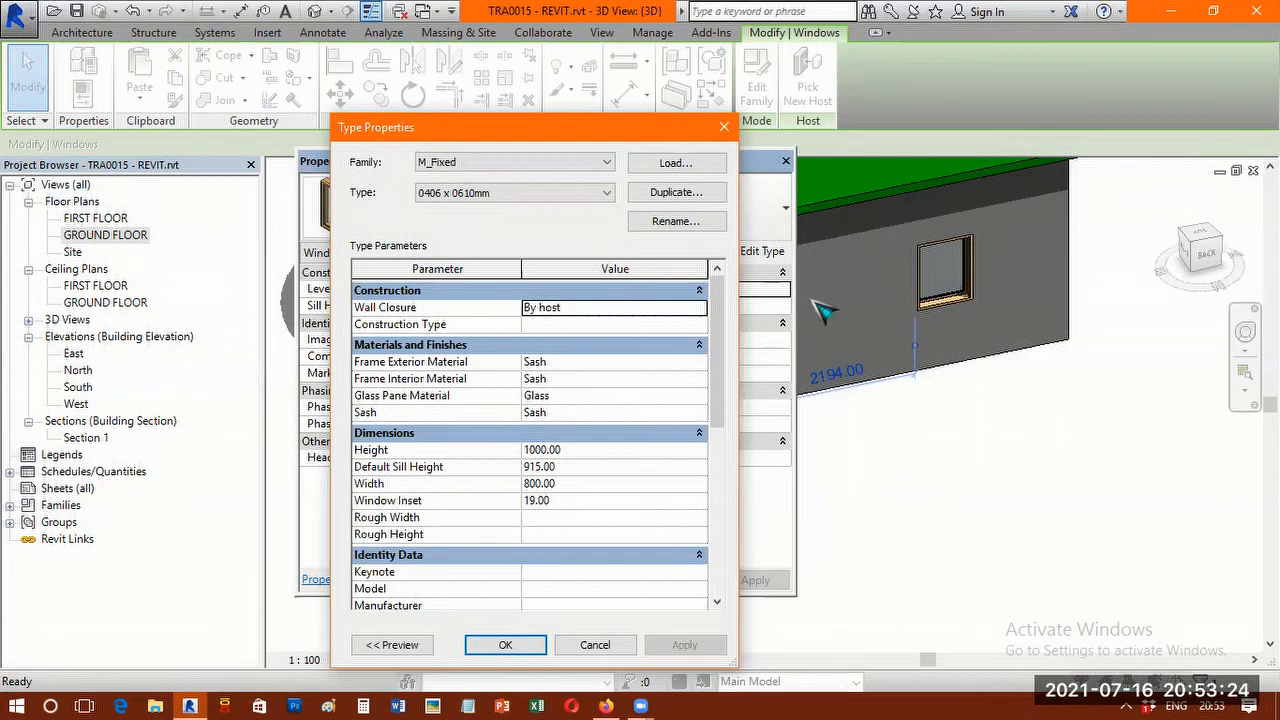
click(700, 194)
text(new window)
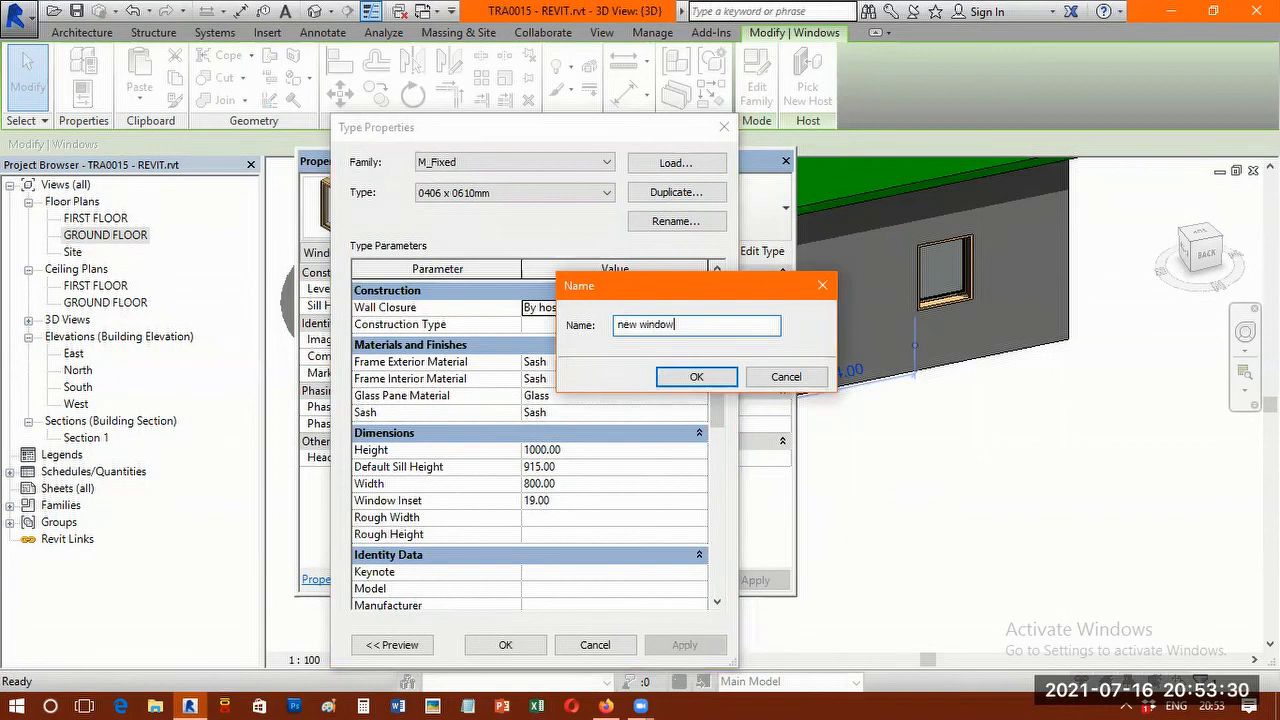
click(712, 378)
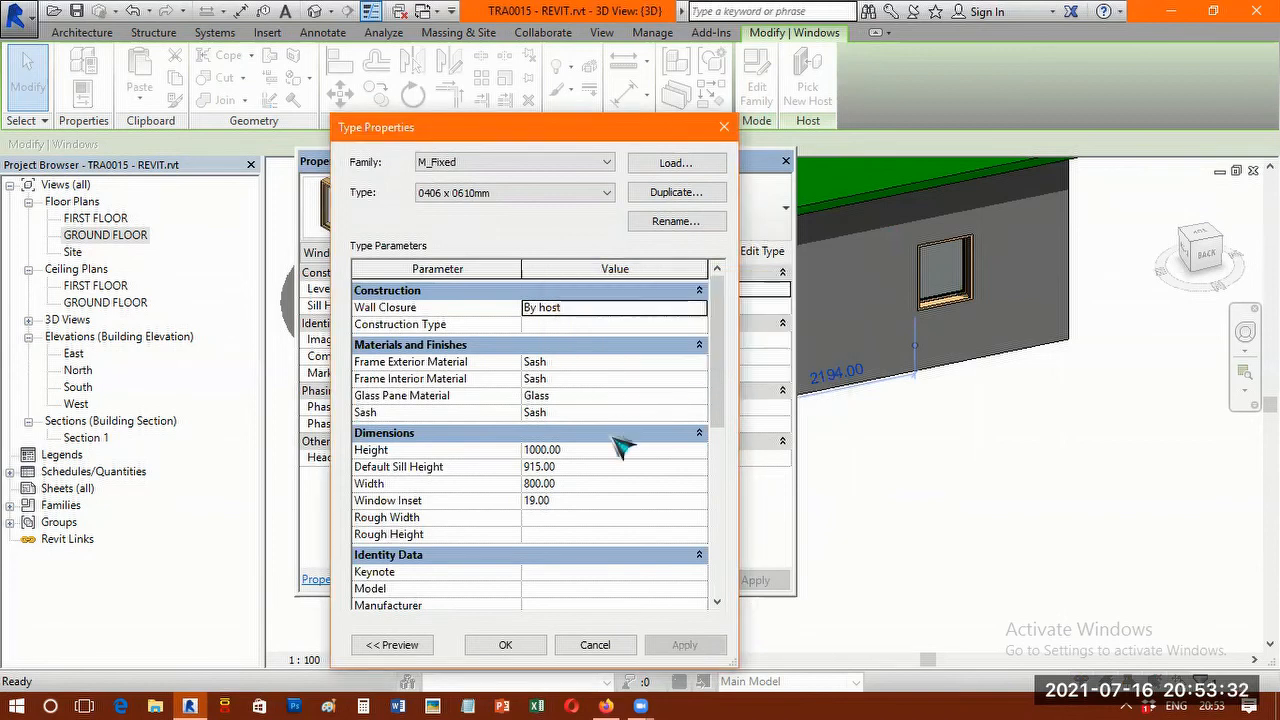
Set the Width of the new window type to 400 and apply the change to the model.
click(588, 484)
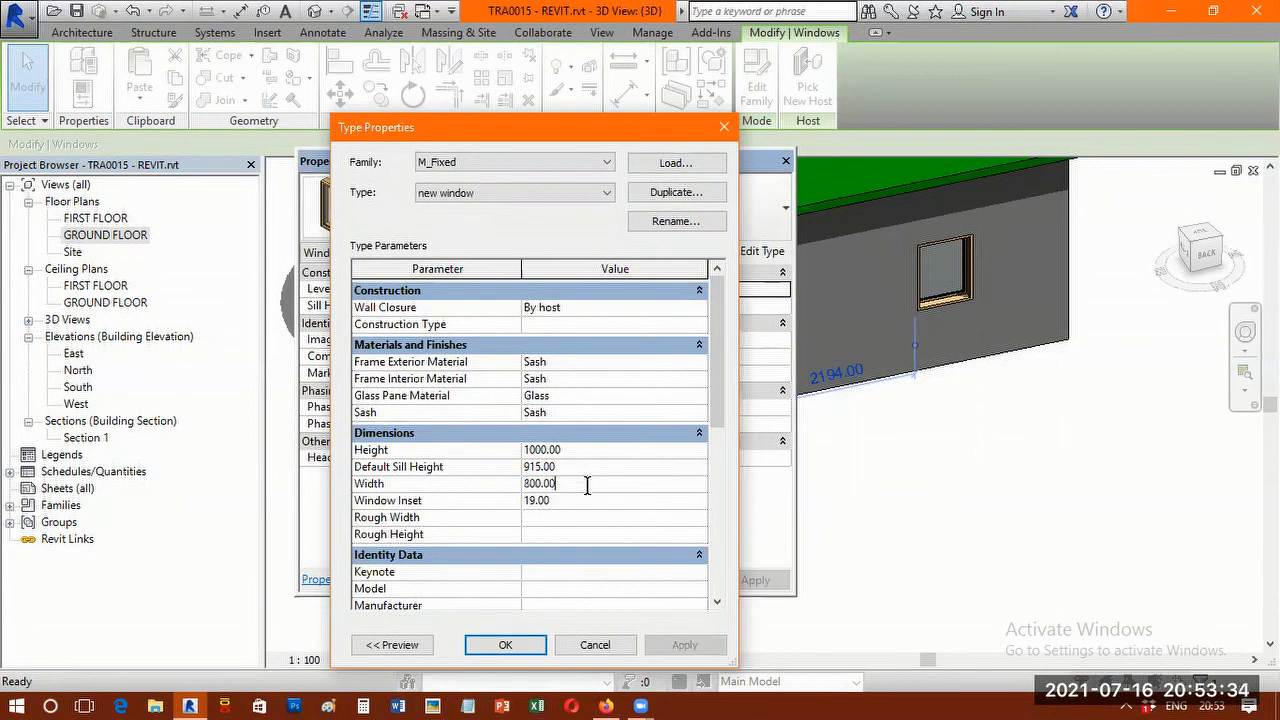
double_click(587, 485)
text(40)
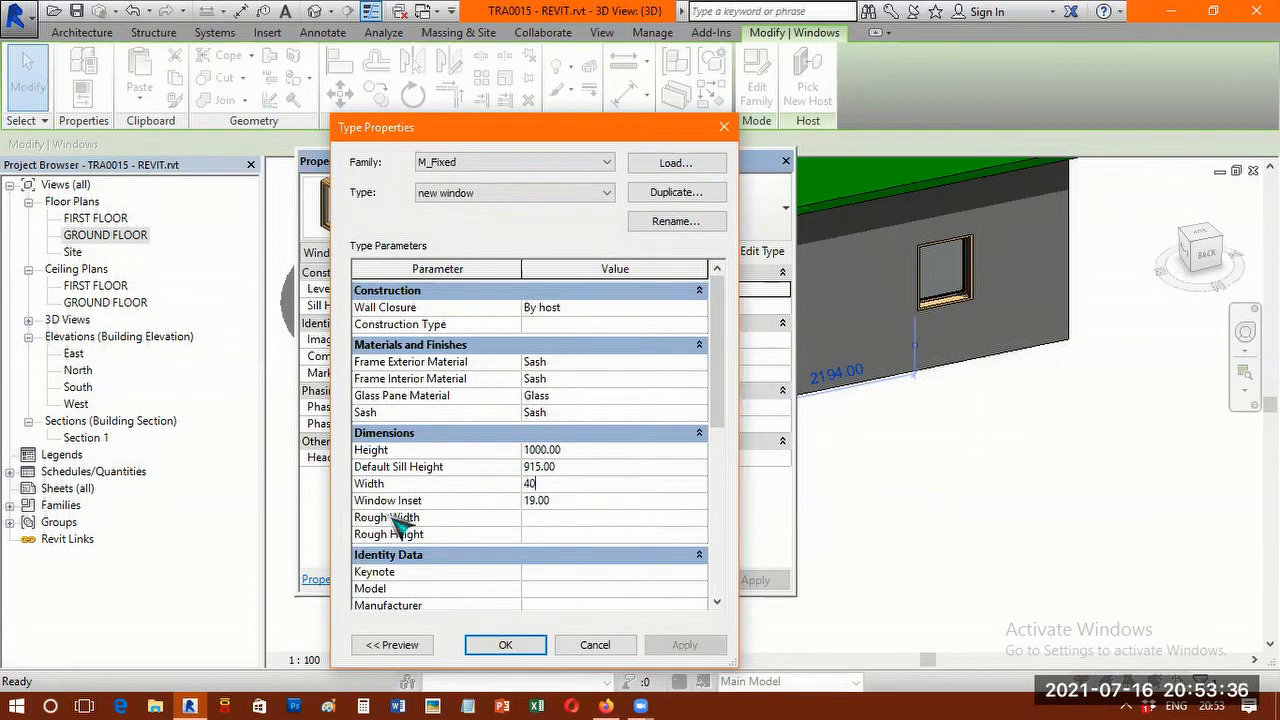
click(505, 645)
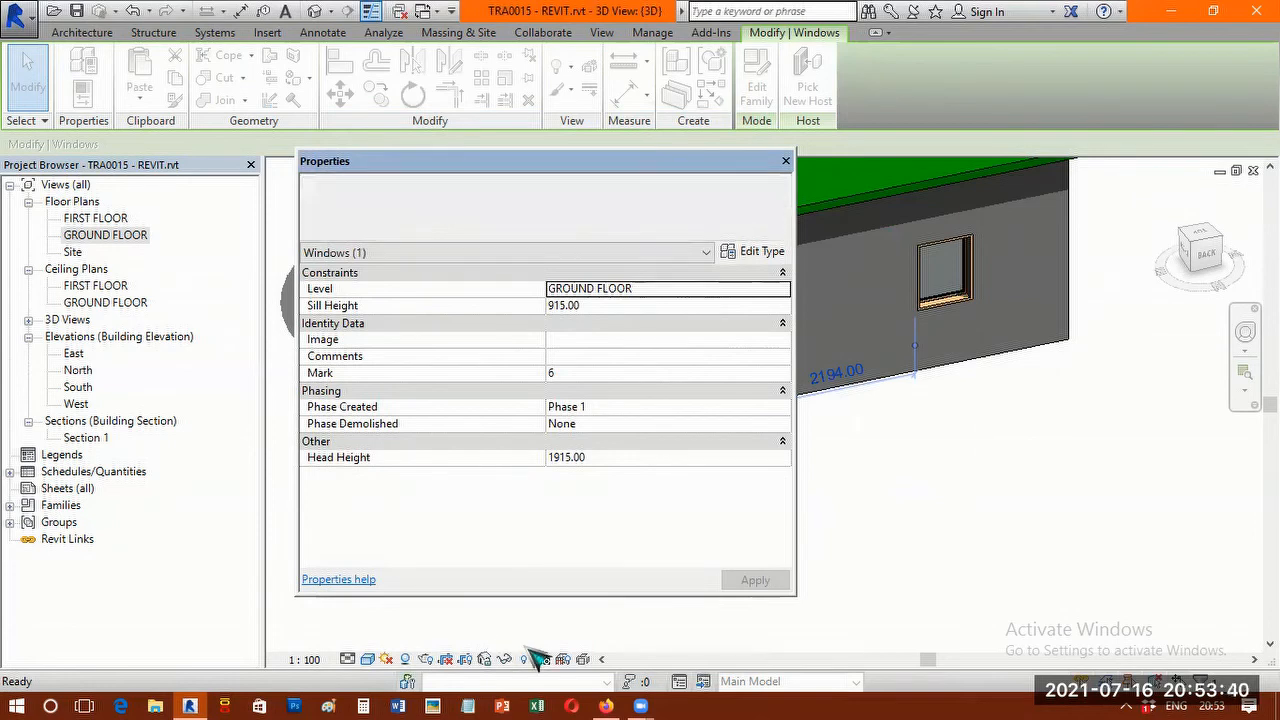
click(786, 161)
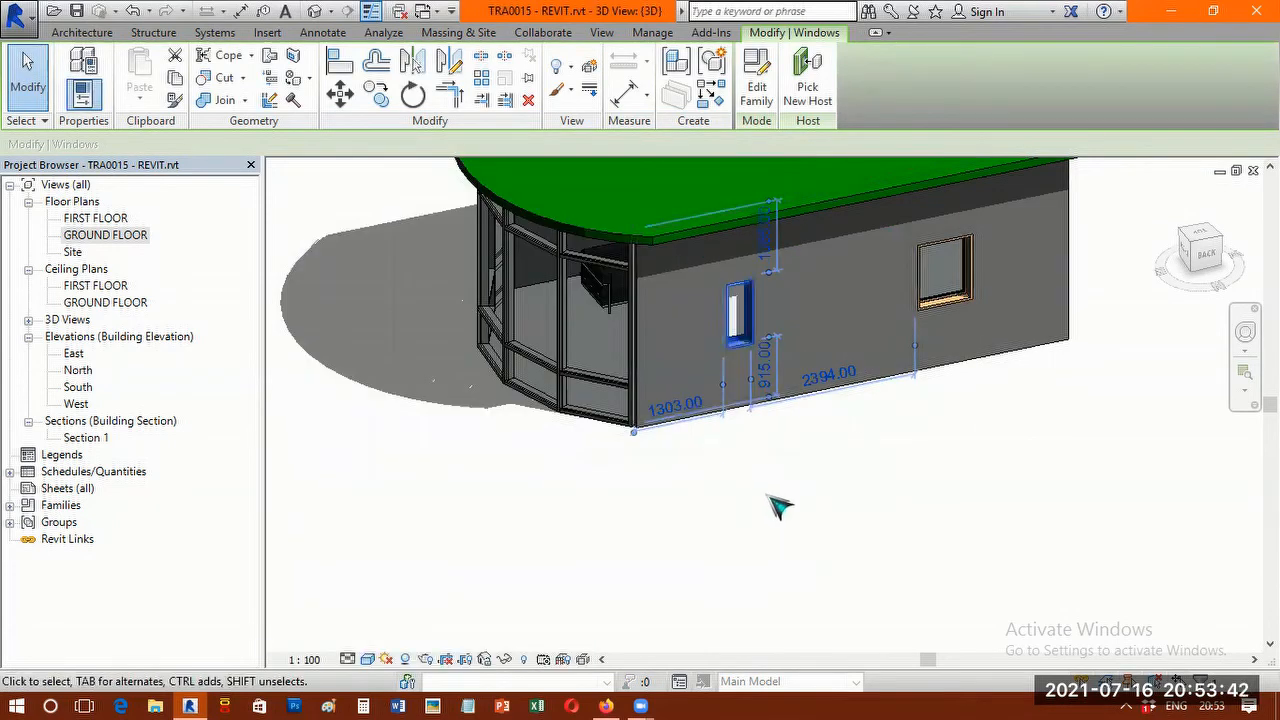
Examine the narrowed window beside the curtain wall and compare it with the other window in the back wall.
click(812, 460)
middle_drag(812, 478, 742, 570)
scroll(677, 449, up, 4)
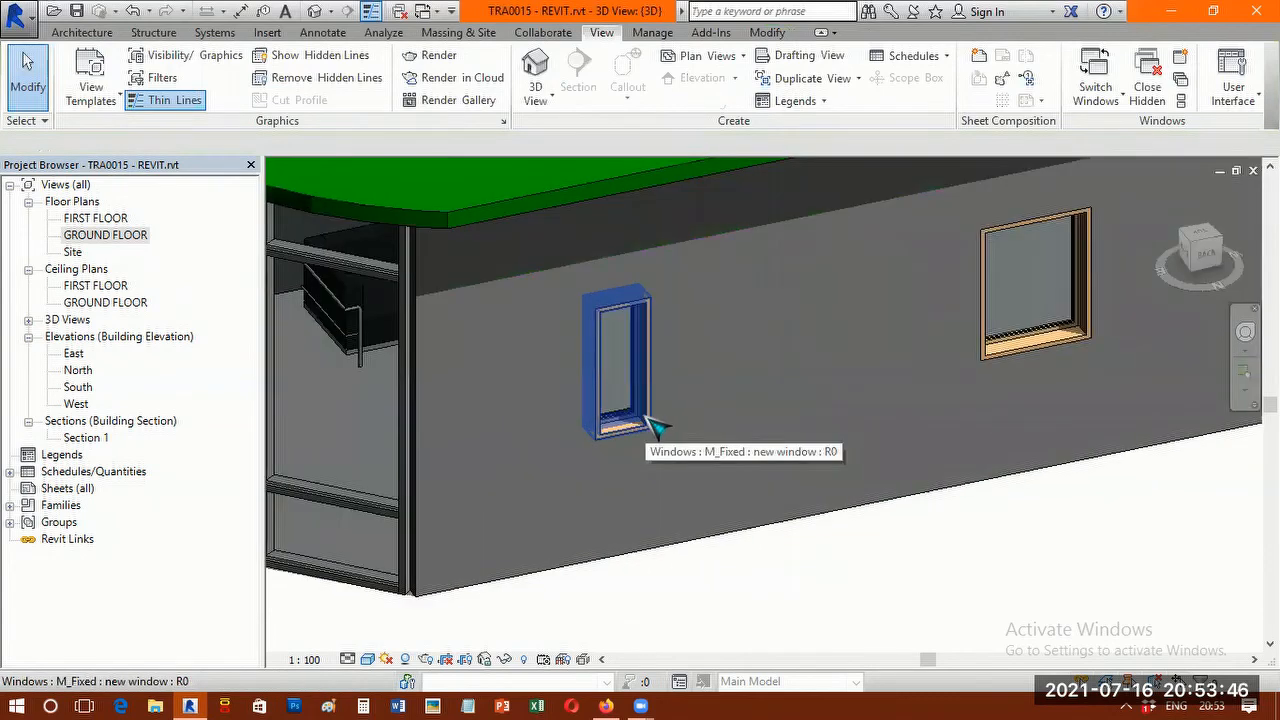
click(648, 322)
click(625, 408)
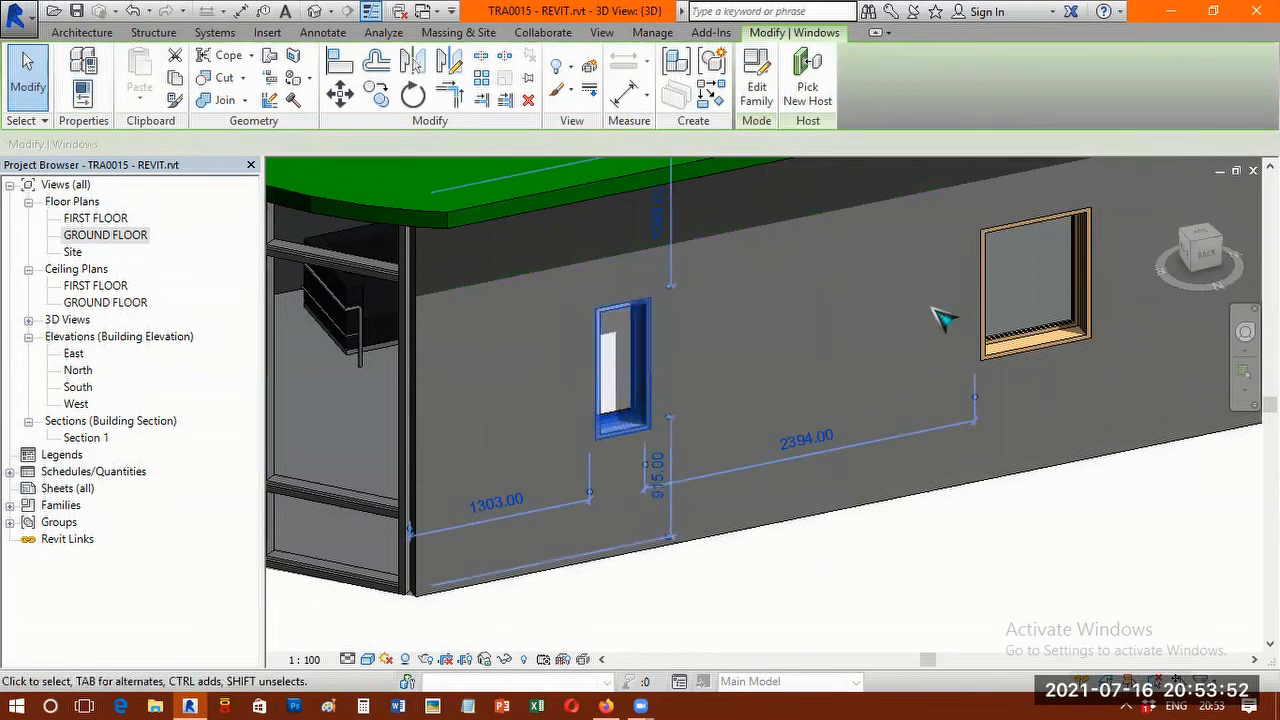
scroll(940, 320, down, 2)
middle_drag(929, 320, 768, 590)
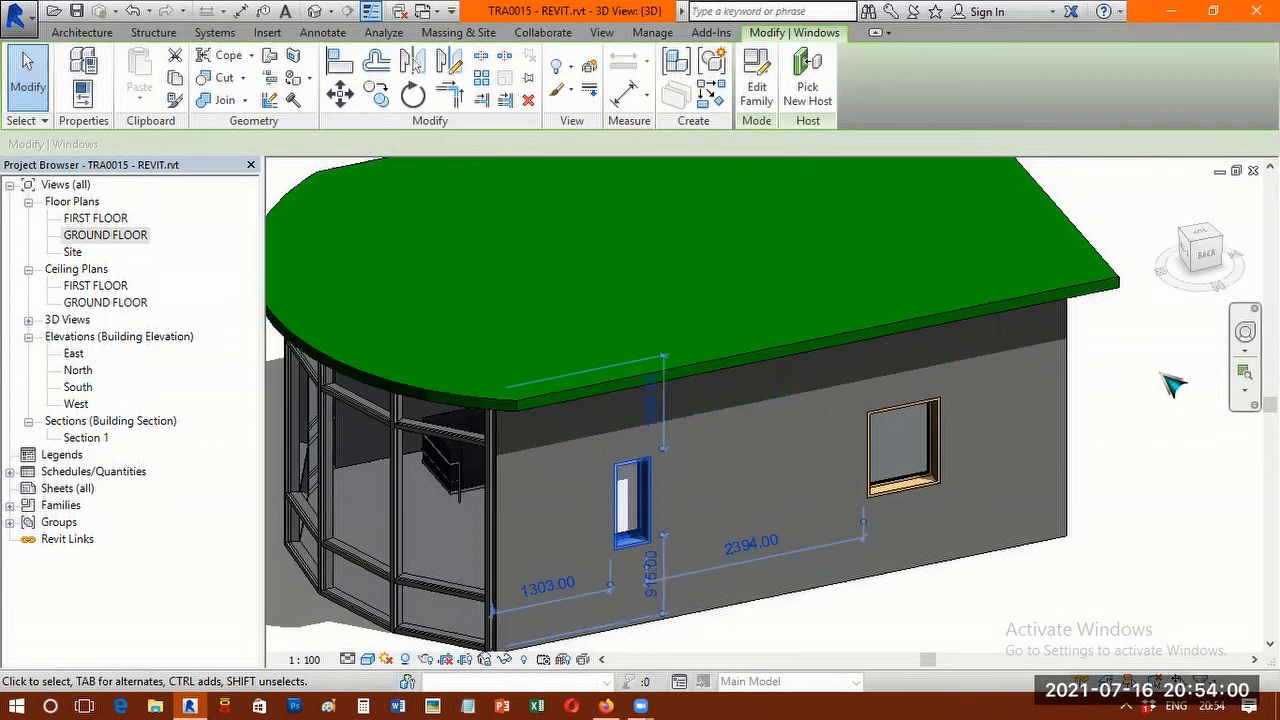
key(Escape)
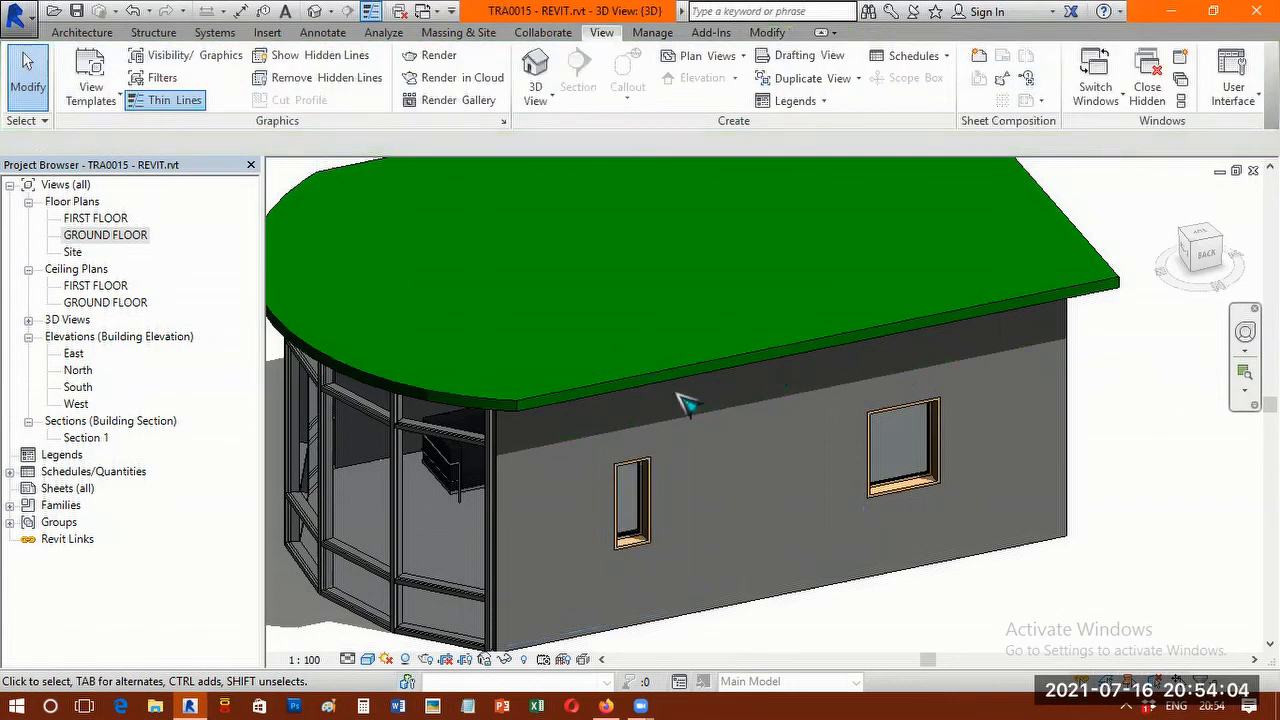
Inspect the type properties of the M_Single-Flush door in the front wall without changing any of them.
scroll(686, 429, down, 4)
shift+middle_drag(646, 437, 705, 455)
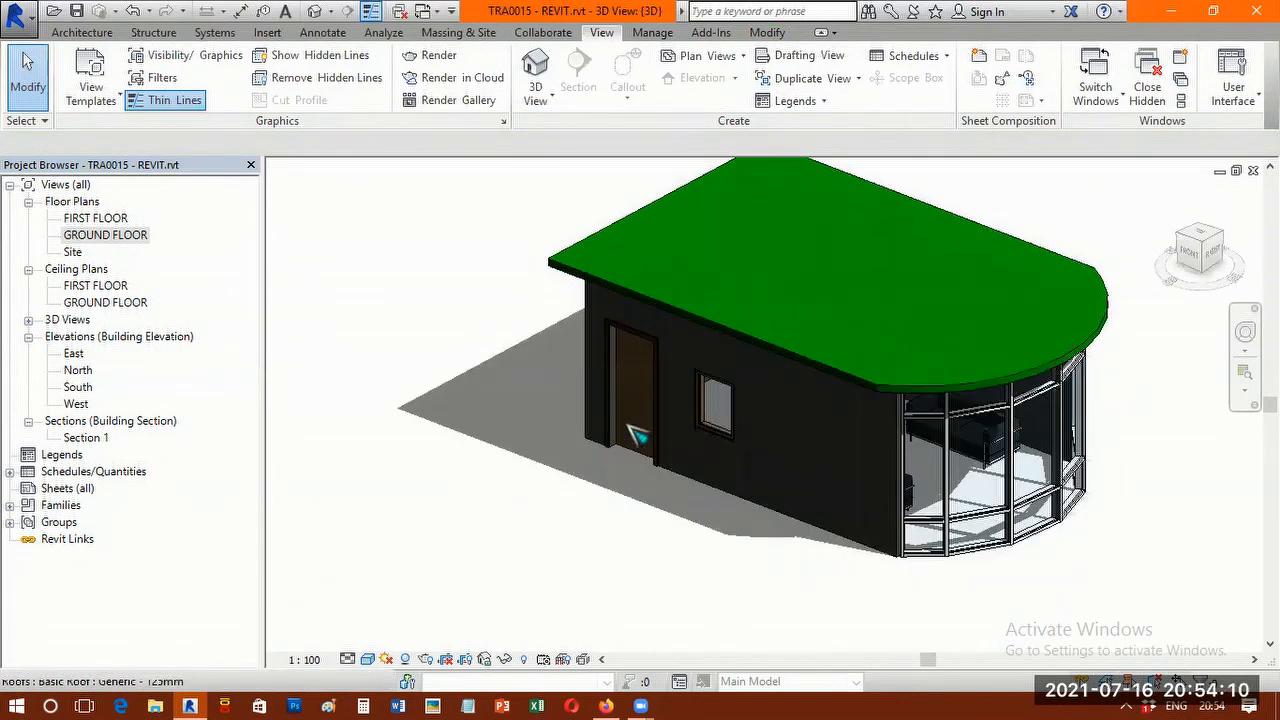
scroll(640, 429, up, 3)
scroll(606, 486, up, 2)
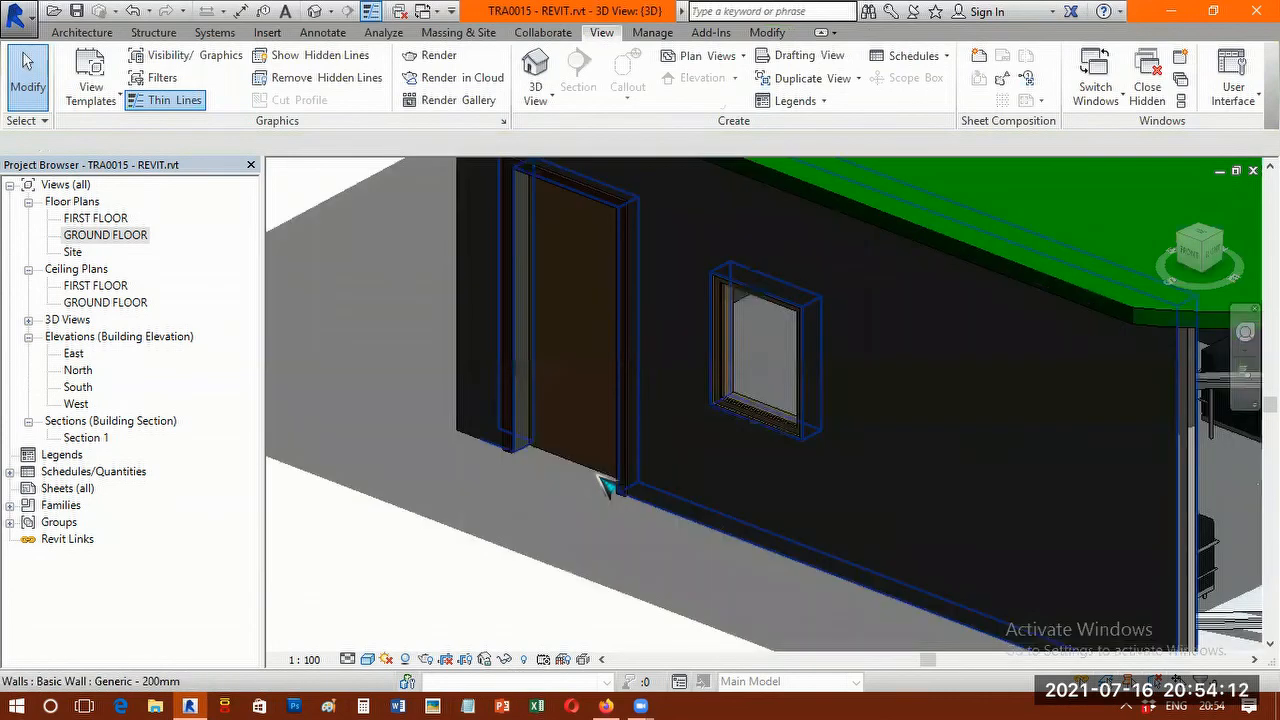
click(540, 447)
right_click(606, 686)
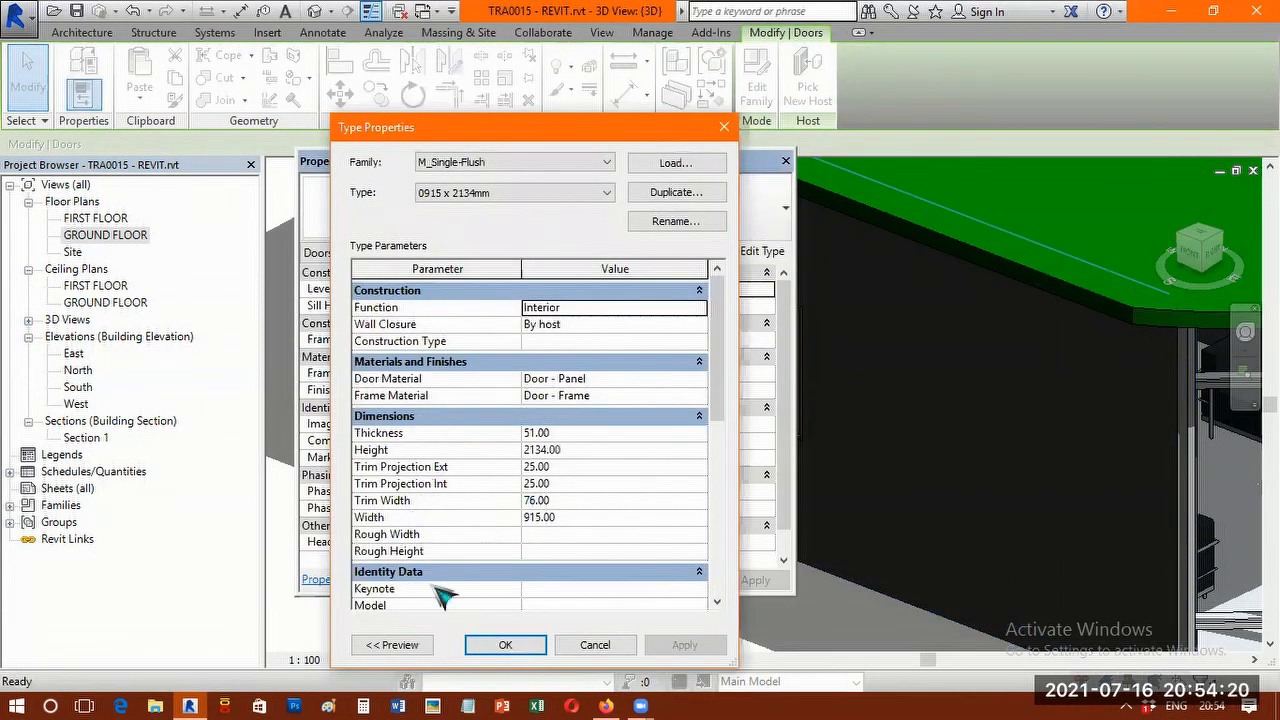
click(505, 645)
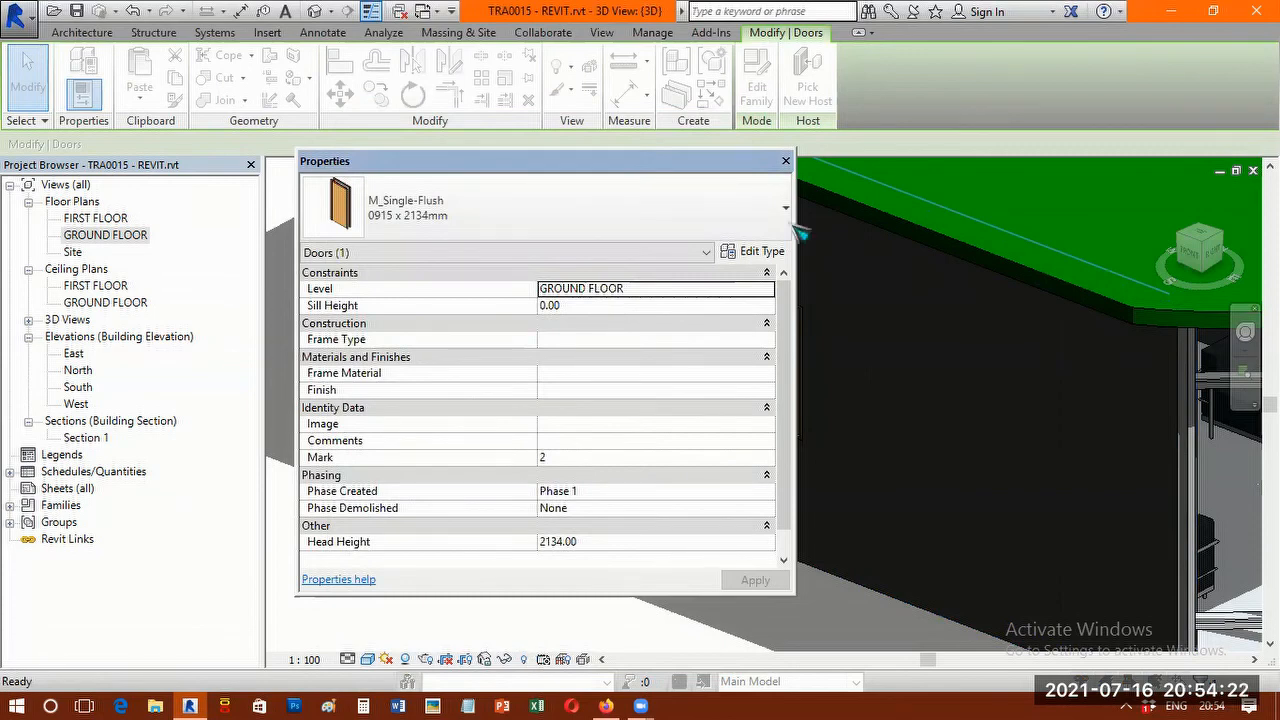
click(785, 161)
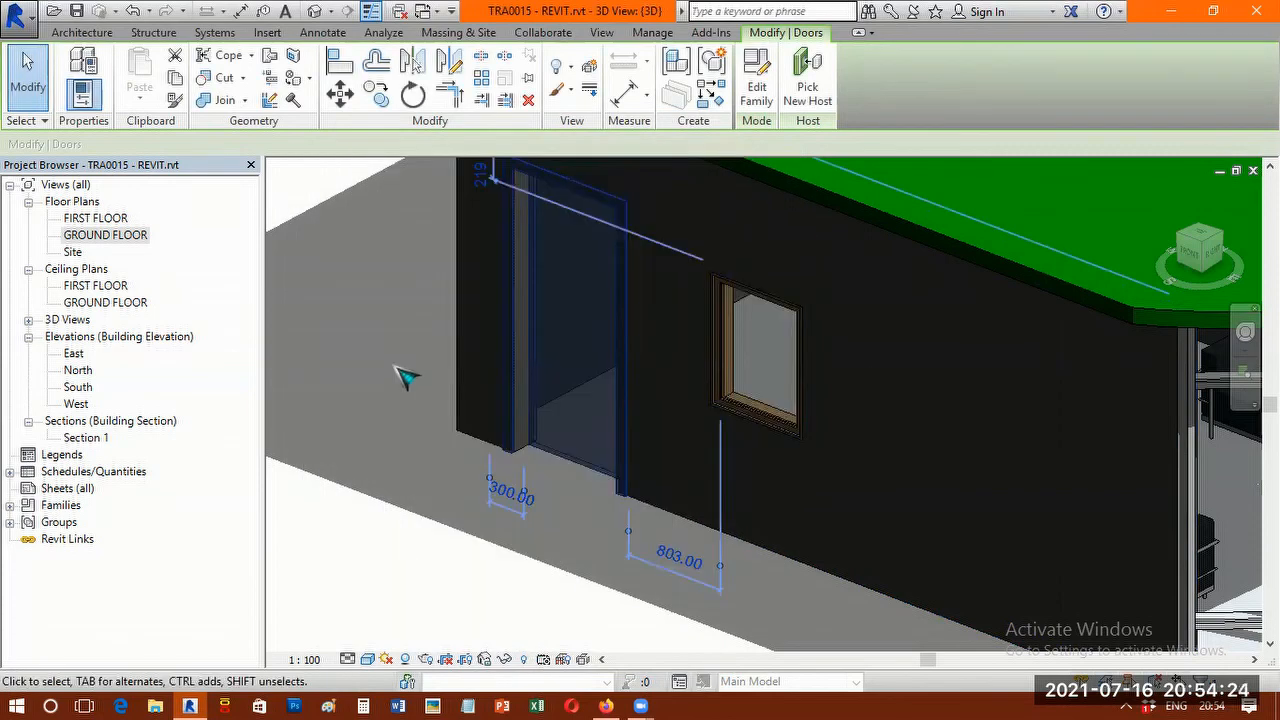
click(420, 390)
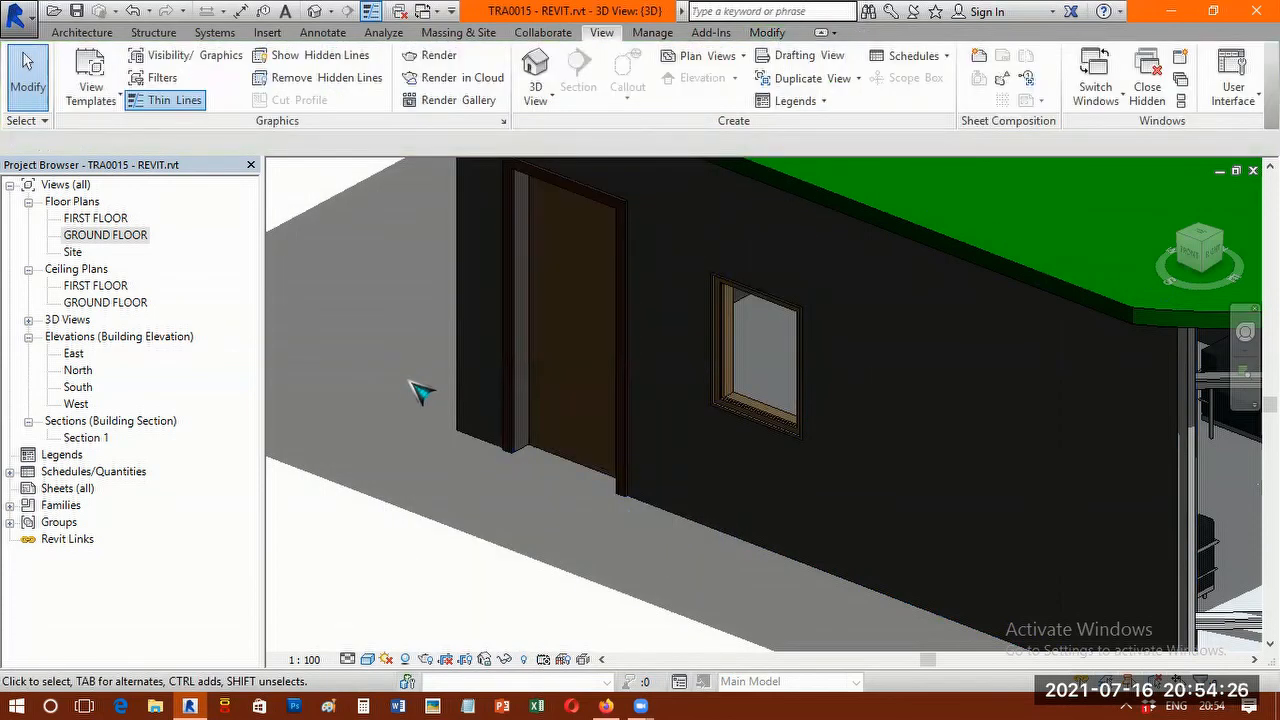
Review the interior camera view 3D View 1 and the exterior camera view 3D View 2.
scroll(420, 390, down, 1)
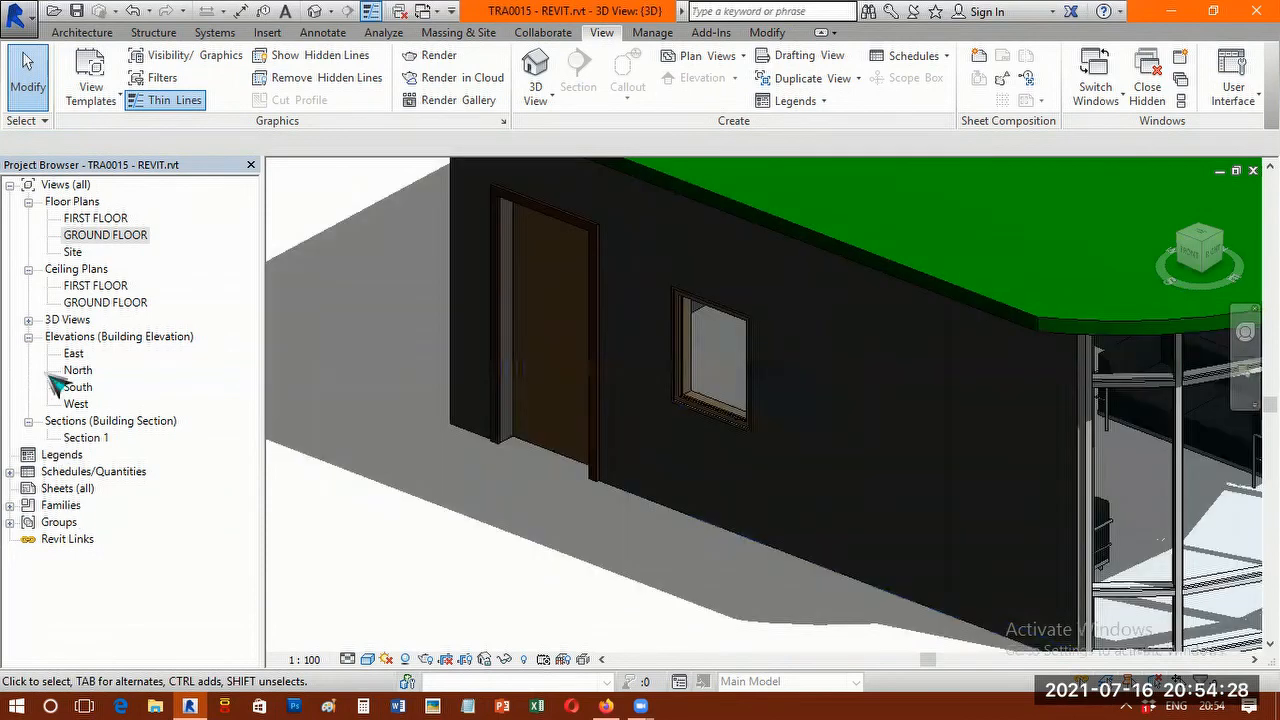
click(29, 320)
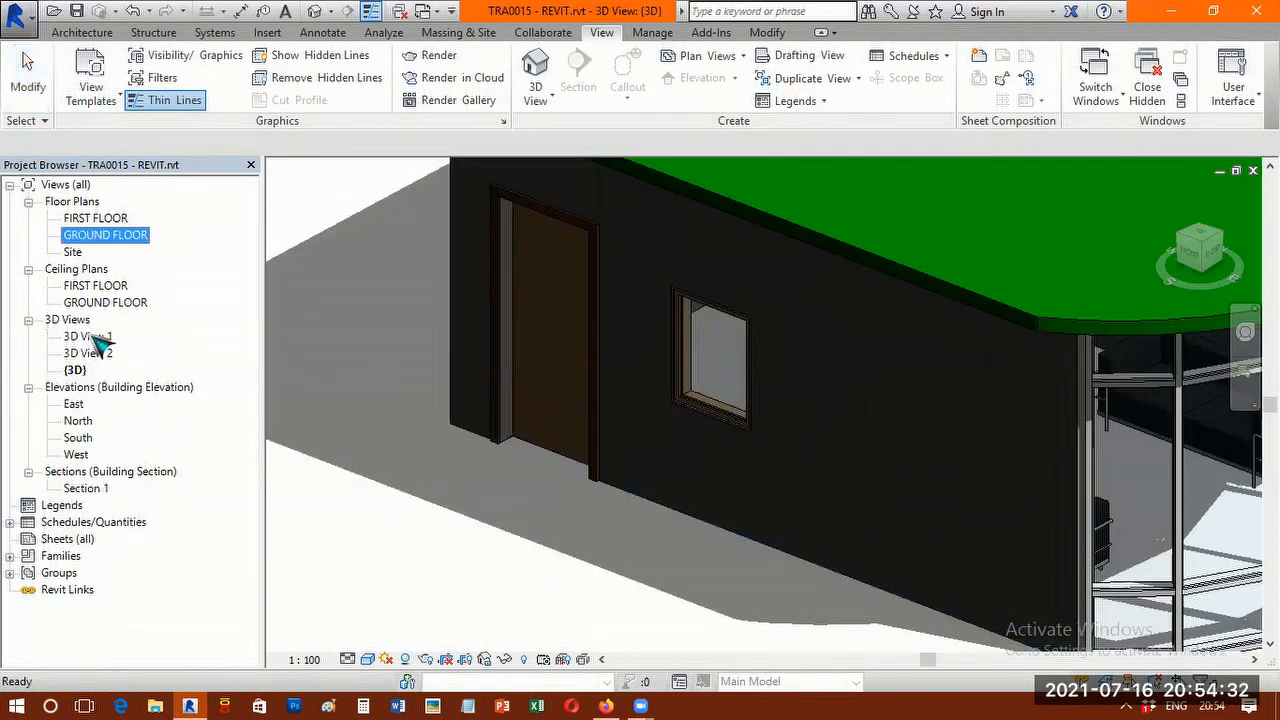
double_click(90, 337)
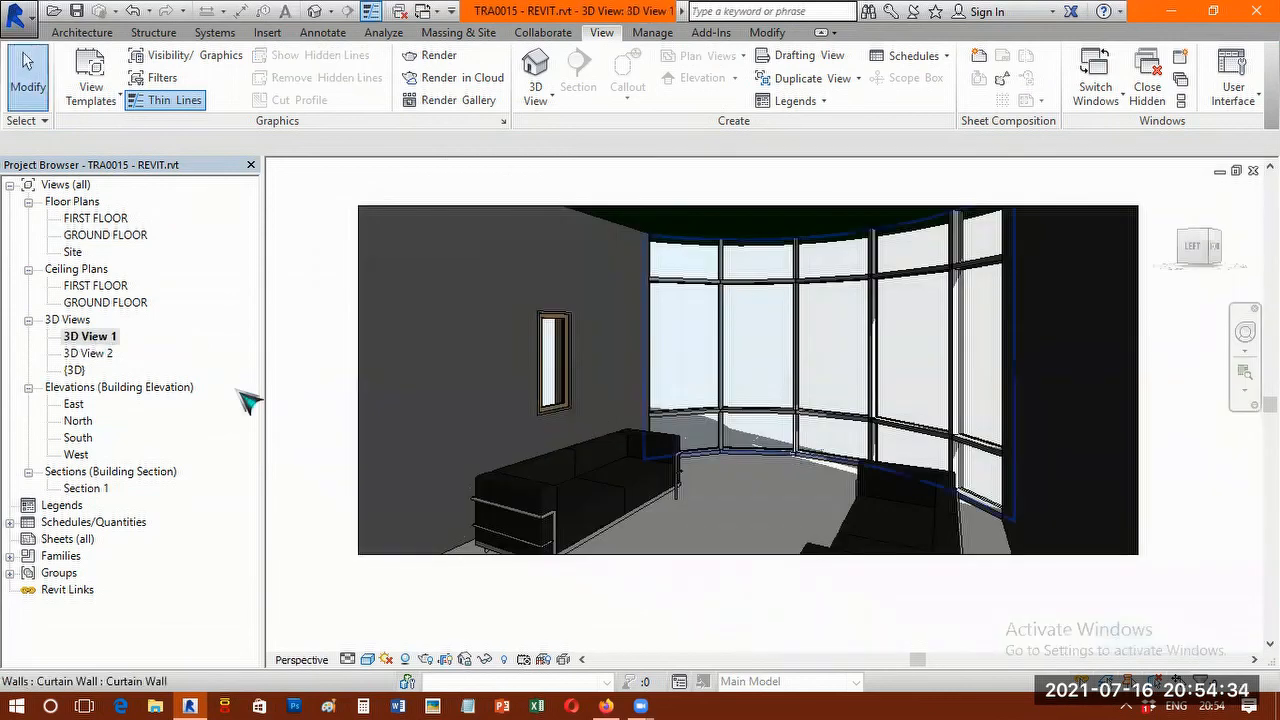
double_click(100, 355)
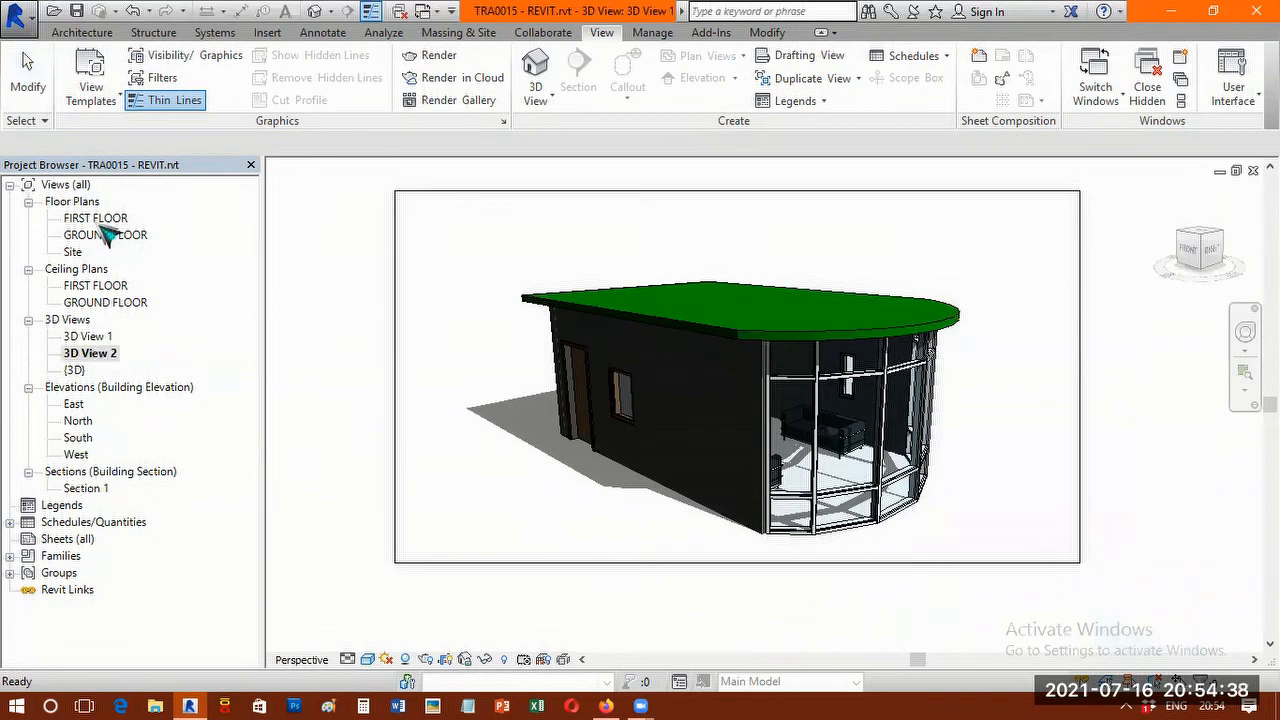
Check the FIRST FLOOR plan and the window layout in the GROUND FLOOR plan.
double_click(101, 219)
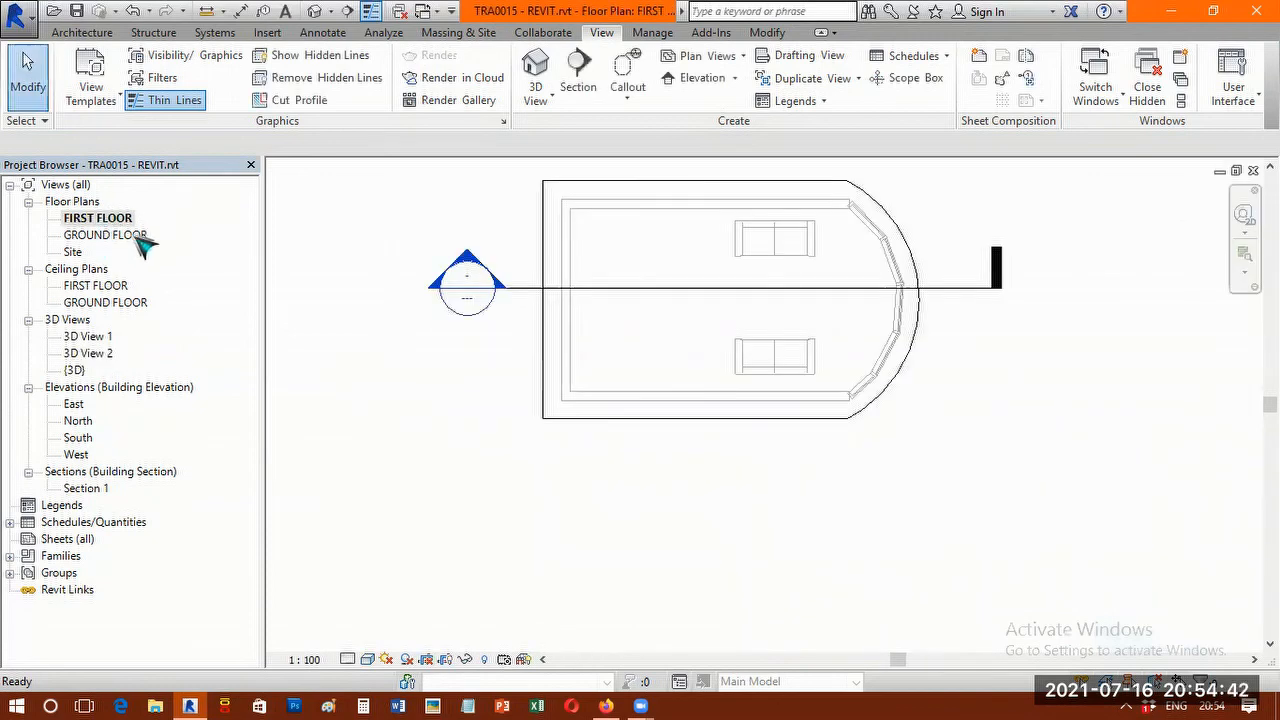
double_click(141, 238)
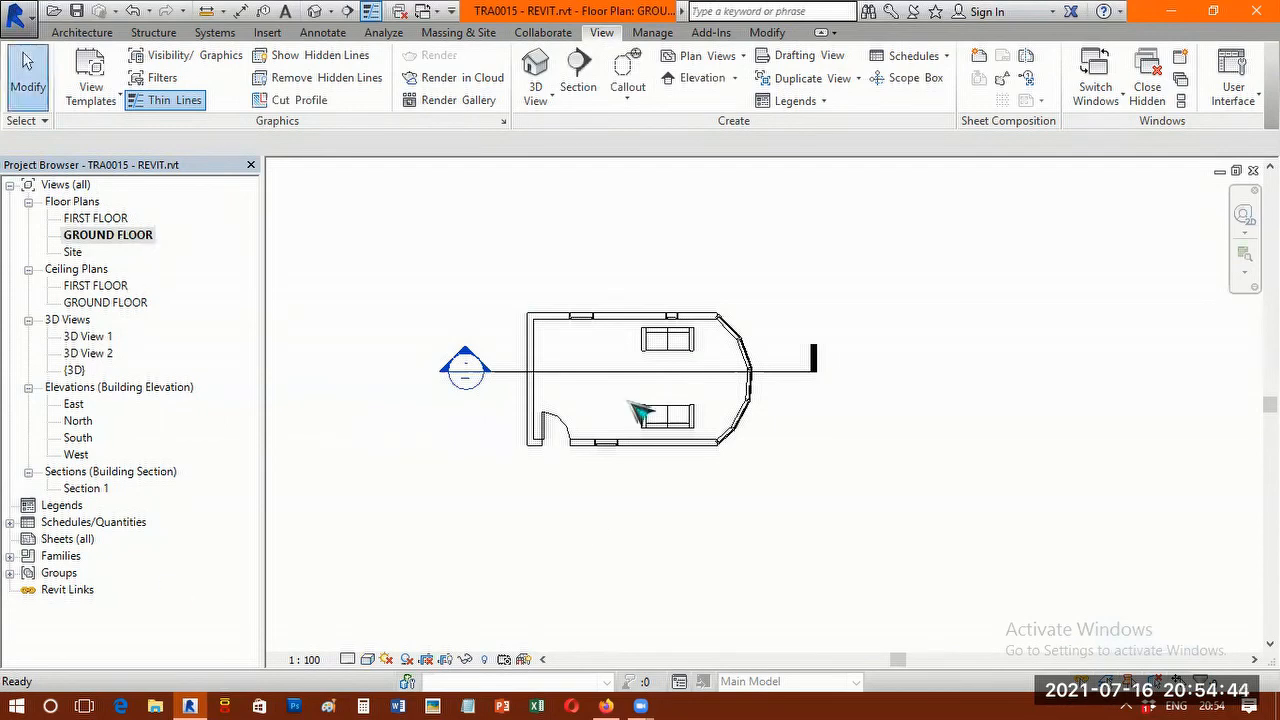
scroll(631, 397, up, 3)
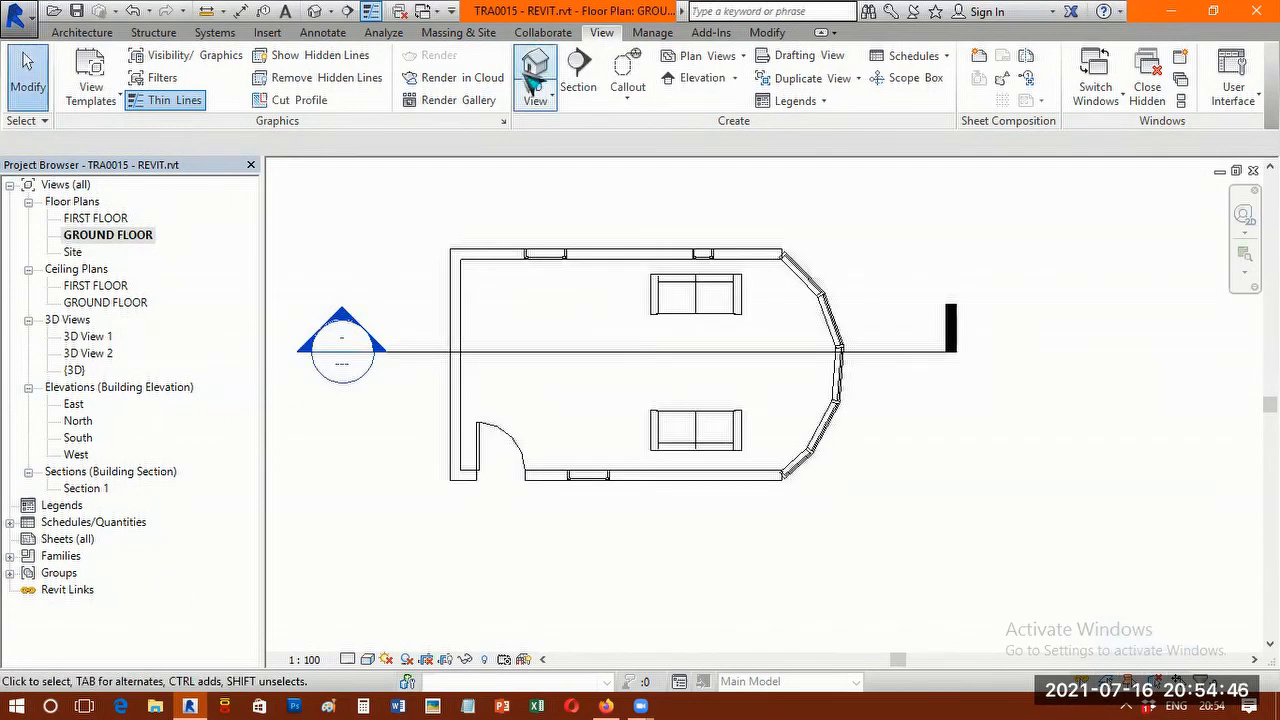
View the whole building in the default 3D view and in the exterior camera view 3D View 2.
click(535, 85)
scroll(771, 400, down, 3)
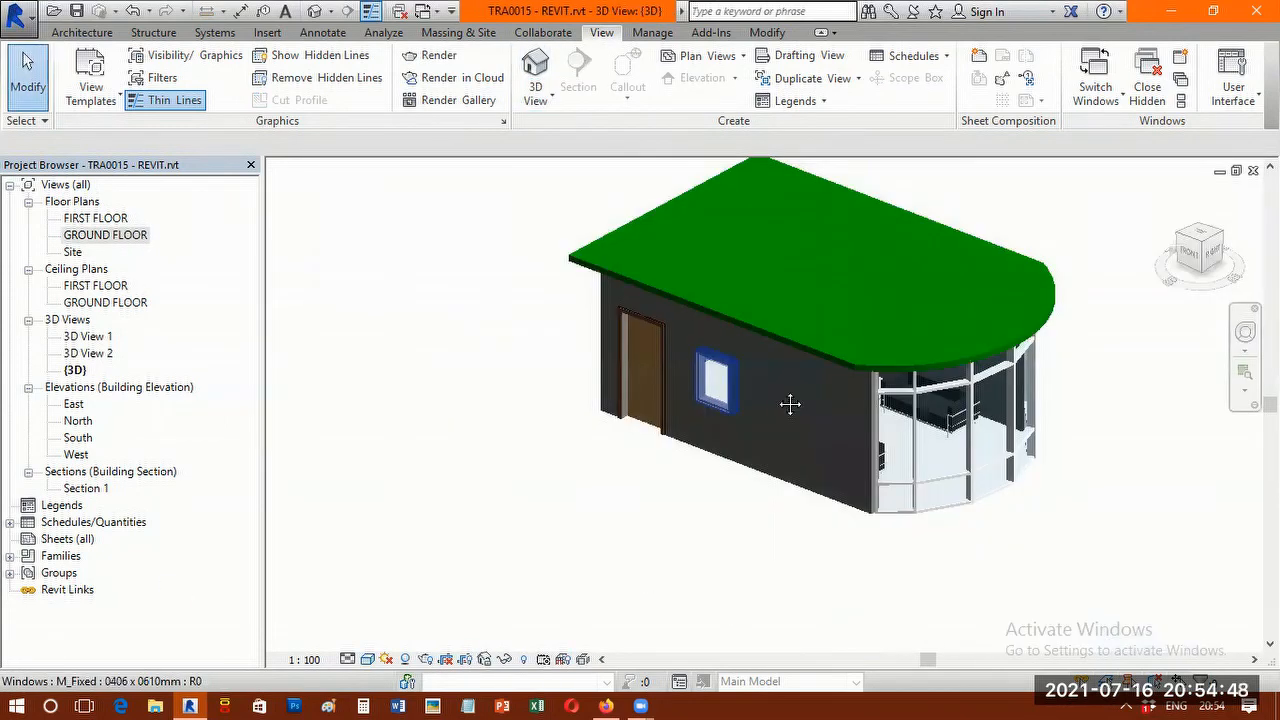
middle_drag(790, 404, 698, 477)
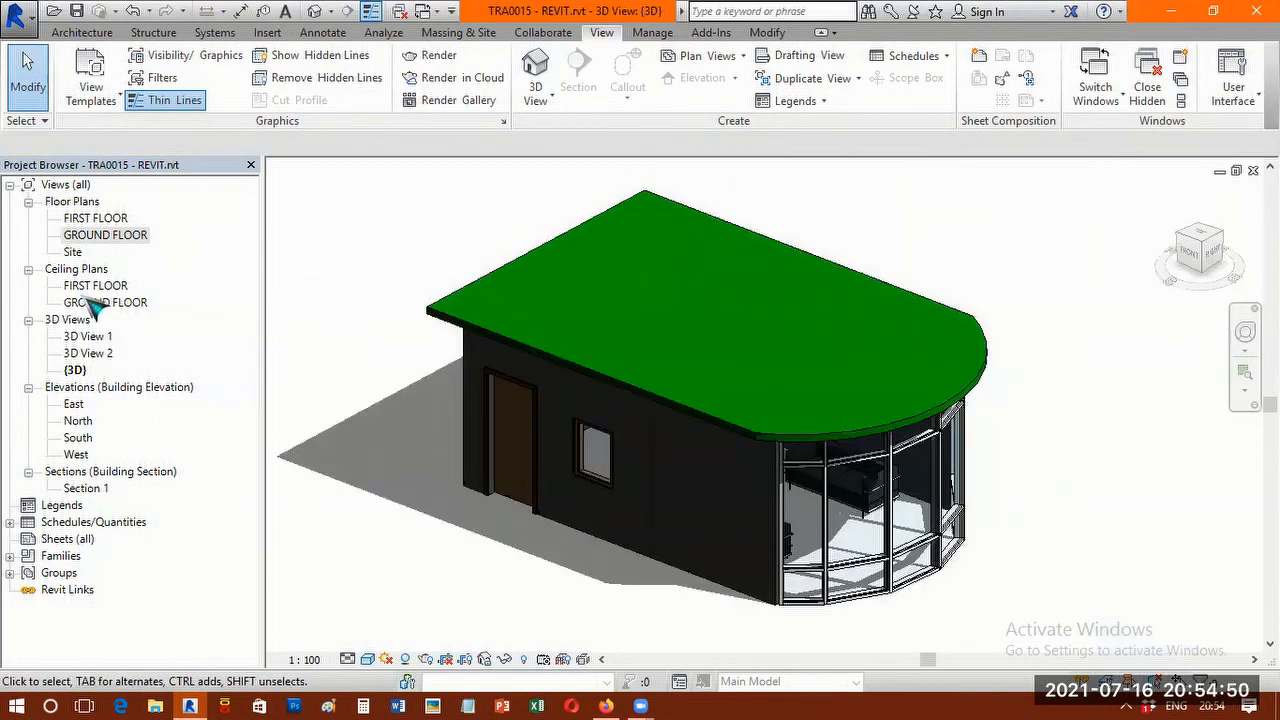
double_click(90, 354)
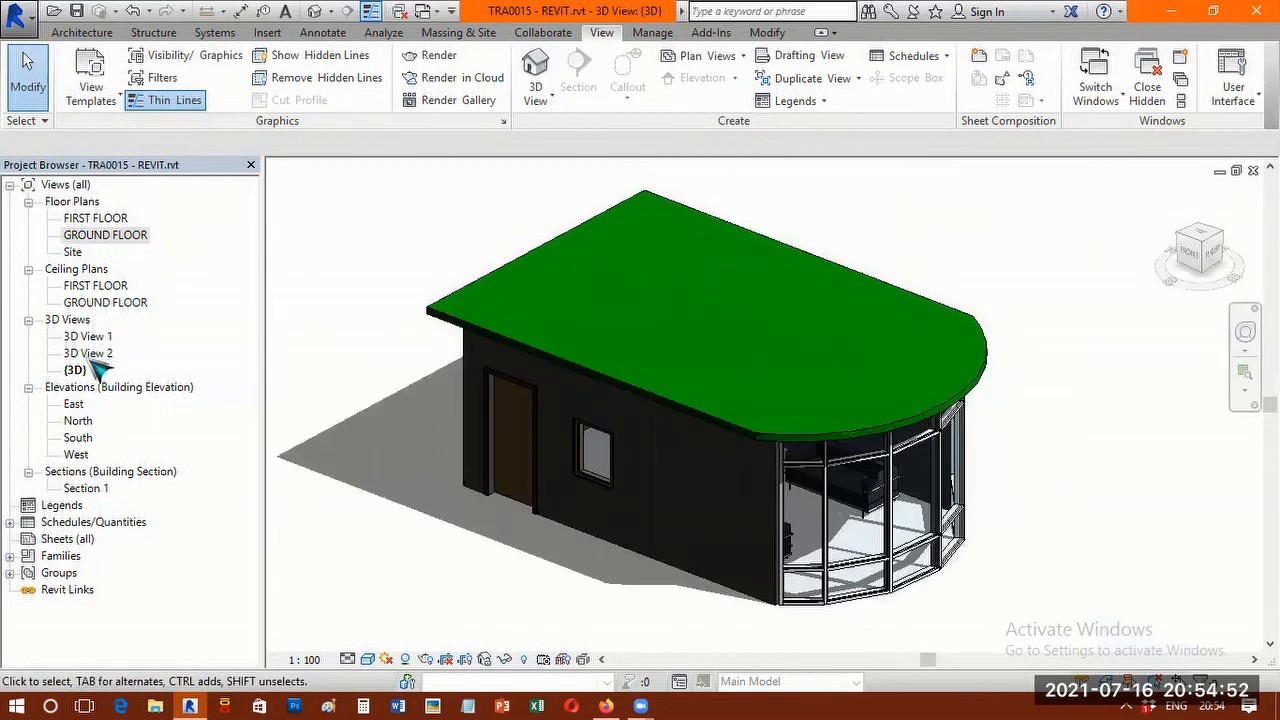
middle_drag(837, 417, 812, 461)
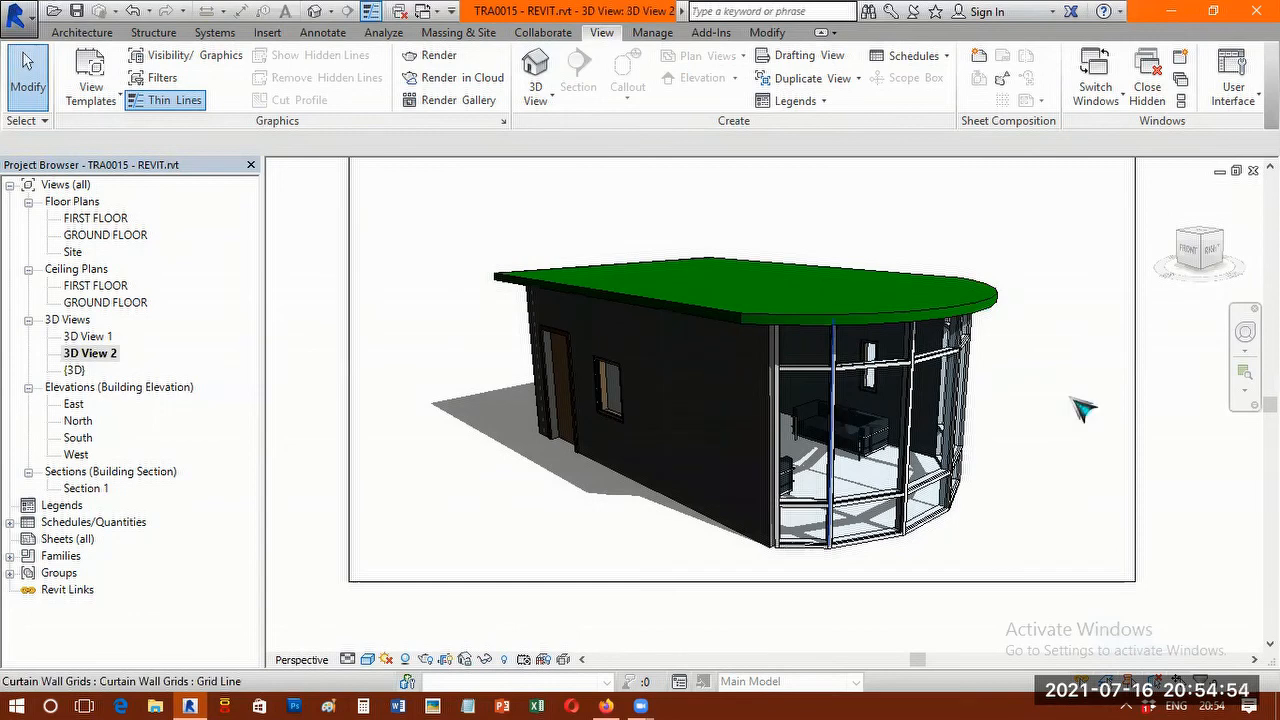